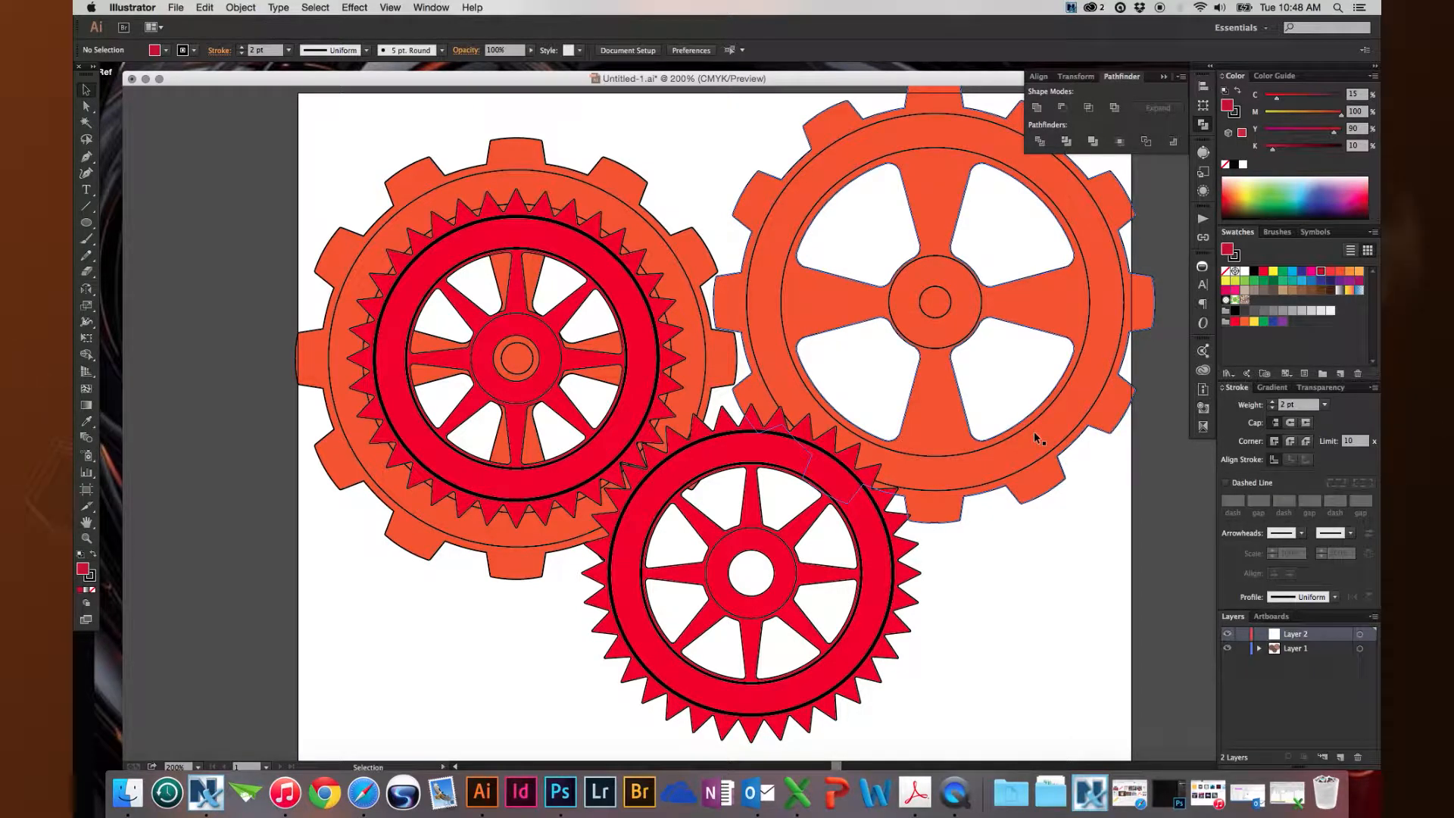
- Hide Layer 1 and create a circle 5 in wide and 5 in high with the Ellipse tool
left_click(1230, 648)
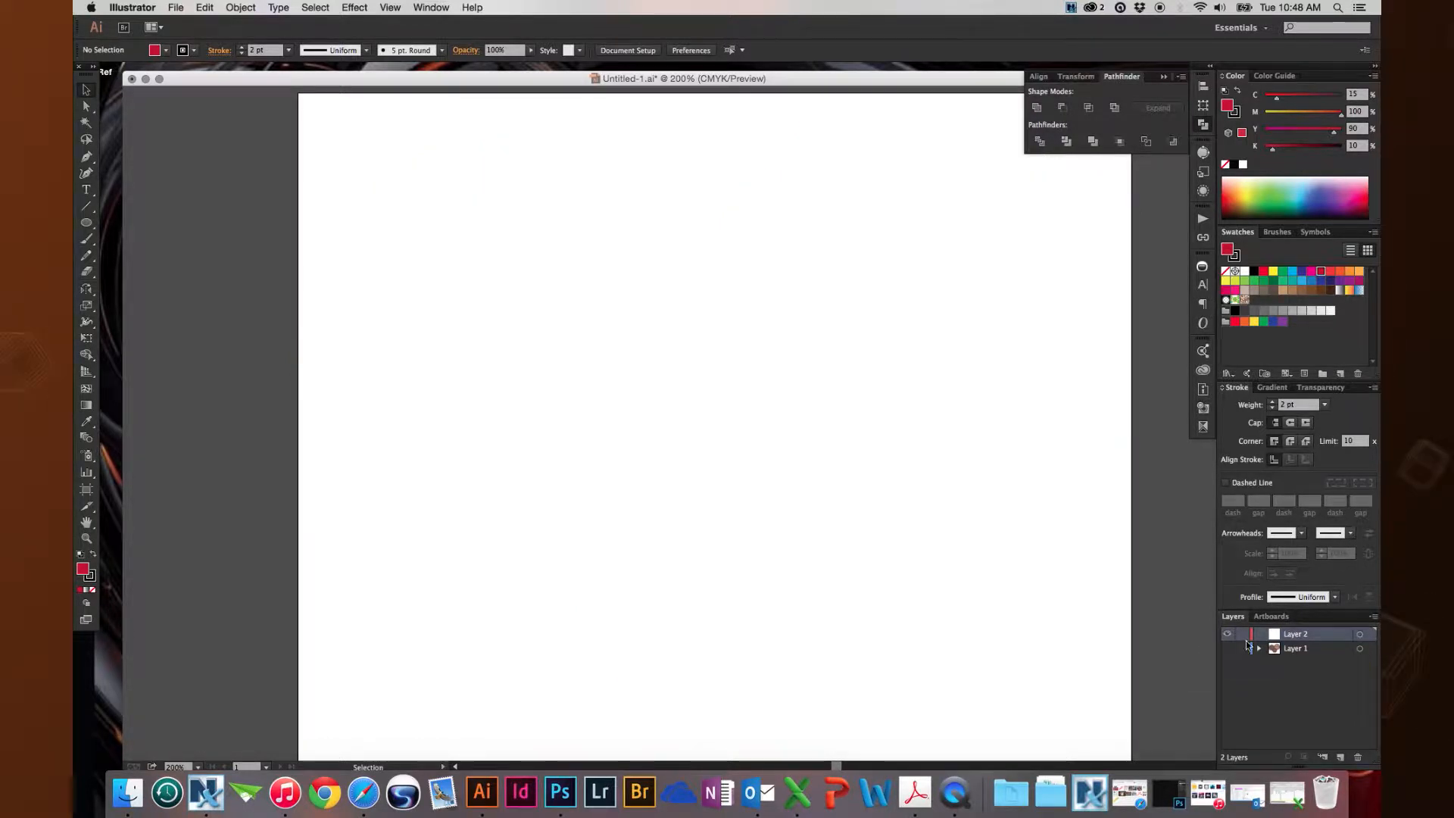
left_click(84, 224)
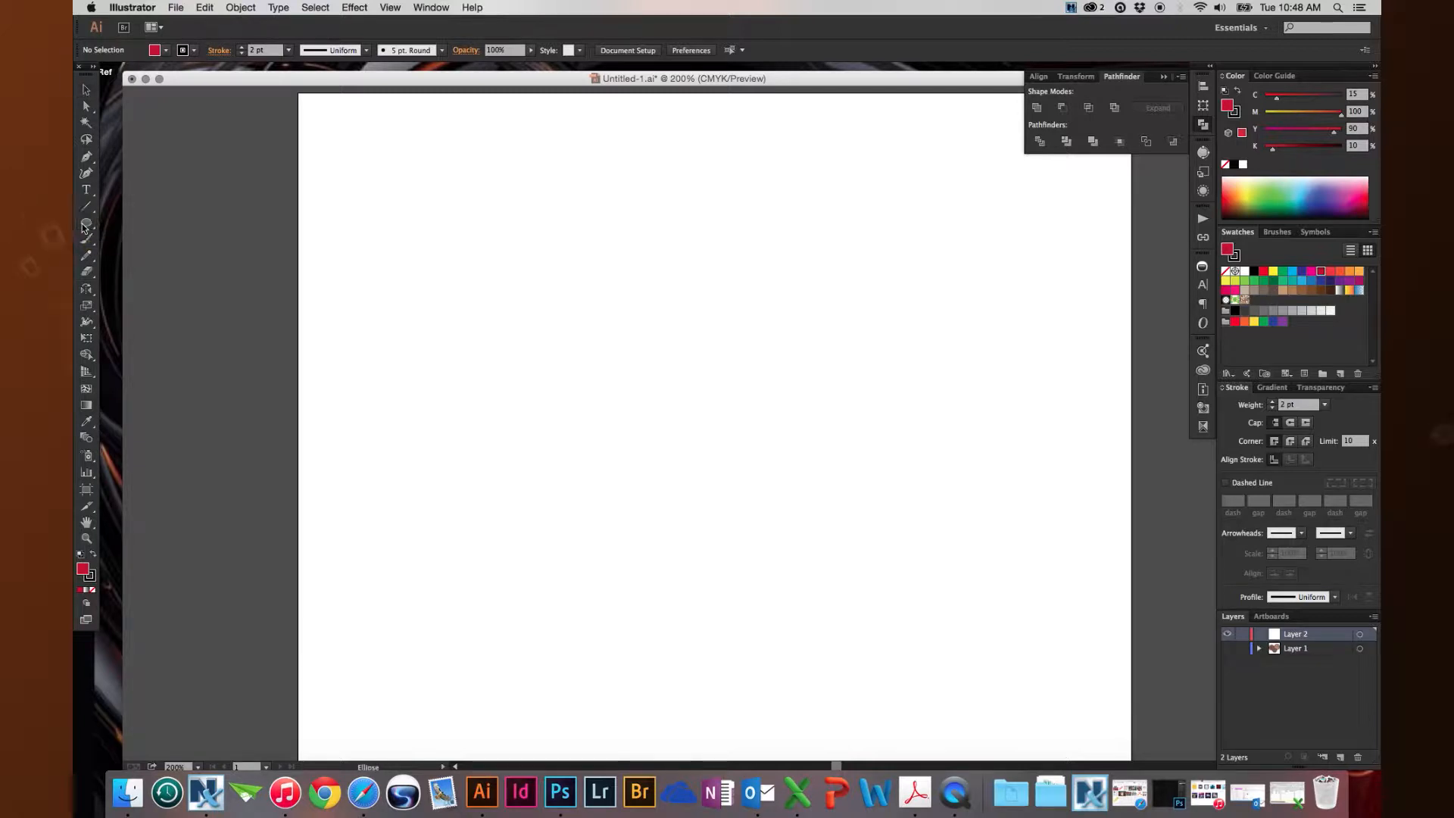
left_click(663, 222)
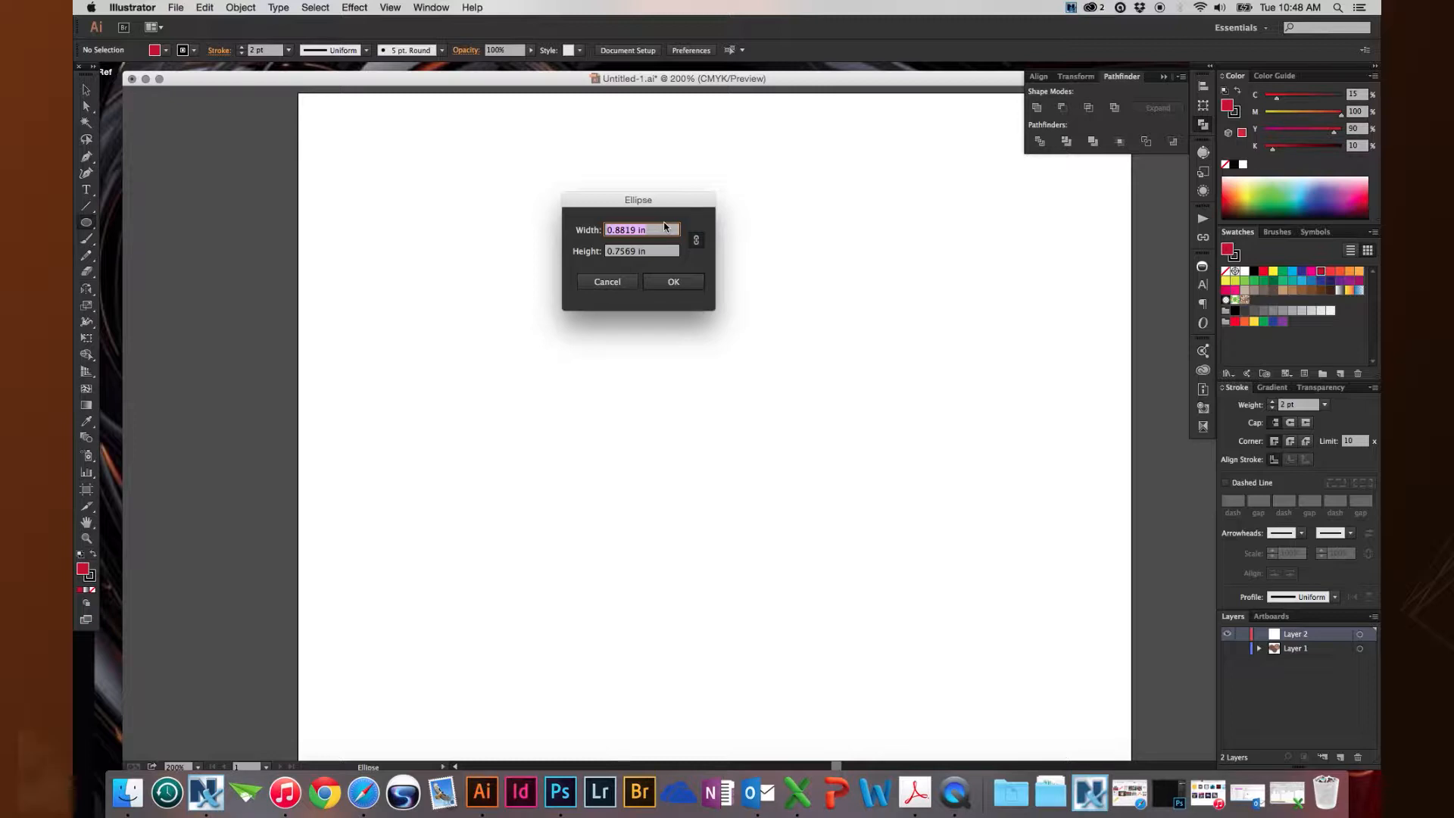
type("5")
key("Tab")
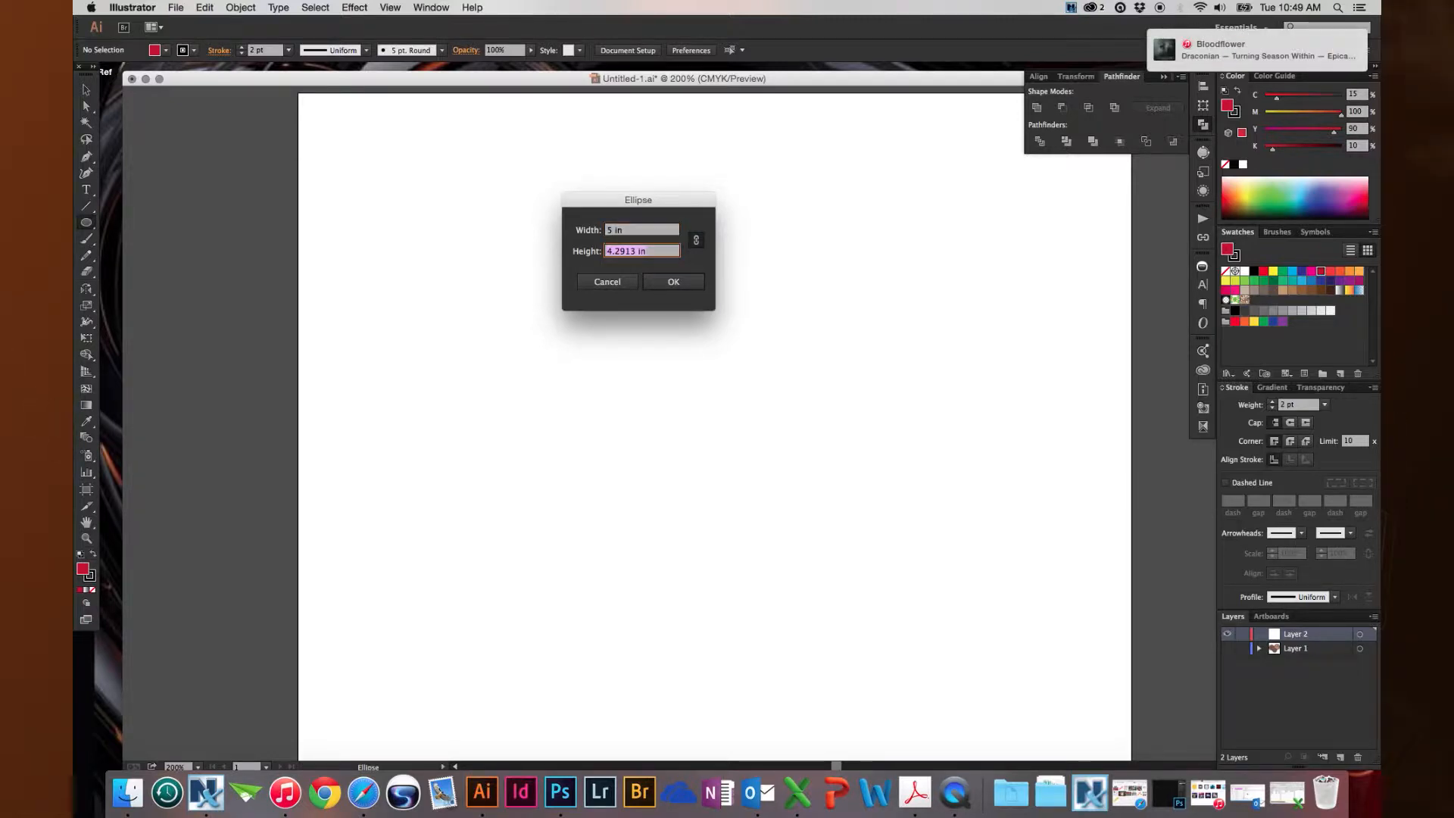
type("5")
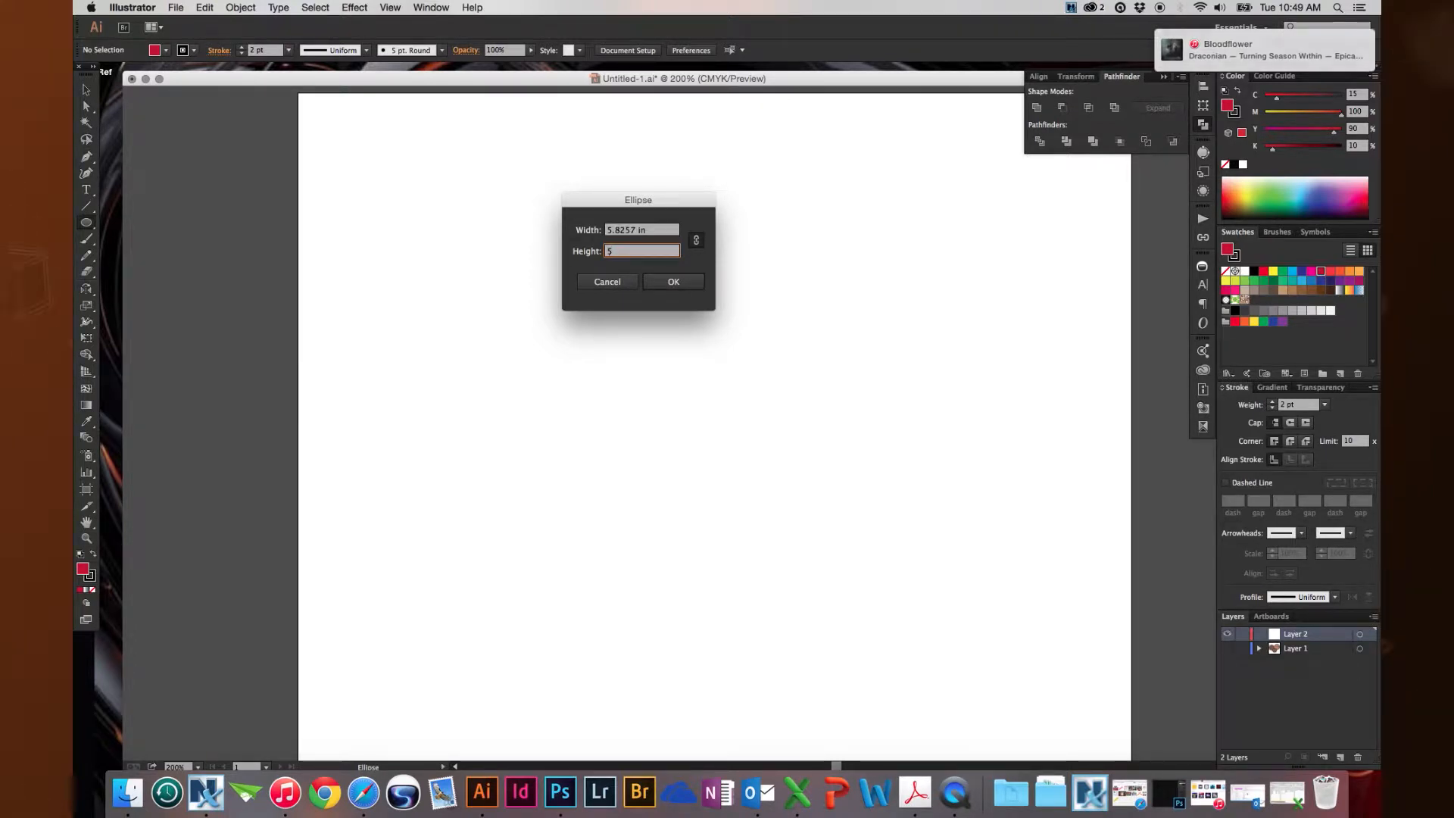
double_click(632, 231)
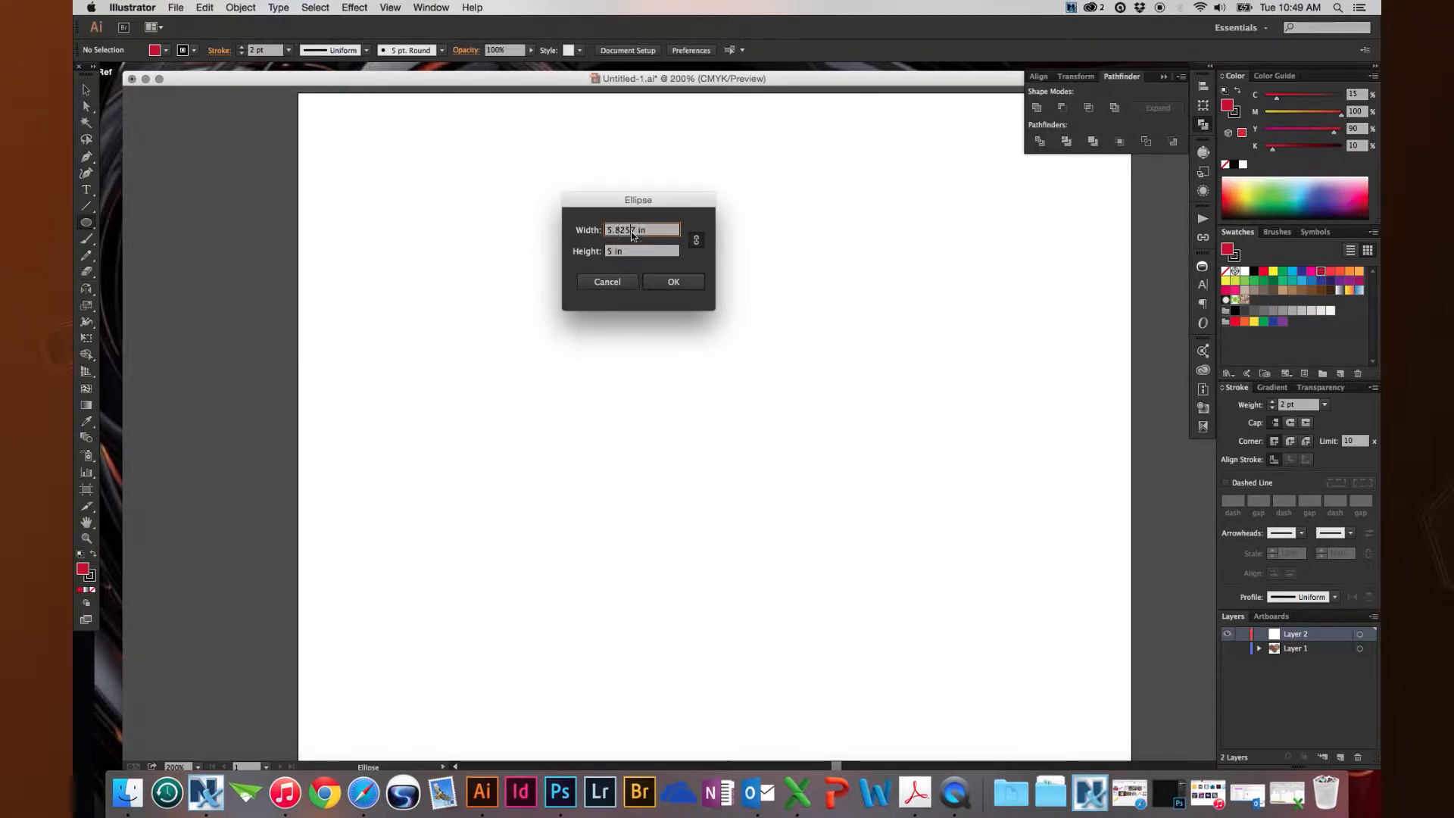
type("5")
left_click(697, 241)
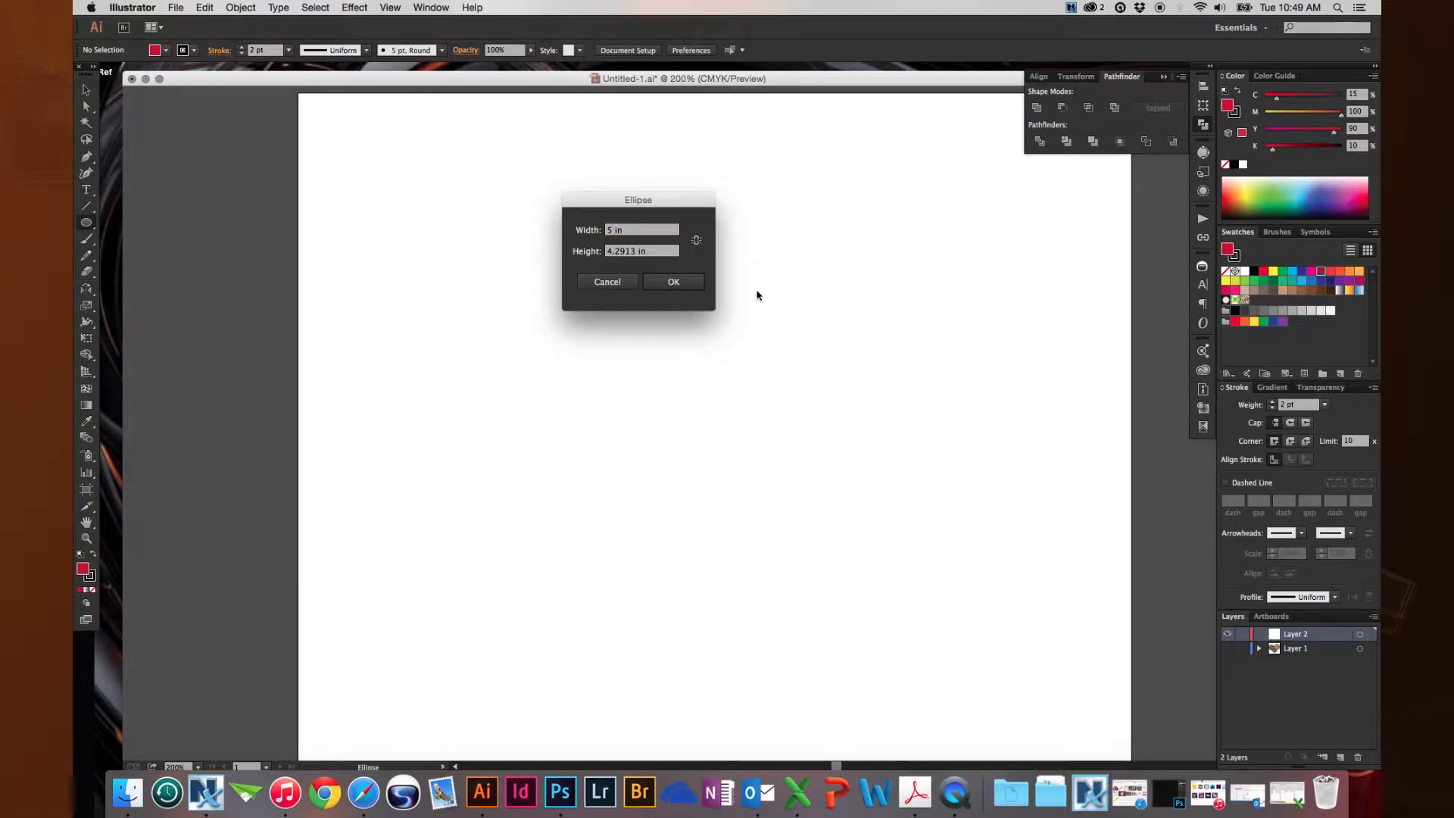
triple_click(632, 258)
type("5")
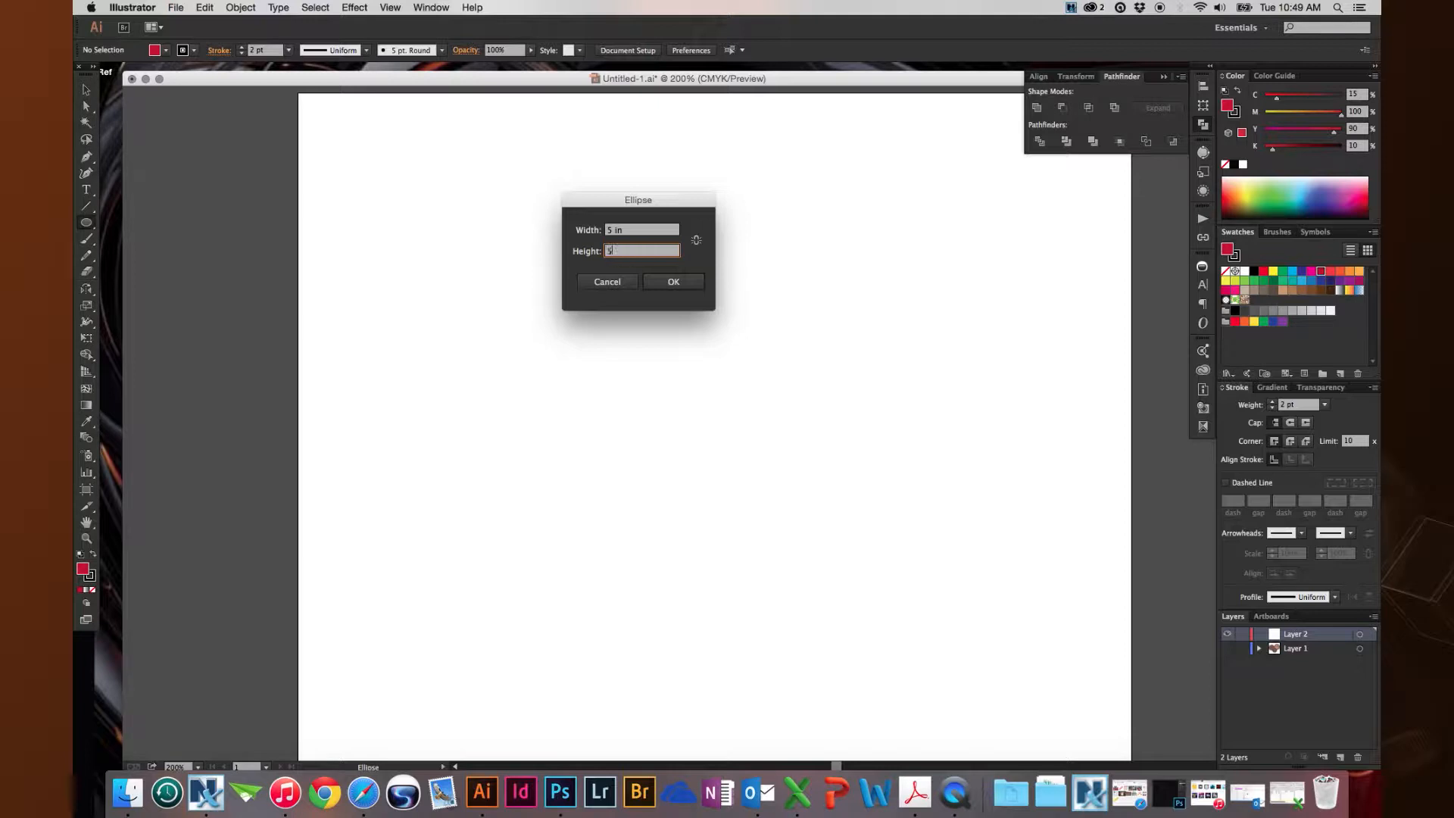
left_click(669, 285)
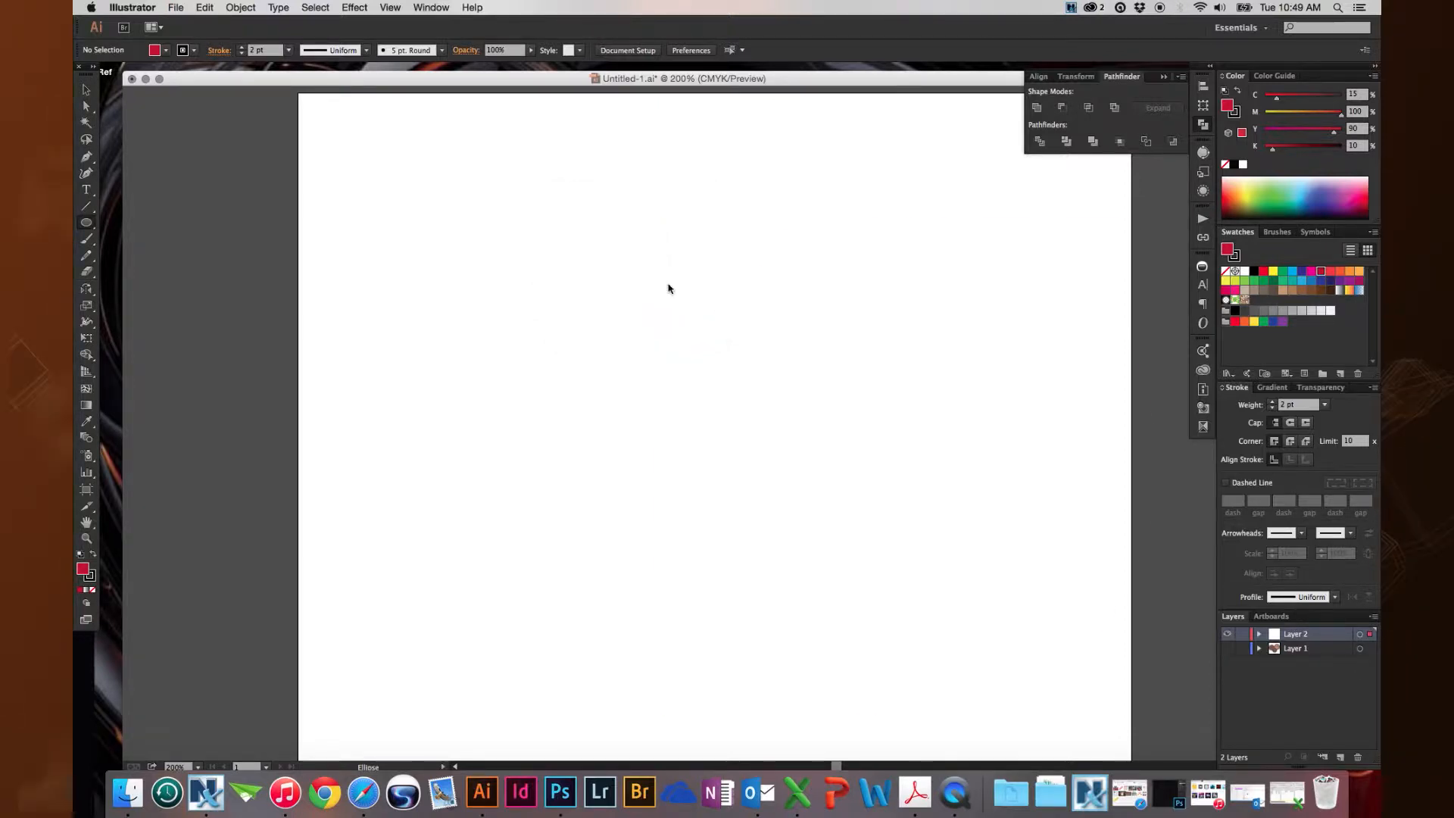
- Move the 5 in circle to the upper middle of the artboard
left_click(86, 91)
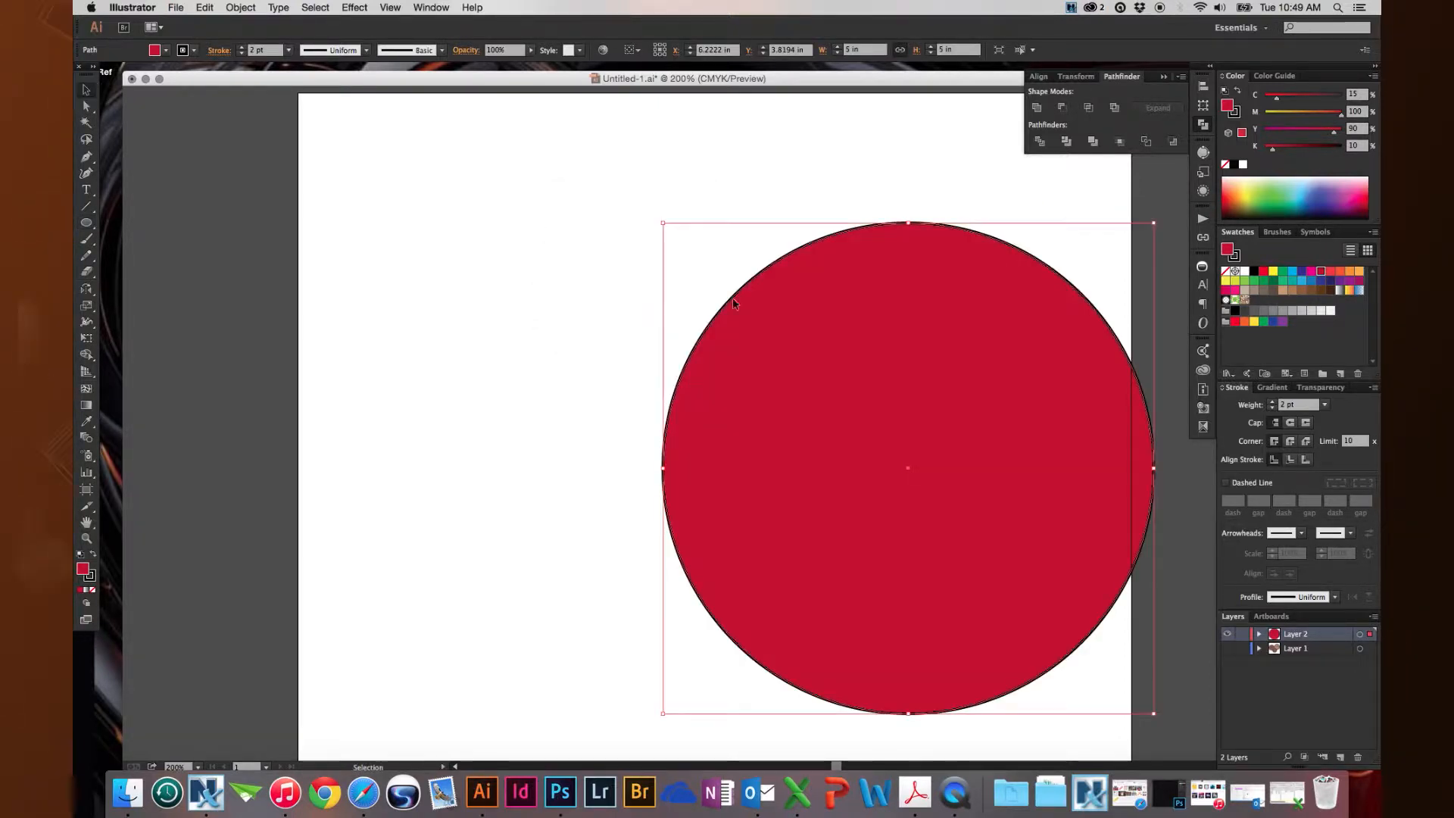
left_click_drag(799, 328, 577, 260)
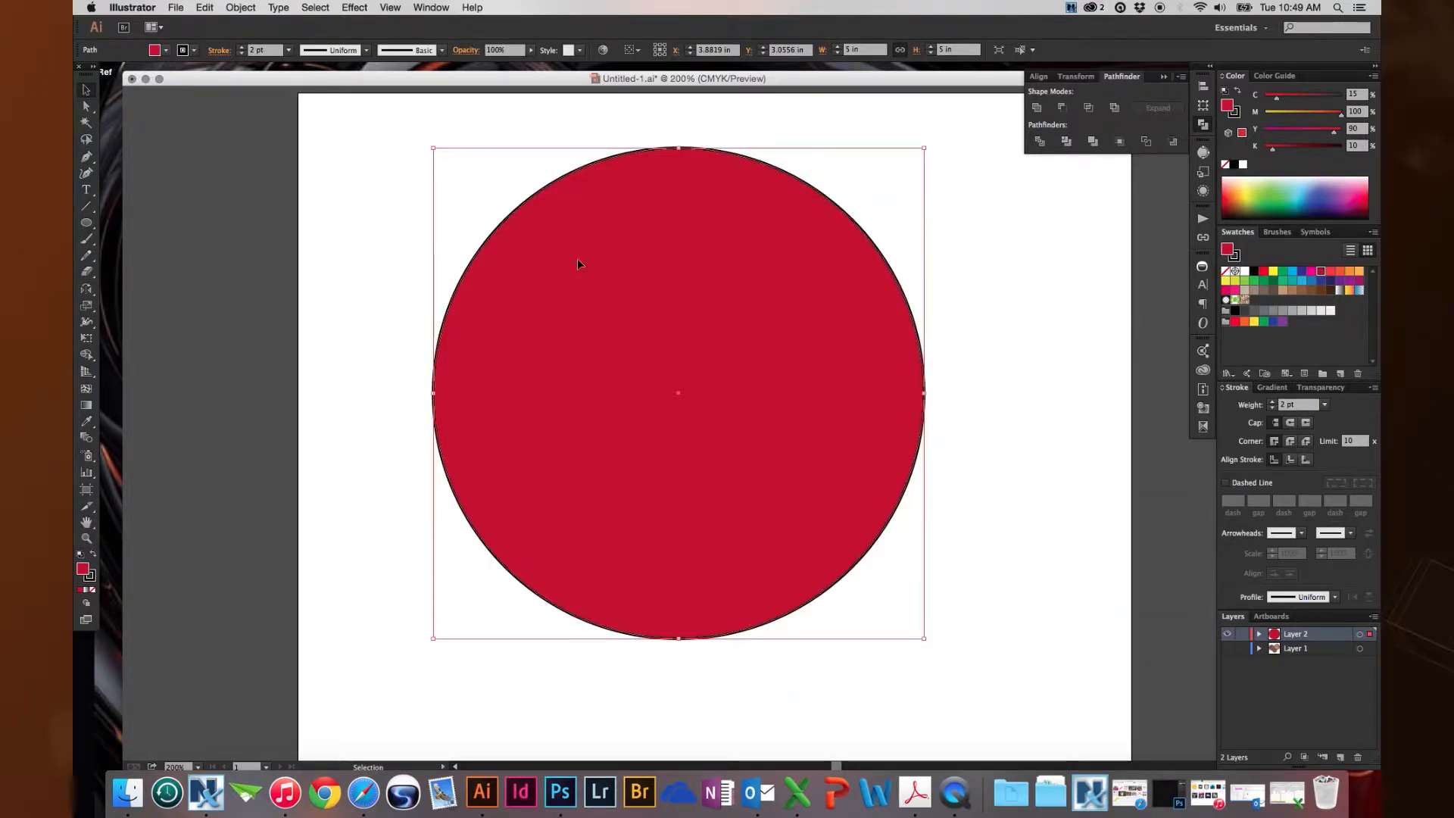
key("a")
key("v")
key("a")
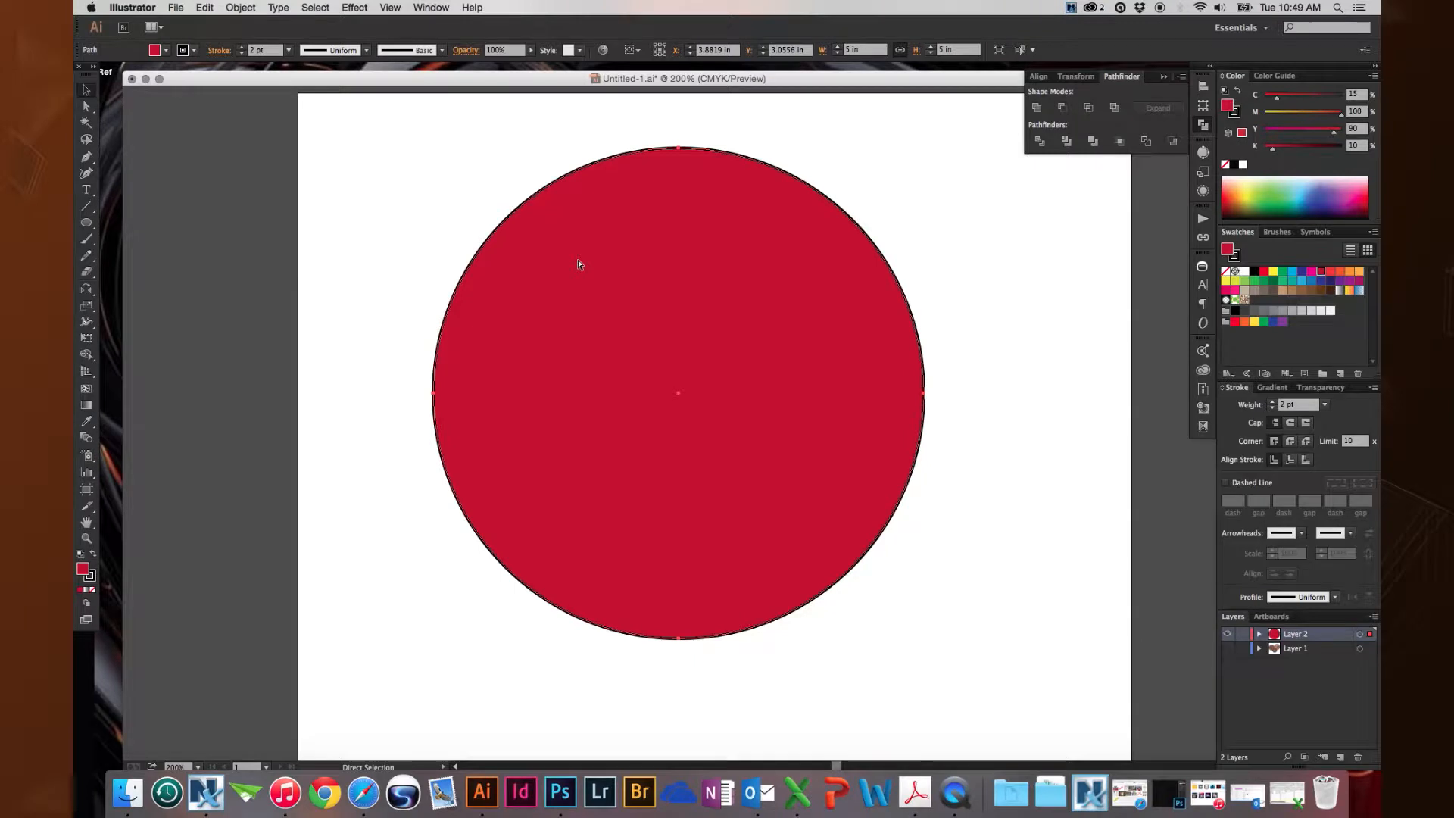
key("v")
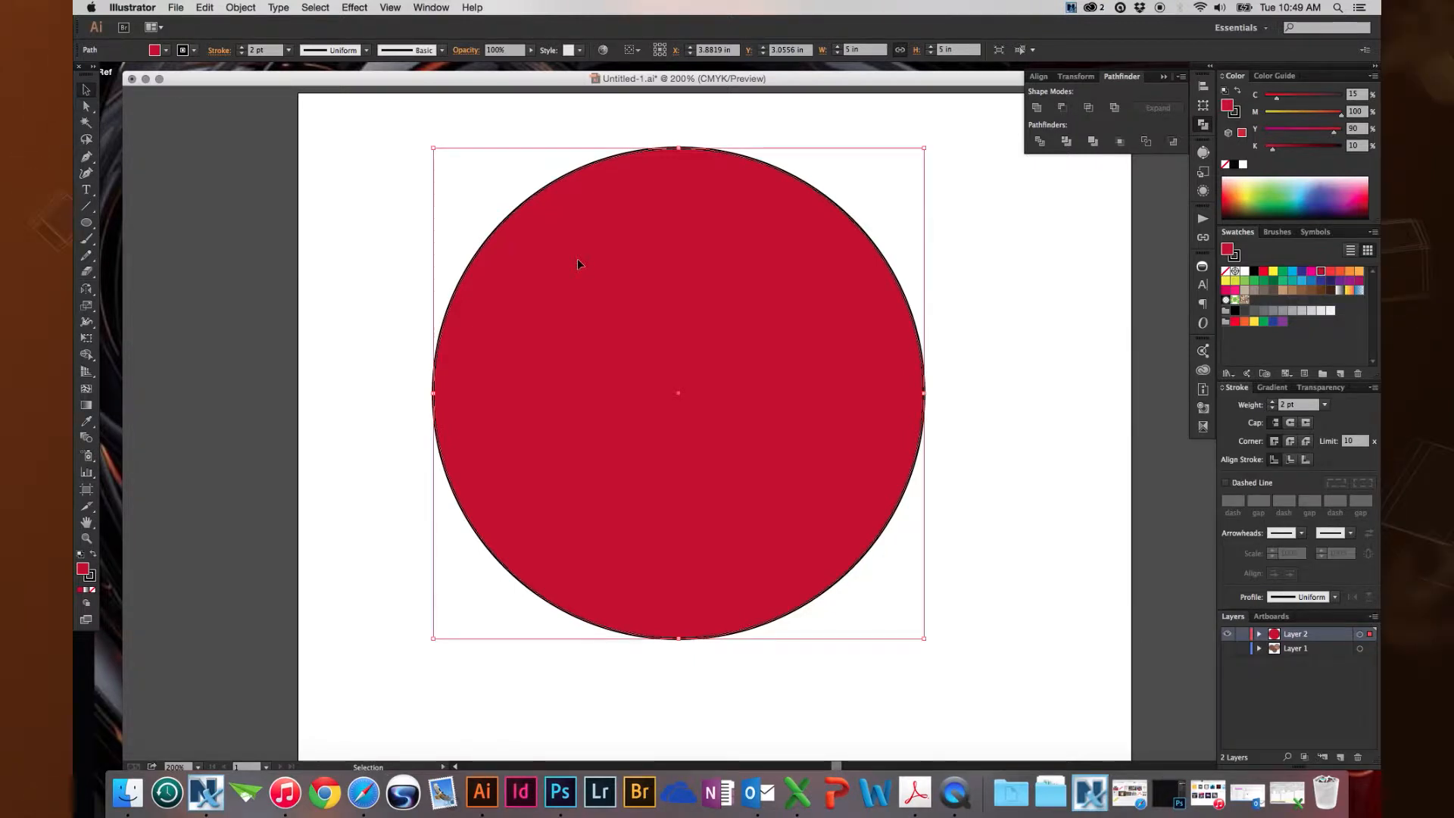
key("a")
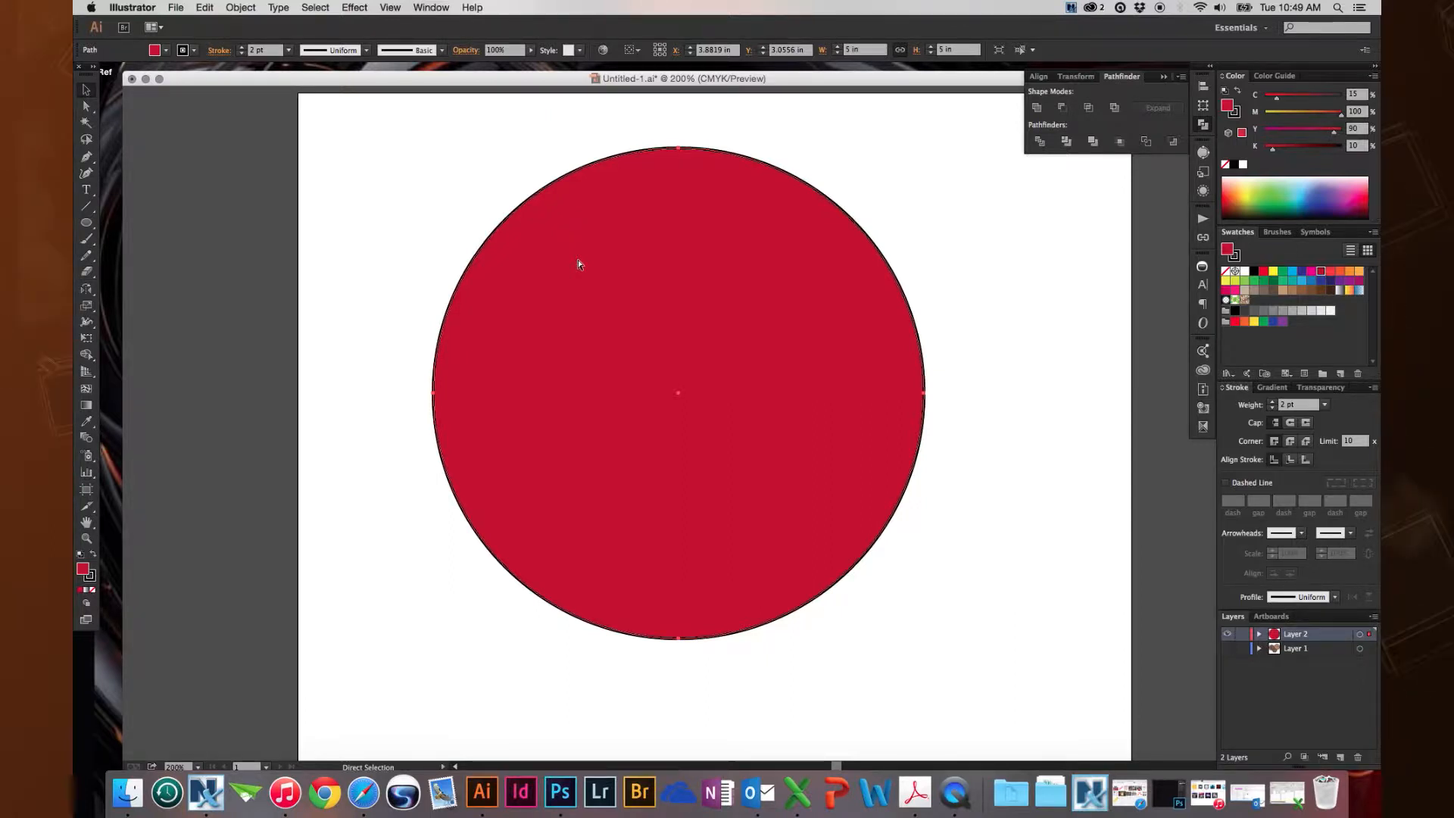
key("v")
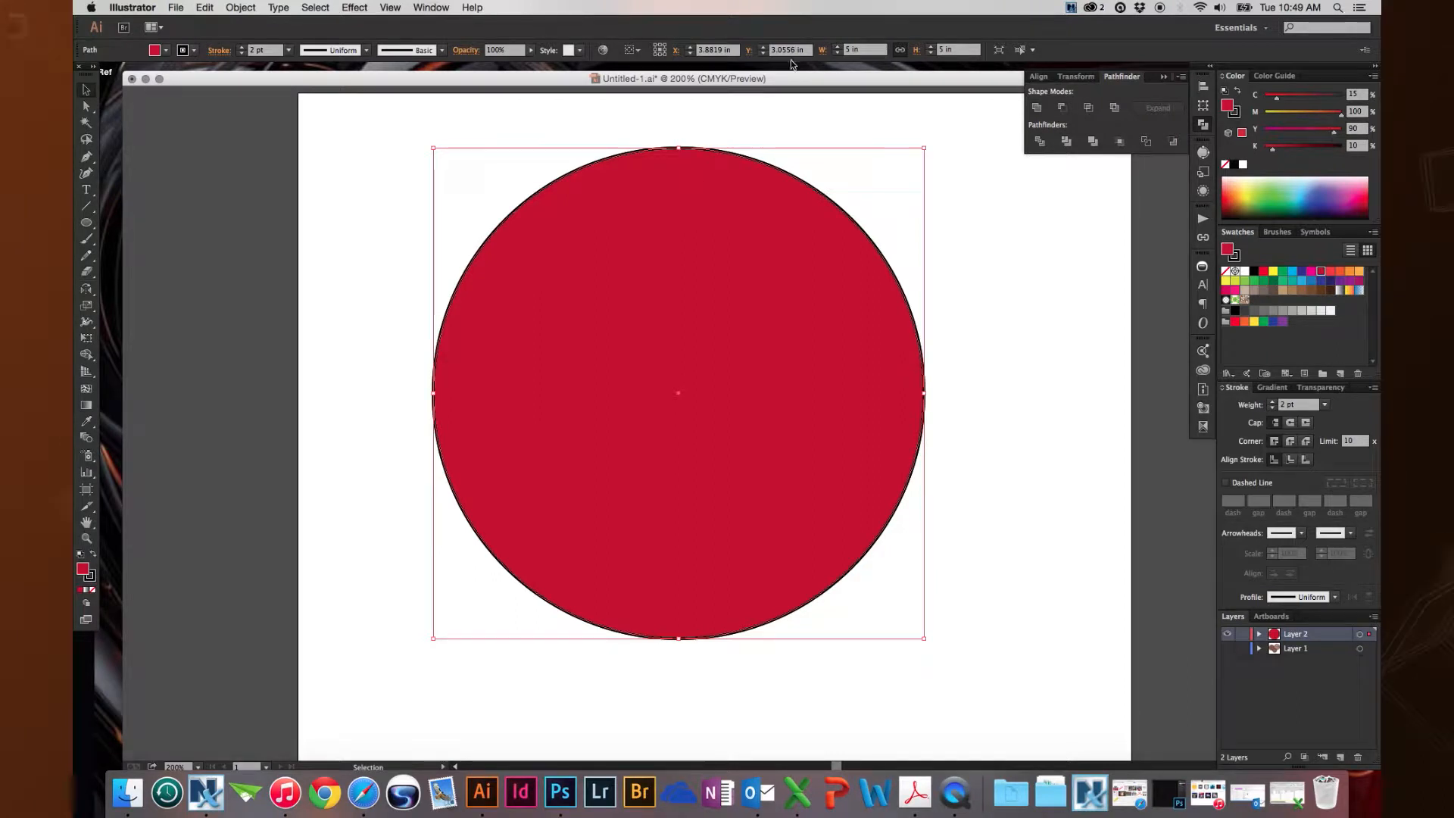
- Proportionally resize a copy of the circle, placed in front of the original, to 4.25 in wide and high, and deselect it
left_click(869, 50)
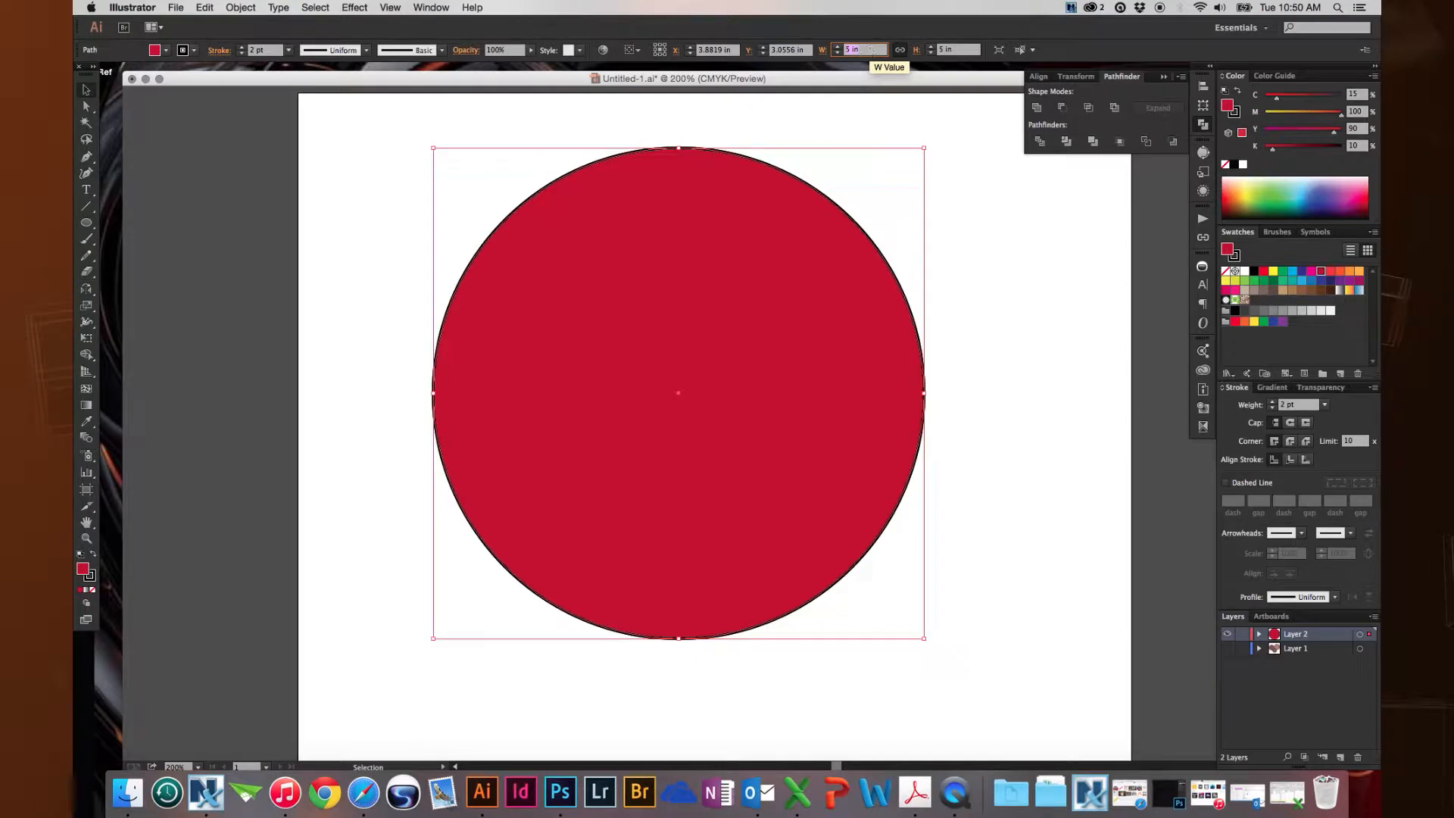
type("4")
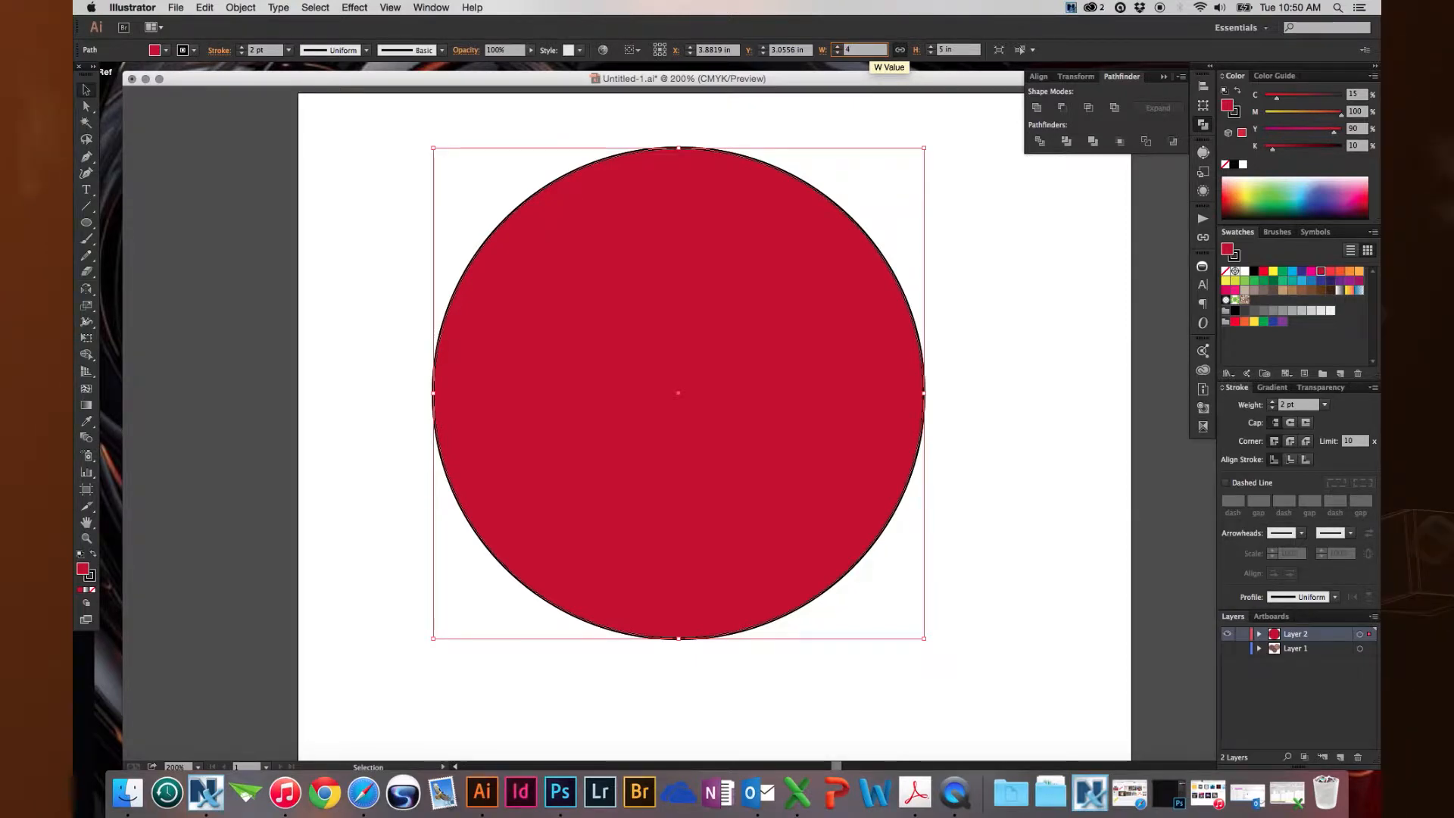
type(".5")
key("Tab")
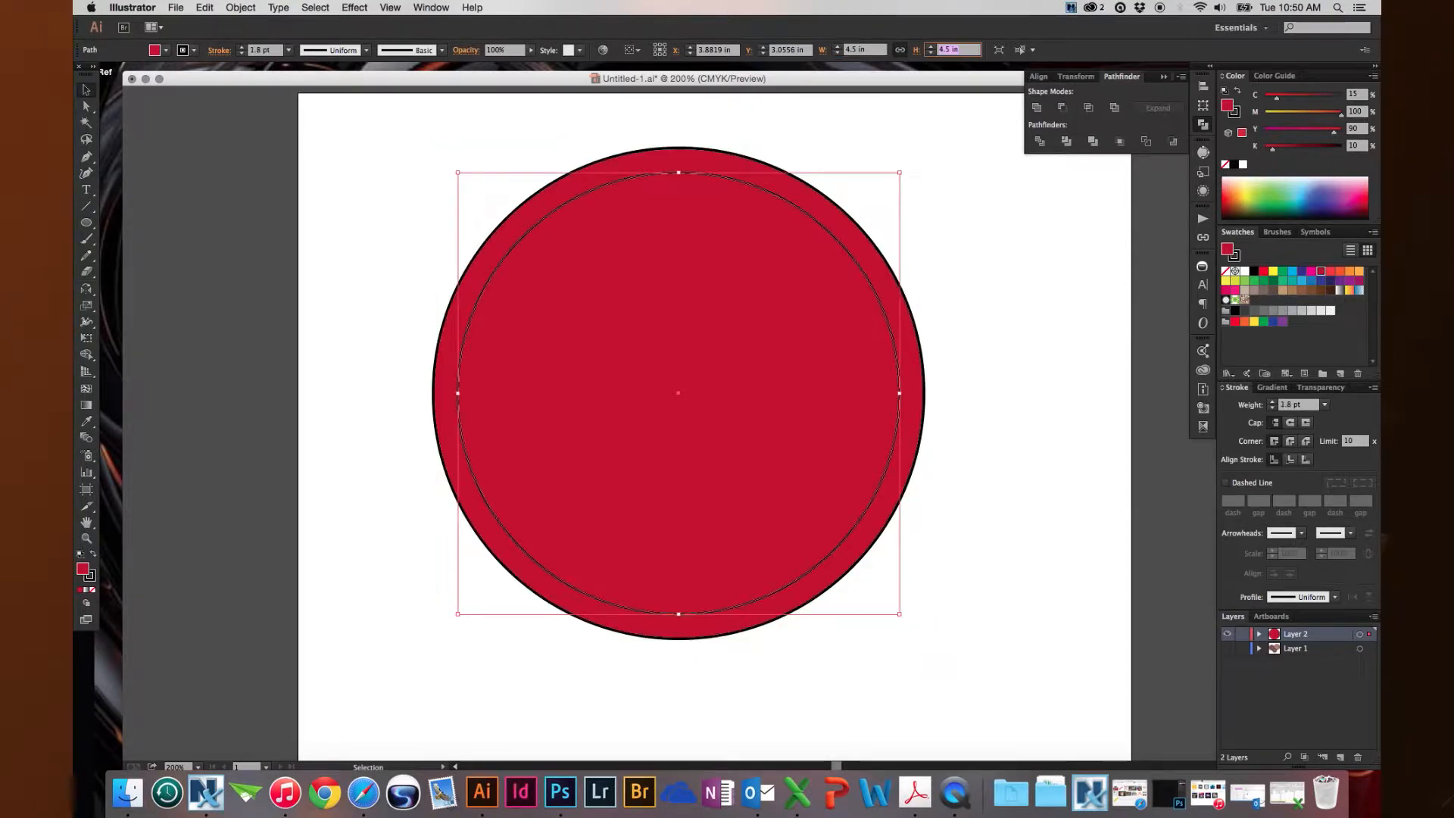
left_click(863, 49)
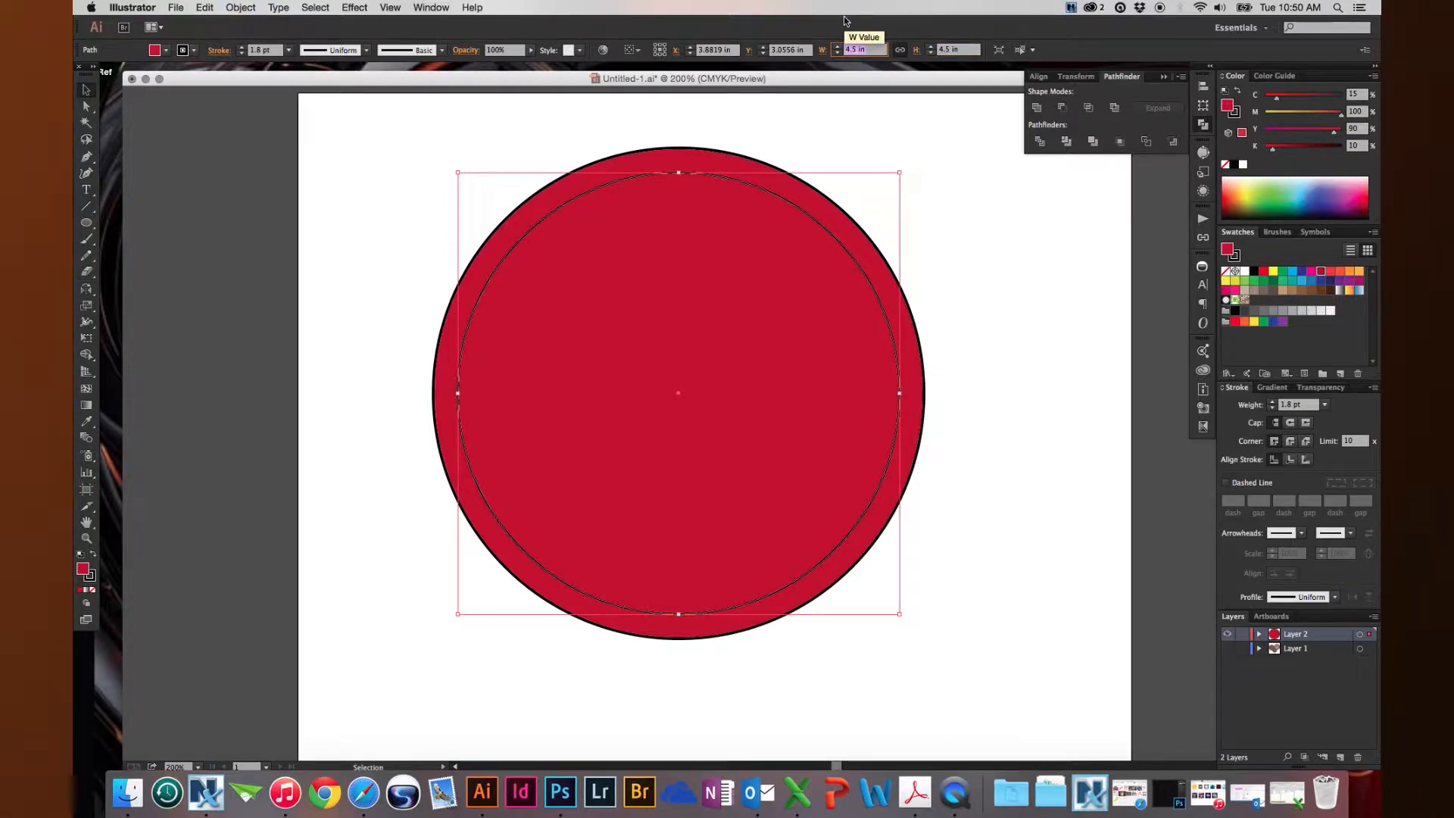
type("4.25")
key("Tab")
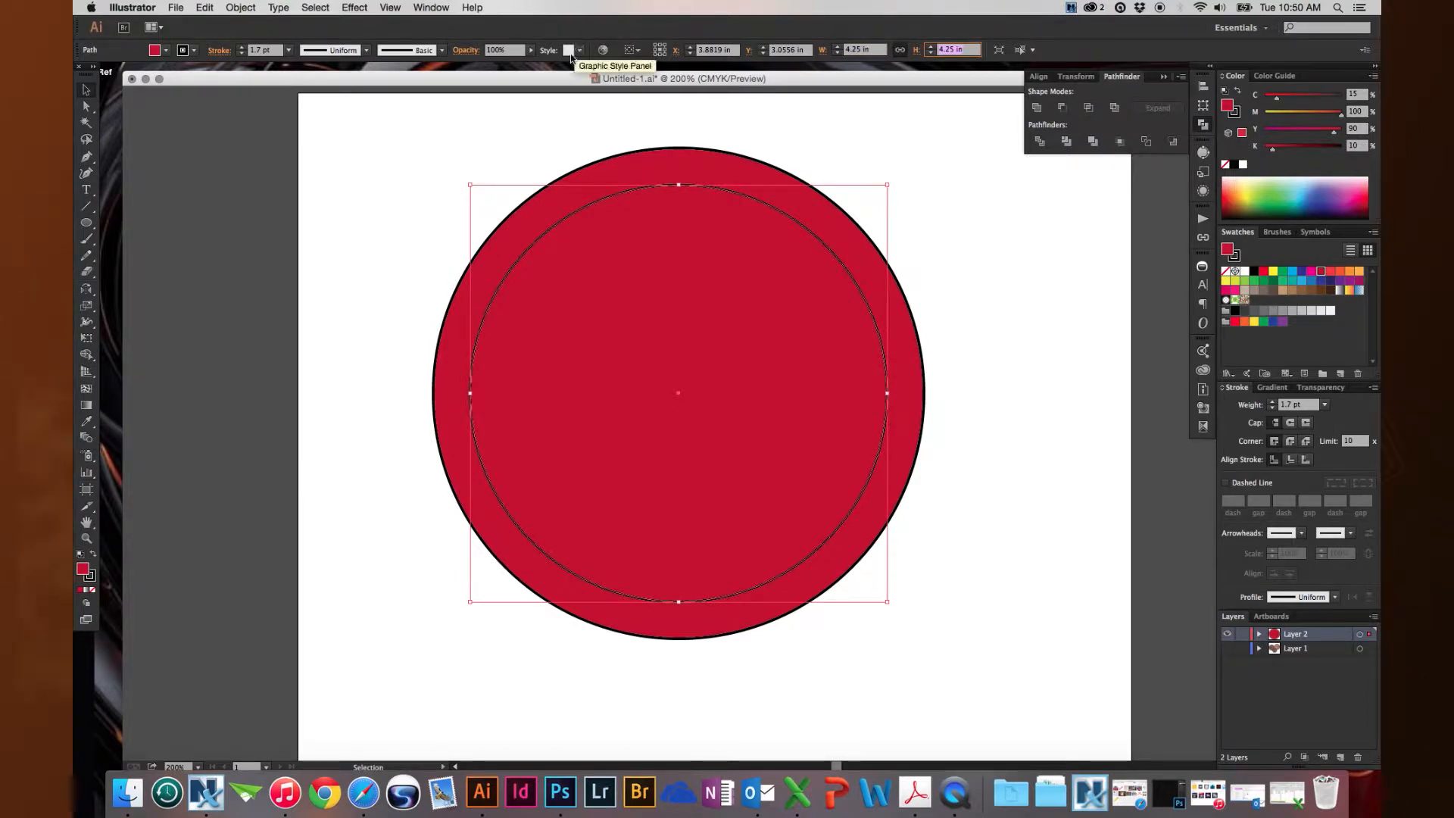
left_click(555, 124)
- Convert the outer 5 in circle into a guide and clear the selection
left_click(607, 167)
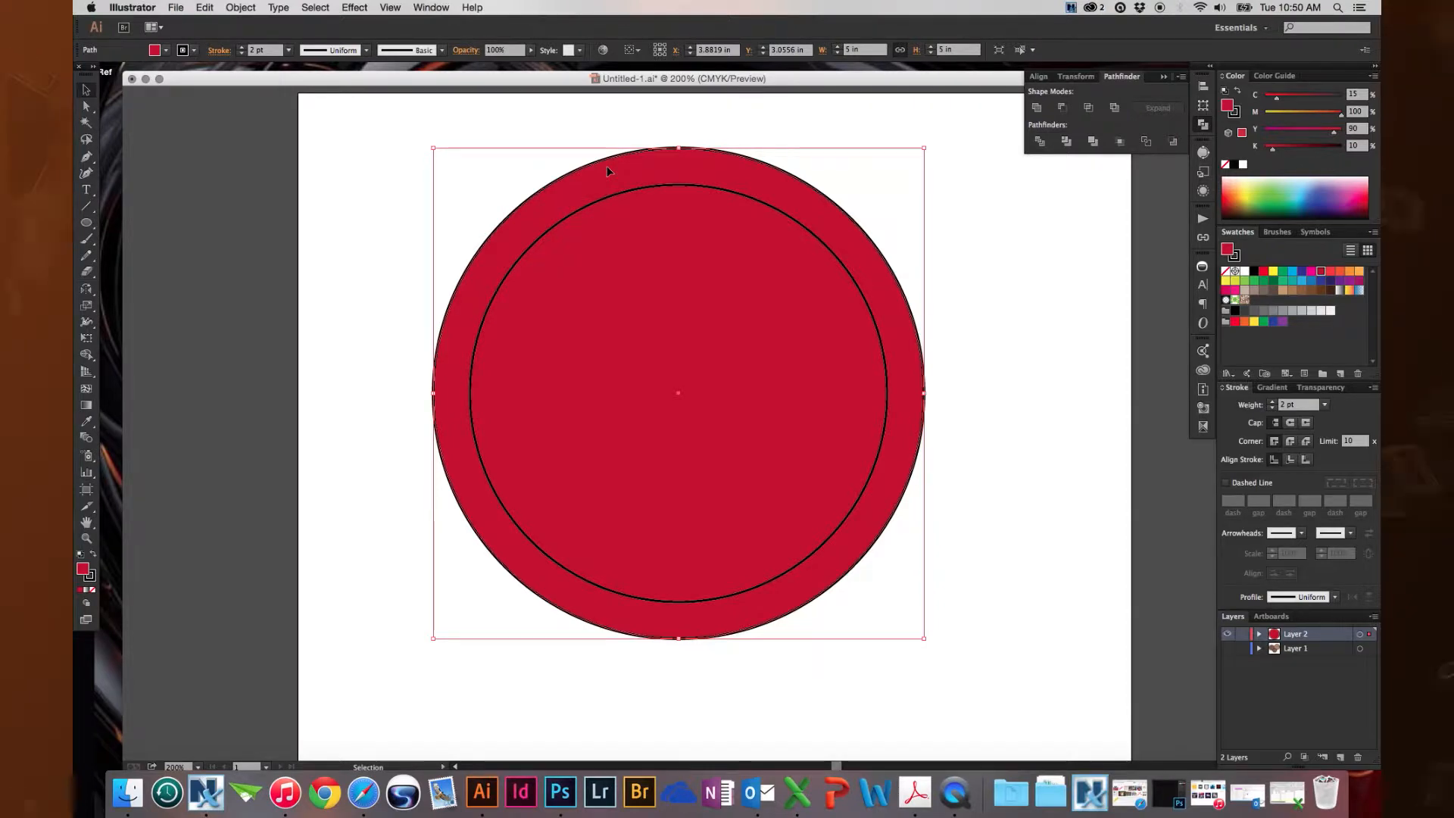
left_click(392, 7)
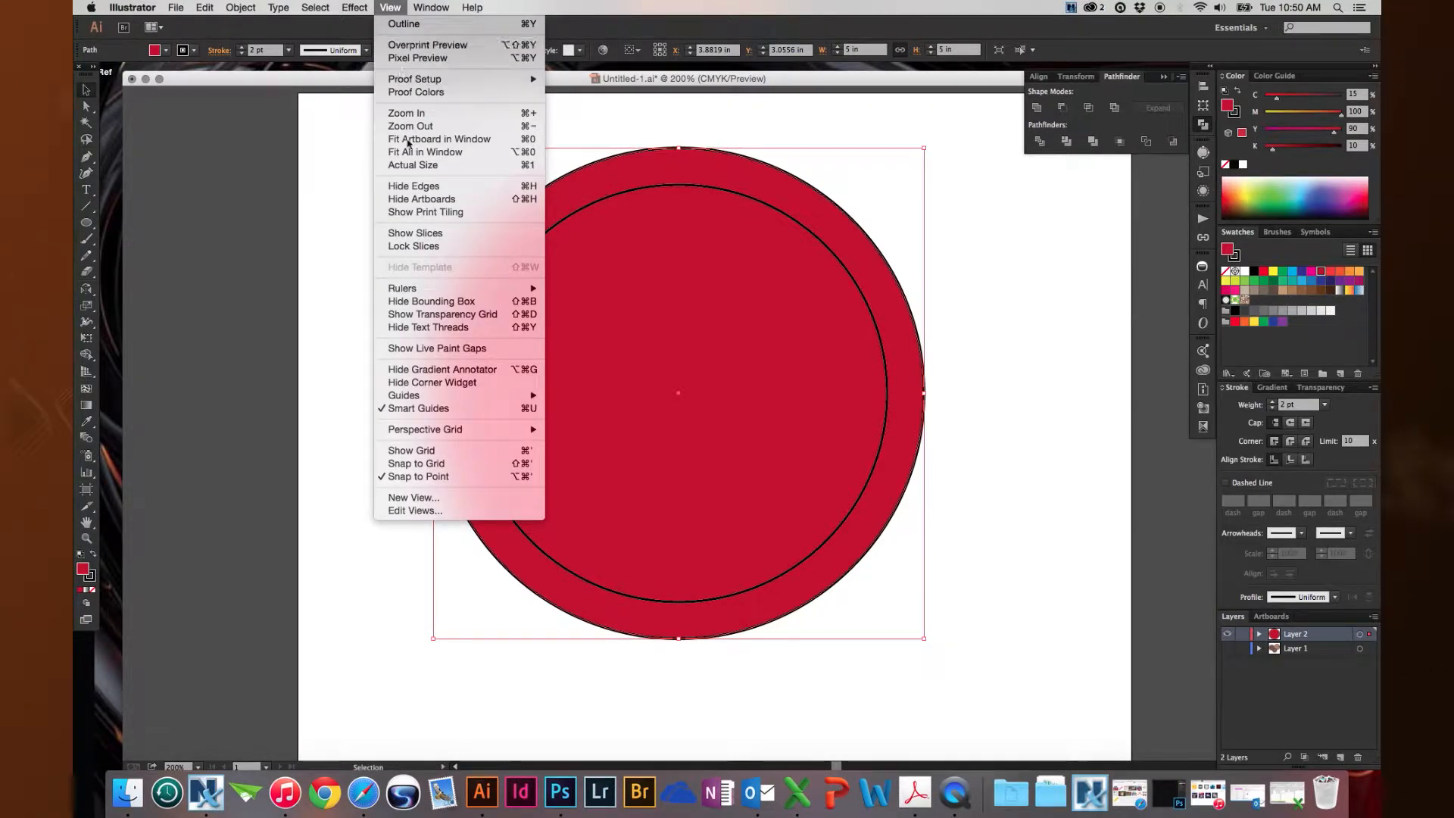
mouse_move(471, 401)
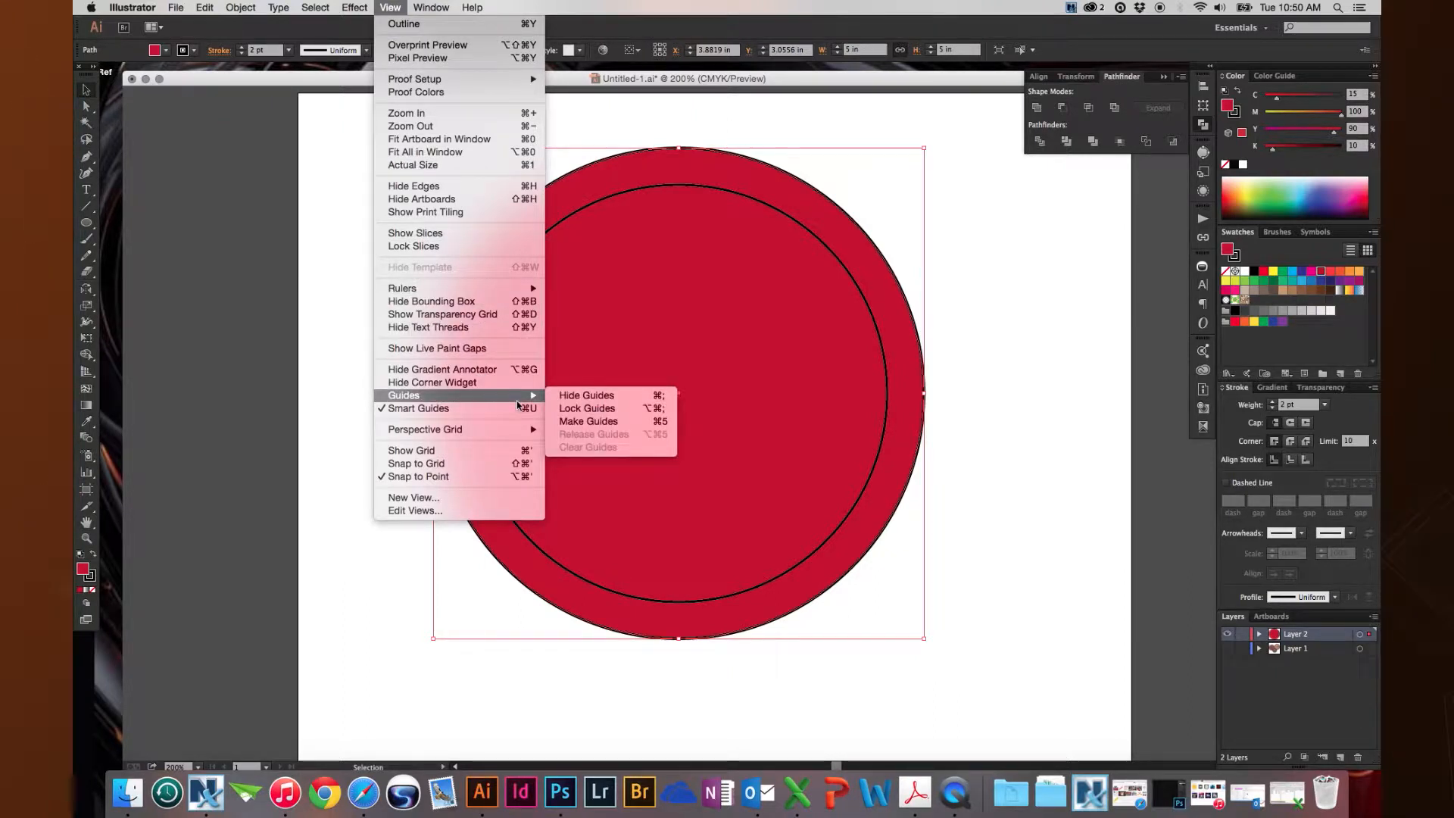
left_click(621, 426)
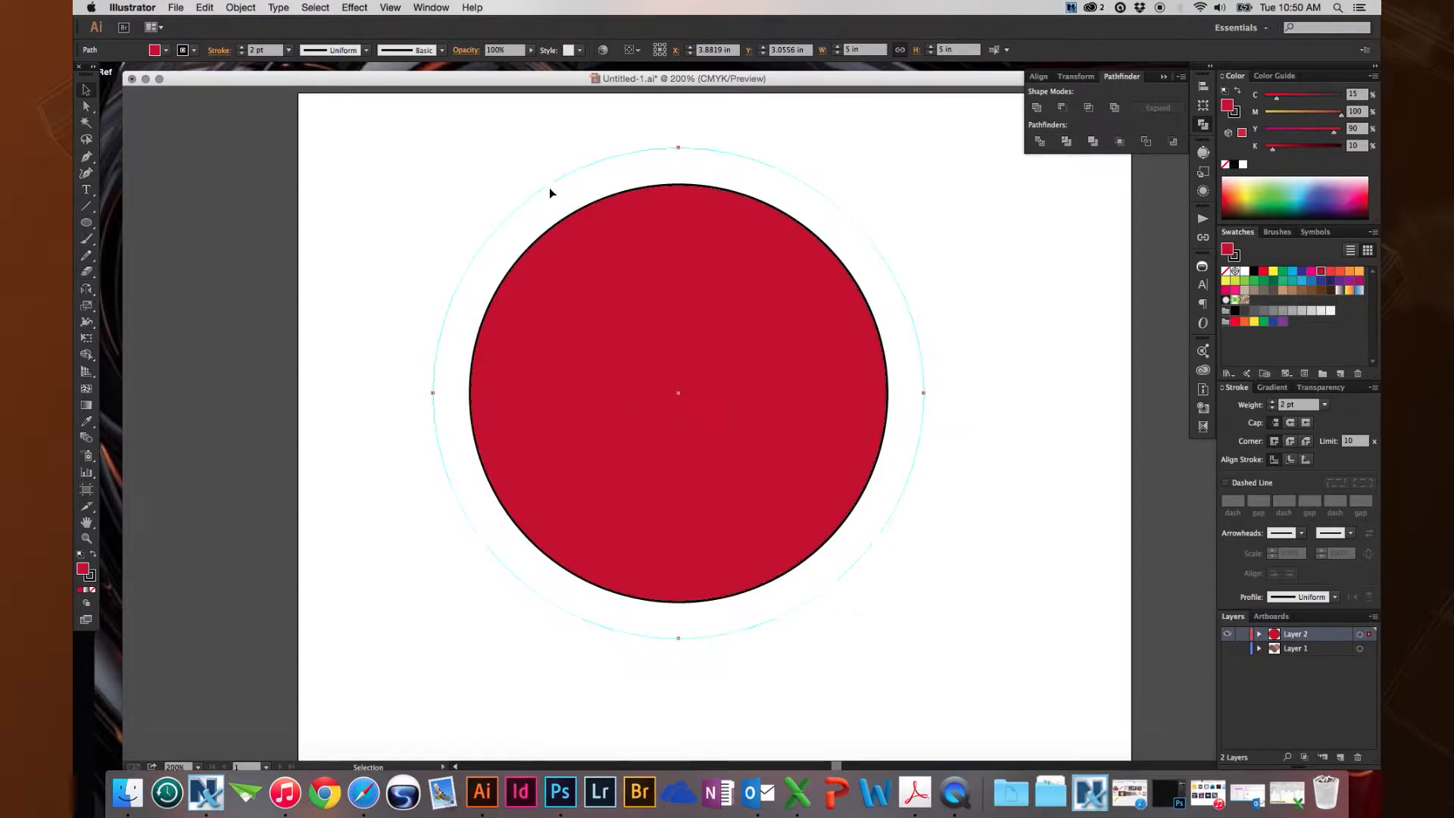
key("a")
left_click(520, 139)
key("v")
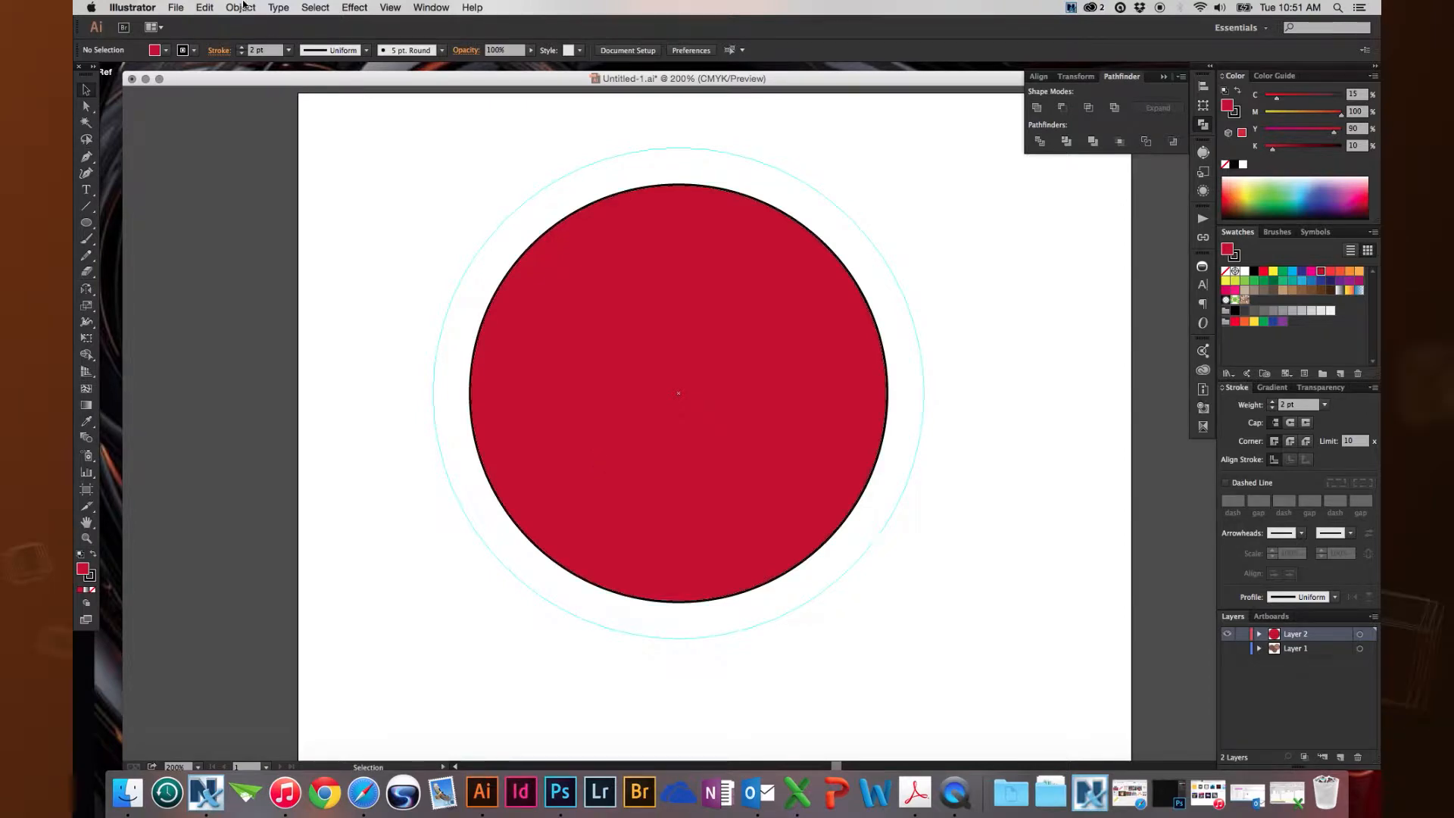
left_click(383, 8)
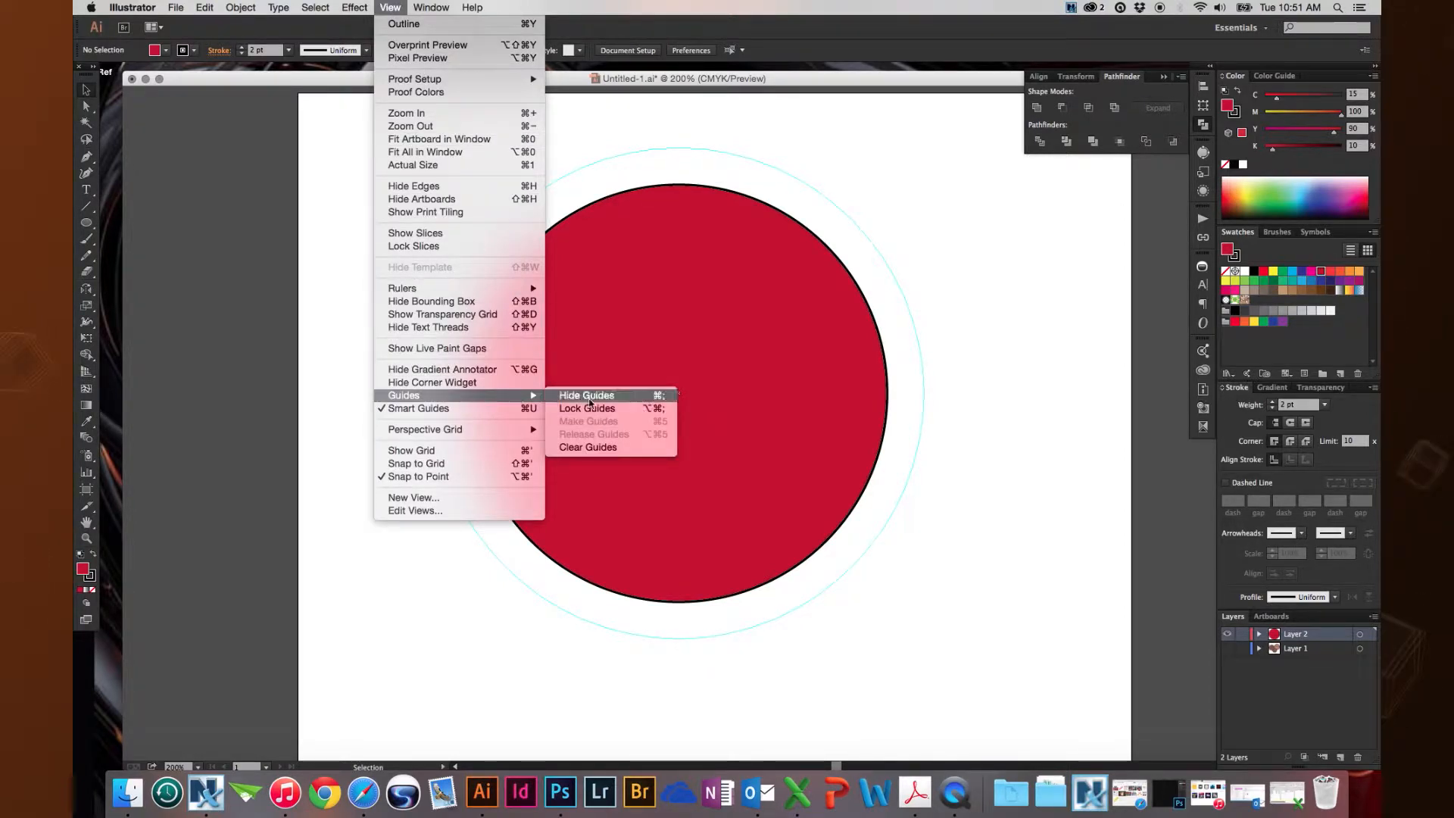
left_click(915, 169)
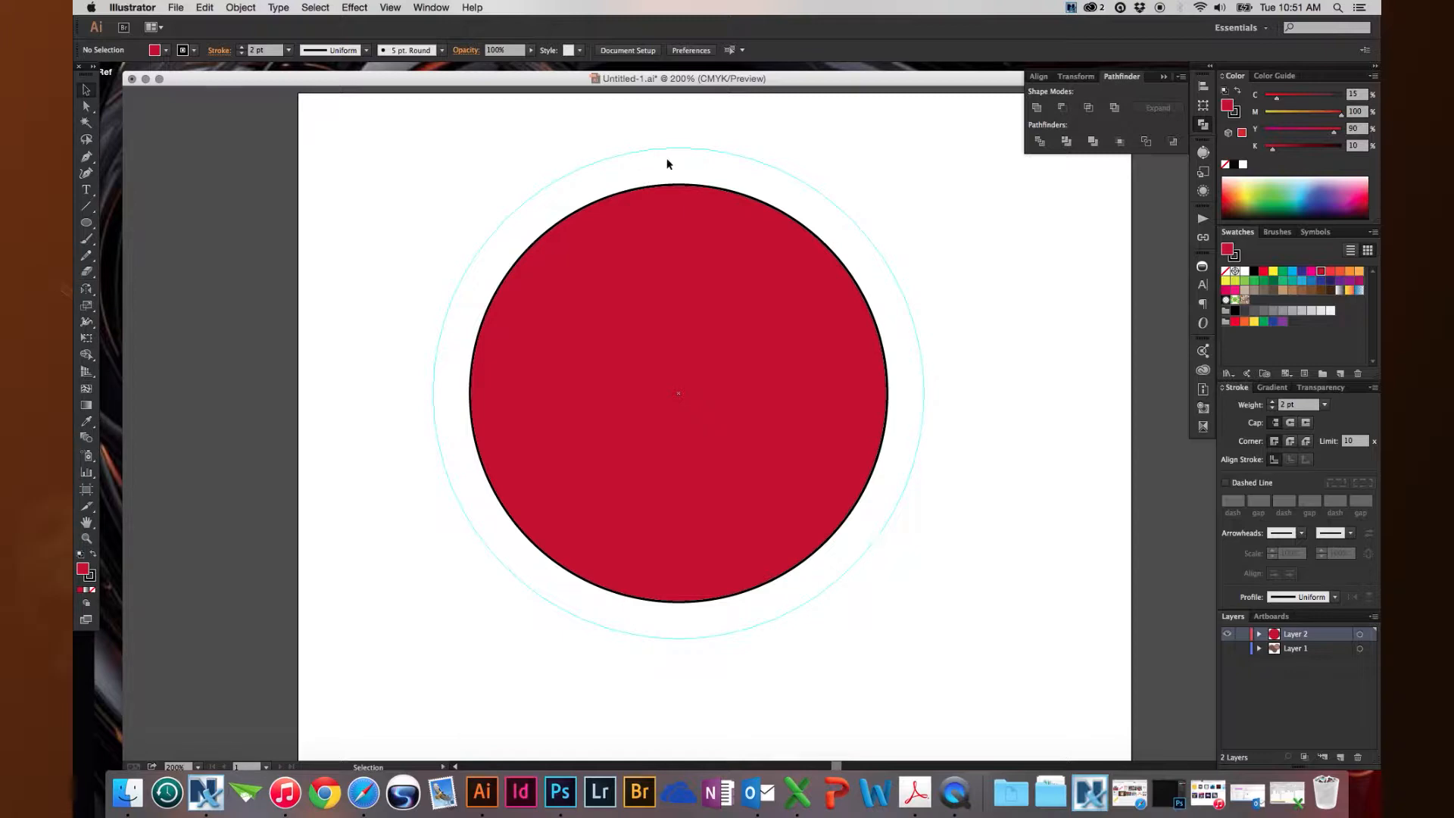
- Scale a copy of the red circle inward about its centre and set its width and height to 3.5 in
left_click(678, 218)
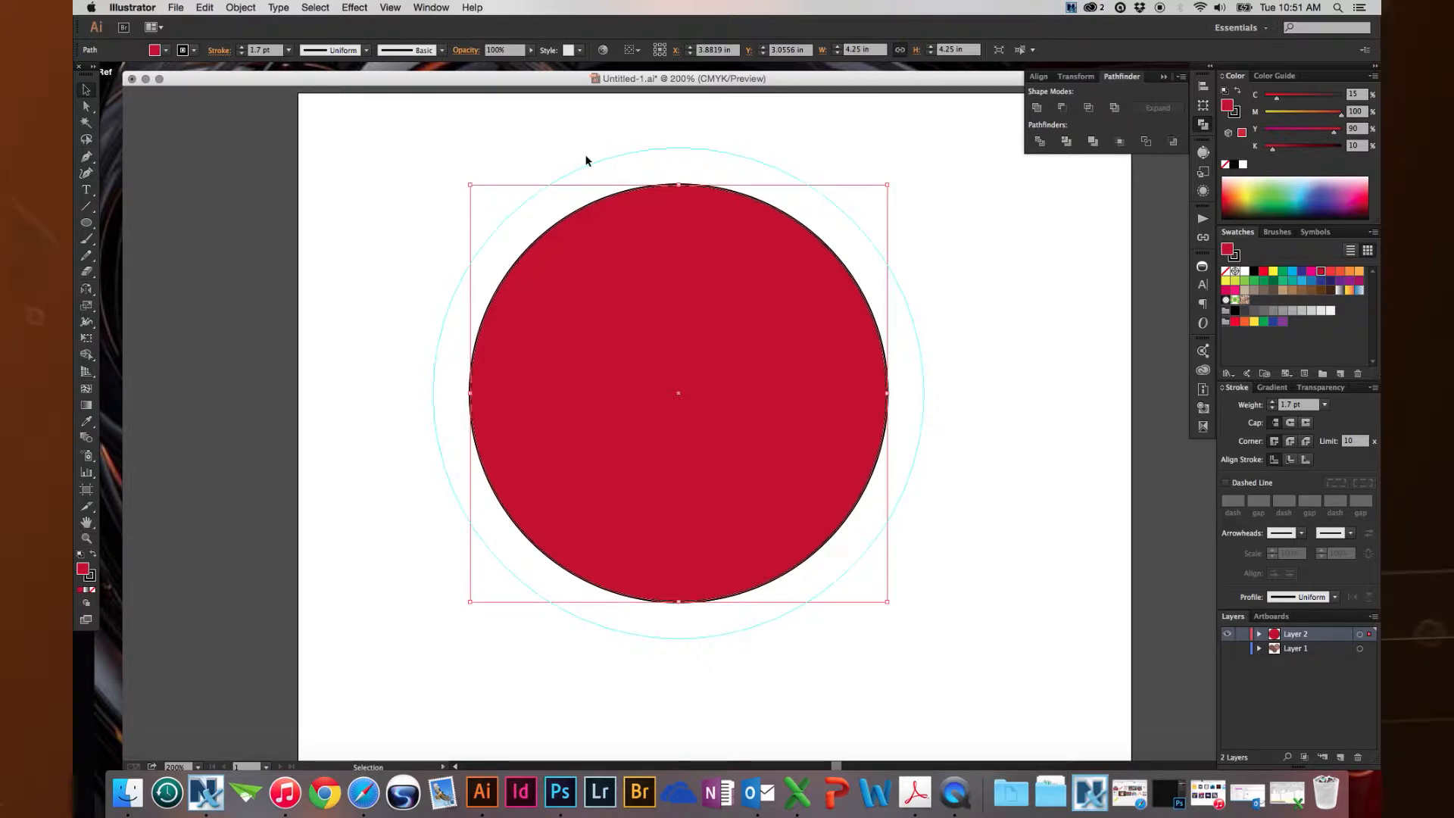
left_click_drag(681, 187, 686, 221)
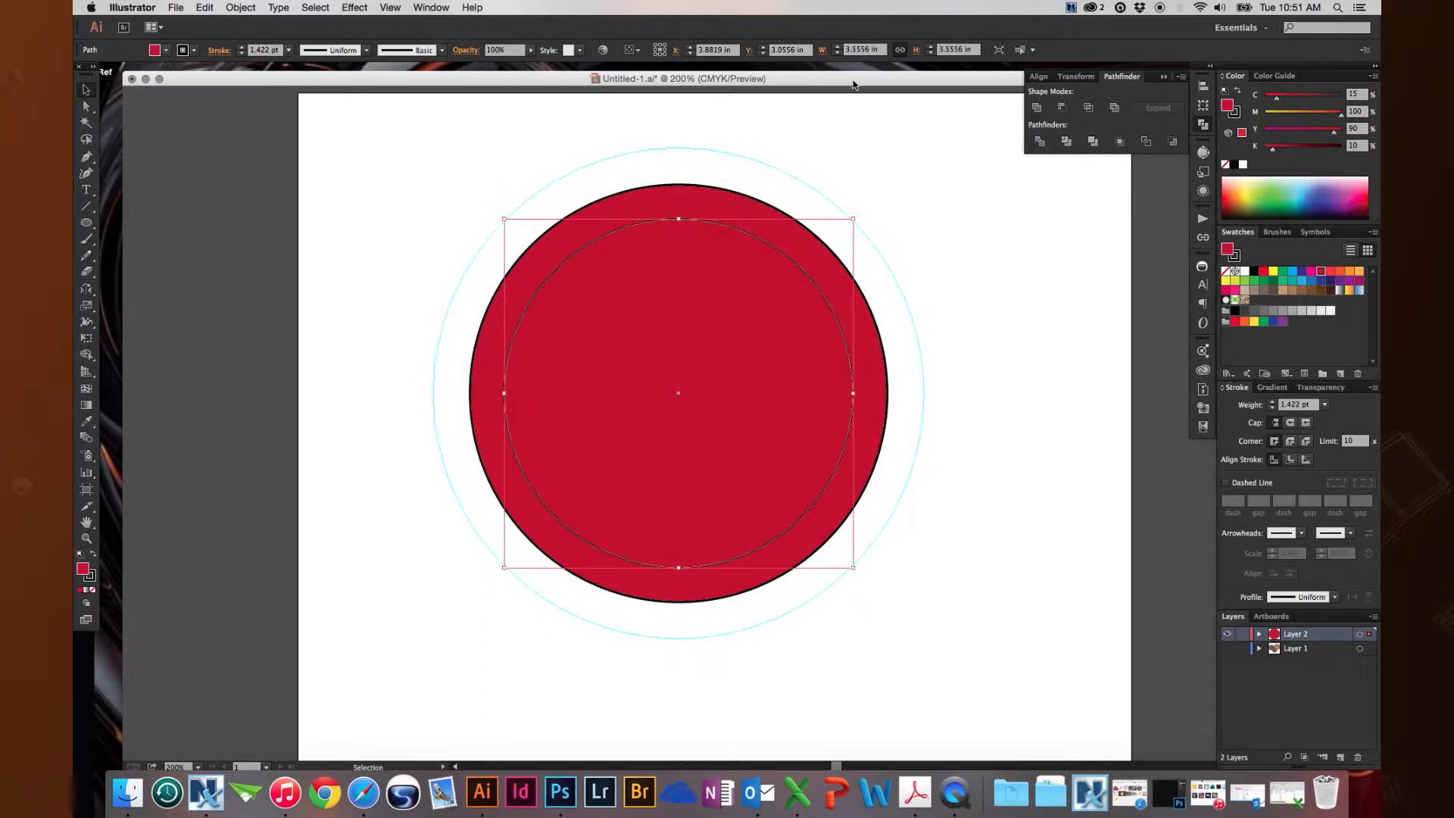
left_click(867, 49)
key("BackSpace")
key("BackSpace")
key("BackSpace")
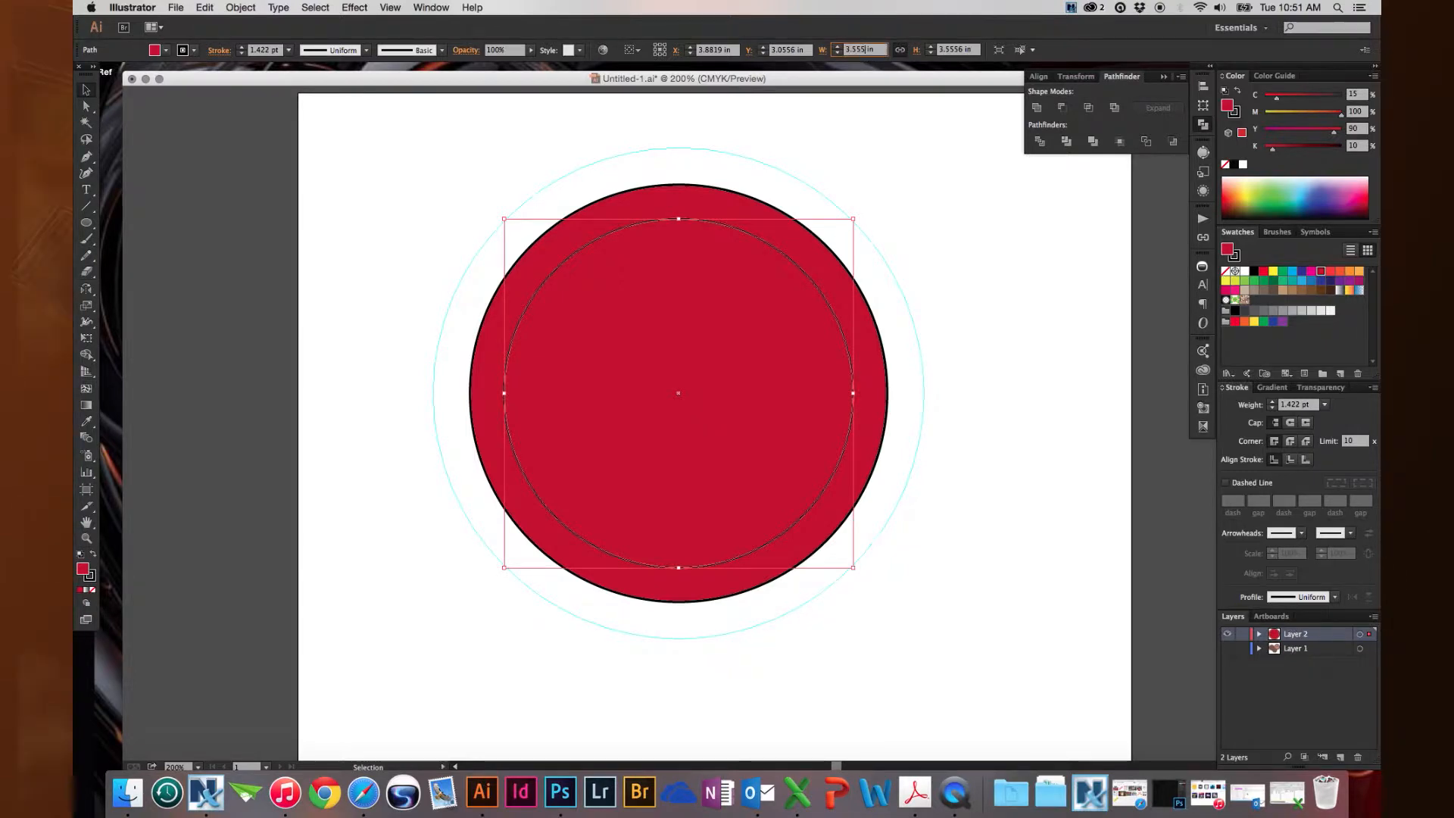
key("Return")
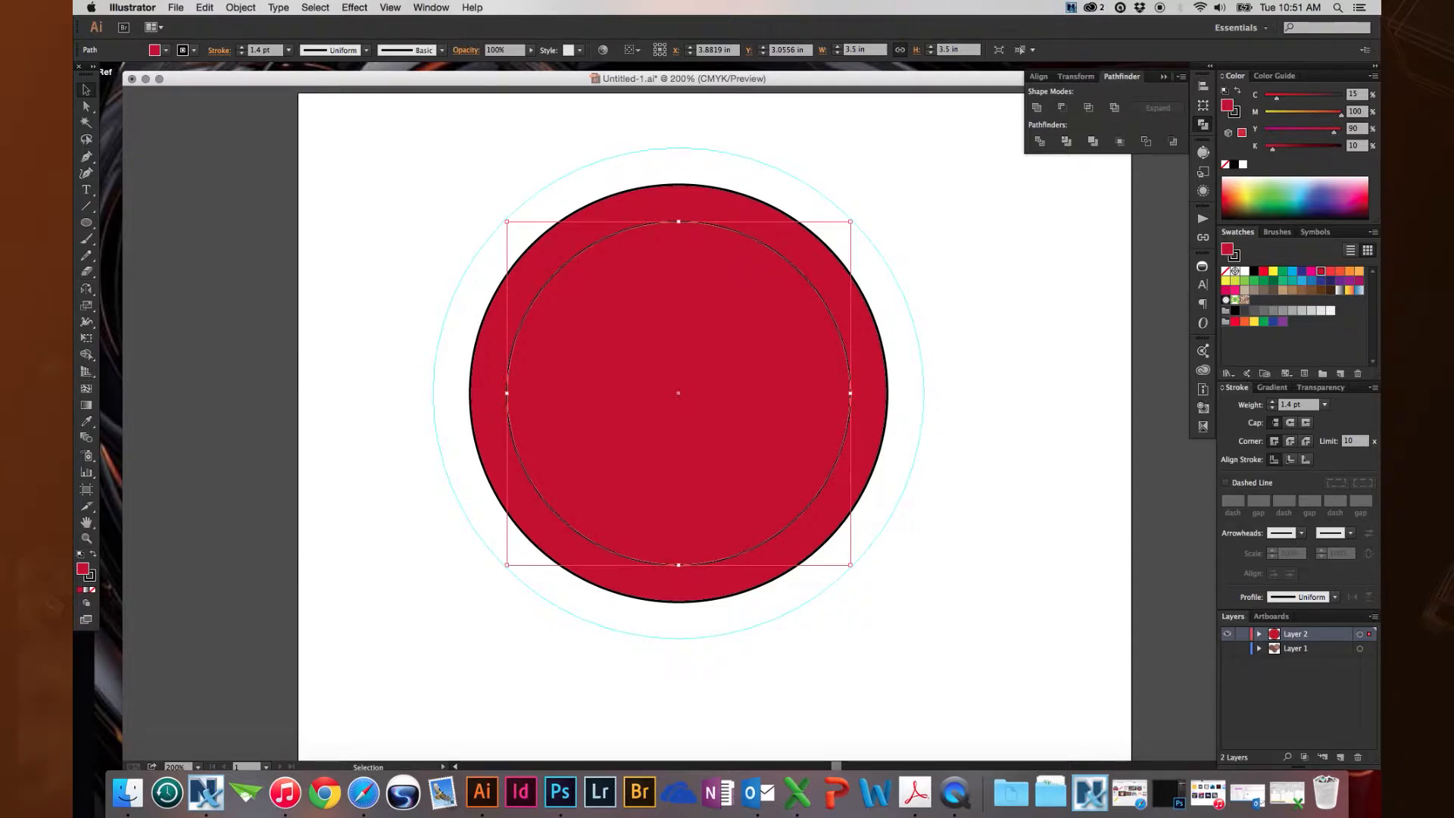
- Subtract the 3.5 in inner circle from the 4.25 in circle with Minus Front, and undo back to the solid 4.25 in circle
left_click(643, 211, "shift")
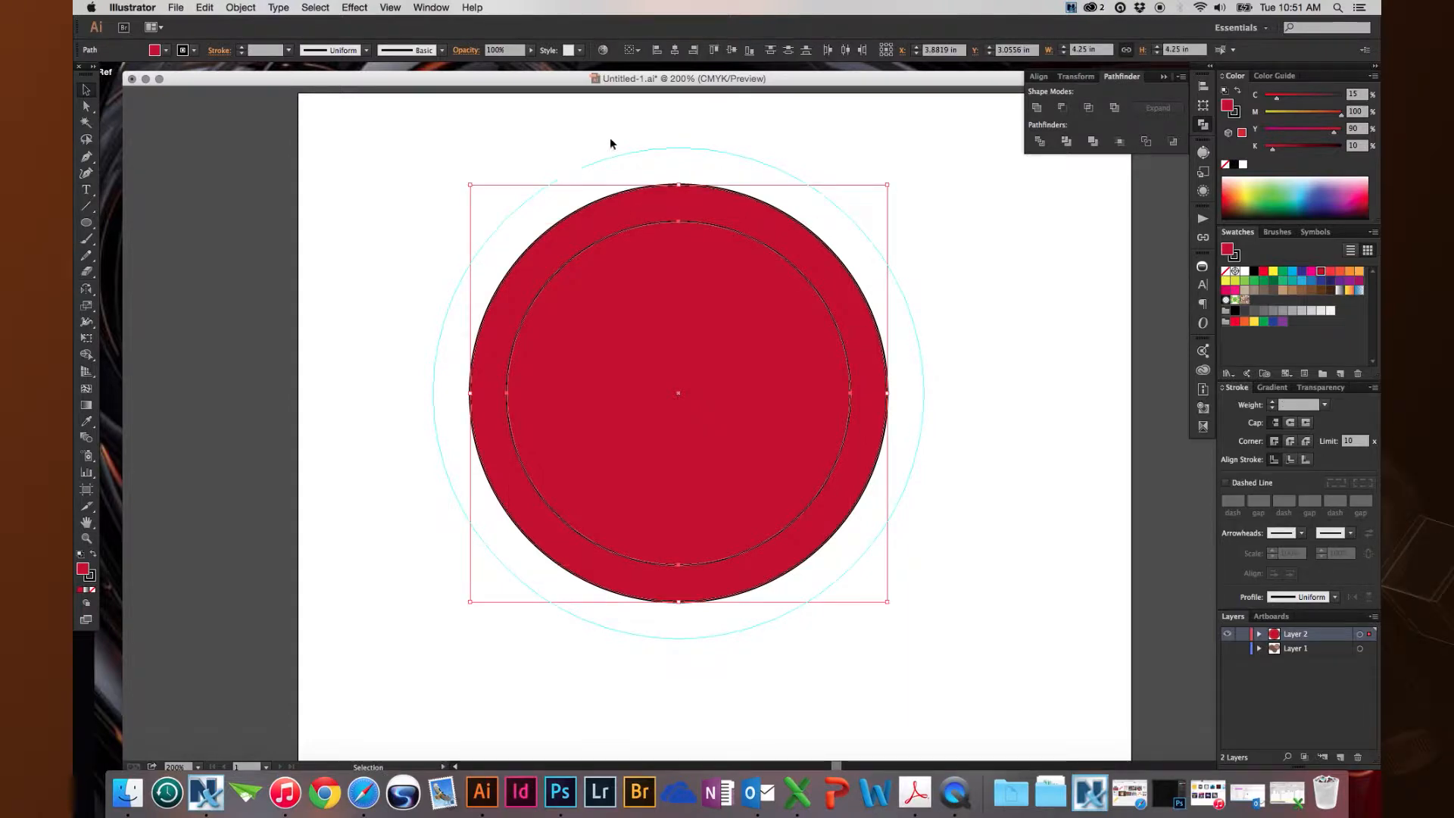
left_click(1064, 108)
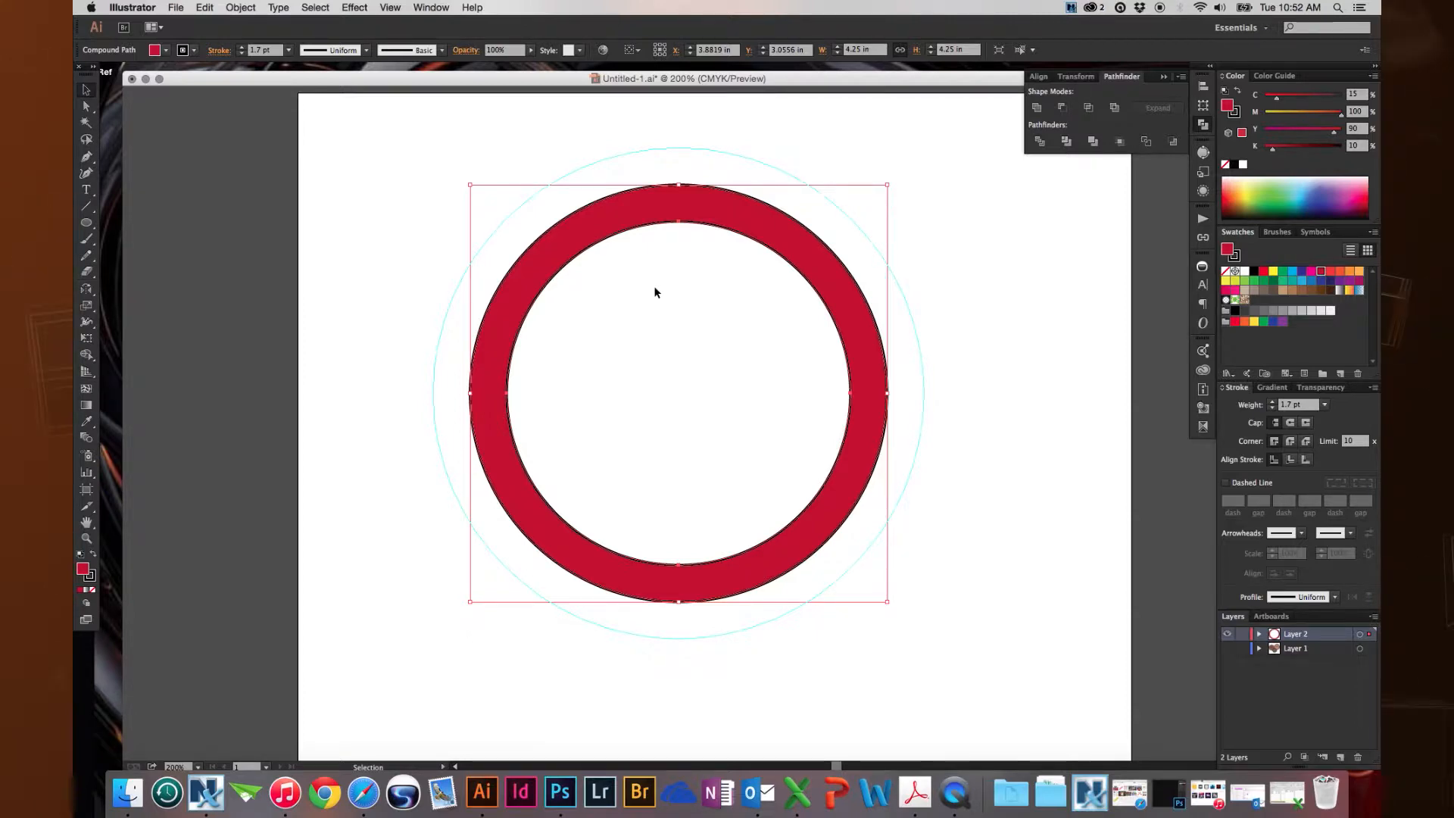
key("a")
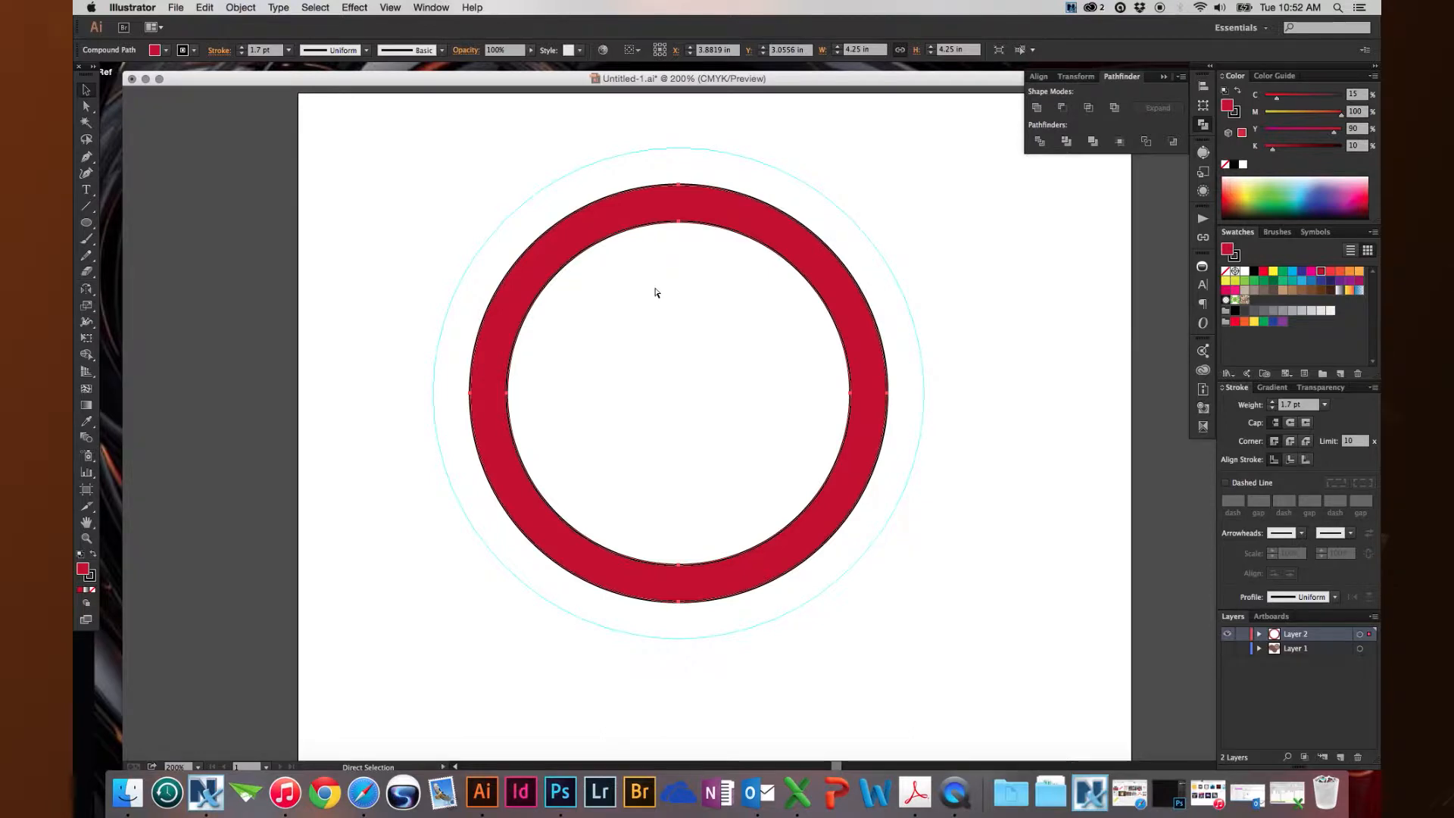
key("super+z")
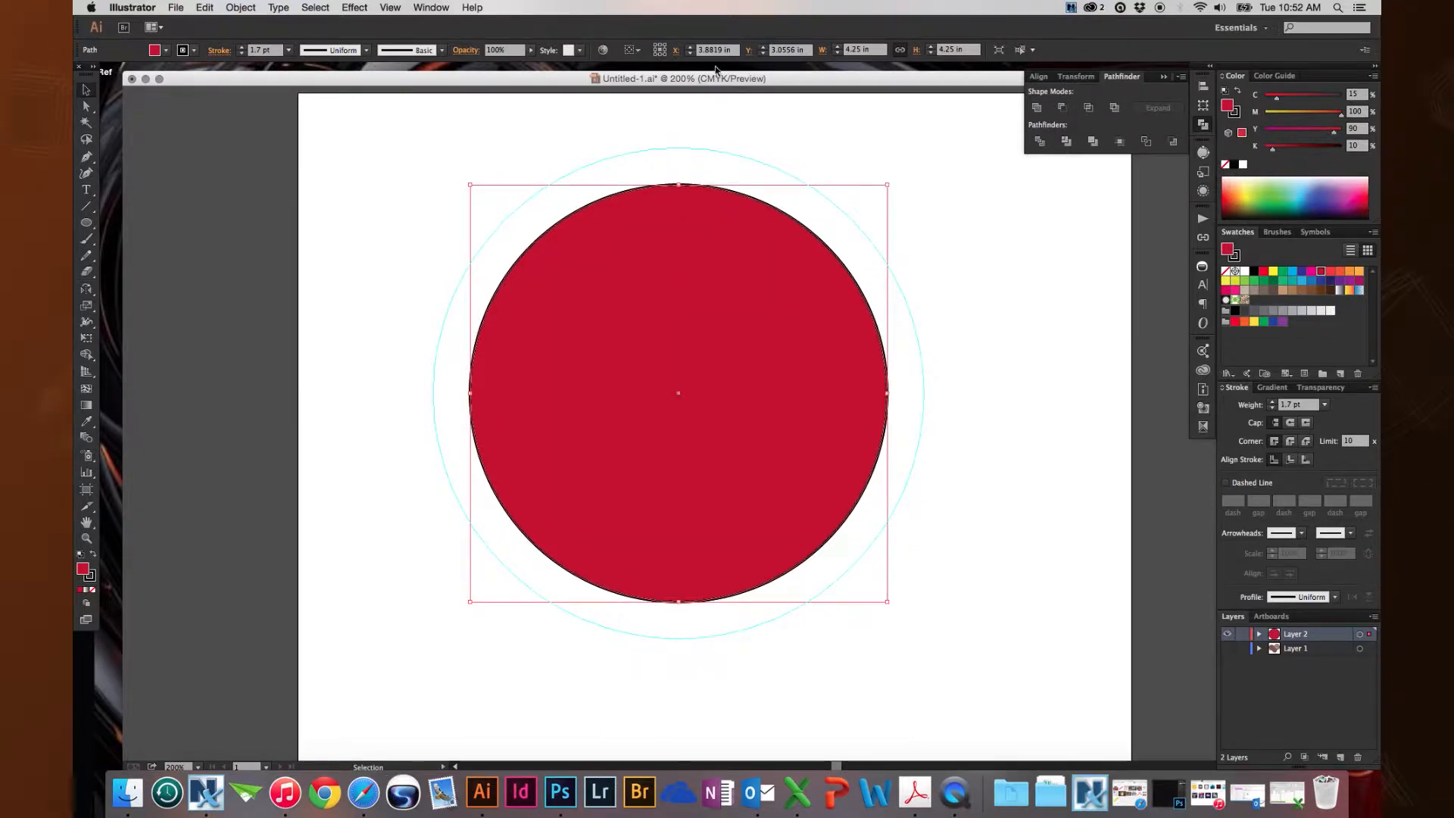
- Scale a copy of the red circle inward about its centre and set its width and height to 1.5 in
left_click_drag(681, 184, 675, 325)
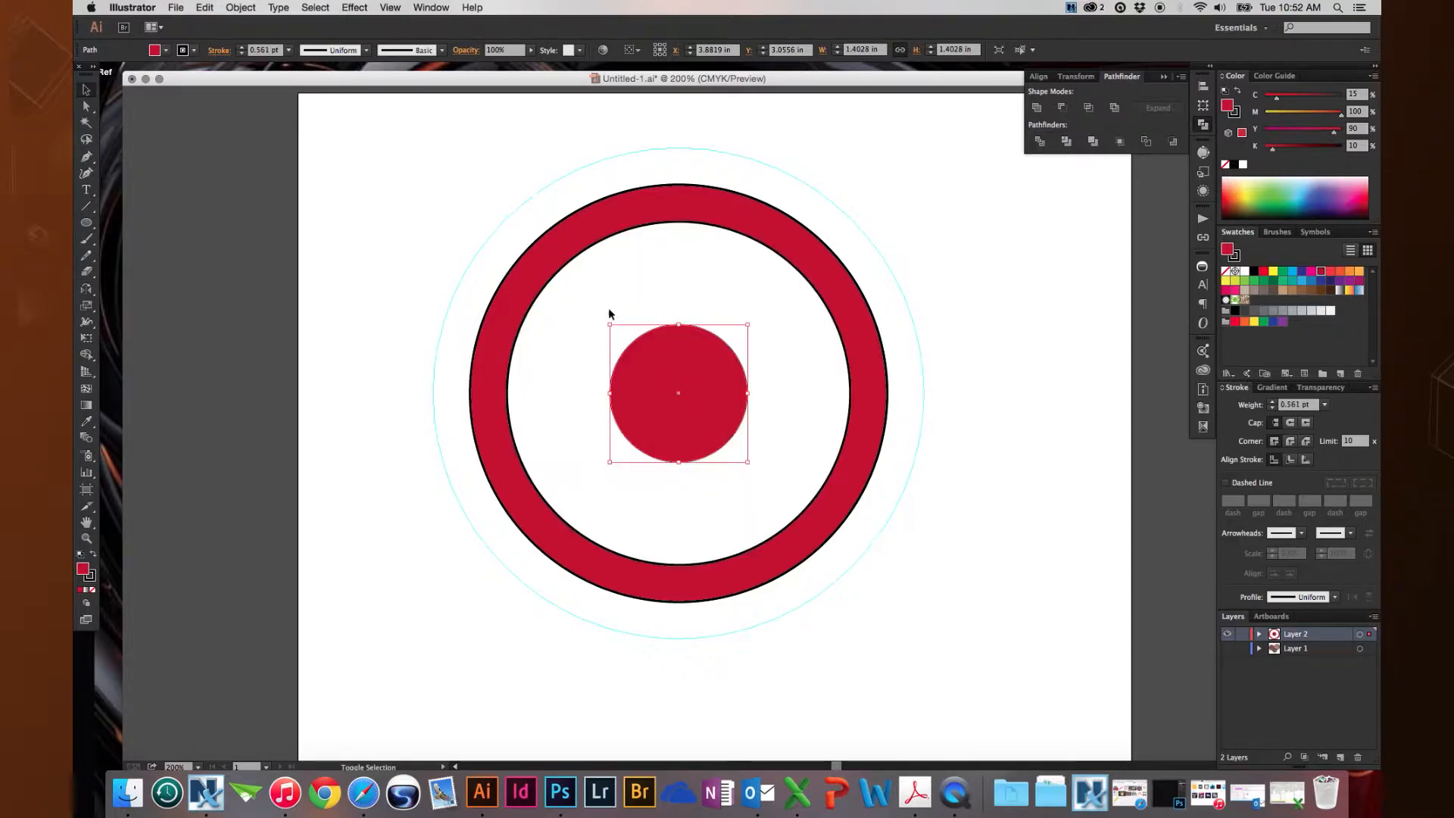
left_click(860, 49)
type("1.4")
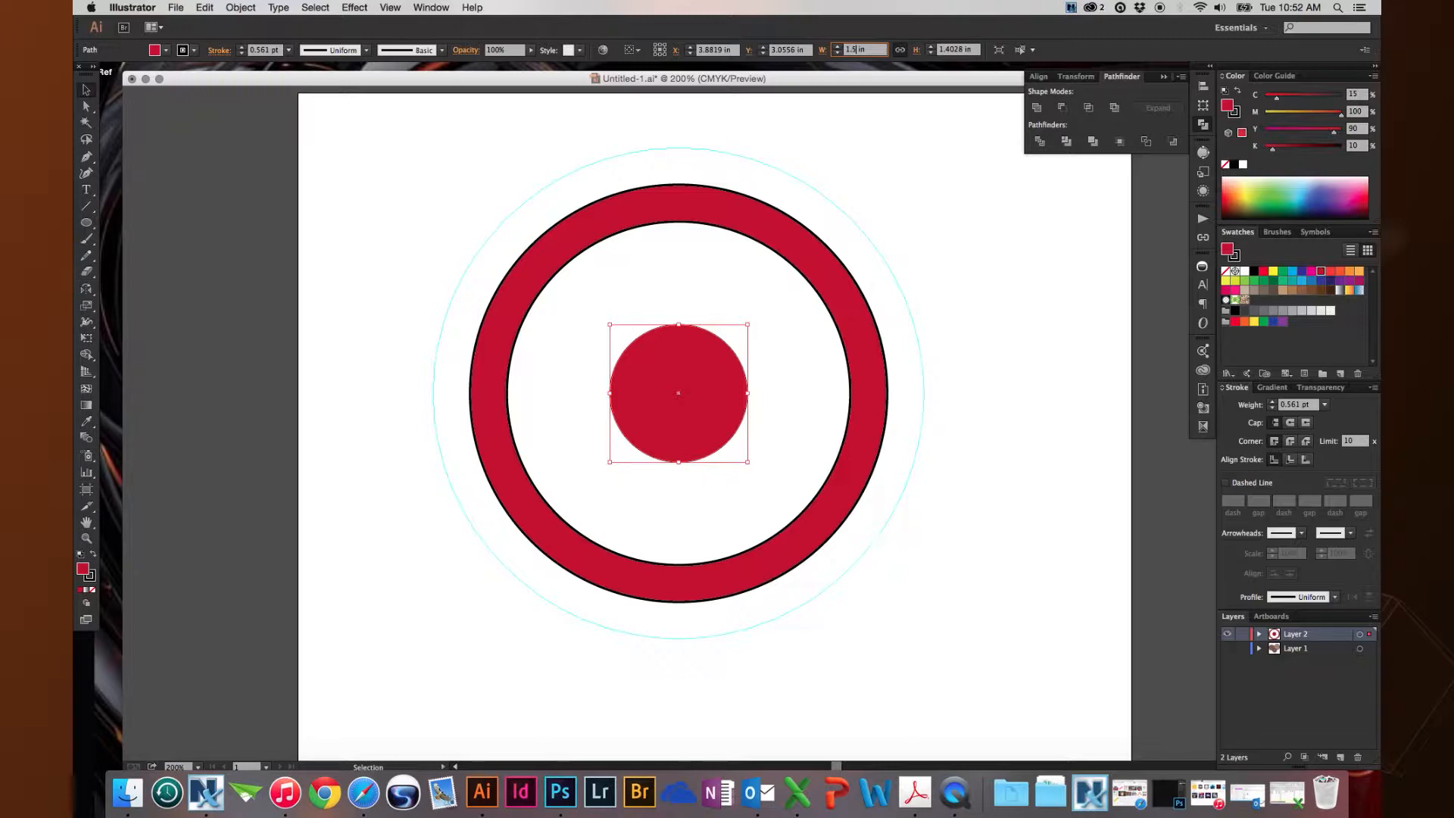
type("5")
key("Tab")
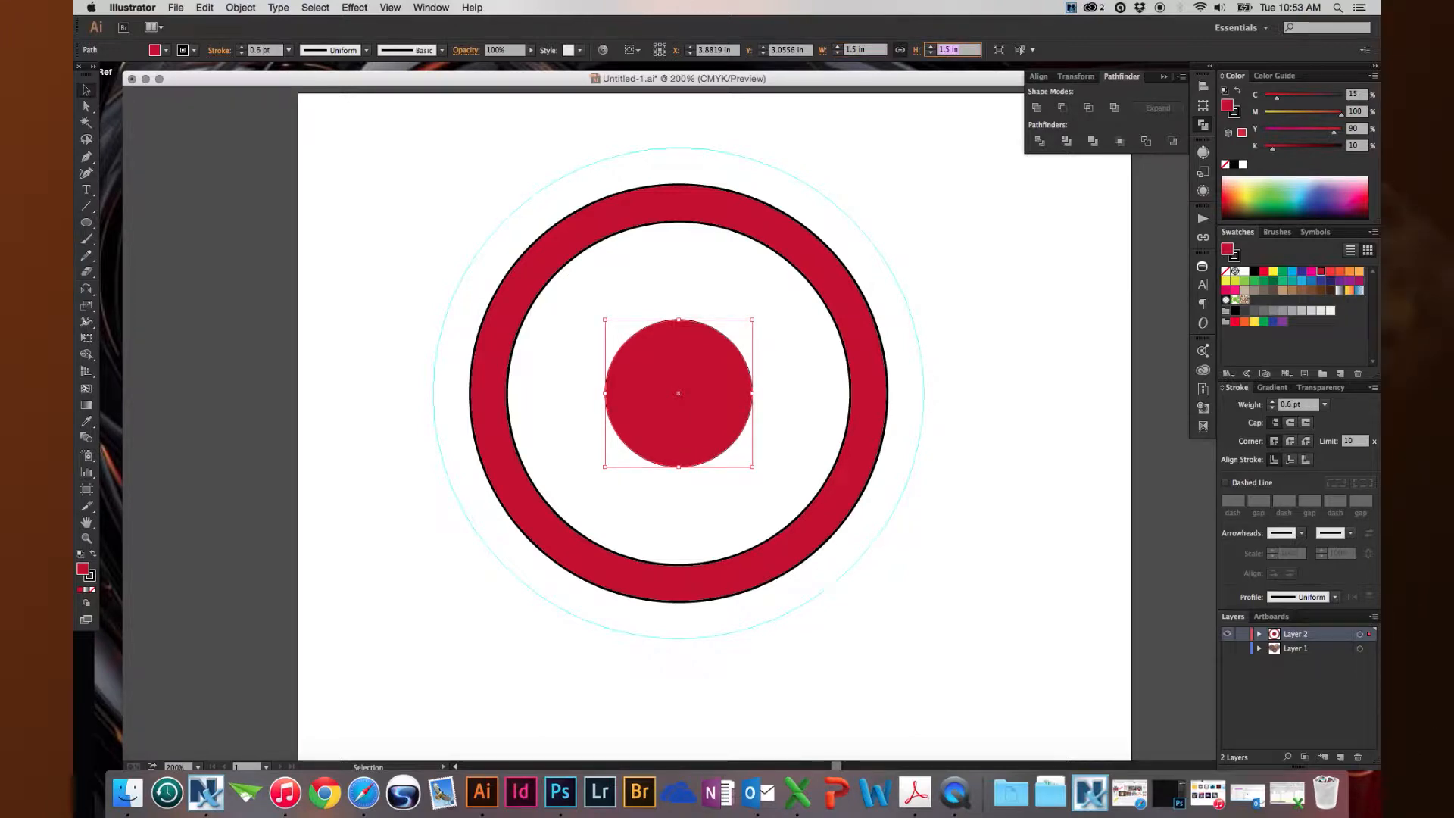
- Draw a horizontal line about 5.4 in long across the circles and centre it horizontally on the inner circle as key object
left_click(88, 208)
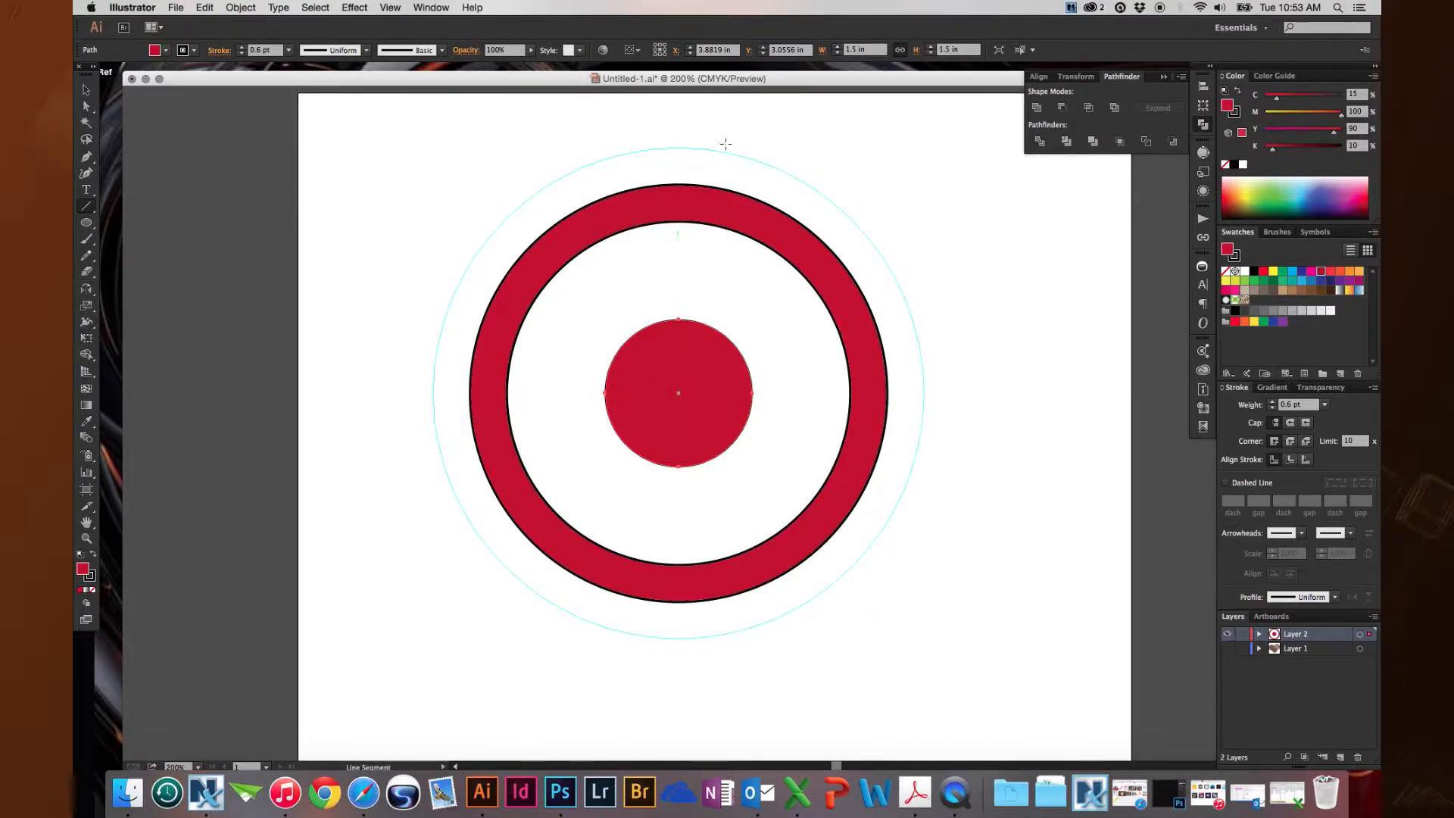
mouse_move(432, 393)
left_mouse_down()
mouse_move(1038, 393)
mouse_move(938, 393)
left_mouse_up()
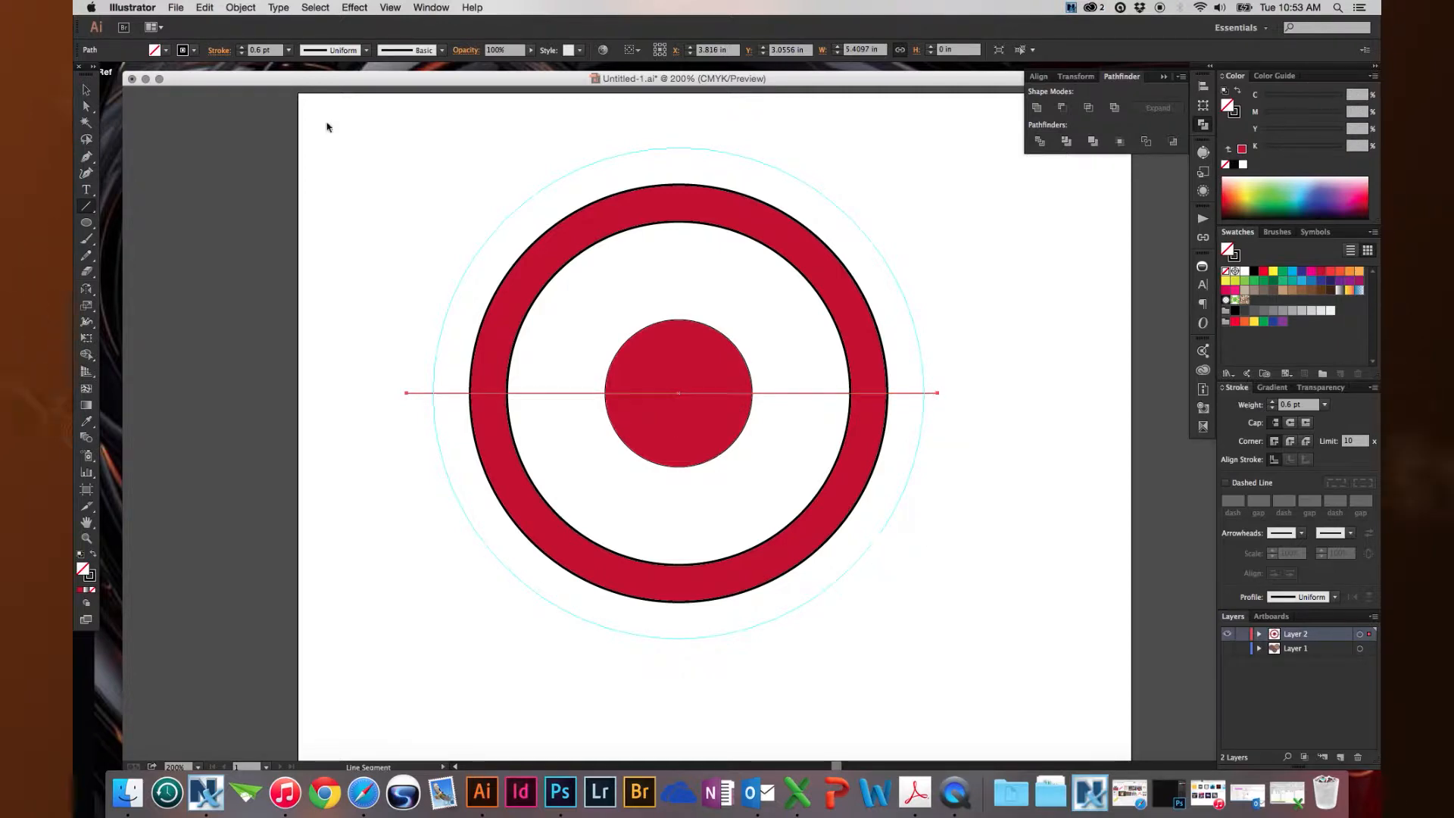
key("v")
left_click_drag(398, 259, 725, 468)
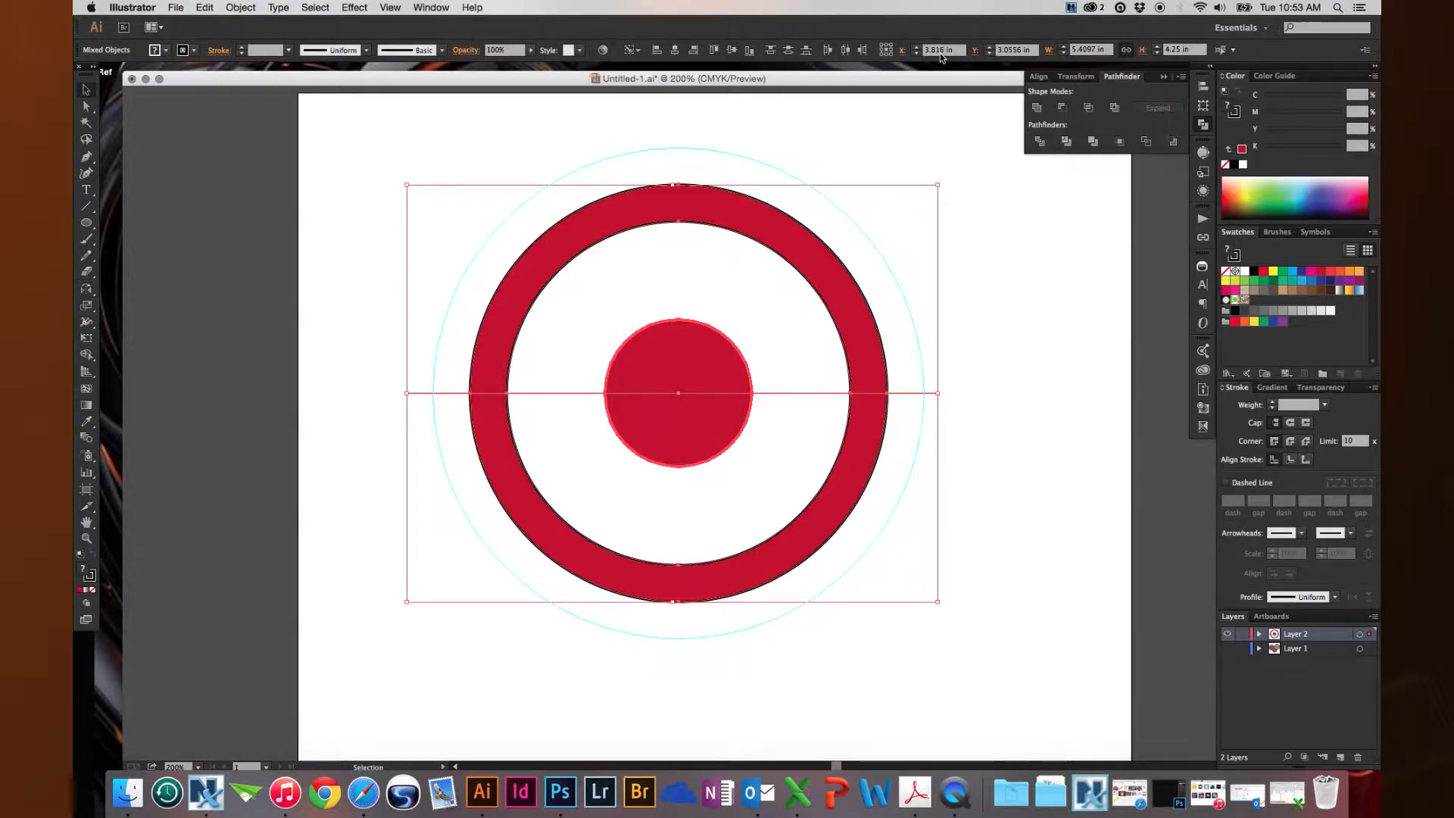
left_click(637, 51)
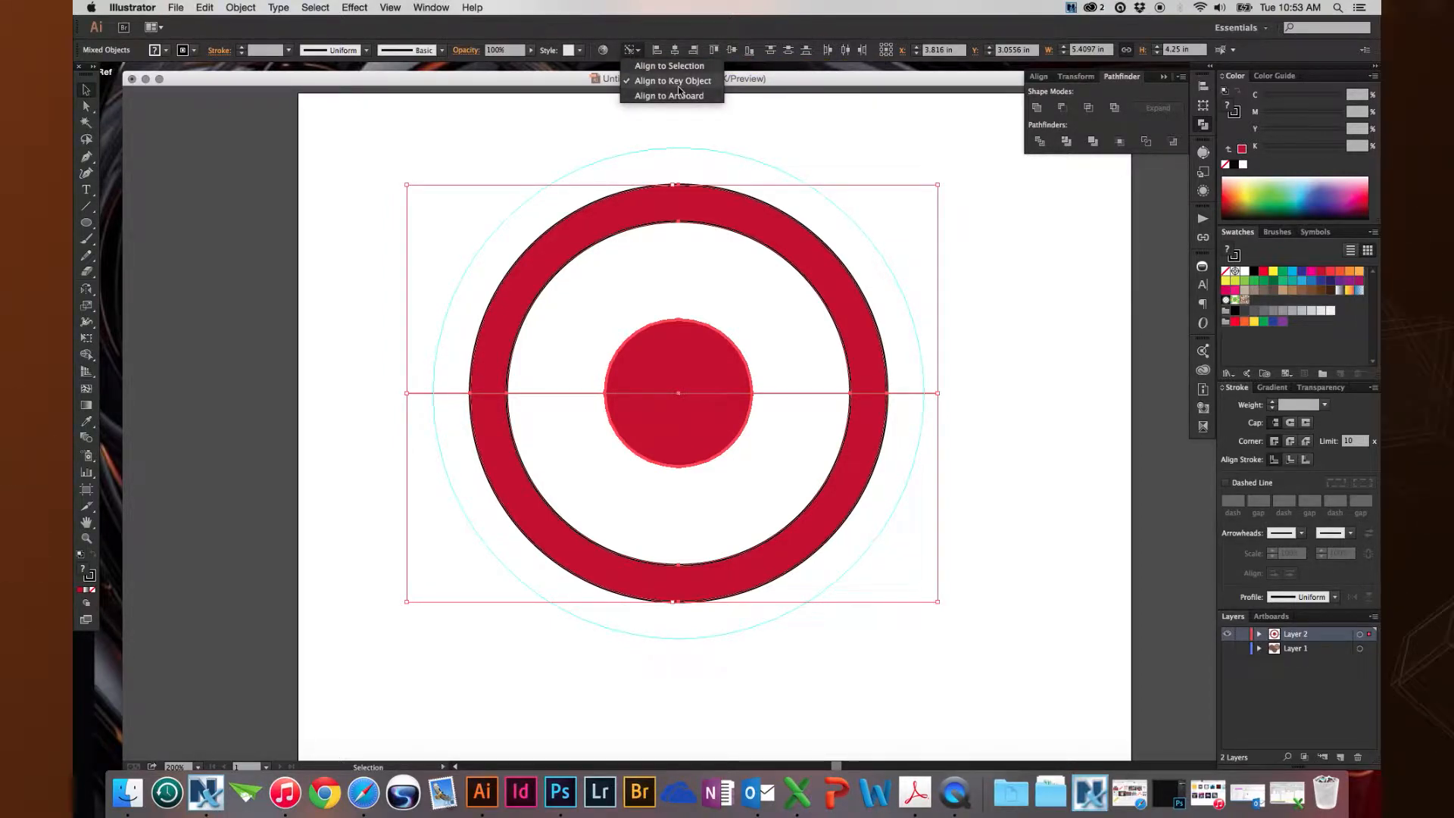
left_click(603, 30)
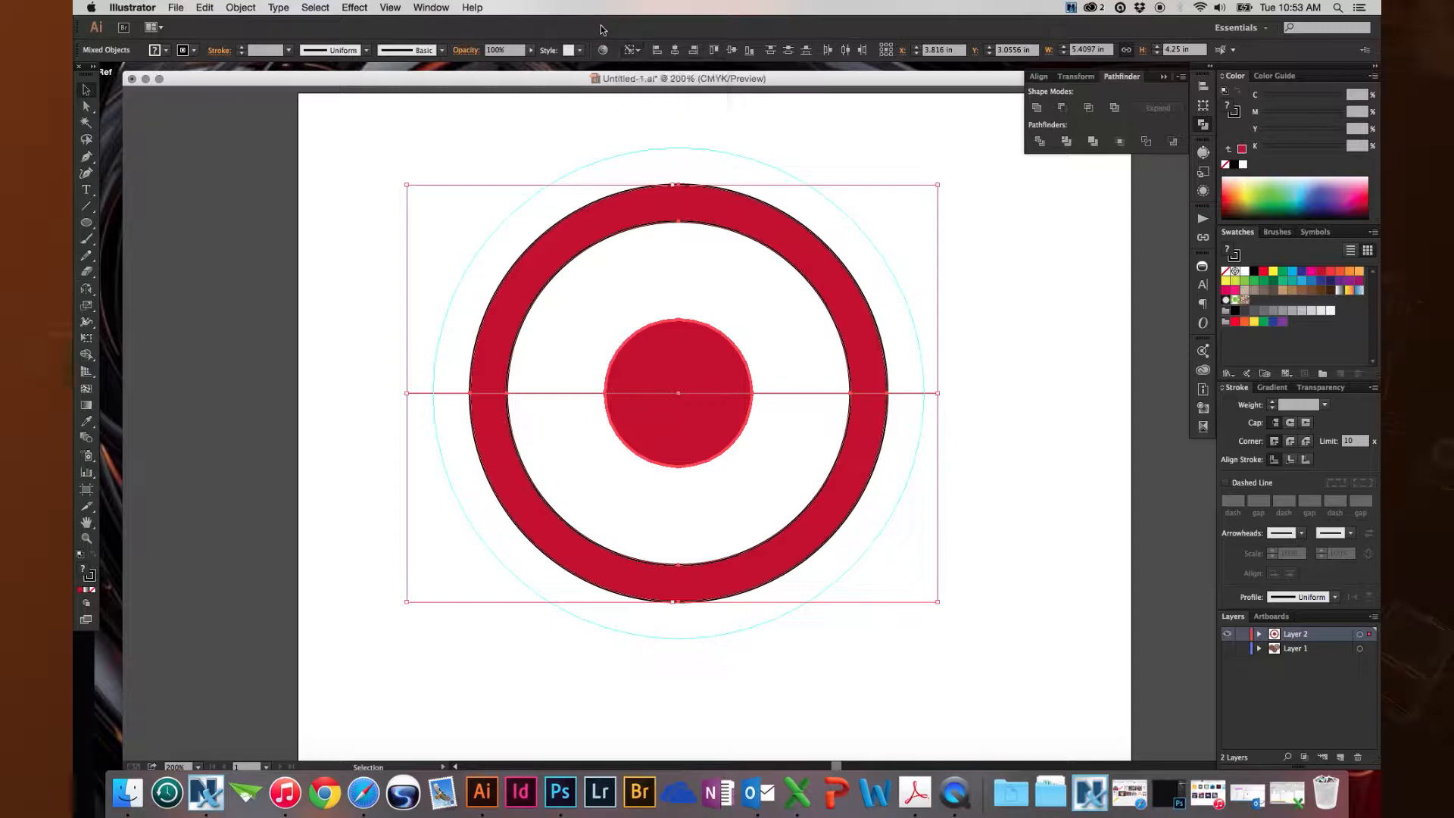
left_click(673, 53)
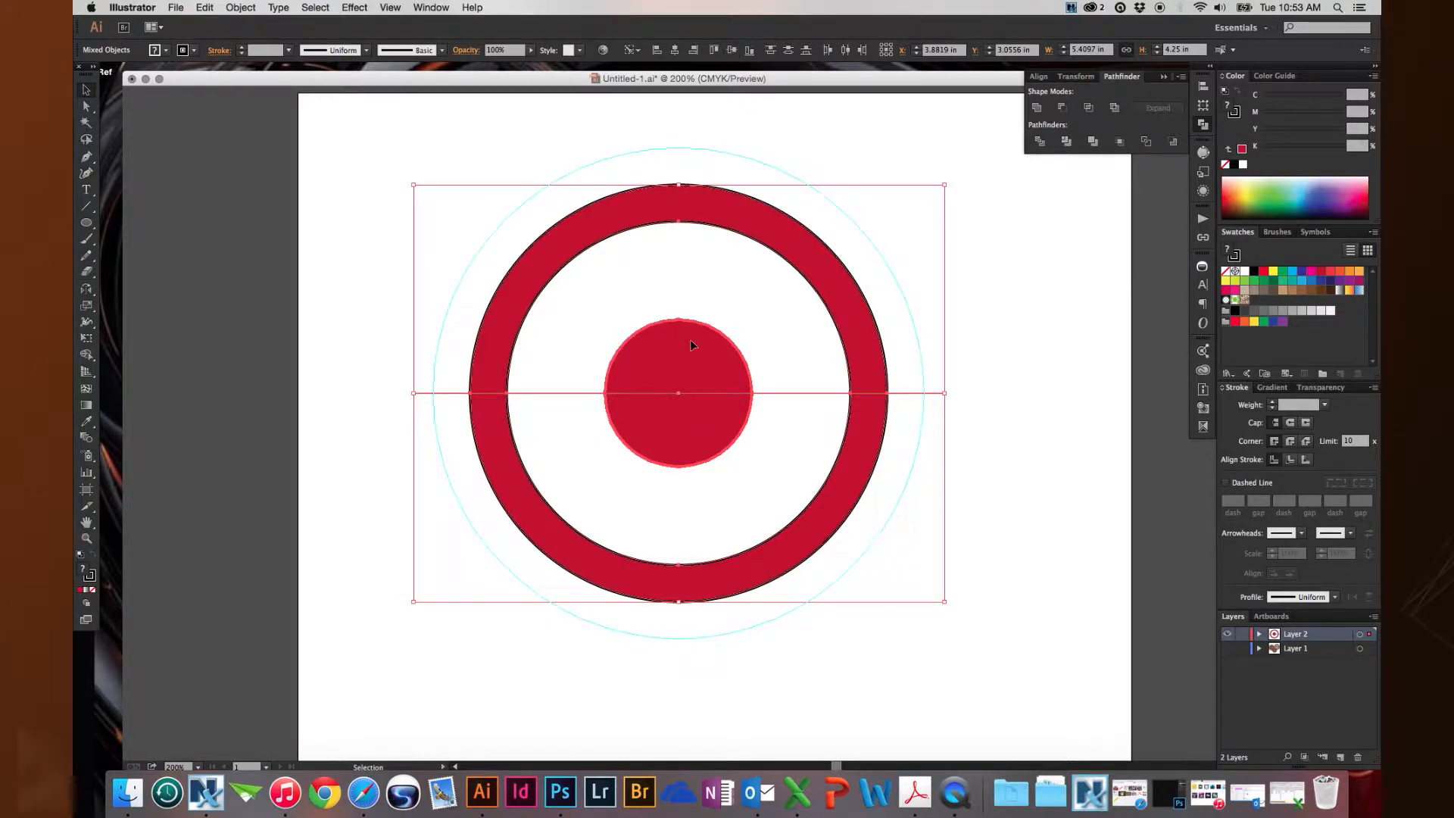
- Create a copy of the horizontal line rotated -15° about its centre, and clear the selection
left_click(364, 274)
left_click_drag(420, 338, 461, 466)
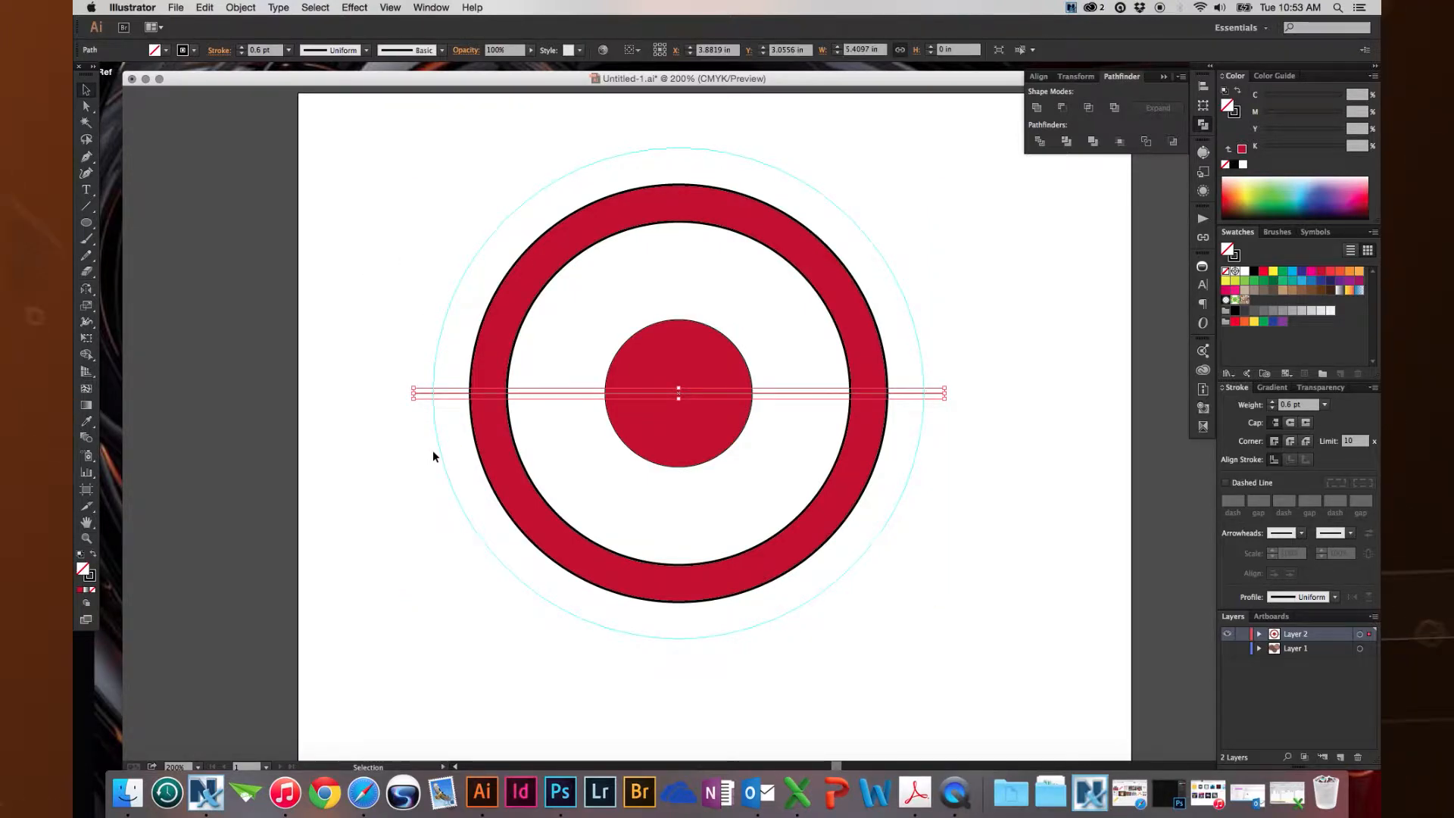
left_click(87, 291)
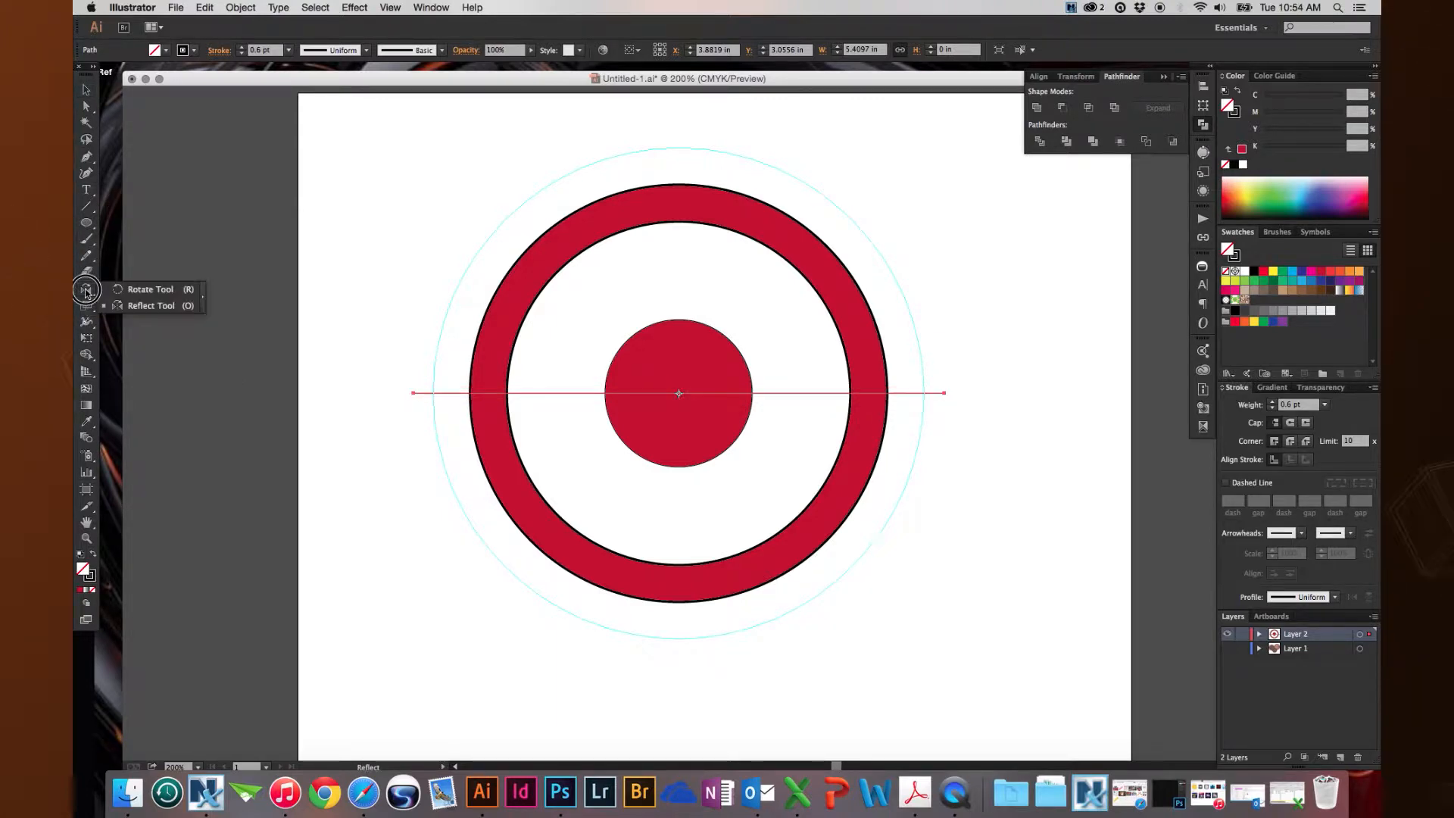
left_click(131, 293)
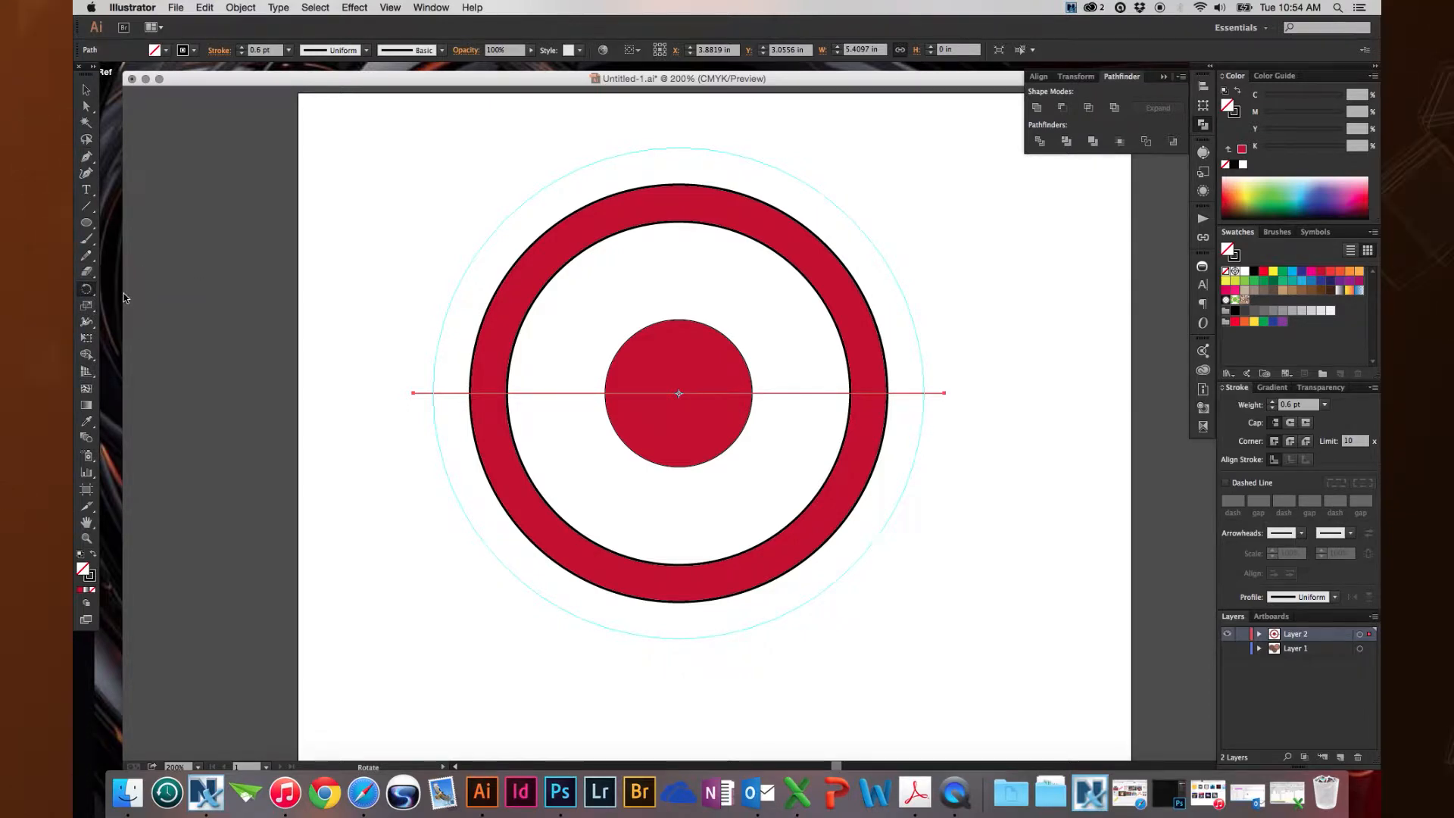
double_click(85, 291)
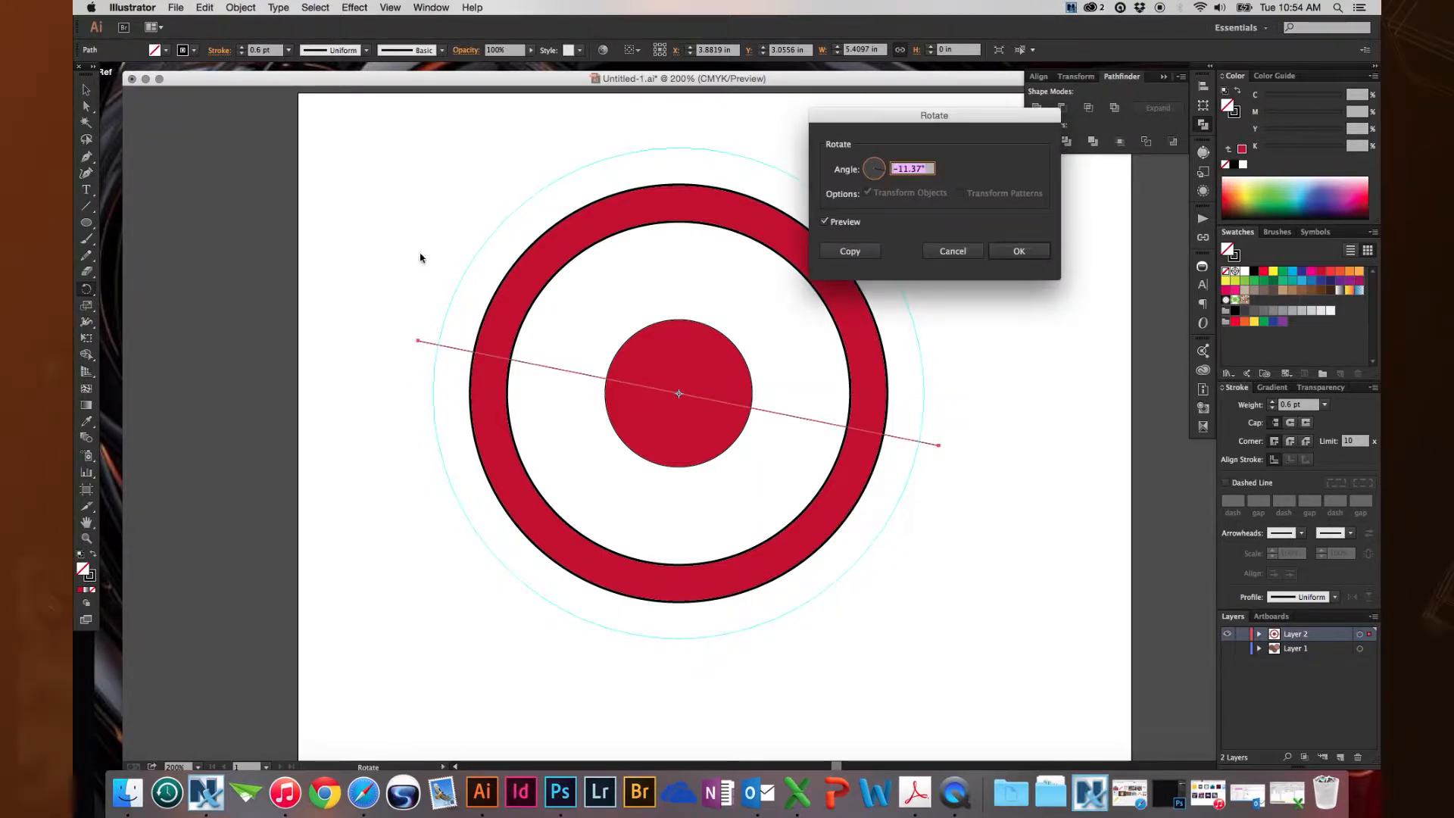
left_click_drag(838, 121, 907, 199)
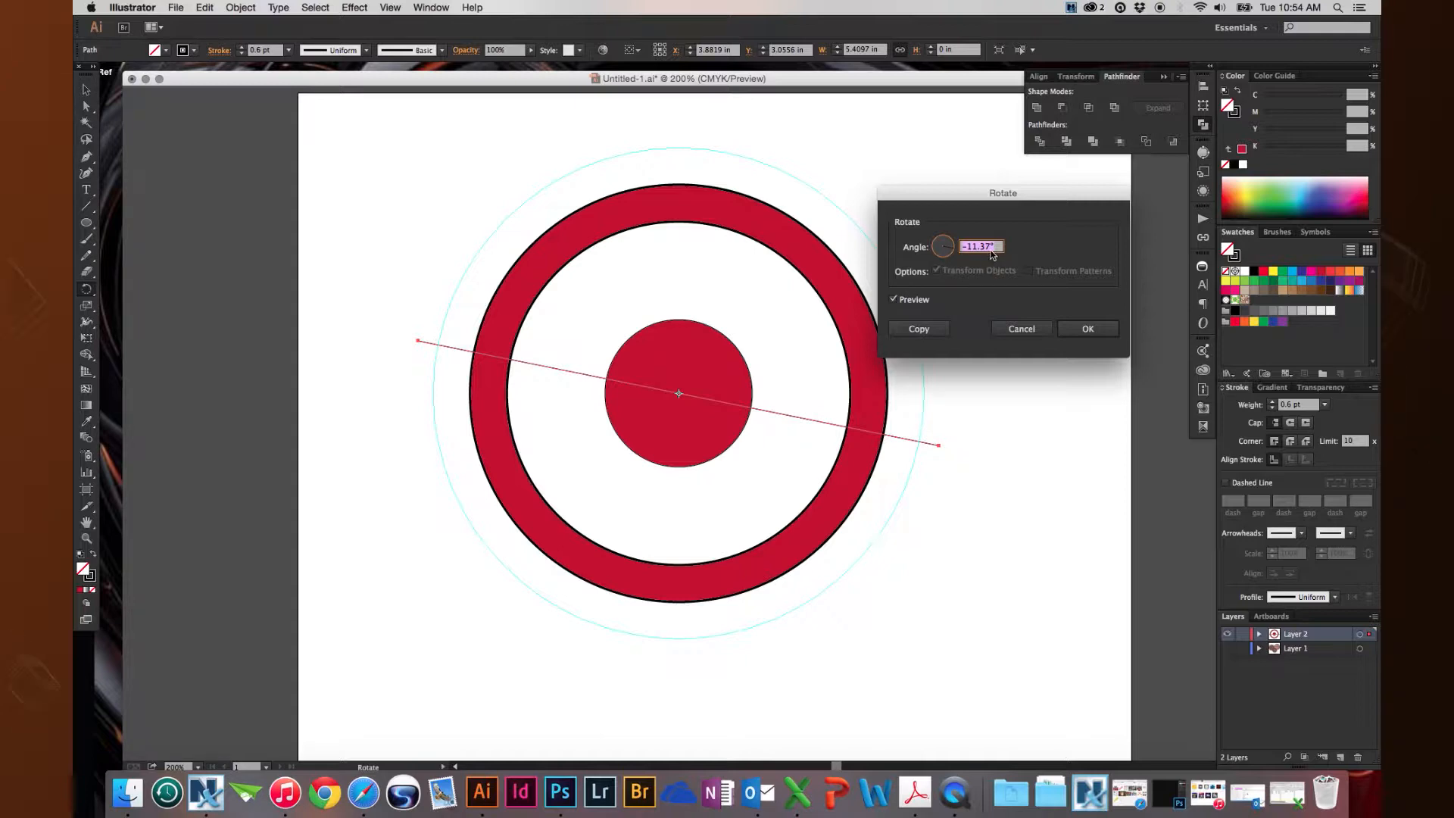
type("-15")
key("Tab")
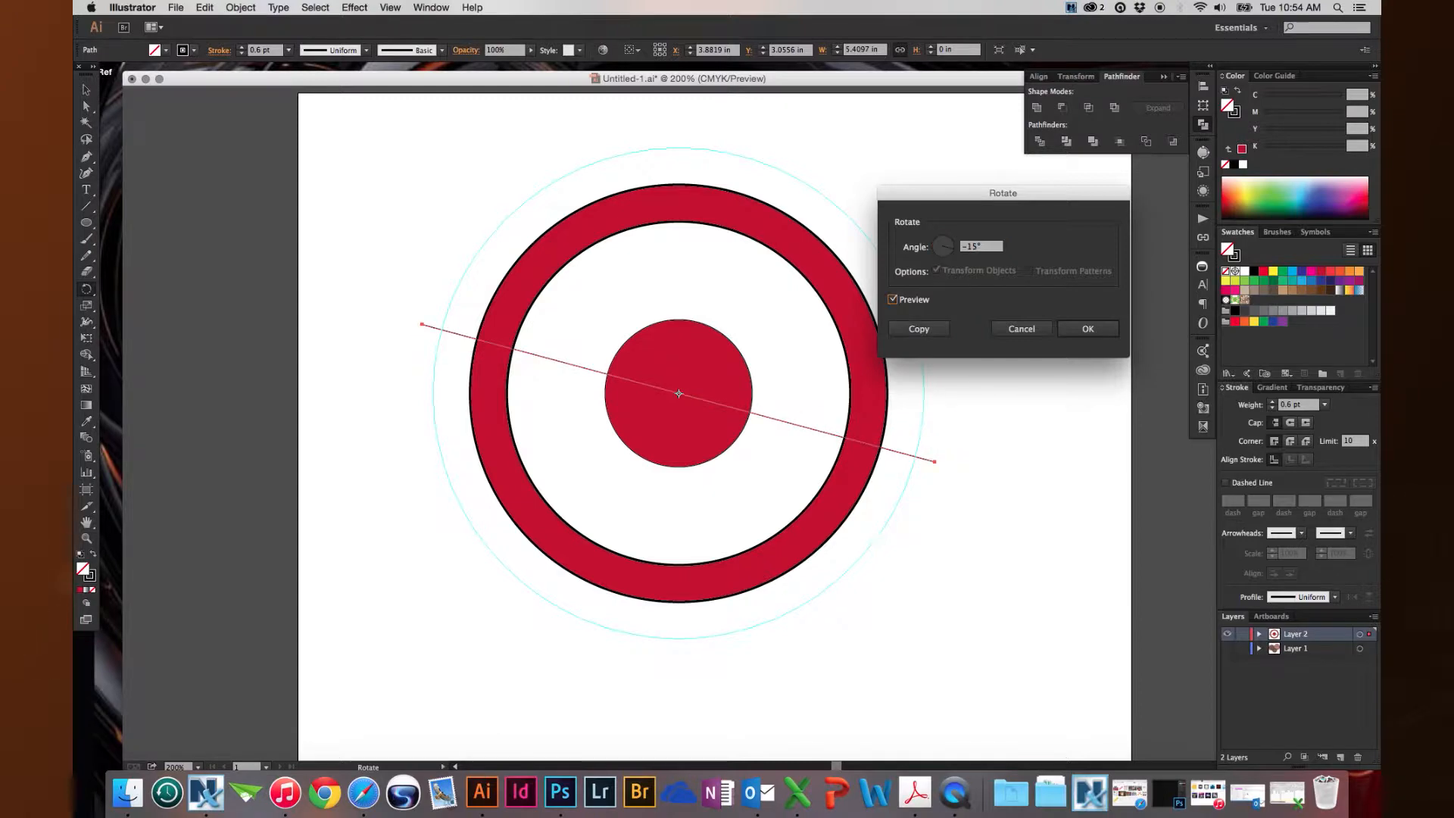
left_click(936, 338)
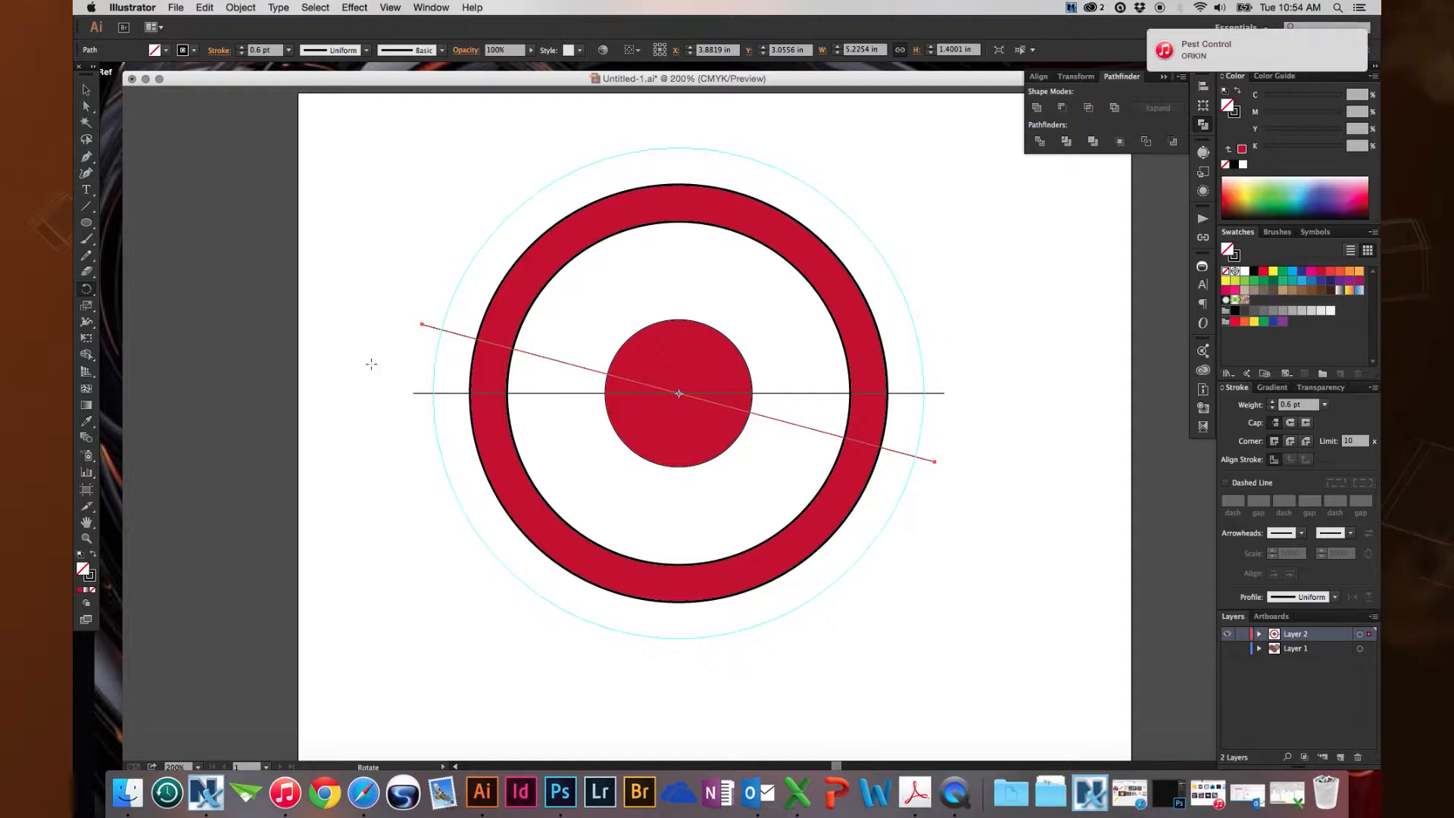
left_click(87, 91)
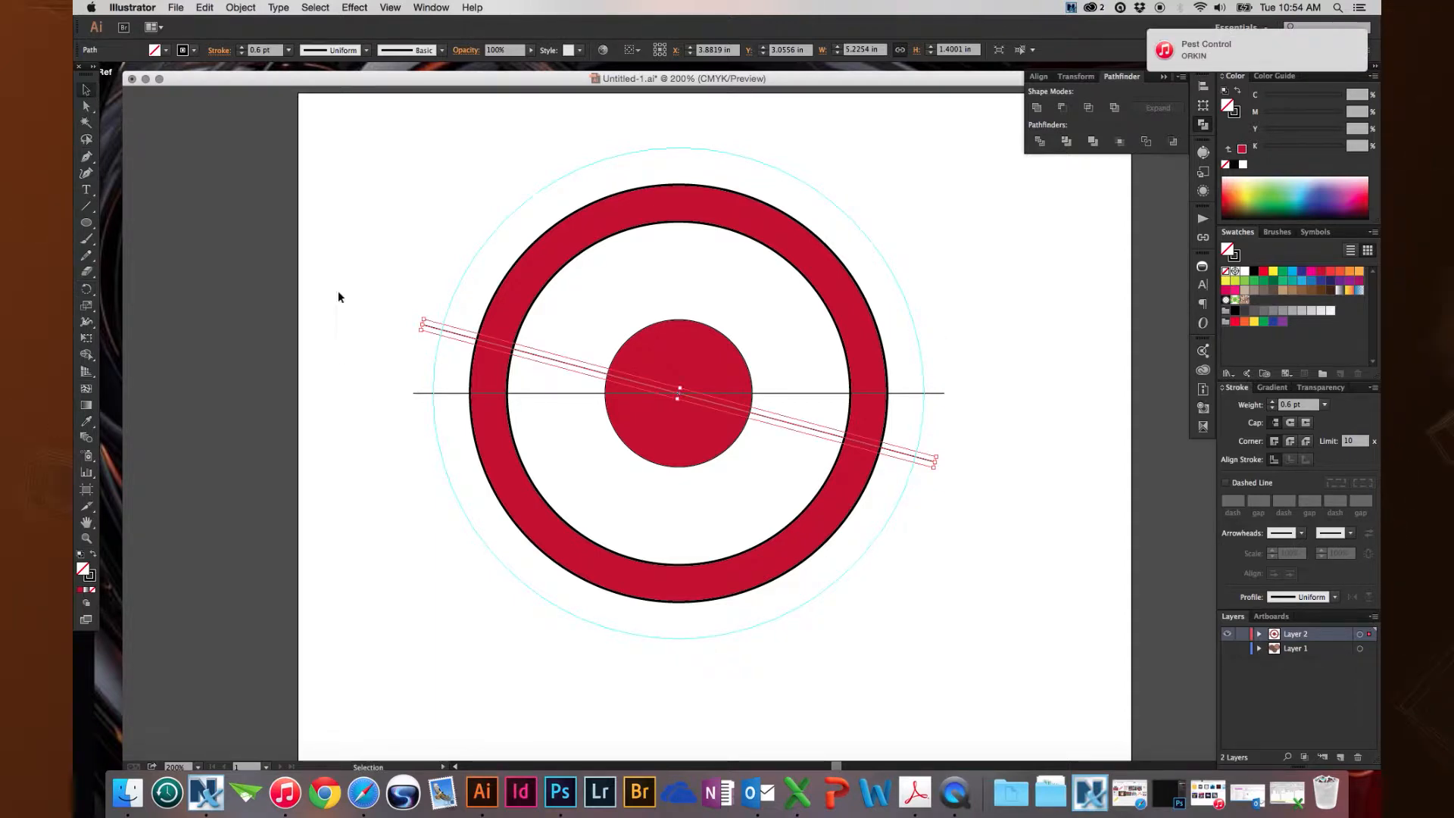
left_click(338, 291)
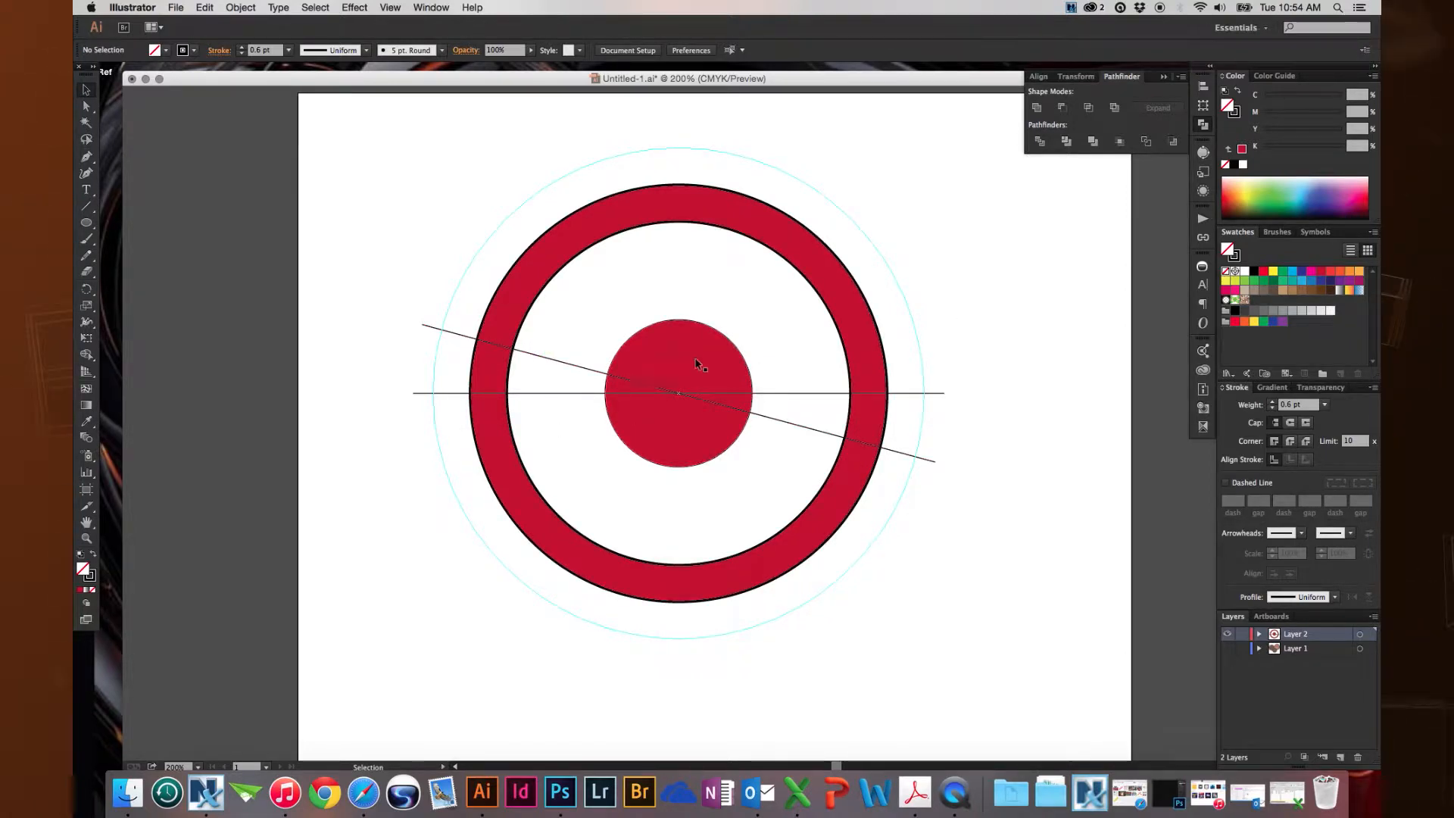
double_click(85, 289)
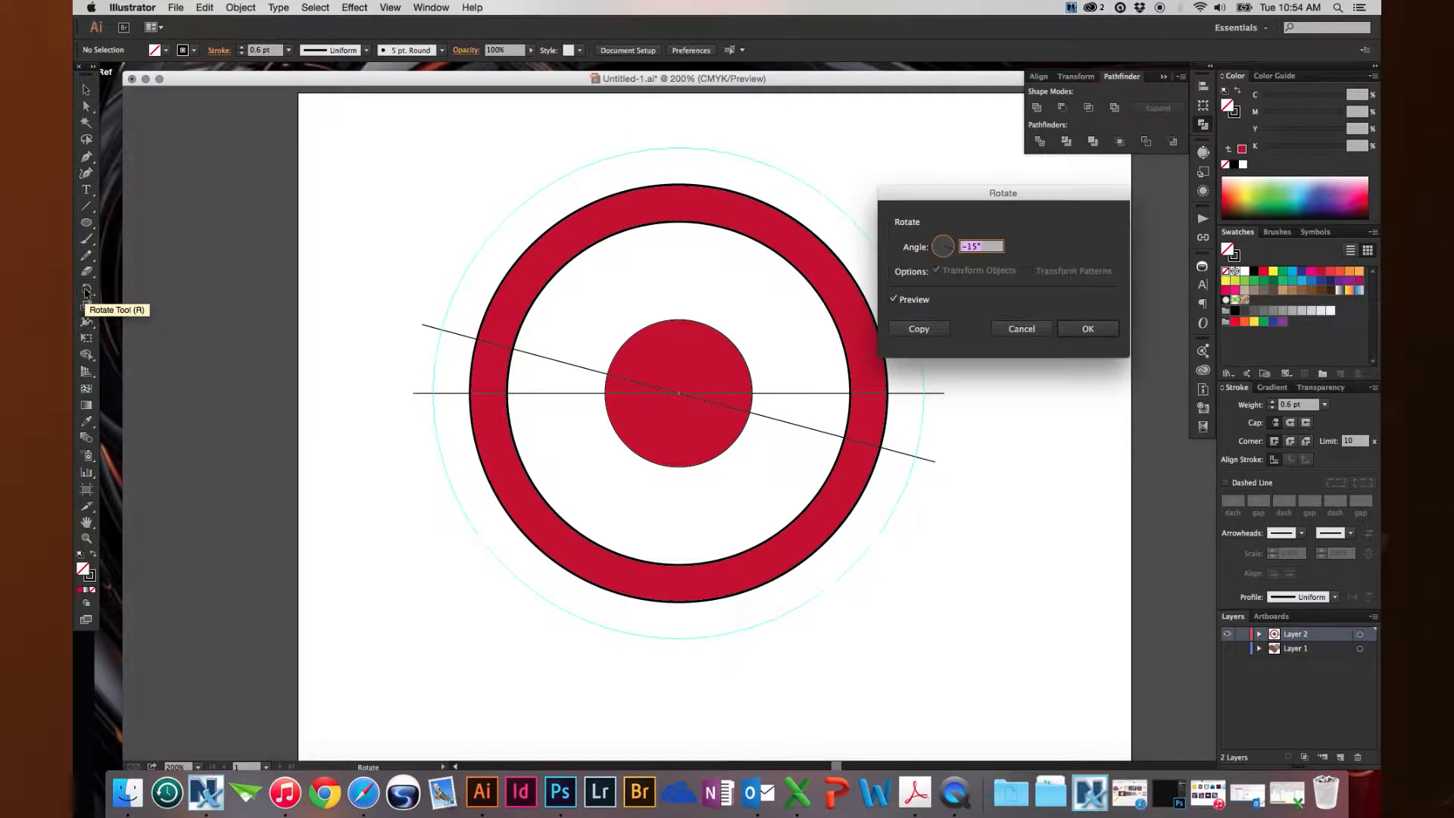
left_click_drag(382, 391, 425, 424)
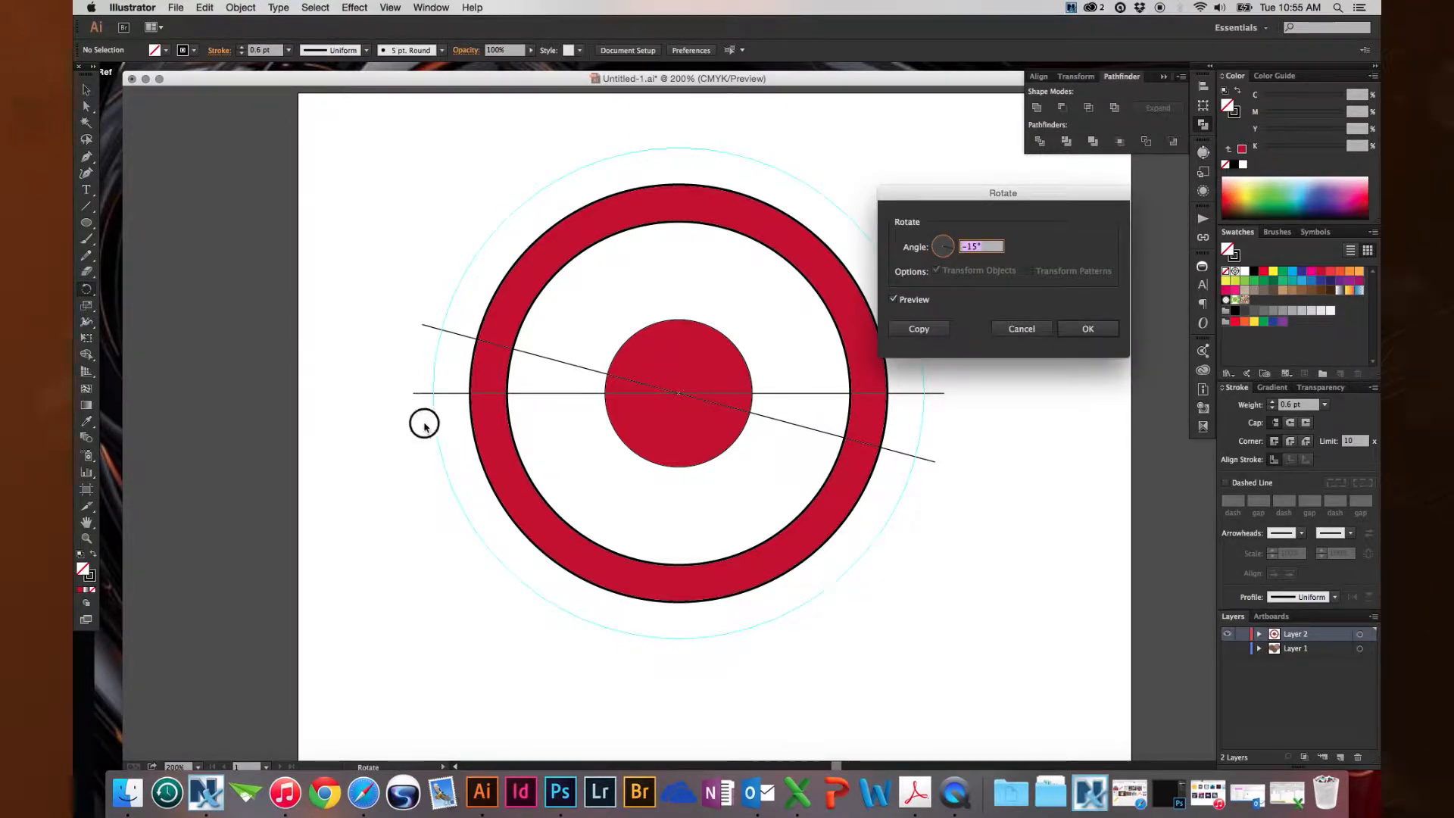
key("Escape")
left_click(415, 418)
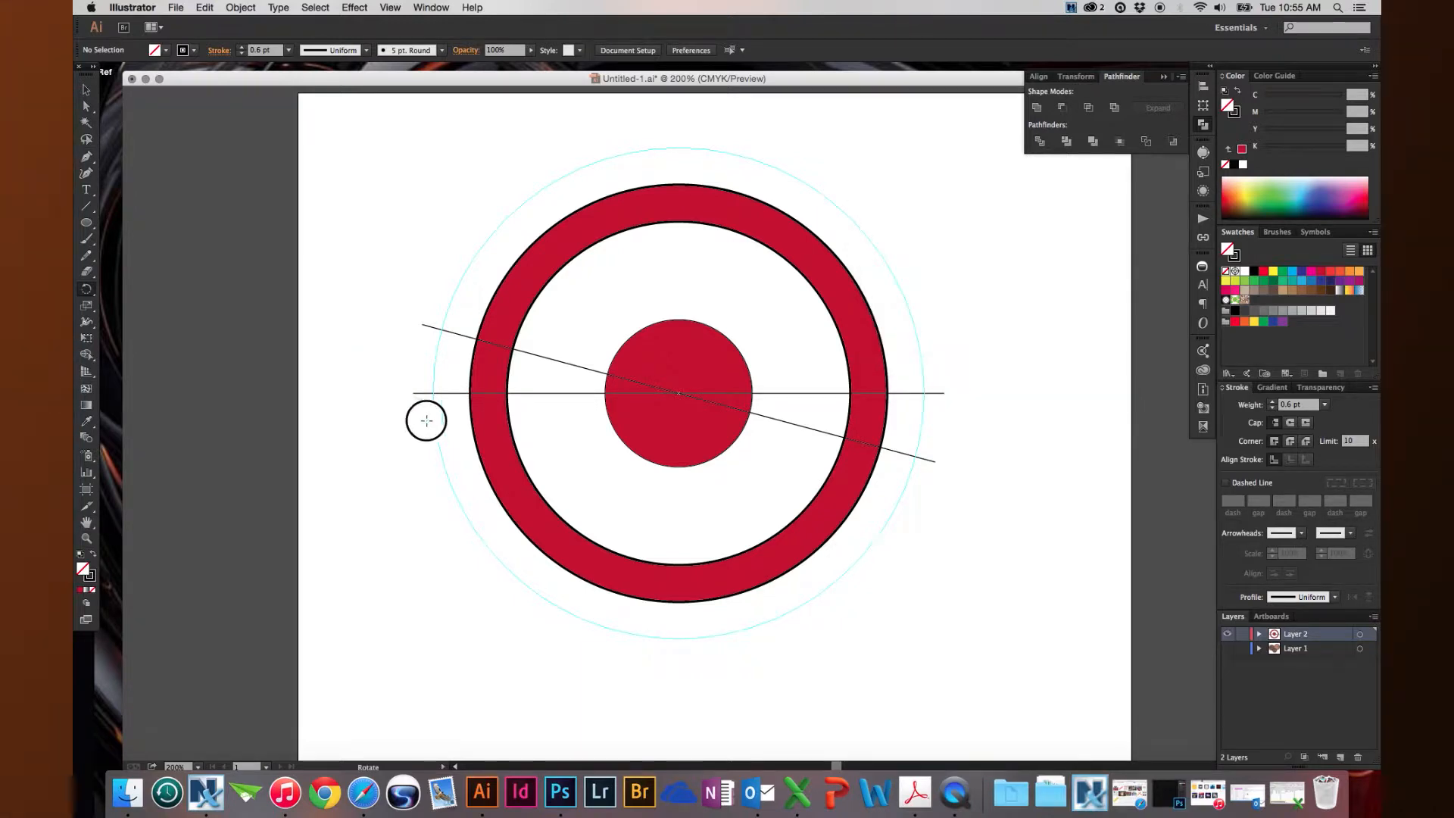
- Rotate the original horizontal line itself by 15° without making a copy
left_click(85, 90)
left_click_drag(369, 361, 427, 425)
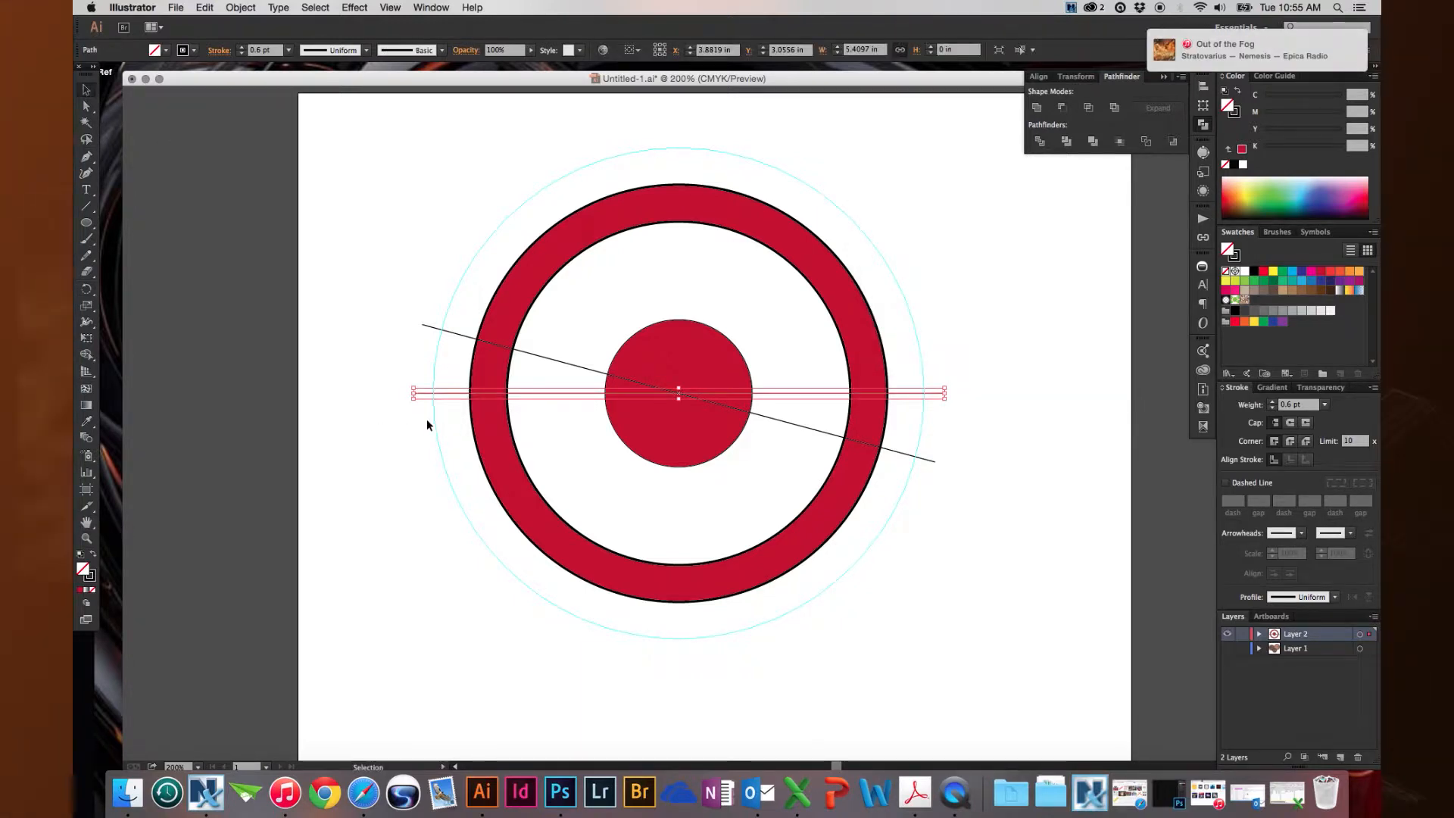
double_click(86, 288)
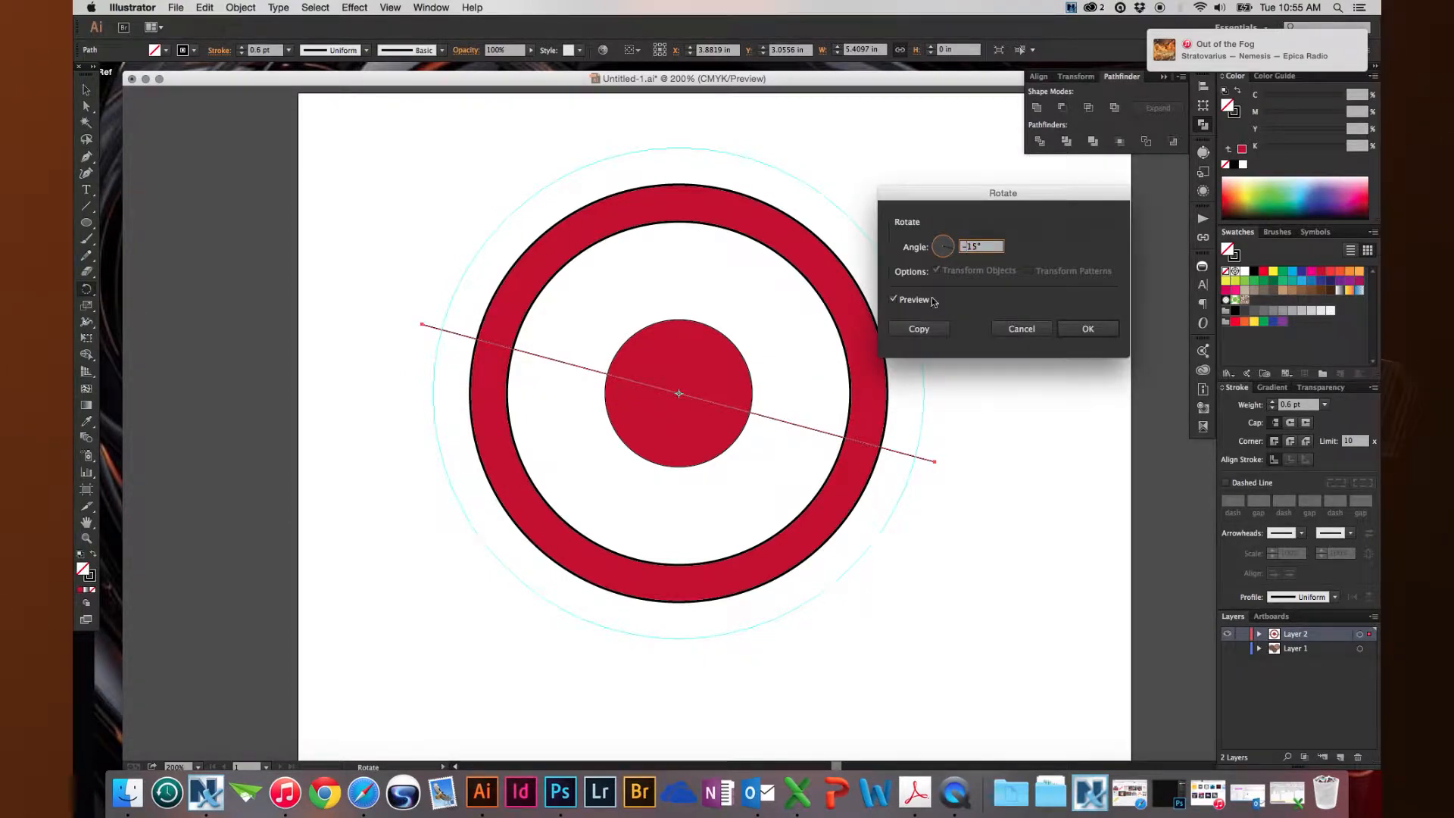
key("BackSpace")
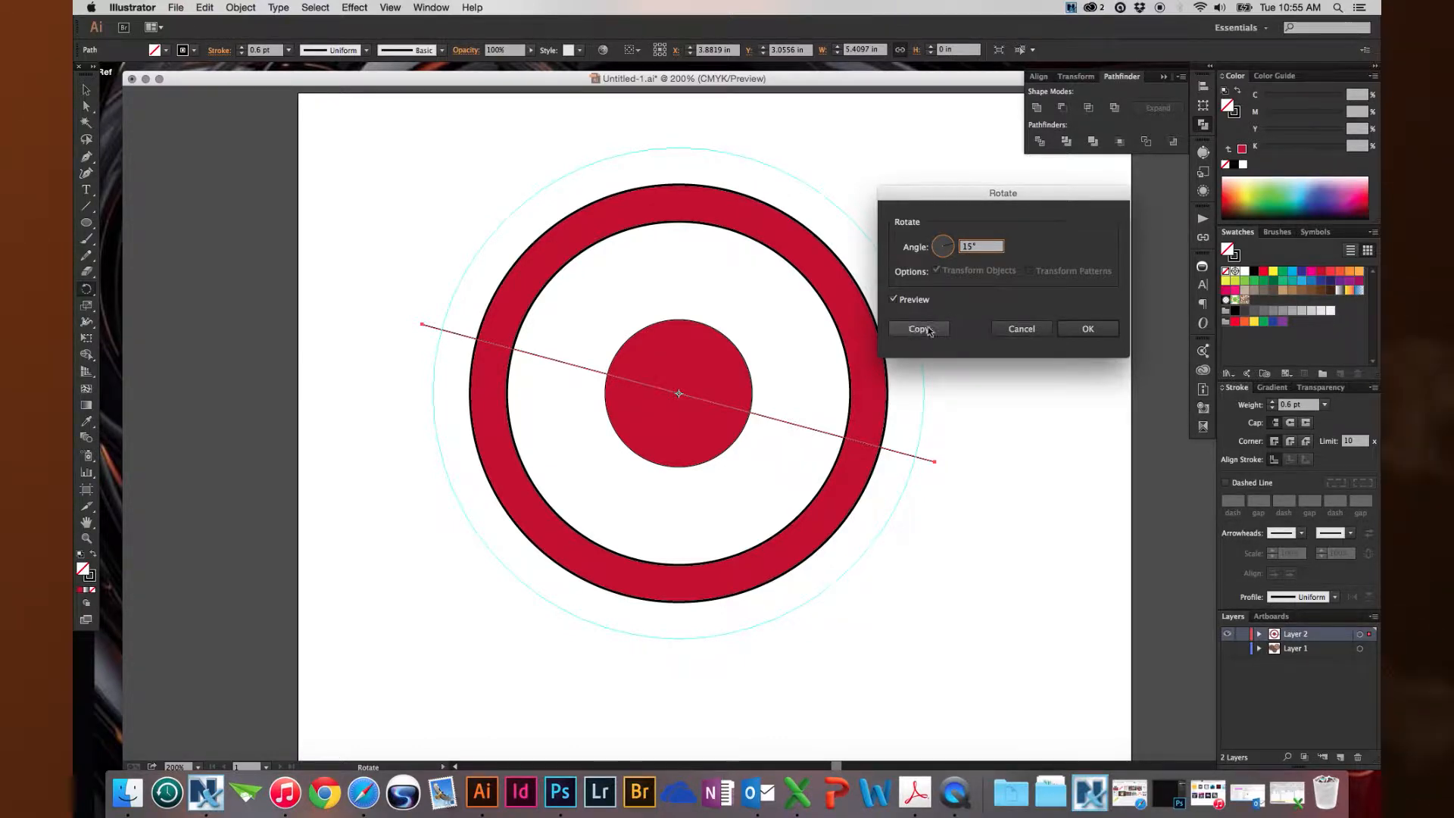
left_click(1094, 328)
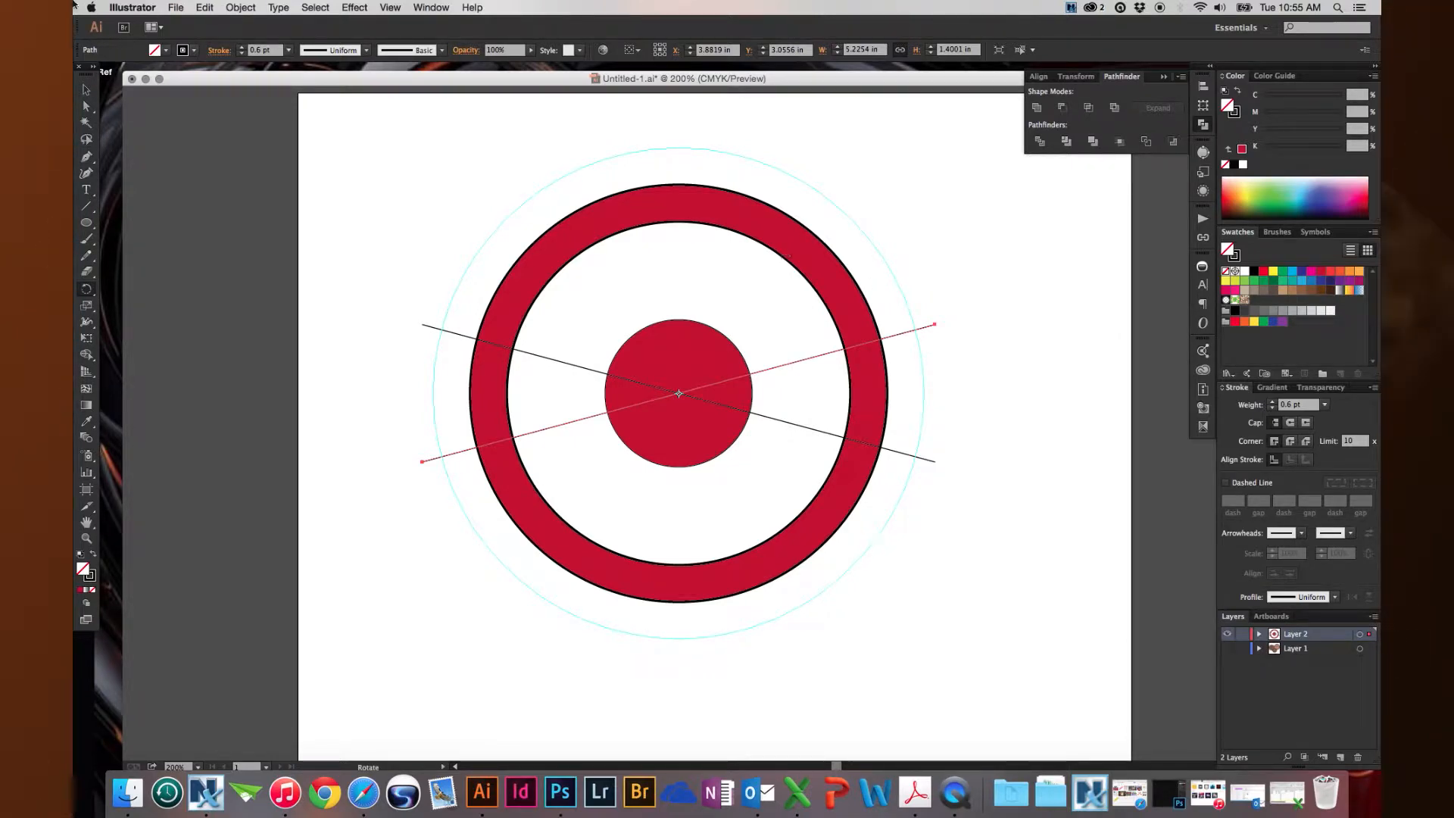
- Duplicate the two angled lines in place and rotate the copies 90° to form the vertical pair of spoke edges
key("v")
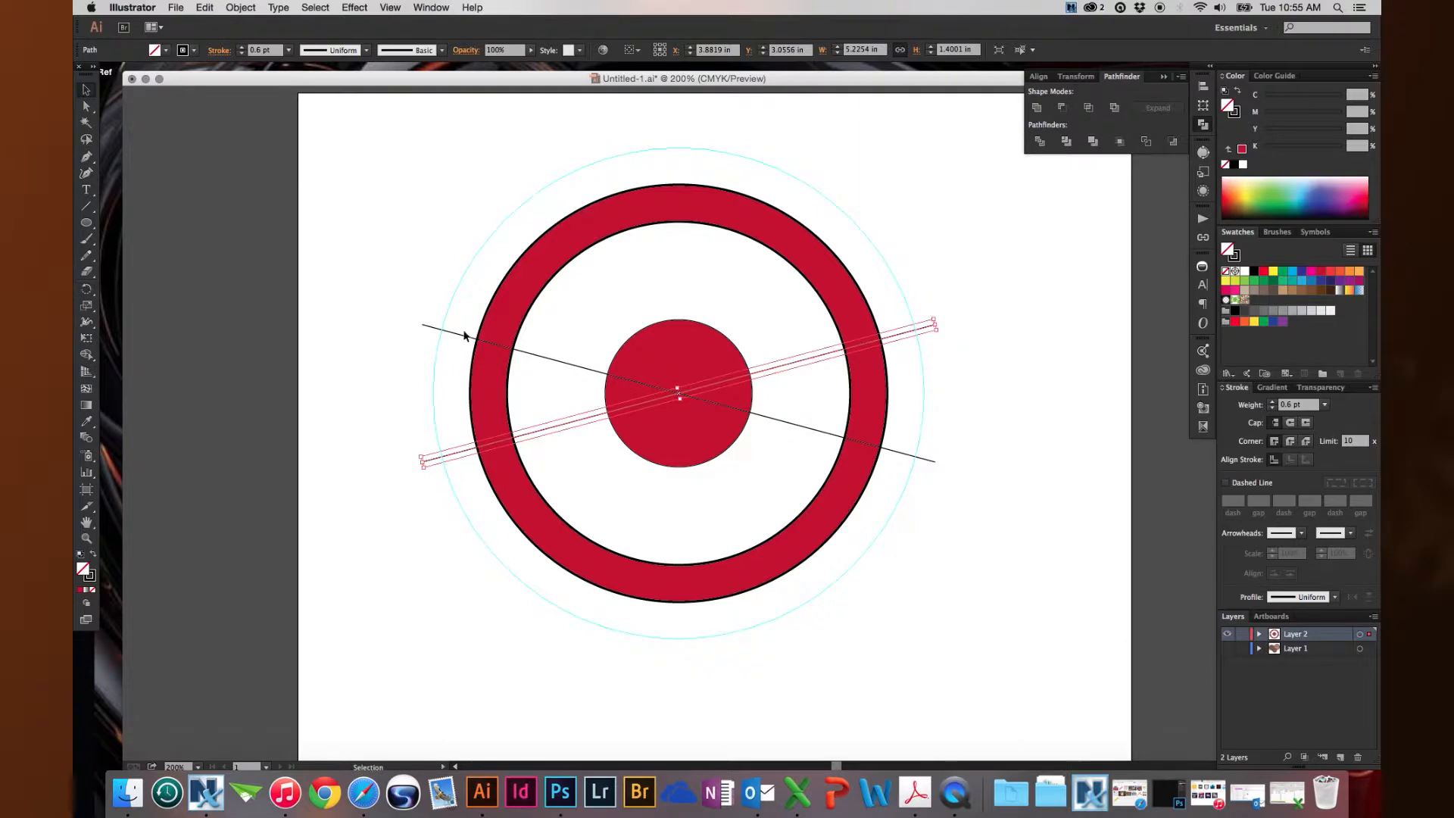
left_click(577, 367, "shift")
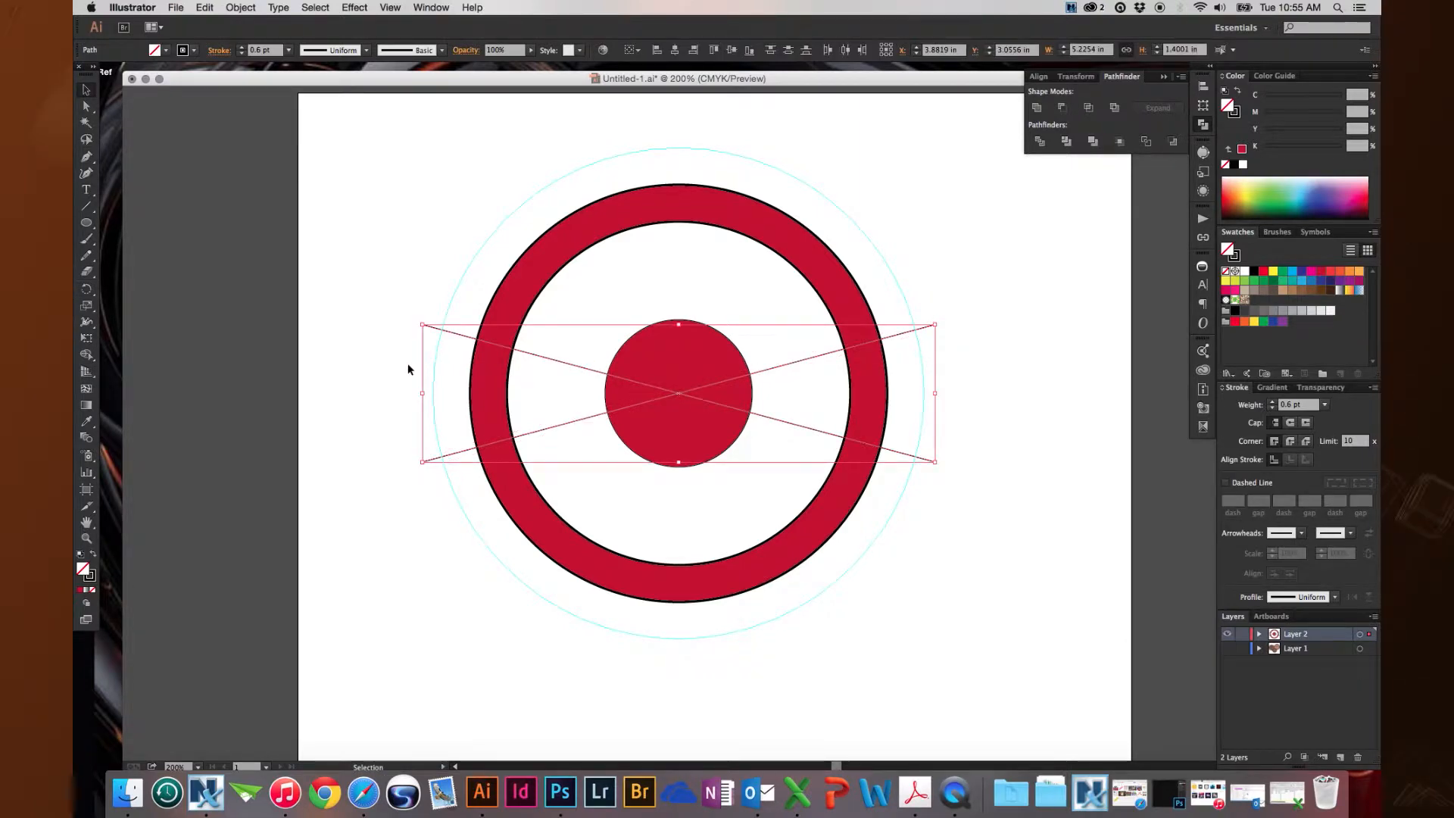
key("a")
key("v")
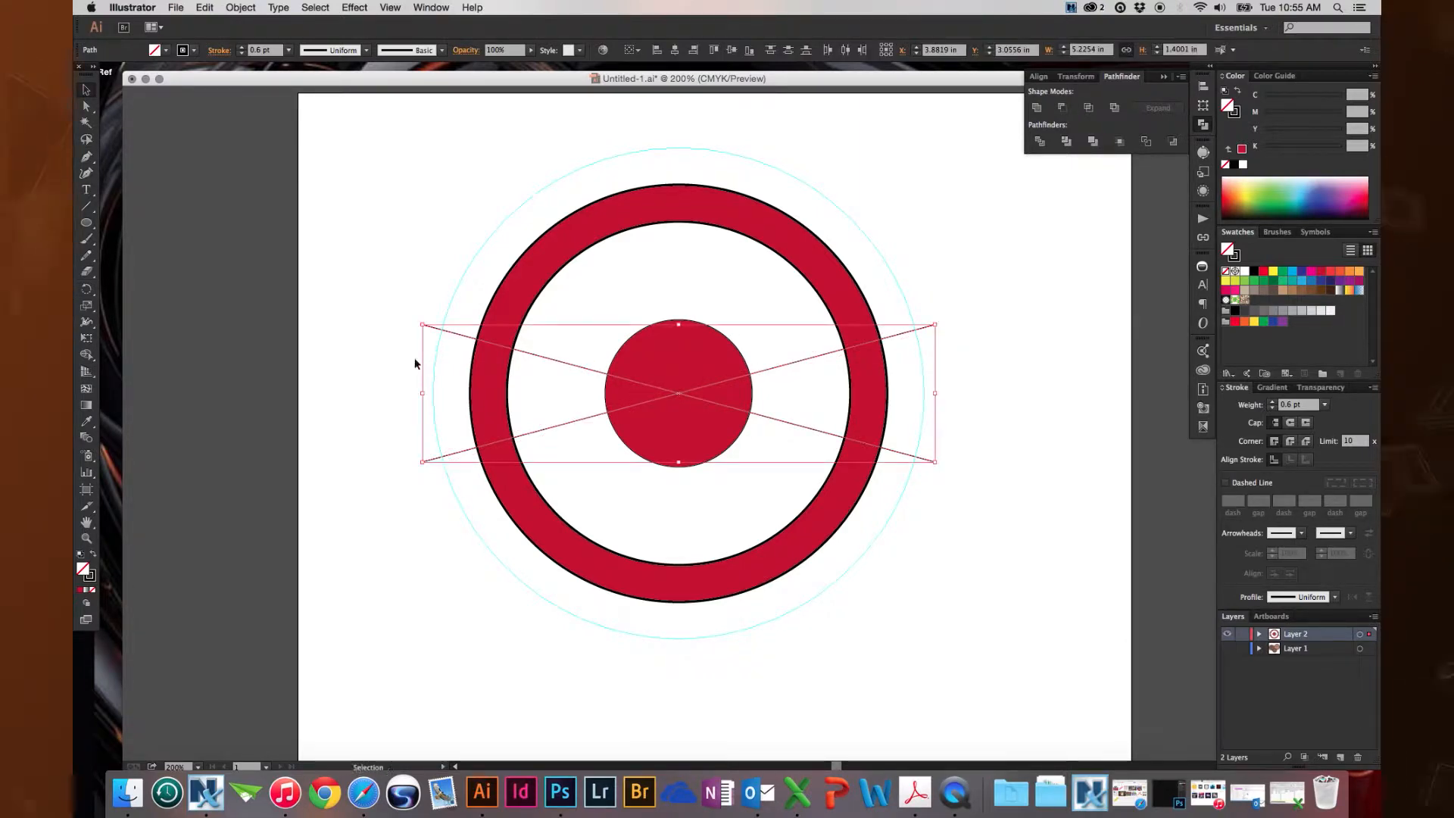
key("super+f")
left_click_drag(418, 324, 667, 182)
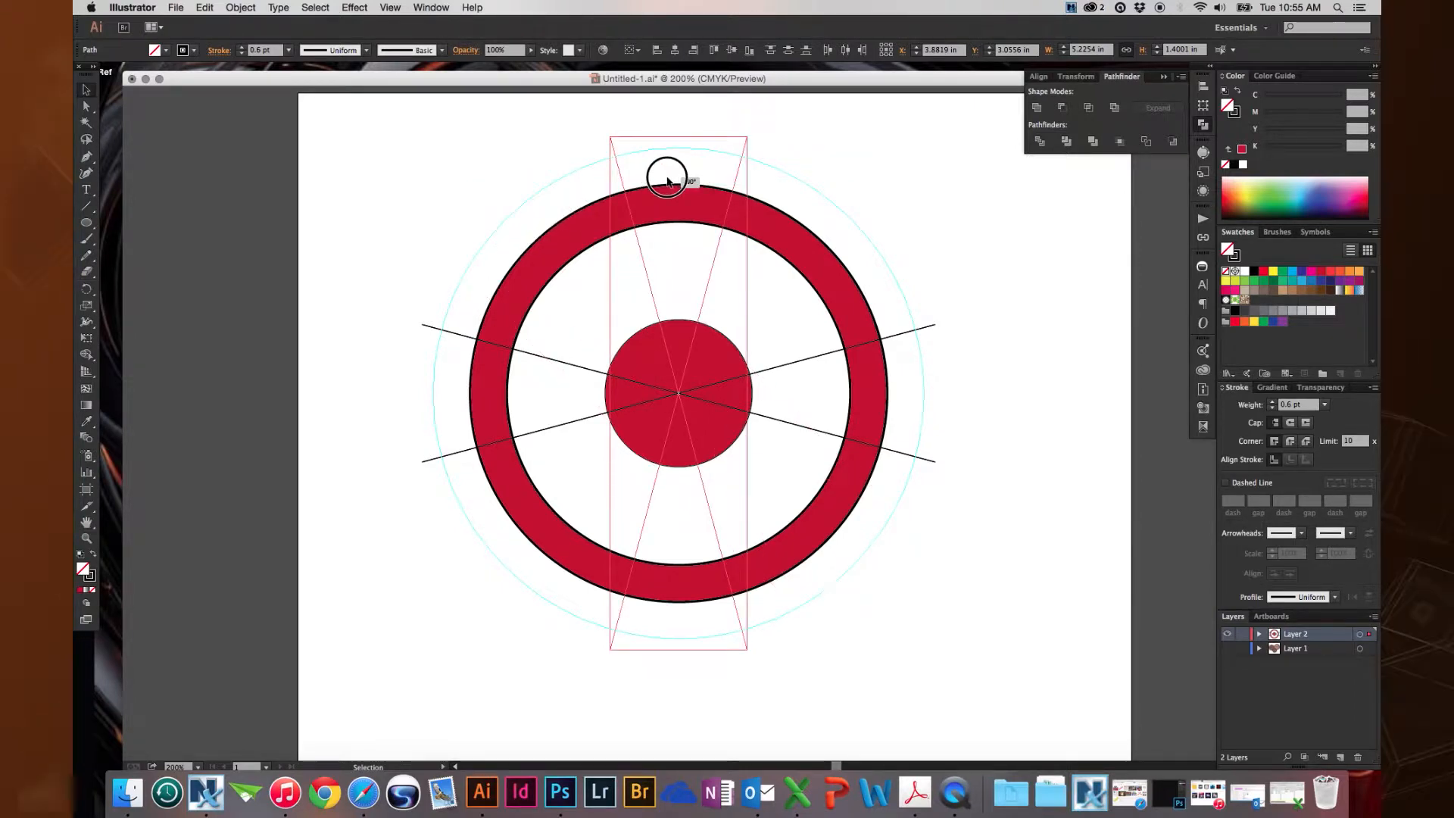
left_click_drag(667, 181, 667, 182)
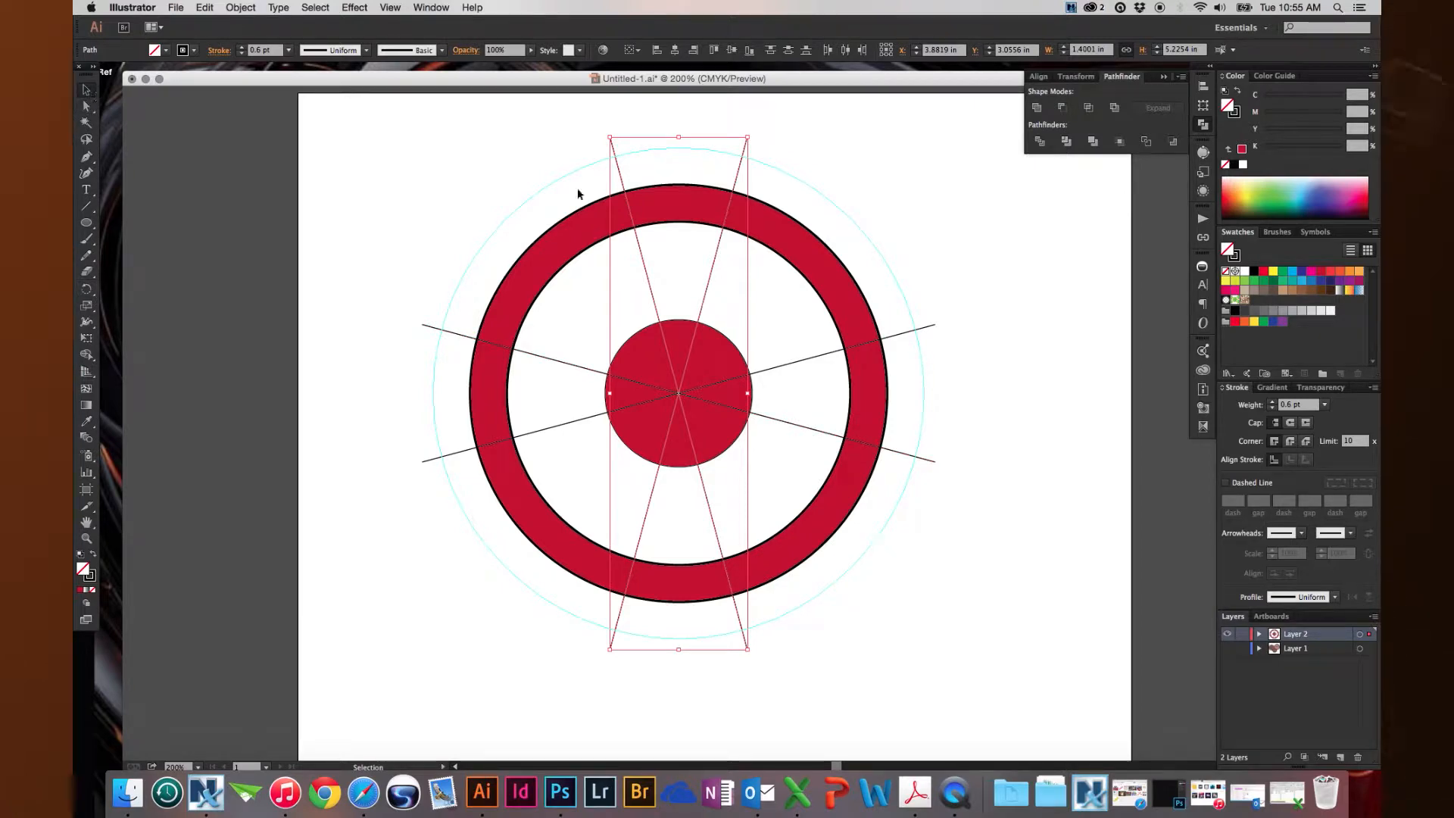
- Select all the circles and lines and merge the ring, the four spokes and the hub into one shape with Shape Builder
left_click_drag(432, 166, 871, 587)
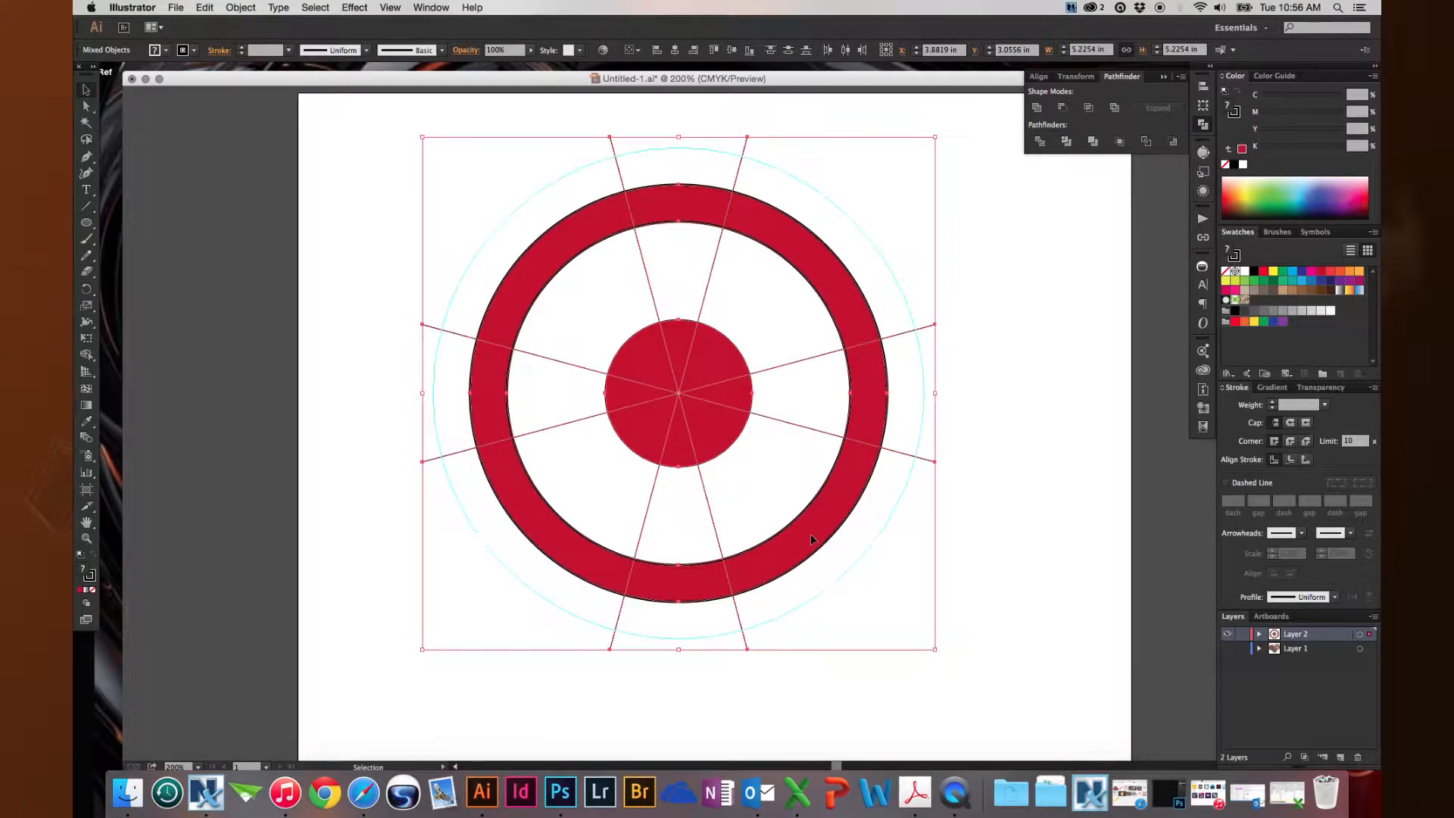
key("shift+m")
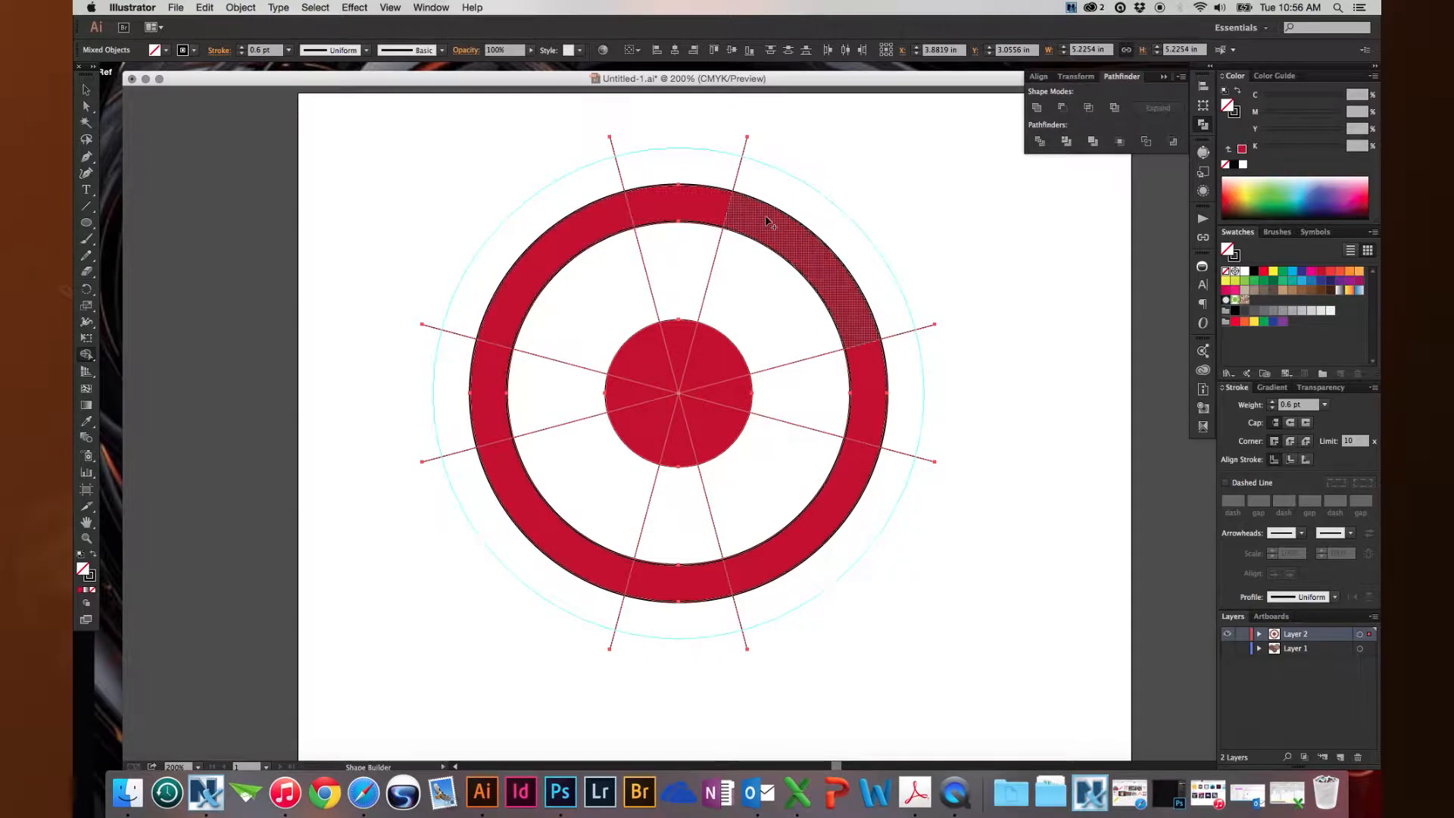
left_click(610, 218)
mouse_move(609, 218)
left_mouse_down()
mouse_move(638, 139)
mouse_move(762, 103)
mouse_move(769, 123)
mouse_move(706, 254)
mouse_move(628, 248)
mouse_move(564, 274)
mouse_move(581, 303)
mouse_move(756, 286)
left_mouse_up()
mouse_move(669, 271)
left_mouse_down()
mouse_move(629, 326)
mouse_move(629, 442)
mouse_move(679, 580)
mouse_move(680, 632)
left_mouse_up()
left_click_drag(496, 455, 860, 459)
left_click_drag(686, 415, 705, 484)
left_click_drag(698, 655, 753, 645)
left_click_drag(649, 649, 600, 639)
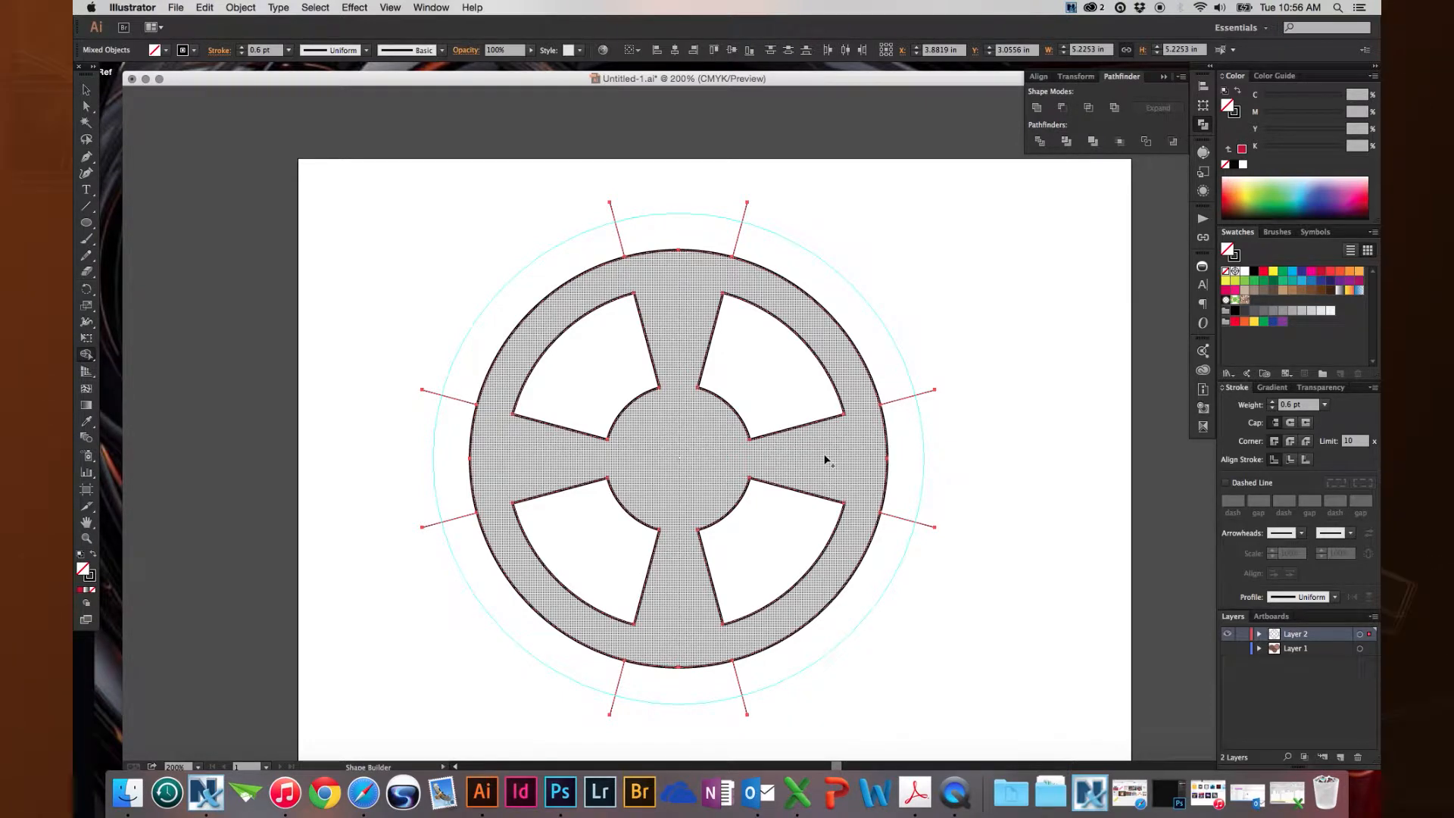
- Delete the leftover line ends sticking out beyond the gear's outer ring on all four sides
key("v")
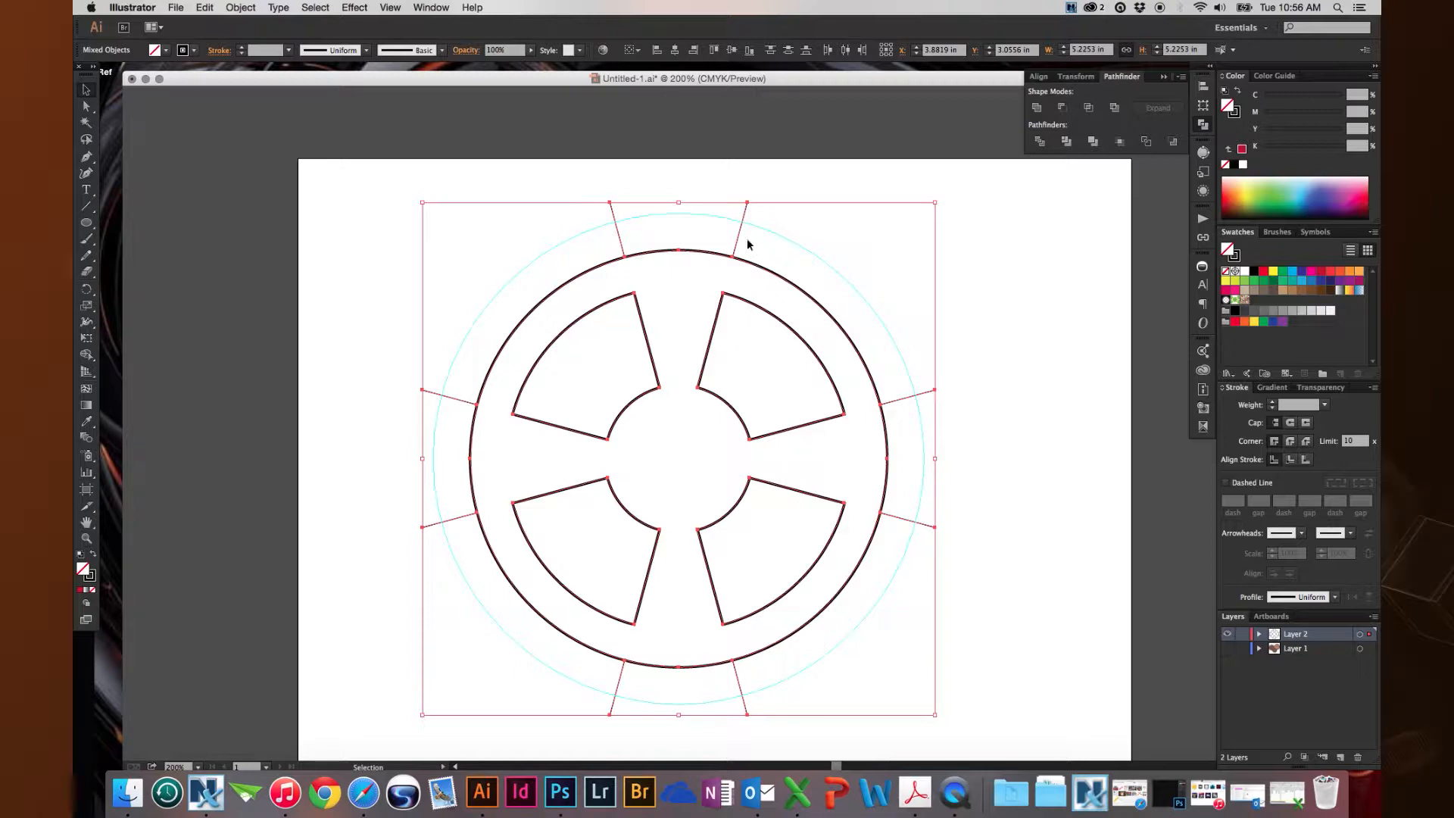
left_click_drag(712, 220, 749, 232)
left_click_drag(554, 206, 625, 225)
key("Delete")
left_click_drag(409, 352, 425, 447)
key("Delete")
left_click_drag(420, 500, 457, 596)
key("Delete")
left_click_drag(535, 698, 765, 724)
key("Delete")
left_click_drag(952, 365, 916, 551)
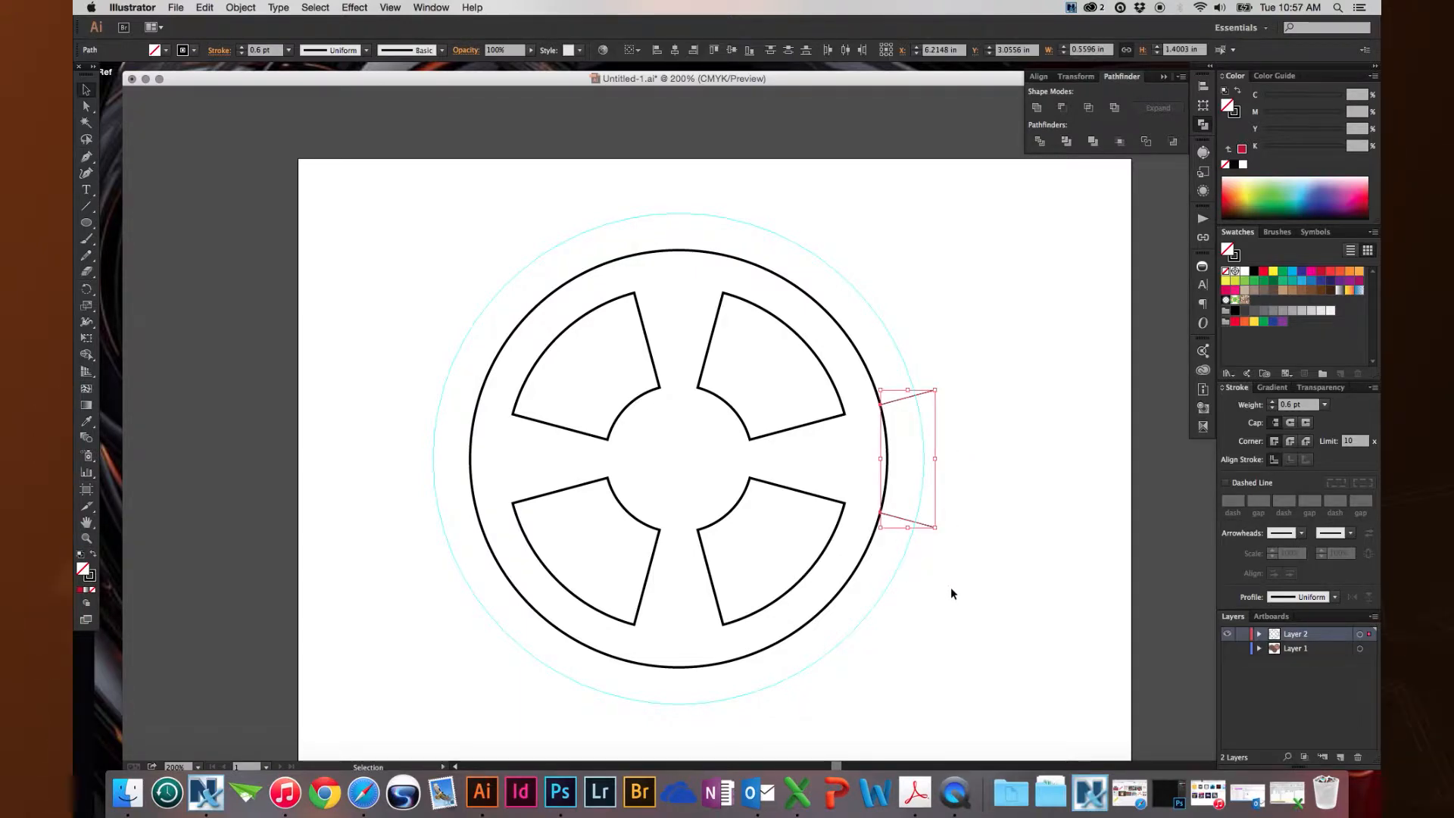
key("Delete")
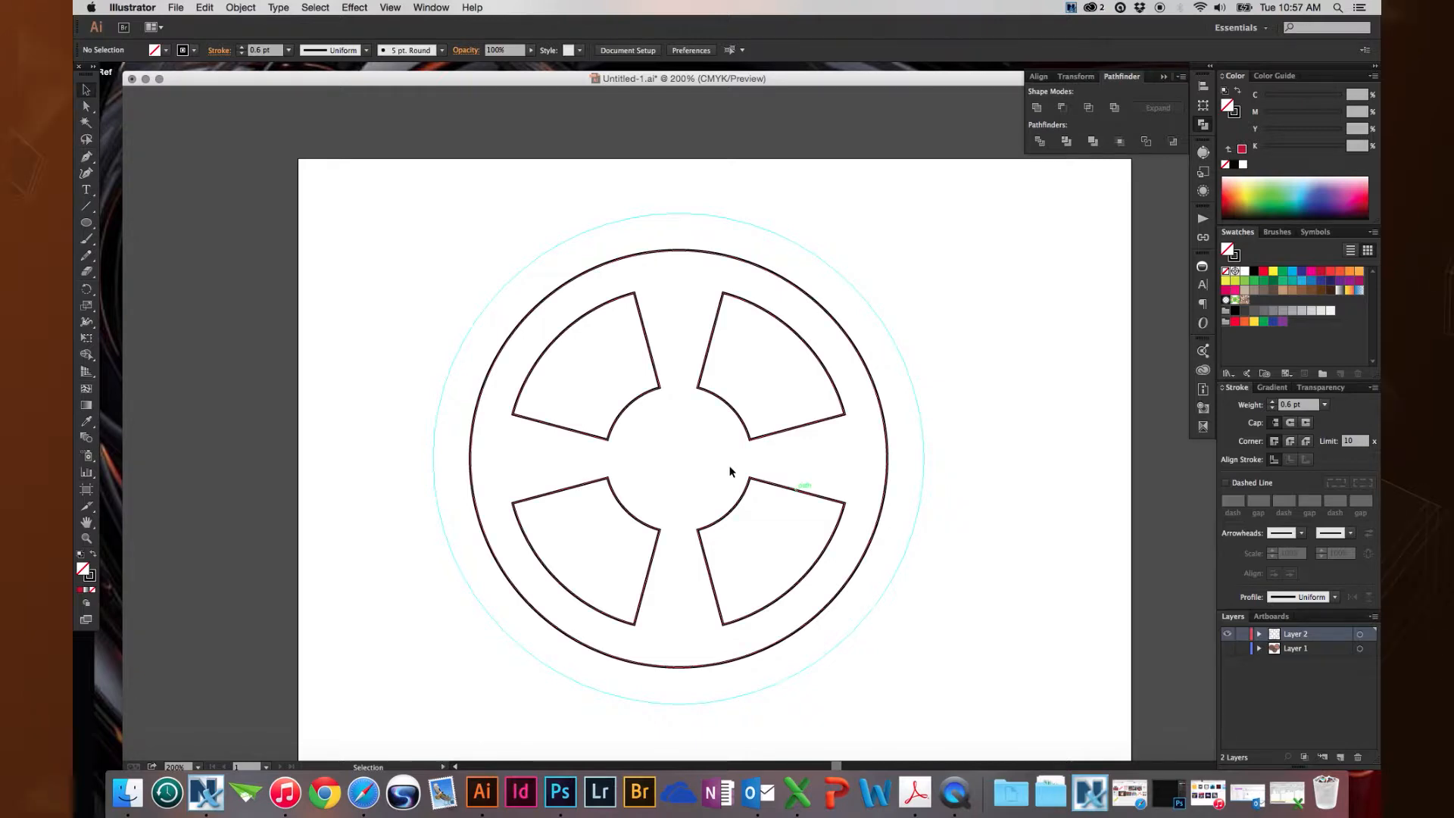
- Fill the merged gear body with the red swatch (C 15, M 100, Y 90, K 10)
left_click(633, 405)
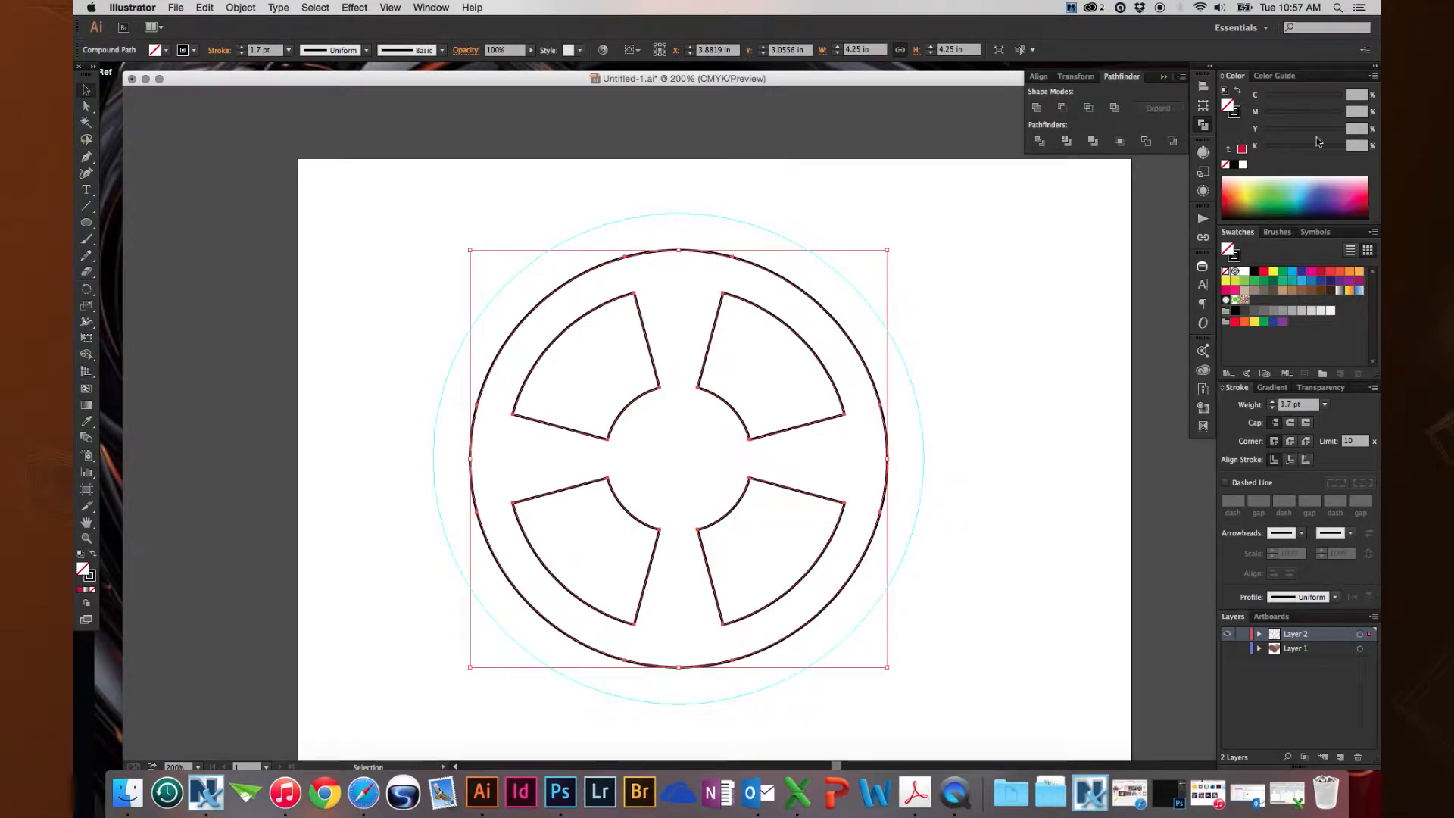
left_click(1321, 271)
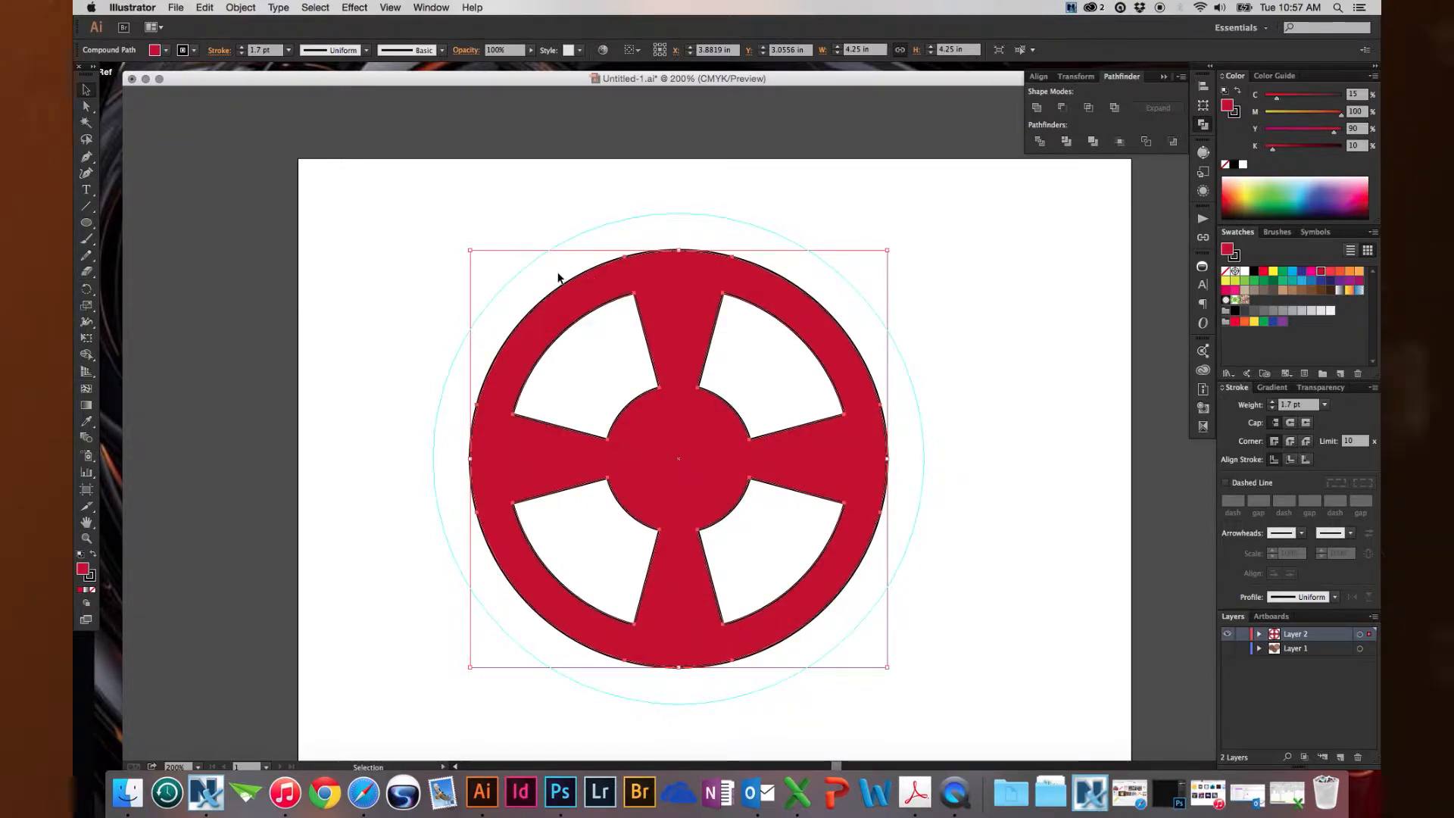
- Isolate the gear's compound path and select the four openings between the spokes
left_click_drag(555, 272, 544, 218)
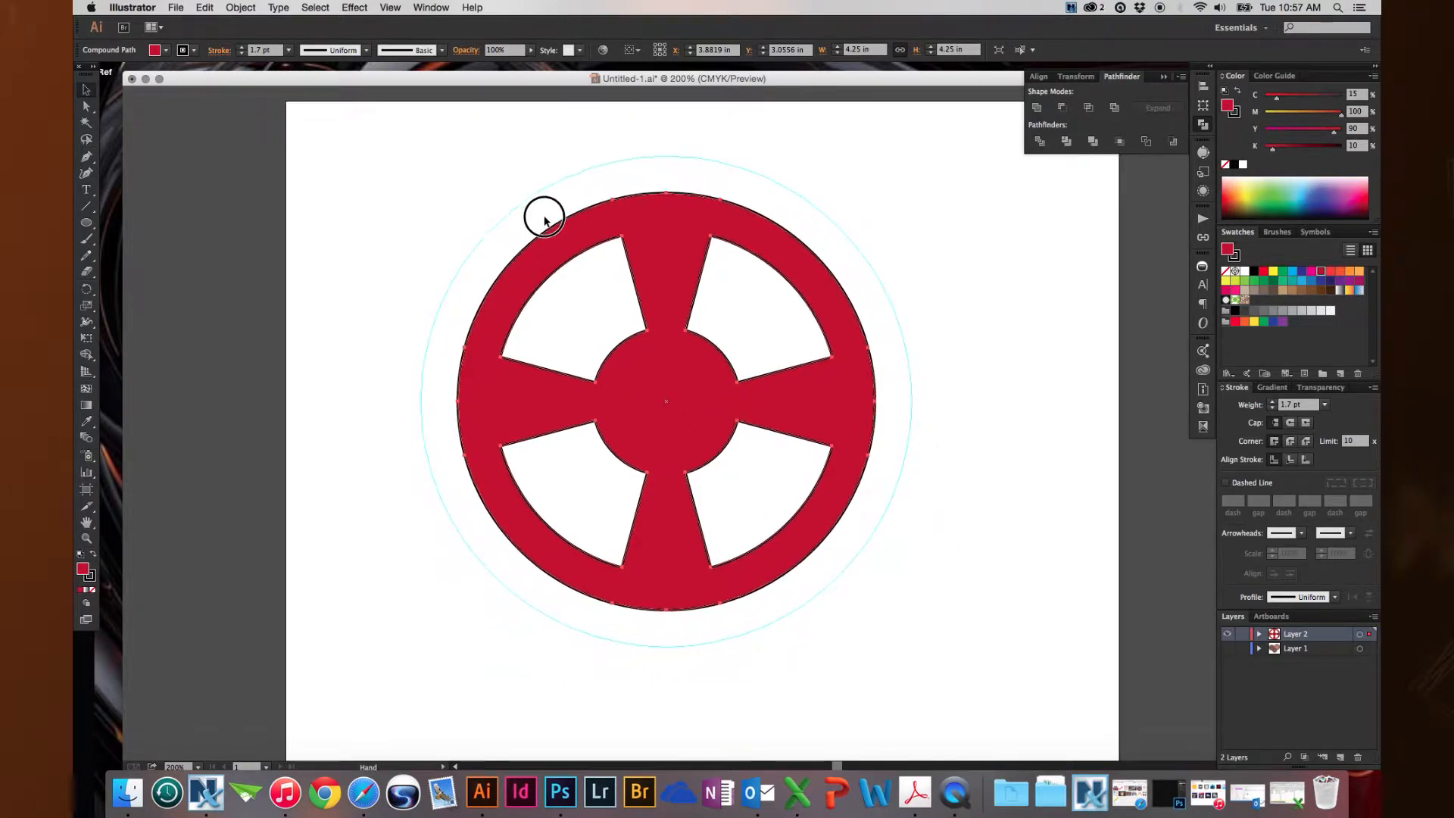
right_click(617, 220)
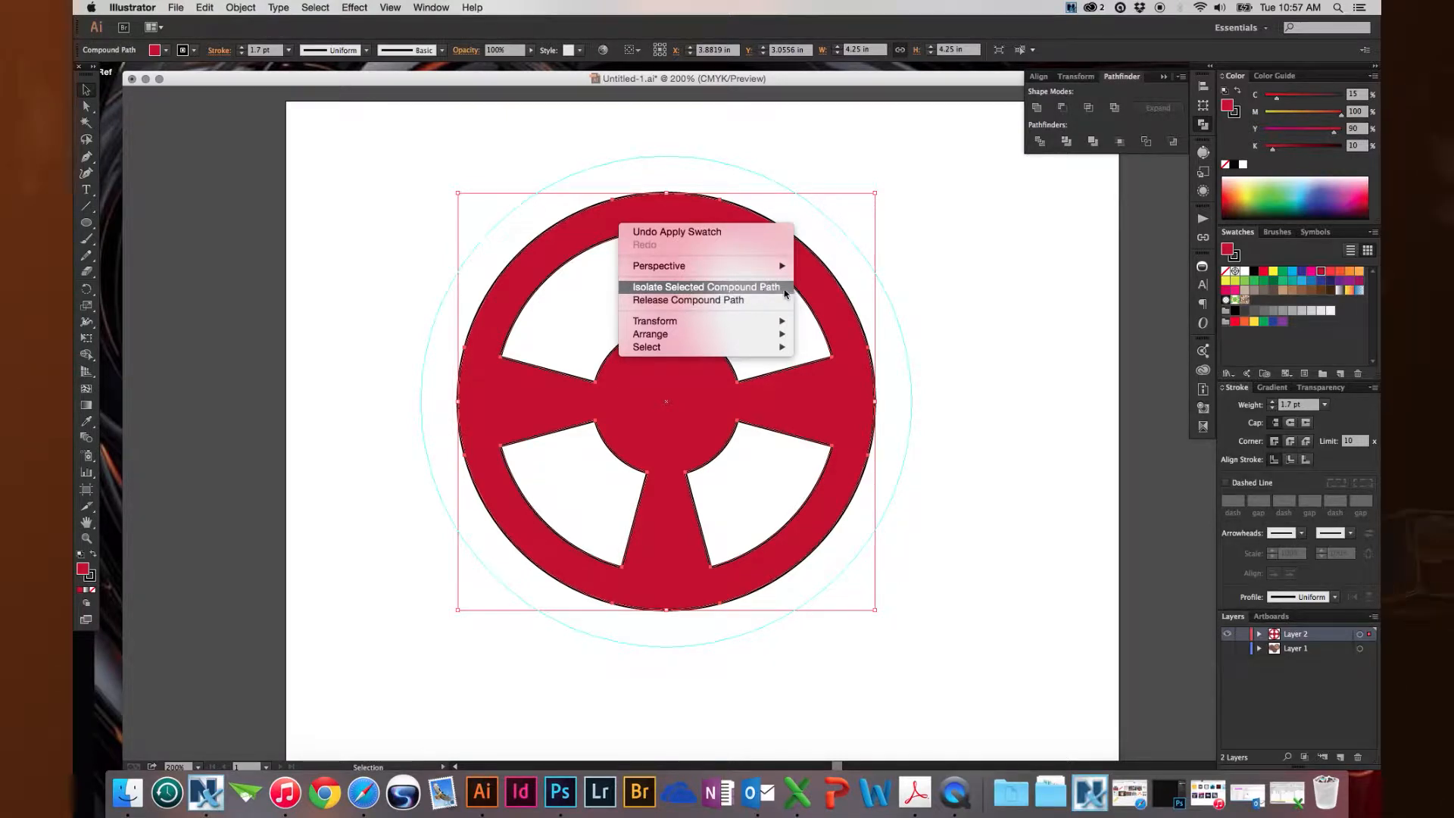
left_click(643, 143)
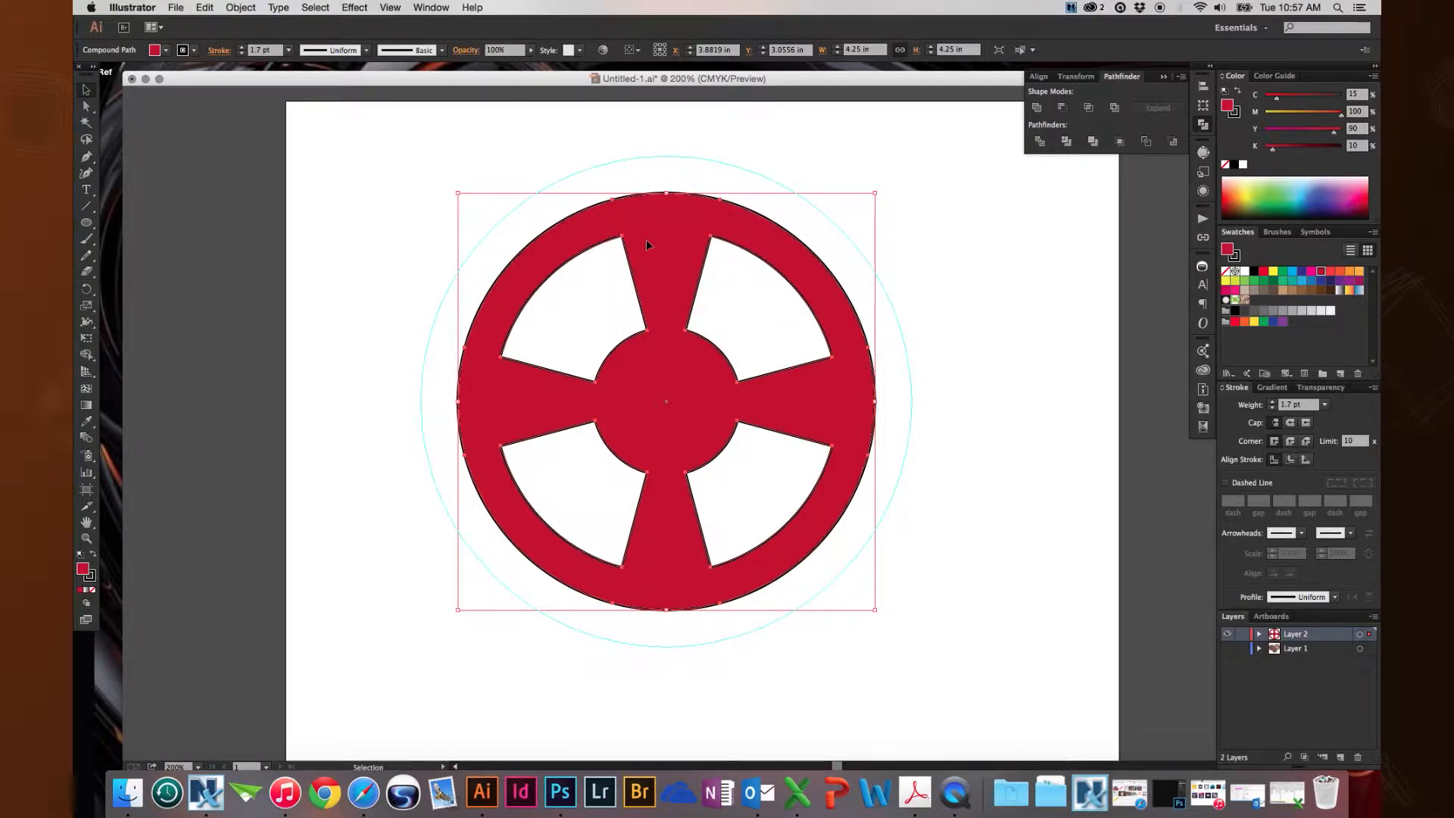
double_click(672, 220)
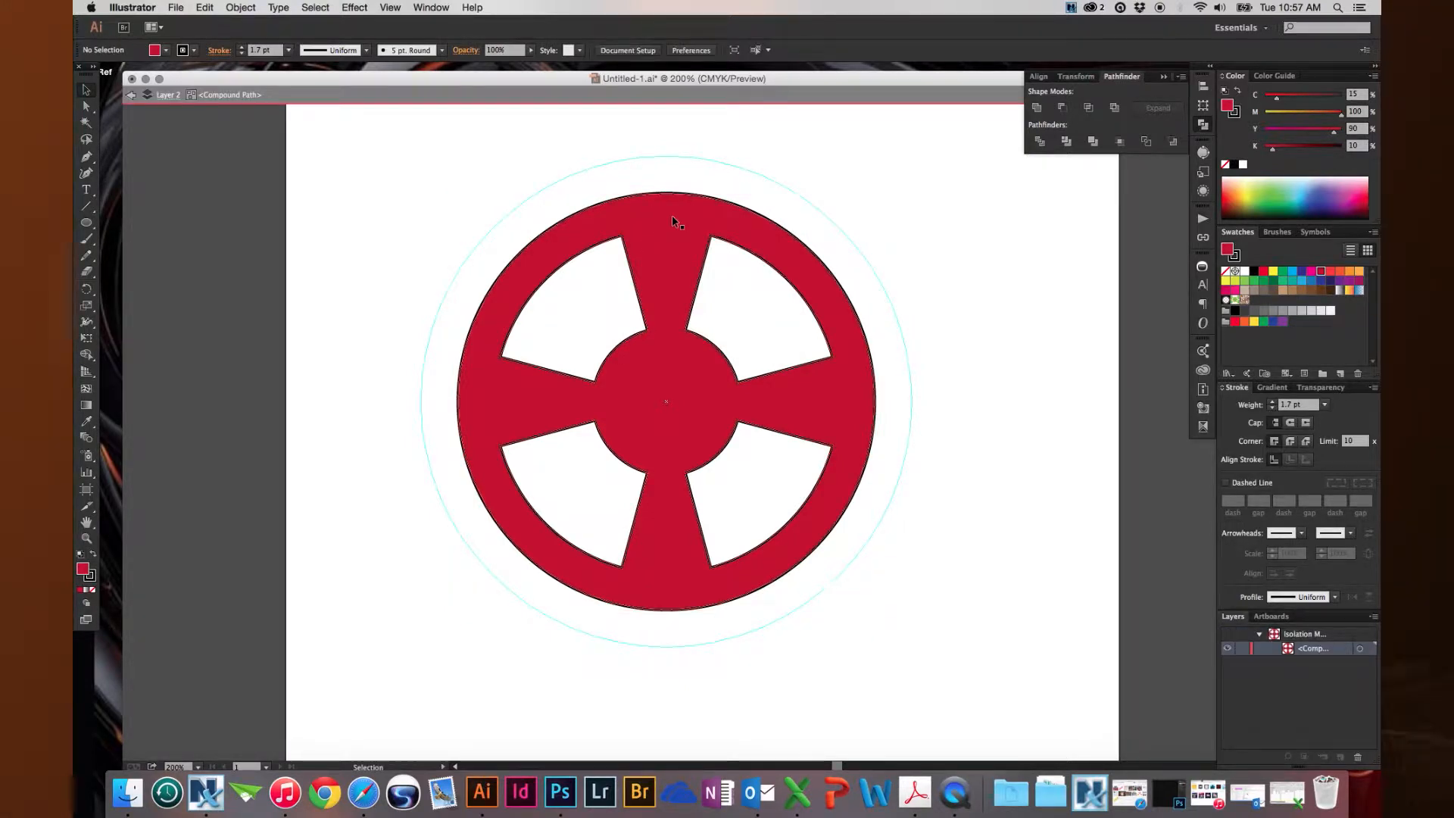
left_click(570, 318)
left_click_drag(571, 319, 747, 491)
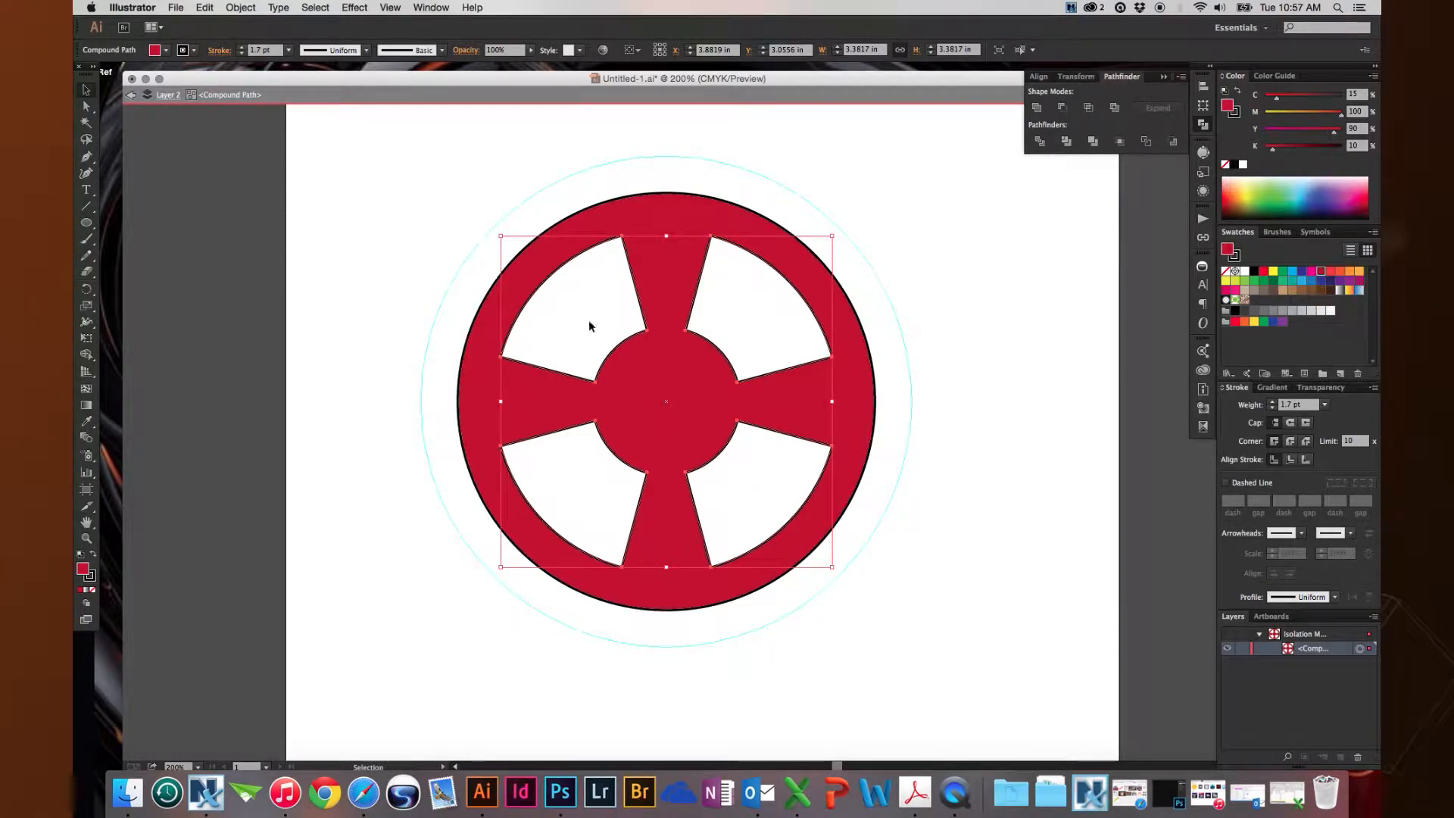
- Round all corners of the four openings together to a 0.12 in radius with Direct Selection and the live corners
key("a")
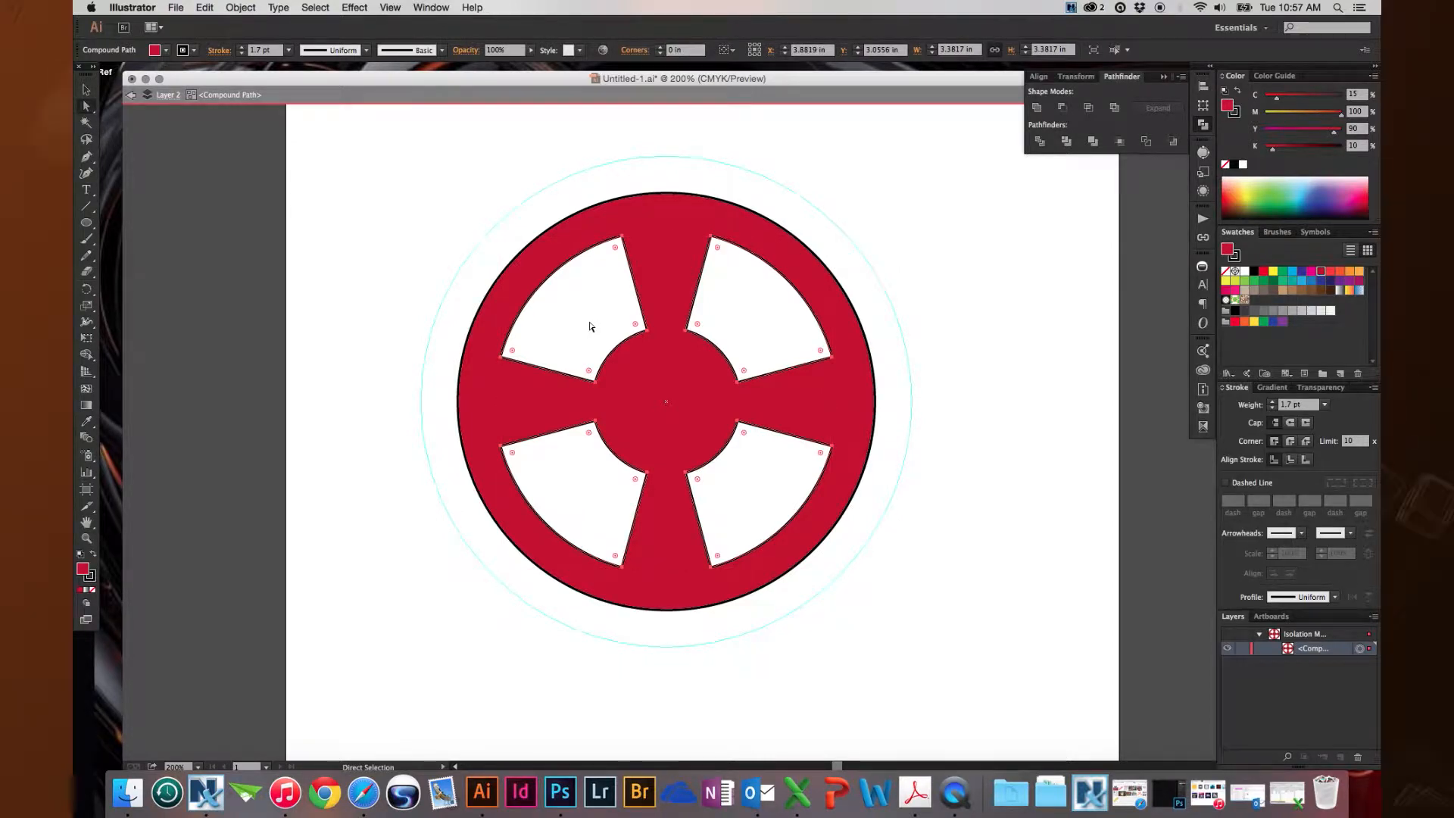
left_click_drag(565, 218, 691, 365)
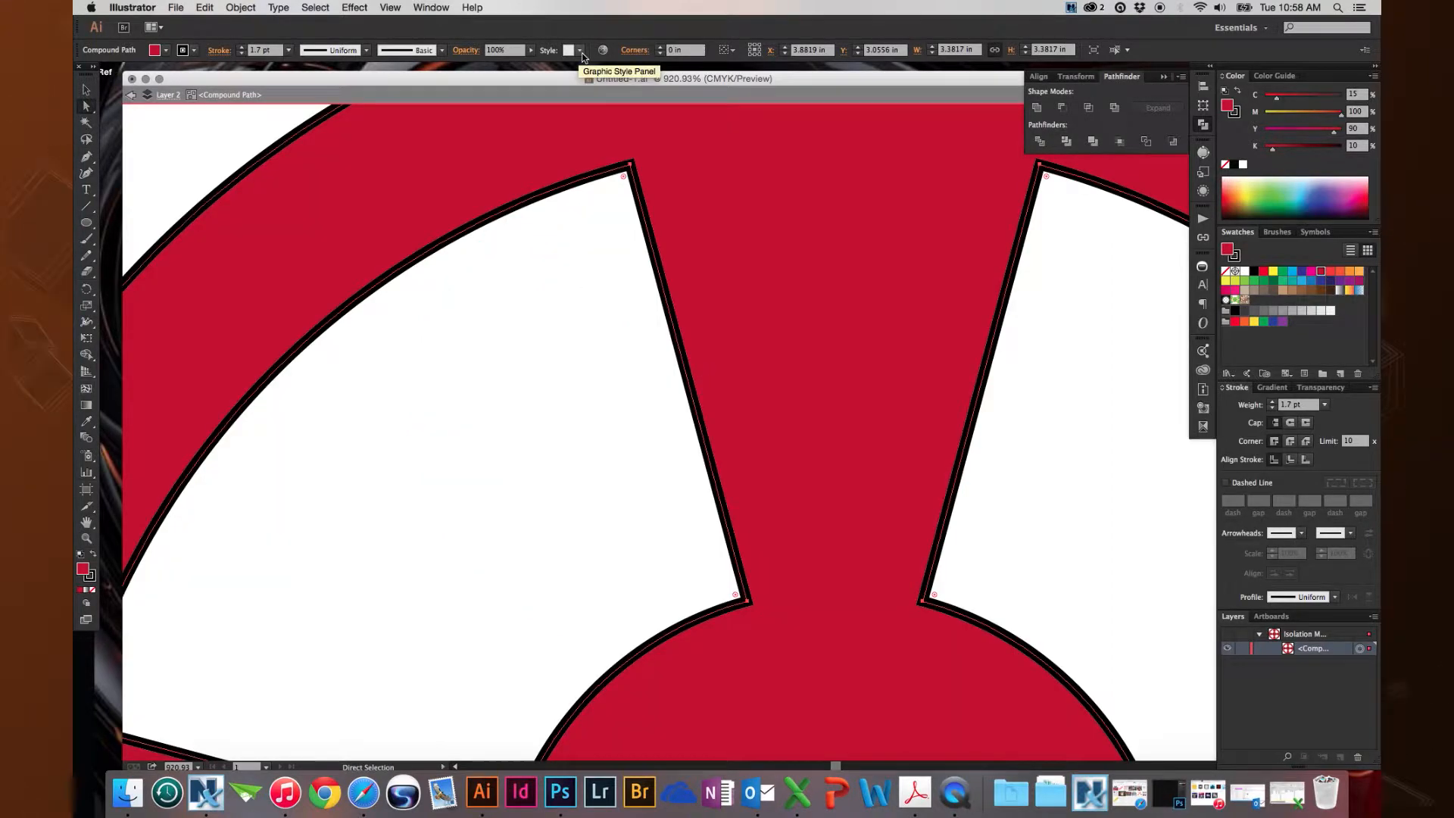
left_click(627, 178)
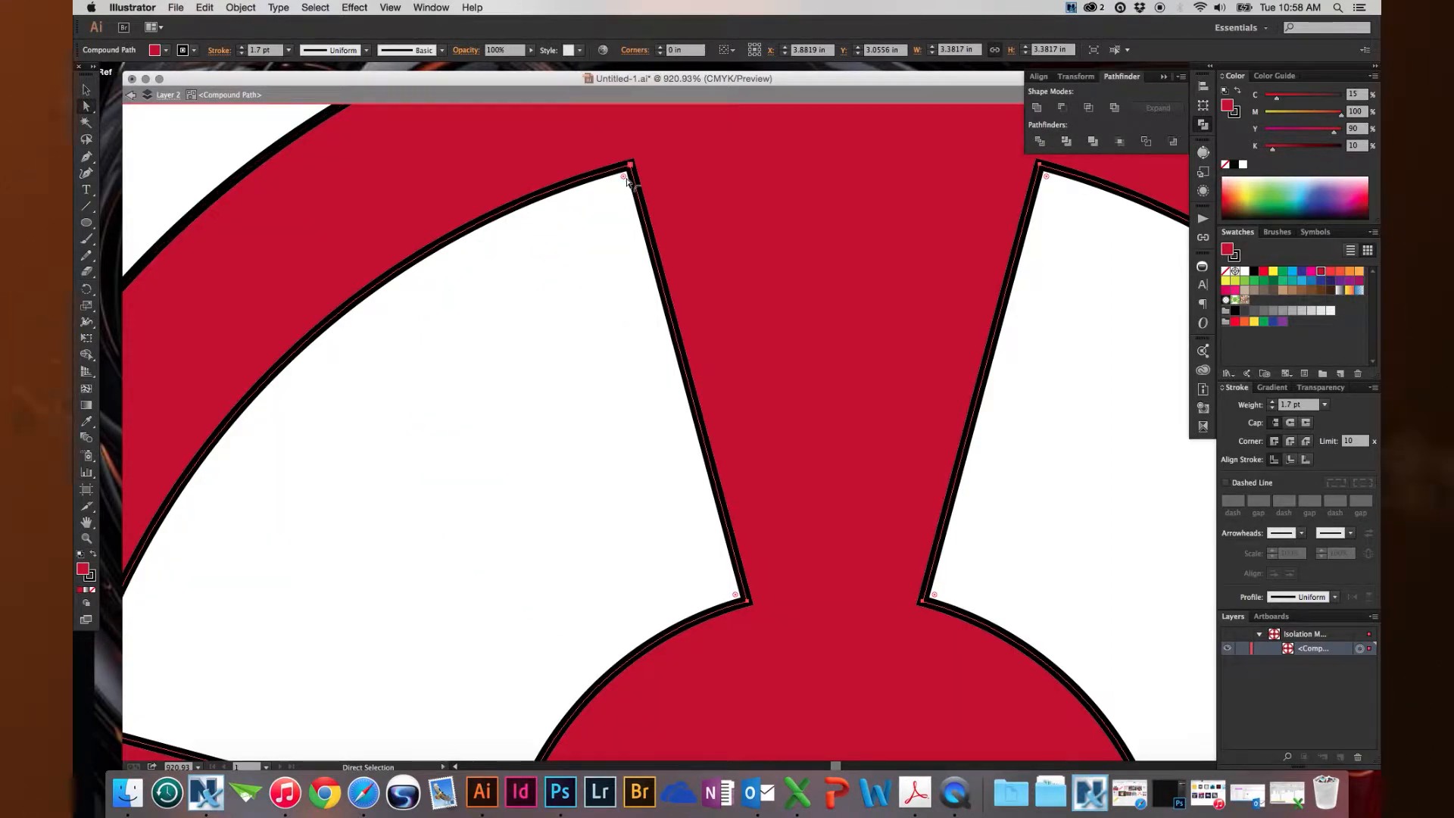
left_click(631, 166)
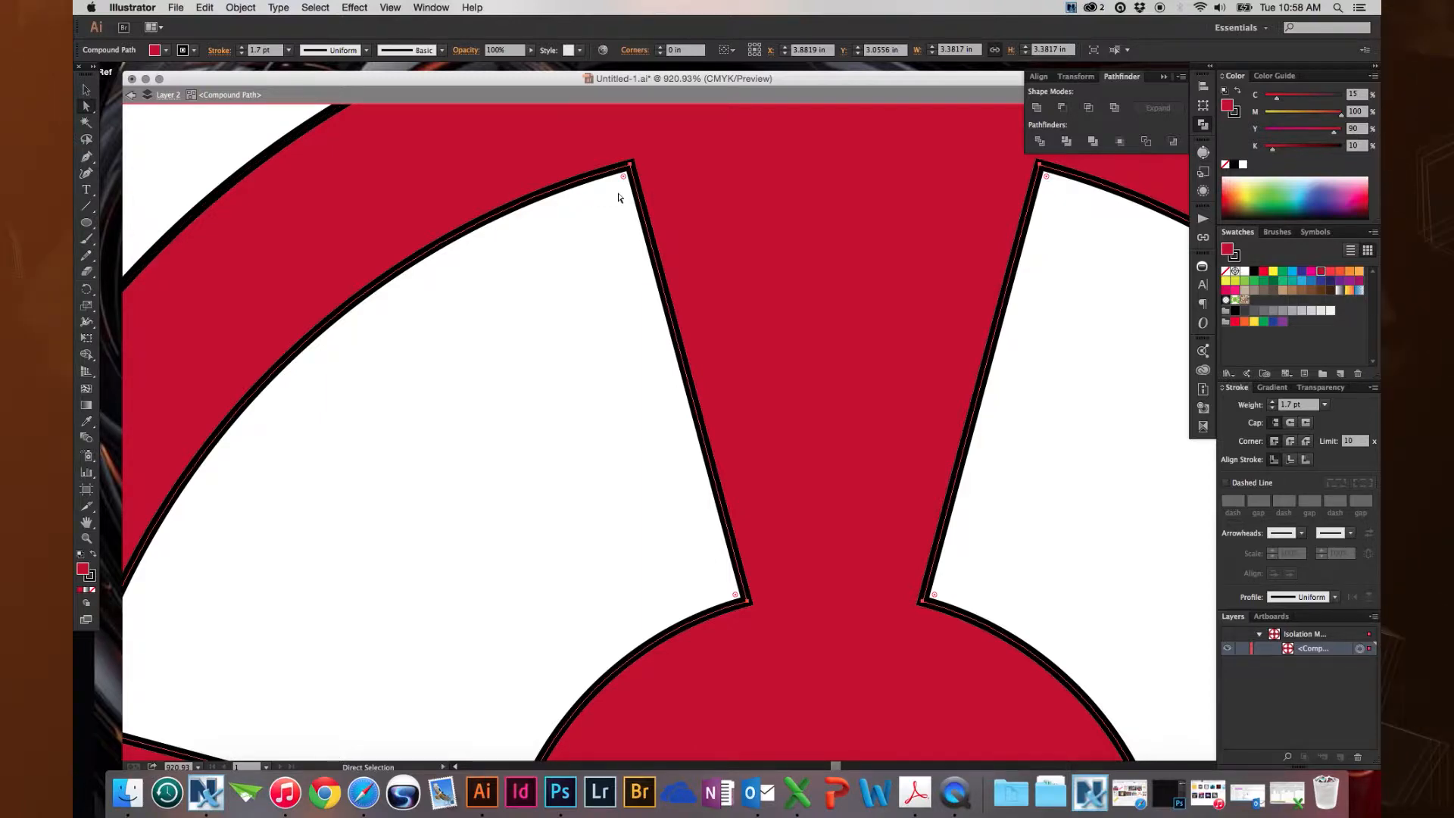
left_click_drag(623, 178, 602, 243)
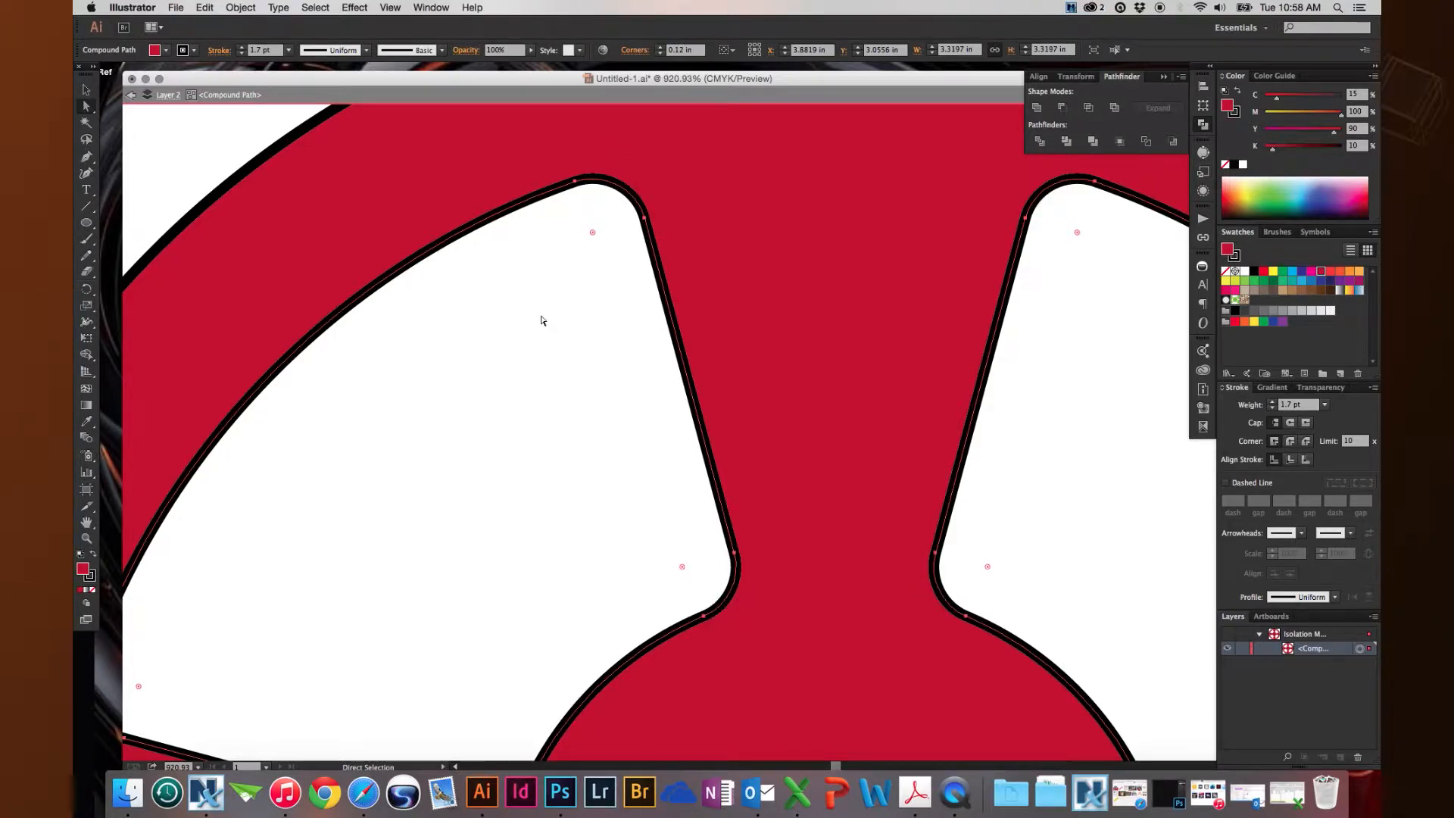
- Exit isolation mode and return to the full artwork with nothing selected
key("super+0")
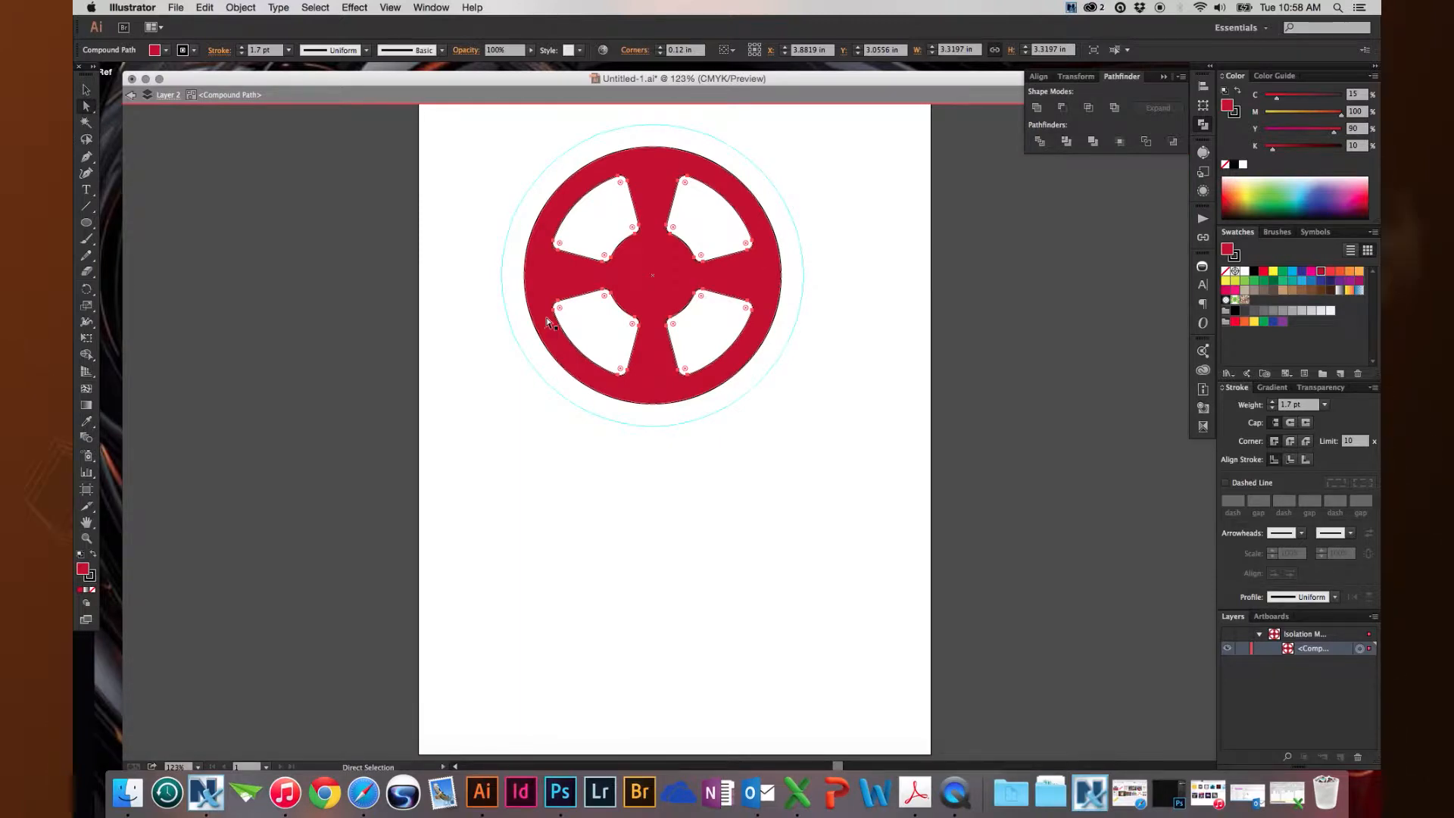
left_click(89, 87)
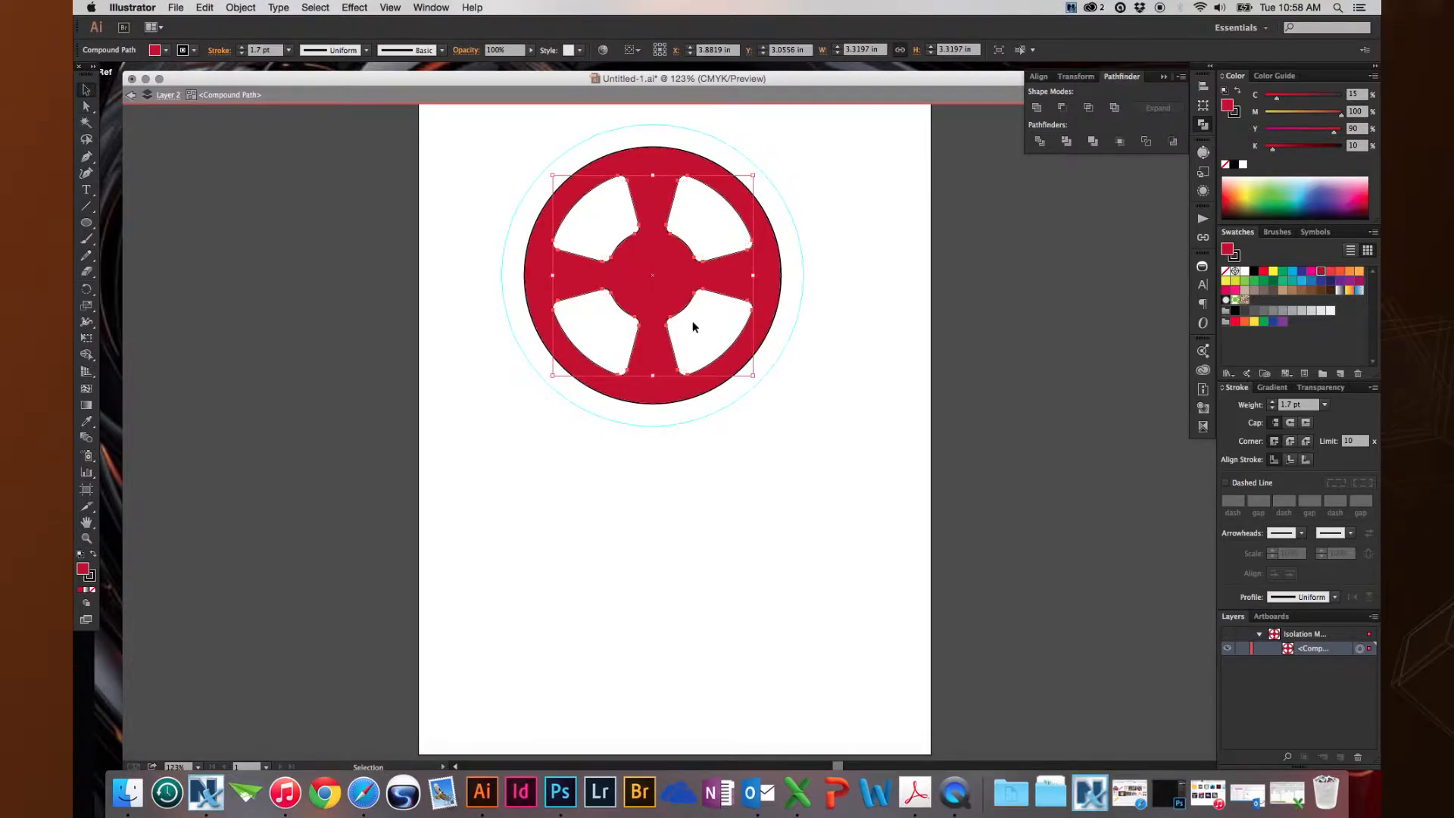
scroll(666, 290, "up", 5)
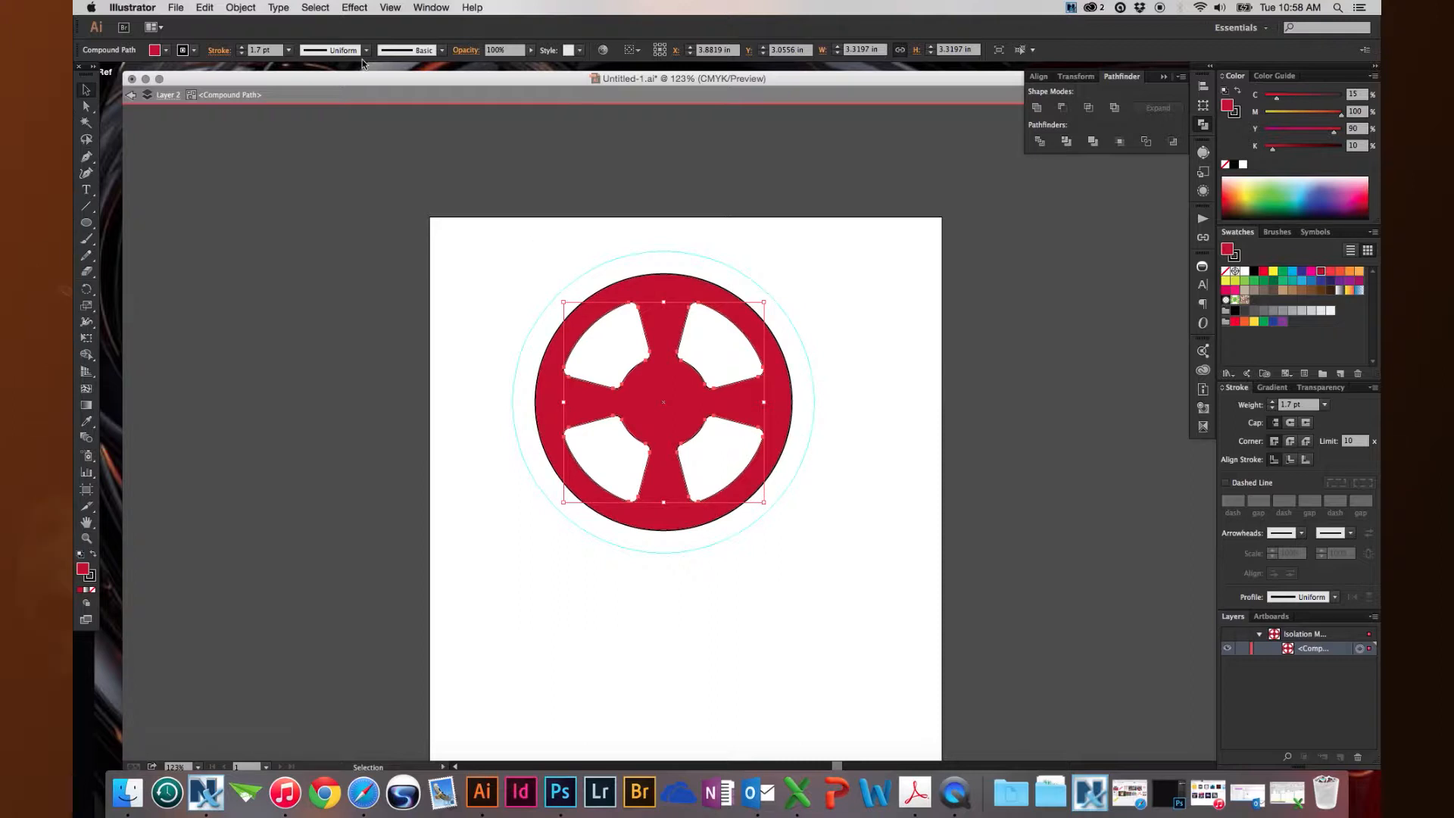
double_click(499, 278)
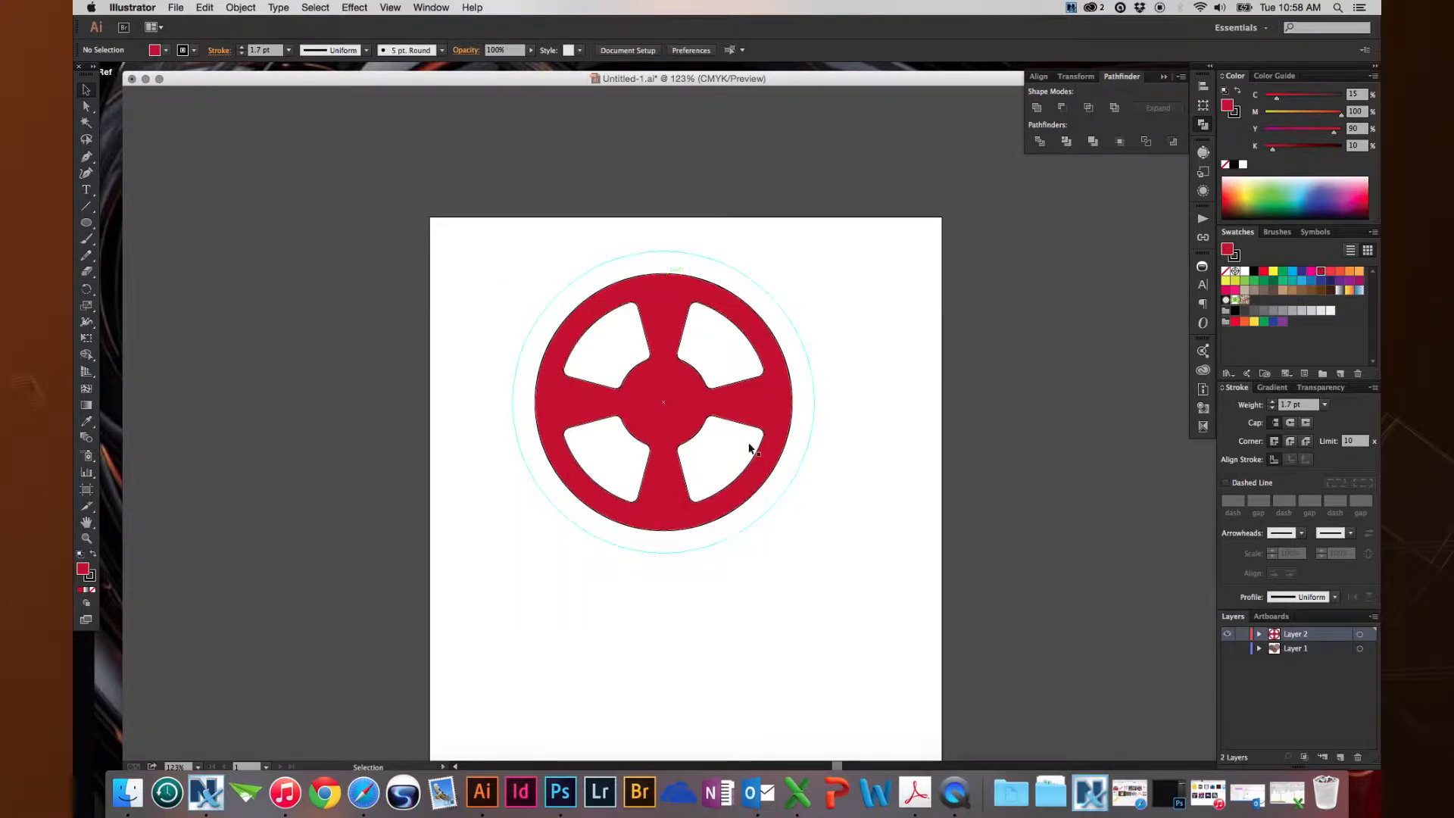
key("z")
left_click_drag(500, 253, 821, 543)
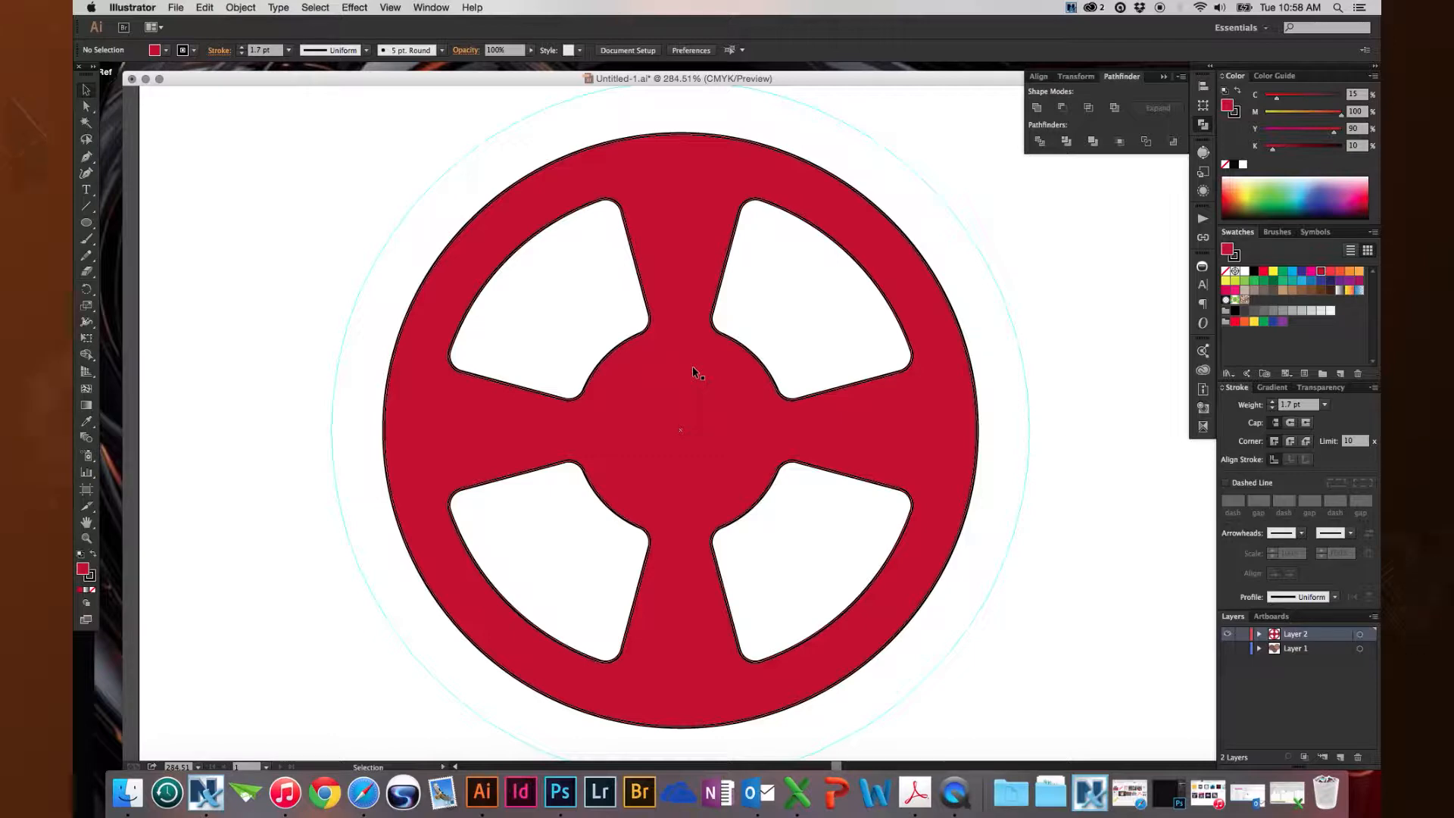
key("ctrl+f")
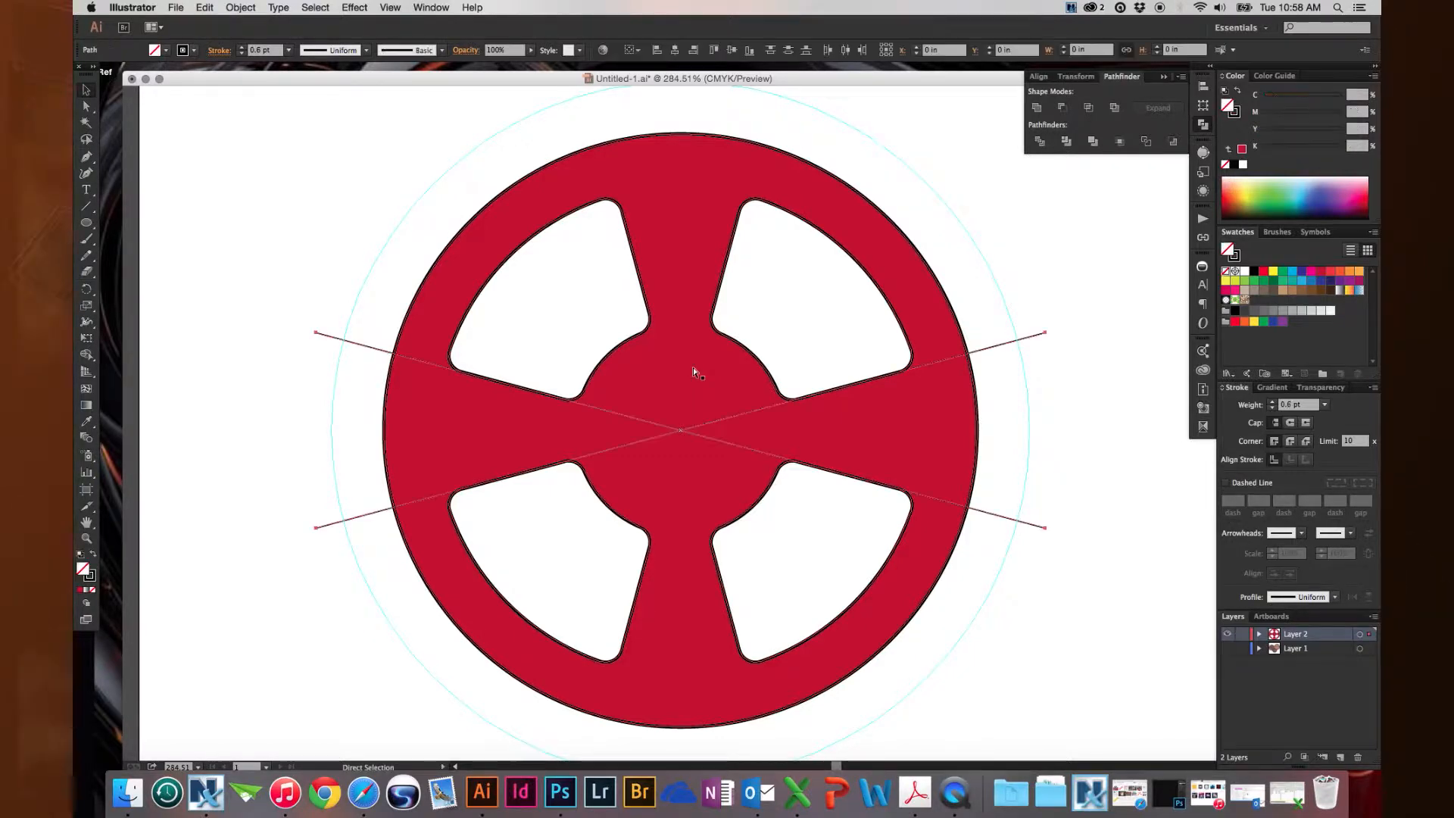
key("Delete")
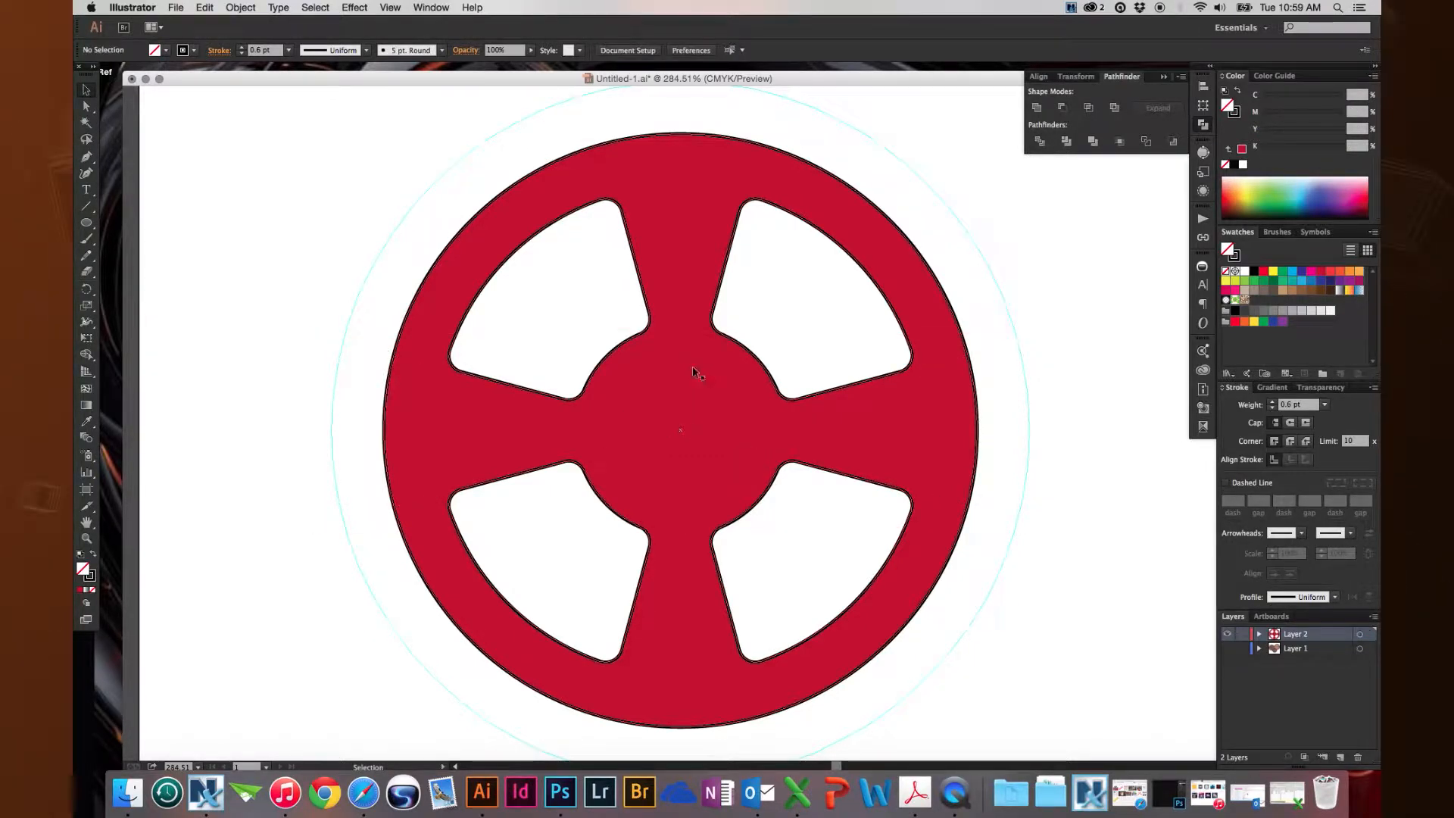
- Draw an unfilled circle about 0.85 in across outside the gear, to its upper left
left_click(86, 222)
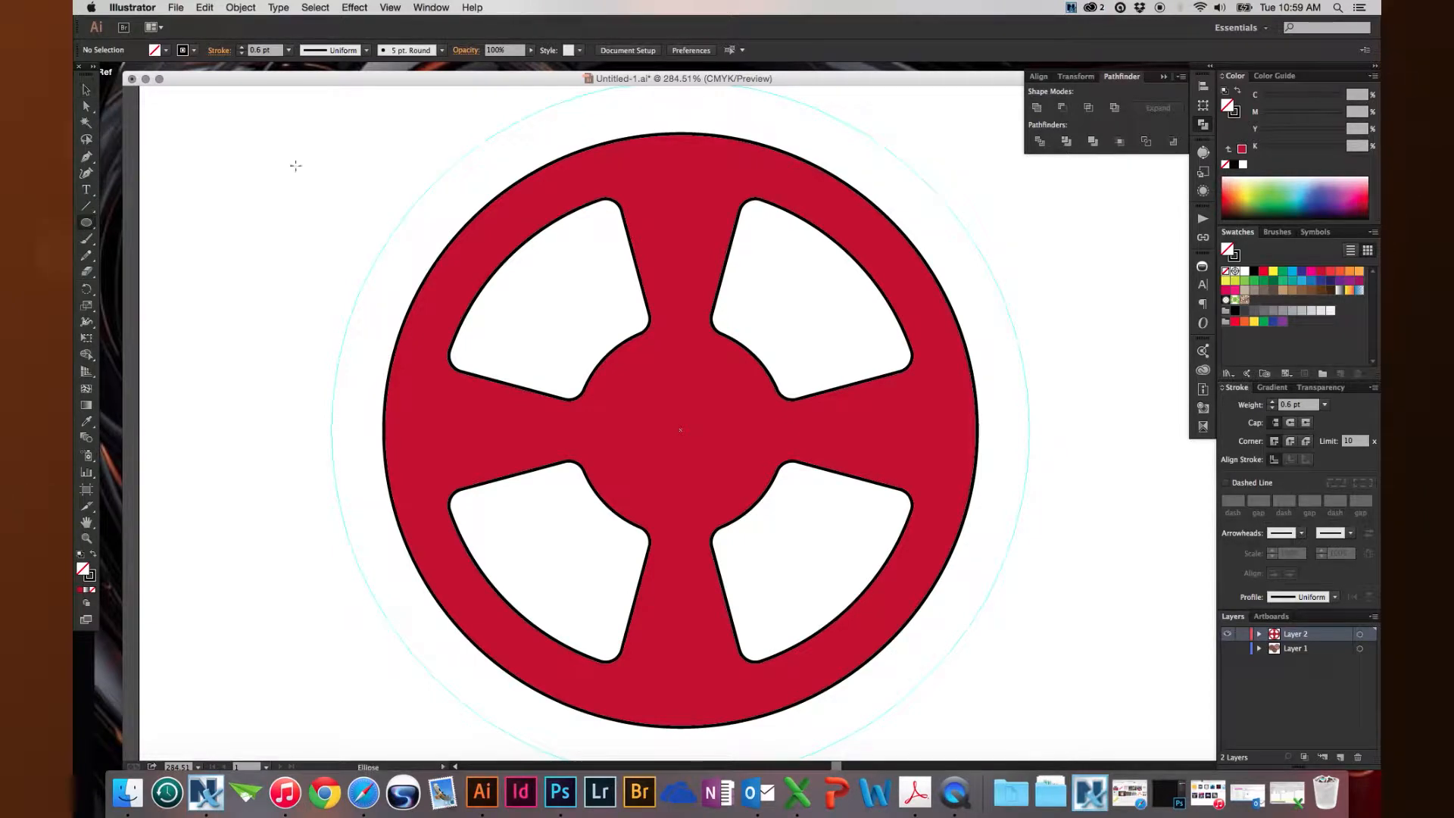
left_click_drag(278, 130, 393, 246)
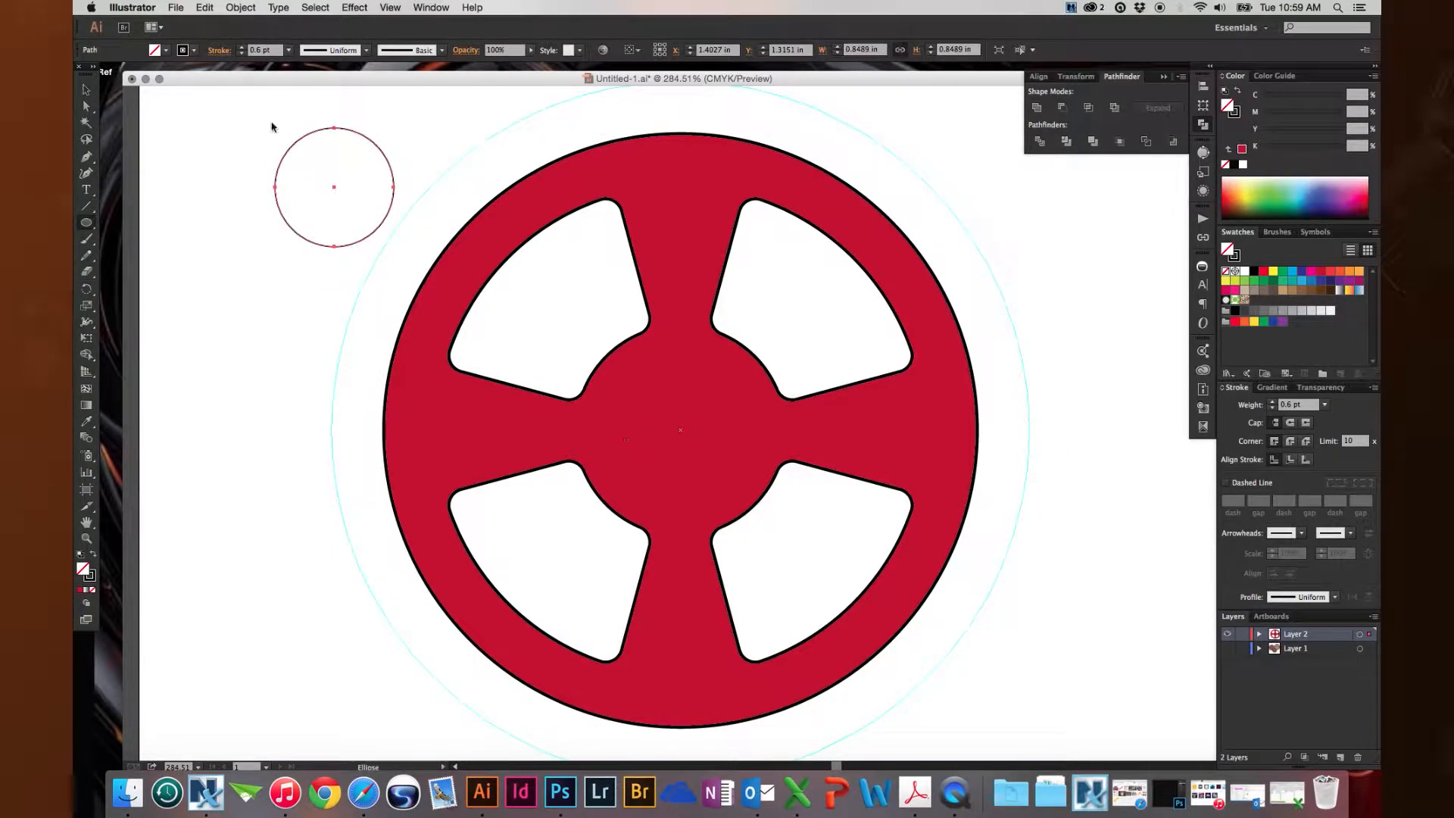
left_click(89, 89)
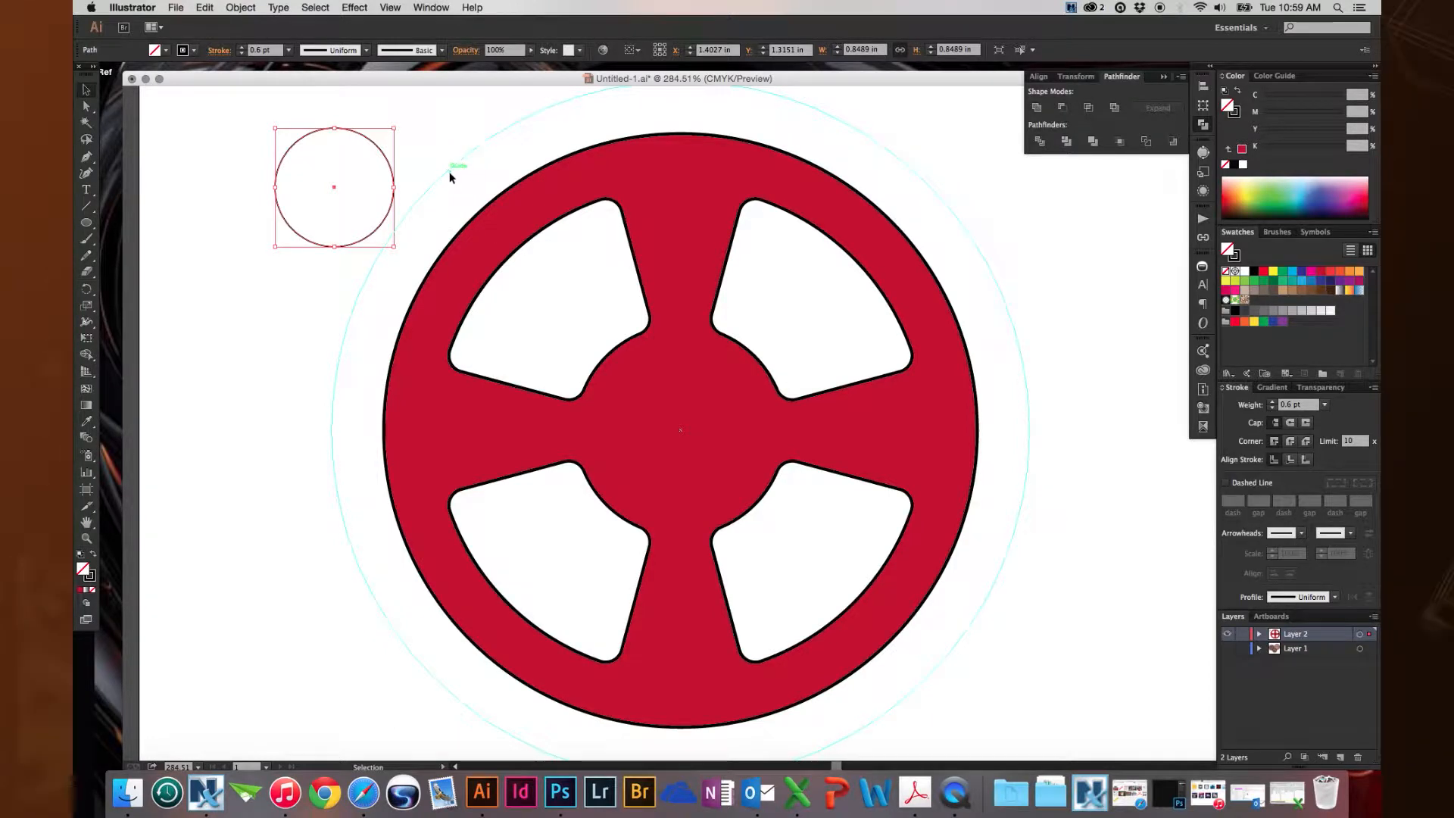
- Try centring the small circle horizontally on the gear with the gear as key object, then undo it and deselect
left_click_drag(224, 168, 544, 369)
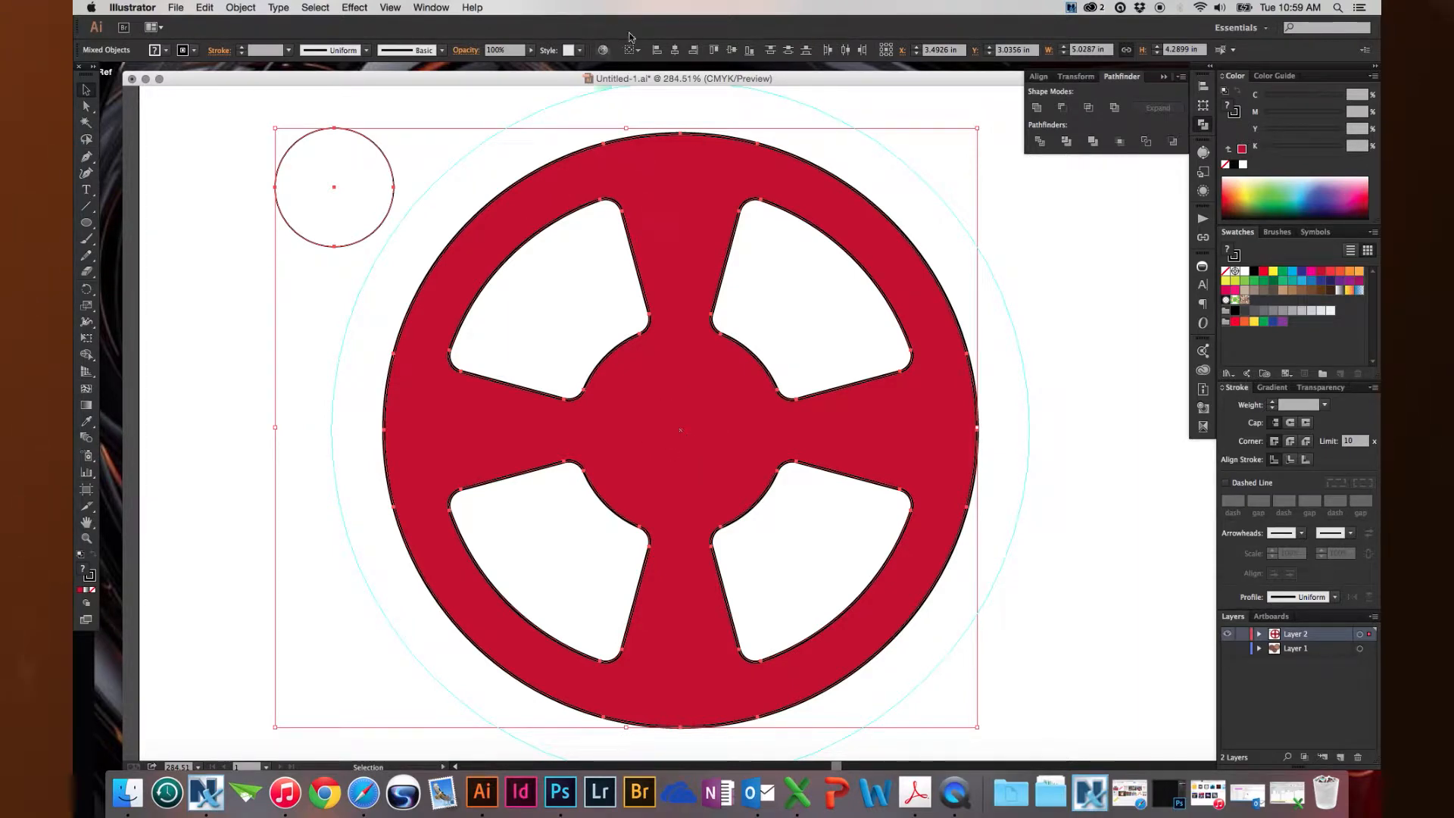
left_click(683, 168)
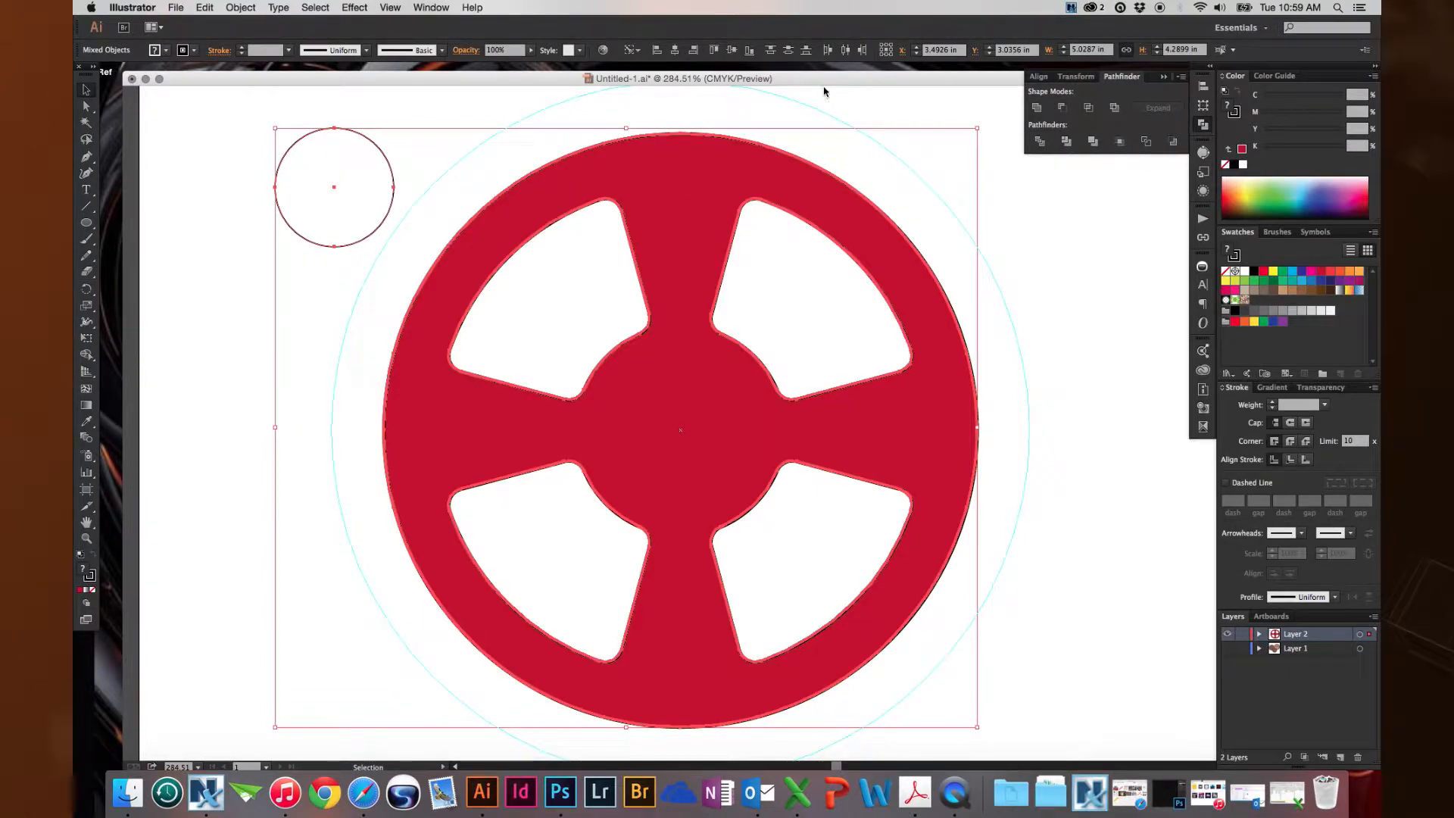
left_click(675, 52)
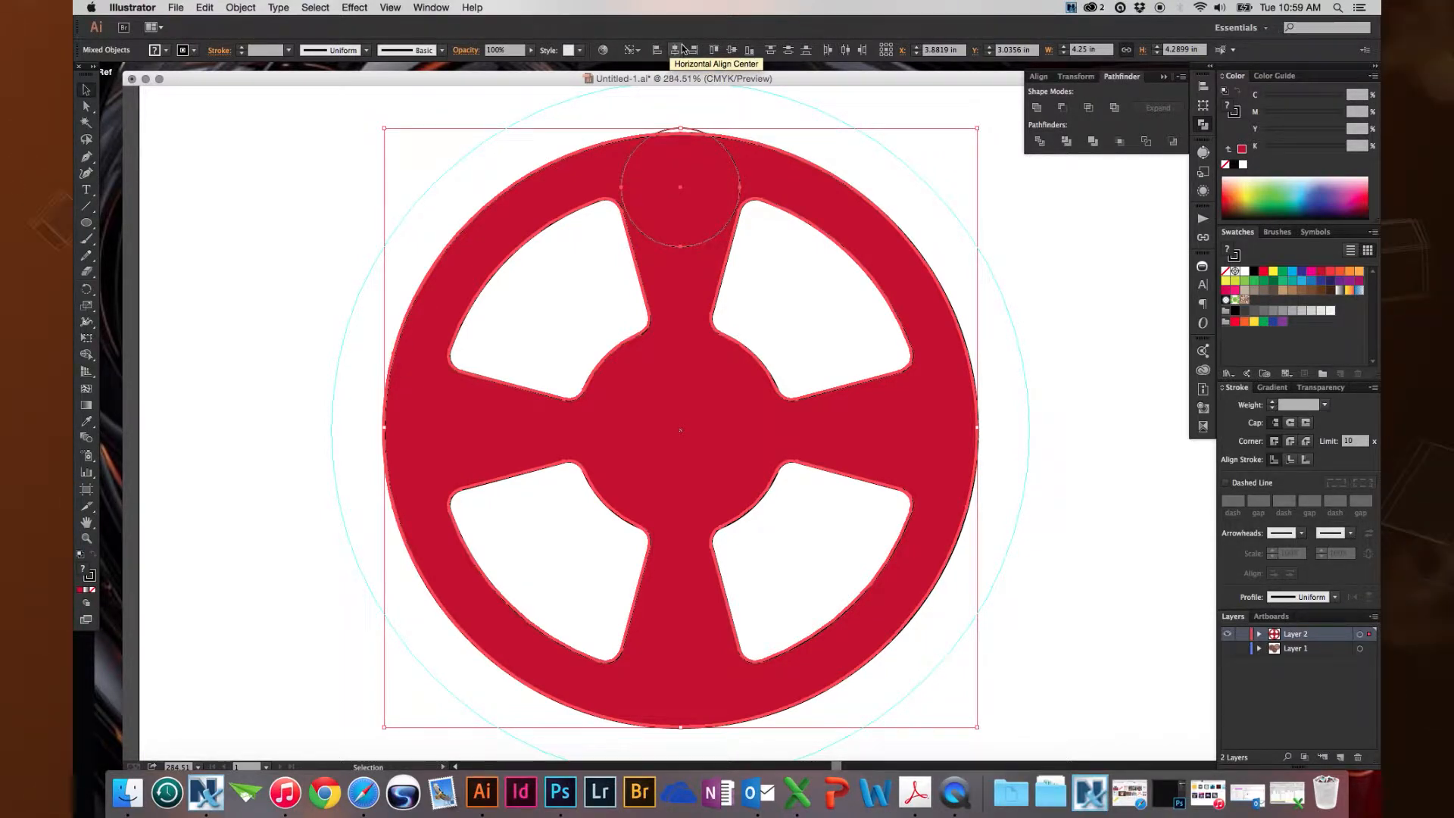
key("super+z")
left_click(470, 154)
- Select the small circle and the gear, try centring them horizontally relative to the selection, and undo it
left_click_drag(202, 175, 547, 380)
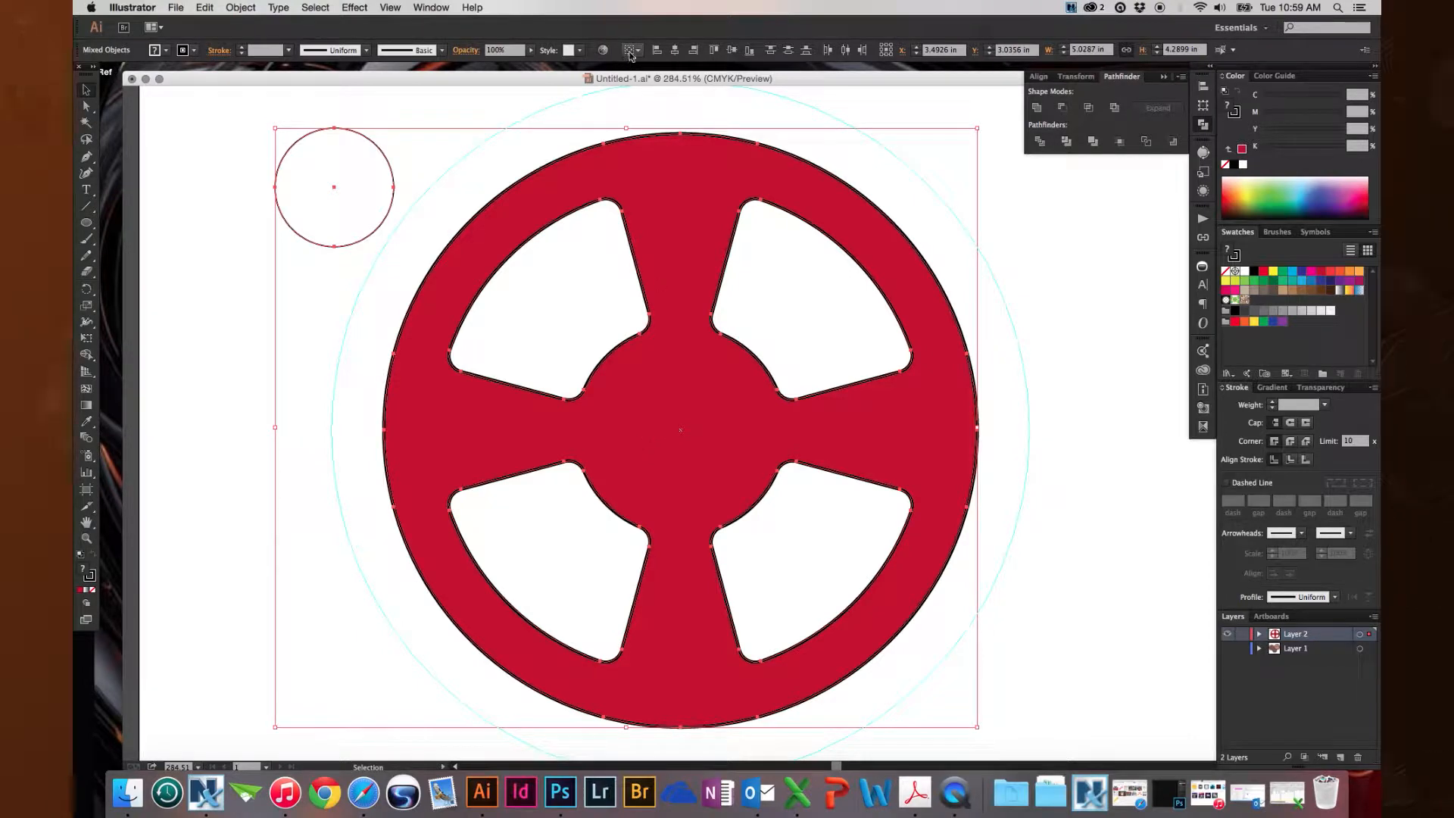
left_click(675, 50)
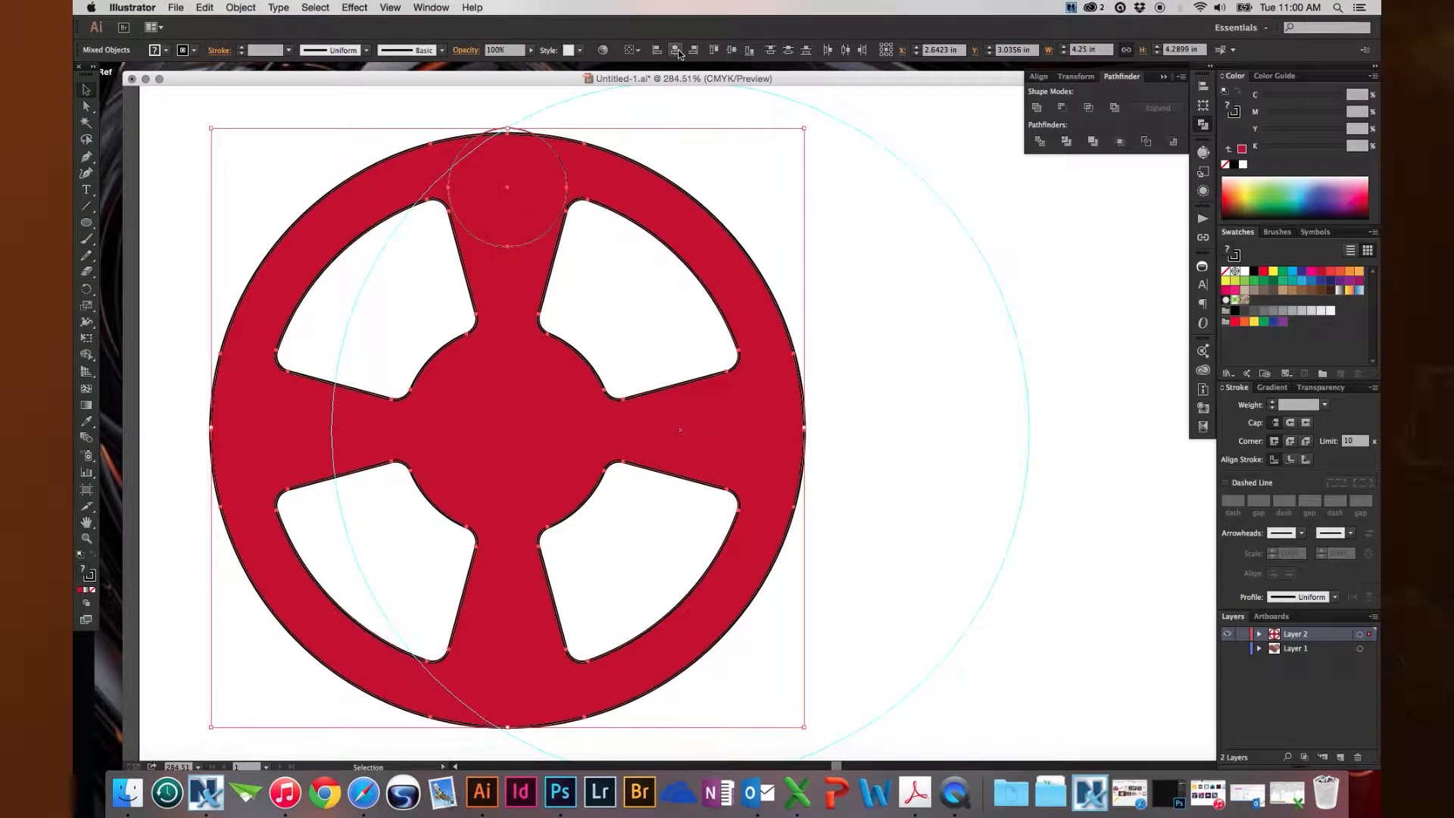
key("super+z")
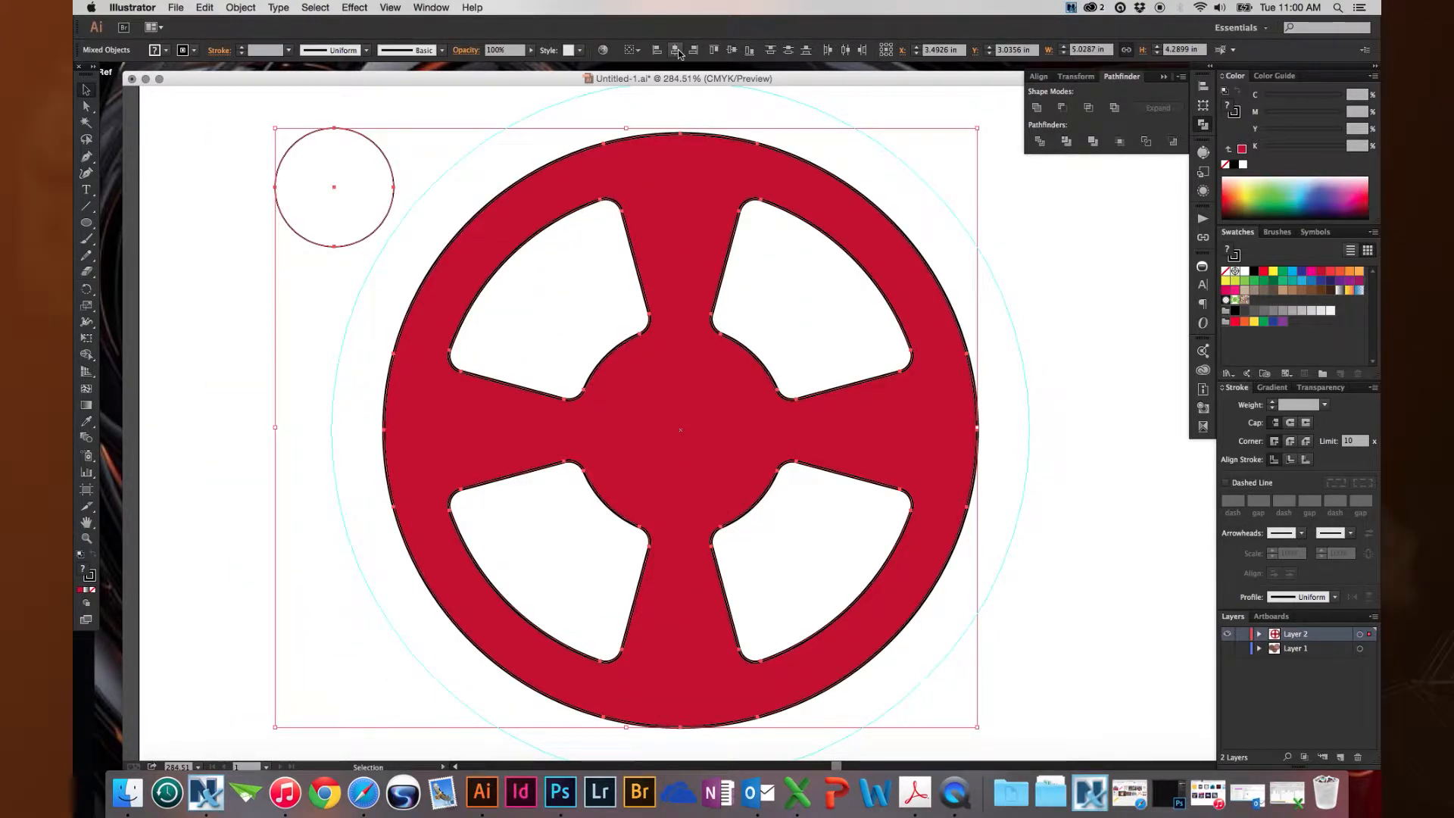
- Align to Key Object with the gear as the key object, and centre the small circle horizontally on it
left_click(632, 50)
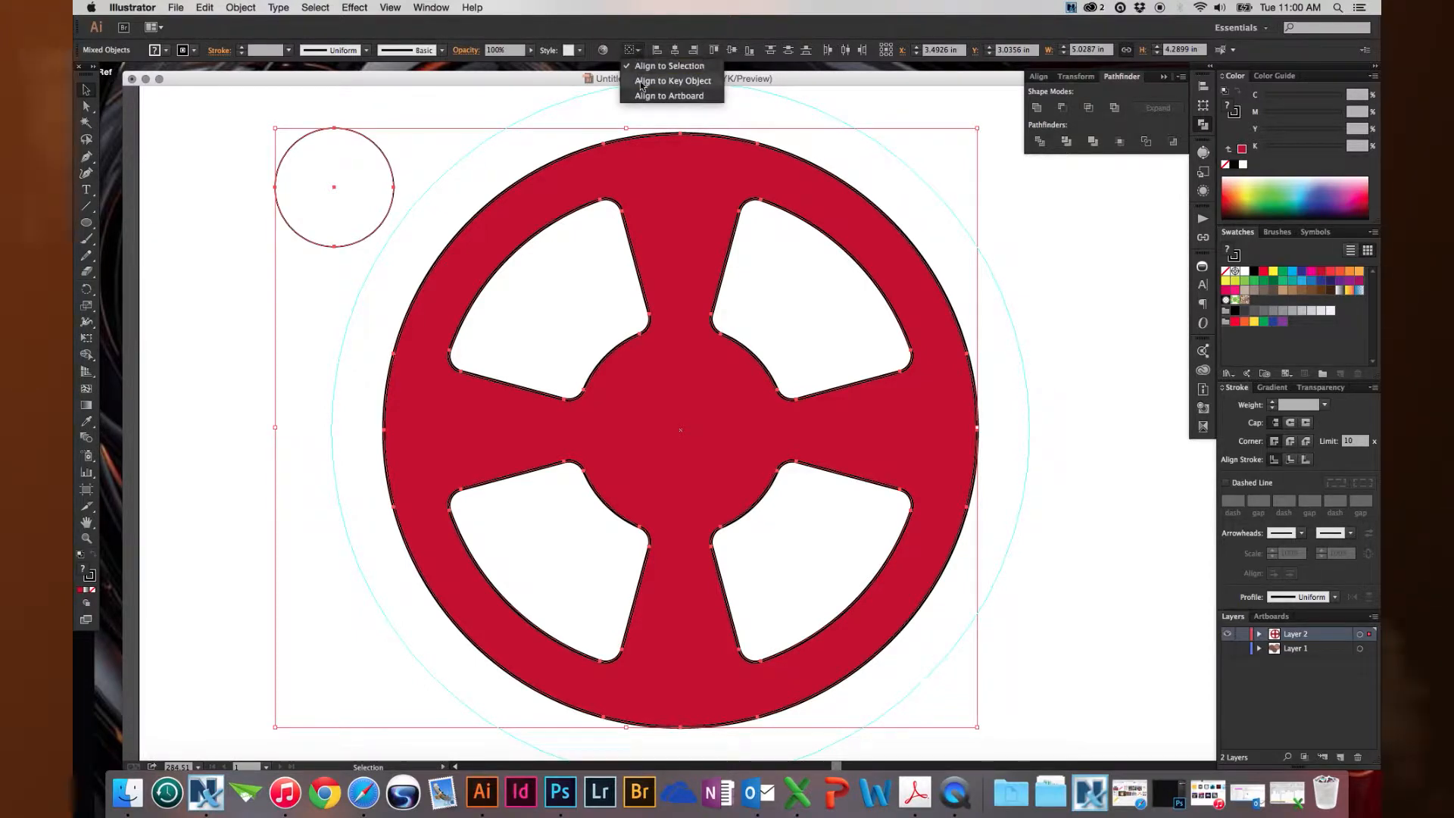
left_click(709, 81)
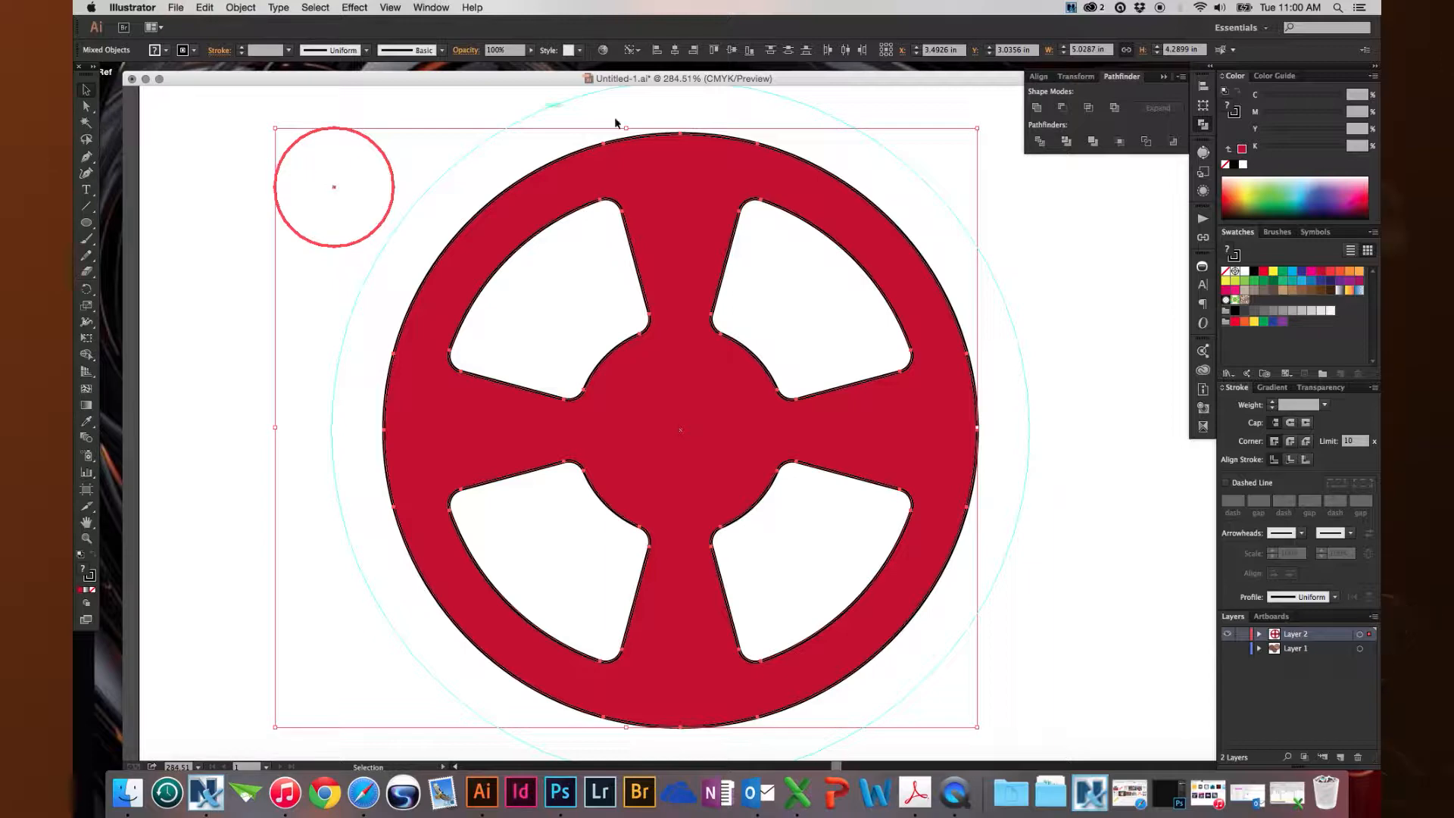
left_click(666, 170)
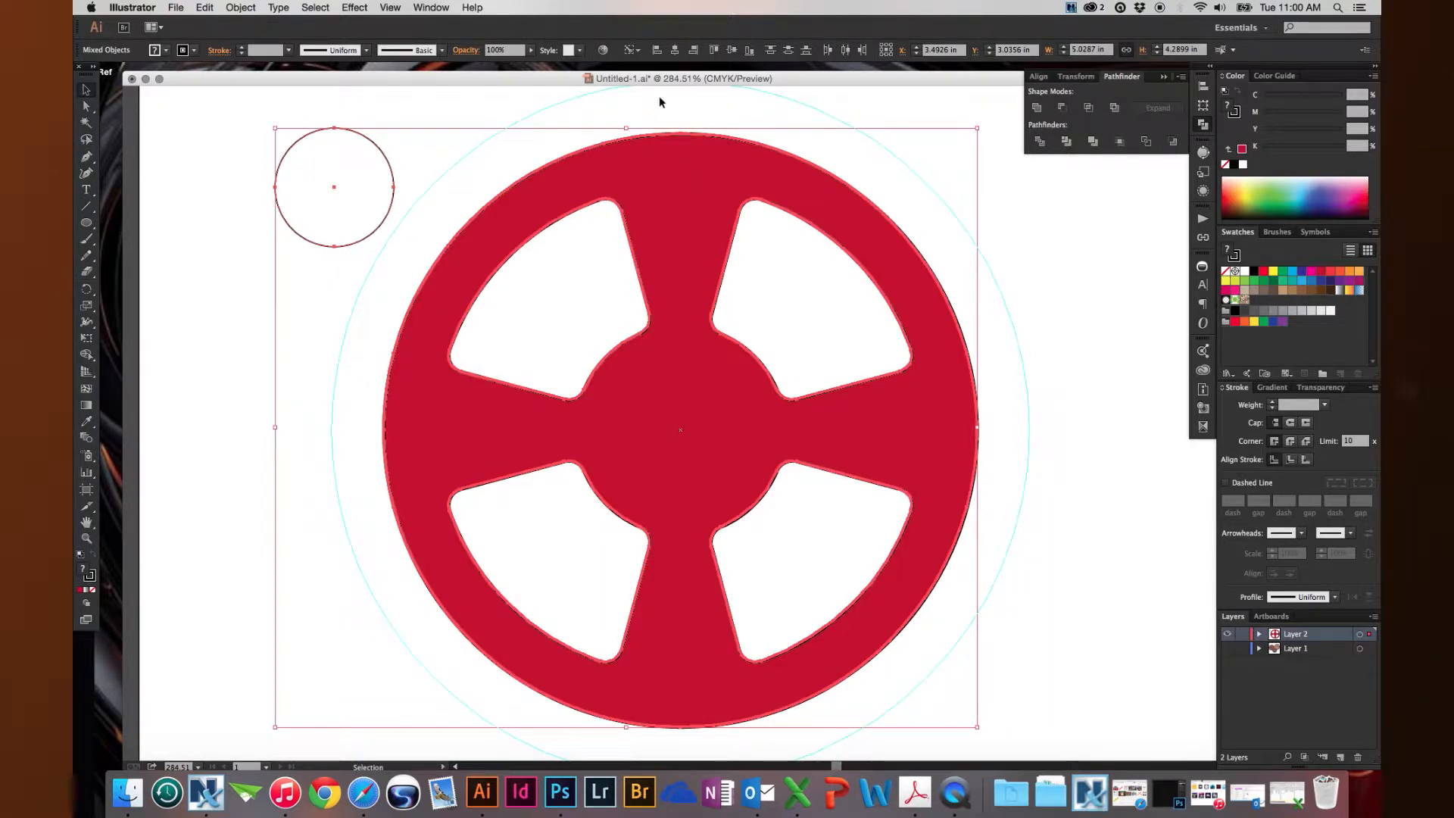
left_click(673, 51)
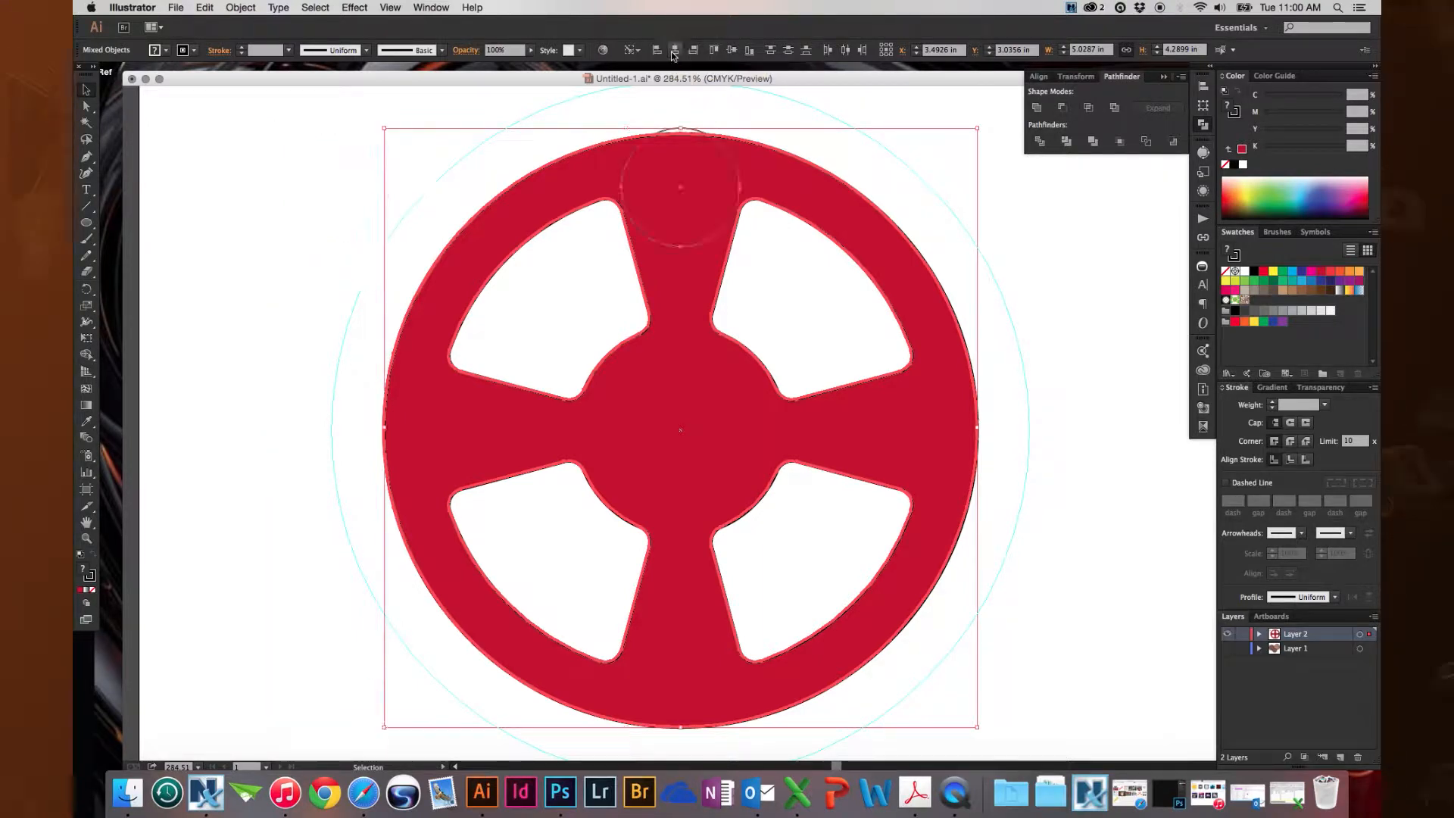
- Centre the small circle vertically on the gear and set its diameter to 0.75 in
left_click(734, 53)
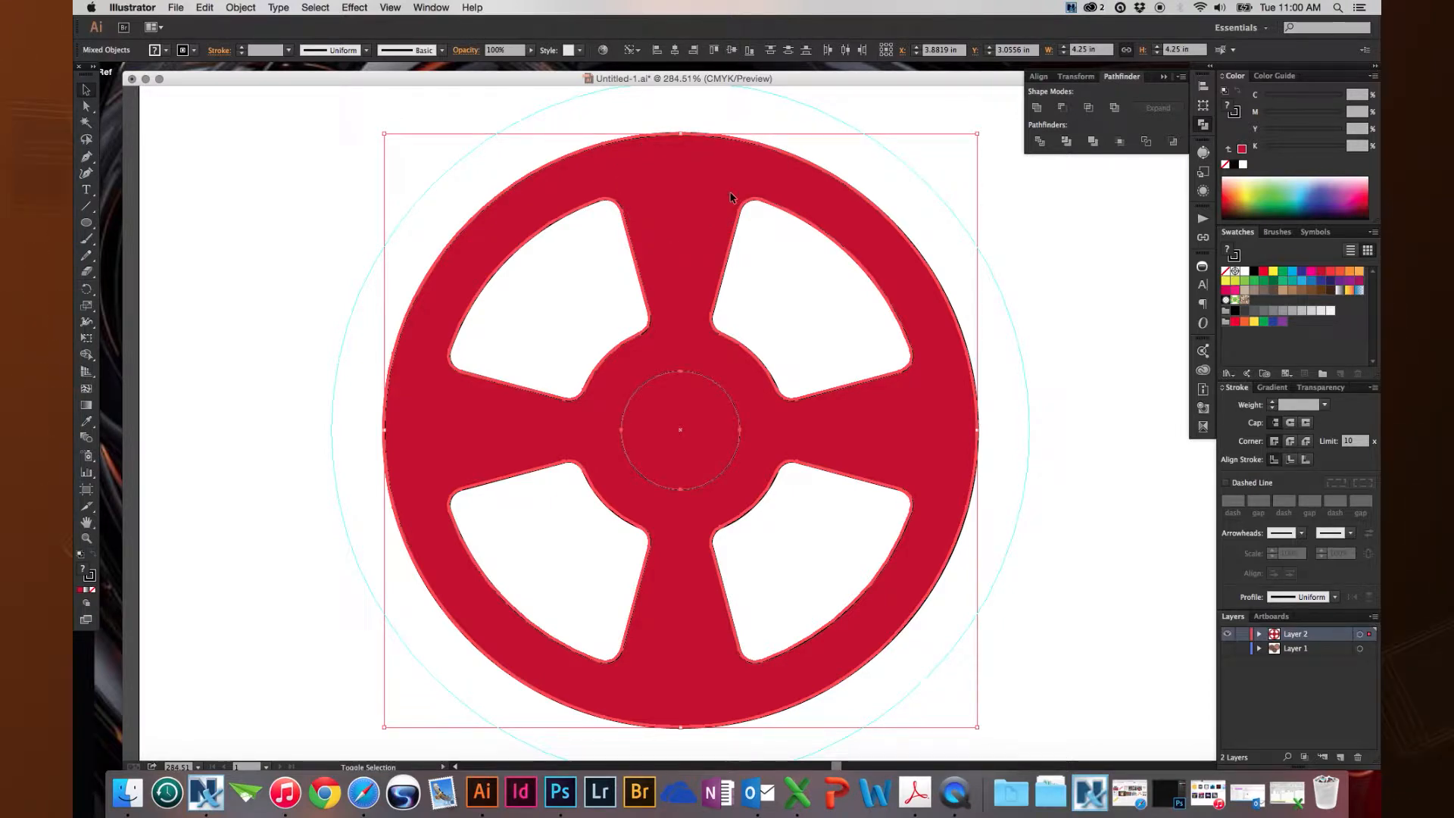
left_click(683, 193, "shift")
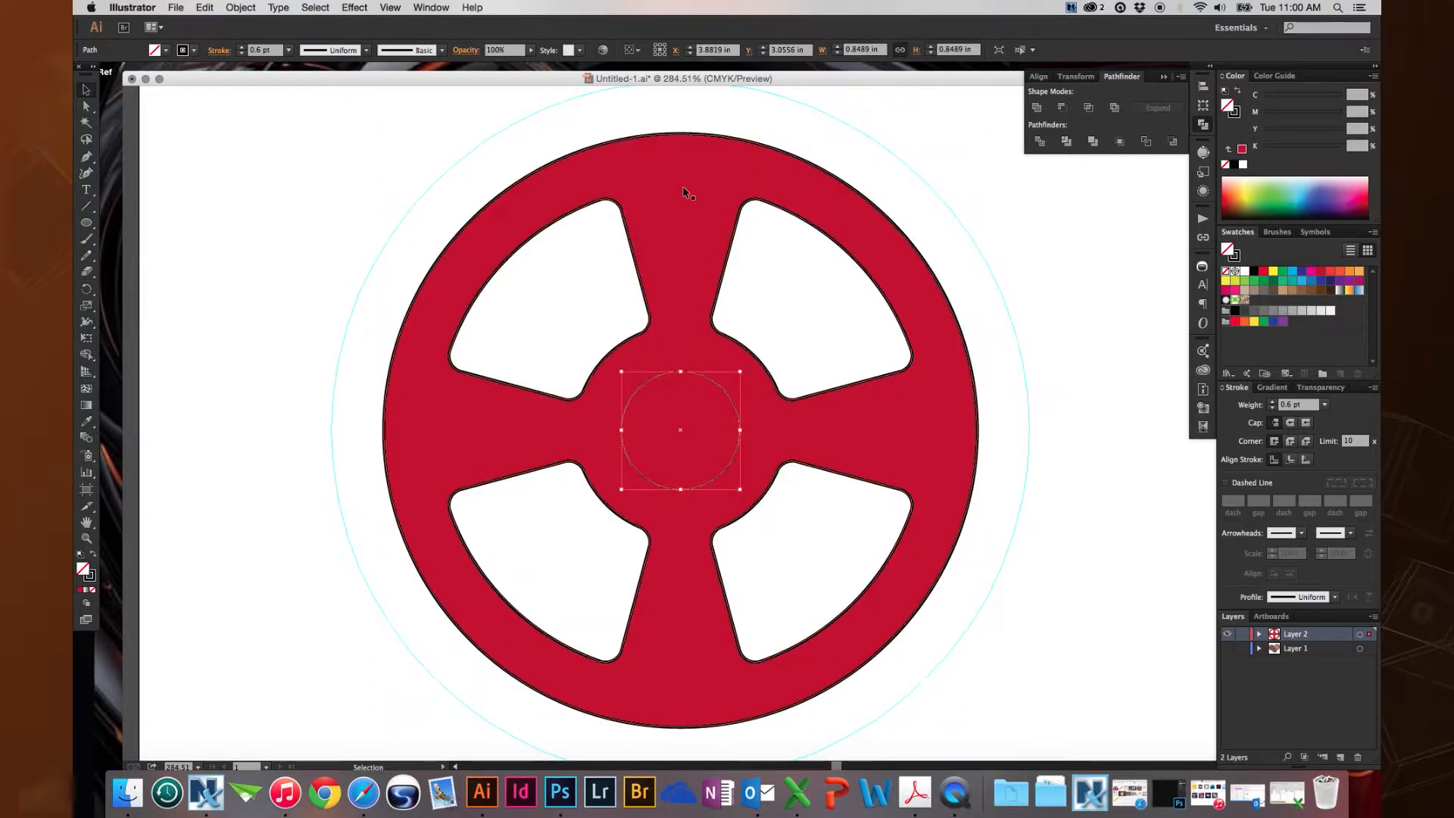
left_click_drag(548, 331, 521, 321)
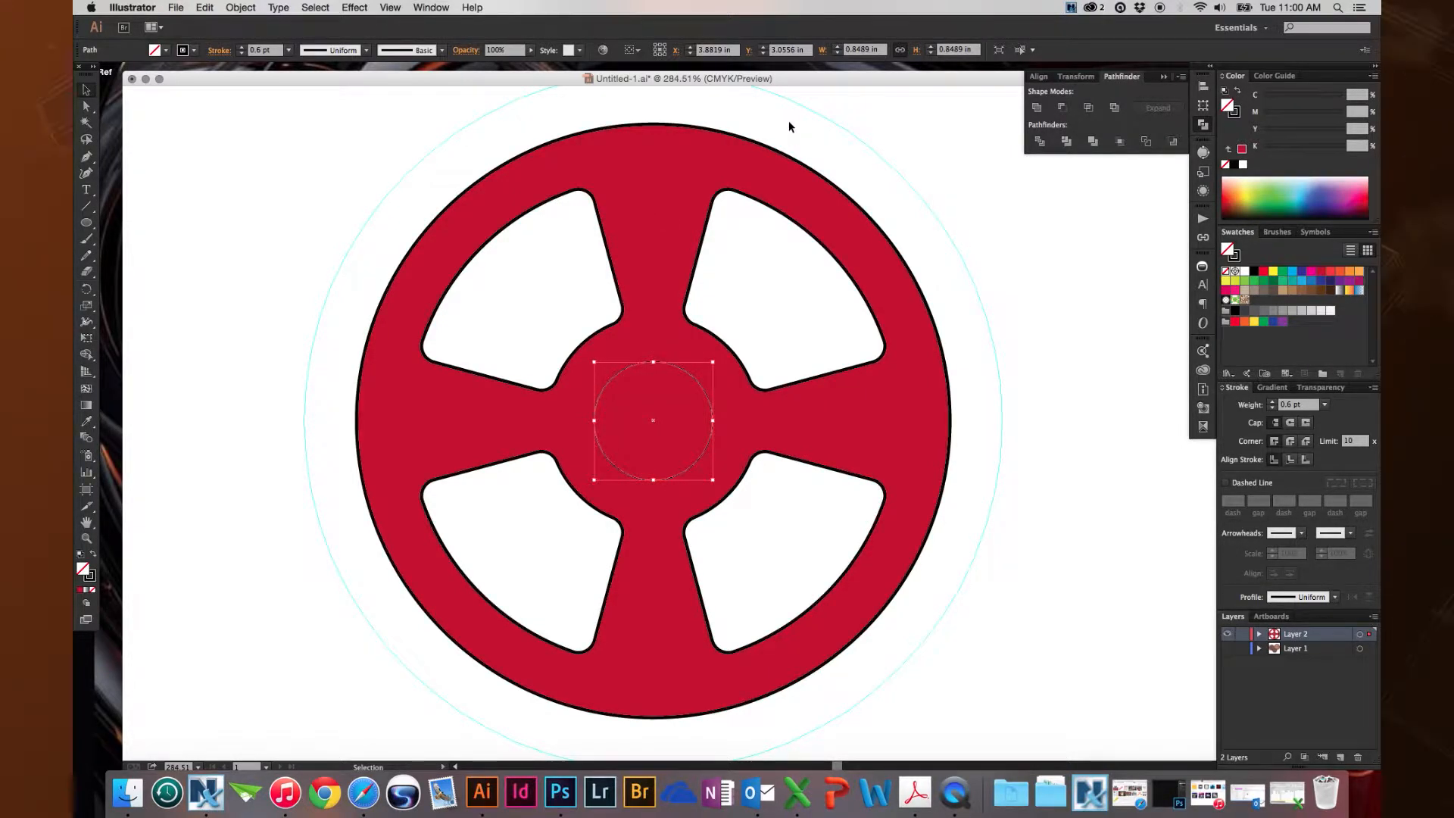
left_click(852, 50)
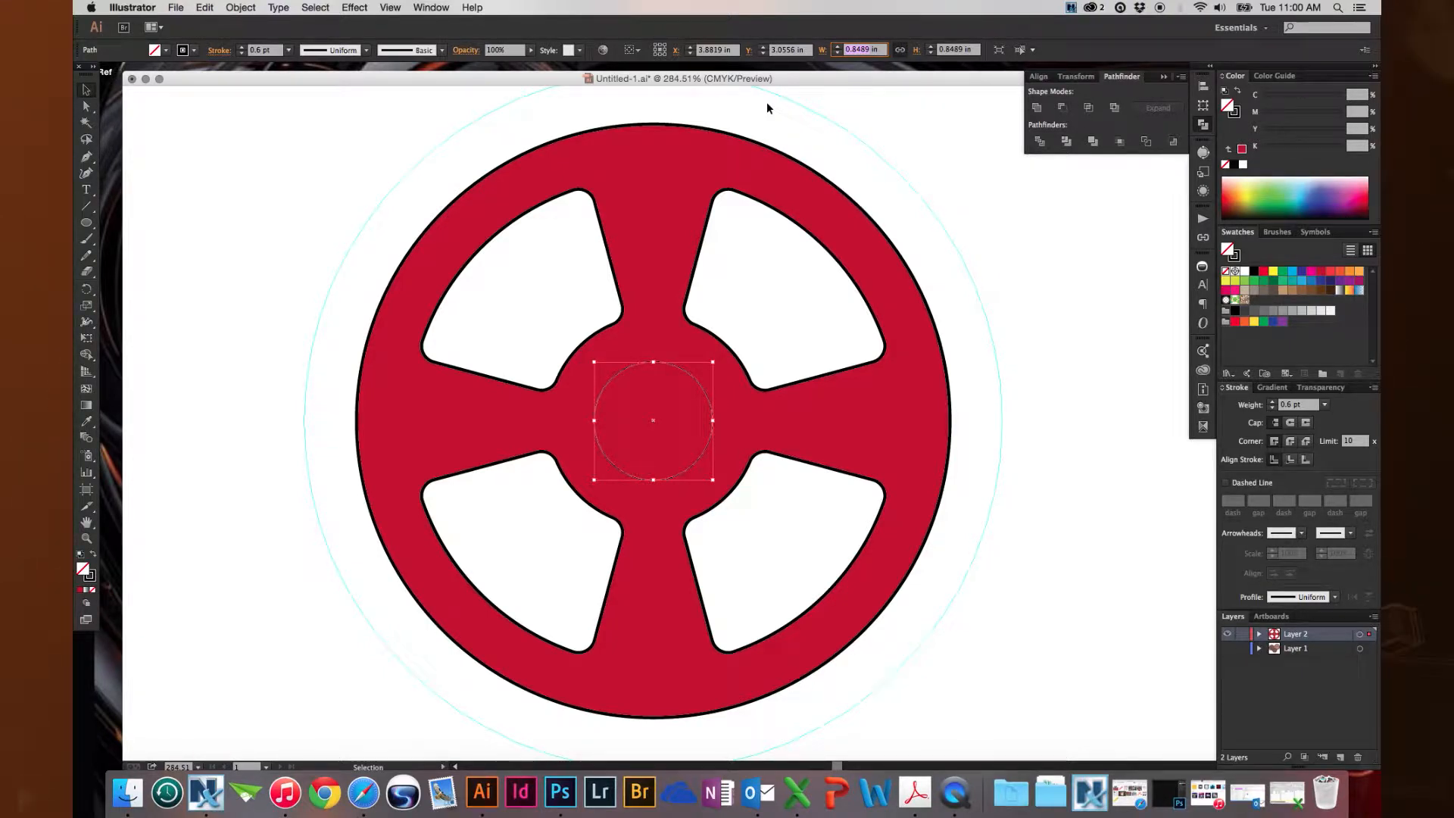
type(".7 in")
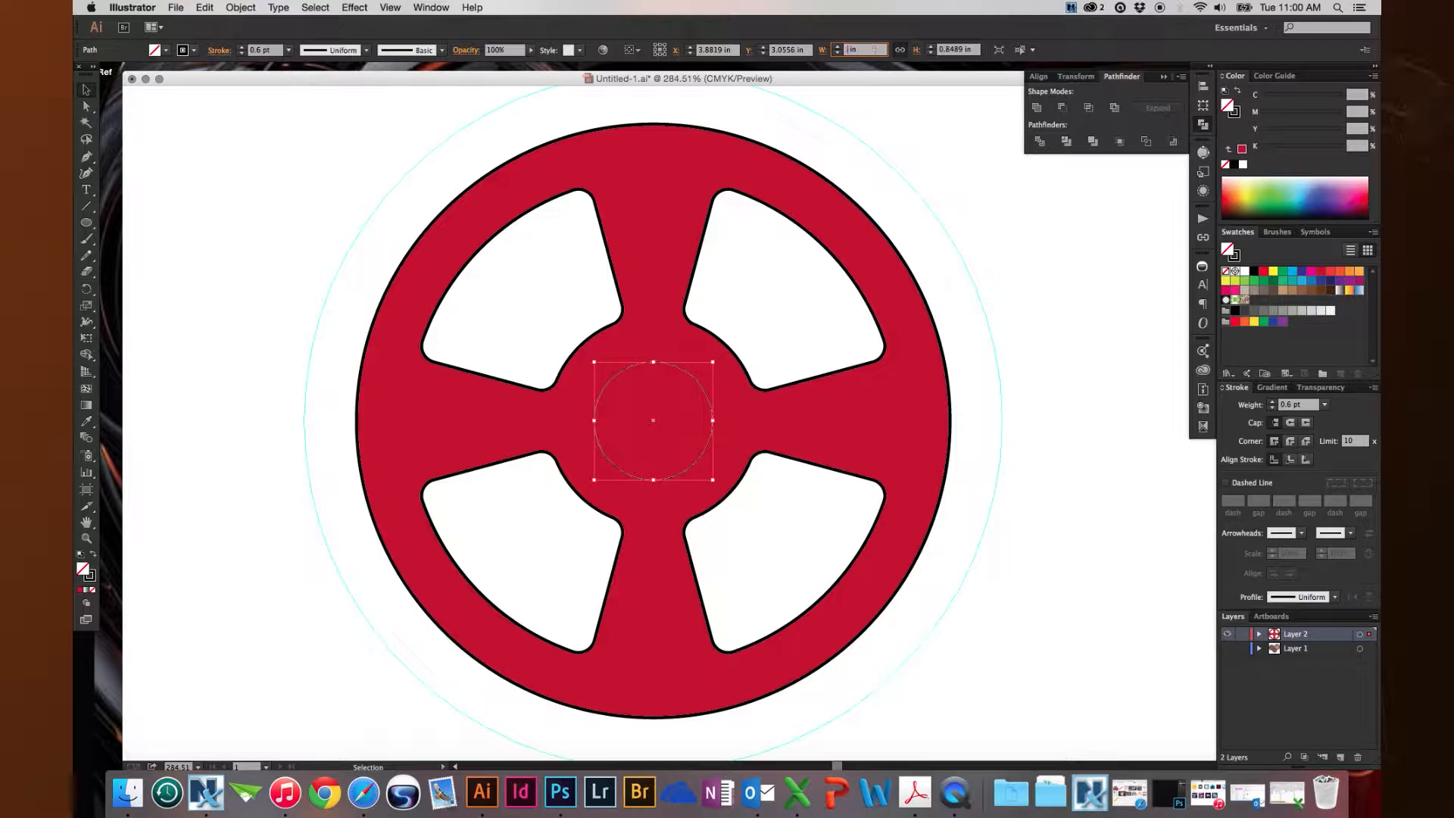
type("5")
key("Tab")
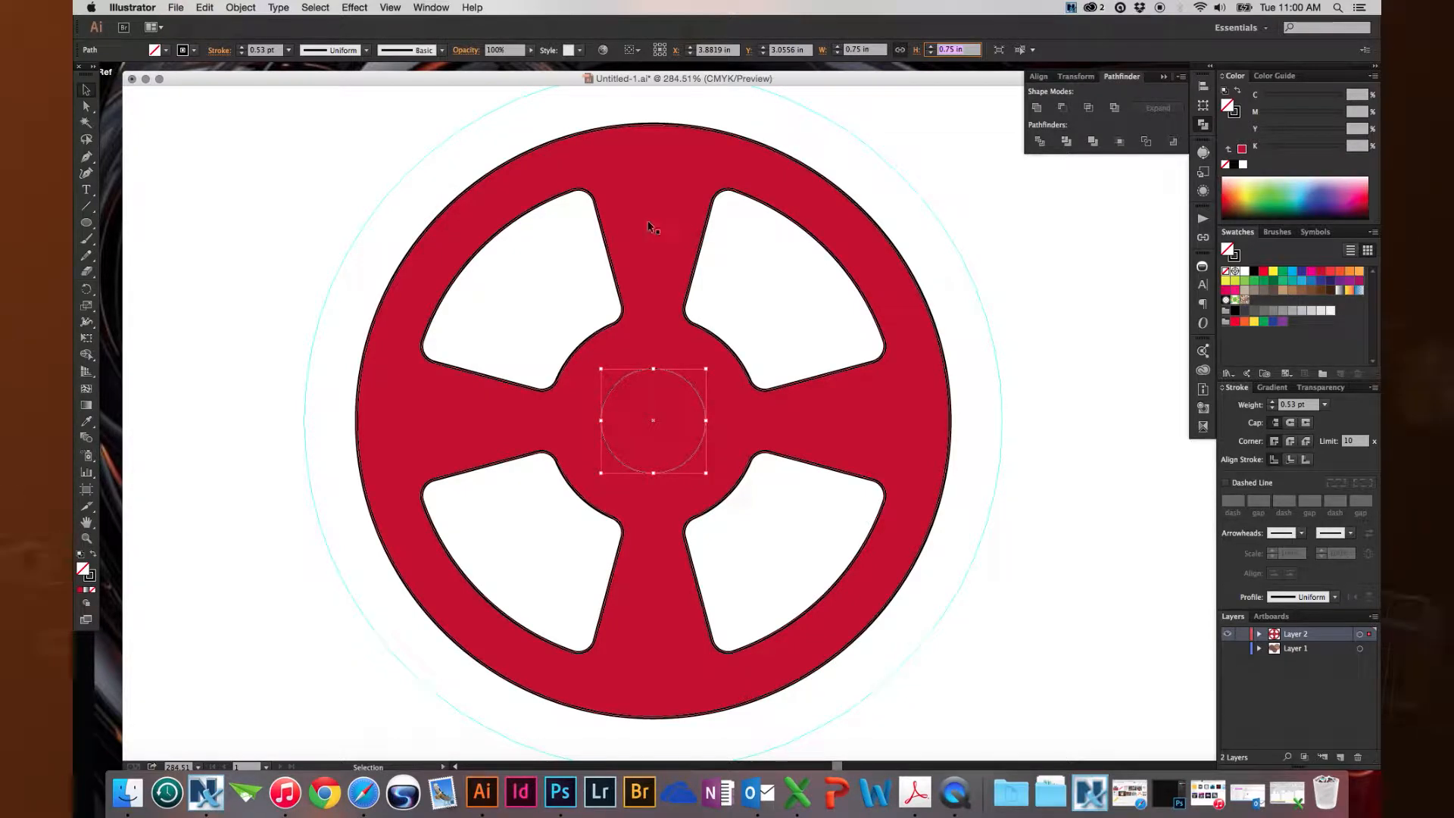
- Select the small circle with the gear and subtract it with Minus Front to cut the centre hole
left_click(638, 406)
left_click_drag(637, 405, 652, 422)
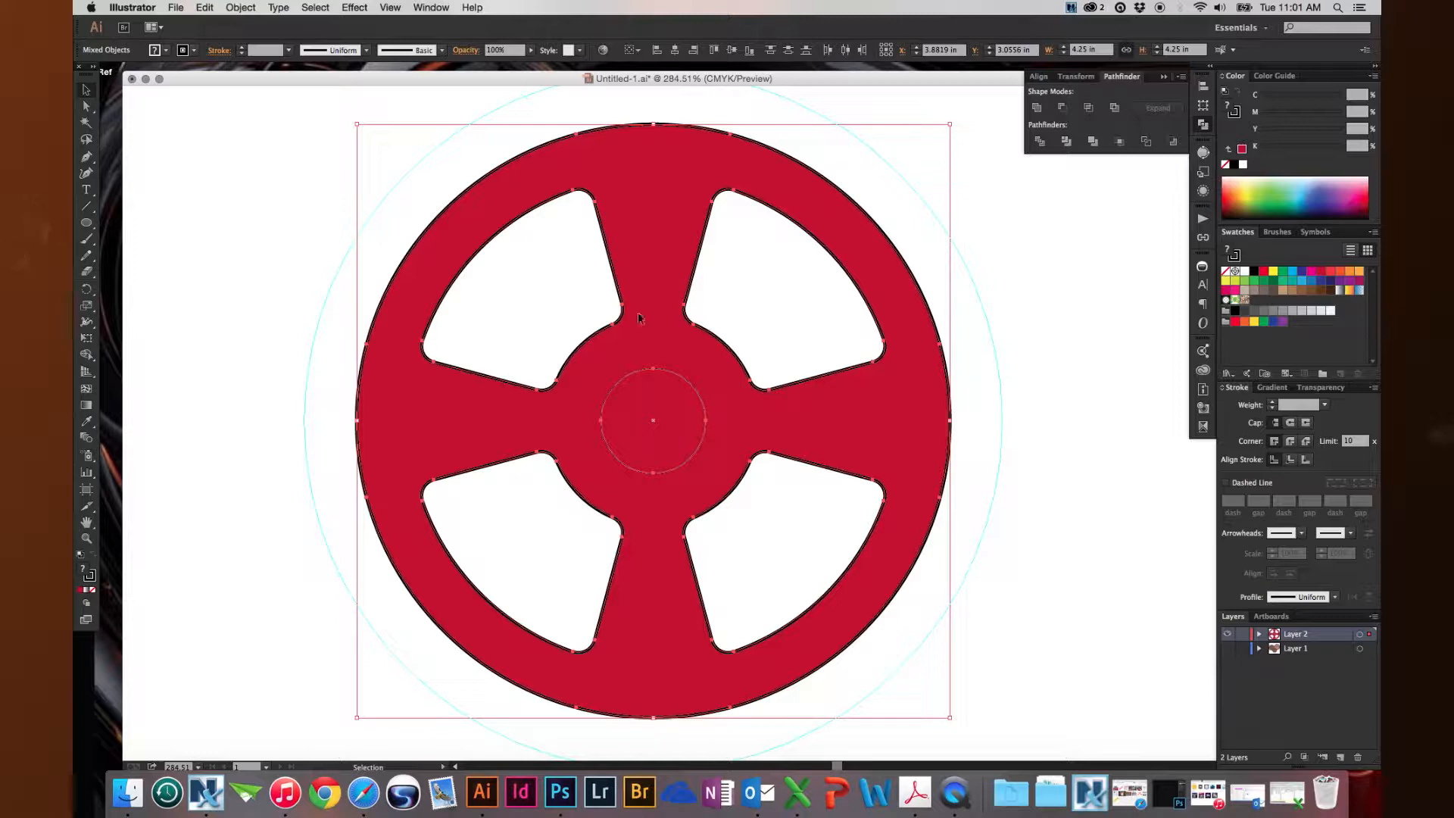
left_click(547, 306)
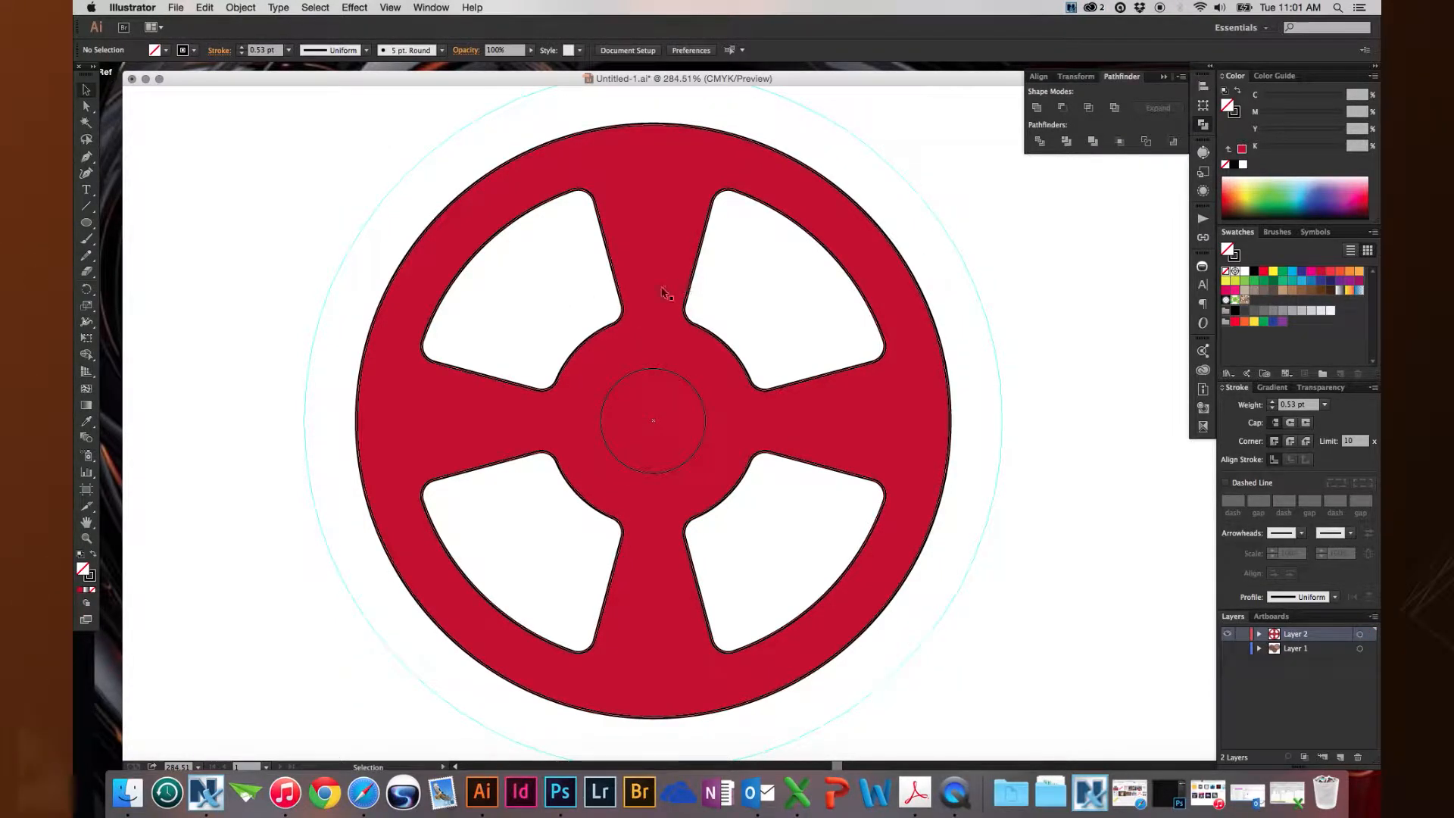
left_click_drag(548, 308, 664, 443)
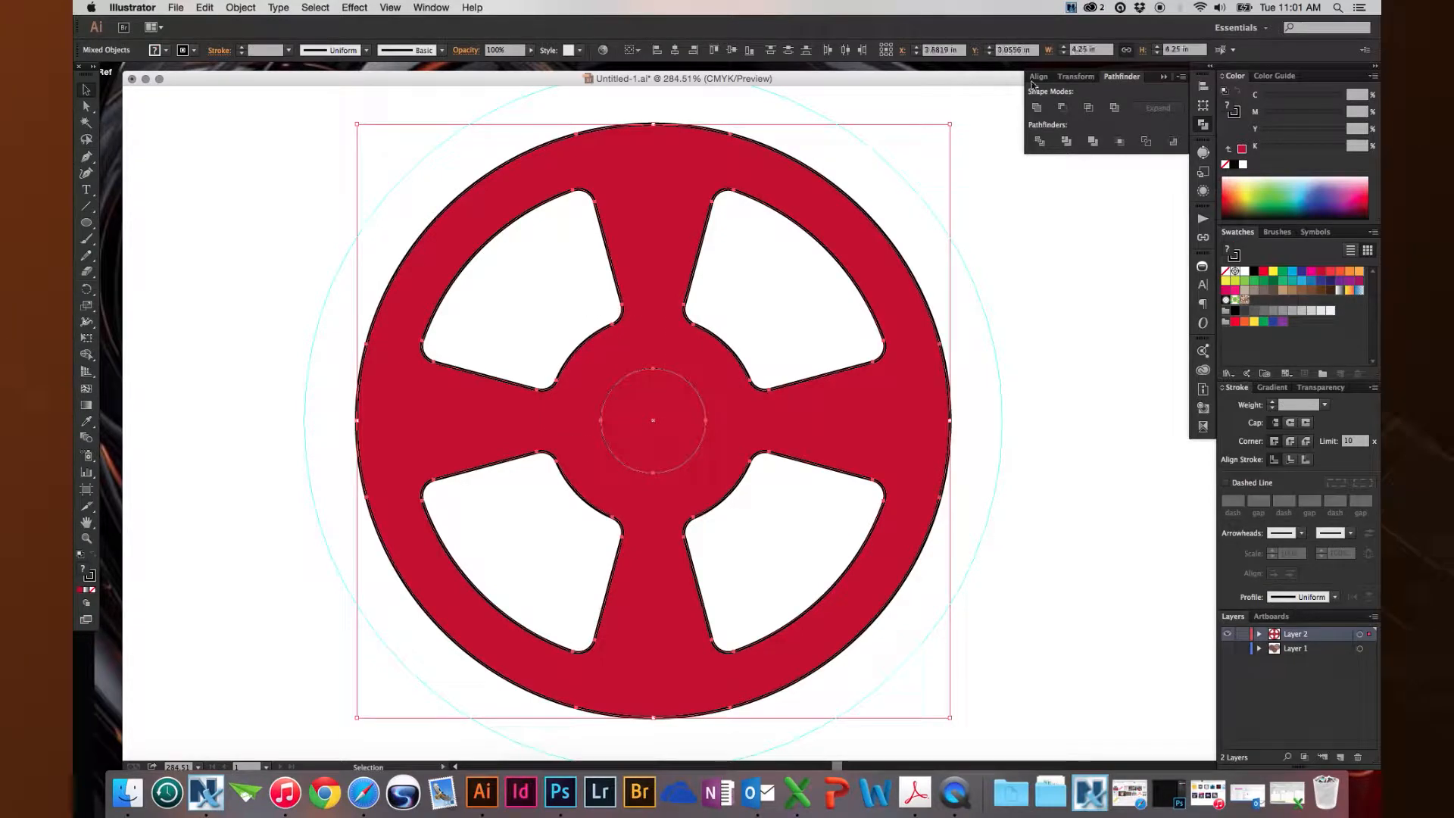
left_click(1063, 108)
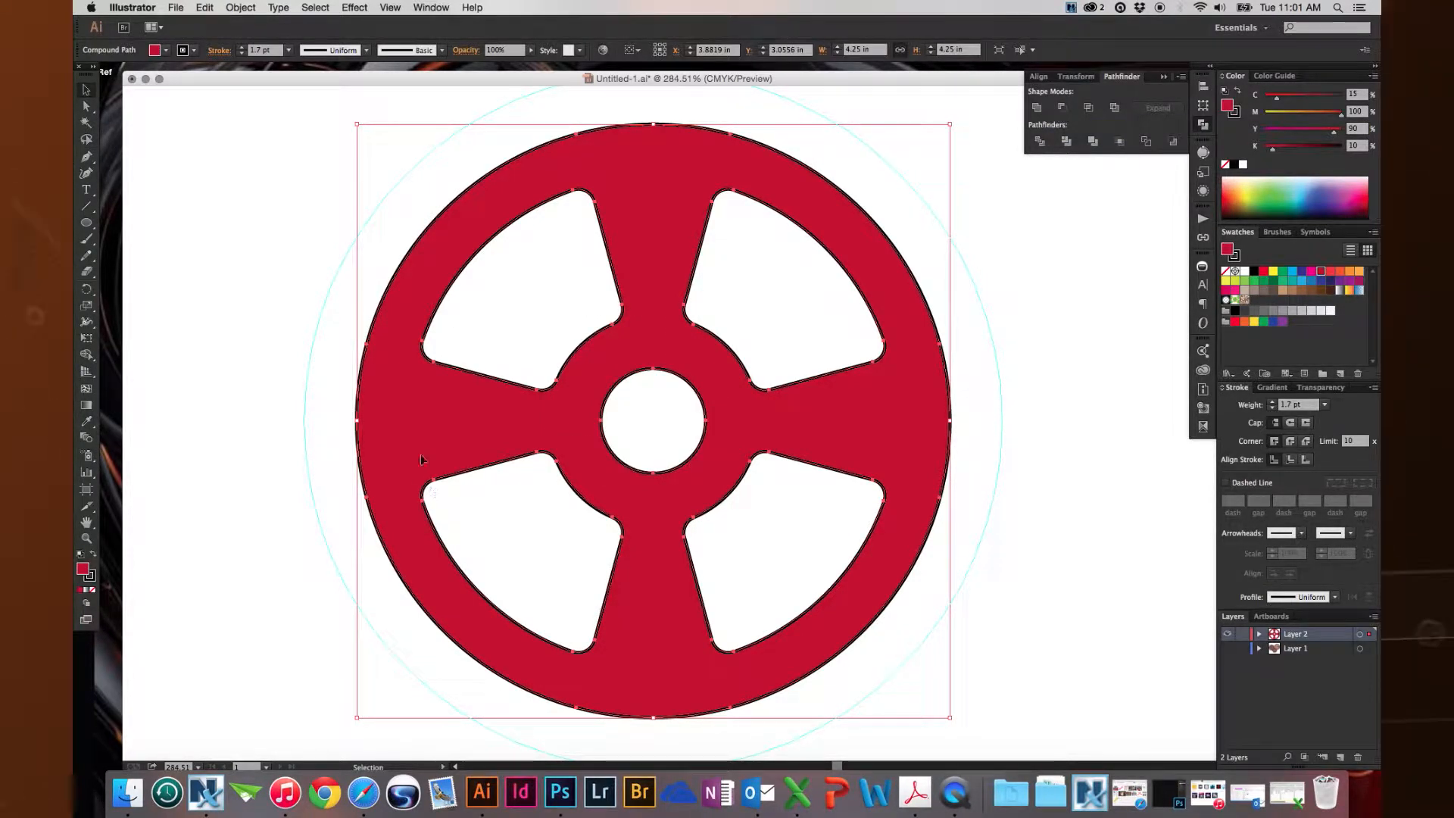
left_click(501, 339)
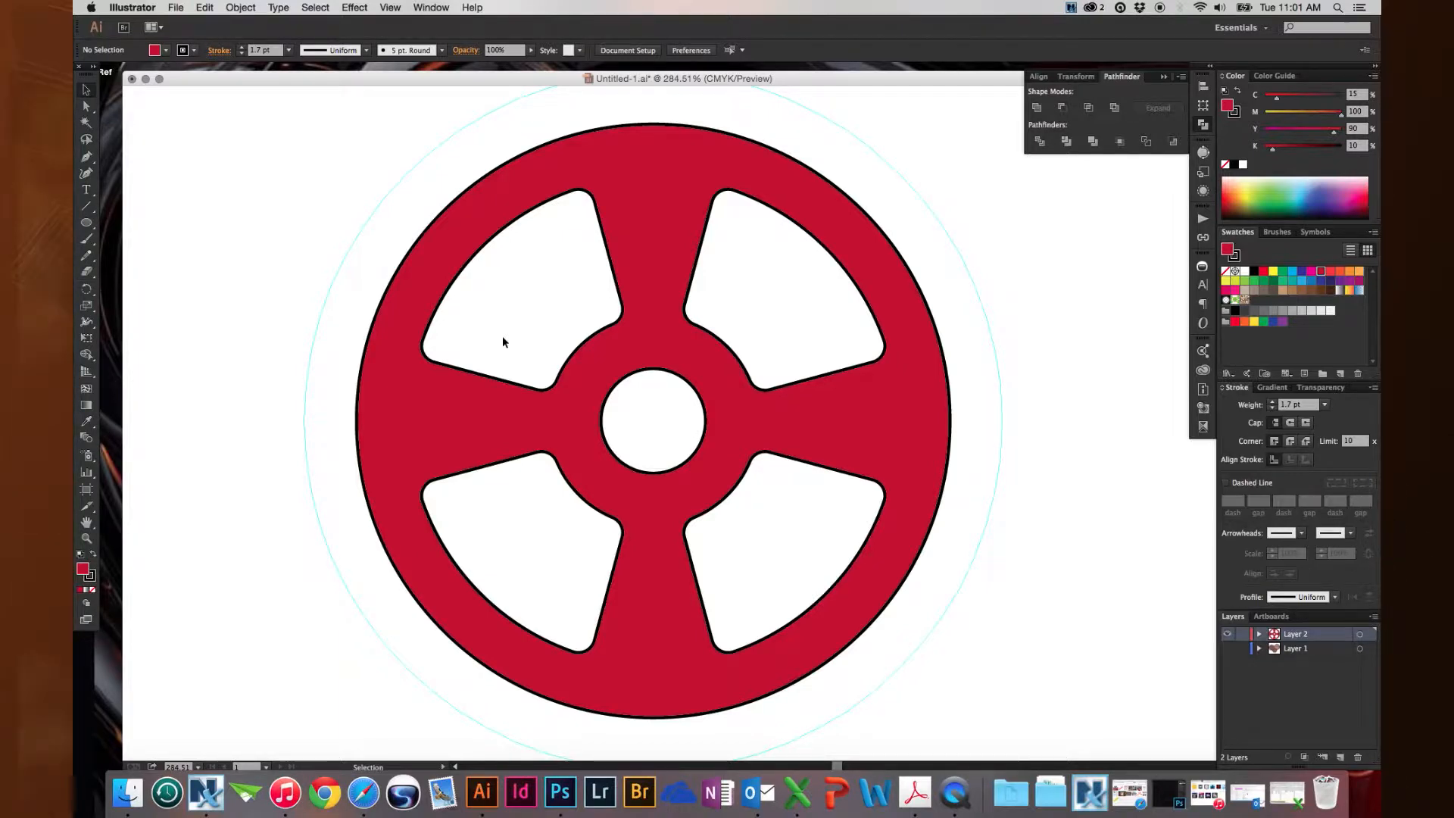
- Add a "0.75 in" text label just below the gear and clear the selection
key("super+z")
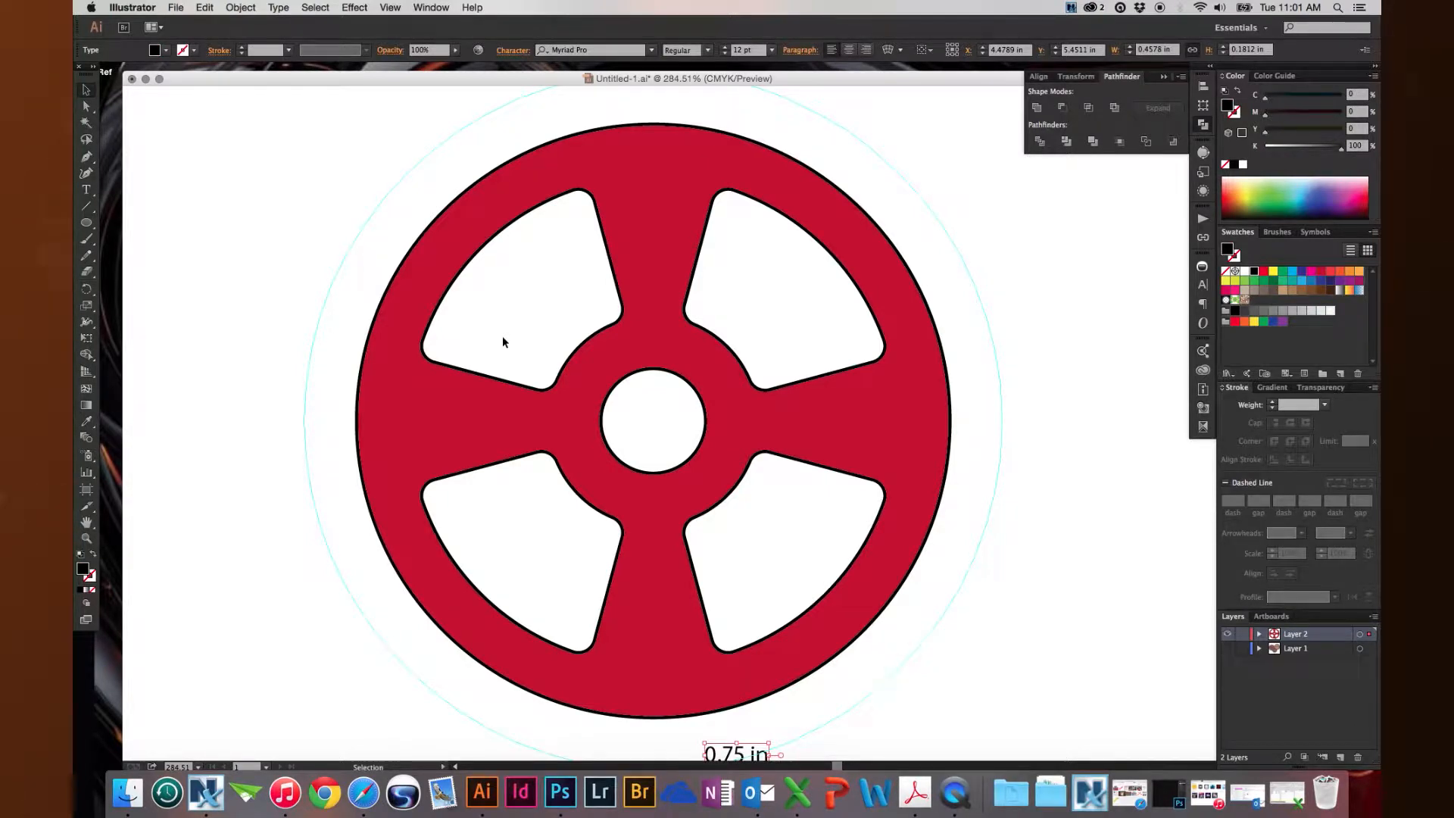
key("a")
left_click(505, 344)
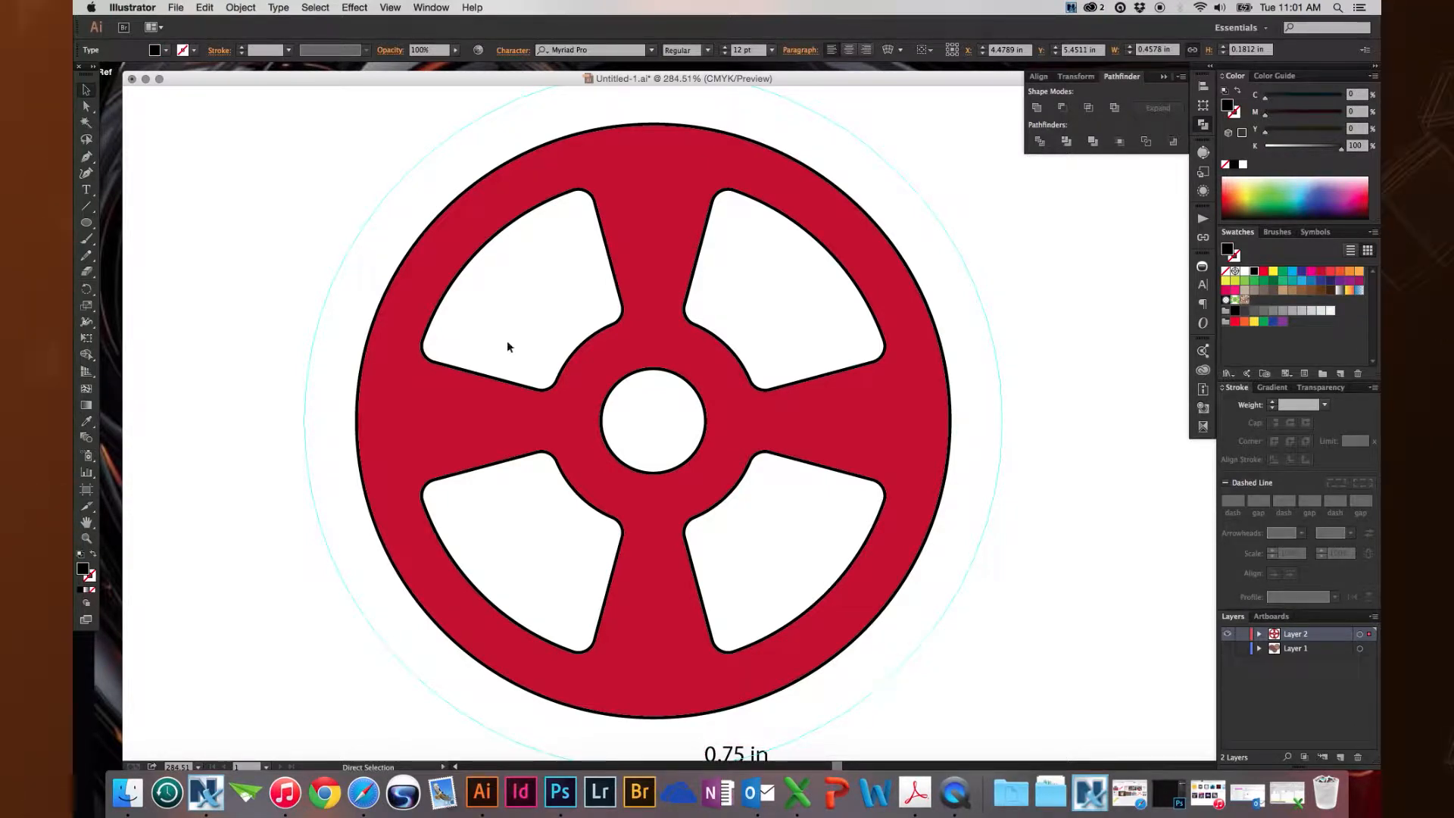
left_click(564, 321)
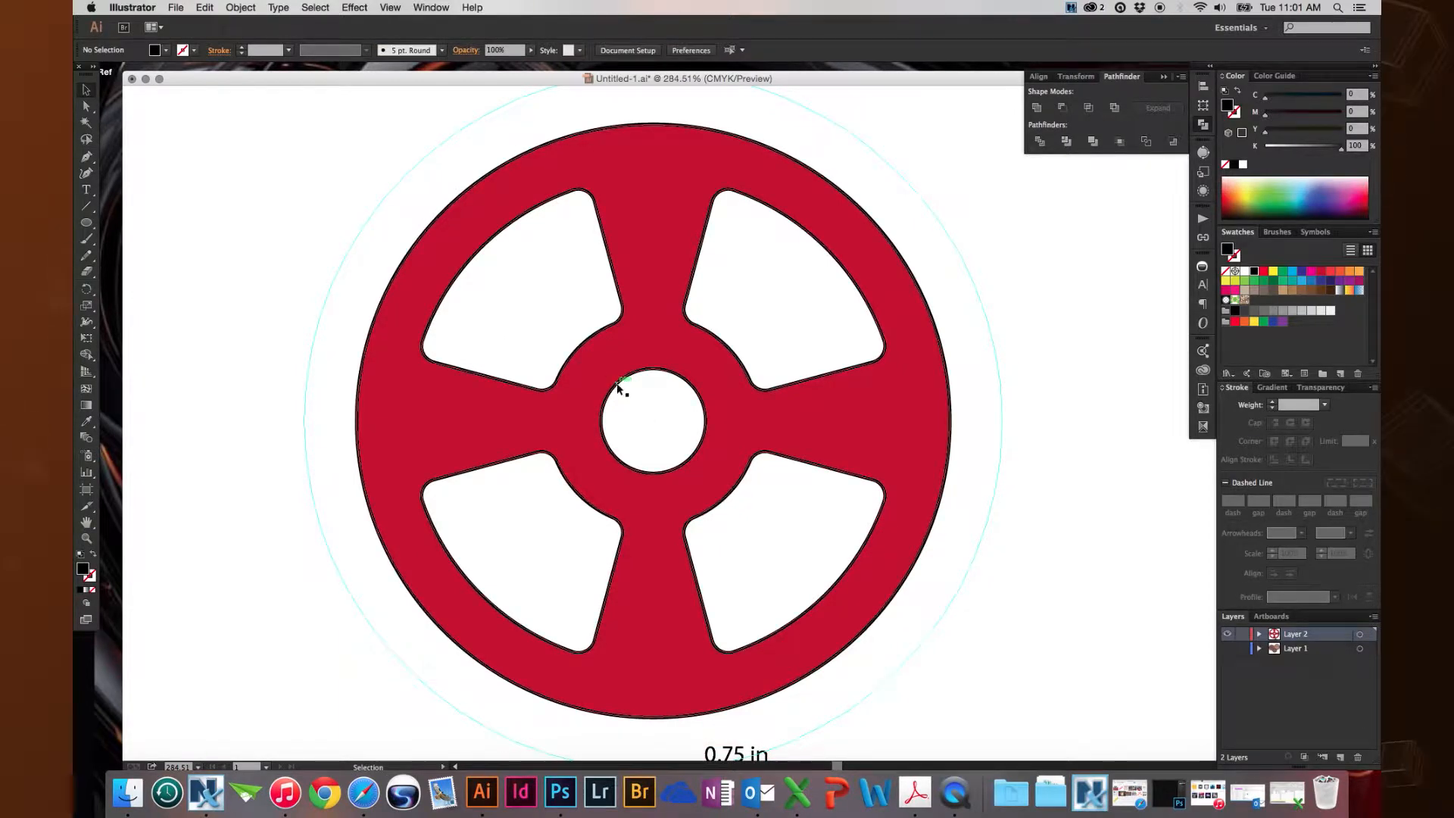
left_click(619, 388)
left_click(533, 289)
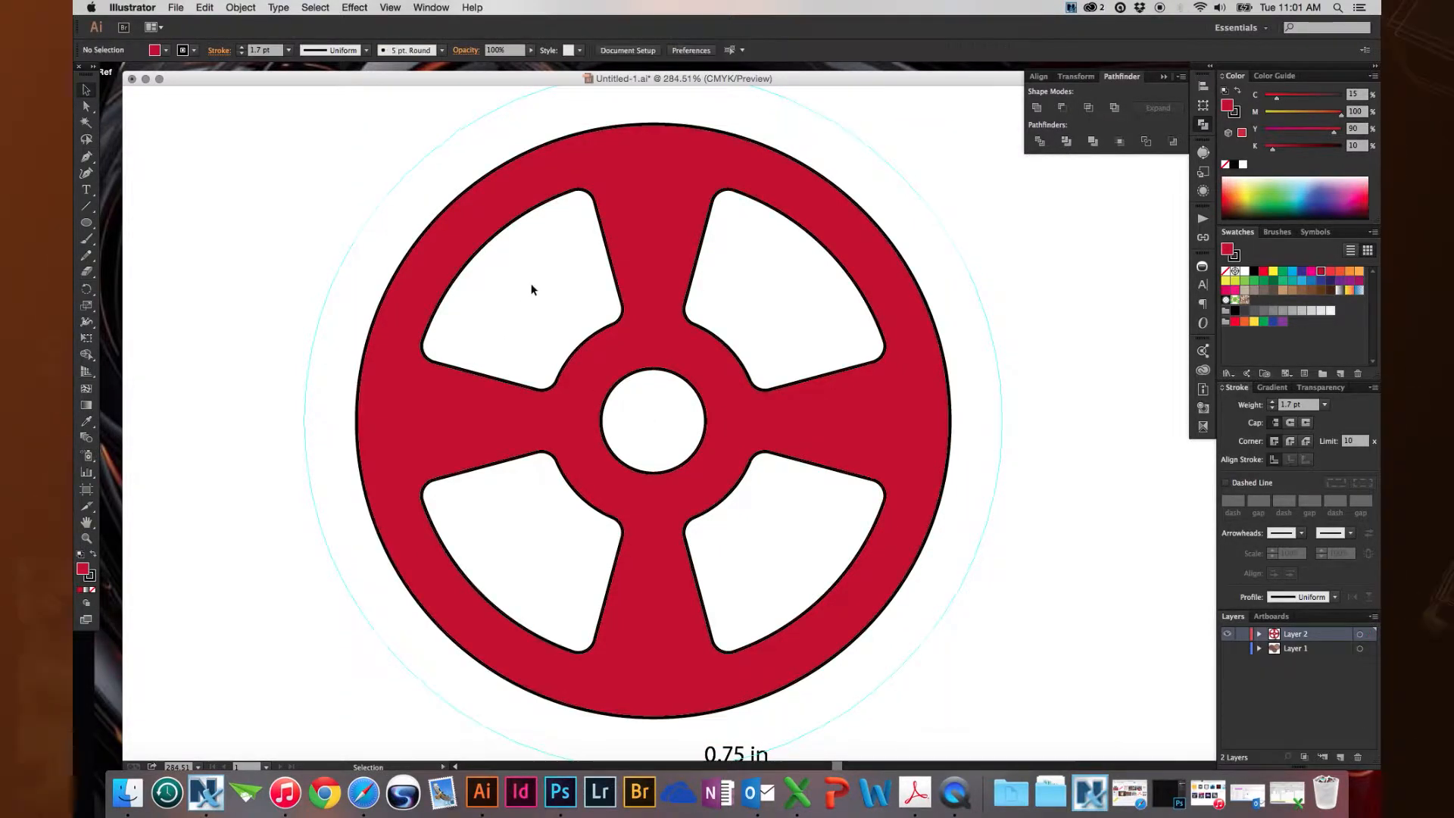
- Draw a vertical line about 0.65 in long across the gear's top edge, on its centre line, and delete it
left_click_drag(561, 293, 549, 333)
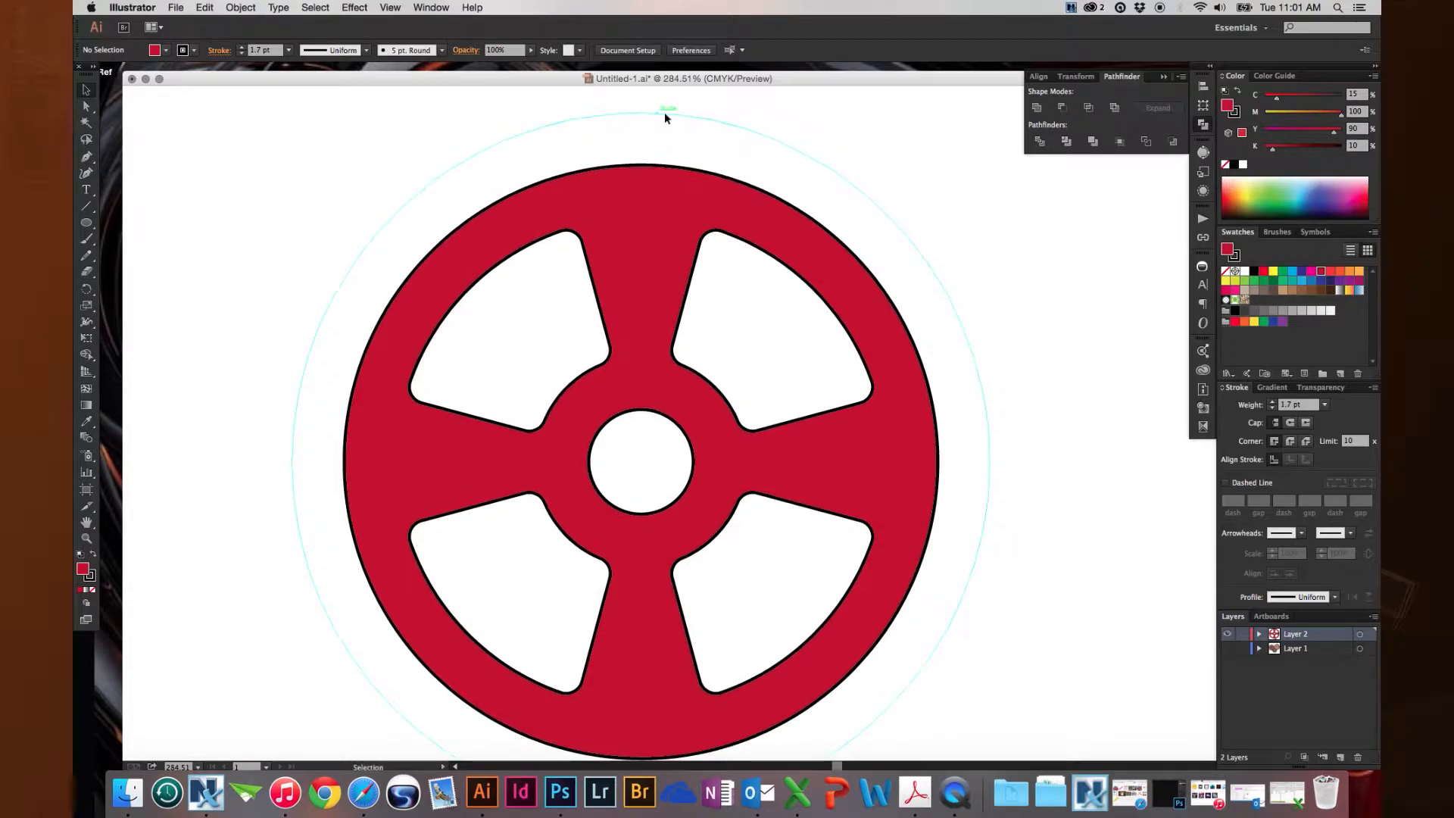
left_click_drag(610, 230, 597, 276)
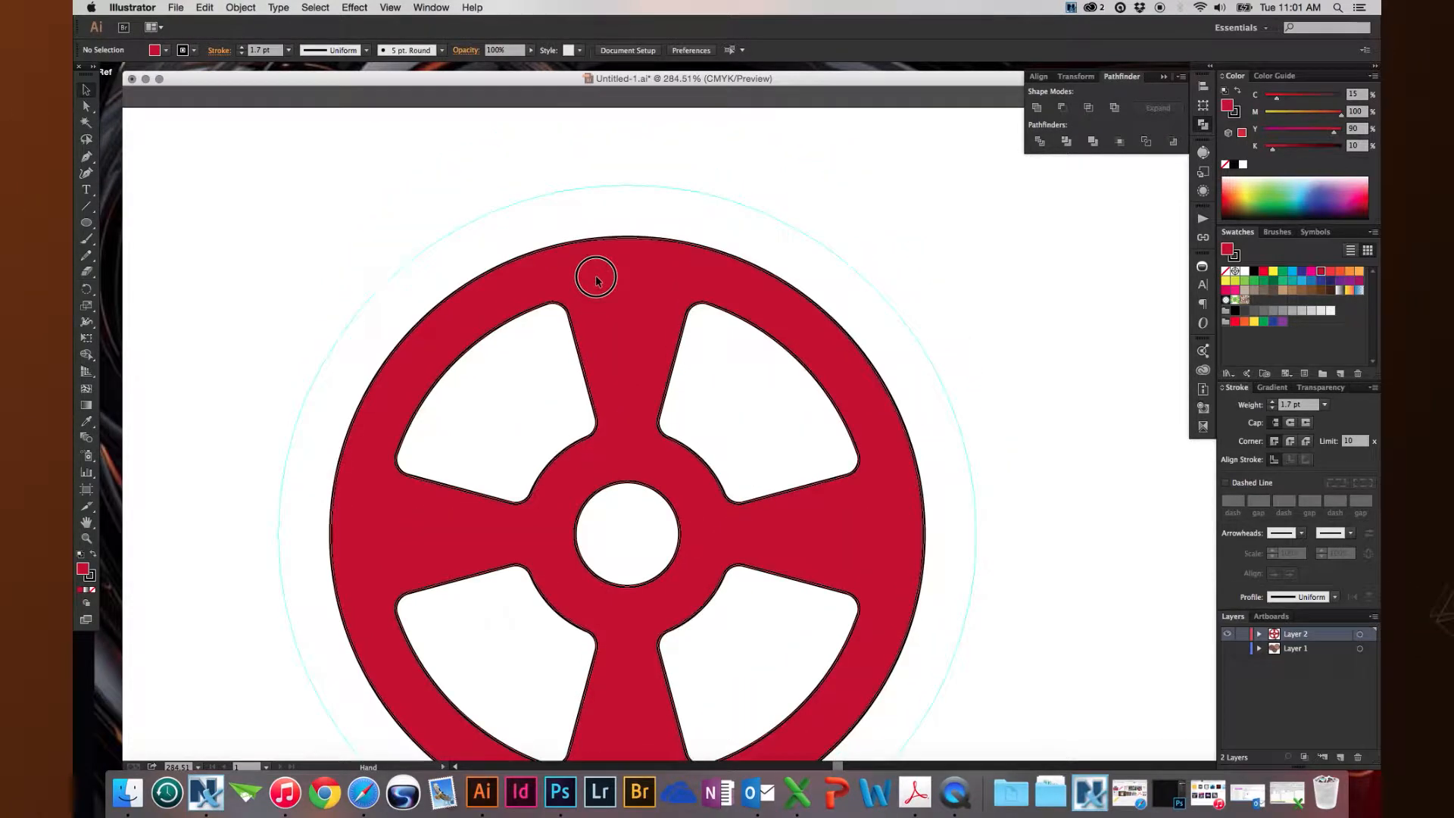
left_click(85, 208)
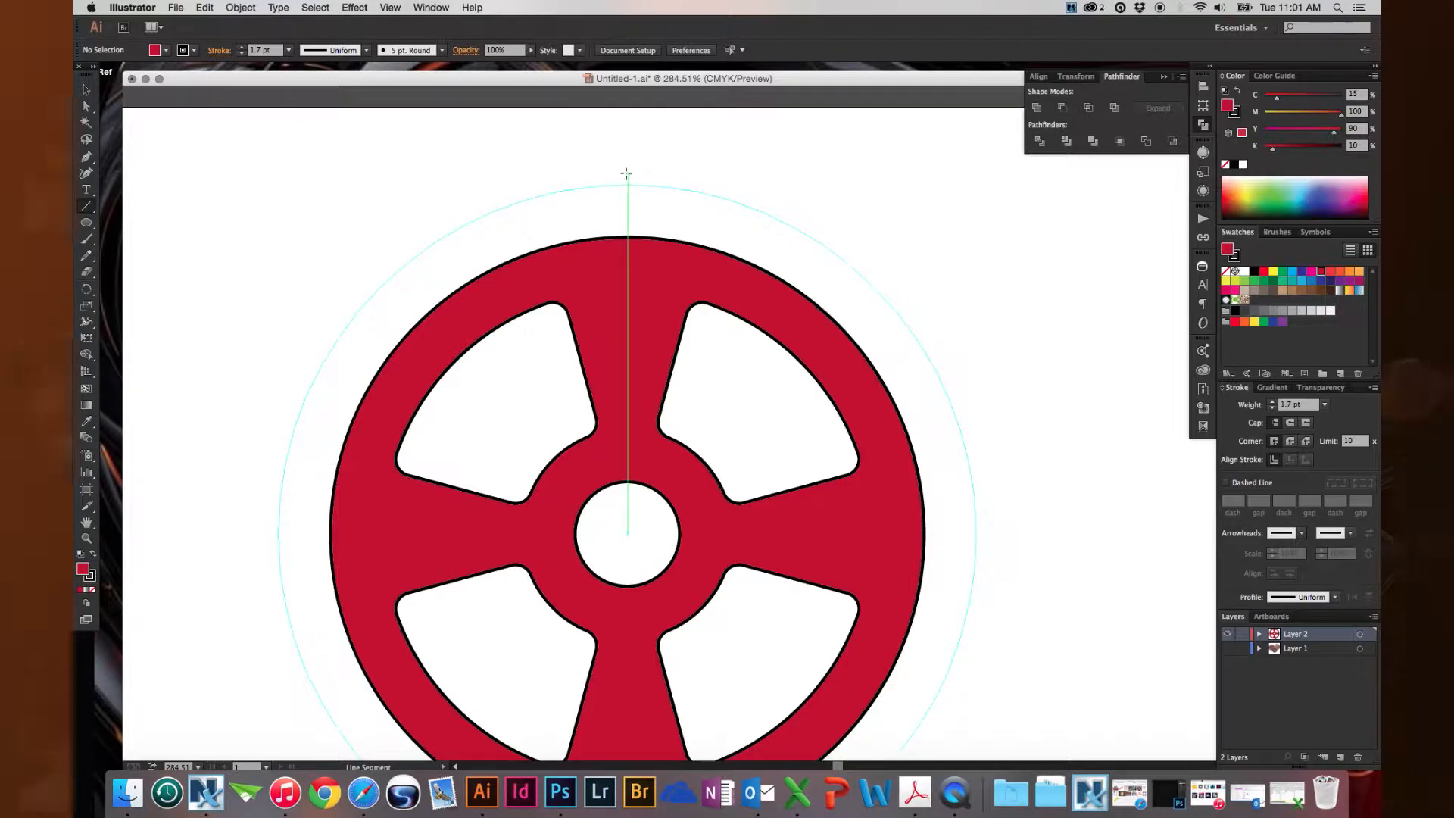
left_click_drag(627, 174, 626, 265)
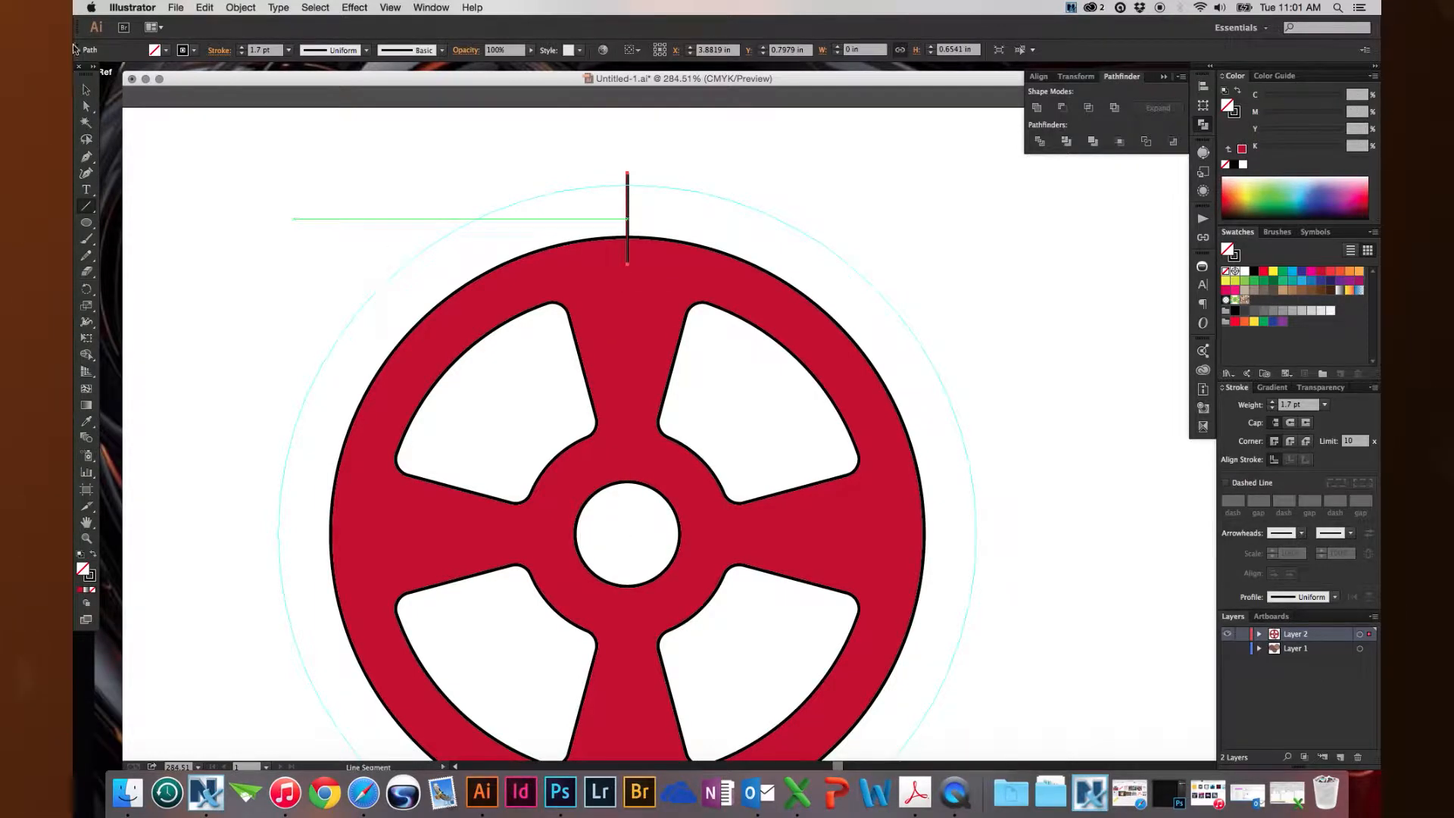
left_click(86, 89)
key("Delete")
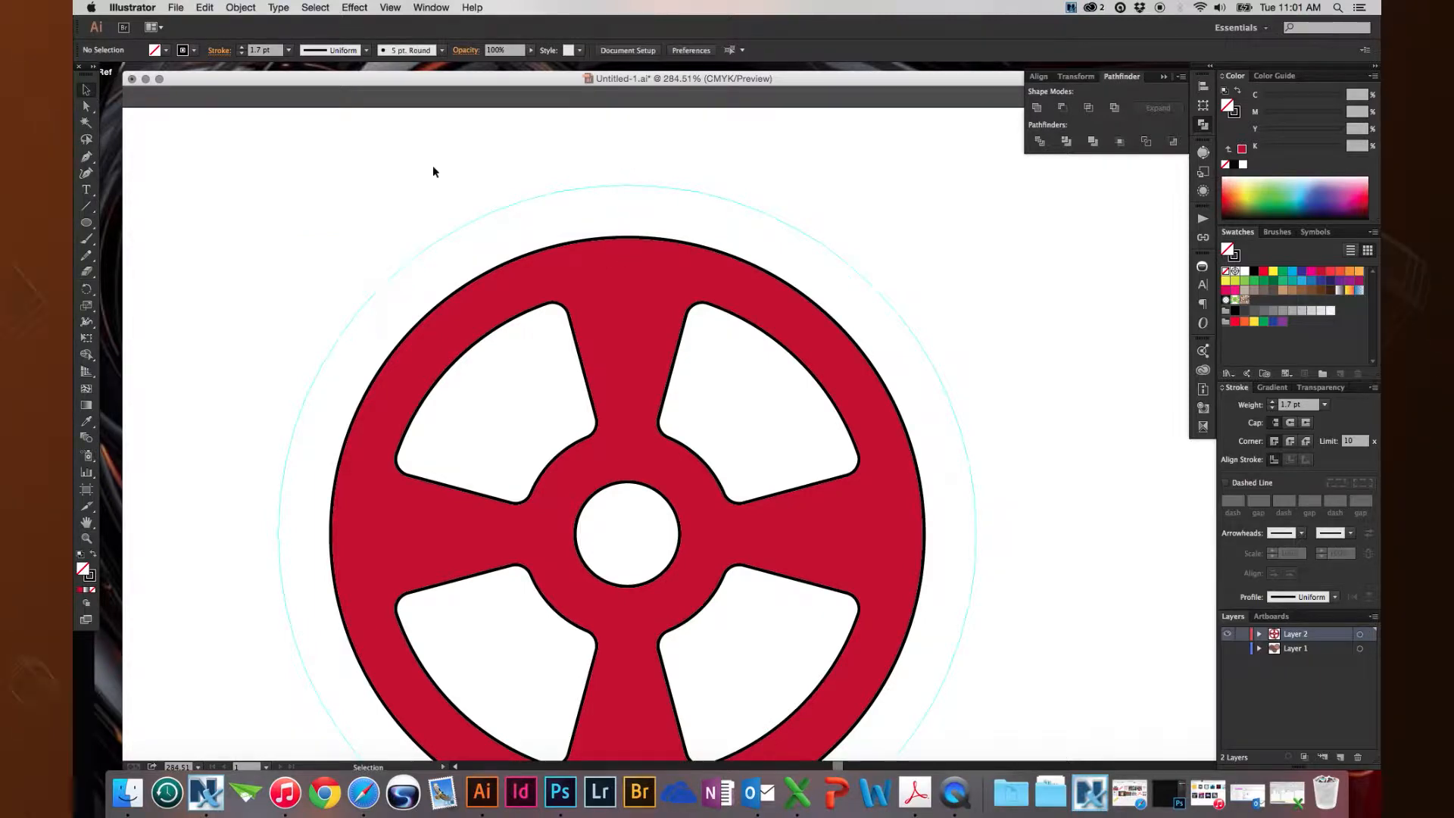
- Draw an unfilled rectangle about 0.65 in wide over the gear's top rim, and lower its top edge to make it about 0.56 in high
left_click(86, 222)
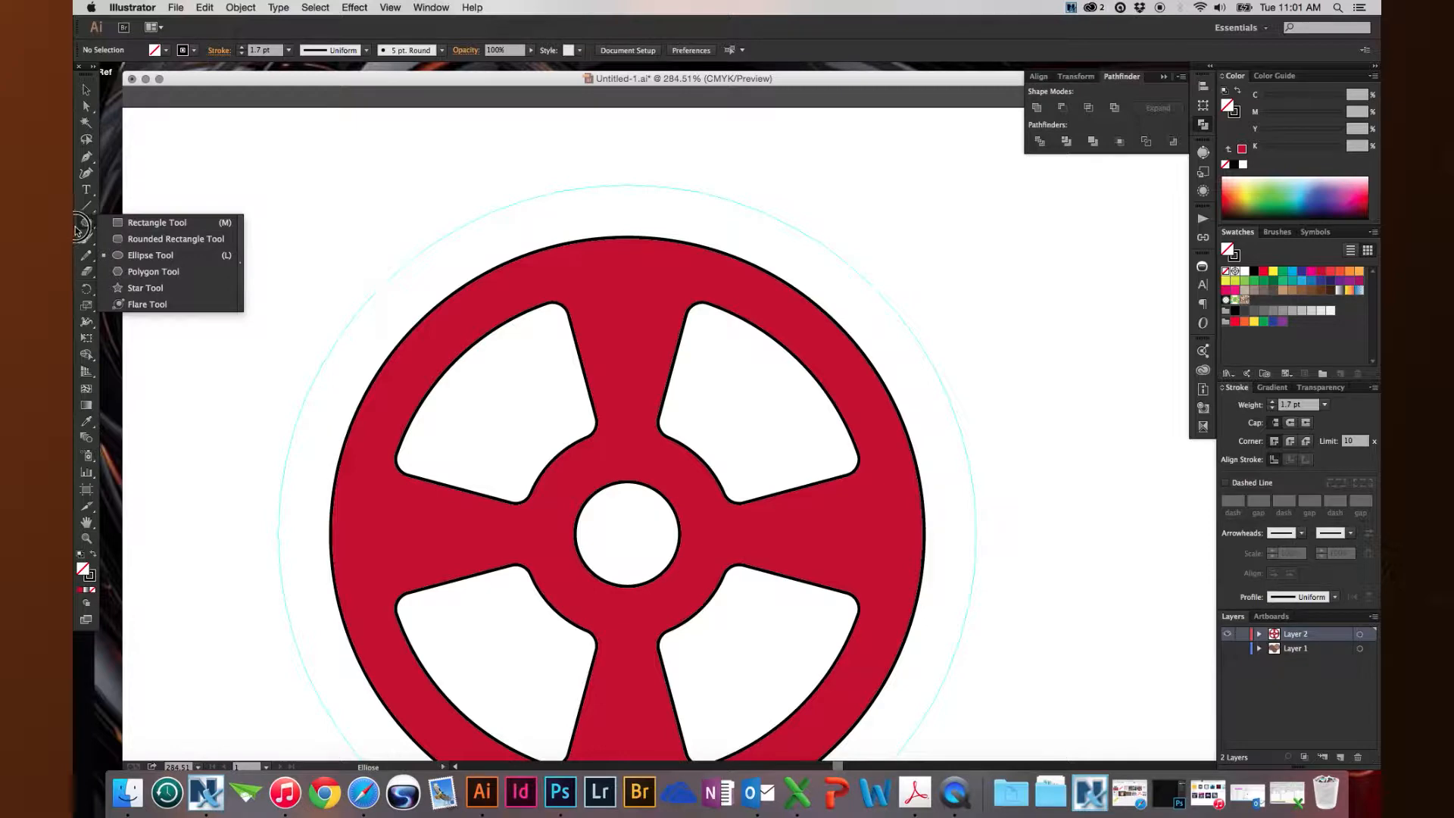
left_click(121, 227)
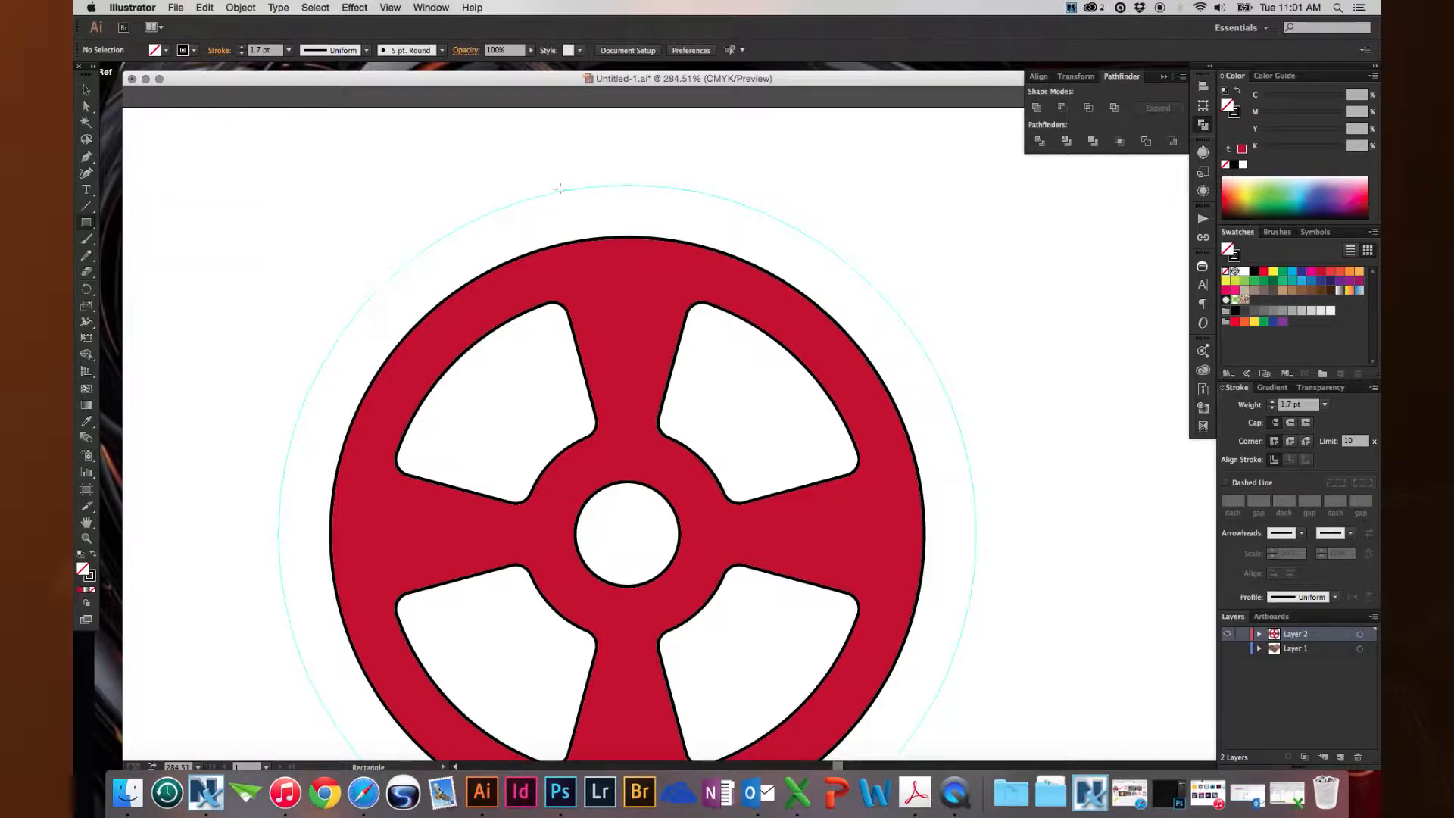
left_click_drag(572, 184, 662, 265)
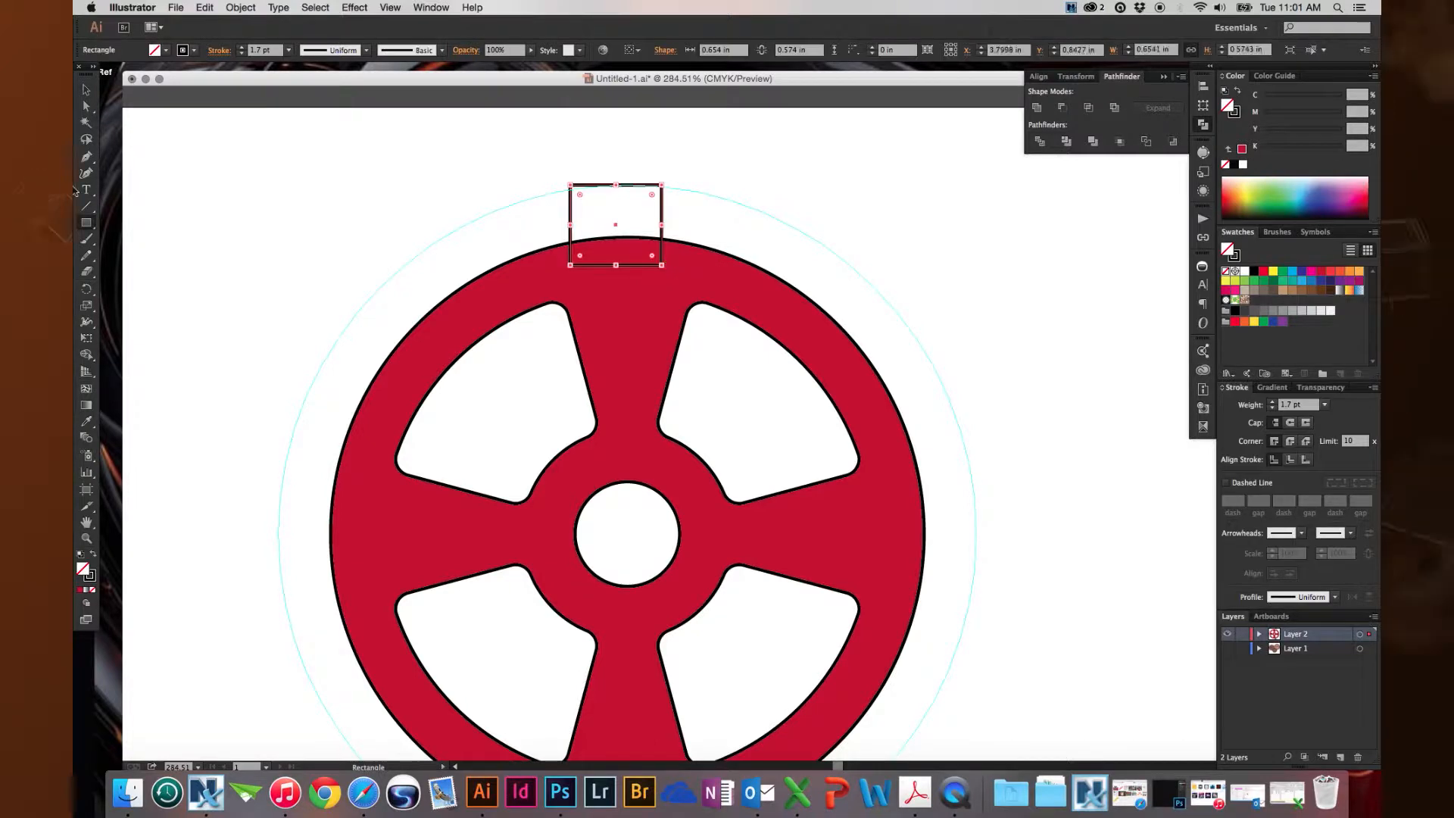
key("z")
left_click_drag(529, 175, 718, 333)
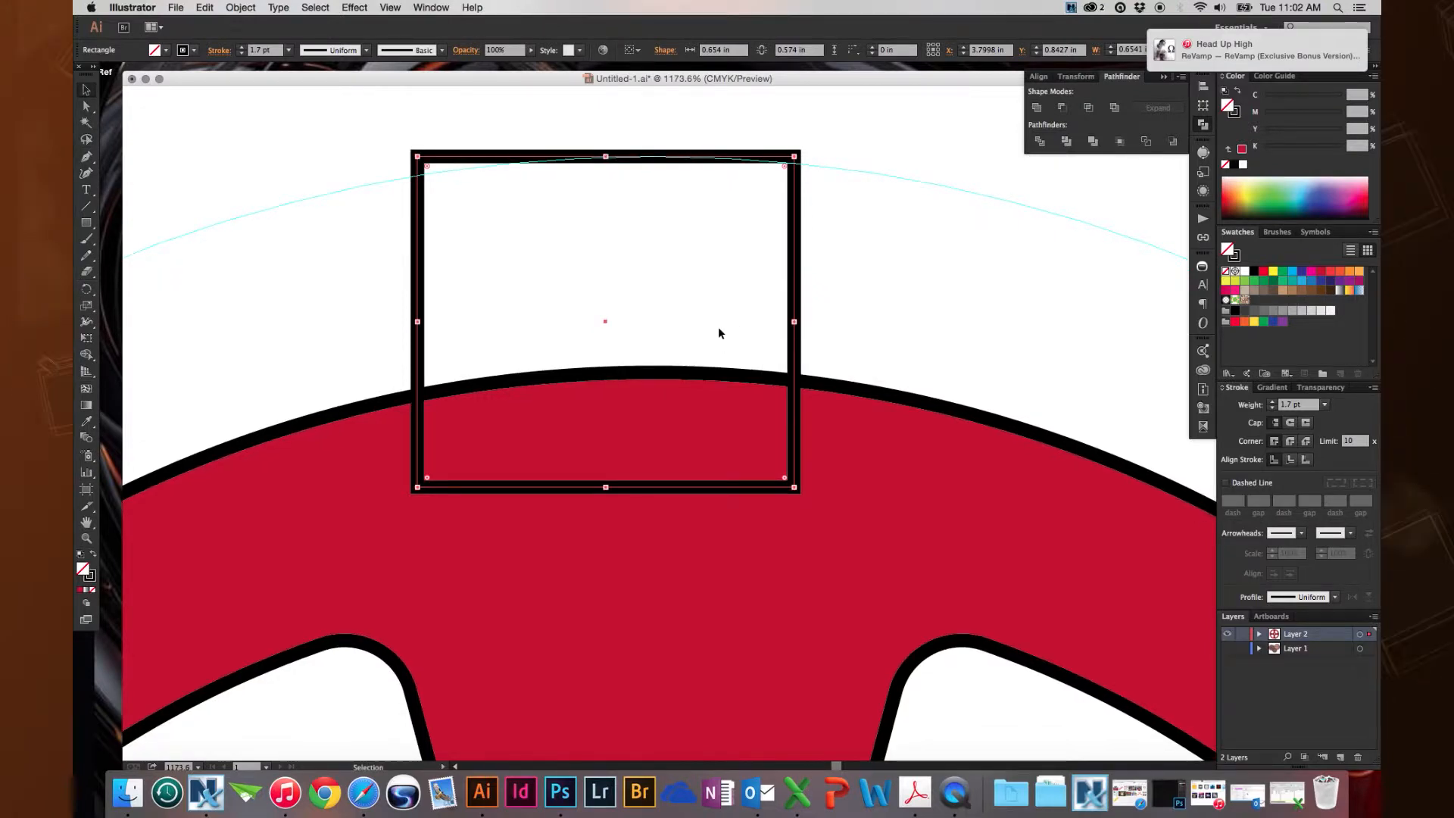
key("v")
left_click_drag(606, 157, 606, 163)
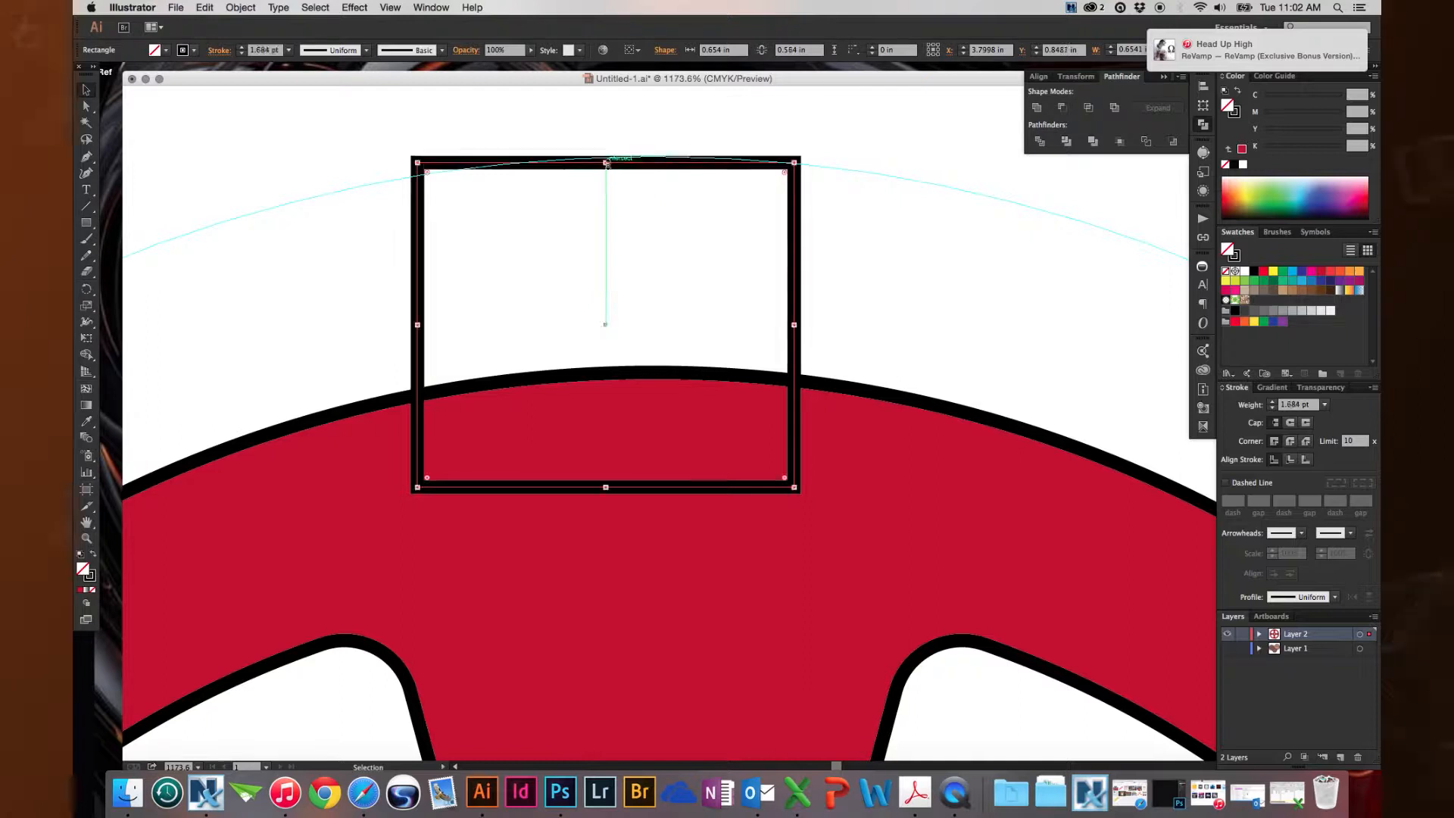
- Set the rectangle's width to 0.5 in with proportions constrained
left_click(1057, 51)
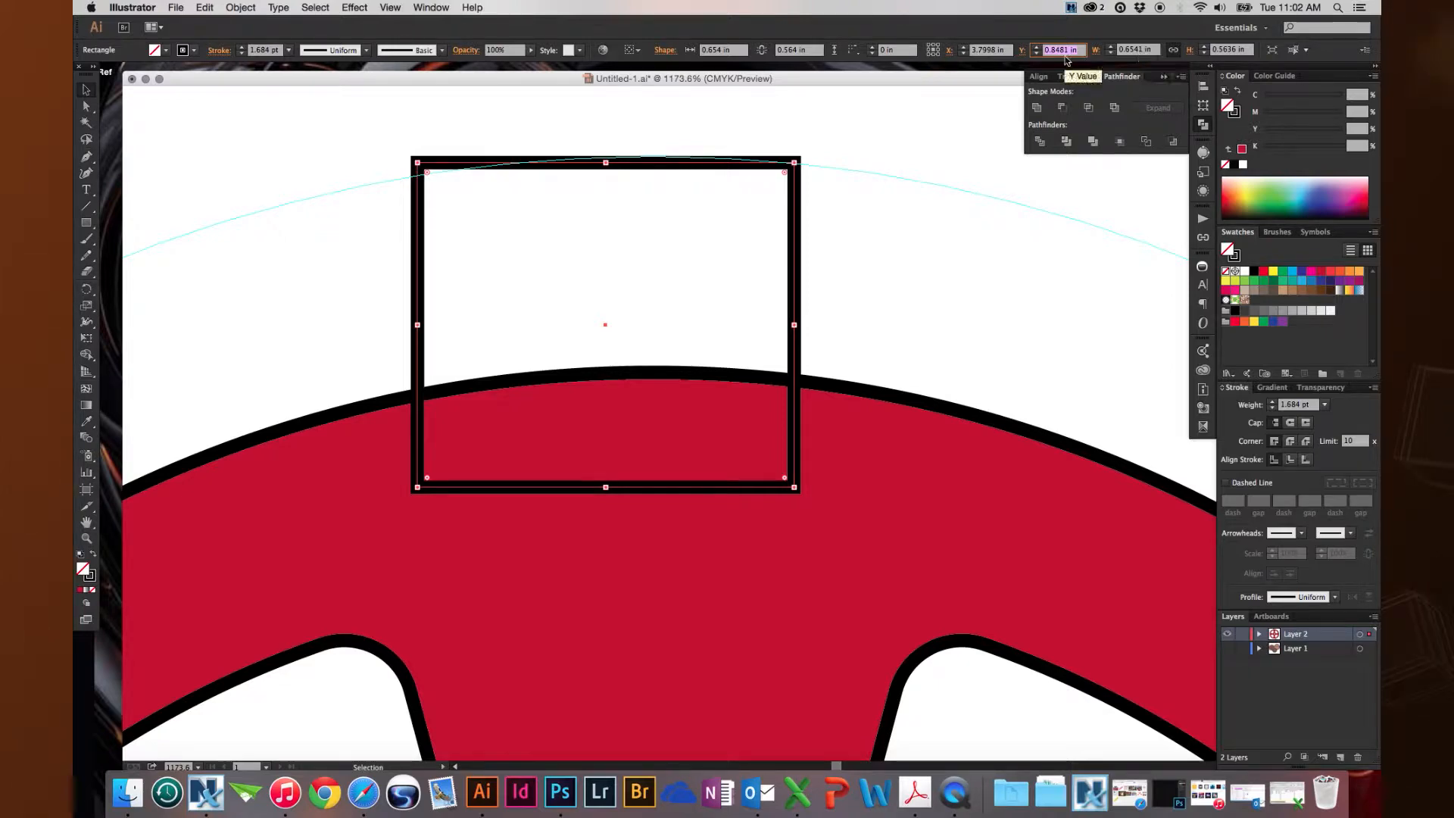
left_click(1127, 50)
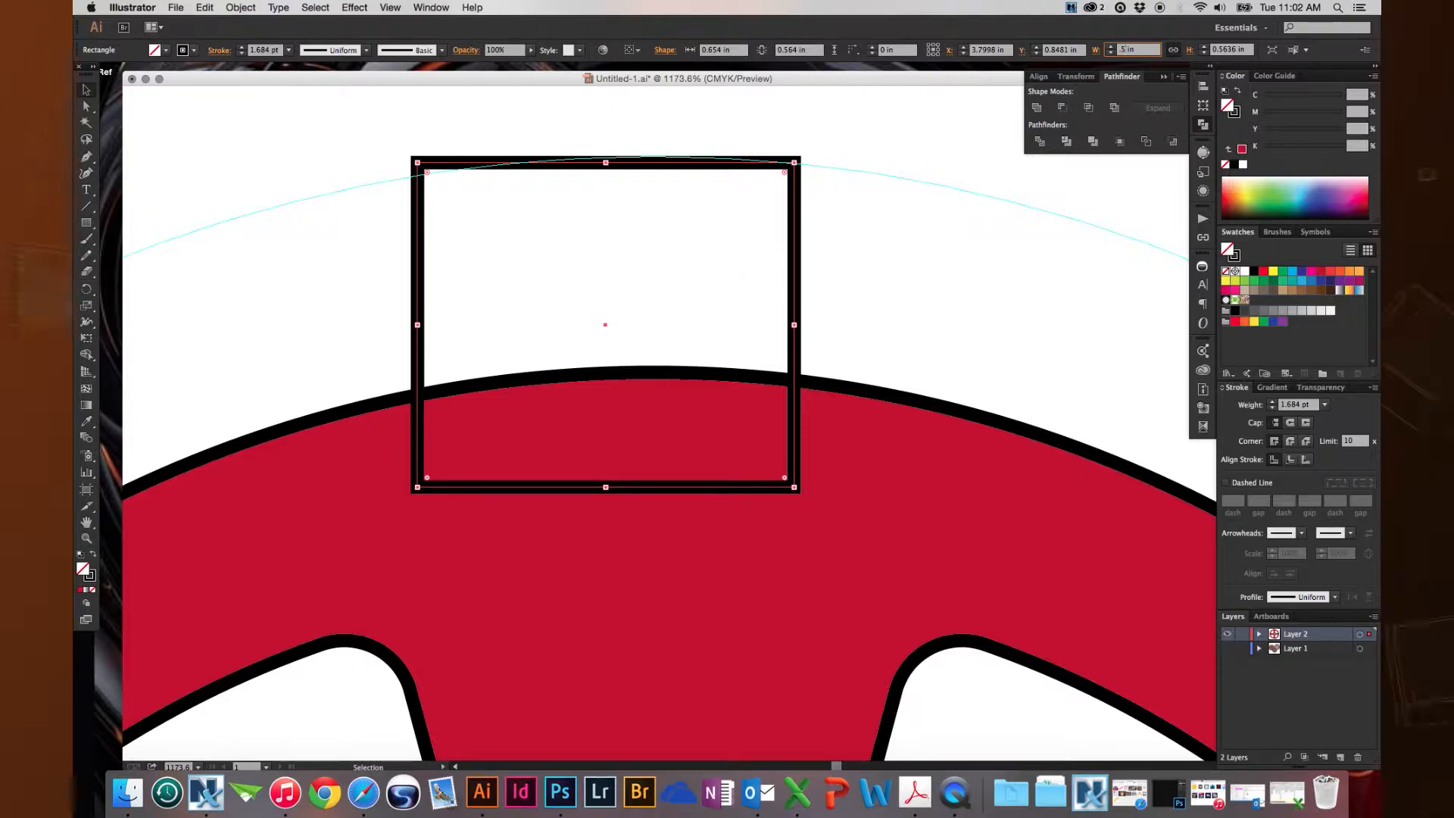
type("0.5")
key("Tab")
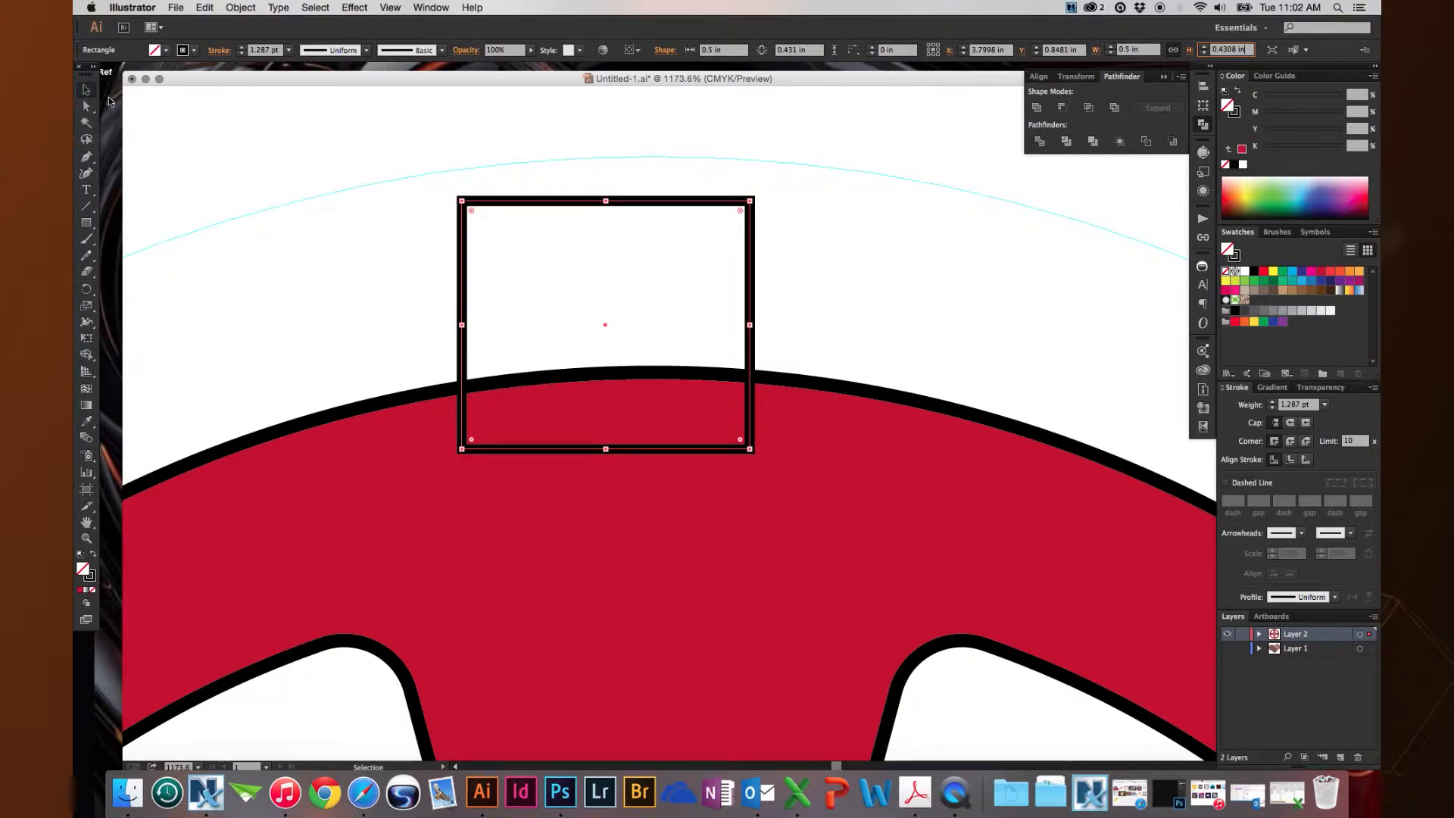
- Centre the rectangle horizontally on the gear and raise it until its top corners meet the guide circle
left_click(86, 90)
left_click(612, 415, "shift")
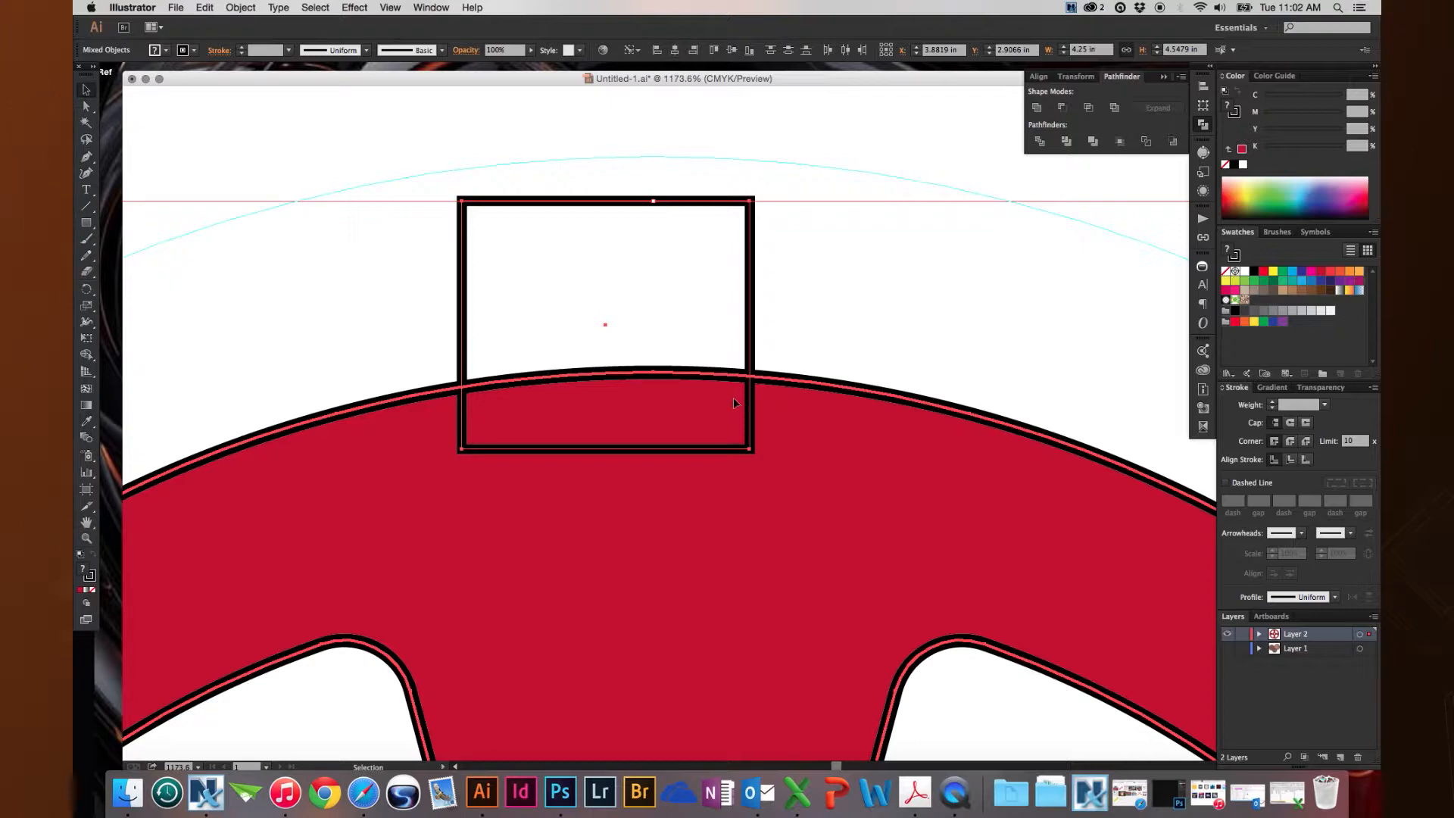
left_click(674, 50)
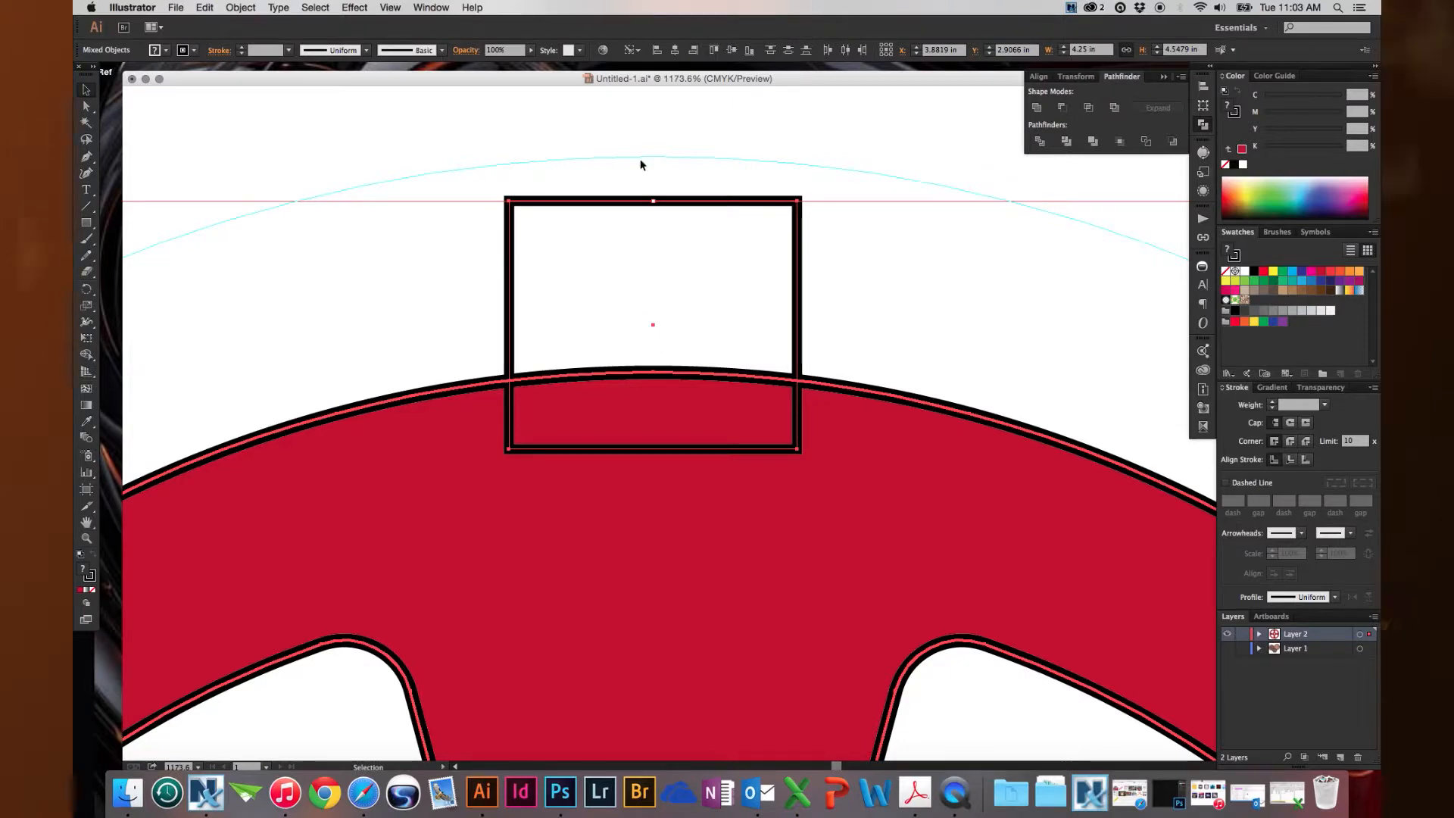
left_click_drag(633, 159, 670, 252)
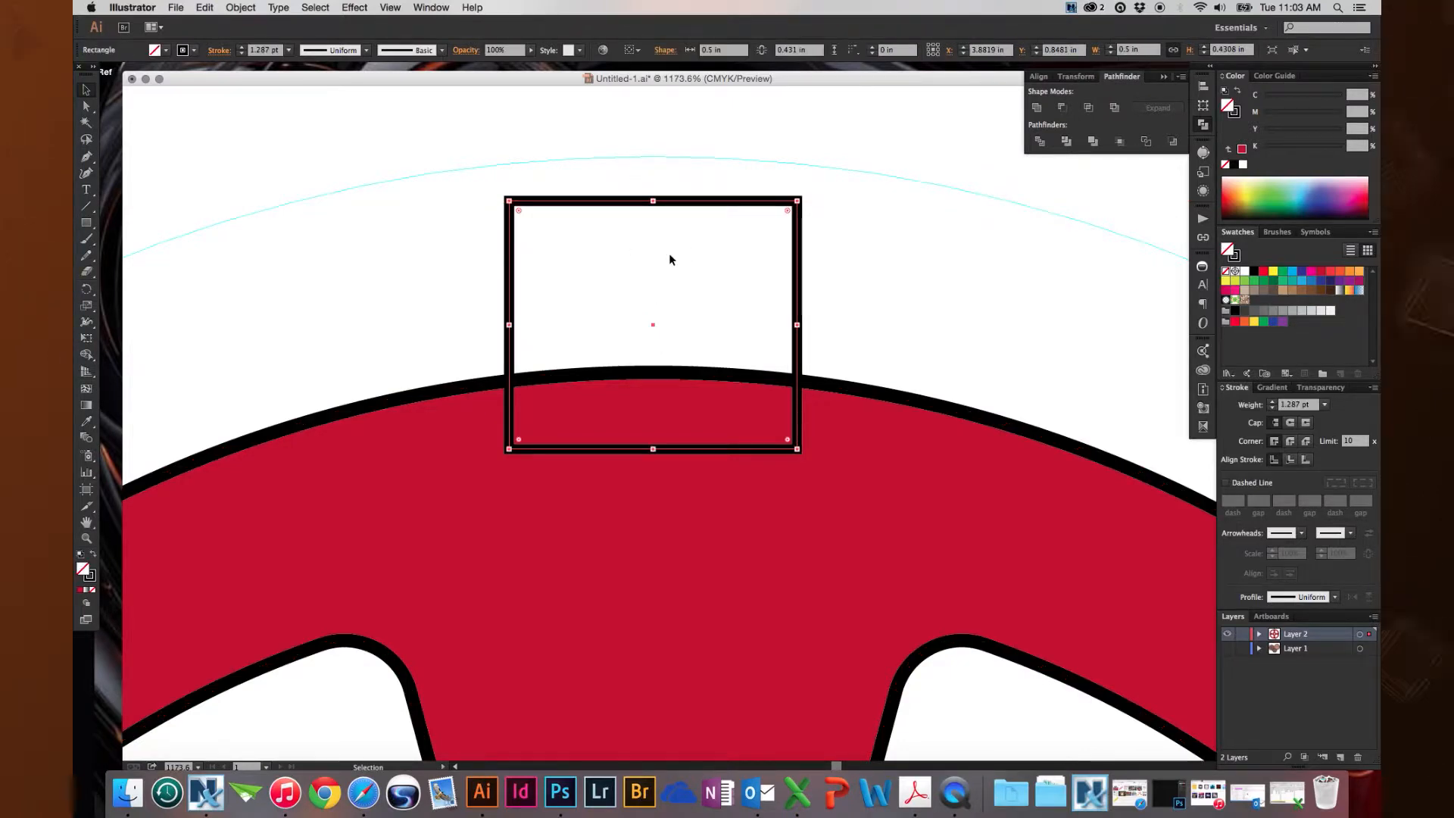
left_click_drag(598, 200, 592, 168)
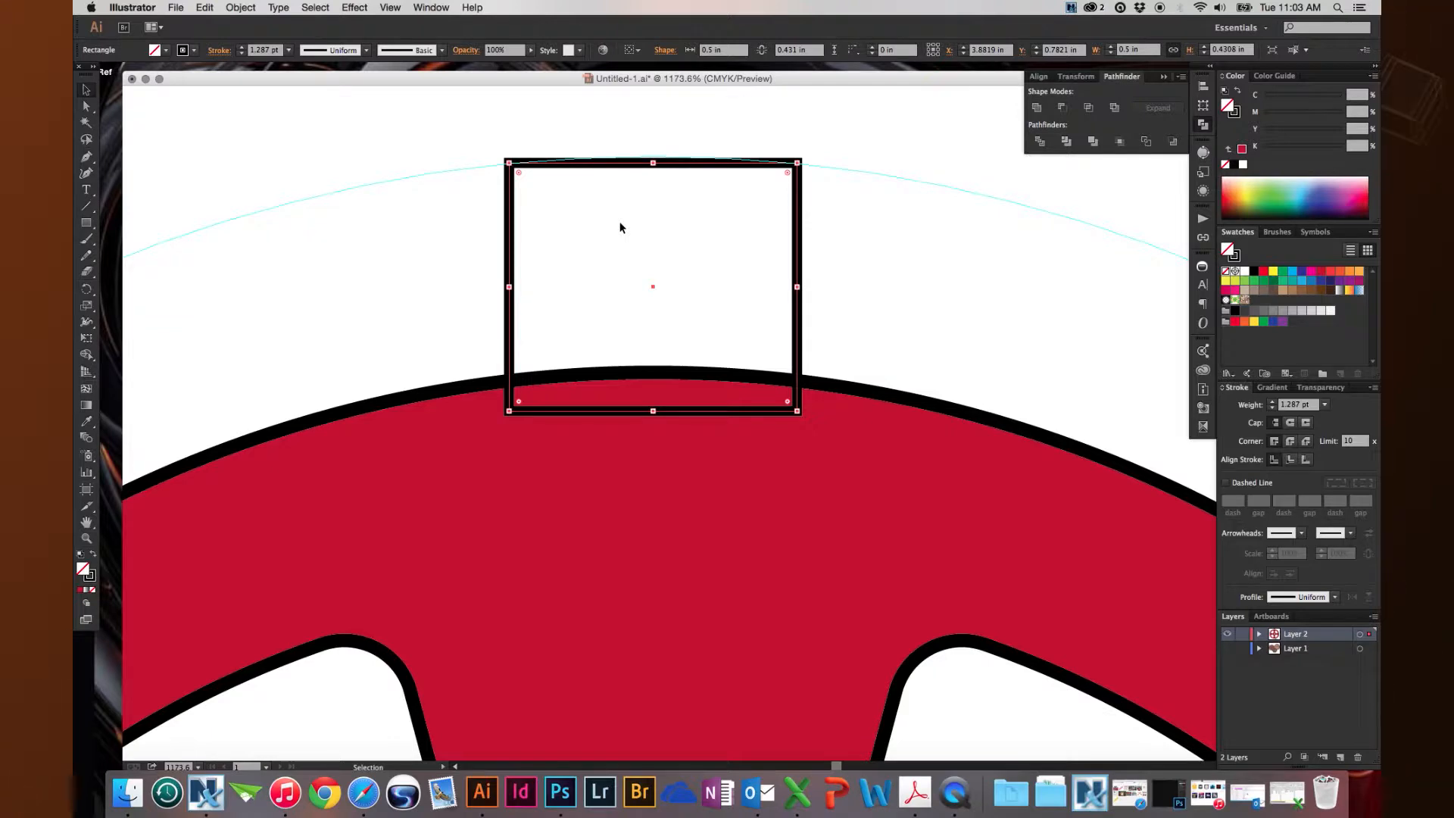
- Bend the rectangle's top edge into a slight arc following the guide circle with the Curvature tool, making it about 0.445 in high
scroll(619, 227, "up", 1)
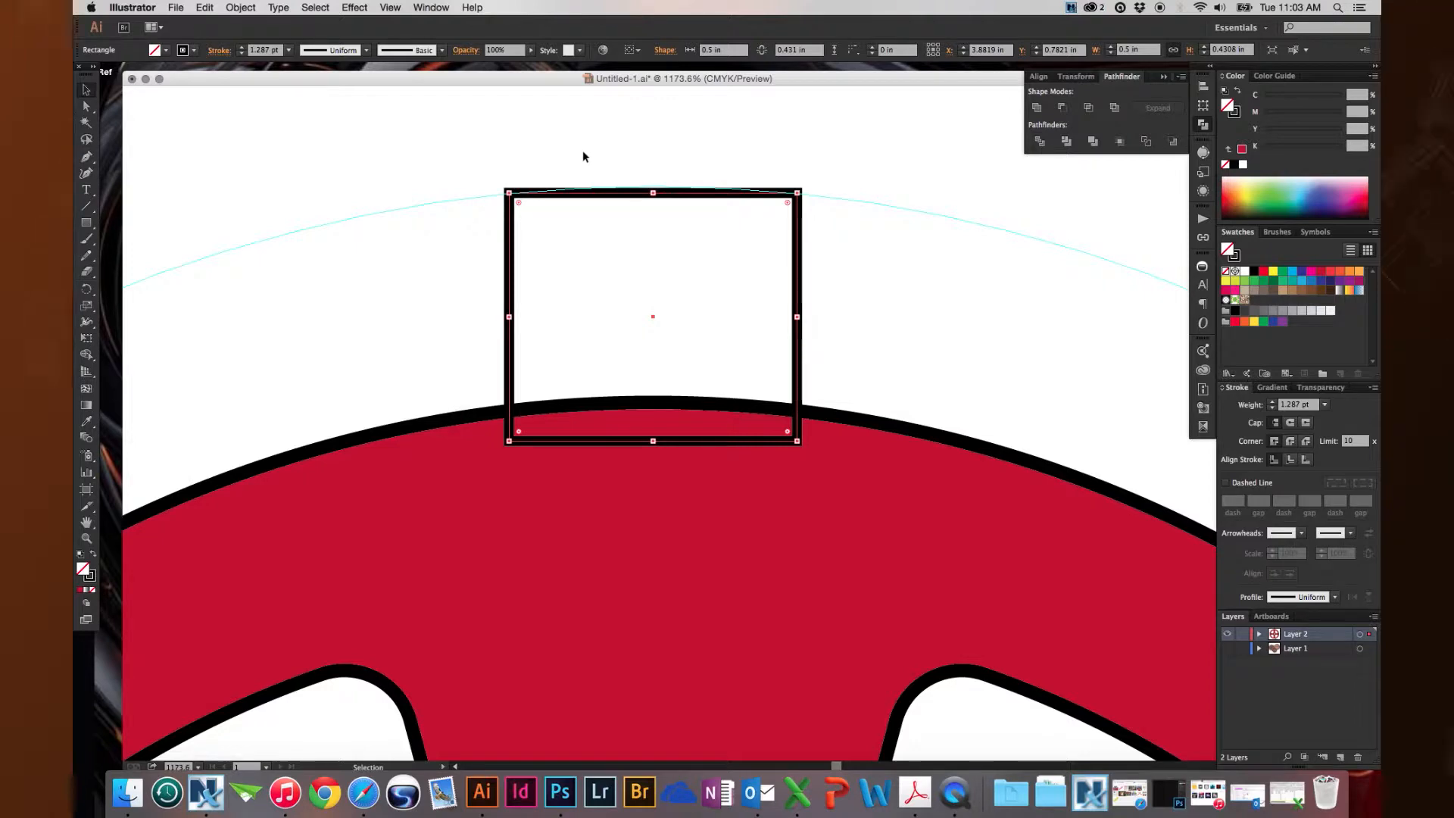
left_click(88, 174)
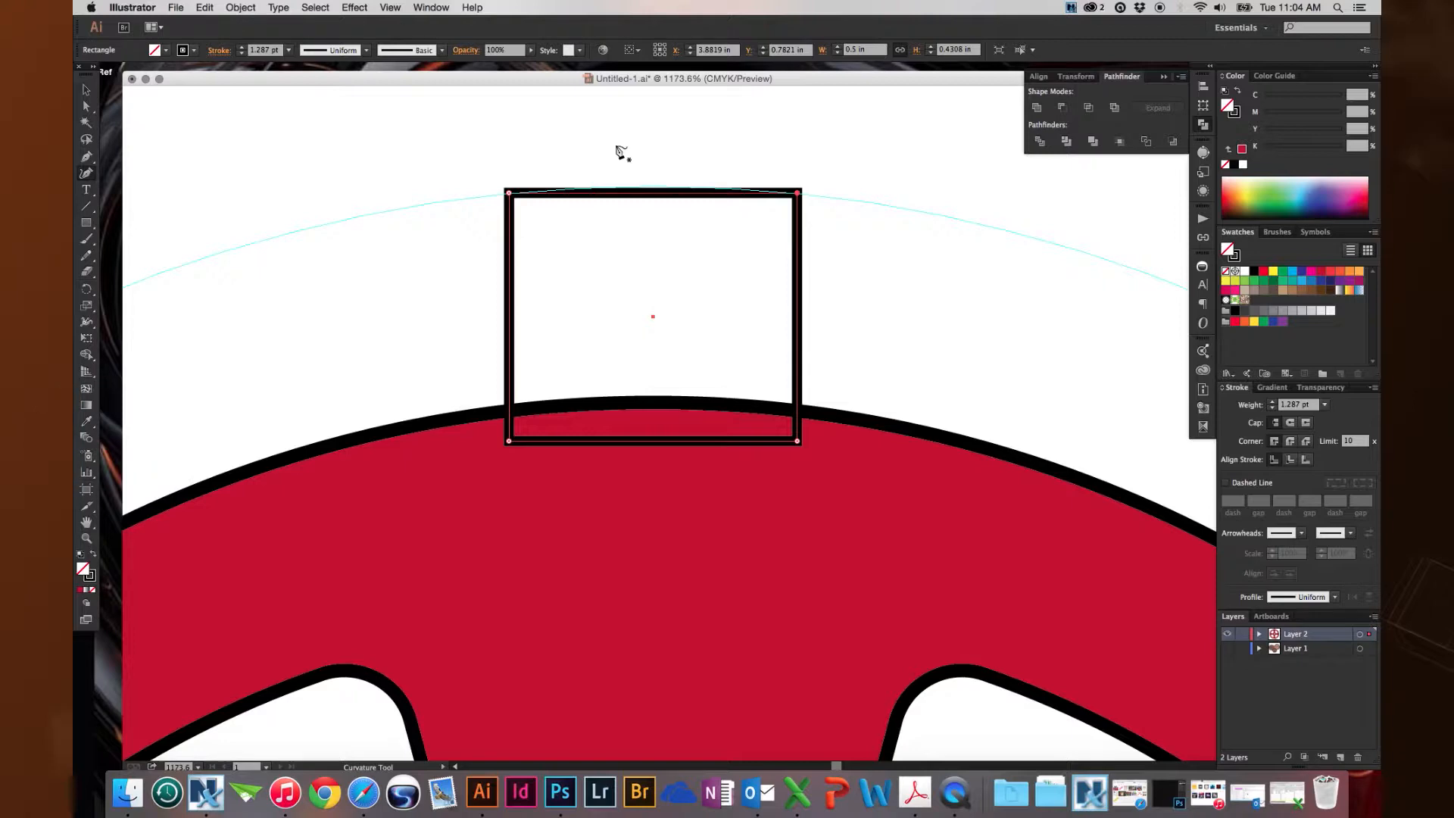
left_click(654, 192)
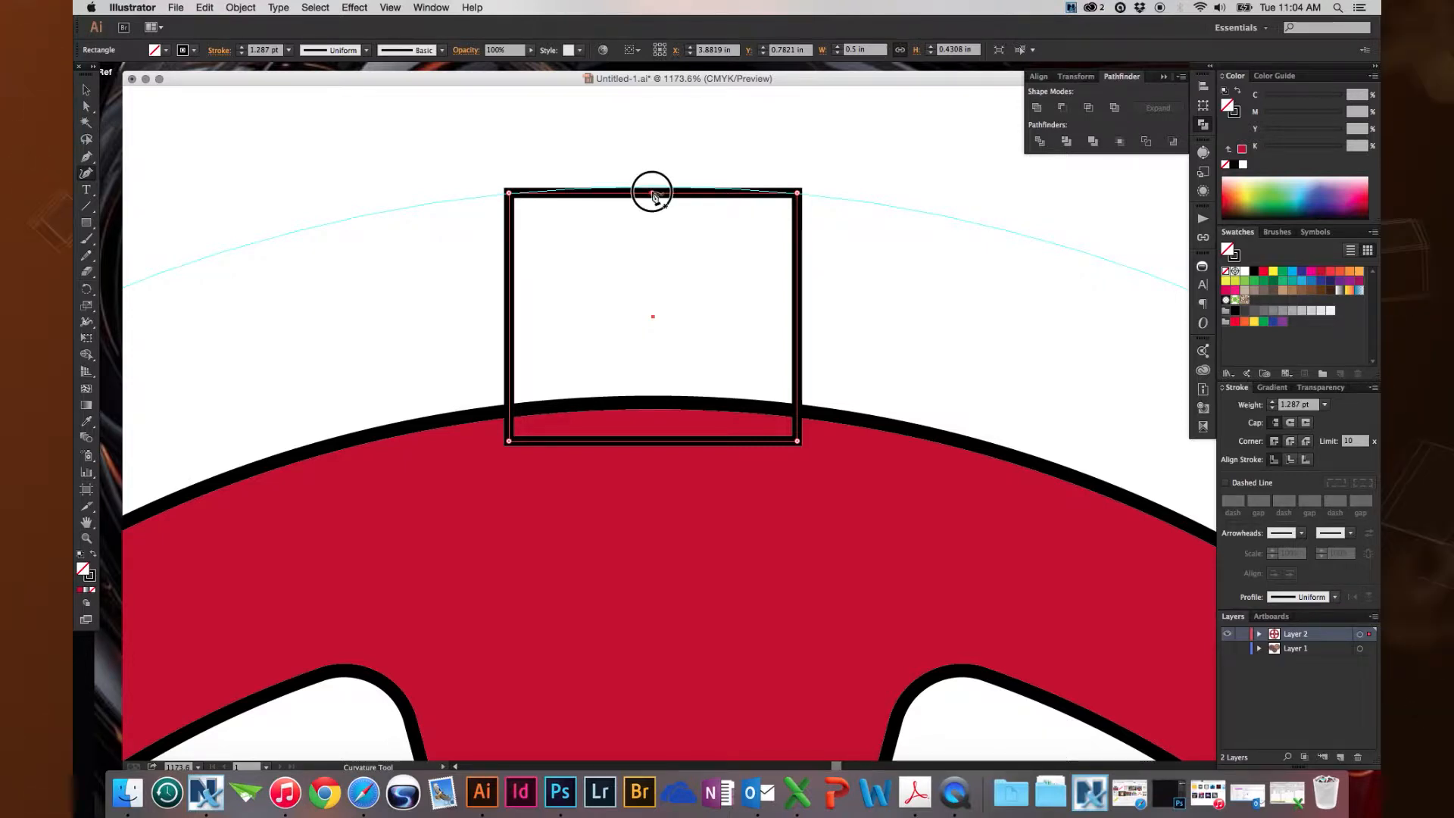
mouse_move(655, 195)
left_mouse_down()
mouse_move(637, 342)
mouse_move(697, 213)
mouse_move(661, 163)
mouse_move(647, 189)
left_mouse_up()
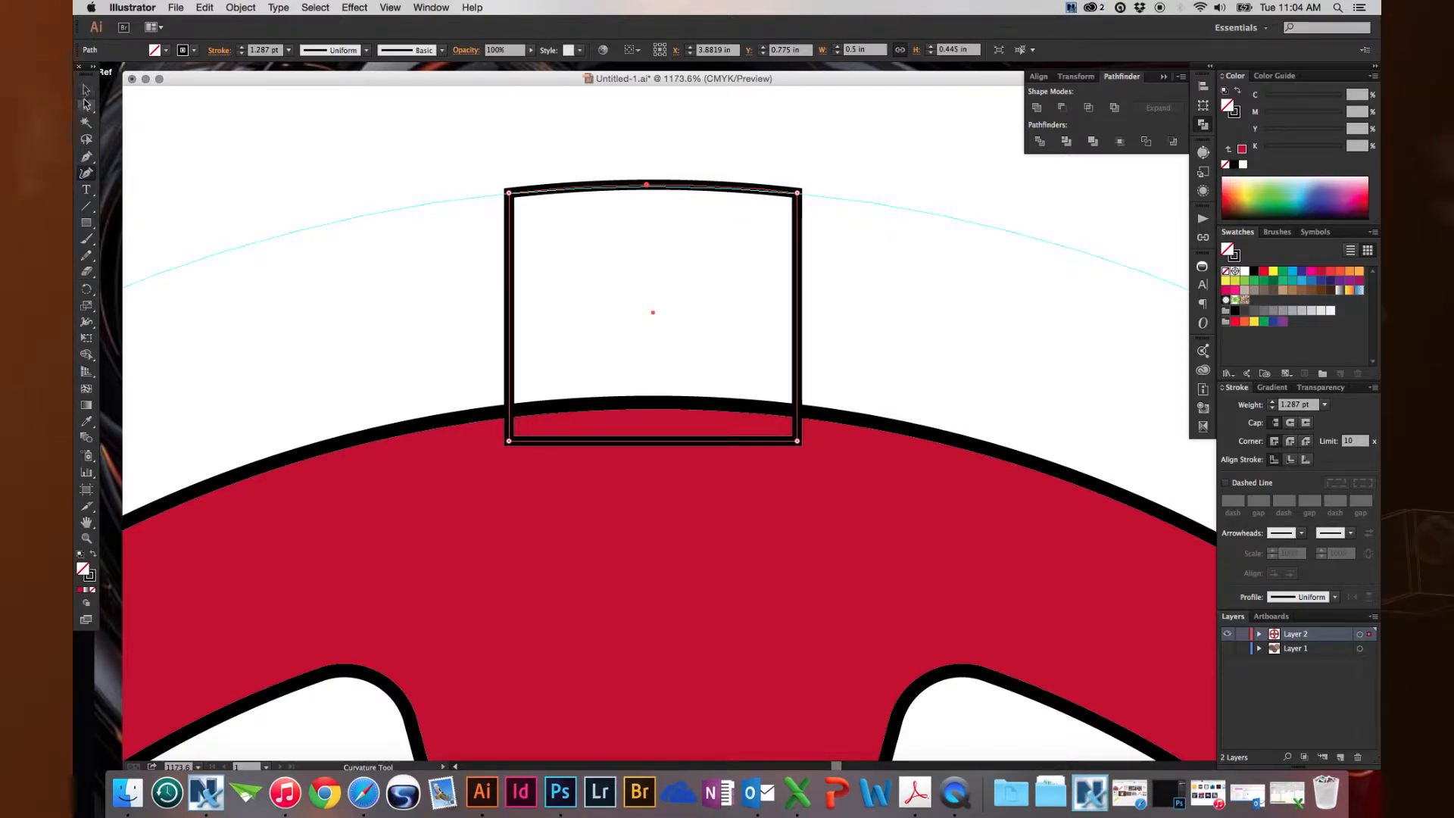
- Scale only the rectangle's two bottom corner points outward symmetrically, tapering it into a tooth about 0.62 in wide at its base
left_click(86, 109)
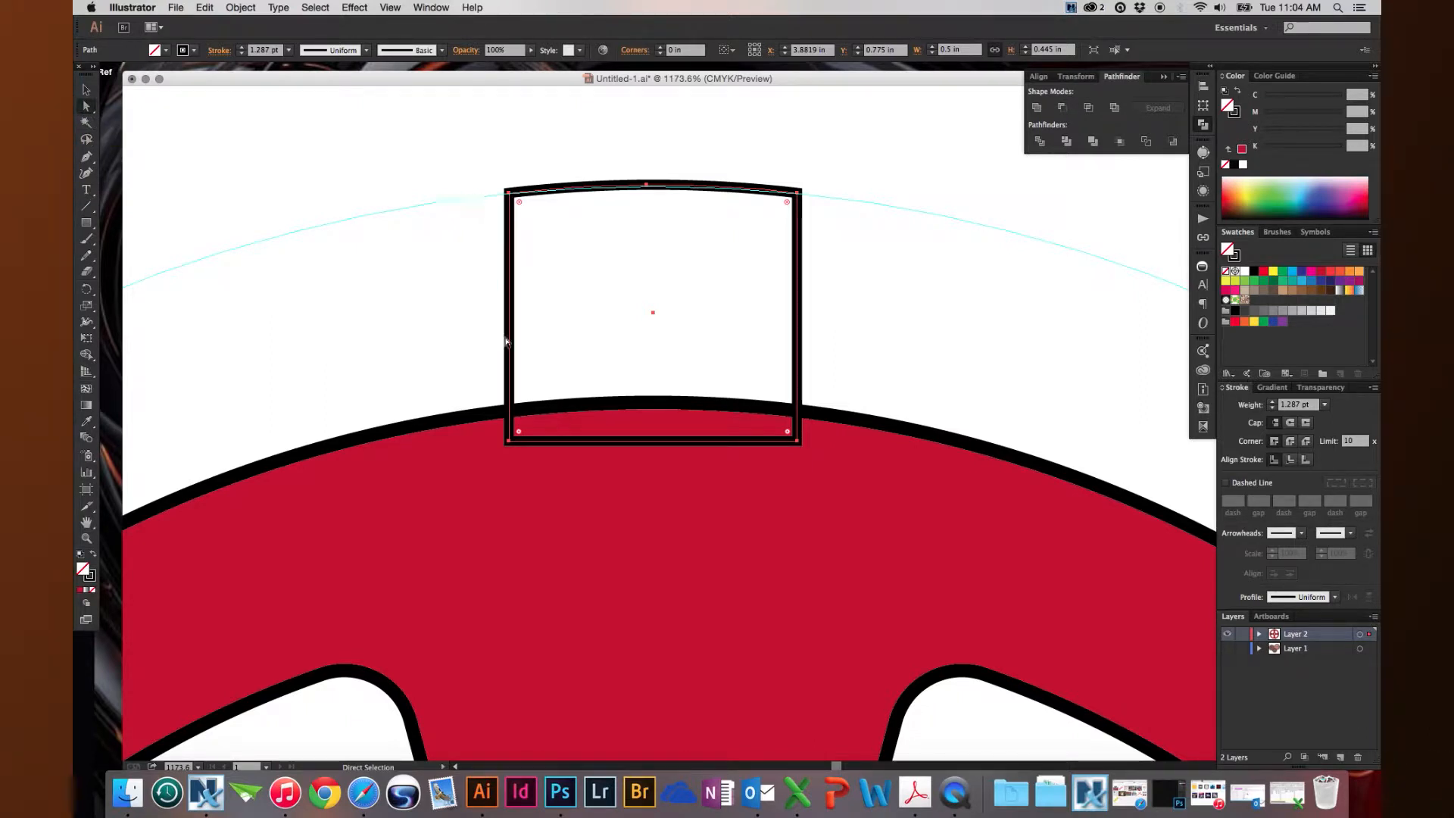
left_click(444, 356)
left_click(509, 439)
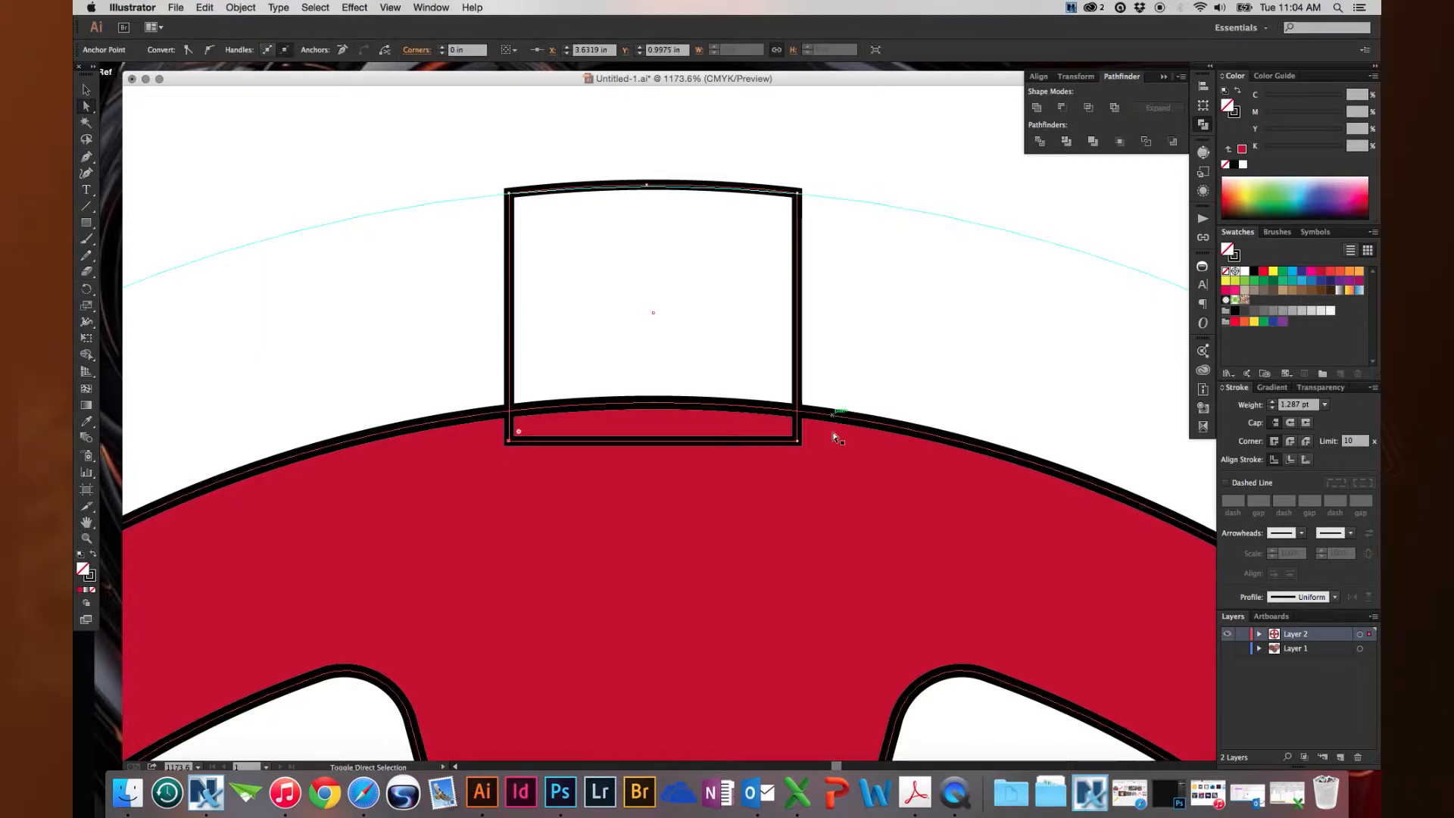
left_click(795, 443)
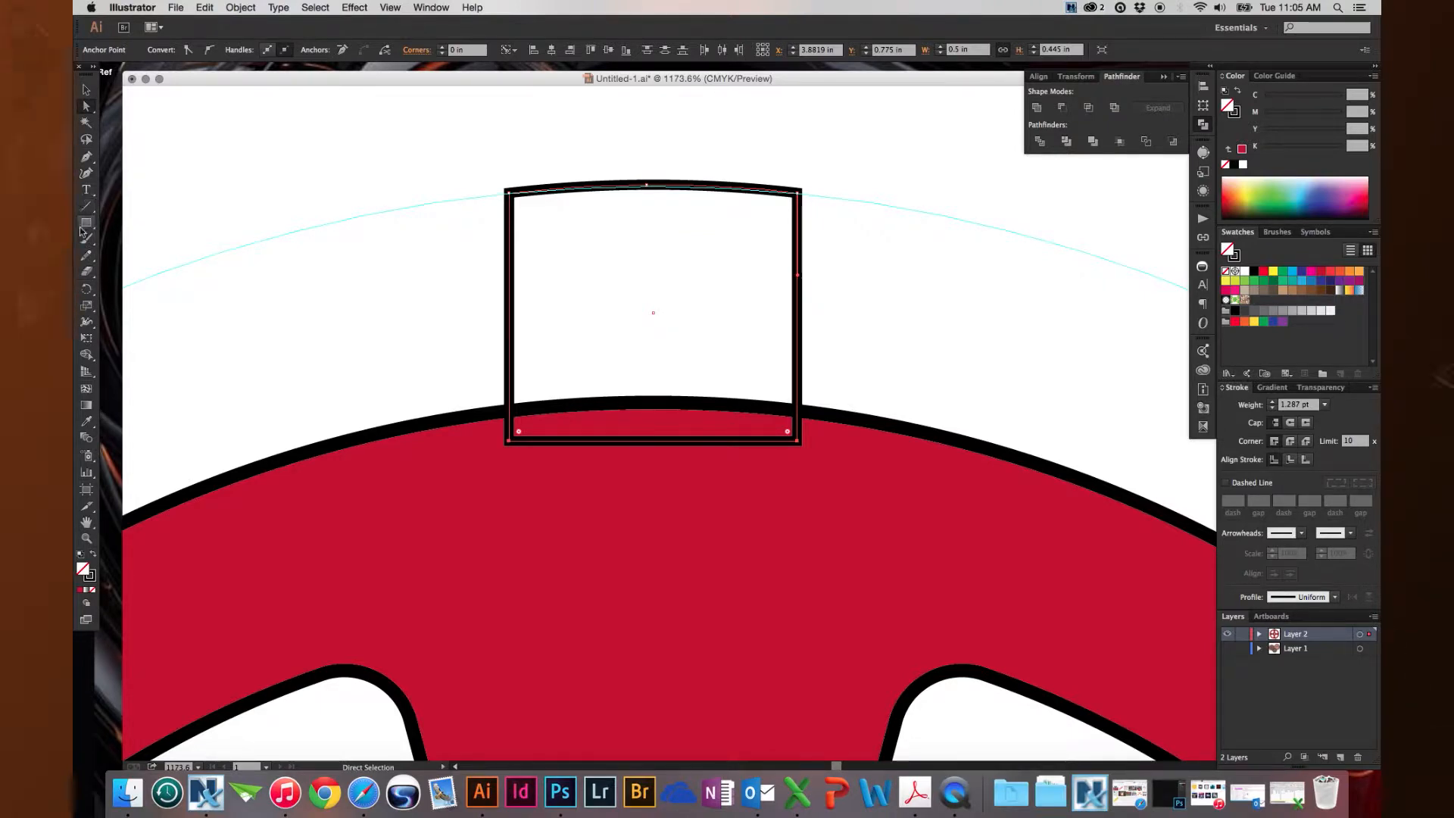
left_click(86, 306)
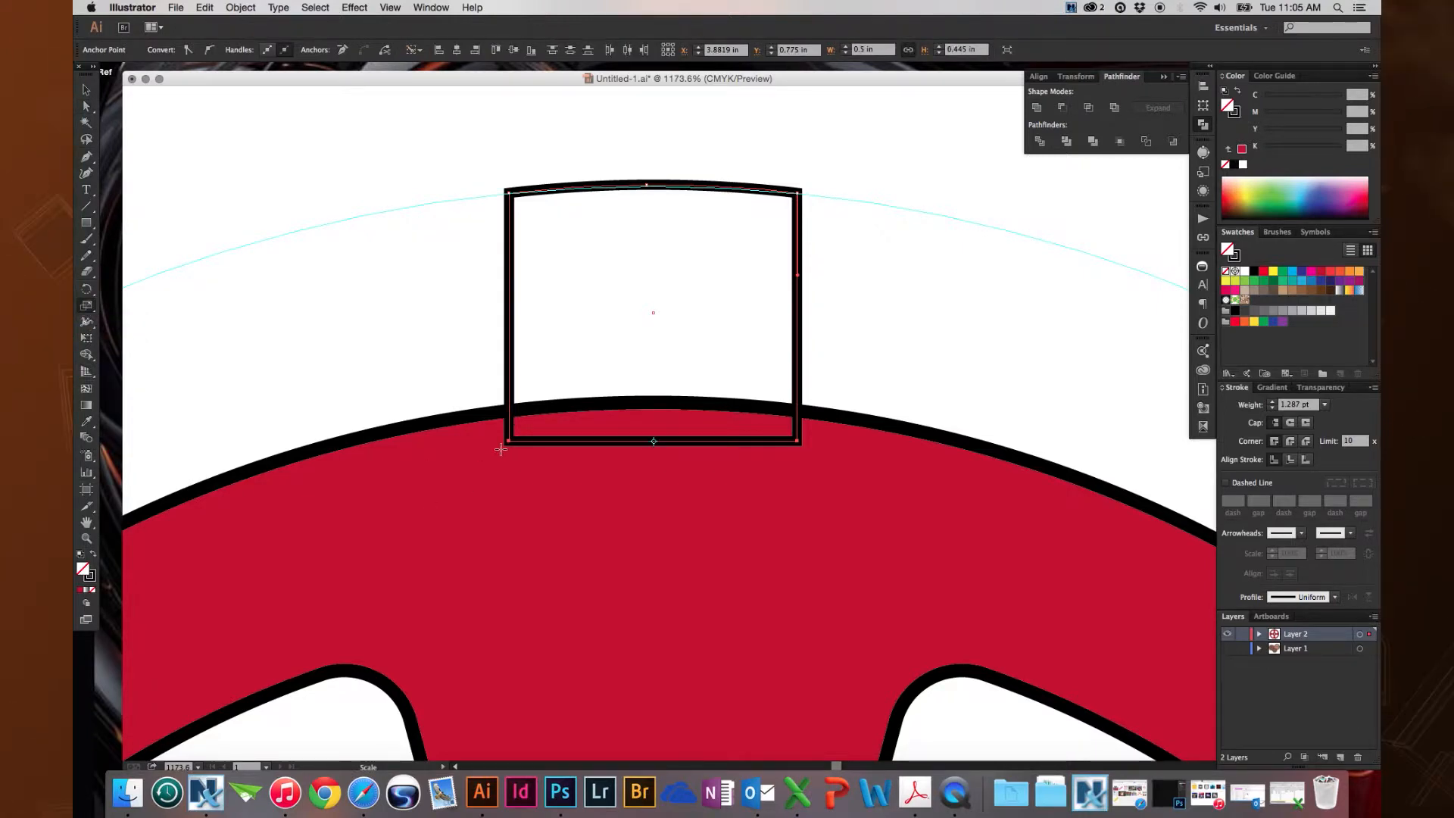
left_click_drag(506, 438, 474, 439)
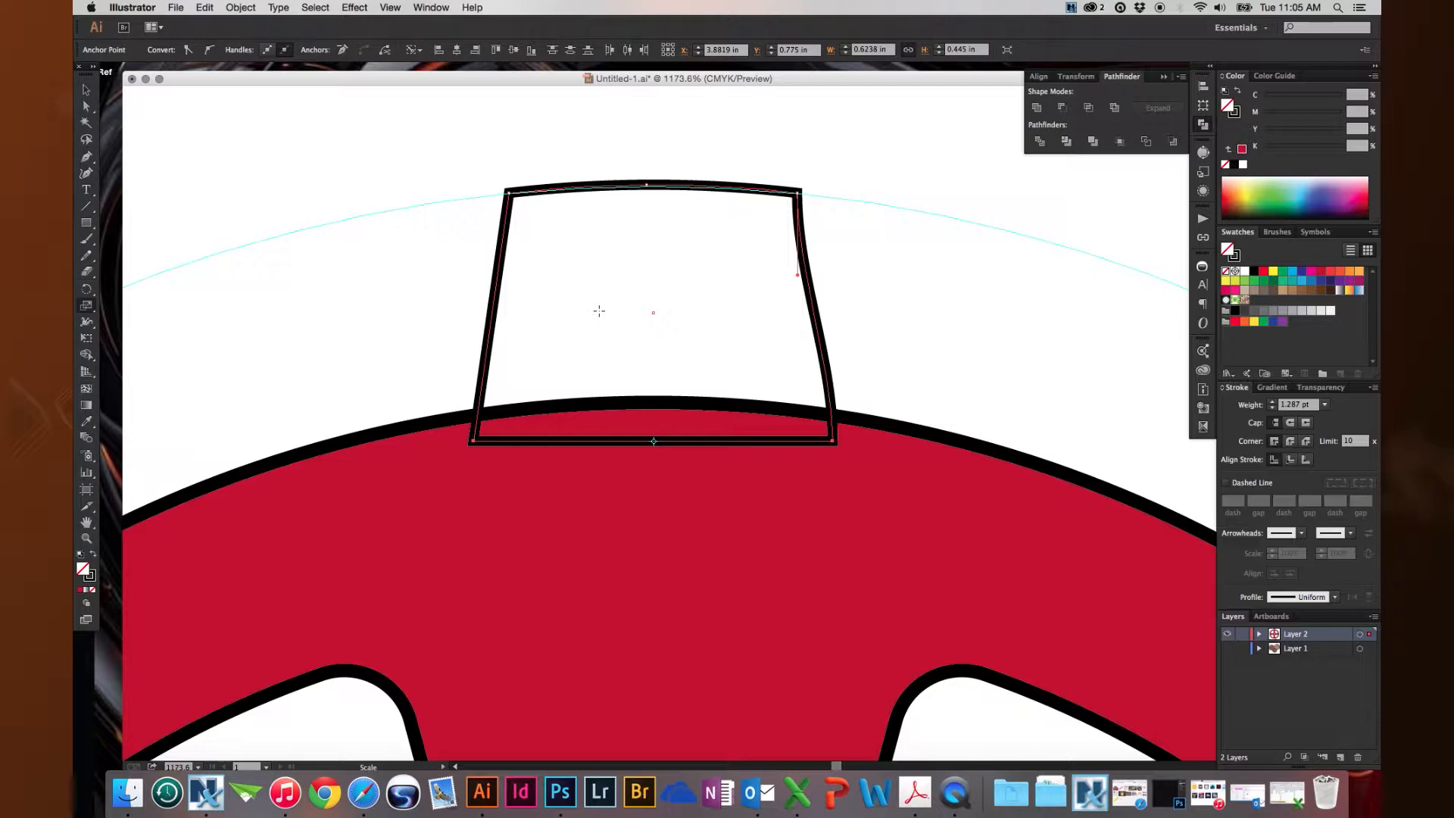
- Adjust the direction handles on the tooth's right side to smooth out the wavy edge
key("a")
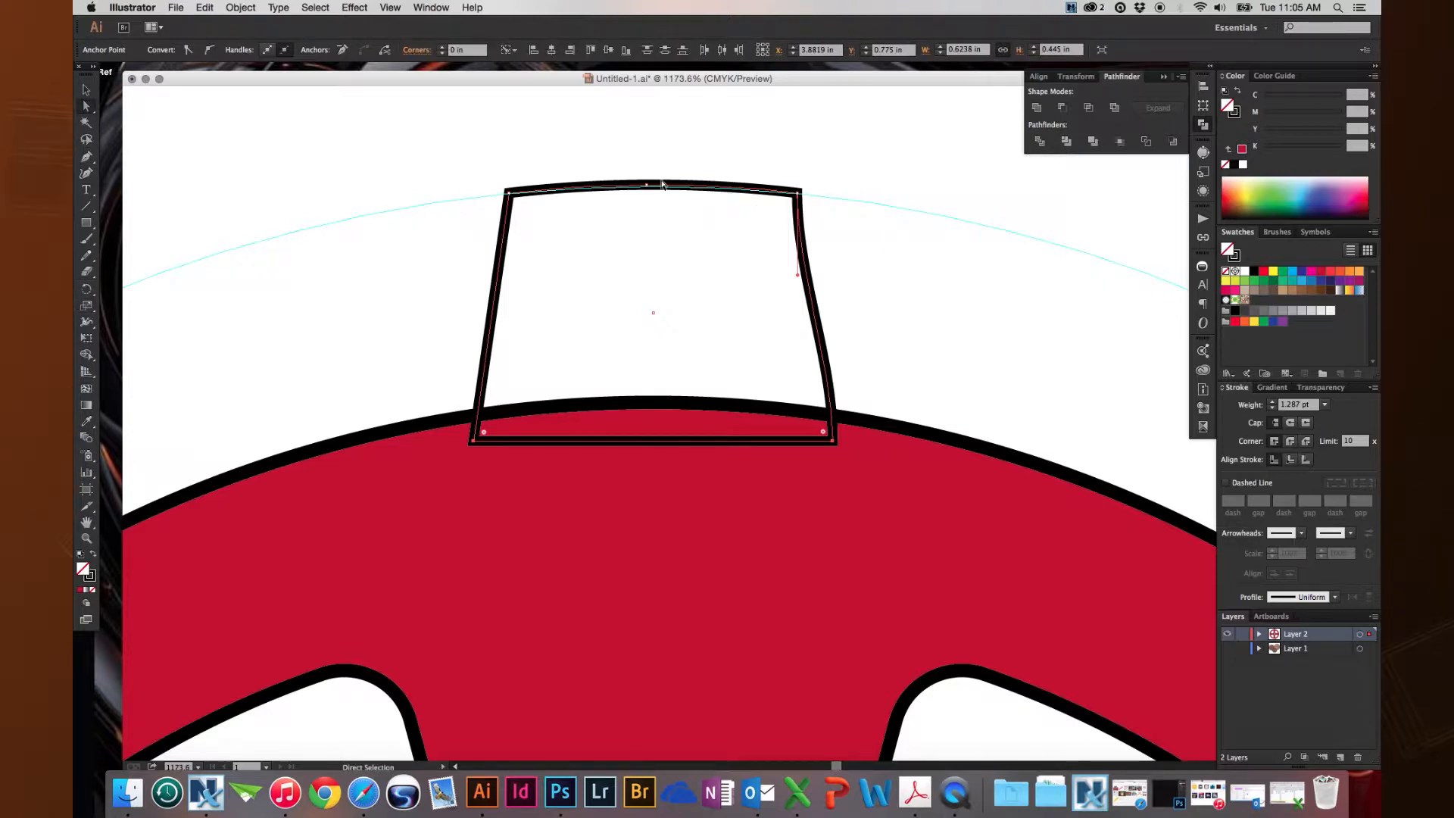
left_click_drag(830, 150, 782, 218)
left_click_drag(800, 279, 812, 275)
left_click_drag(833, 357, 821, 350)
left_click(772, 356)
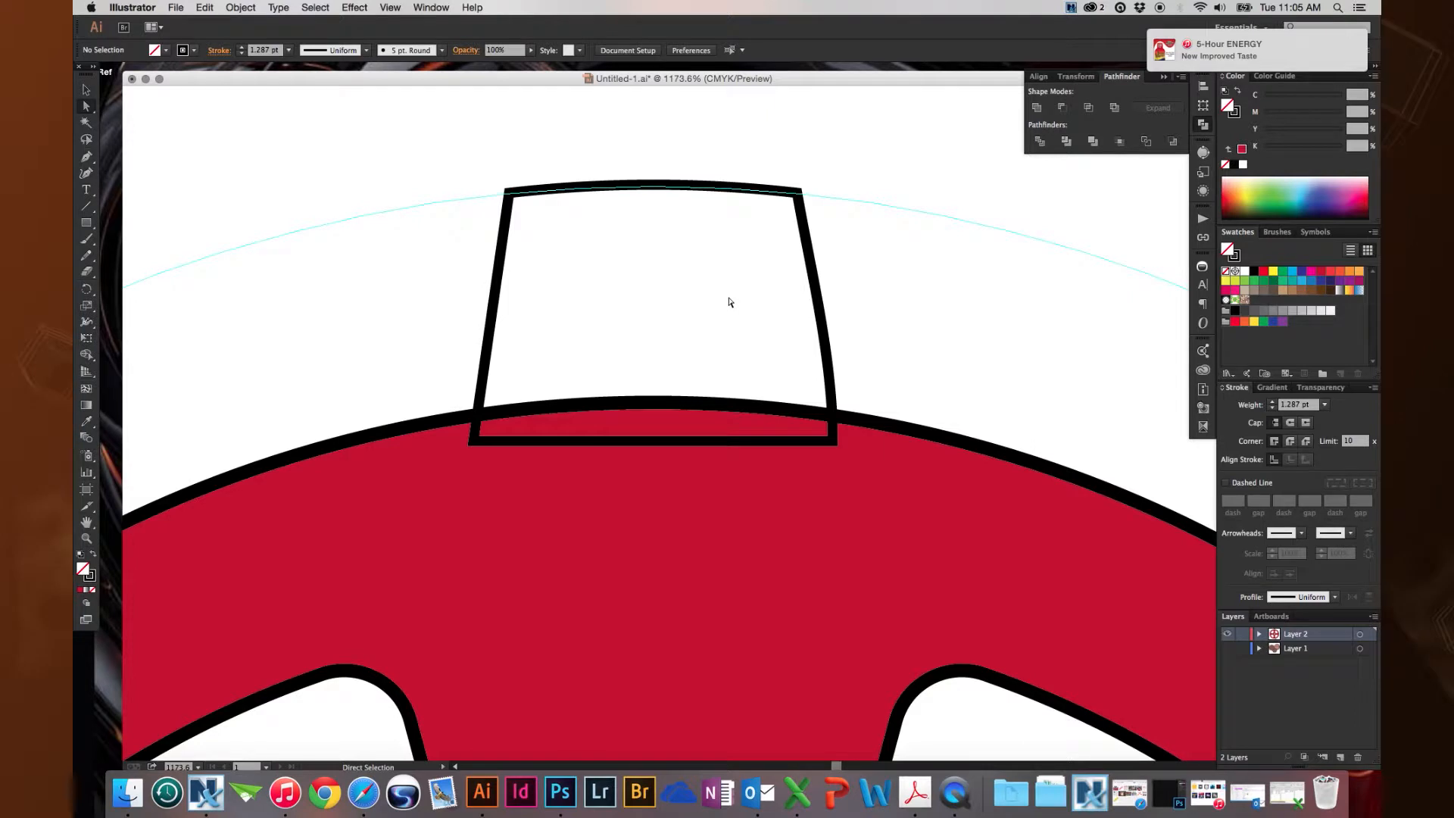
left_click(855, 259)
left_click(742, 296)
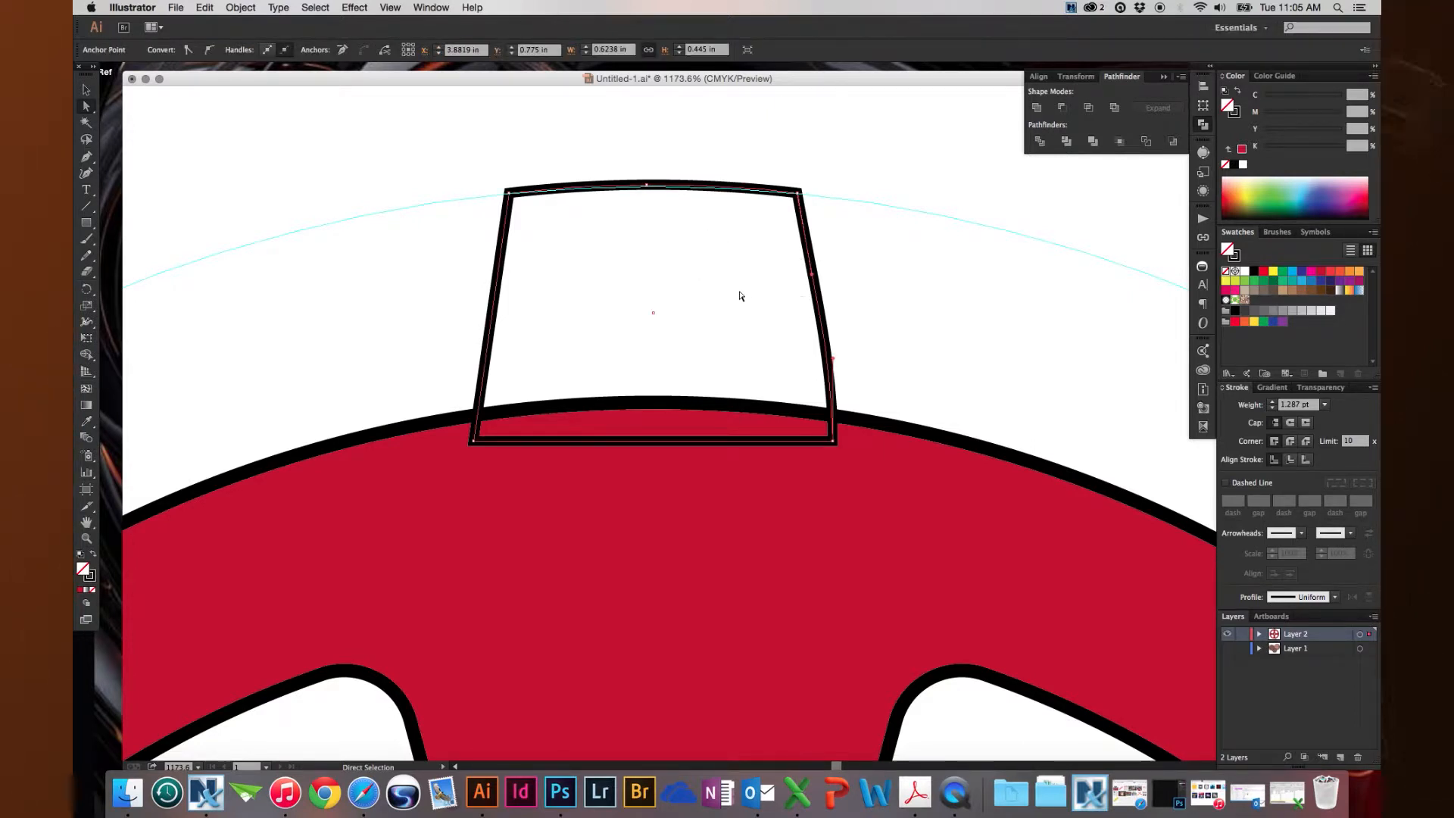
- Convert the tooth's bottom anchor points to plain corner points so both slanted sides run straight
key("shift+c")
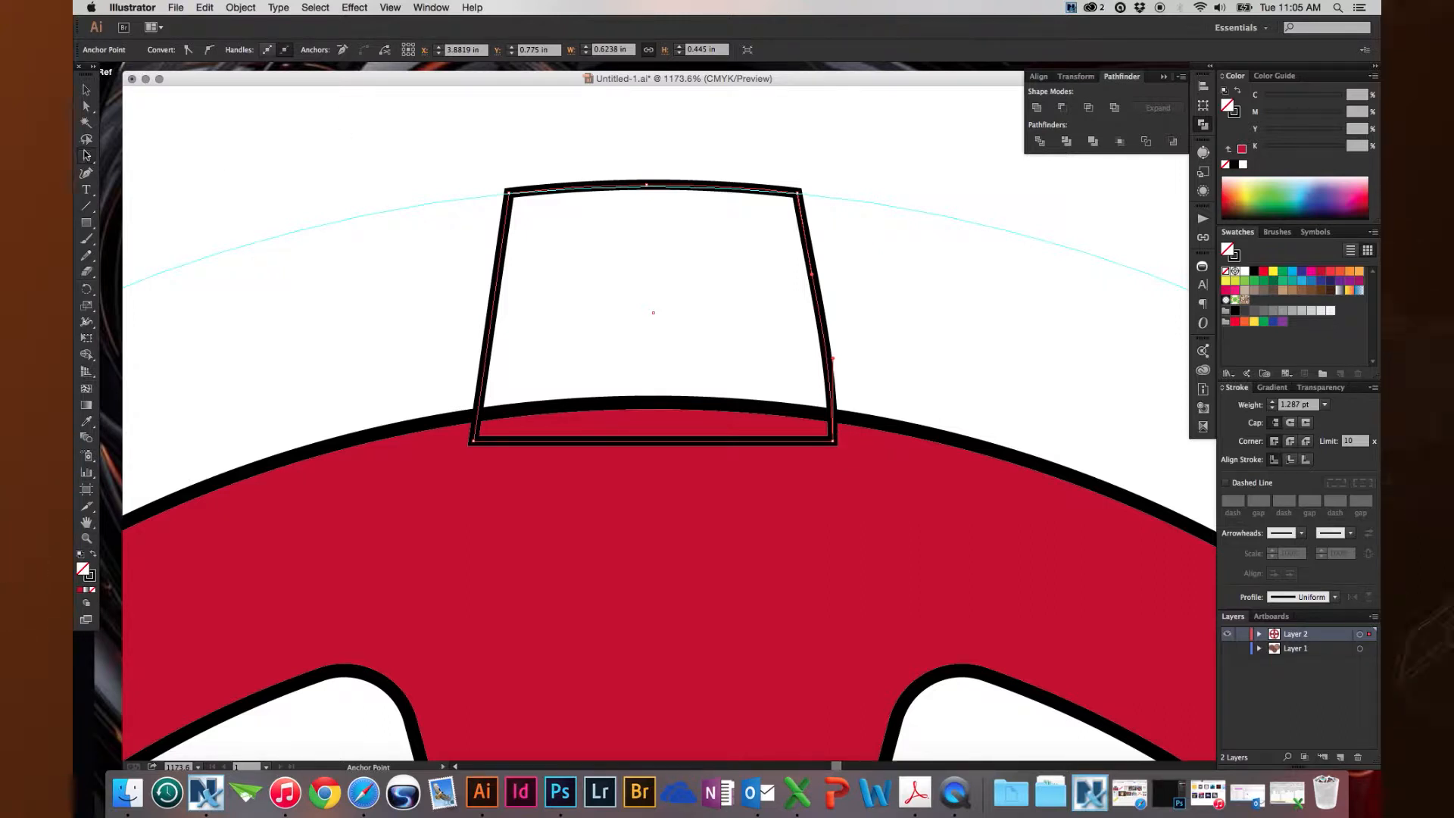
left_click_drag(85, 156, 205, 206)
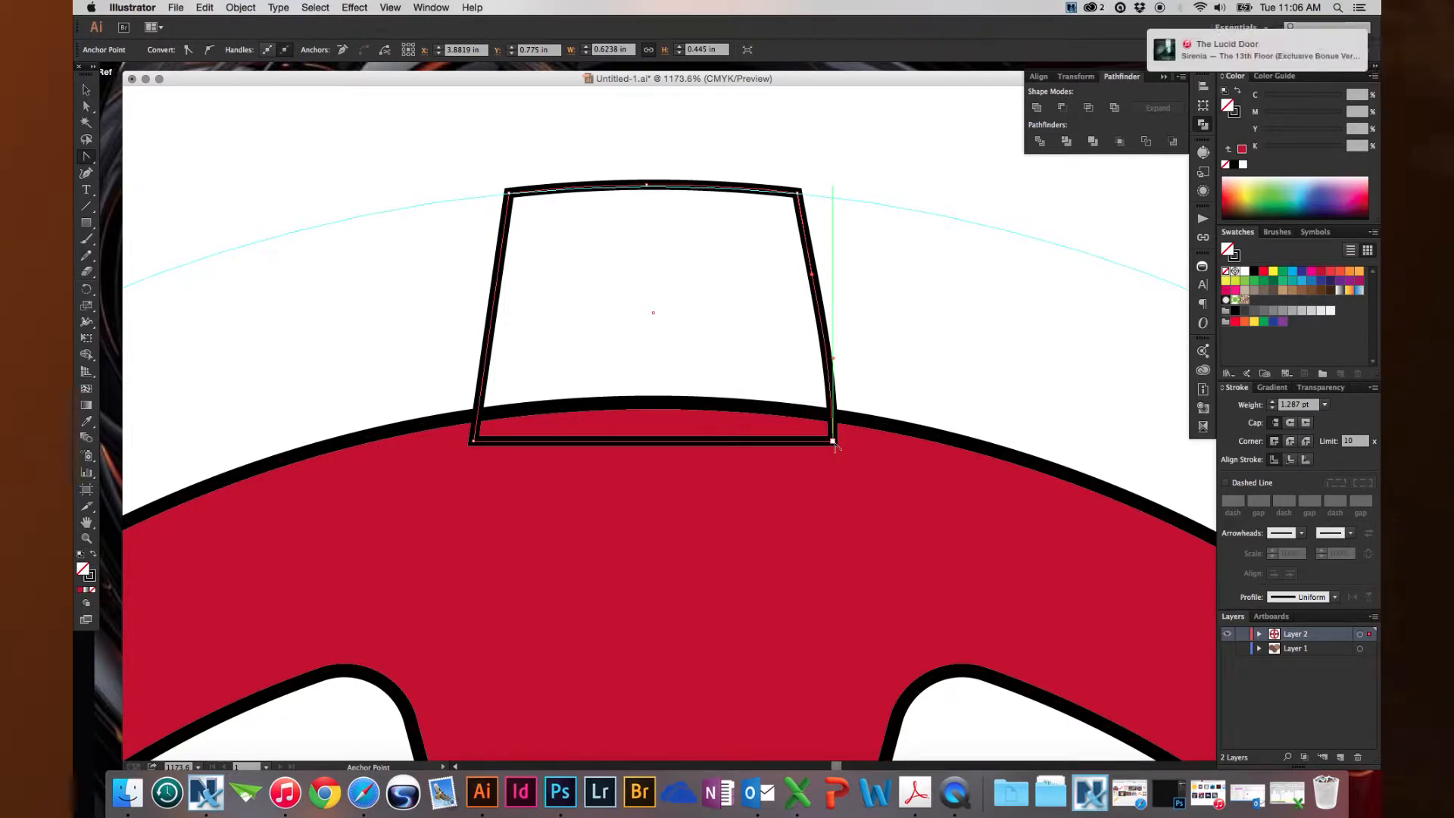
left_click(834, 443)
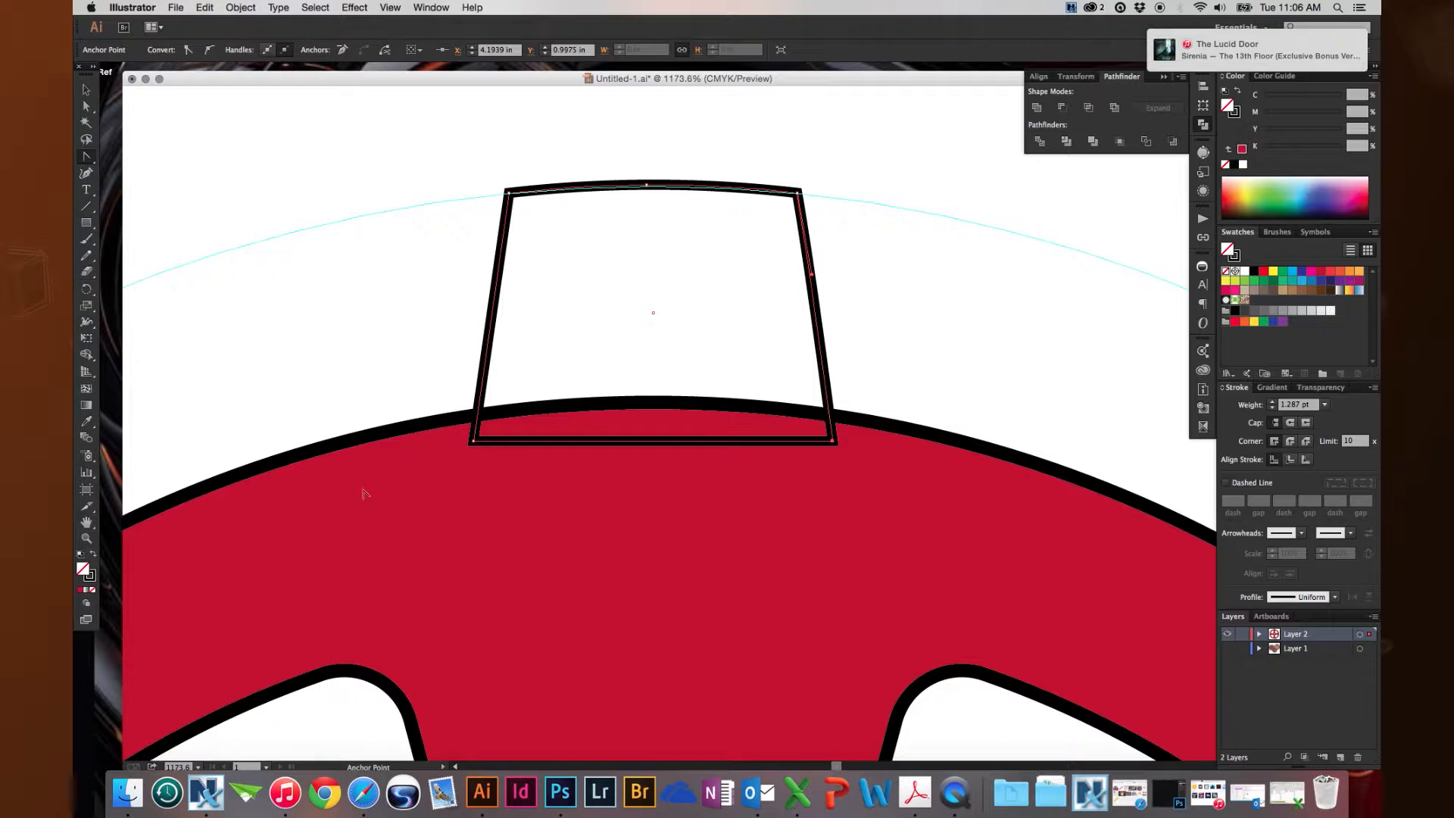
left_click(475, 444)
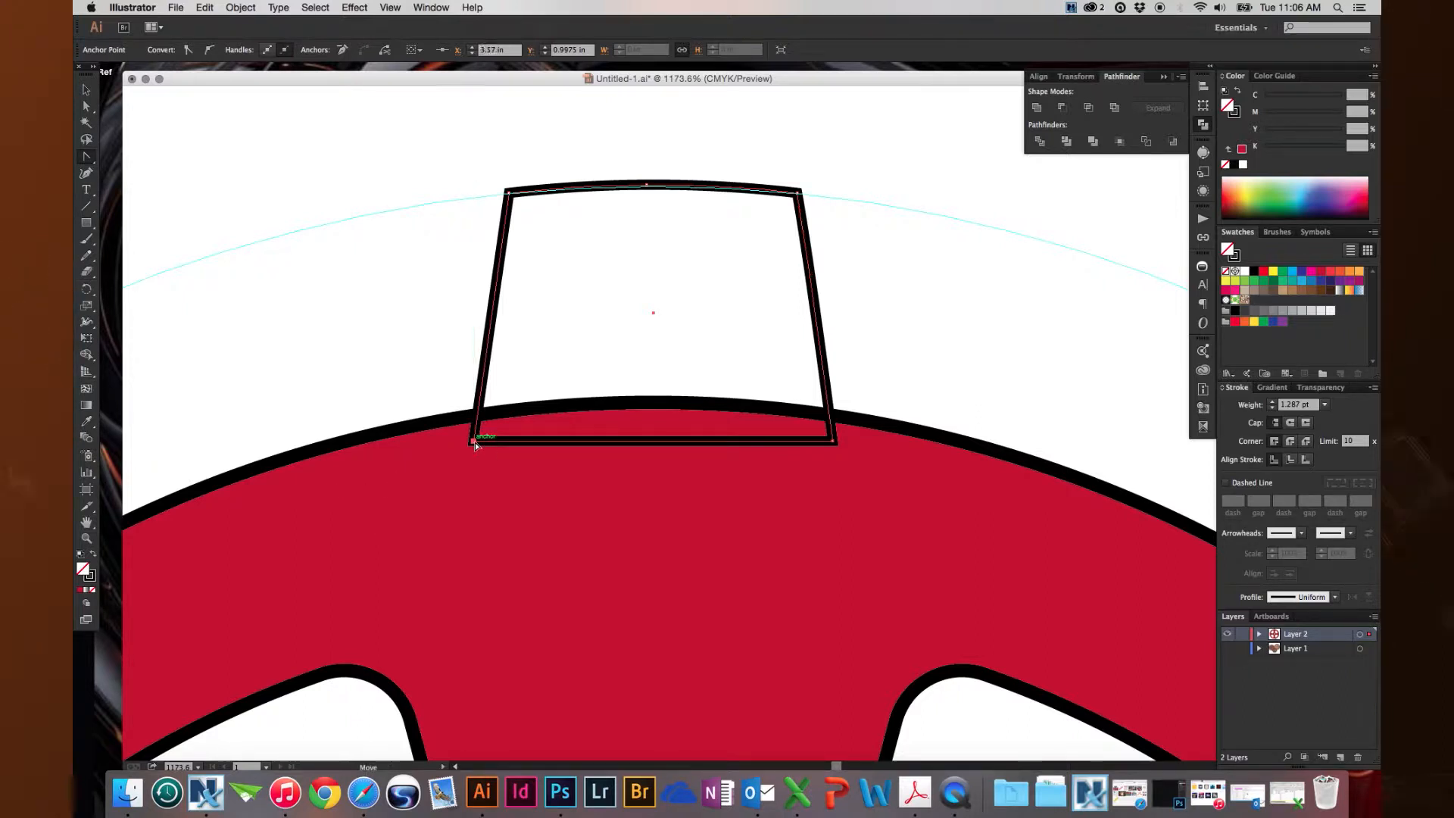
- Round the tooth's two upper corners to a radius of 0.05 in
key("a")
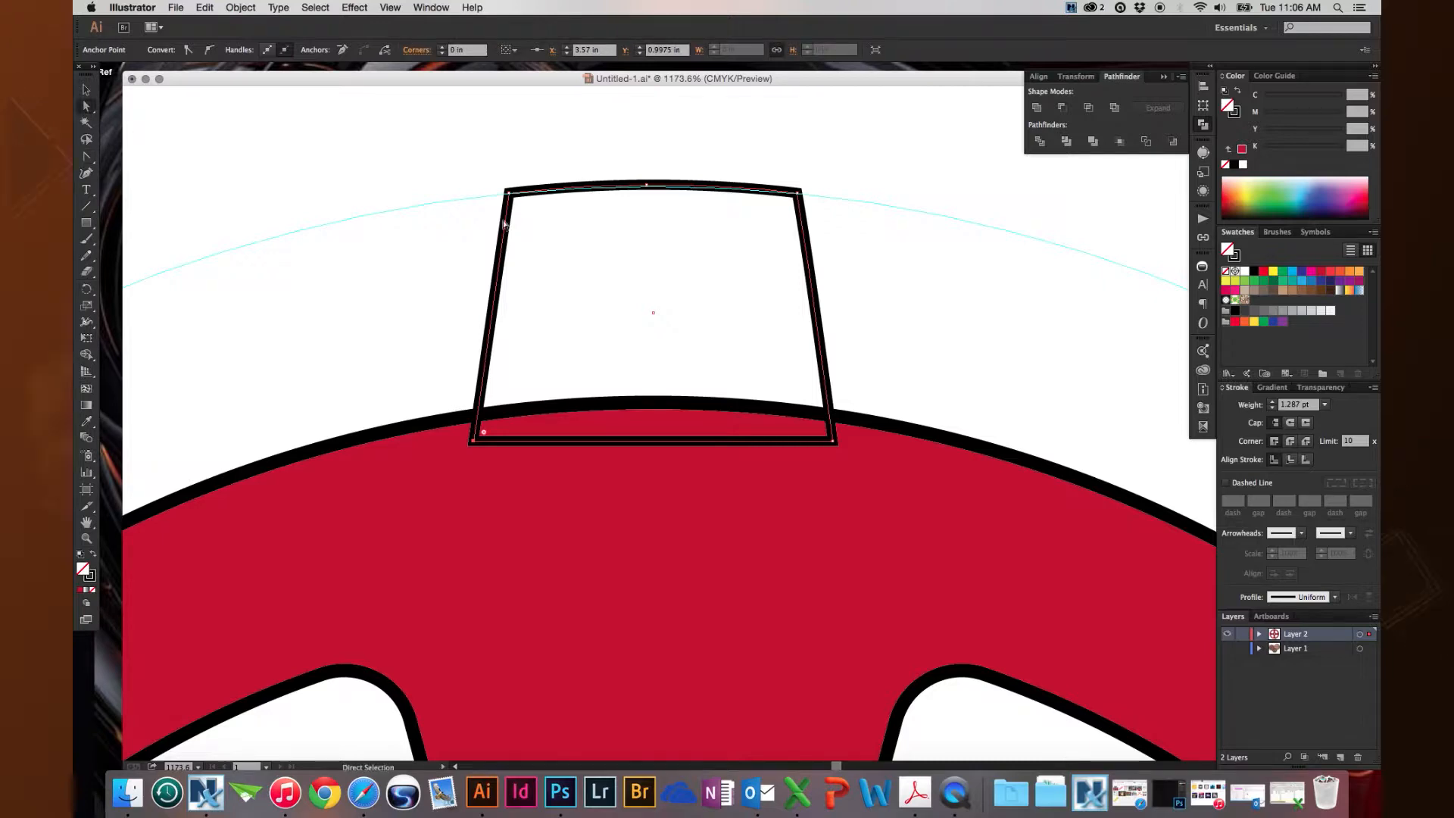
left_click_drag(837, 161, 770, 216)
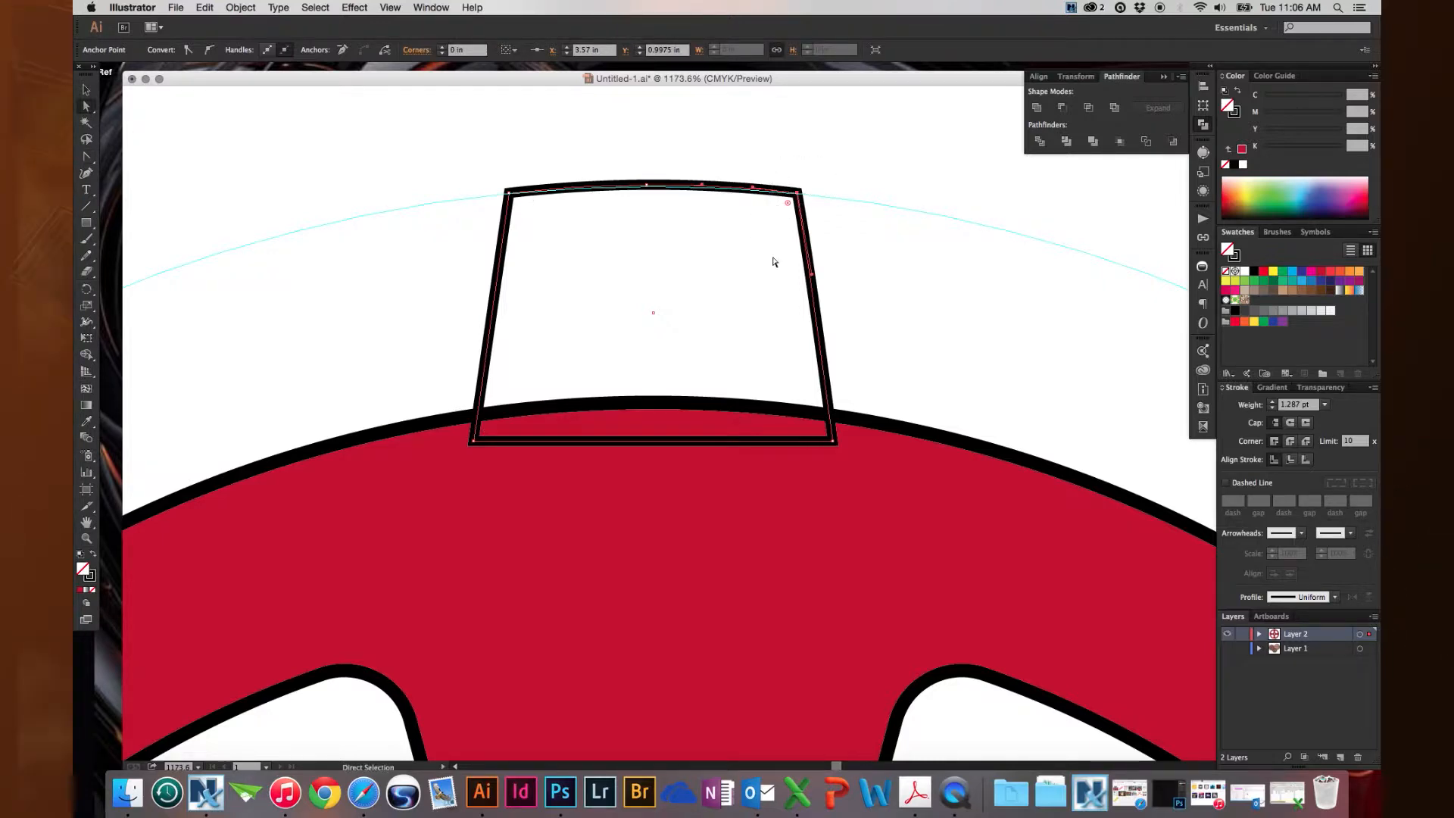
left_click_drag(810, 274, 808, 279)
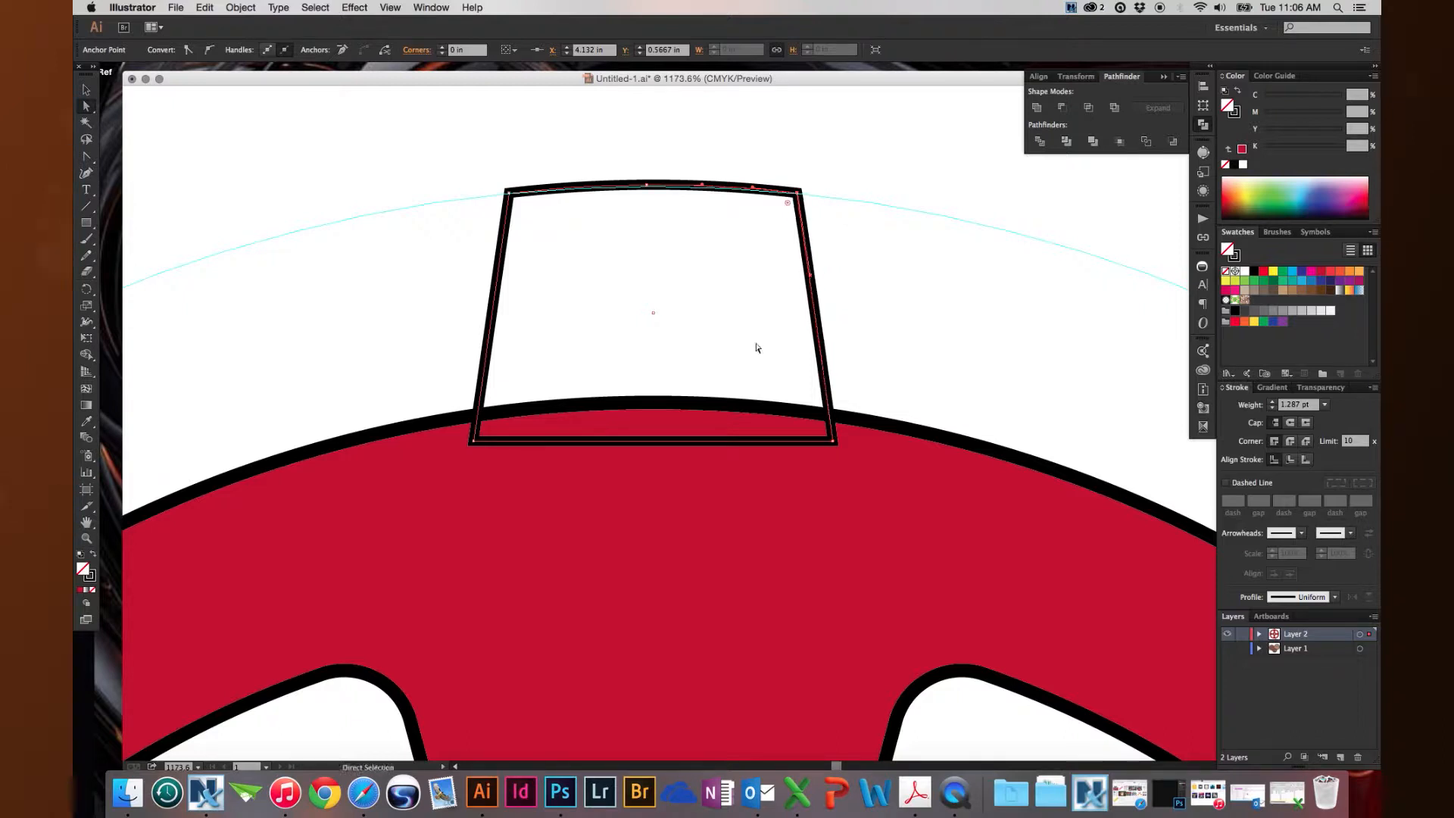
left_click_drag(479, 149, 528, 211)
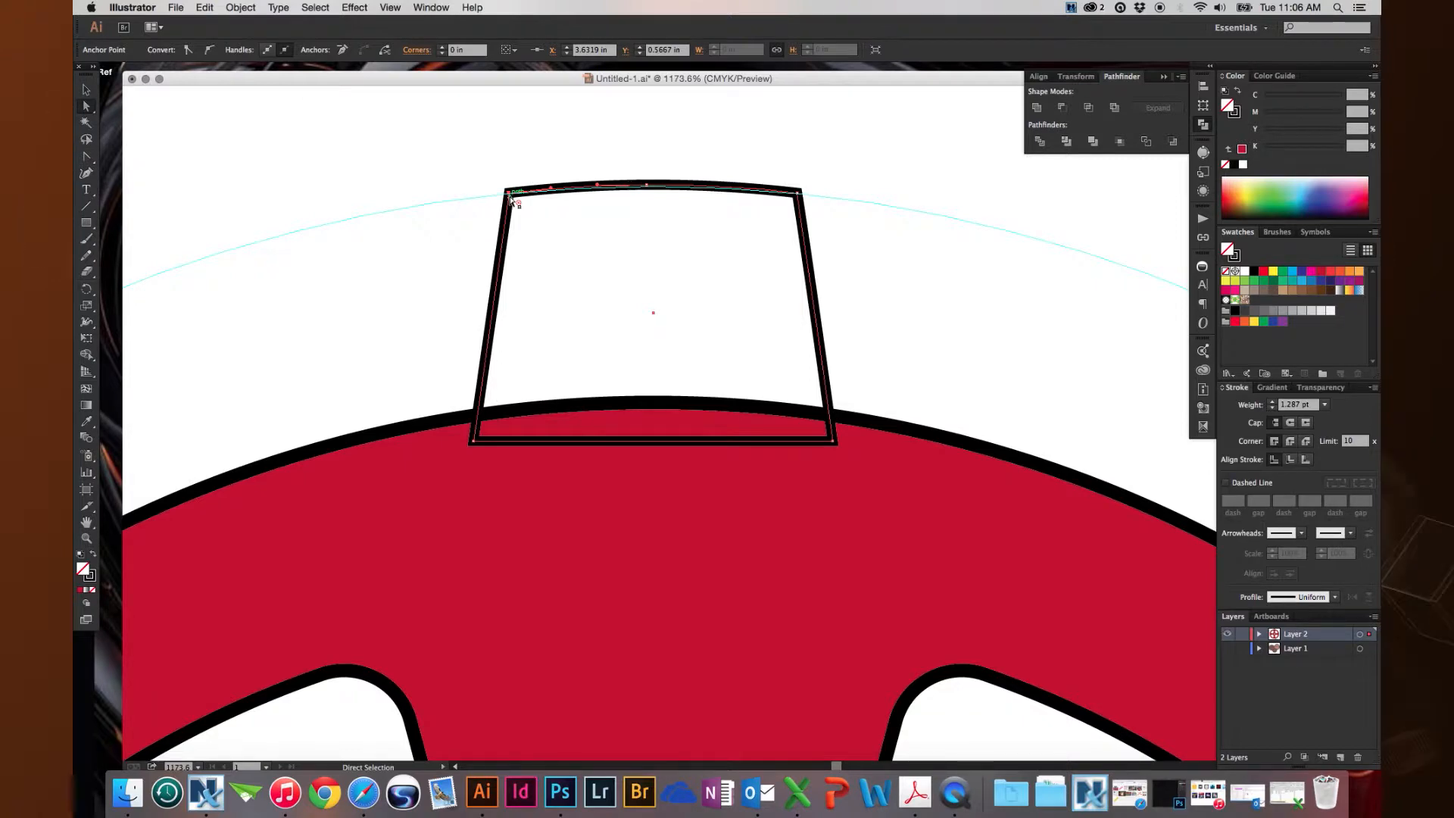
left_click_drag(825, 159, 775, 221)
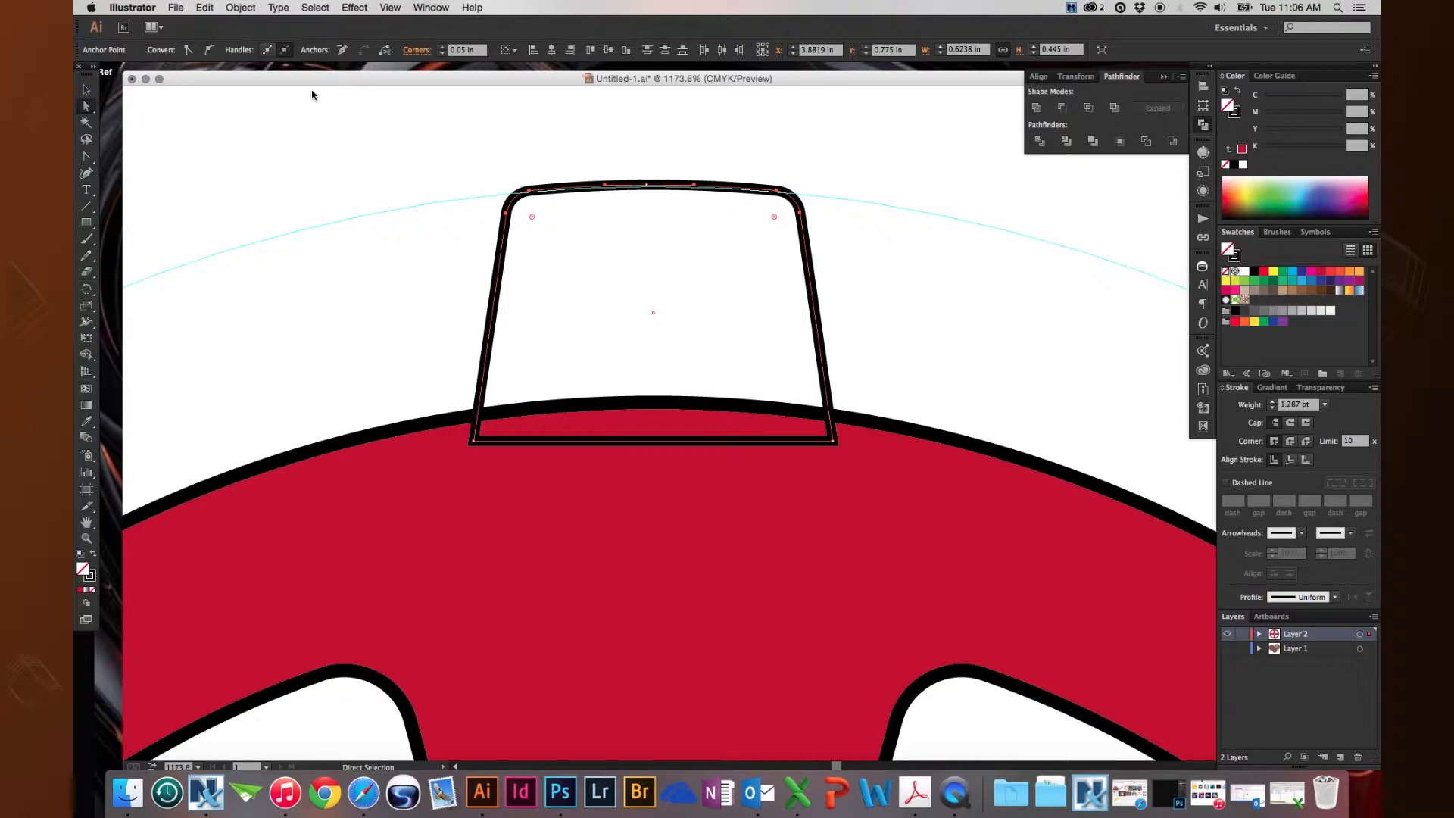
left_click(86, 90)
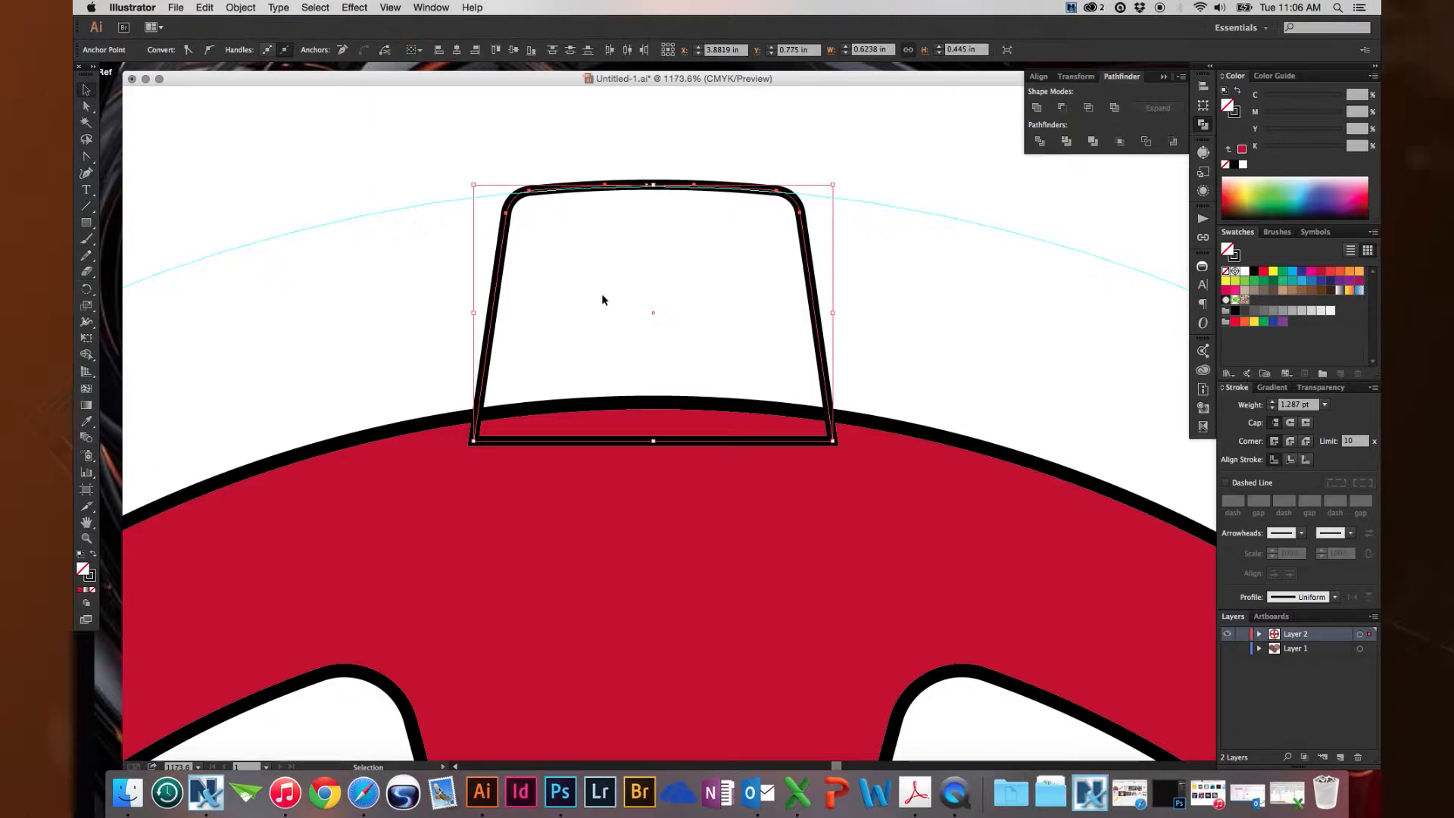
- Sample the gear body with the Eyedropper to give the tooth the same red fill and 1.7 pt black stroke
key("super+minus")
key("super+minus")
key("super+minus")
key("super+minus")
key("super+minus")
left_click_drag(543, 391, 536, 278)
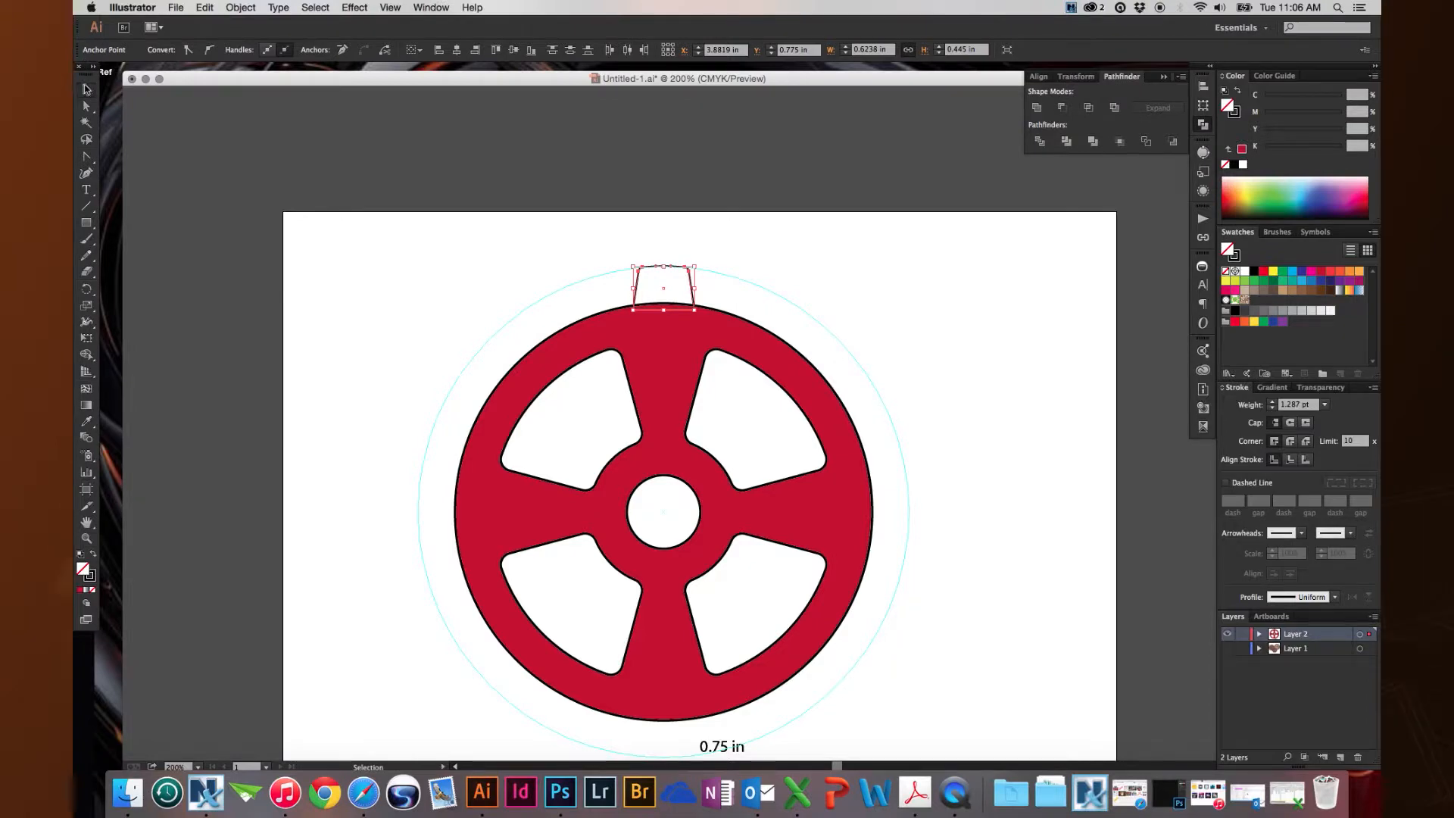
left_click(615, 245)
left_click_drag(636, 241, 659, 271)
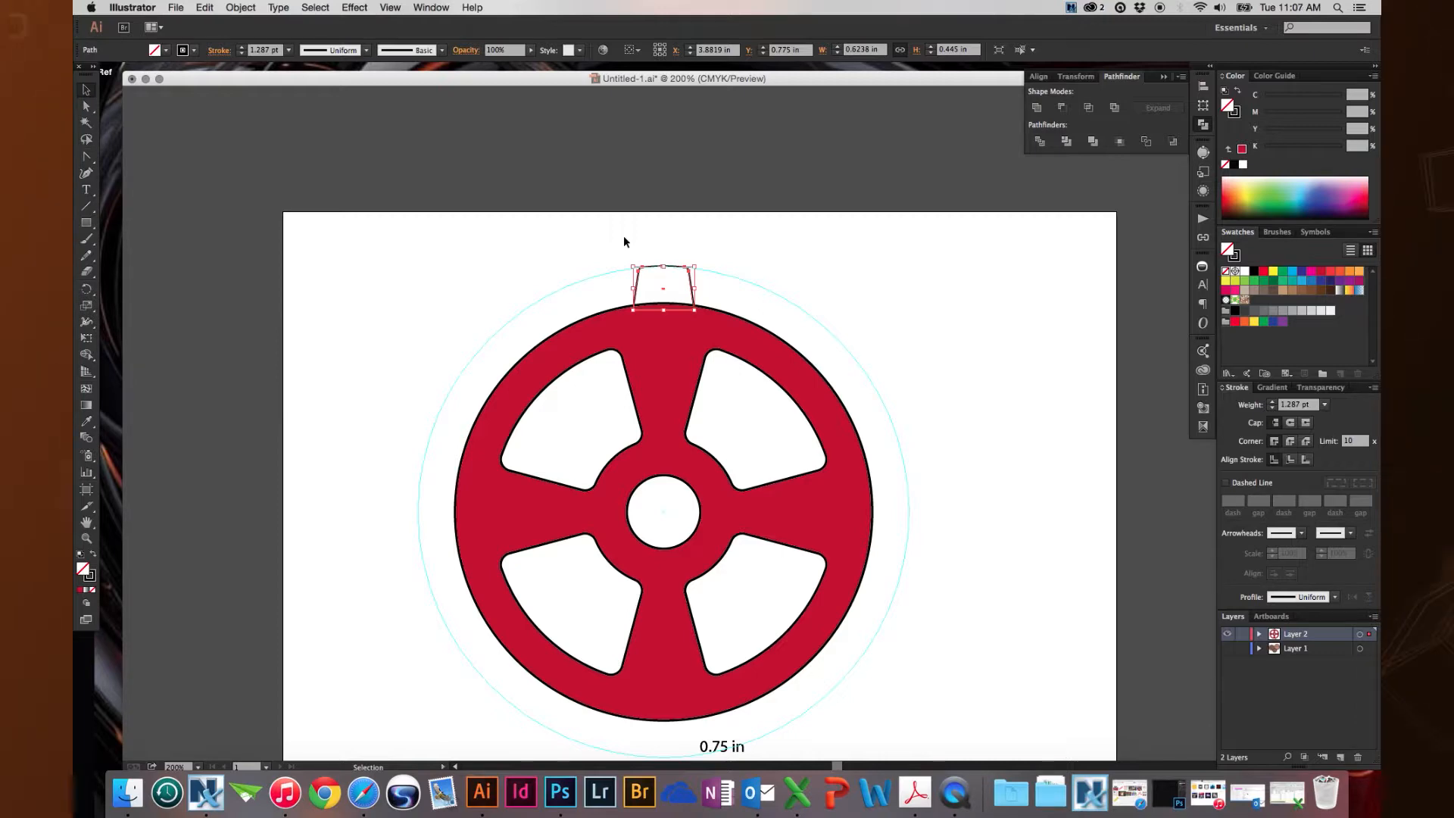
key("i")
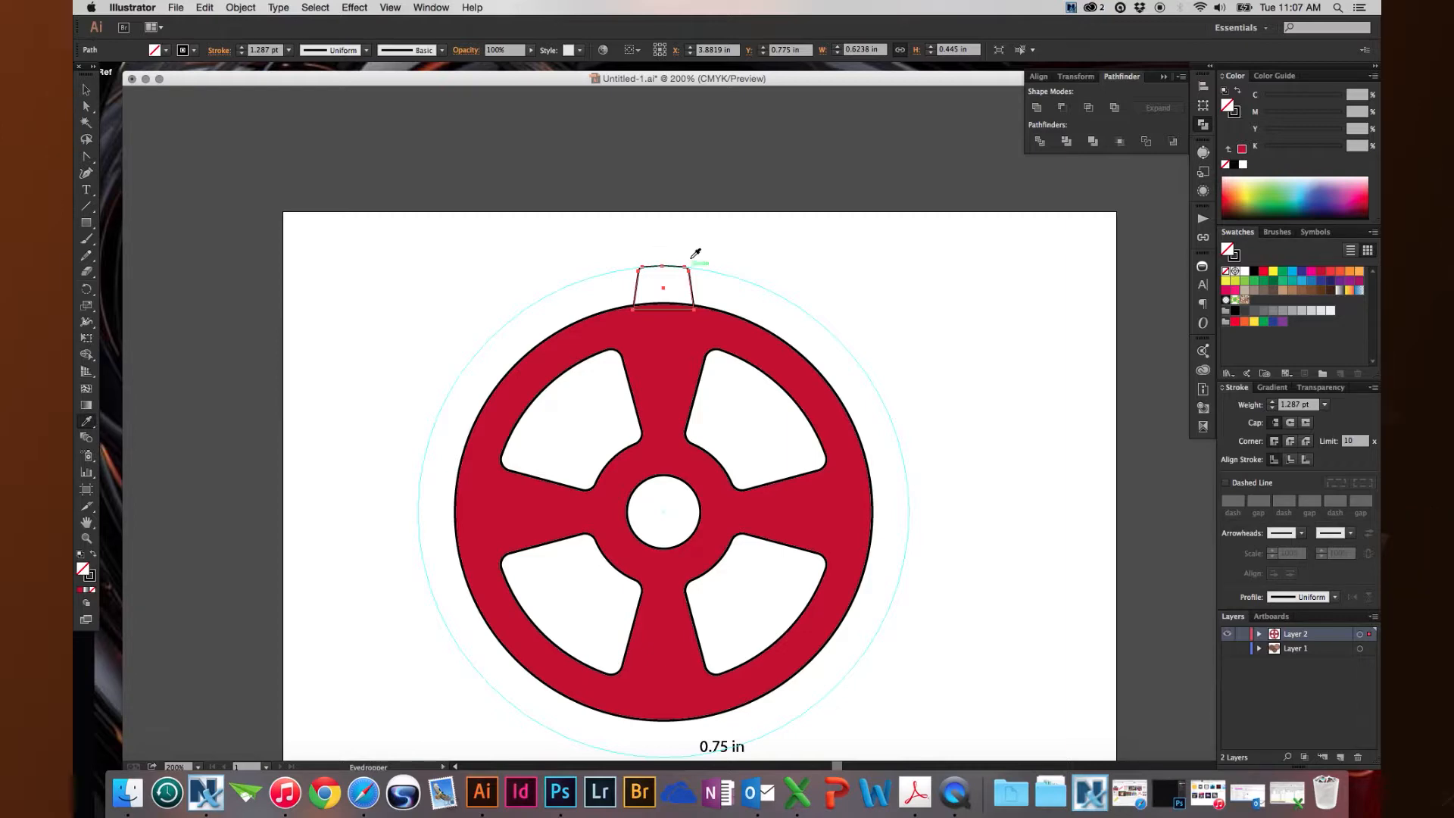
left_click(677, 342)
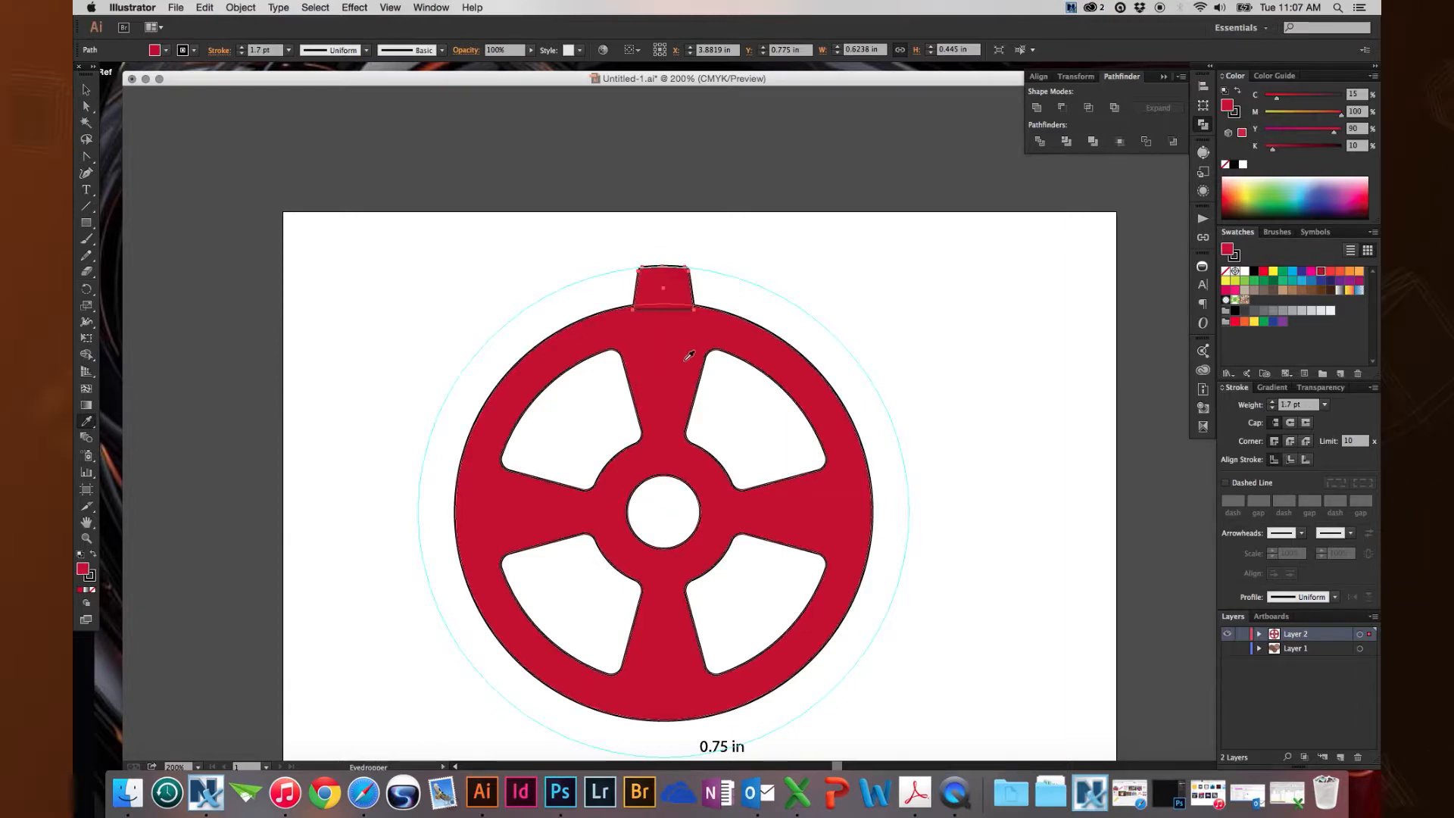
left_click(85, 91)
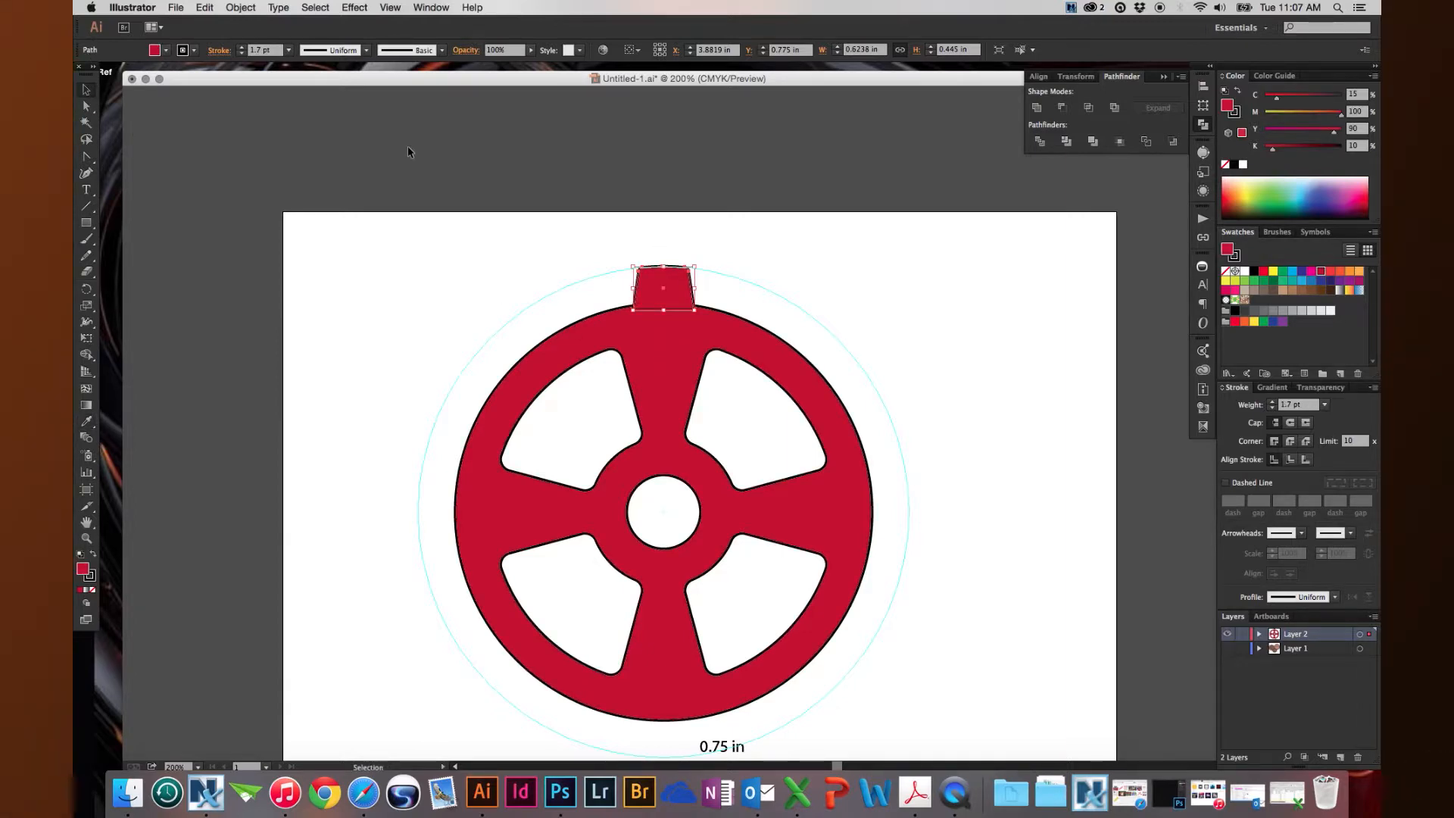
left_click(628, 240)
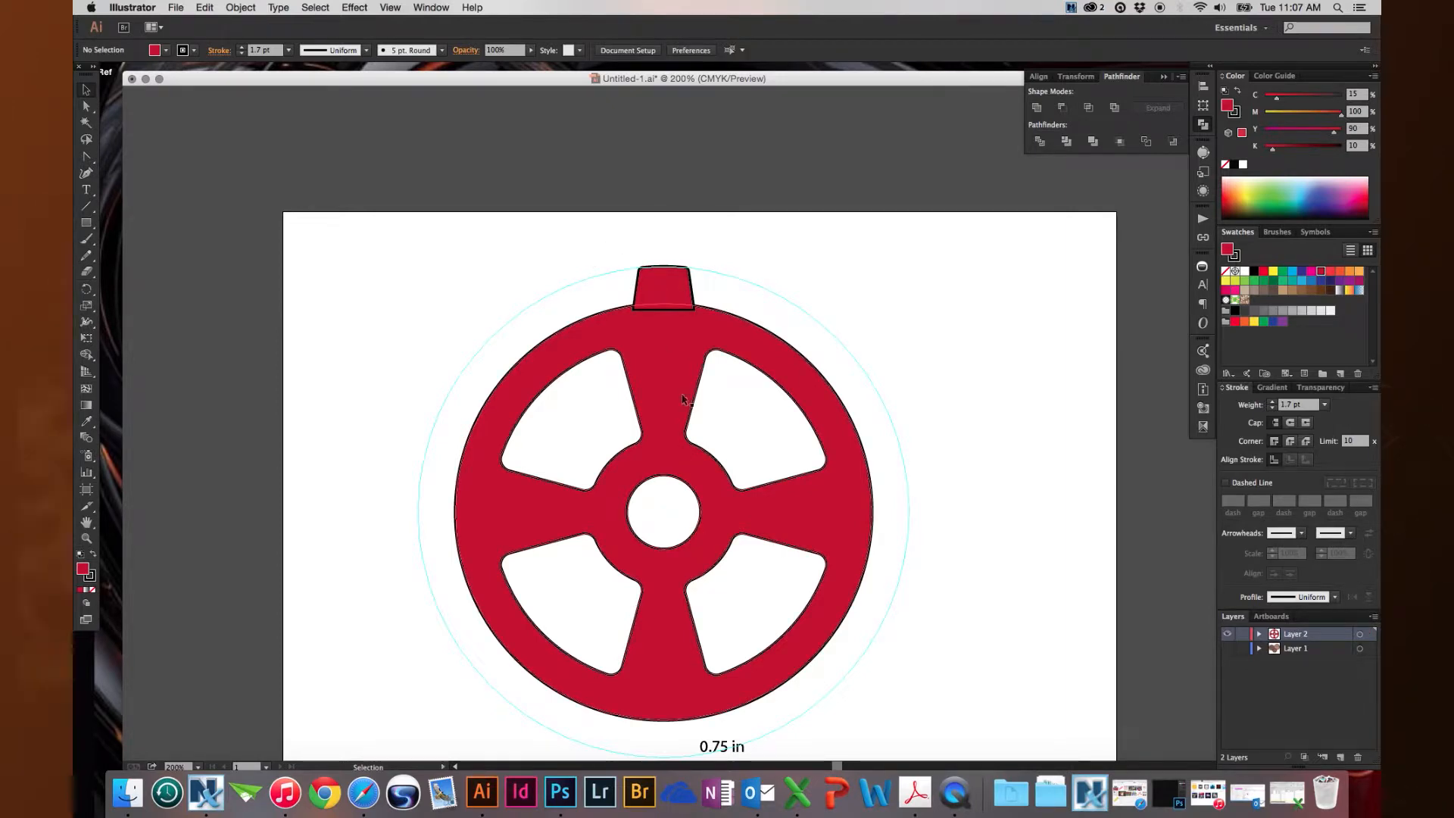
- Delete the "0.75 in" text label below the gear
left_click(653, 290)
key("space")
left_click_drag(525, 285, 533, 253)
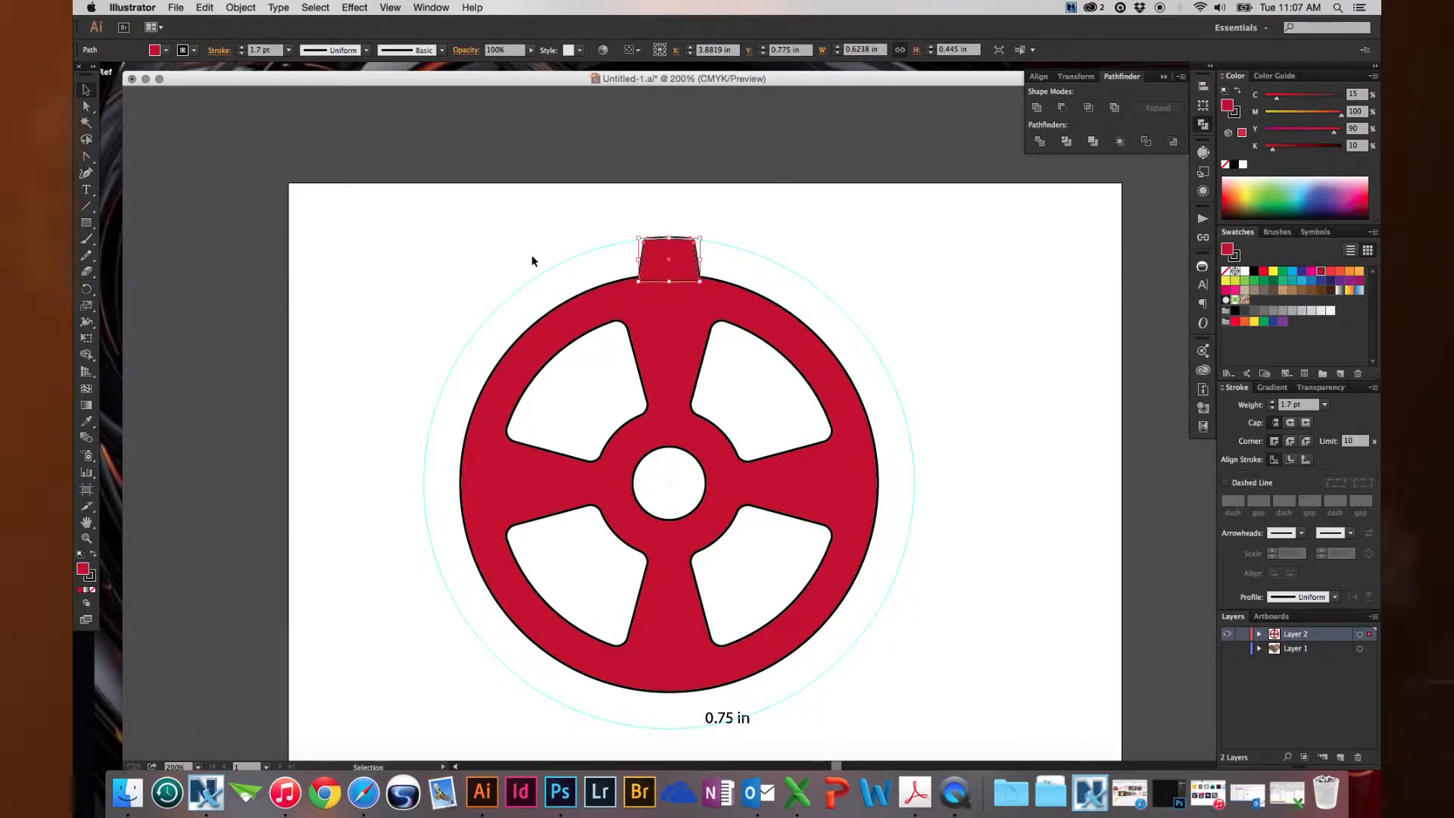
key("space")
left_click_drag(635, 506, 641, 413)
left_click_drag(736, 604, 779, 657)
key("Delete")
key("space")
left_click_drag(643, 313, 649, 425)
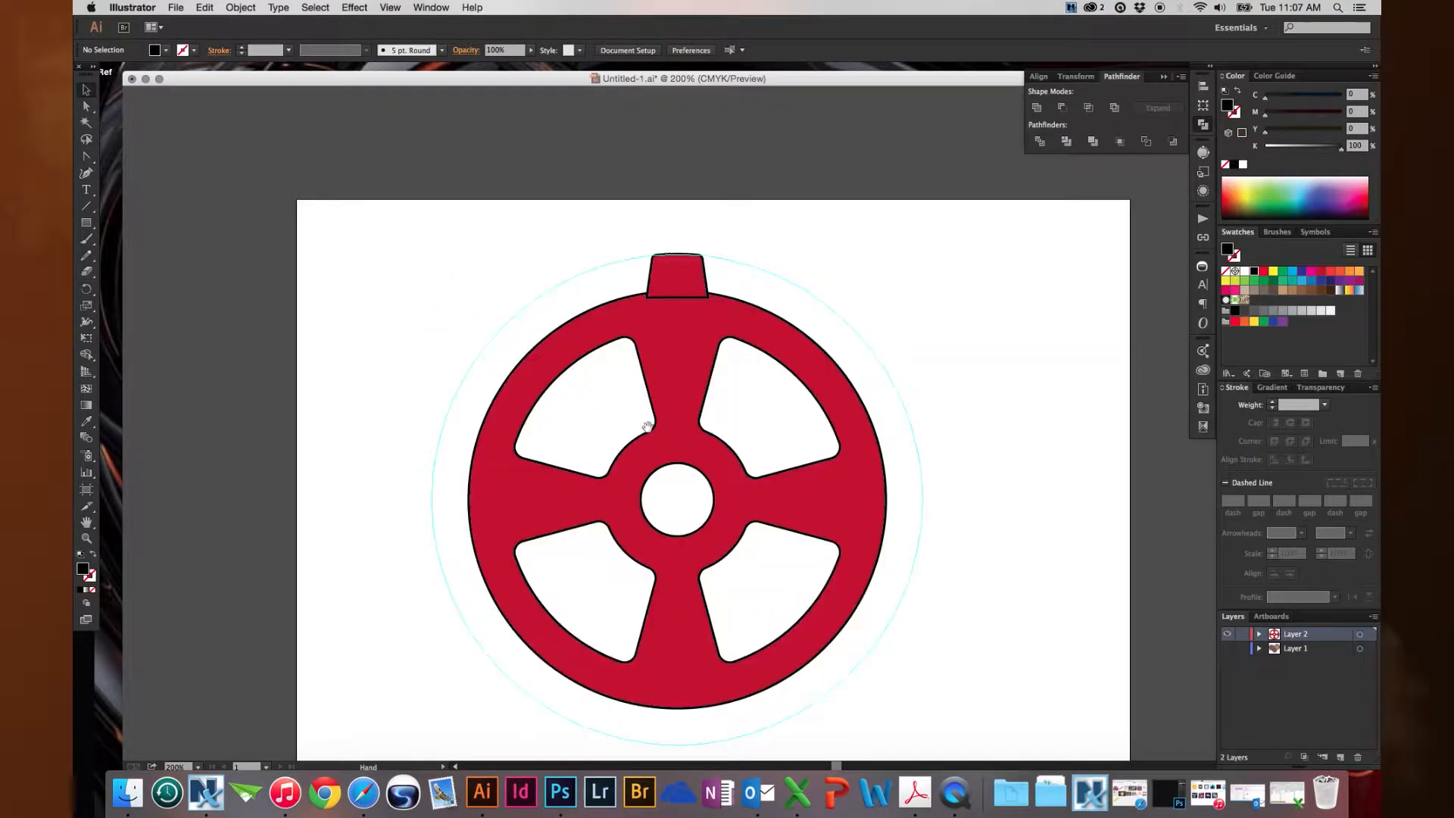
- Duplicate the tooth straight down so the copy sits against the gear's bottom edge
left_click(663, 286)
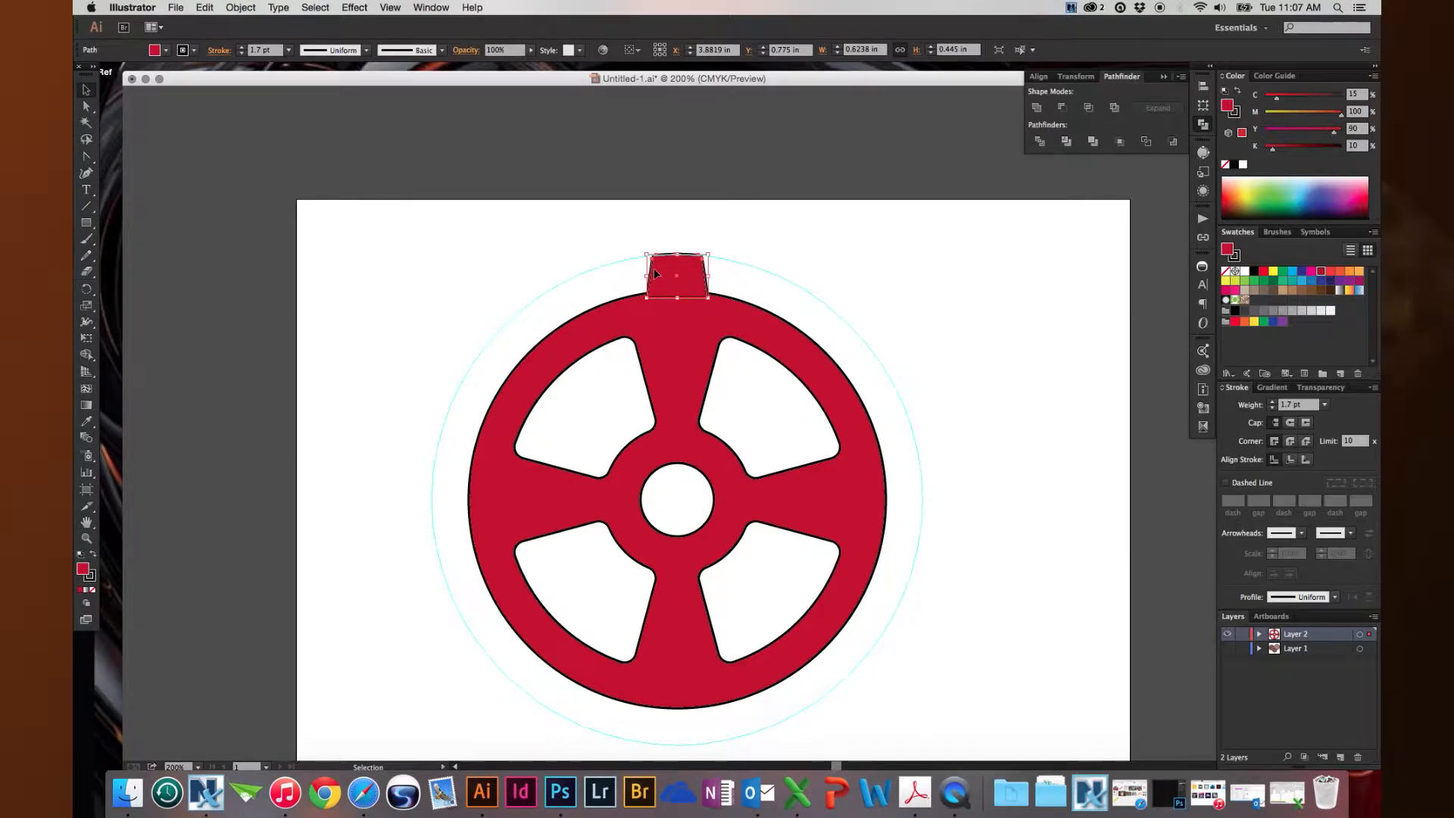
key("super+space")
left_click_drag(568, 224, 736, 345)
key("a")
key("super+minus")
key("super+minus")
key("super+minus")
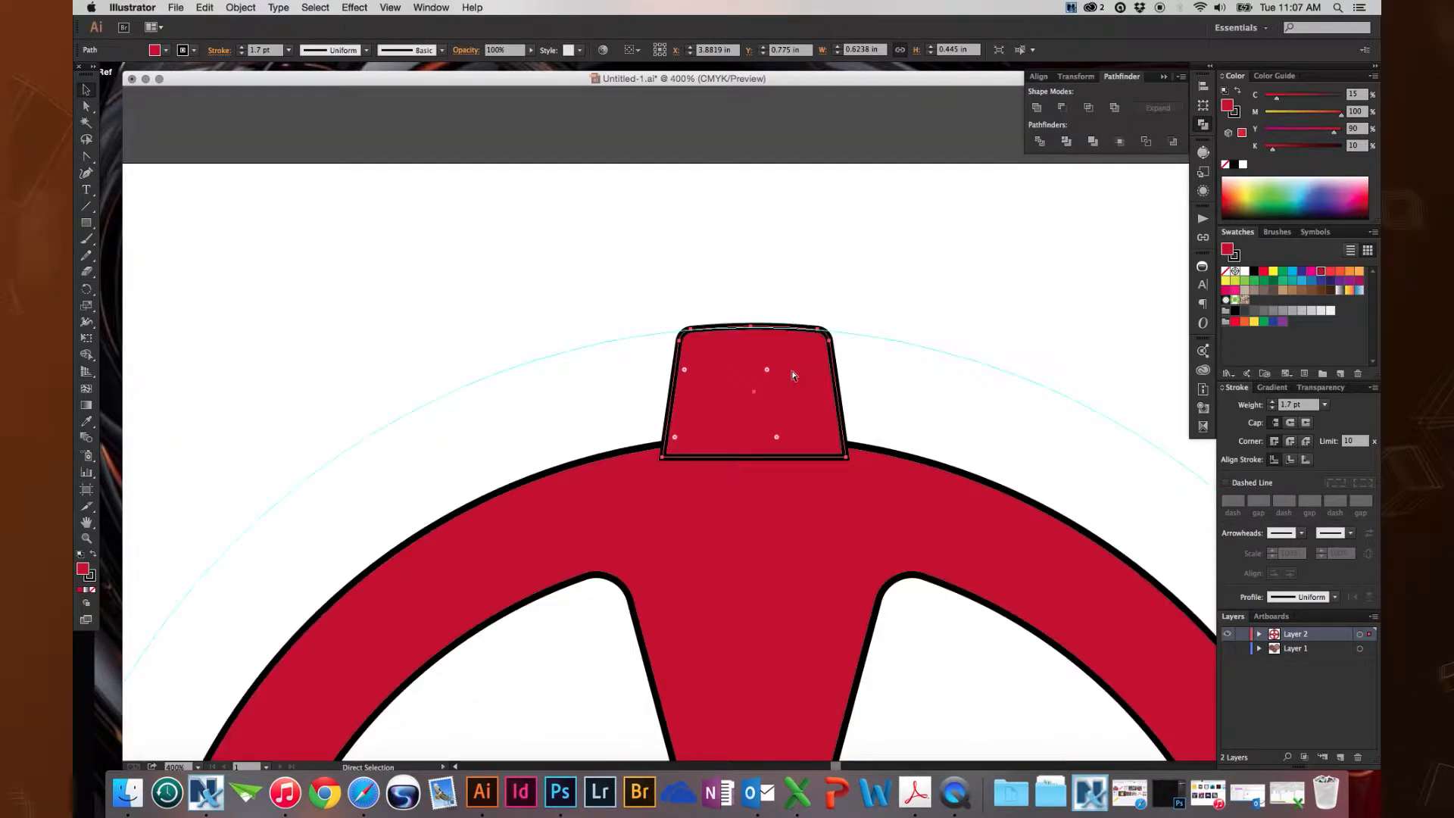
key("super+minus")
key("super+minus")
key("super+minus")
key("v")
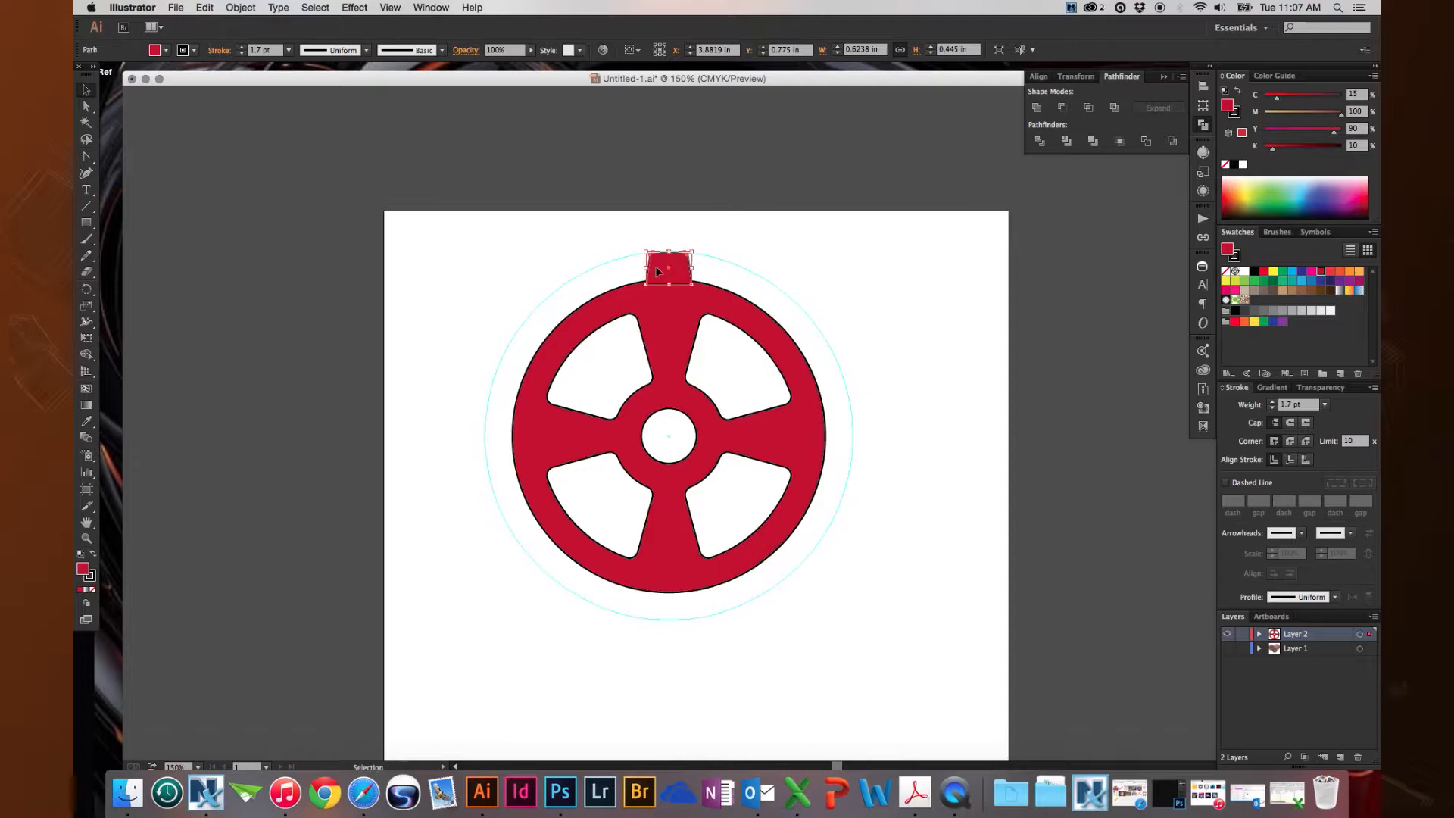
left_click_drag(657, 266, 648, 608)
key("shift")
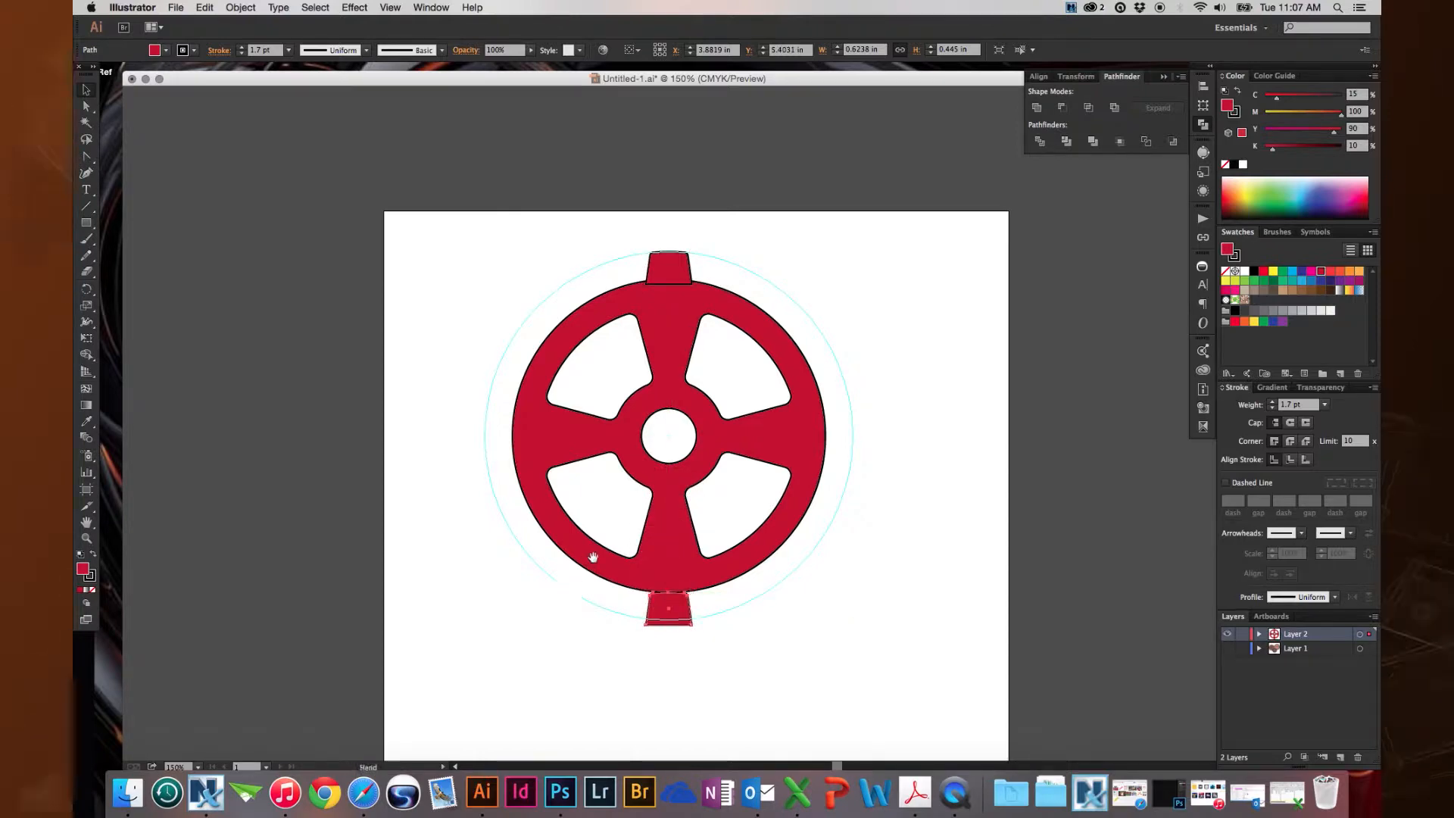
left_click_drag(609, 551, 730, 673)
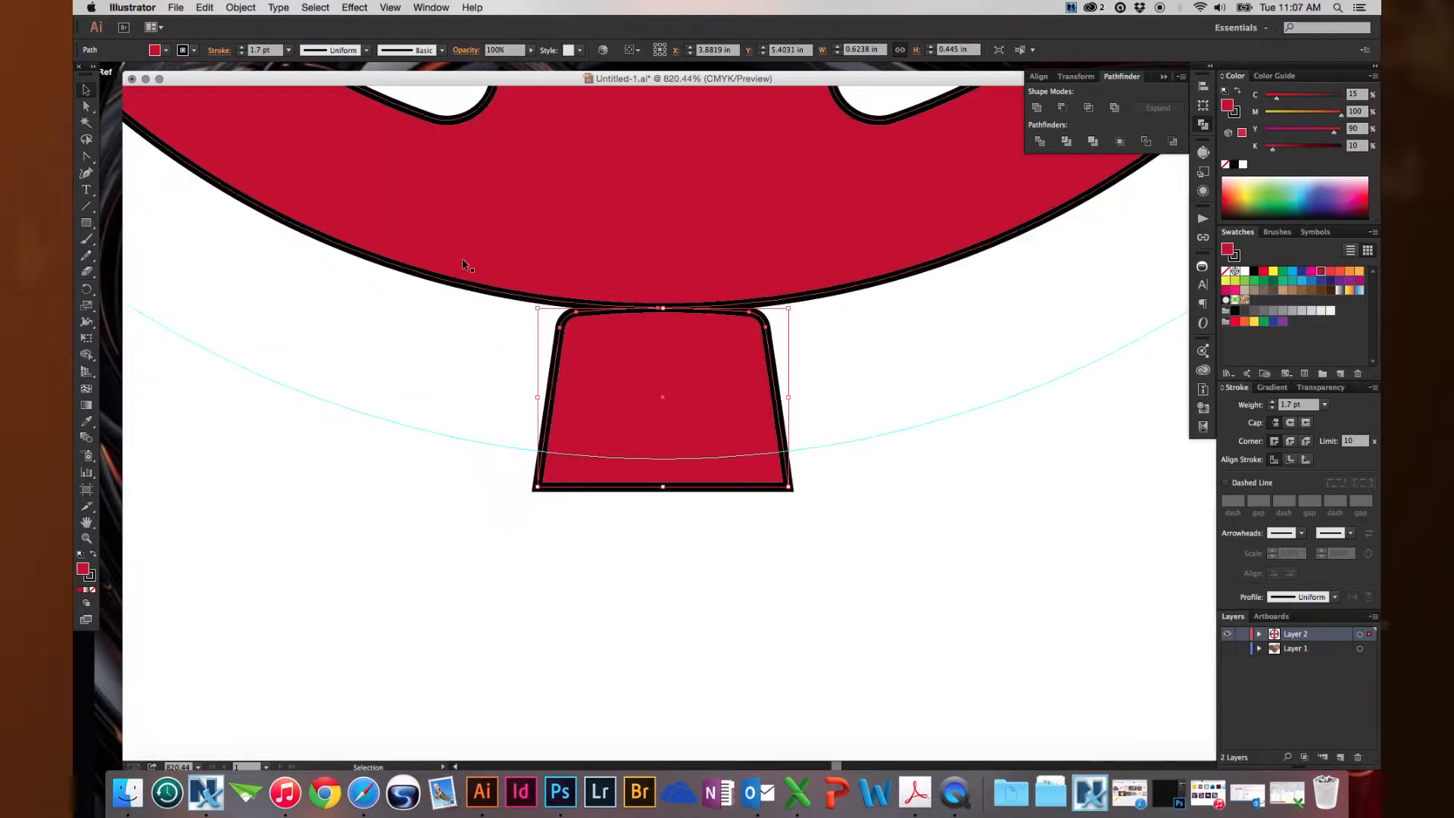
- Flip the duplicated tooth upside down and raise it until its rounded end meets the guide circle's bottom edge, checking the fit in outline view
key("r")
left_click_drag(530, 299, 874, 487)
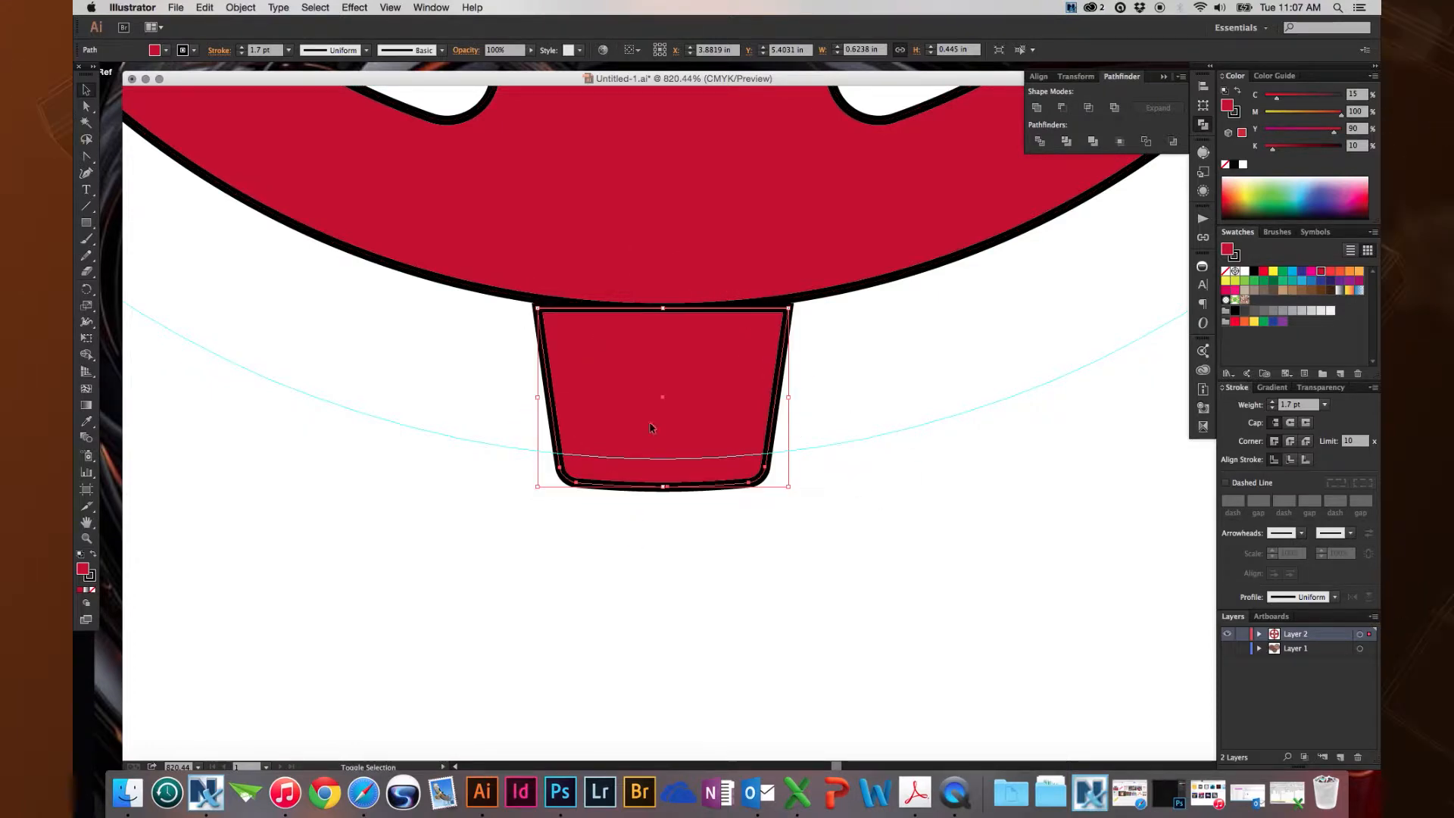
left_click_drag(638, 384, 634, 365)
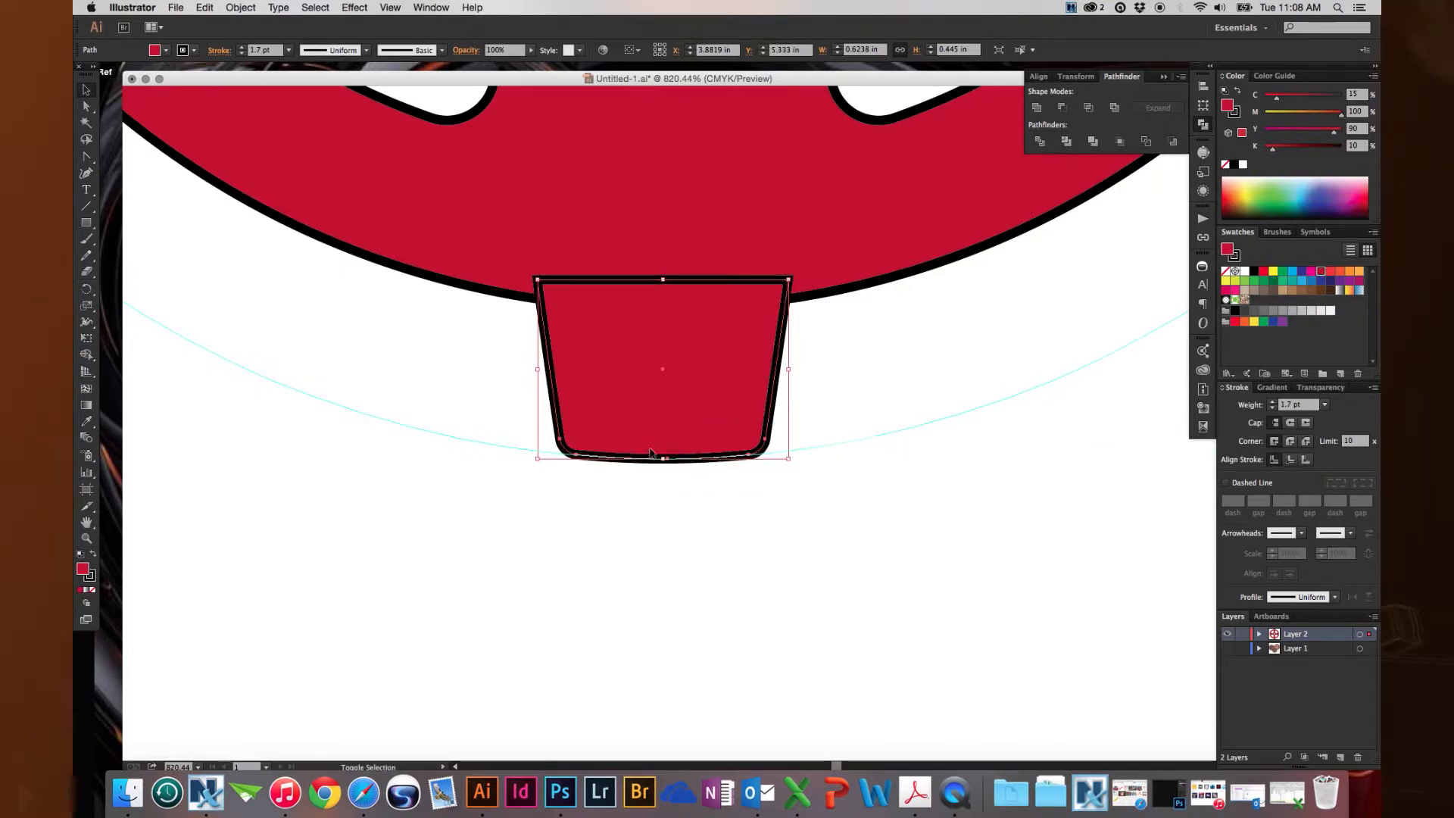
key("a")
key("super")
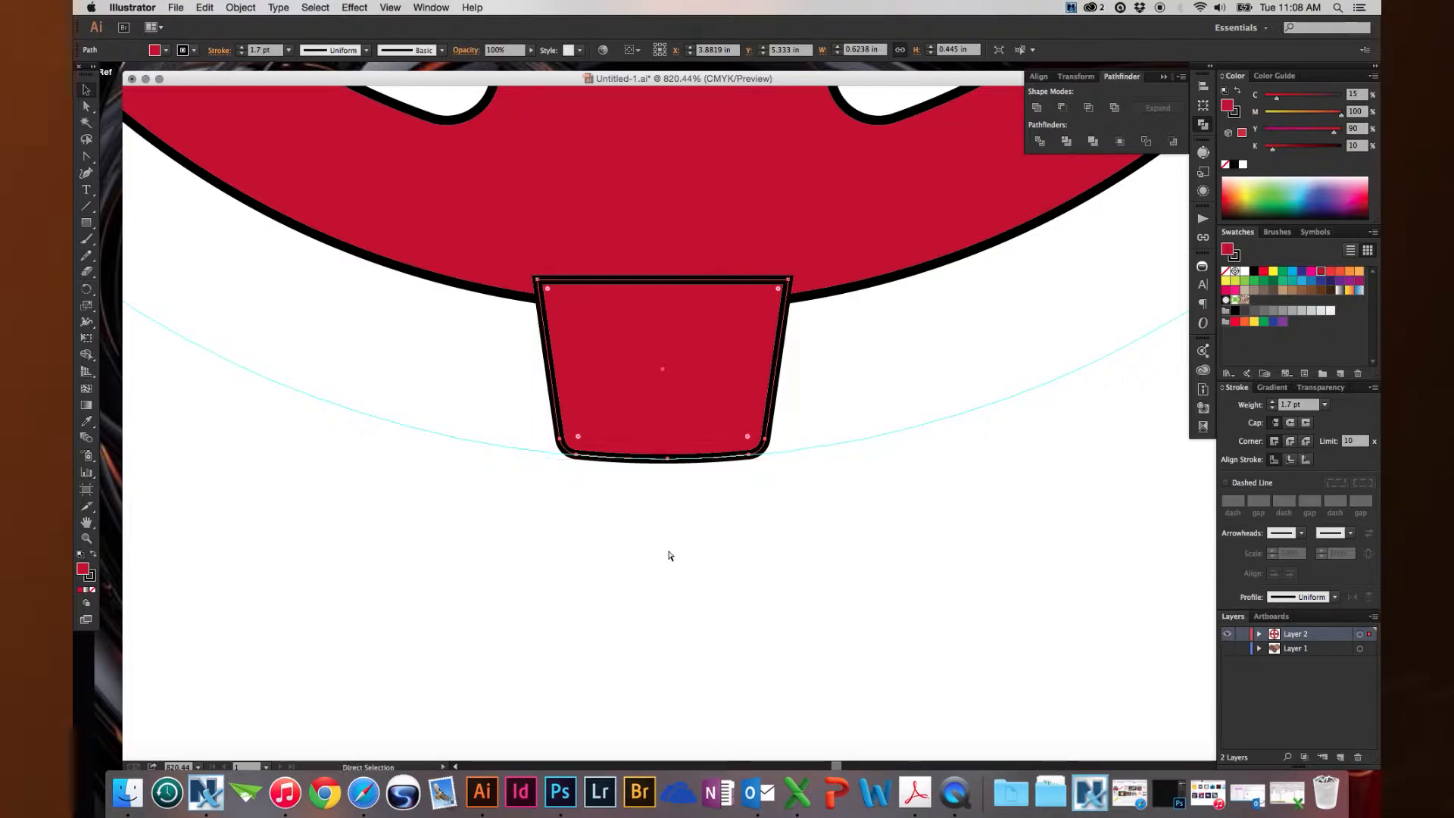
key("super+y")
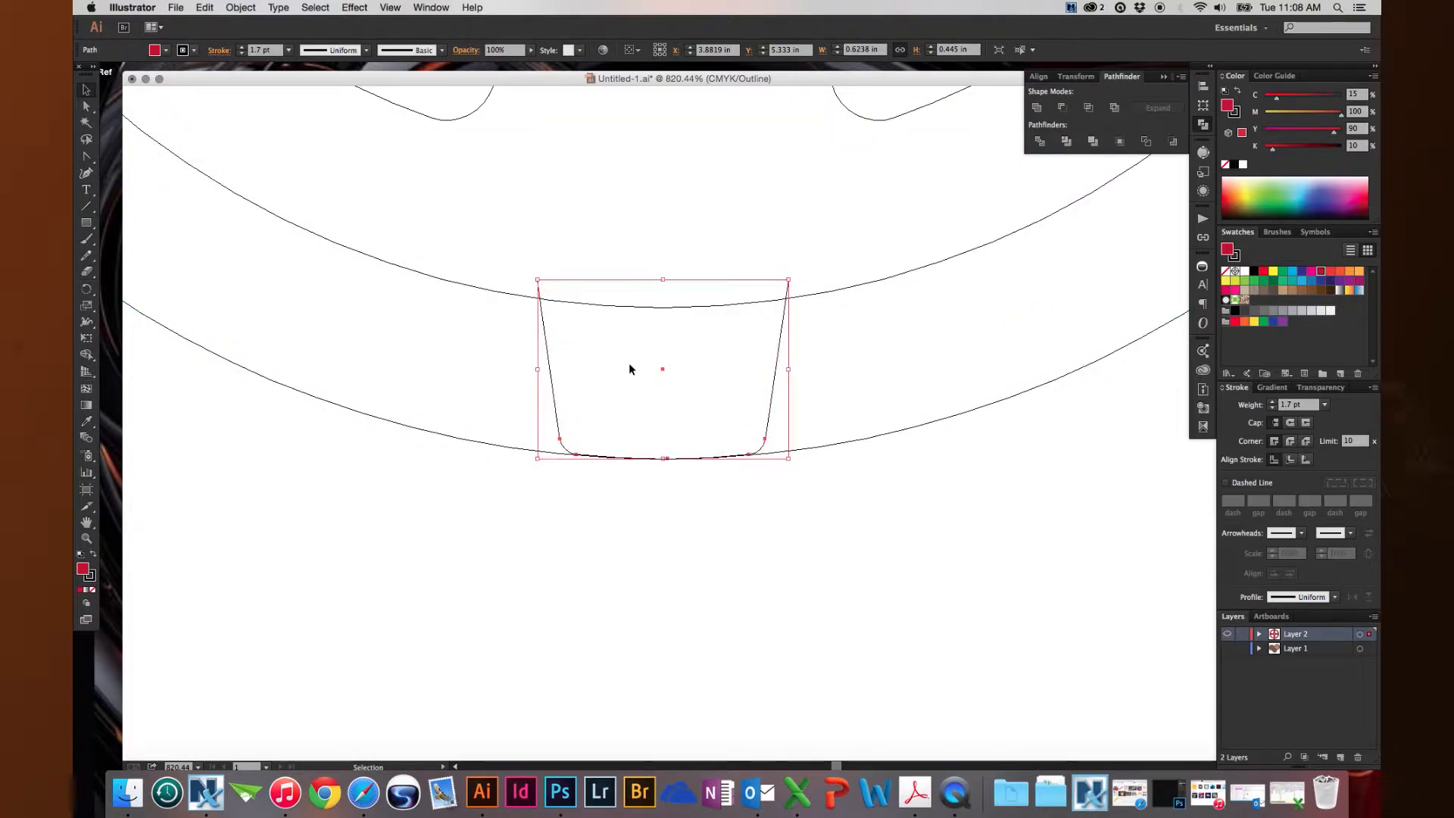
left_click(725, 493)
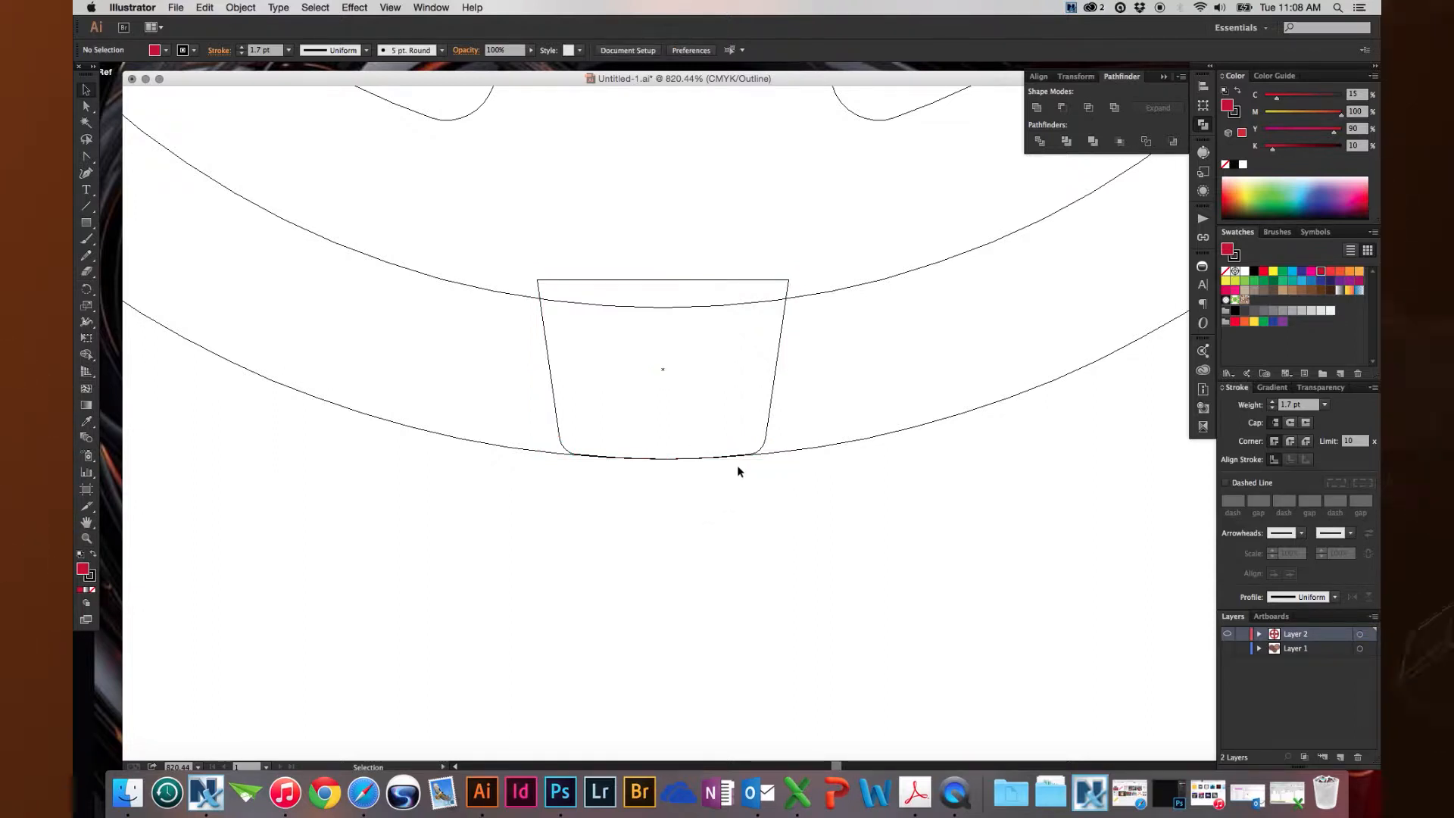
- In outline view, nudge the upper tooth down so its rounded top edge meets the guide circle, and return to the full-colour preview
key("super+0")
key("super+space")
left_click_drag(616, 116, 673, 160)
scroll(679, 276, "right", 5)
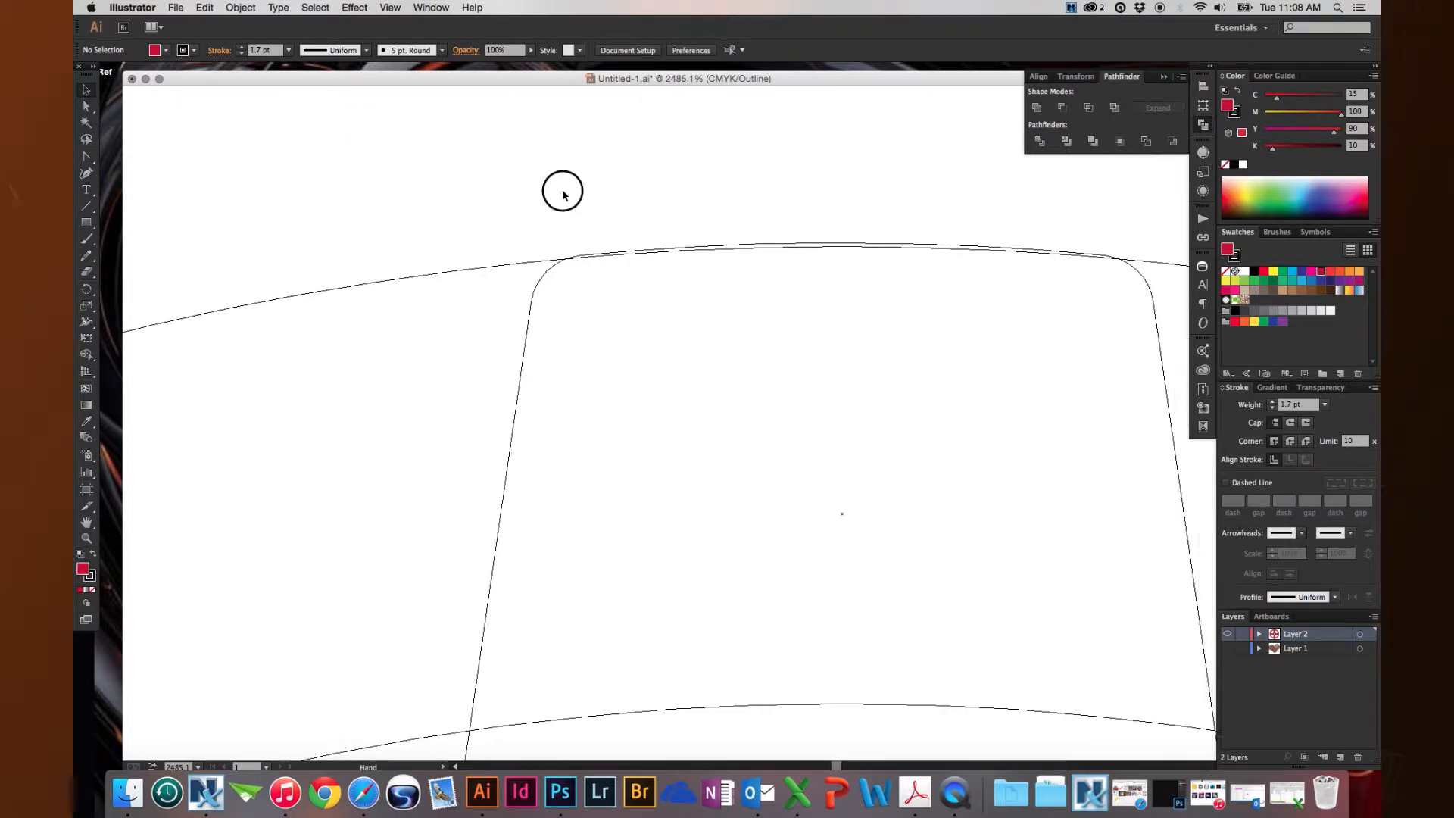
left_click(498, 250)
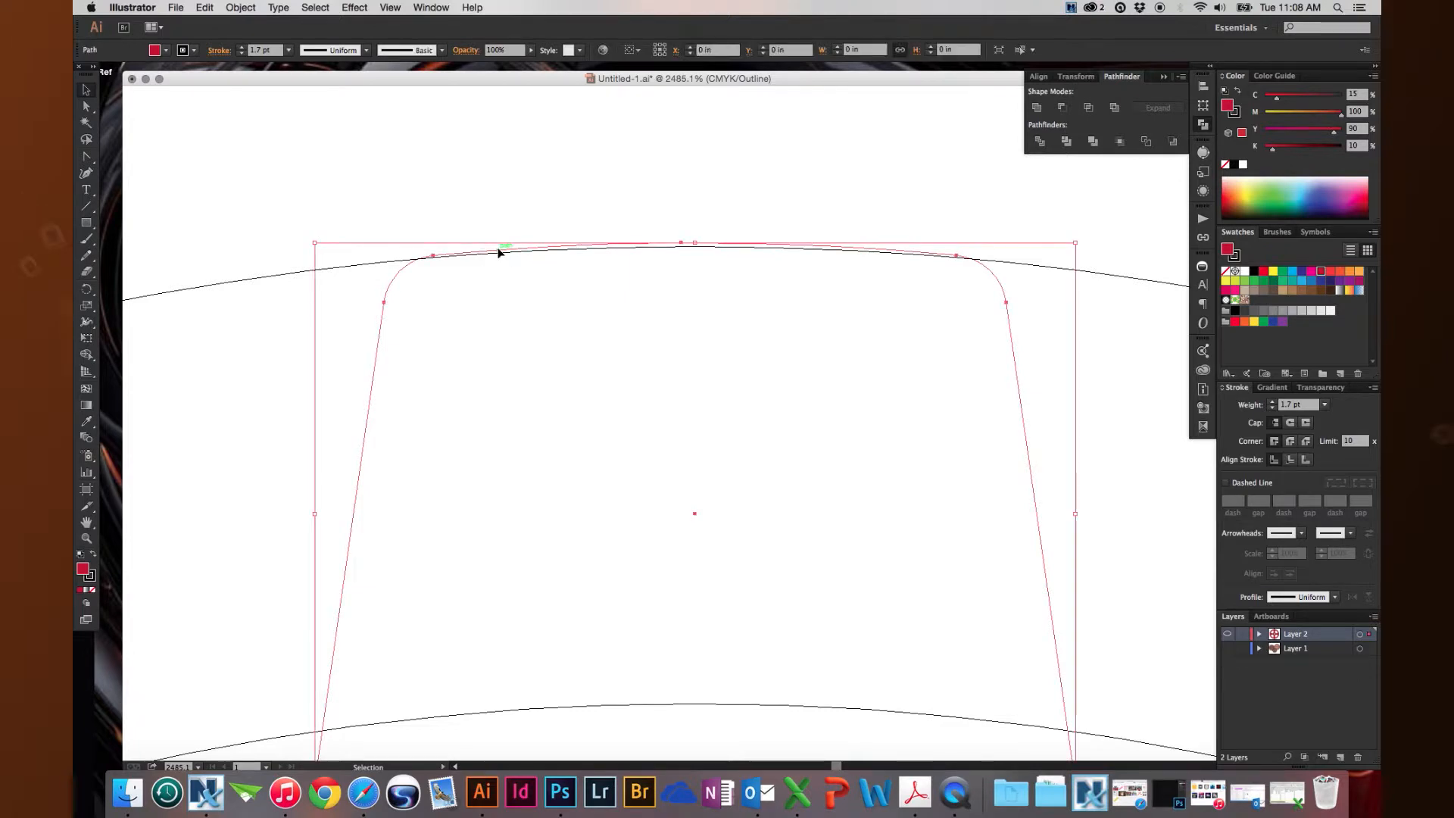
left_click_drag(498, 252, 499, 256)
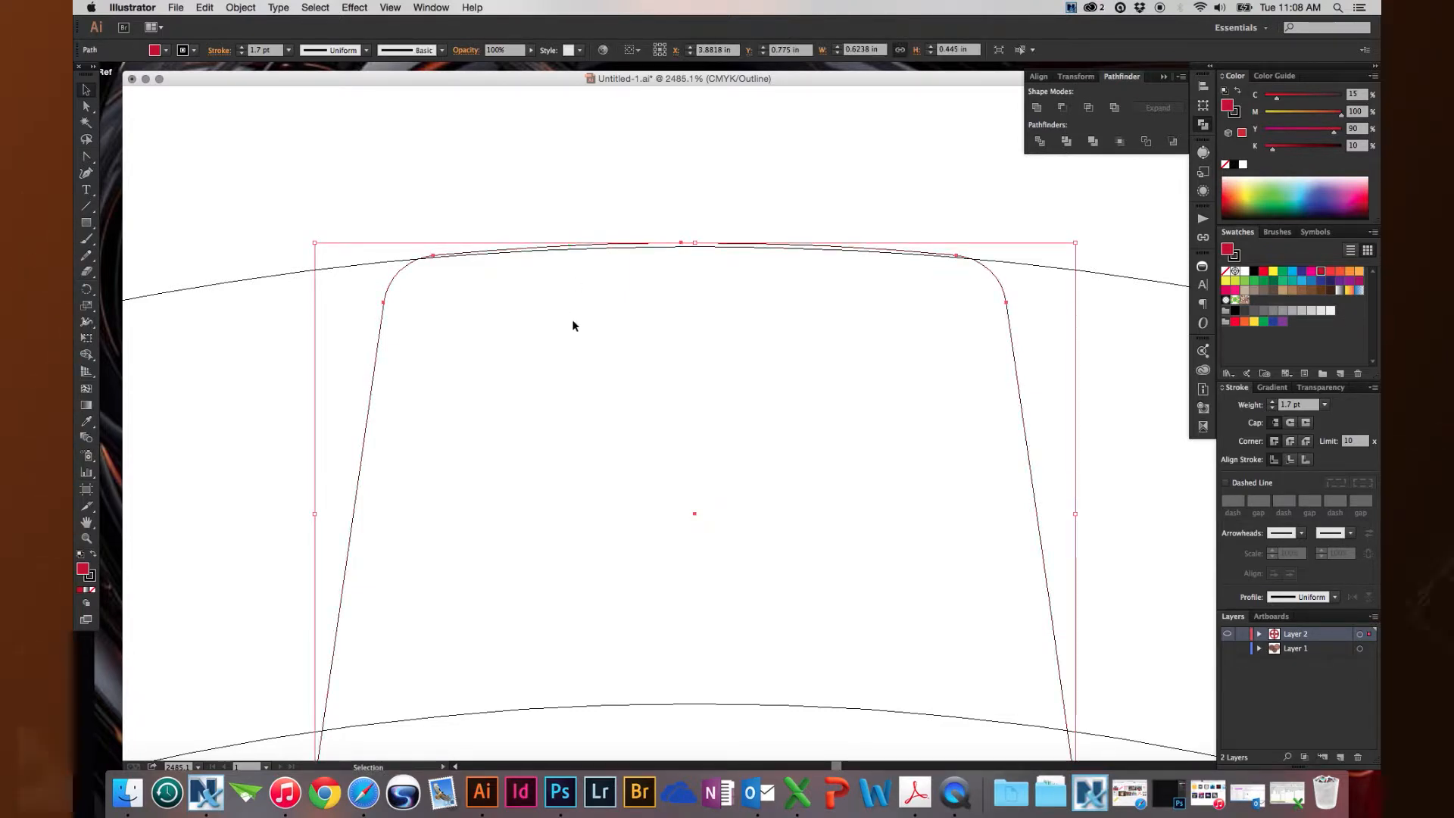
left_click_drag(657, 244, 652, 247)
key("a")
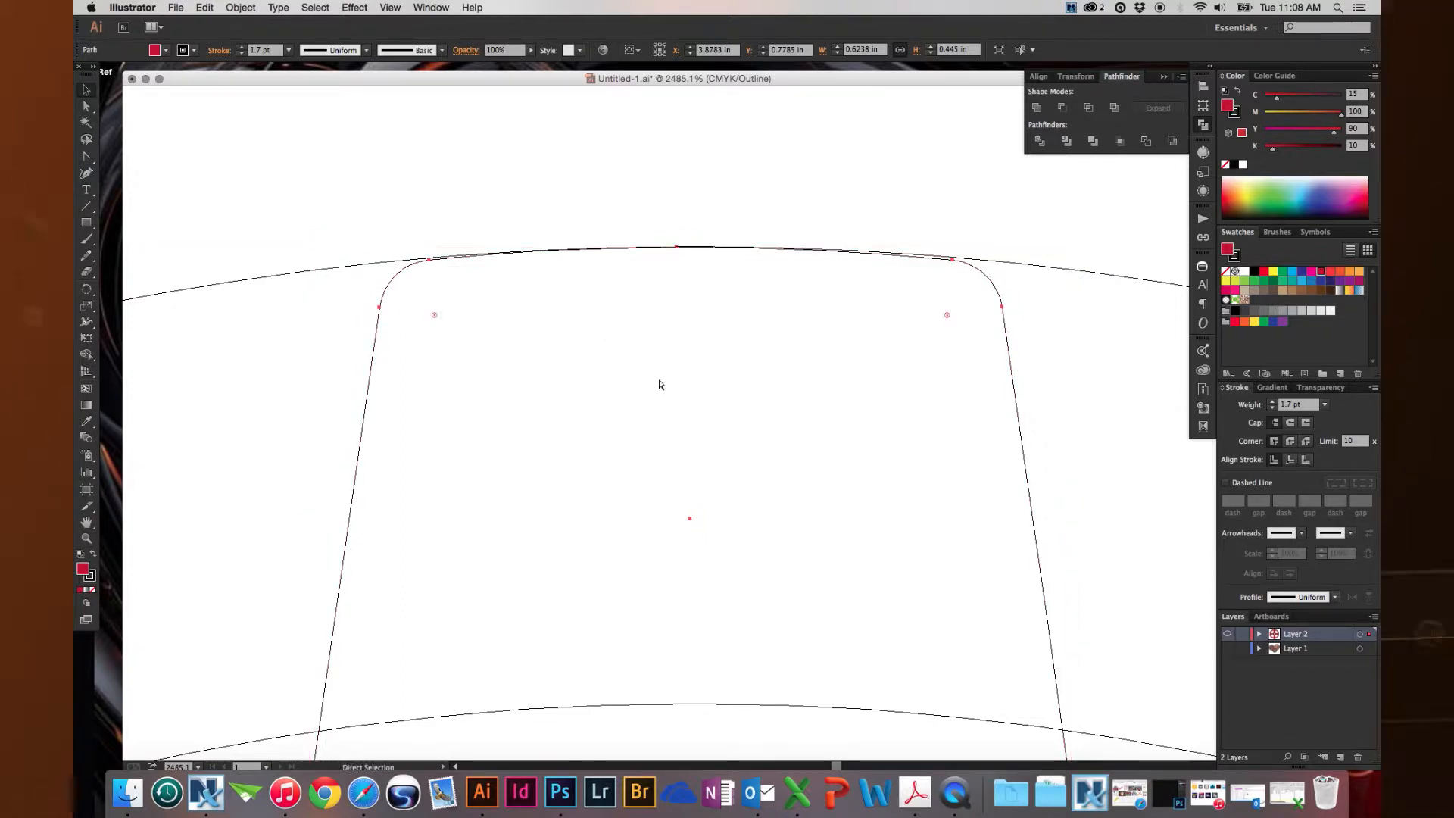
key("super+0")
key("v")
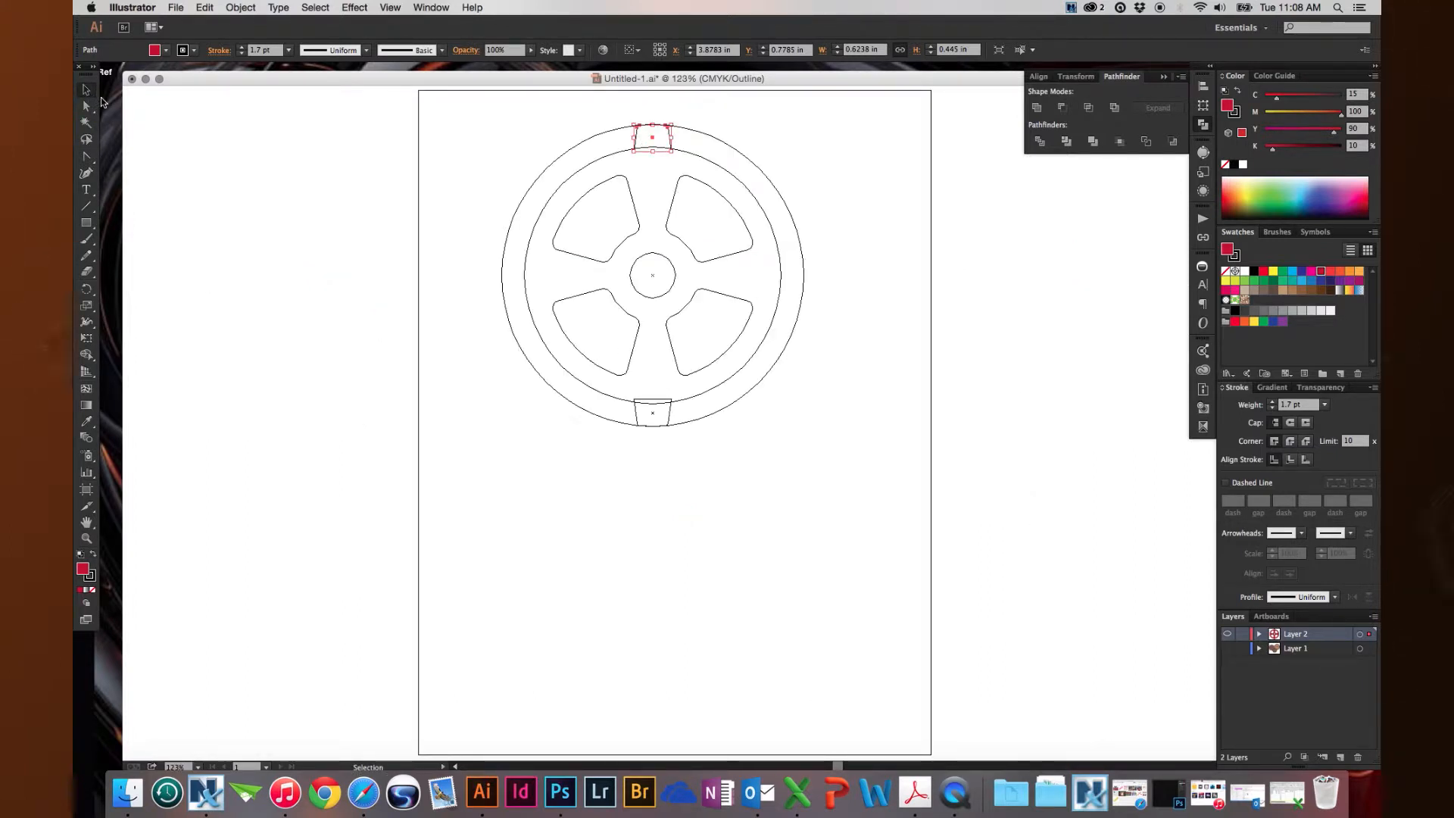
key("super+y")
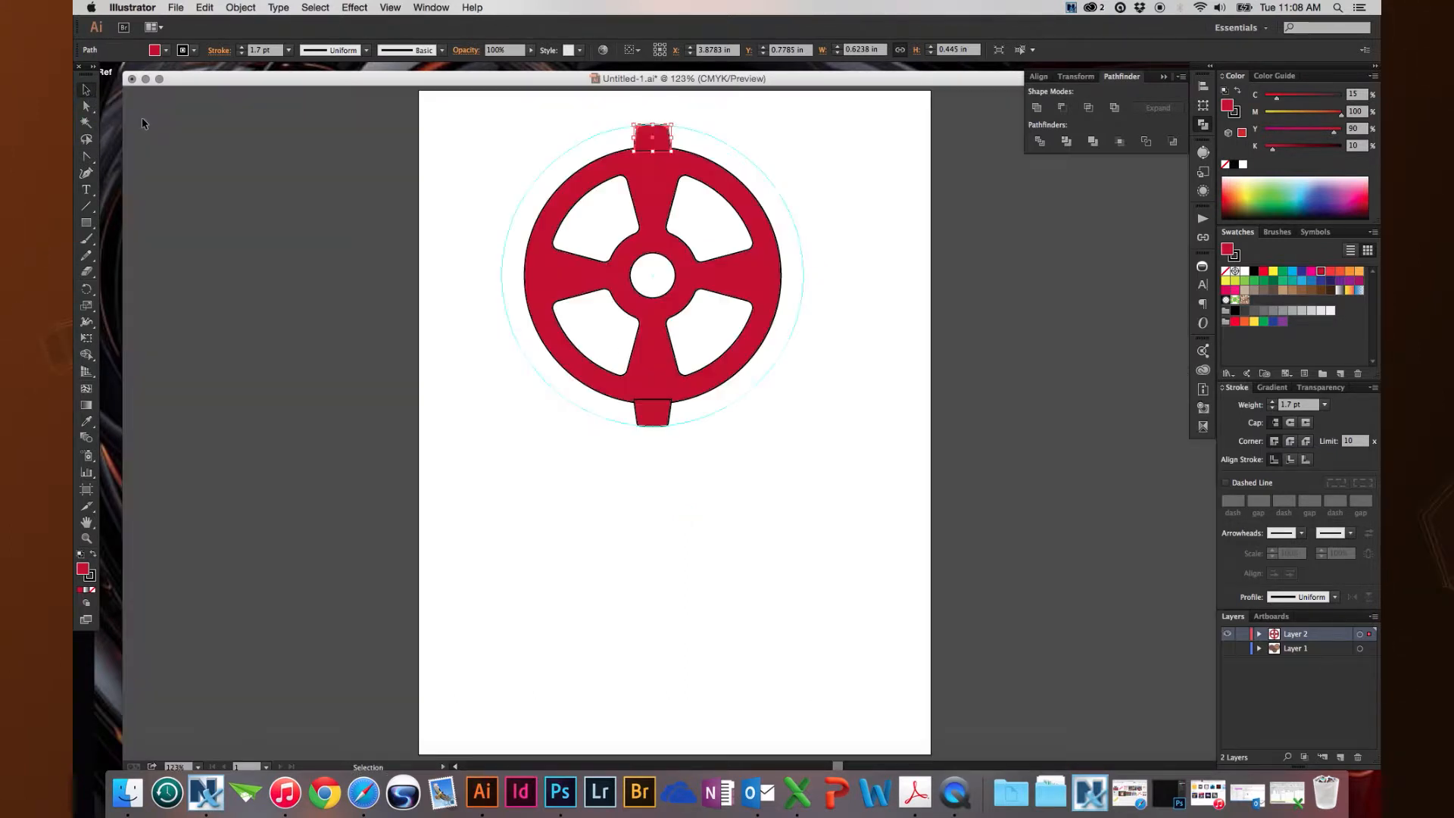
- Group the upper and lower teeth into one object
left_click(644, 418, "shift")
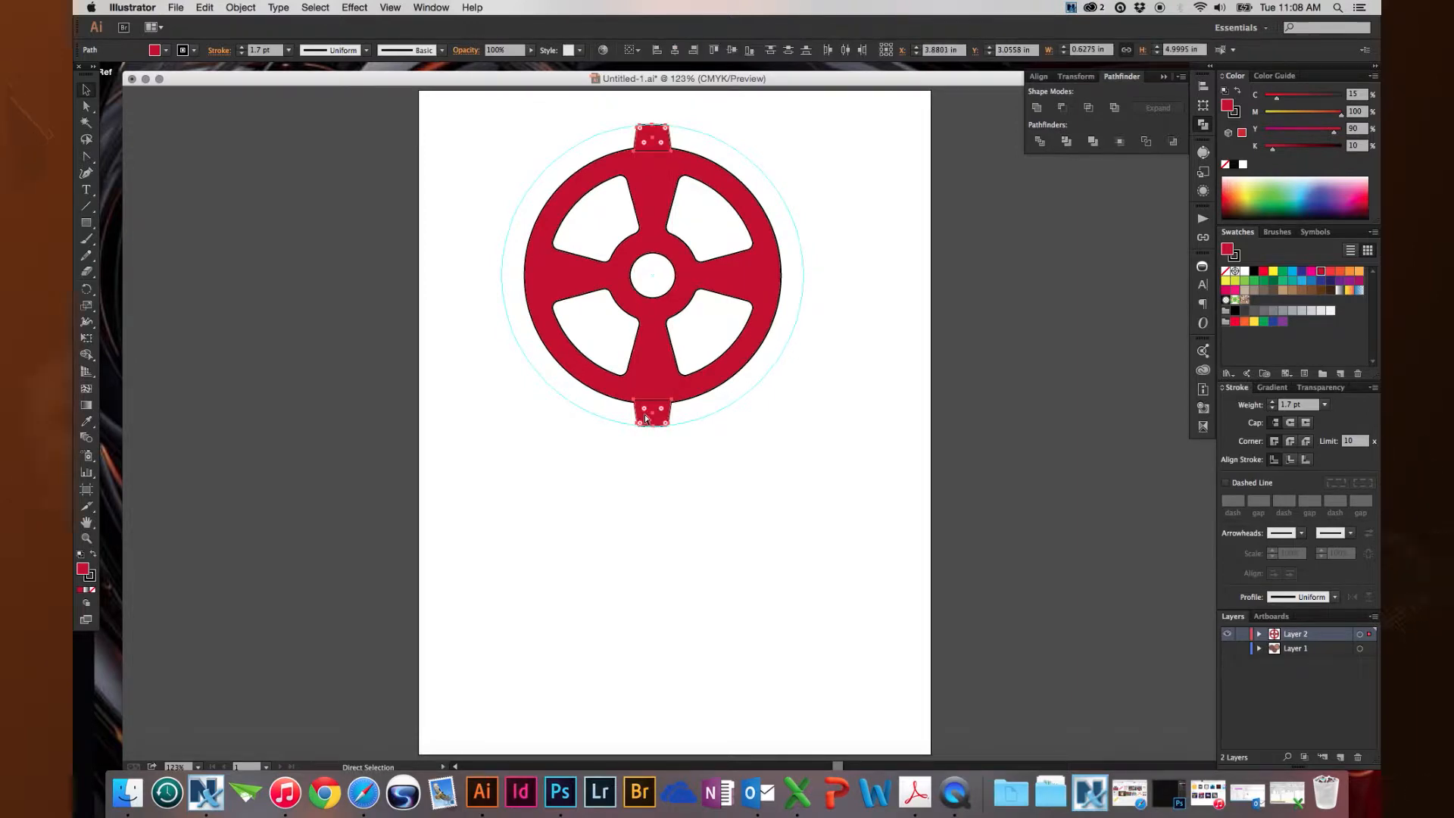
key("super+g")
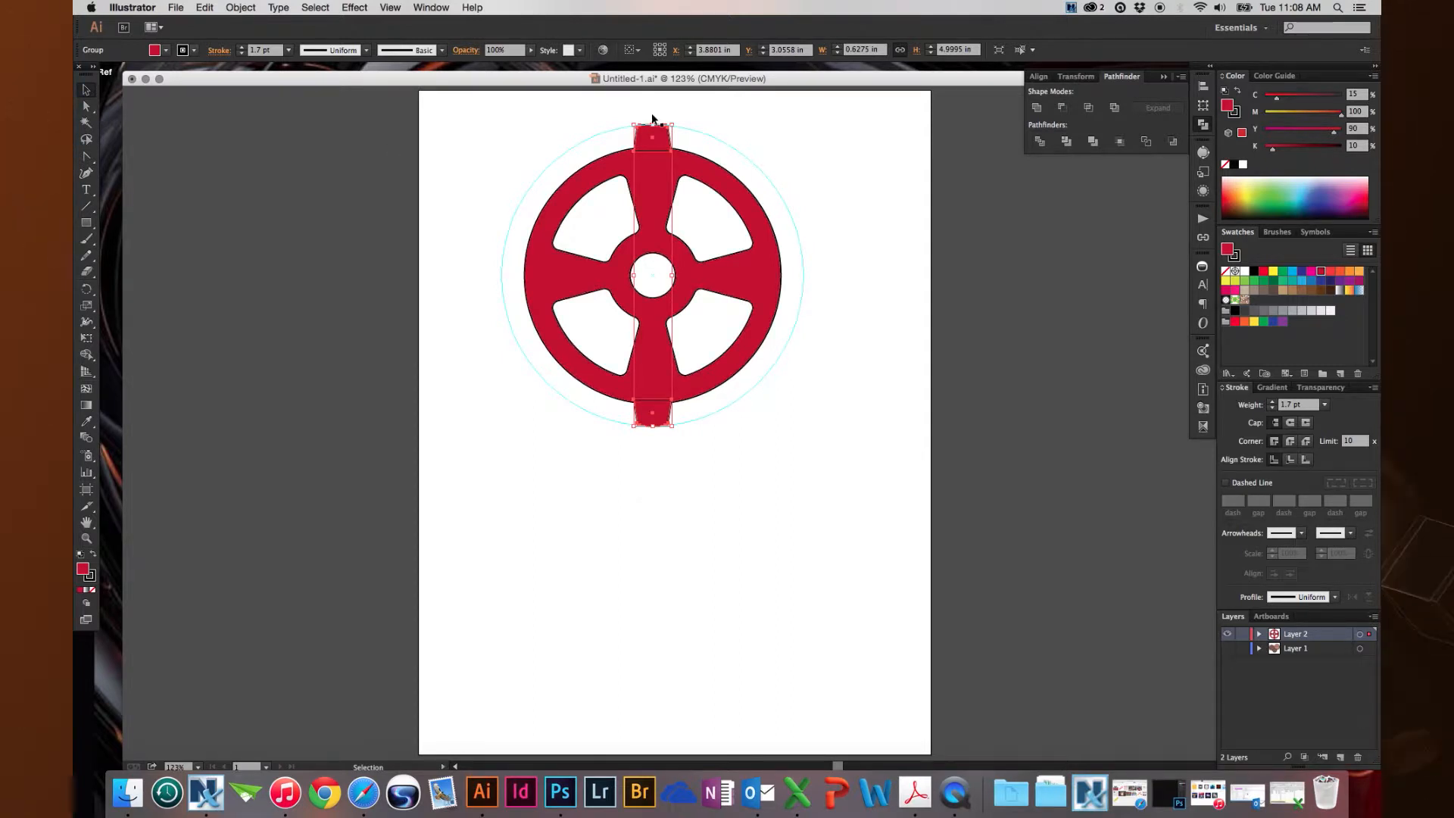
key("super+c")
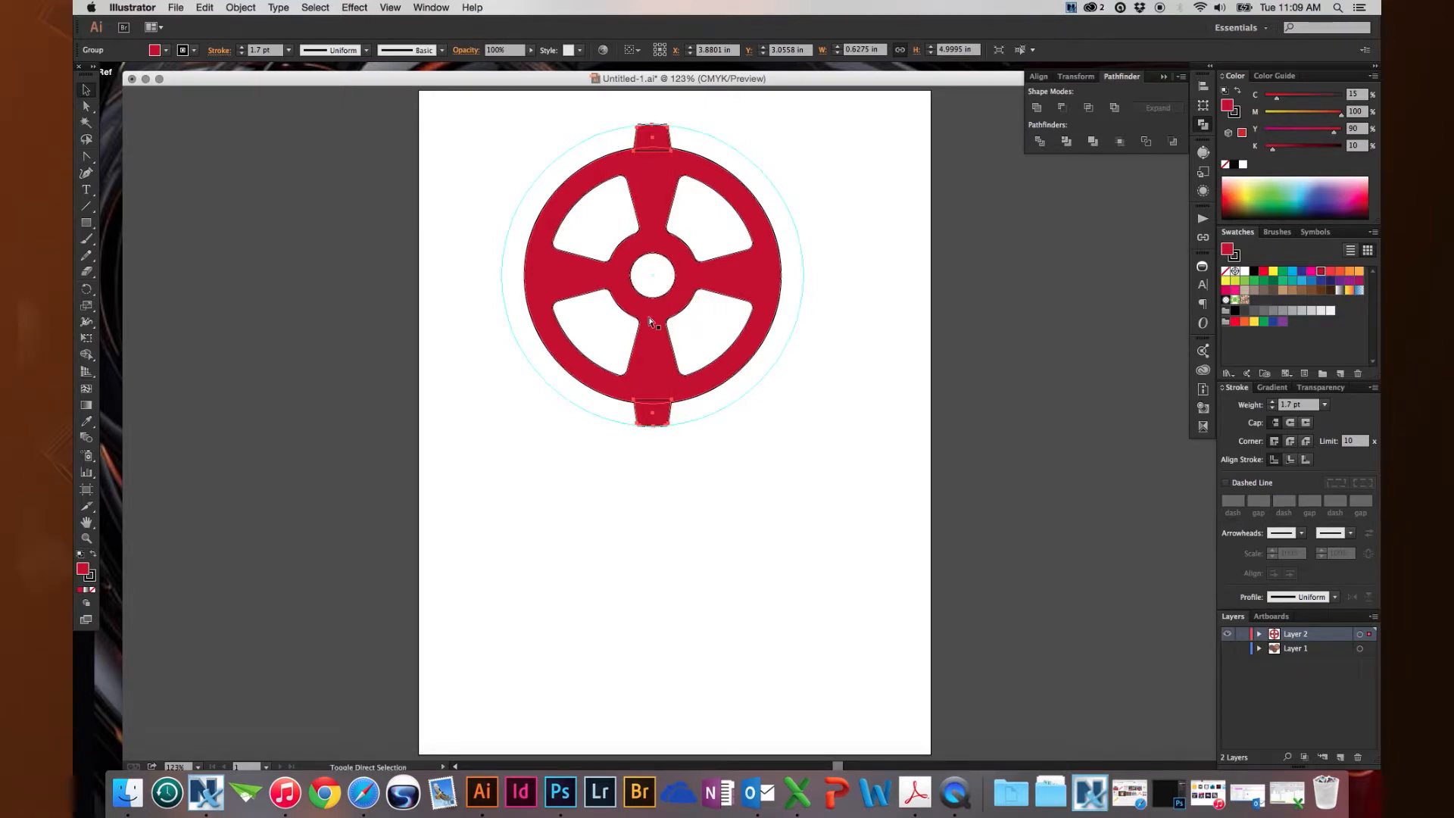
key("super+f")
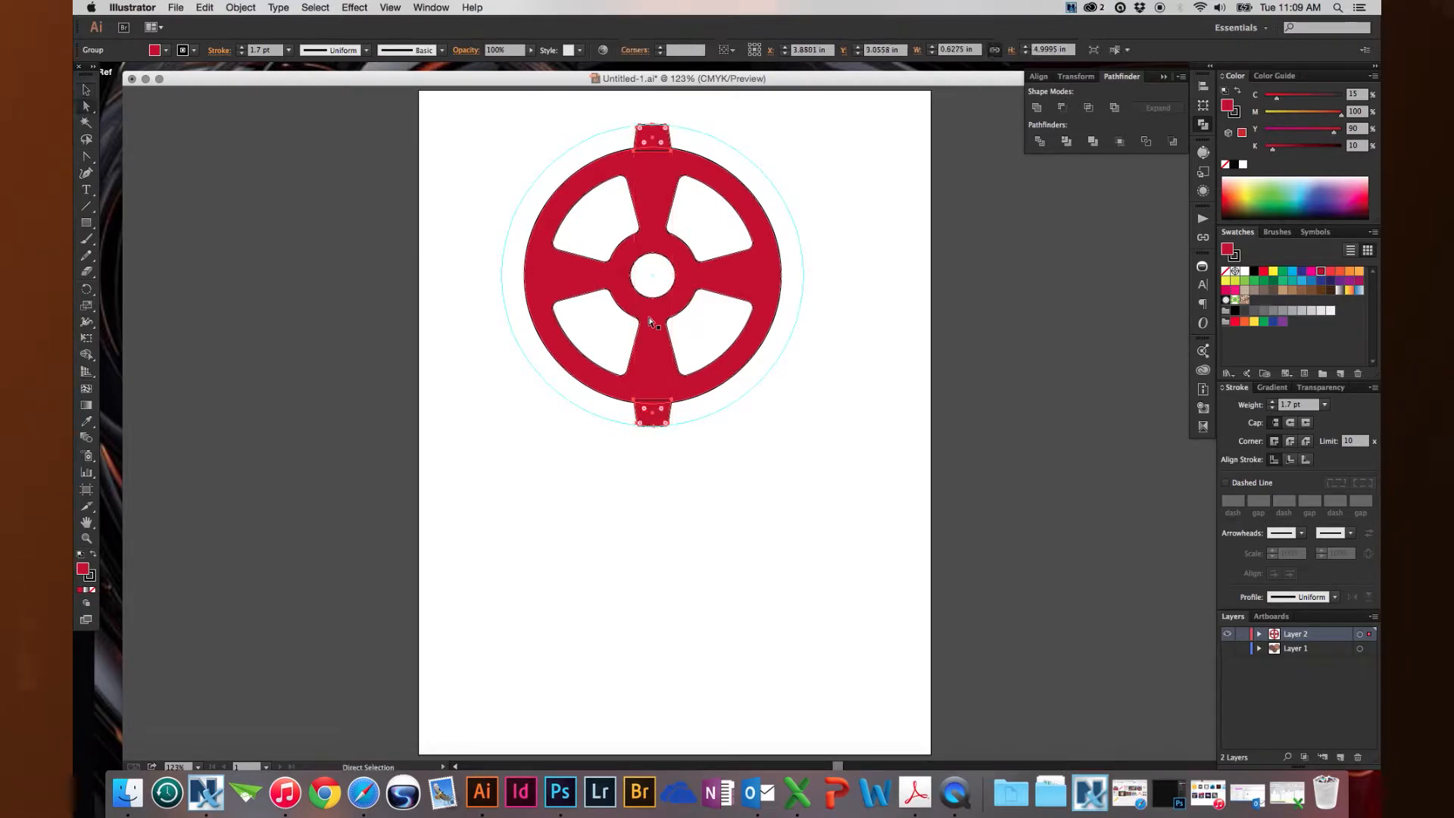
key("super+shift+a")
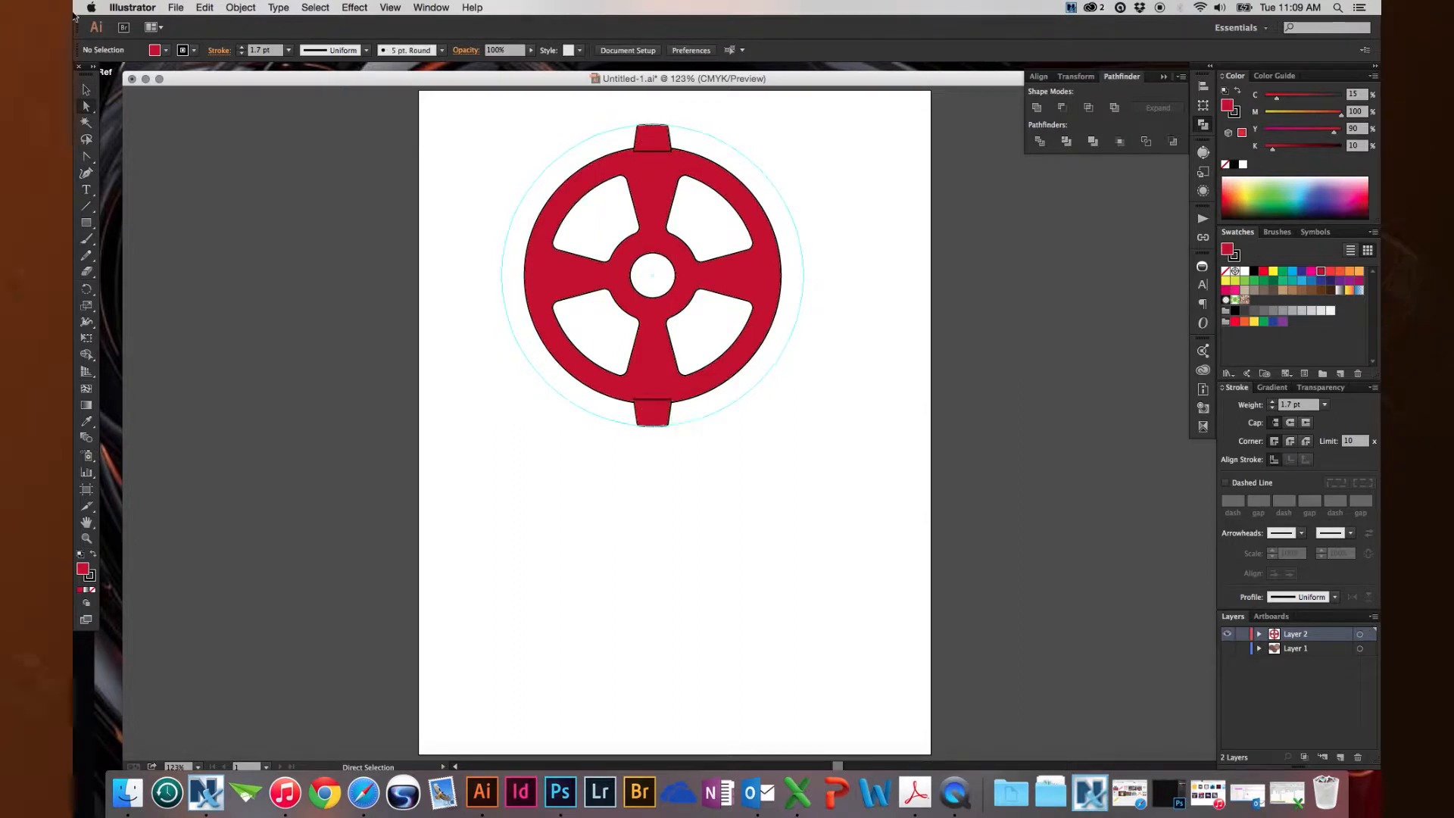
- Delete the tooth at the gear's bottom edge, keeping only the one at the top
left_click(657, 411)
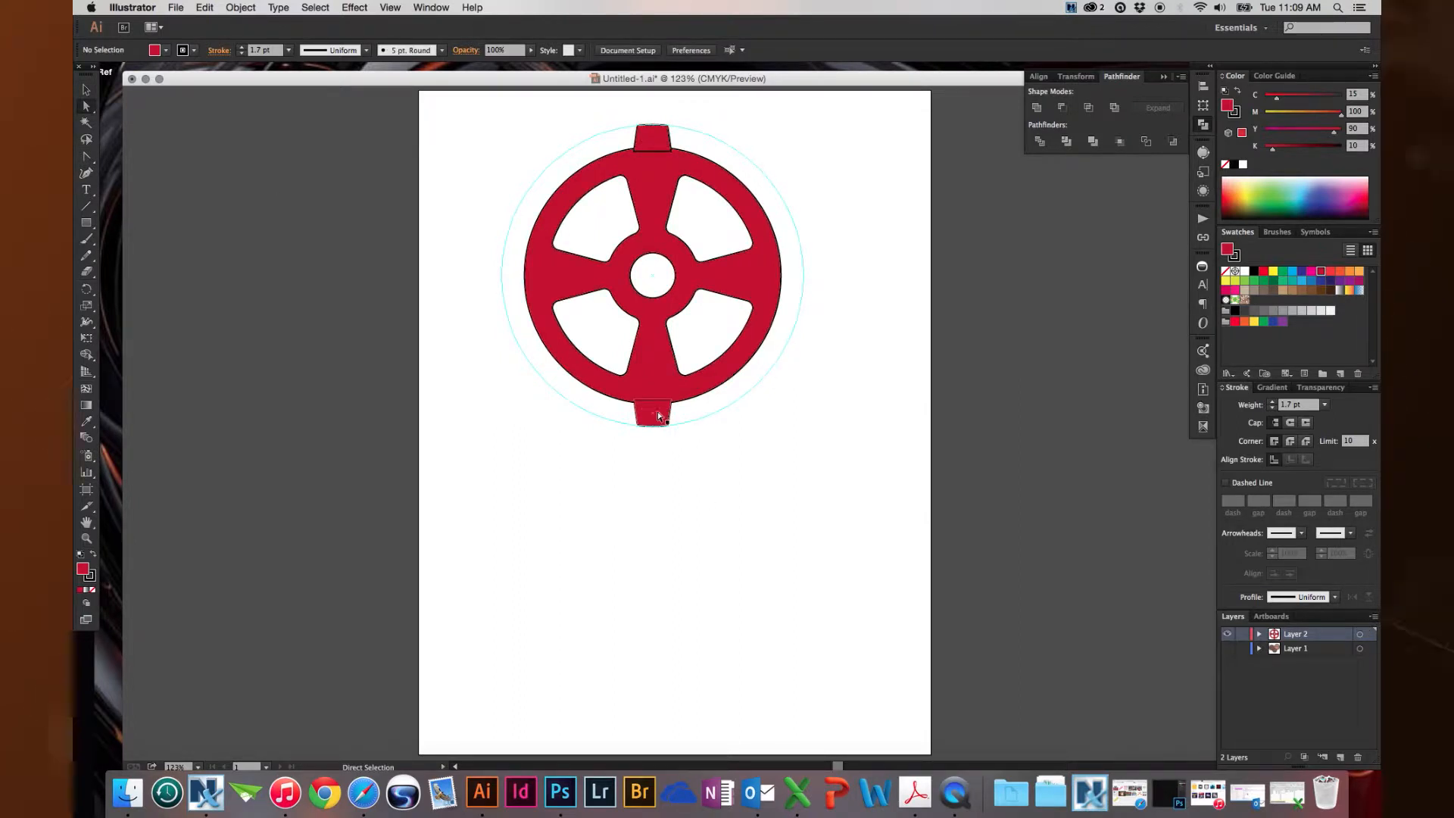
key("Delete")
left_click(86, 89)
- Draw a small rectangle about 0.21 × 0.1 in inside the upper half of the gear's centre hole
left_click_drag(621, 239, 694, 294)
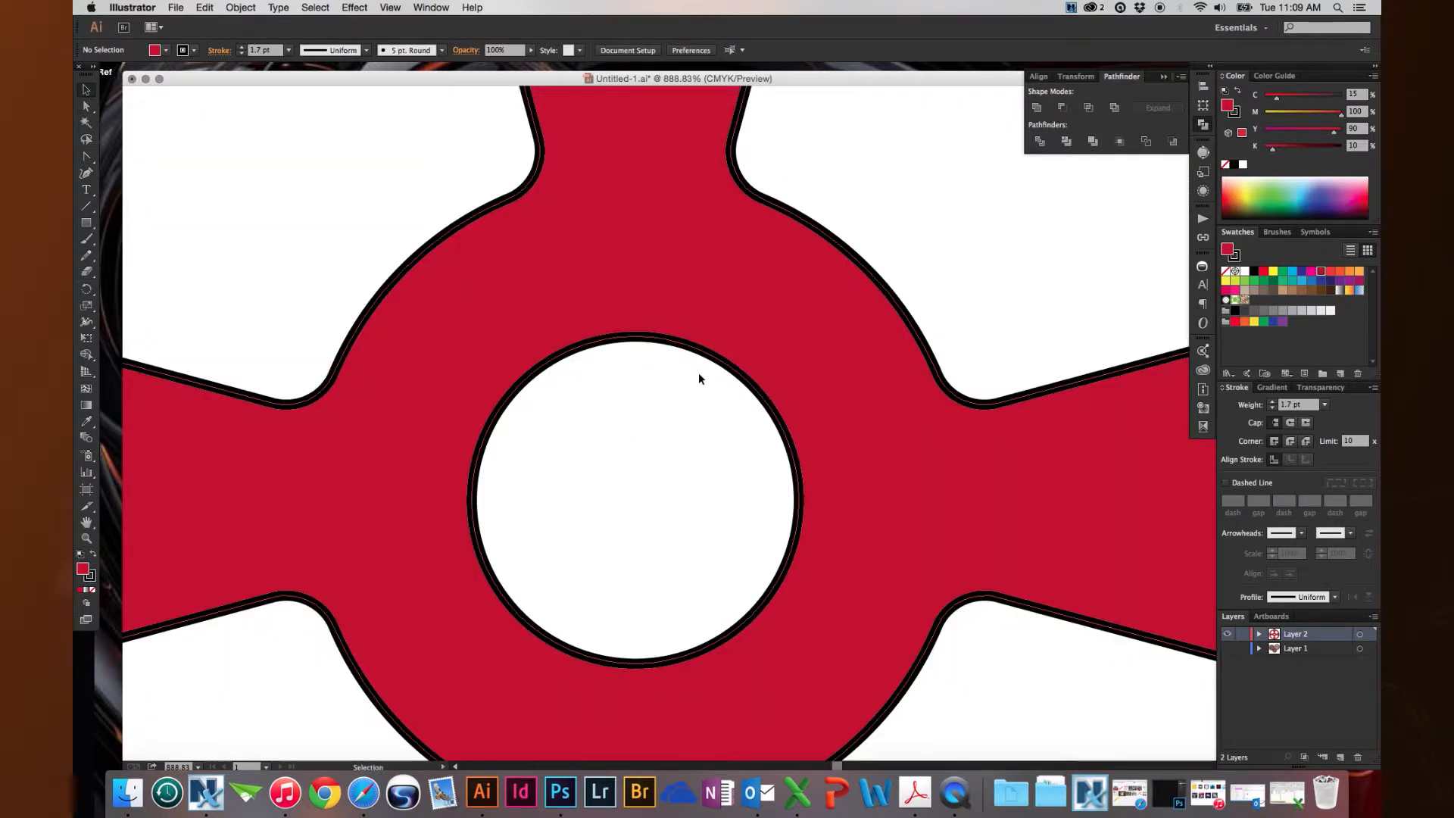
left_click(87, 223)
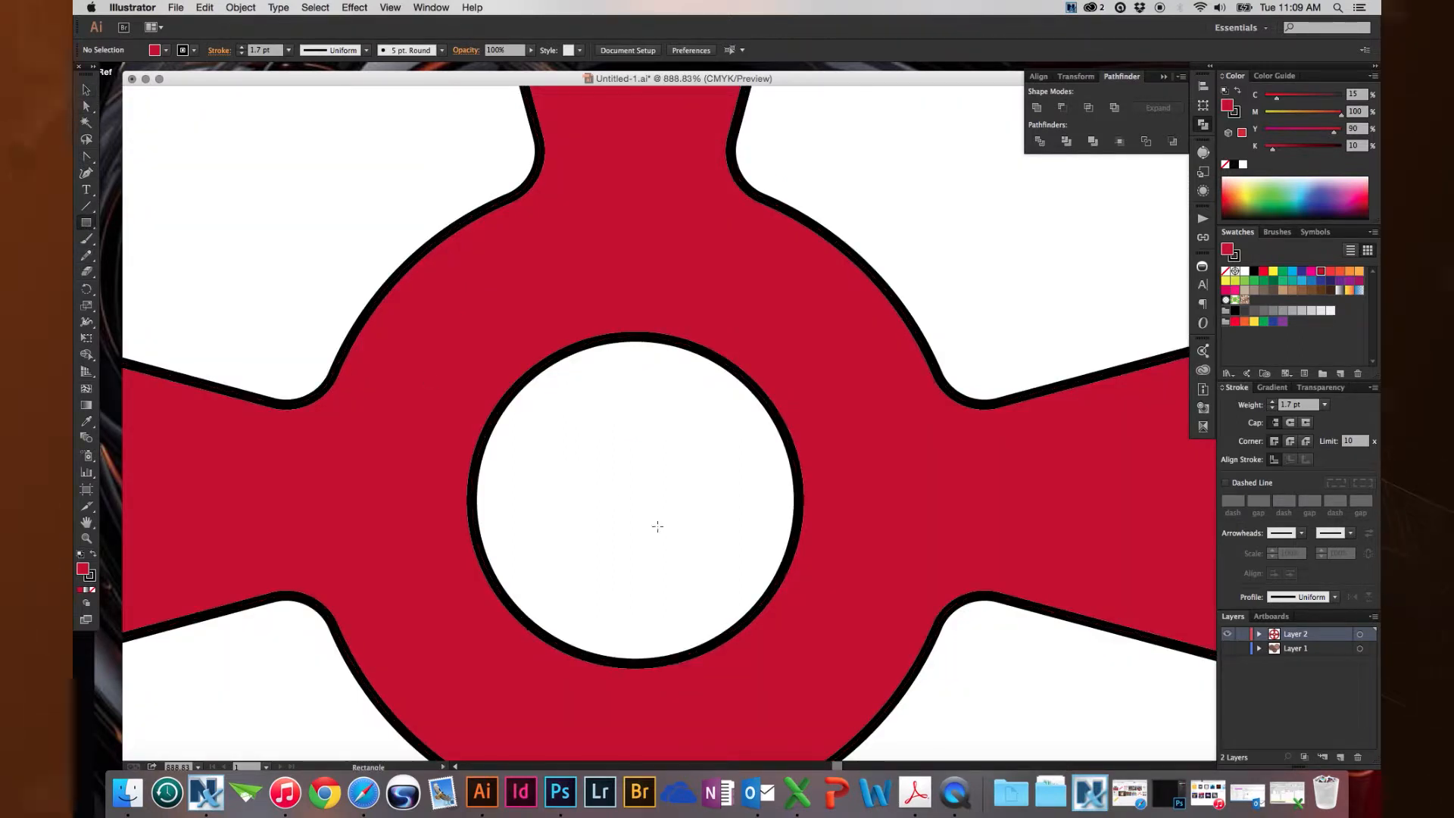
left_click_drag(586, 411, 676, 452)
key("v")
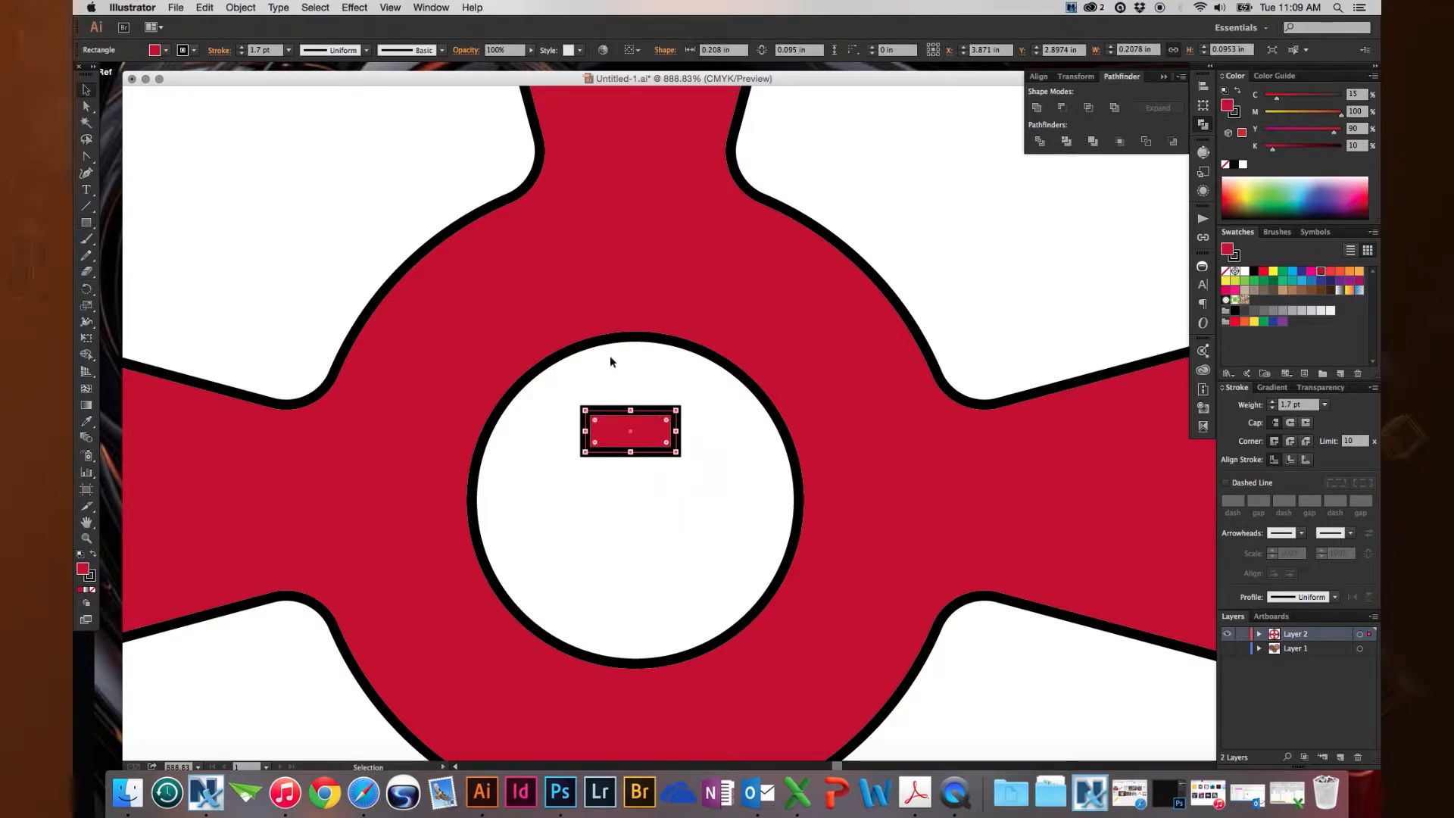
- Centre the small rectangle horizontally on the gear body, using the gear body as the fixed alignment reference
left_click(609, 301, "shift")
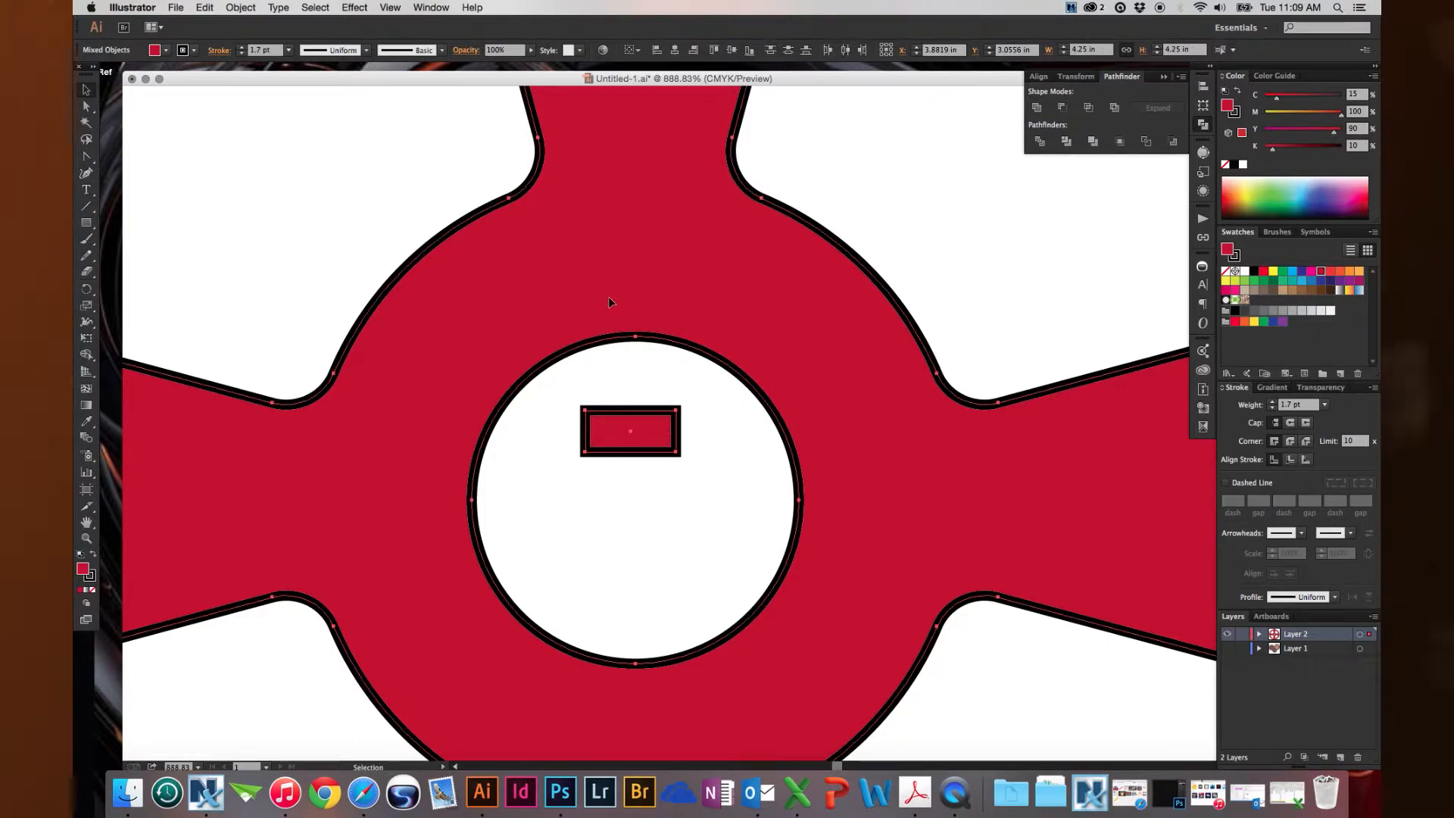
key("super+minus")
key("super+minus")
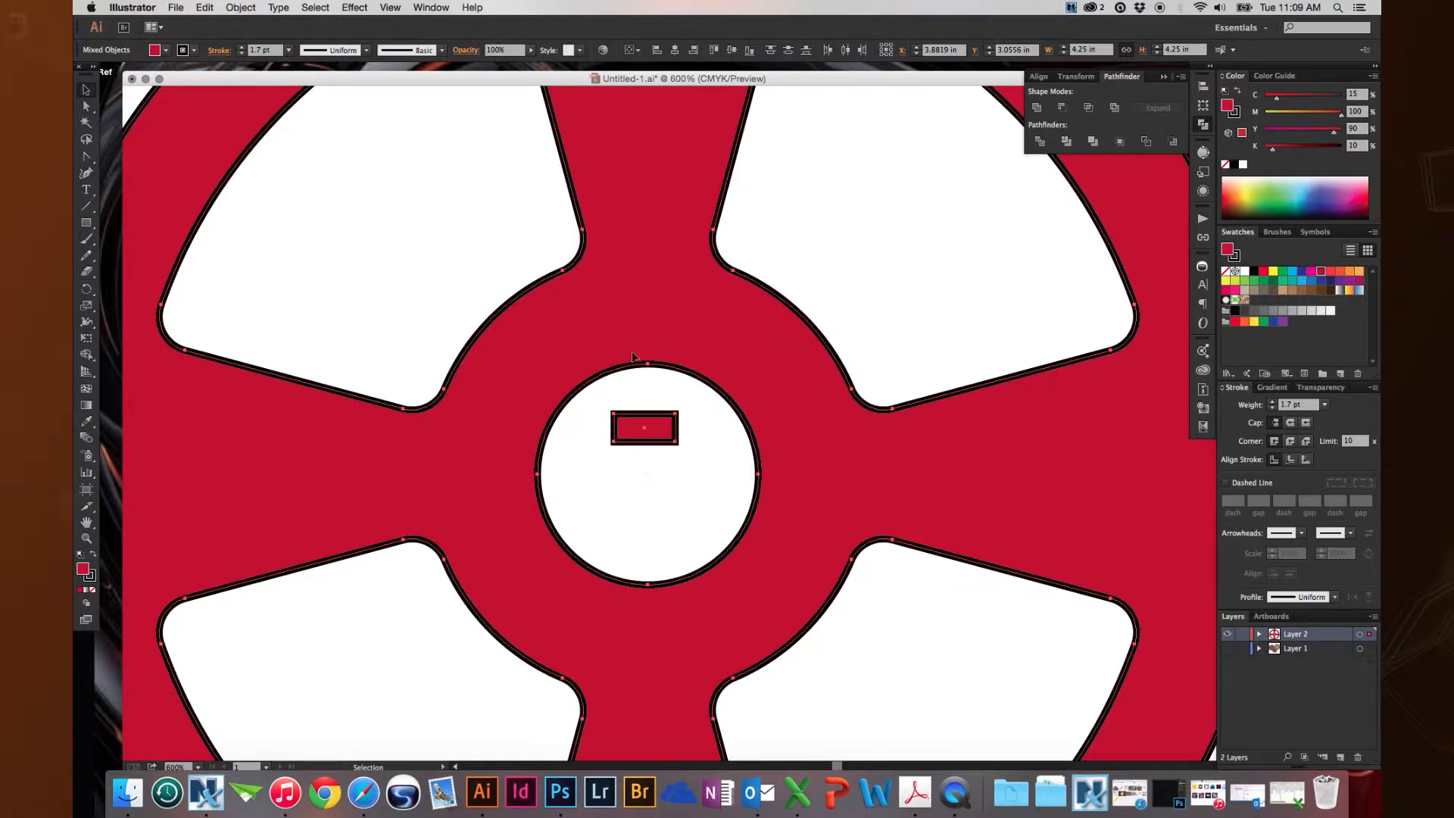
left_click(603, 434)
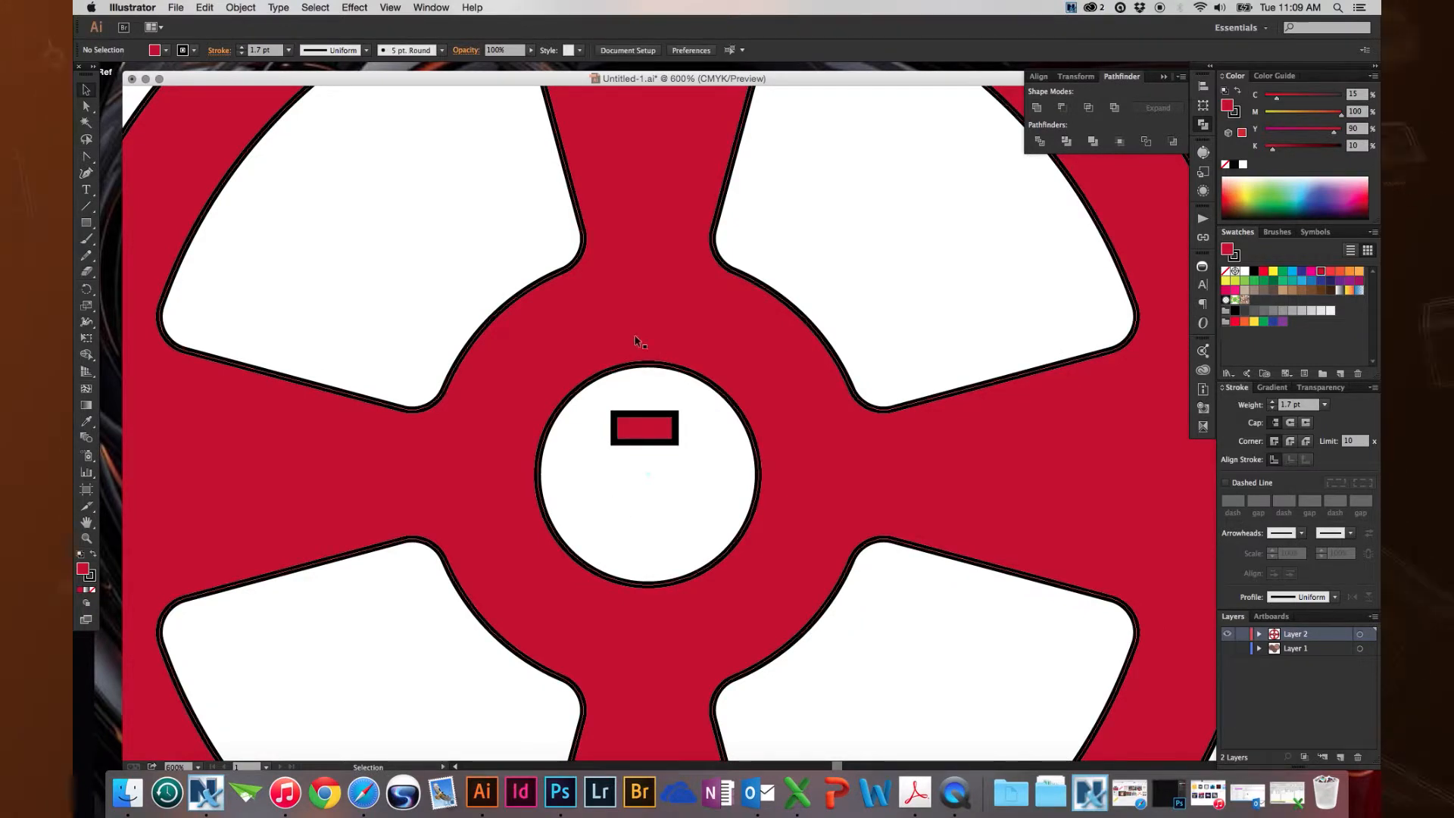
key("super+a")
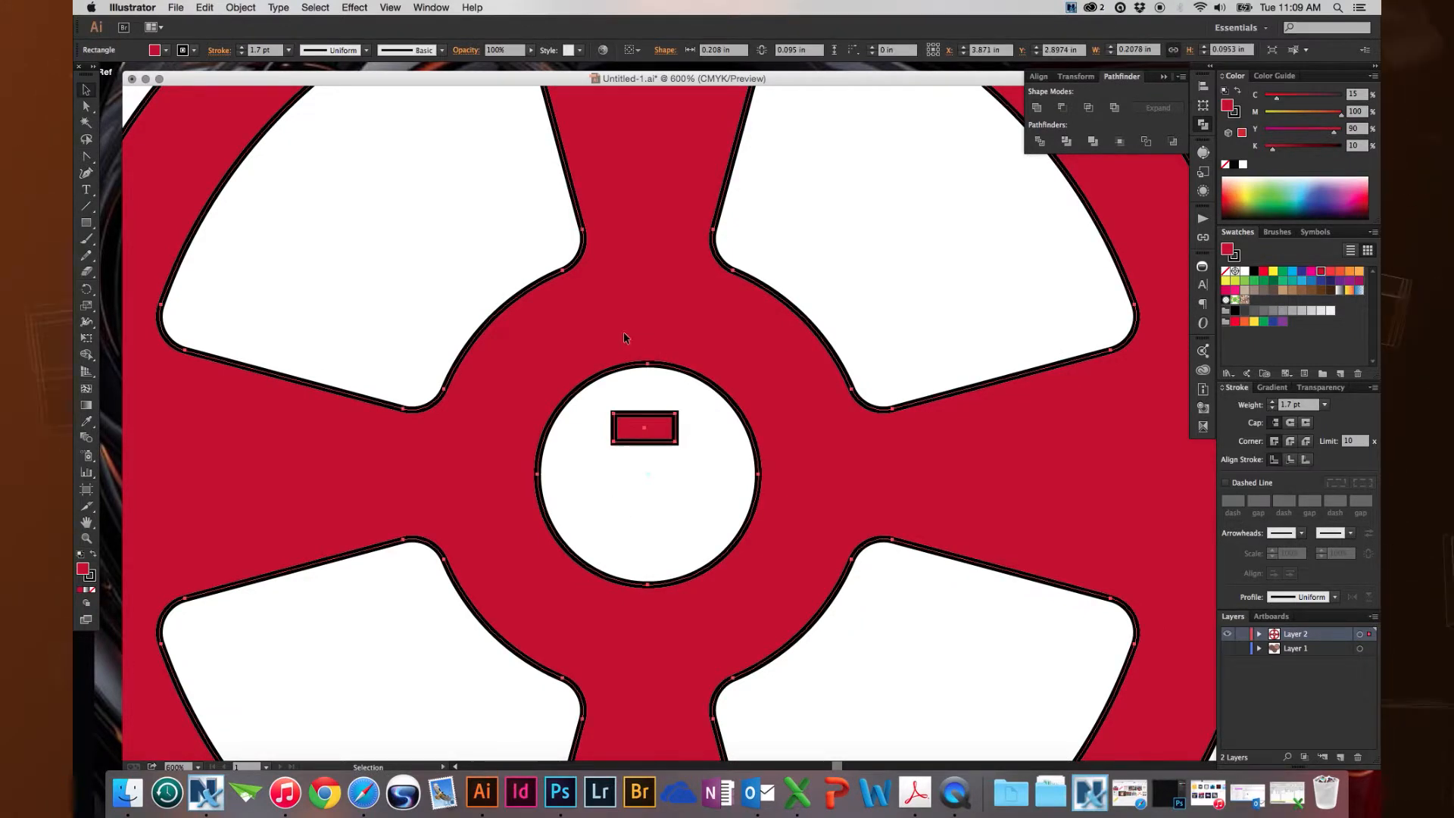
left_click(624, 333)
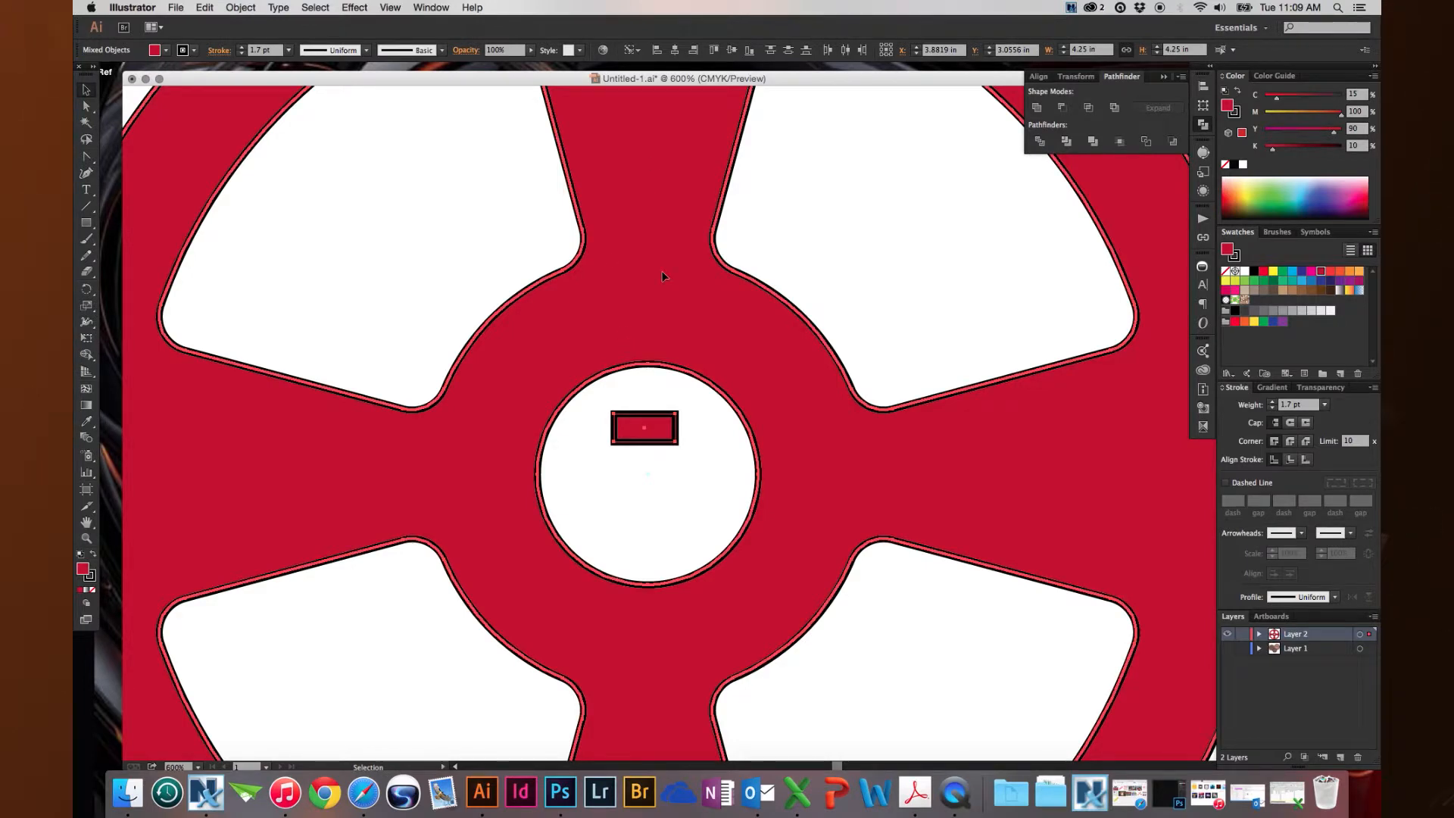
left_click(675, 50)
left_click(649, 465)
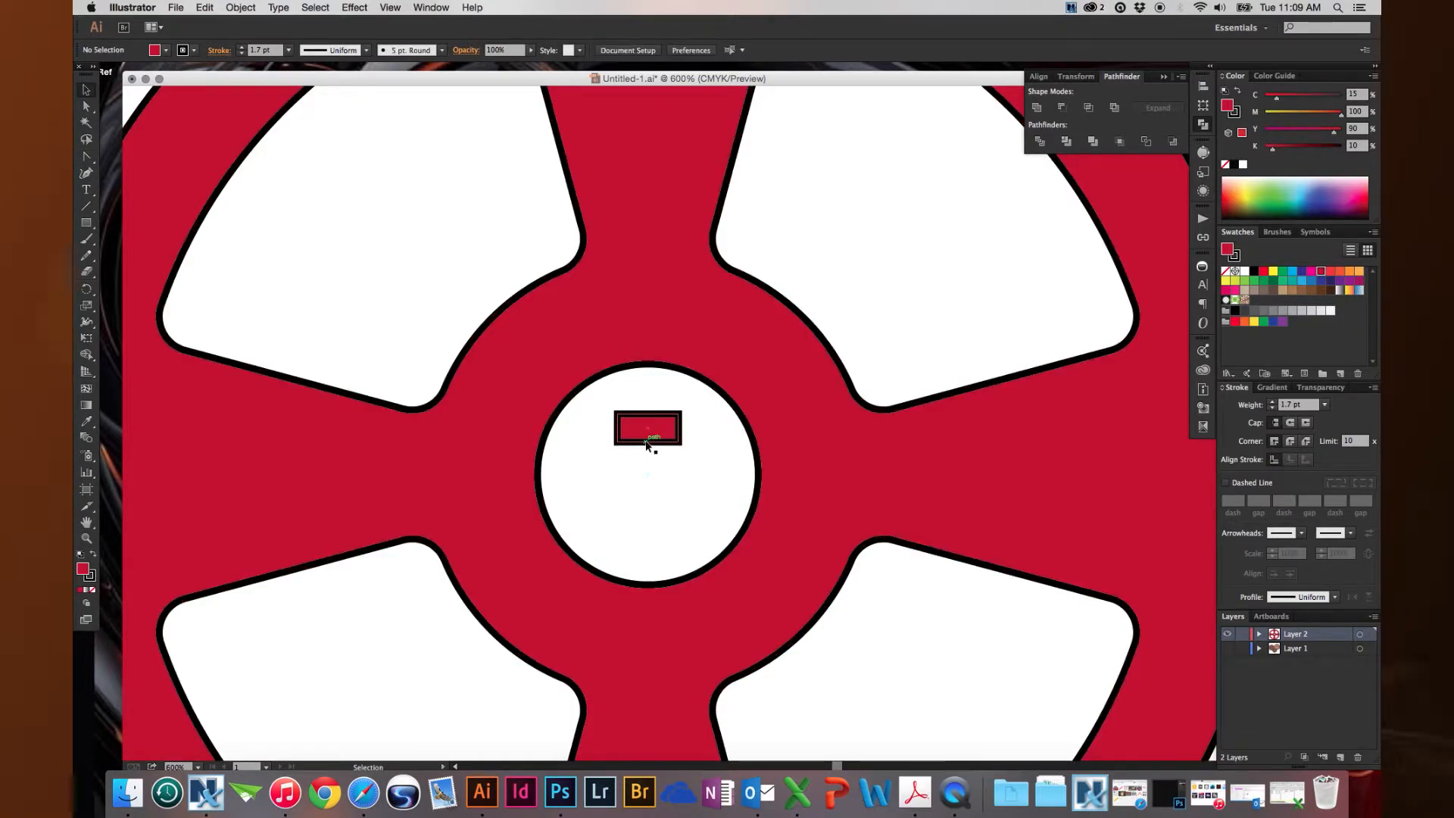
- Extend the small rectangle's bottom edge down to the centre of the hole, making it about 0.21 × 0.21 in
key("a")
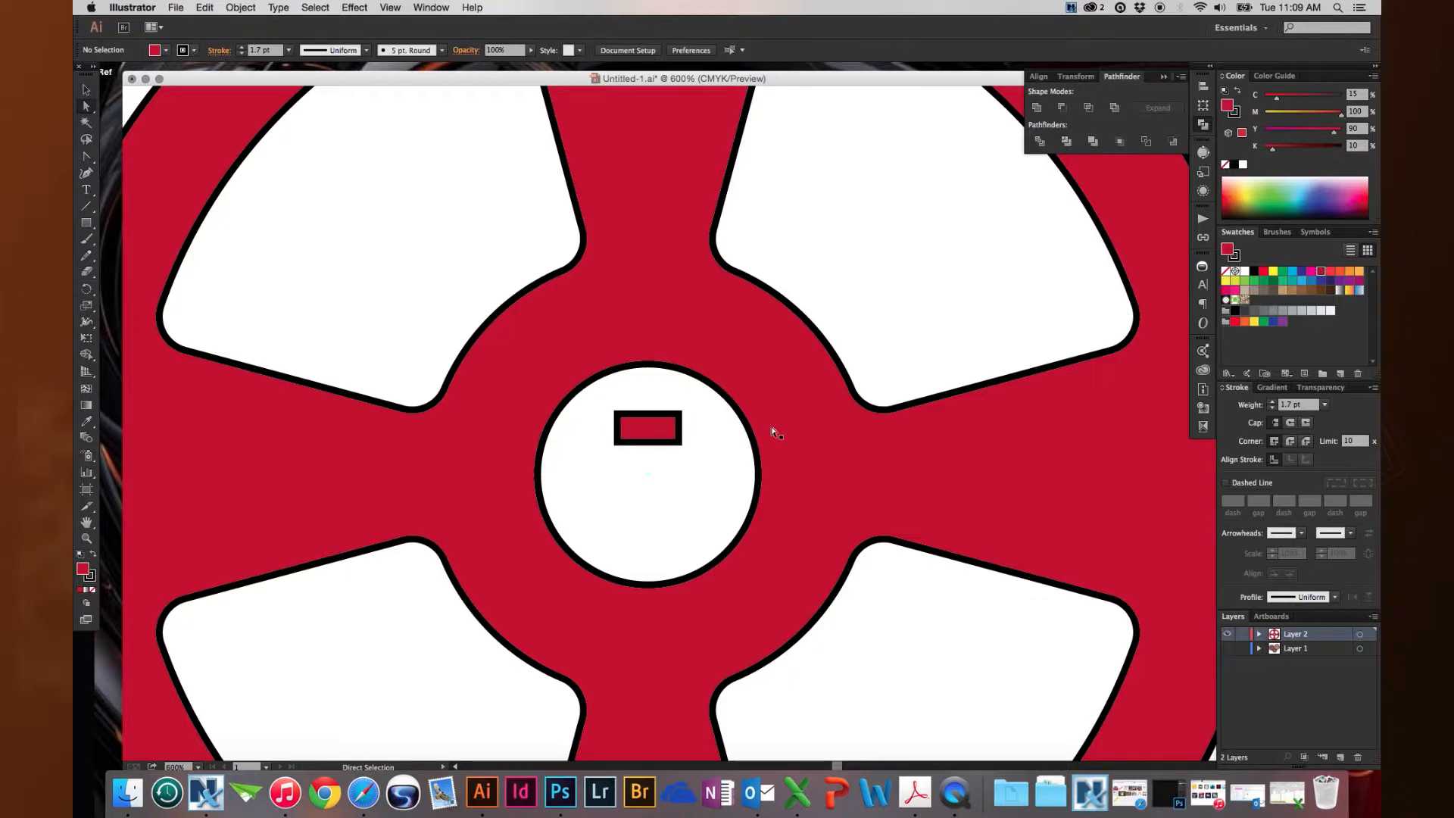
left_click_drag(580, 434, 763, 482)
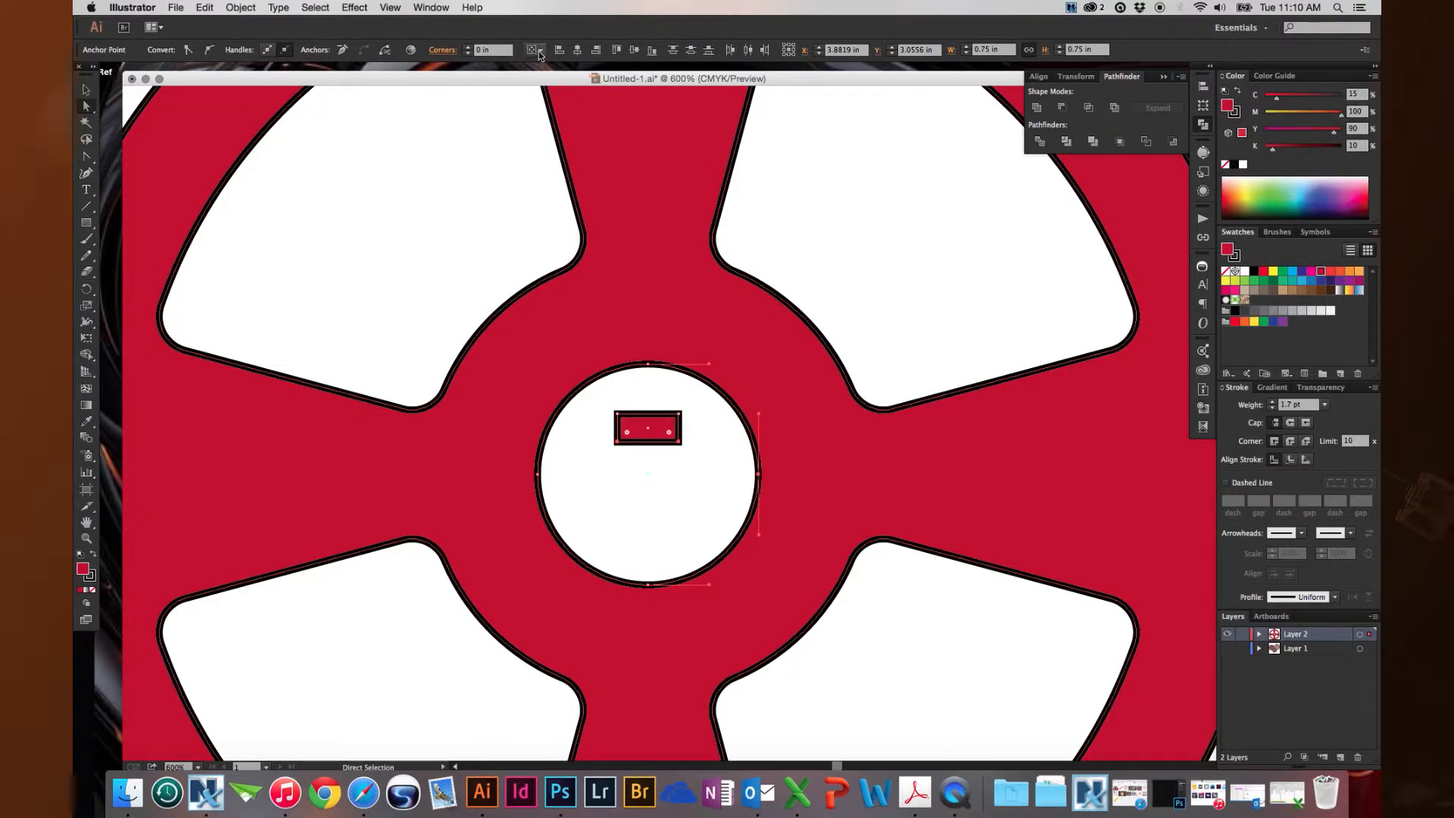
left_click(653, 50)
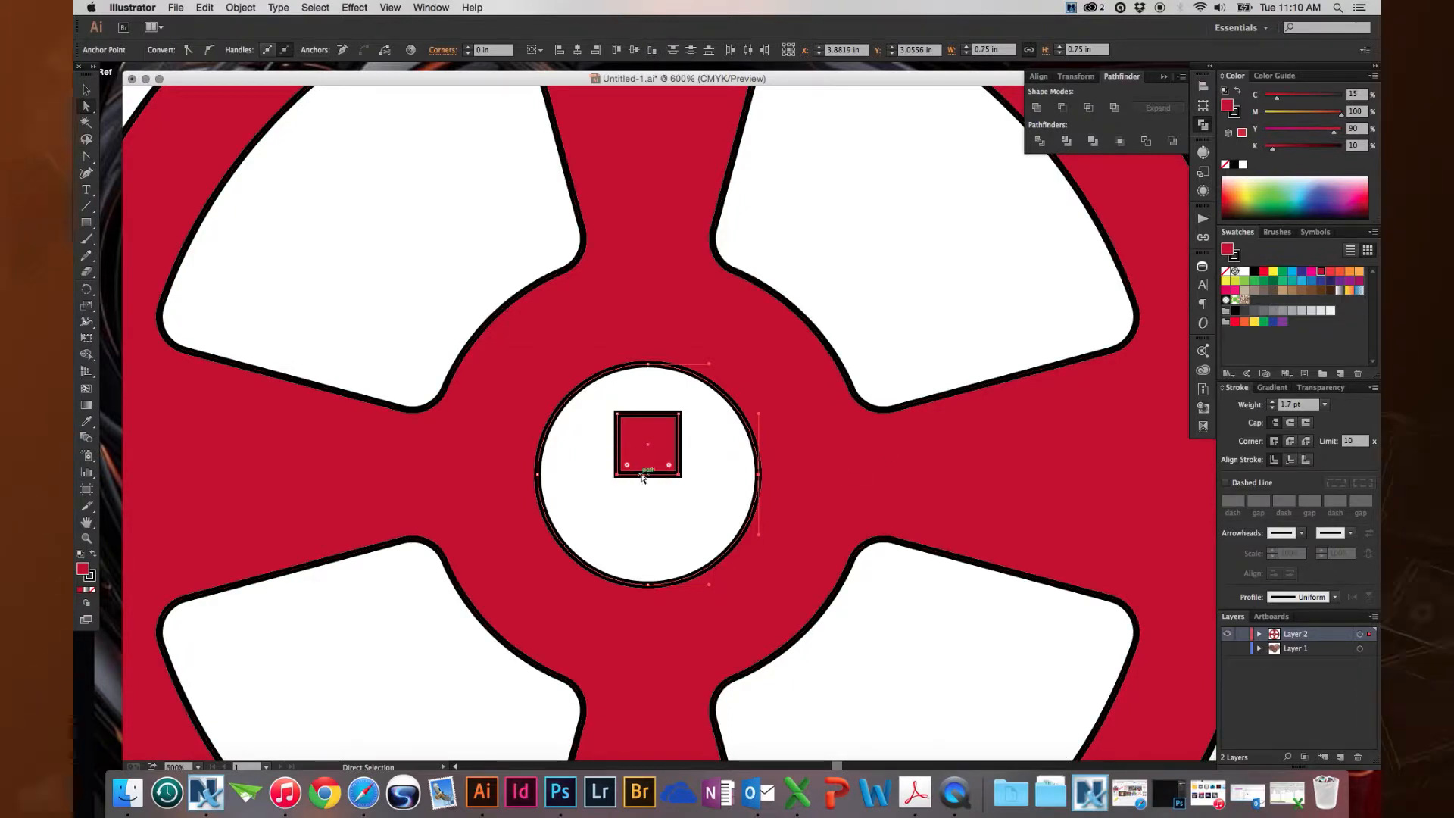
left_click(87, 92)
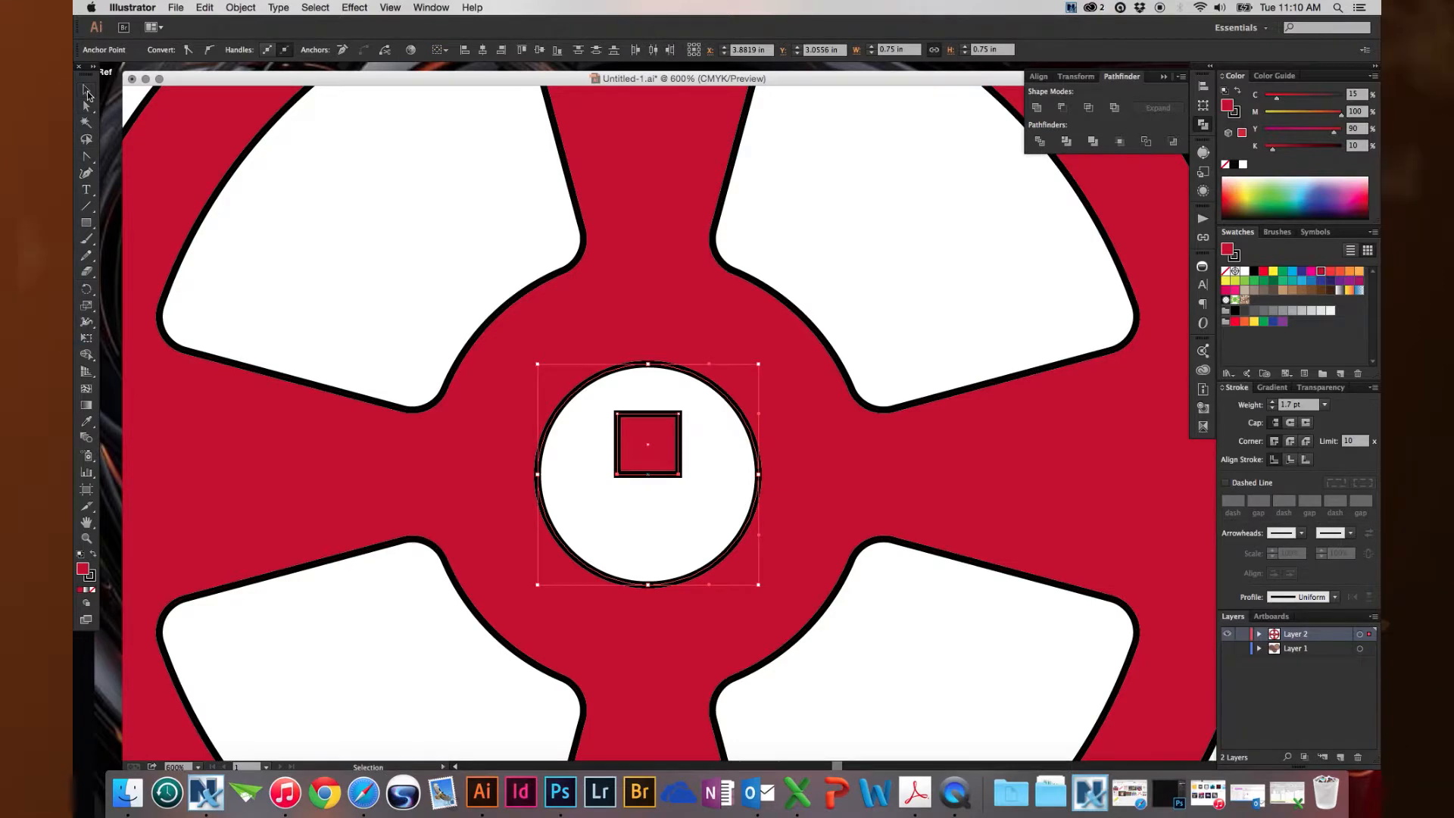
left_click(473, 275)
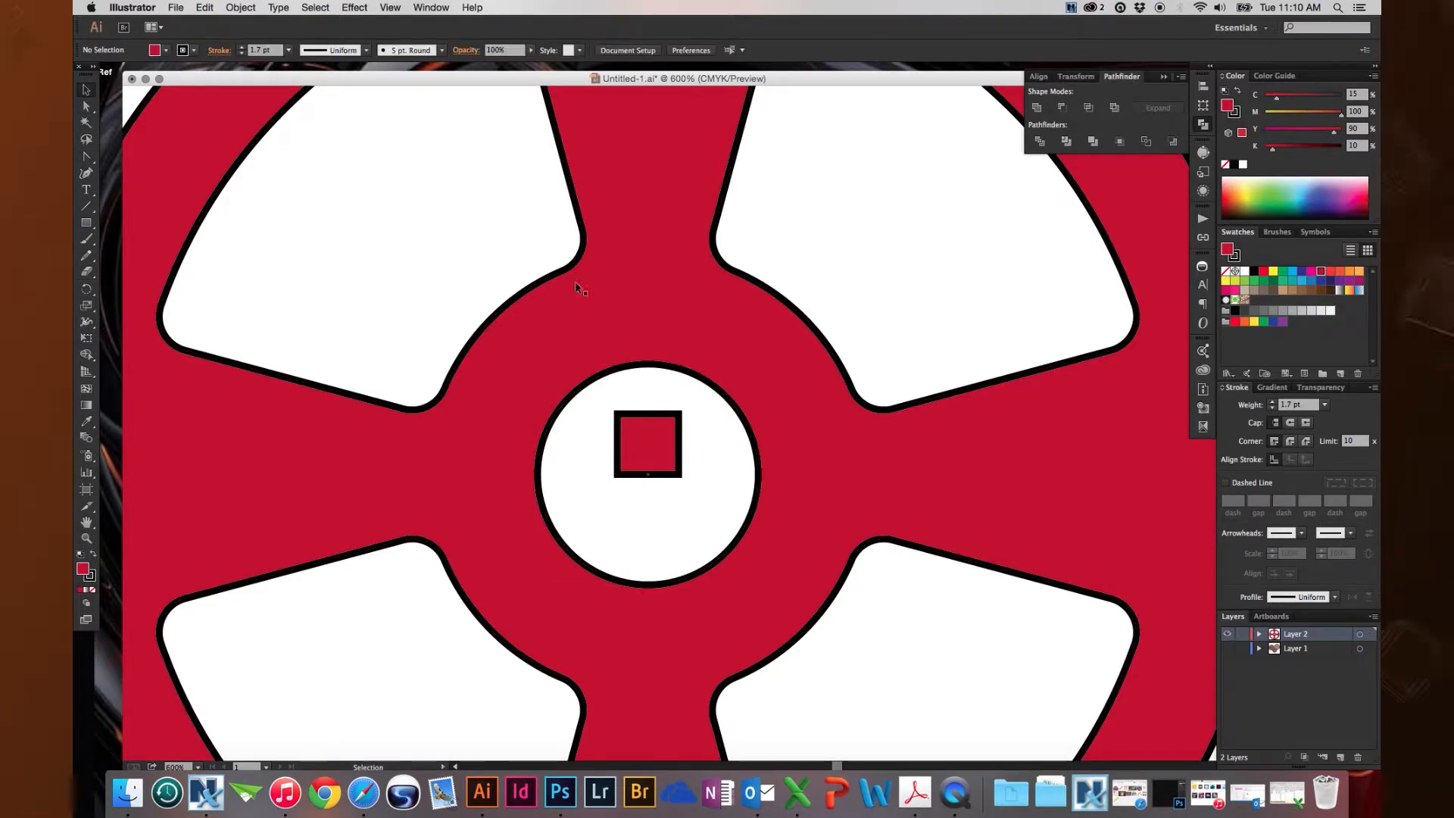
- Group the small square in the centre hole with the tooth at the top of the gear
key("a")
left_click(636, 426)
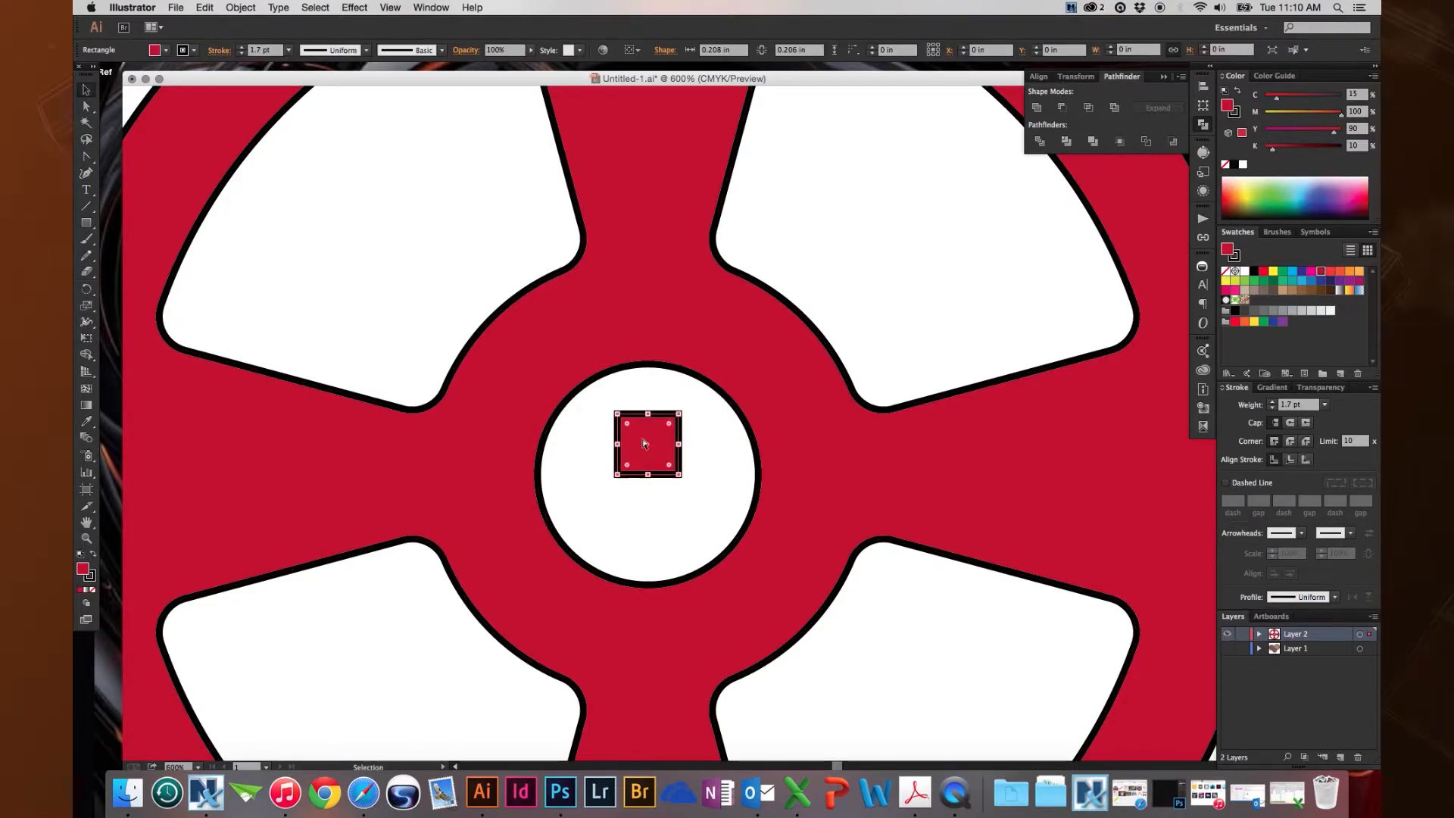
key("super+minus")
key("super+minus")
scroll(616, 297, "up", 5)
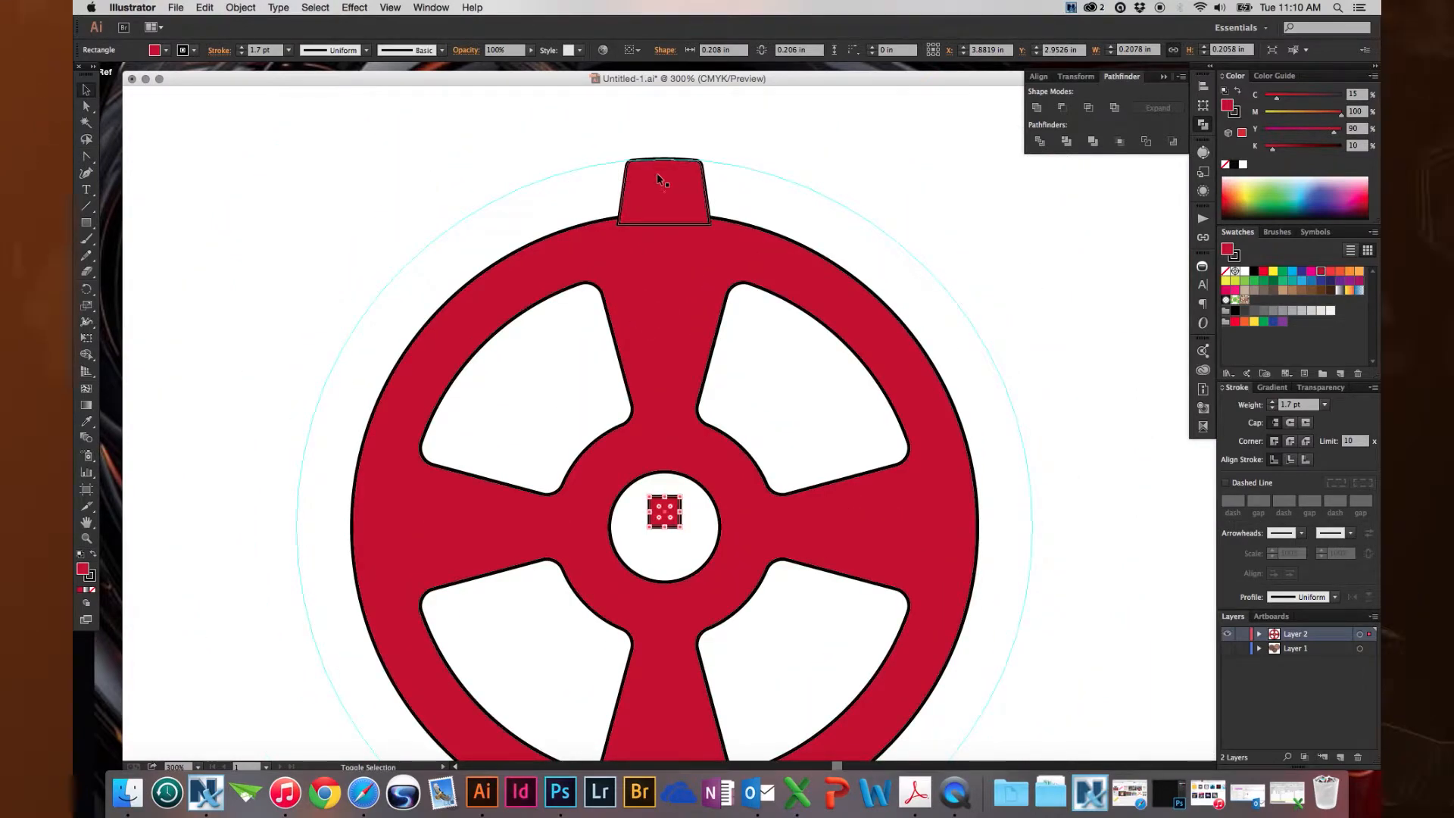
left_click(657, 173, "shift")
key("super+g")
key("v")
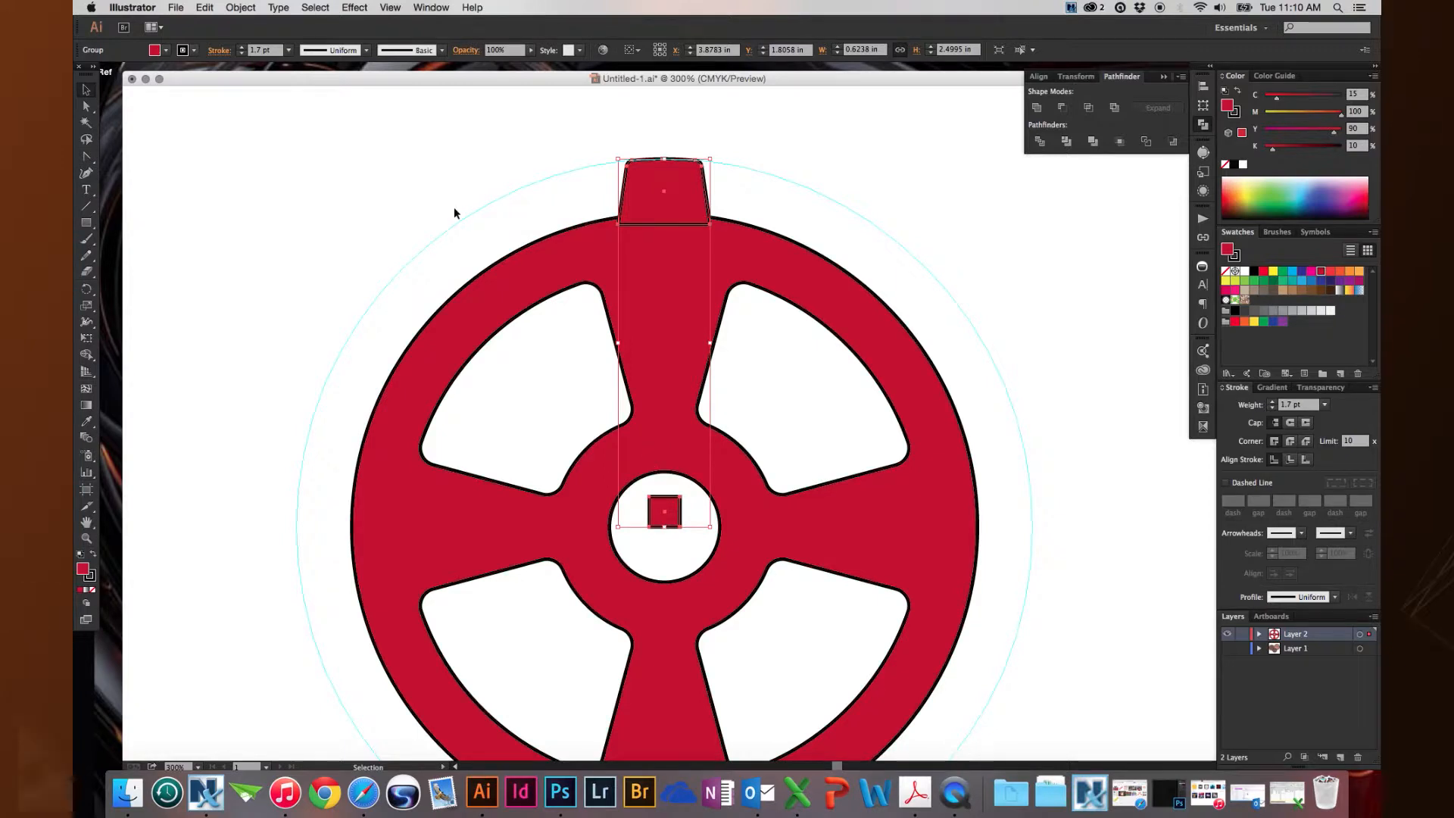
left_click_drag(622, 510, 621, 506)
scroll(621, 508, "down", 5)
scroll(507, 337, "up", 5)
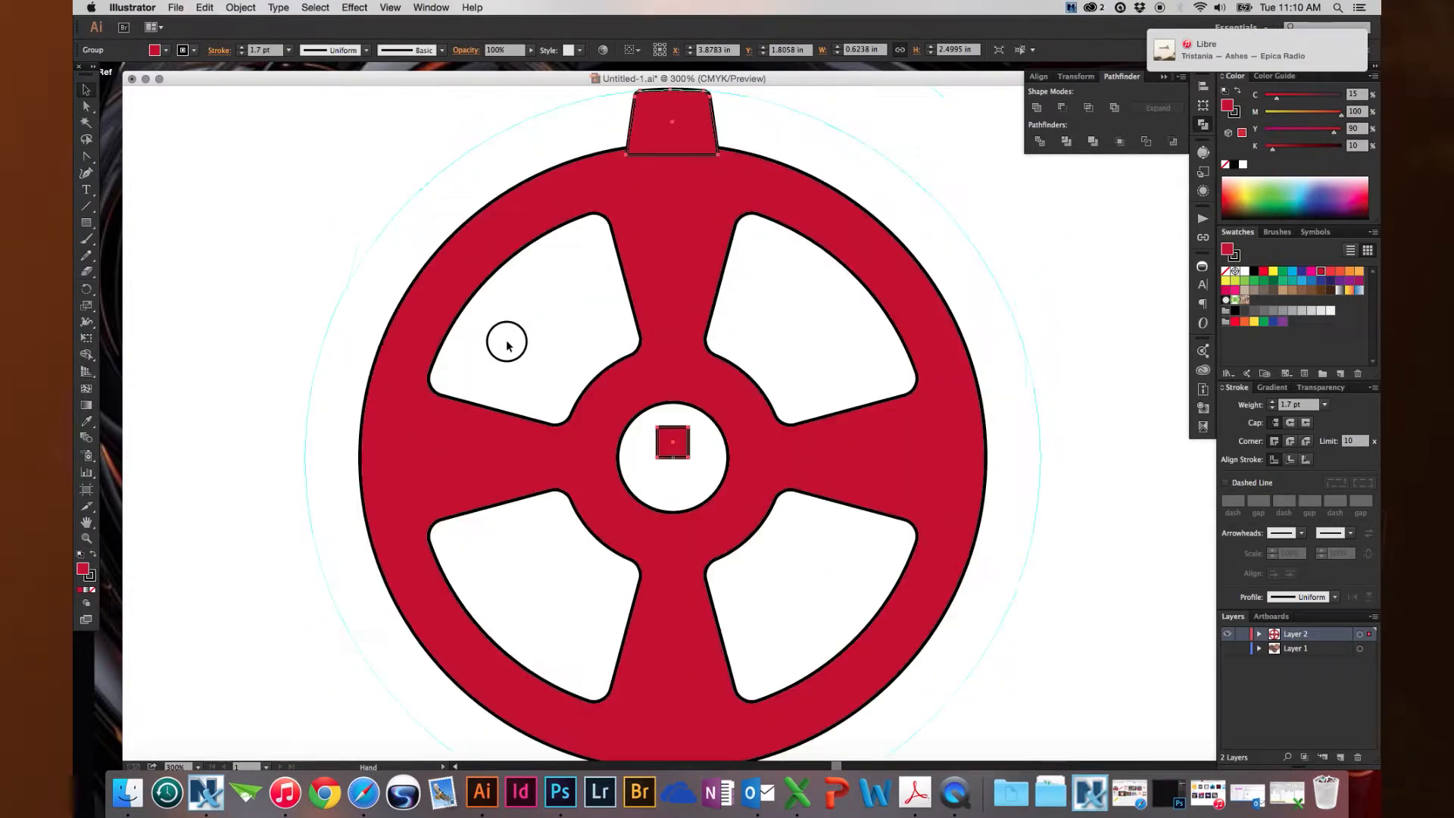
left_click(356, 7)
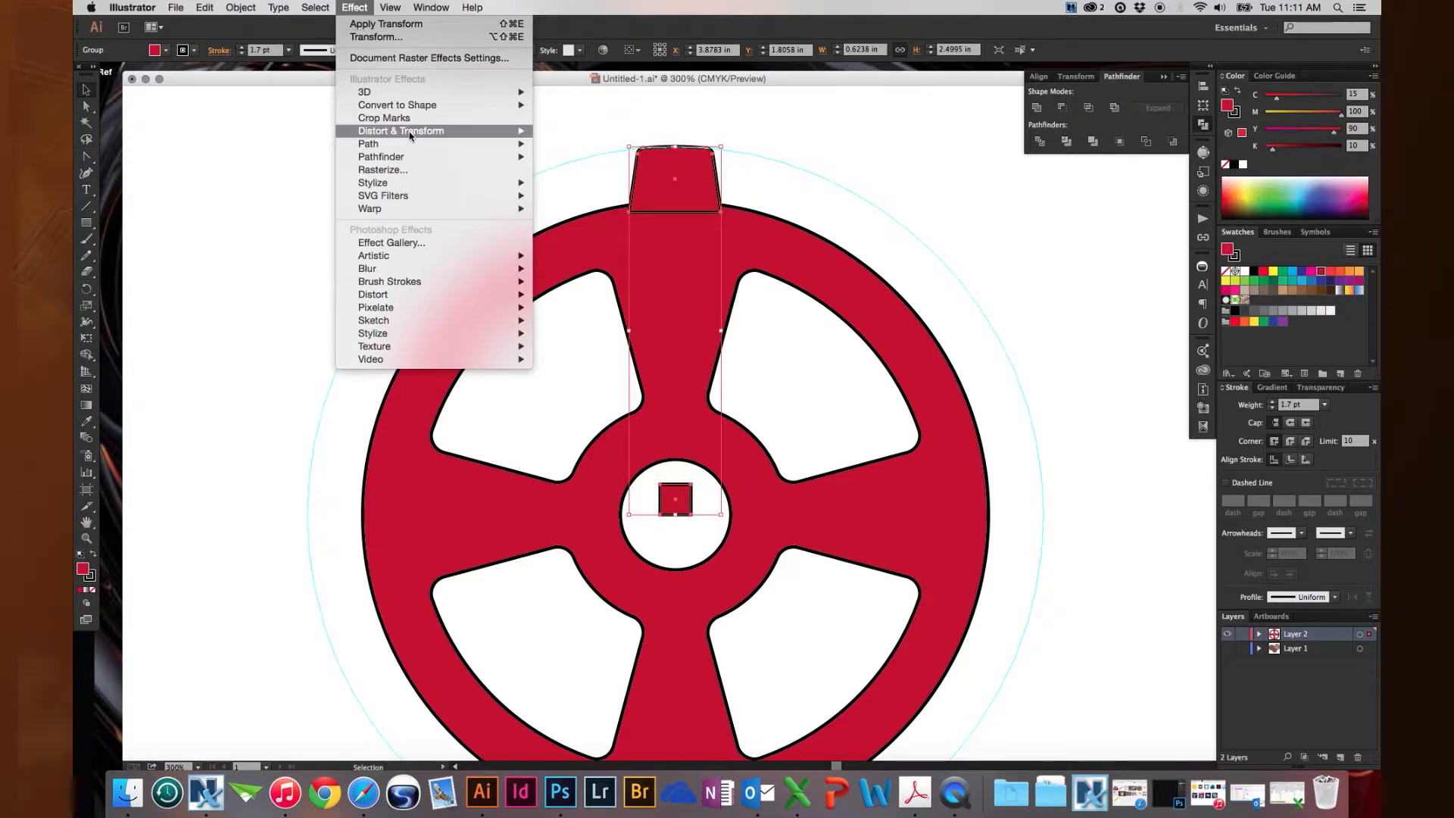
mouse_move(386, 135)
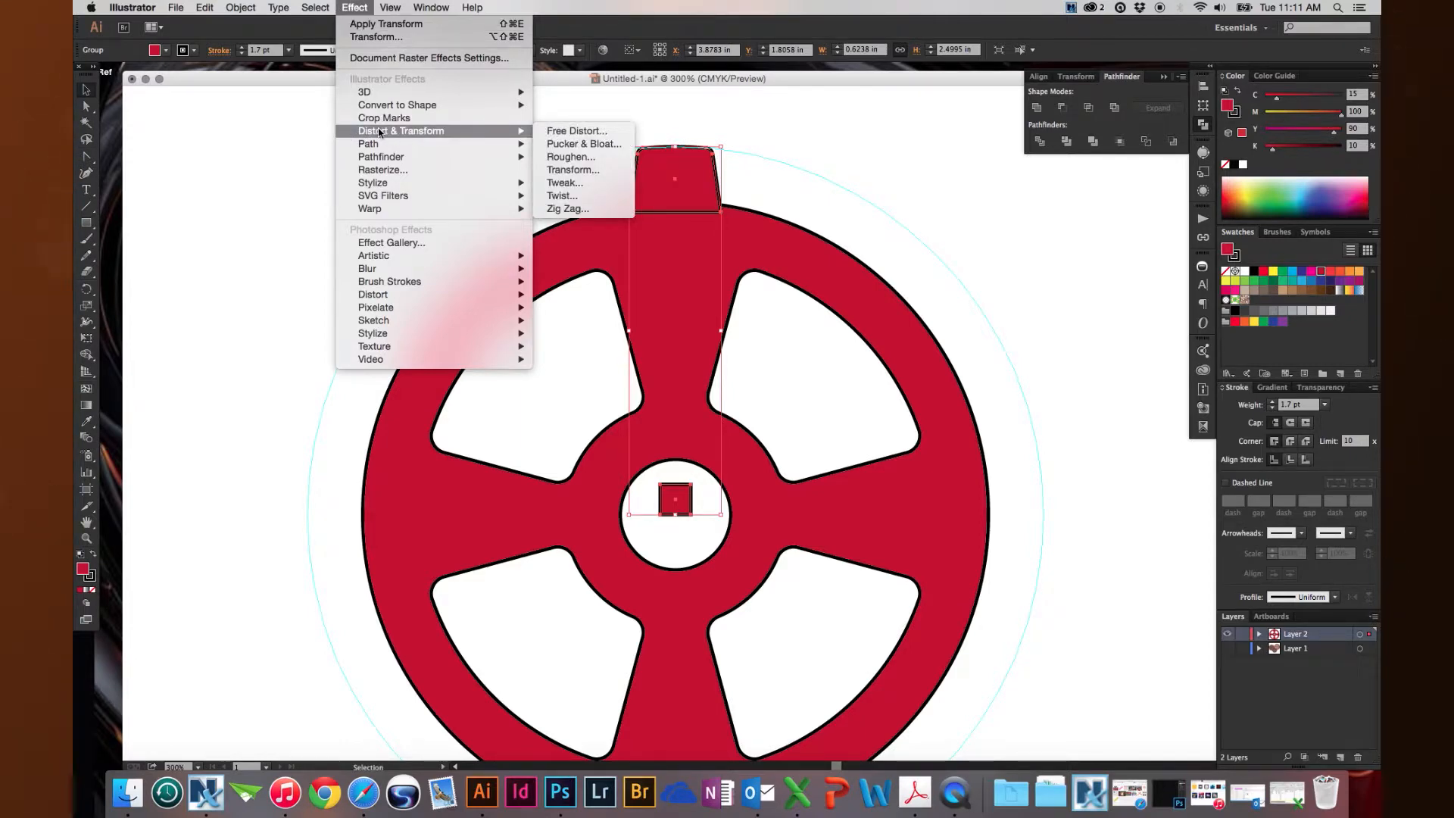
left_click(608, 172)
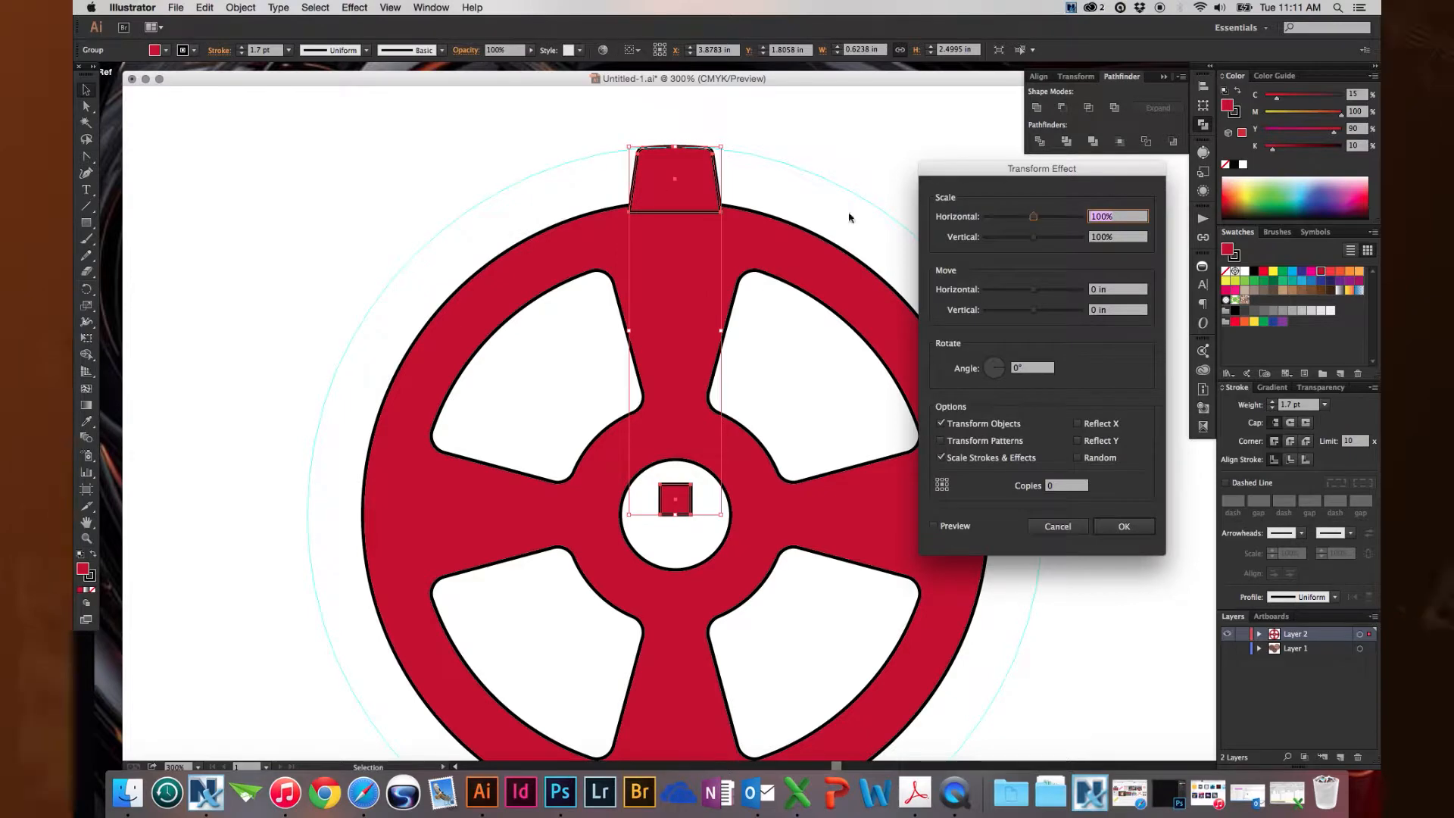
left_click_drag(998, 170, 1140, 158)
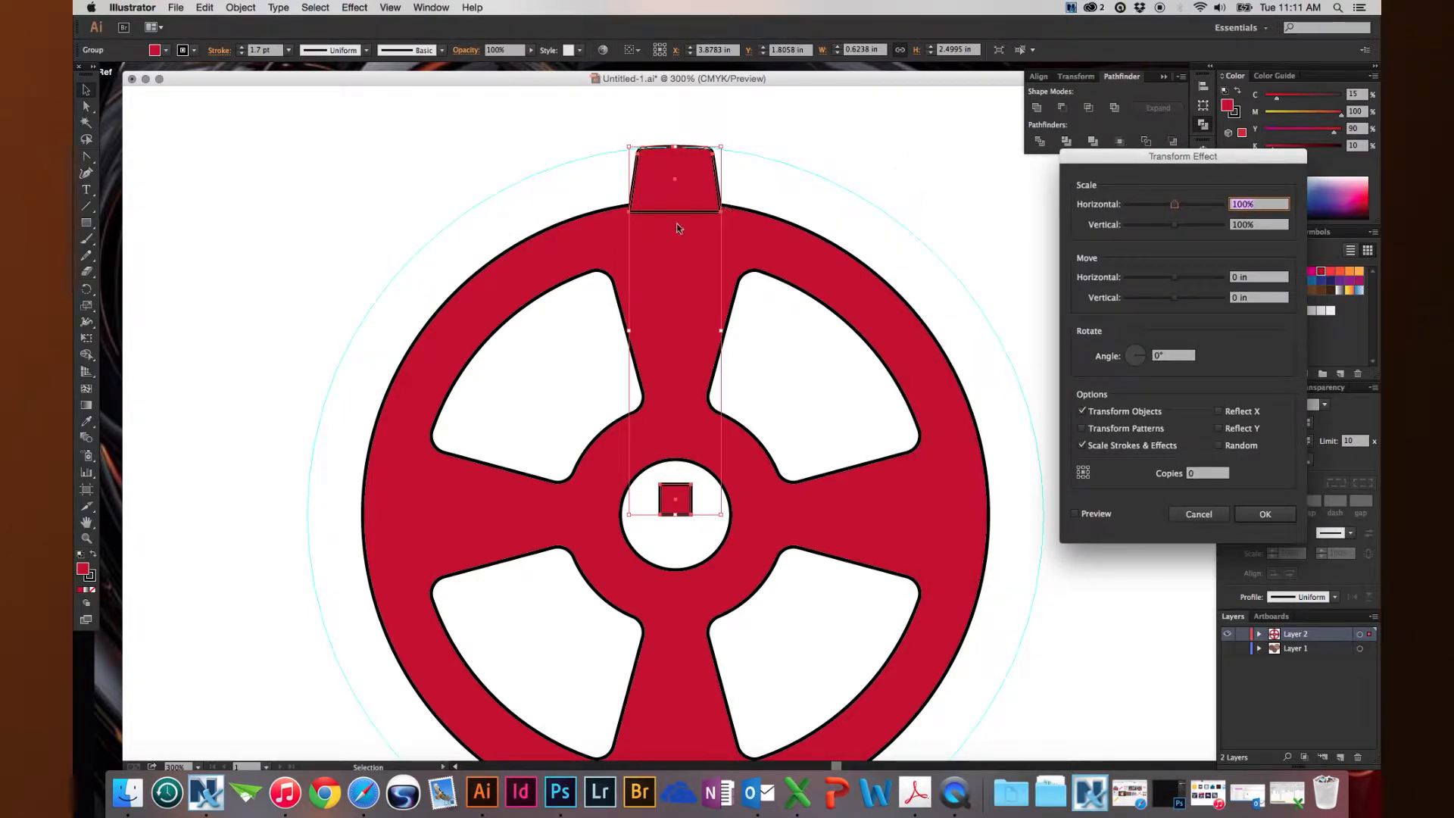
key("space")
key("super+minus")
key("super+minus")
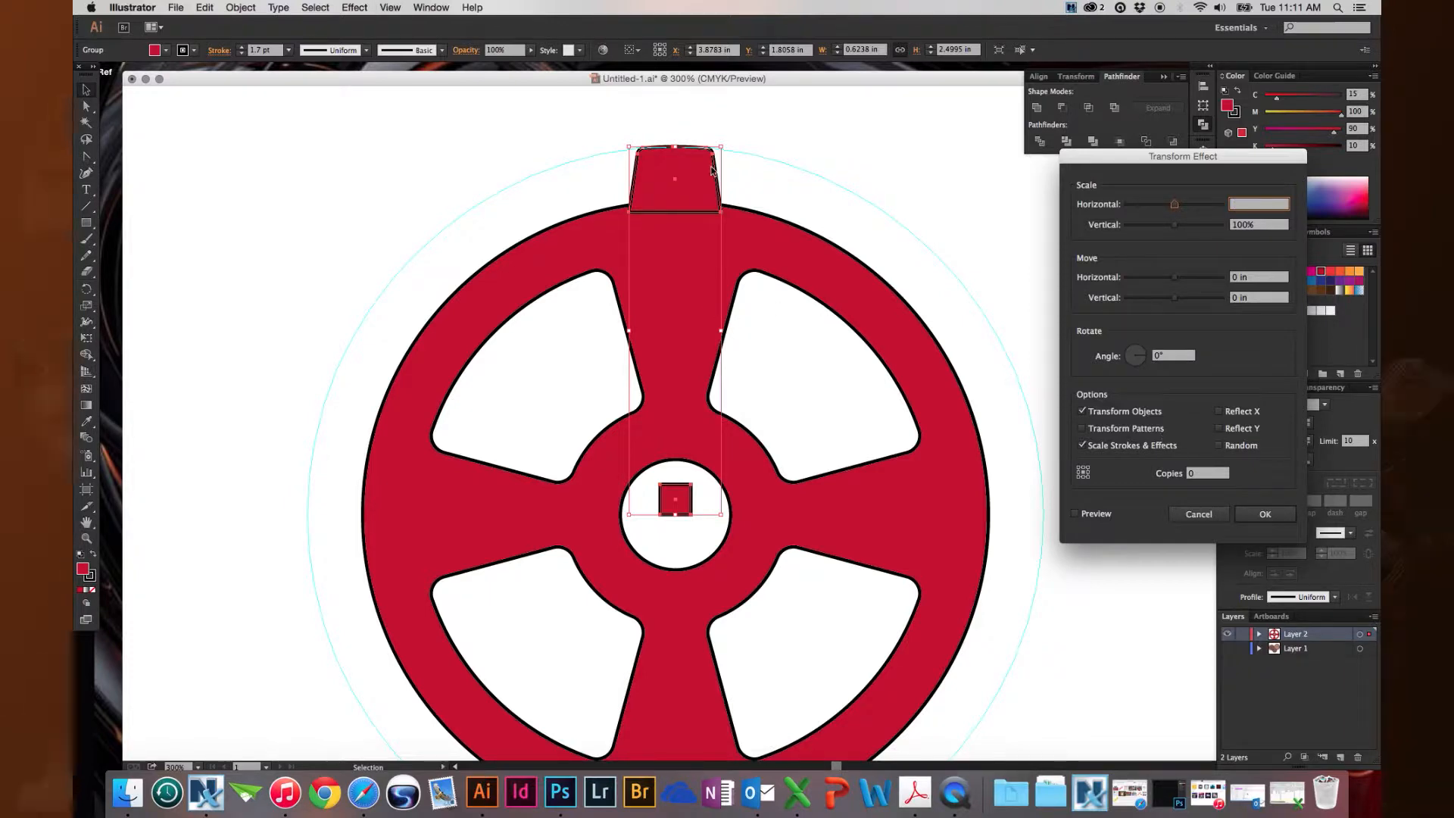
left_click(1199, 513)
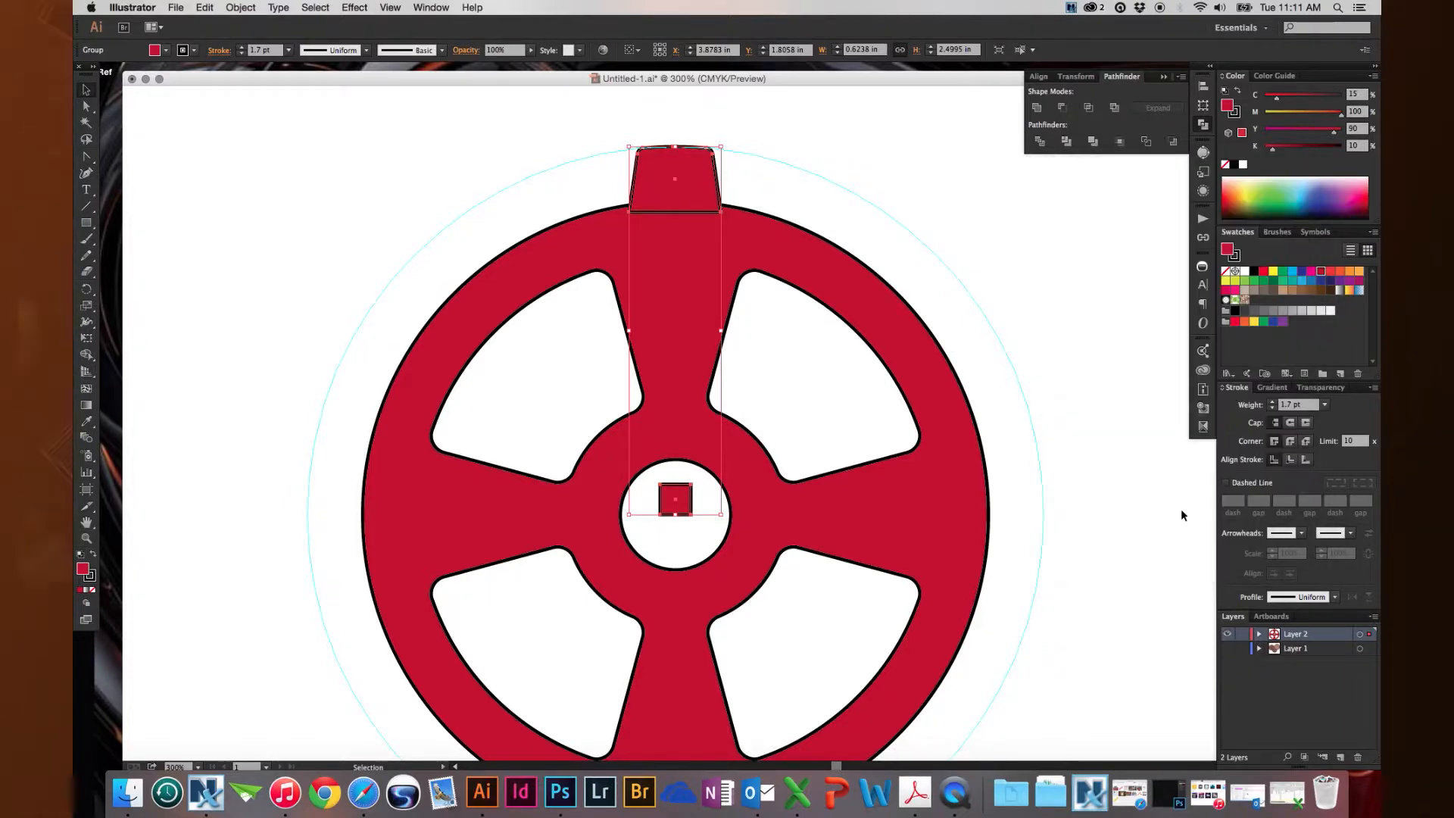
- Start a Transform effect on the tooth-and-square group, with preview on and 4 copies
key("super+minus")
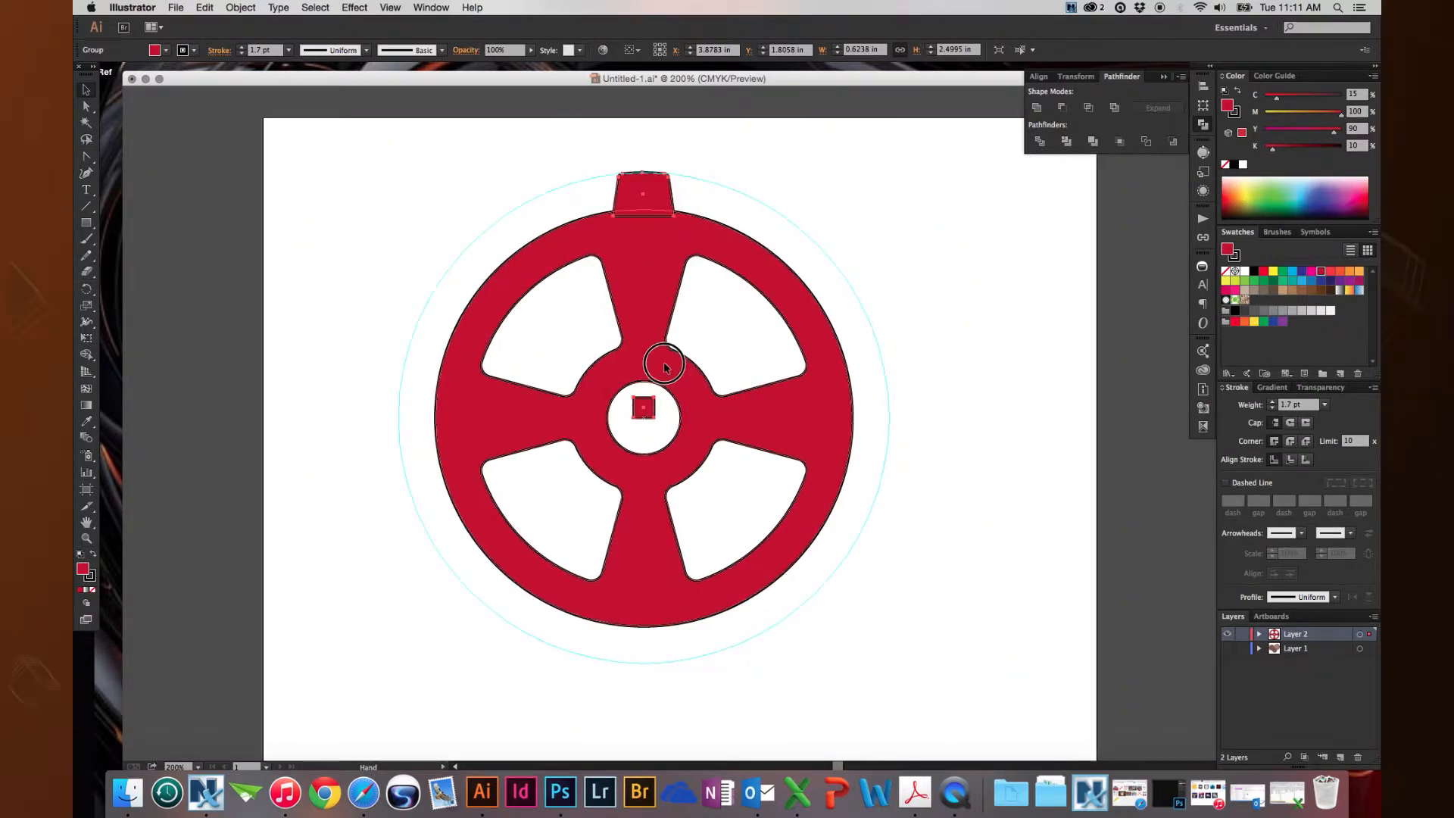
scroll(636, 372, "right", 3)
left_click(315, 8)
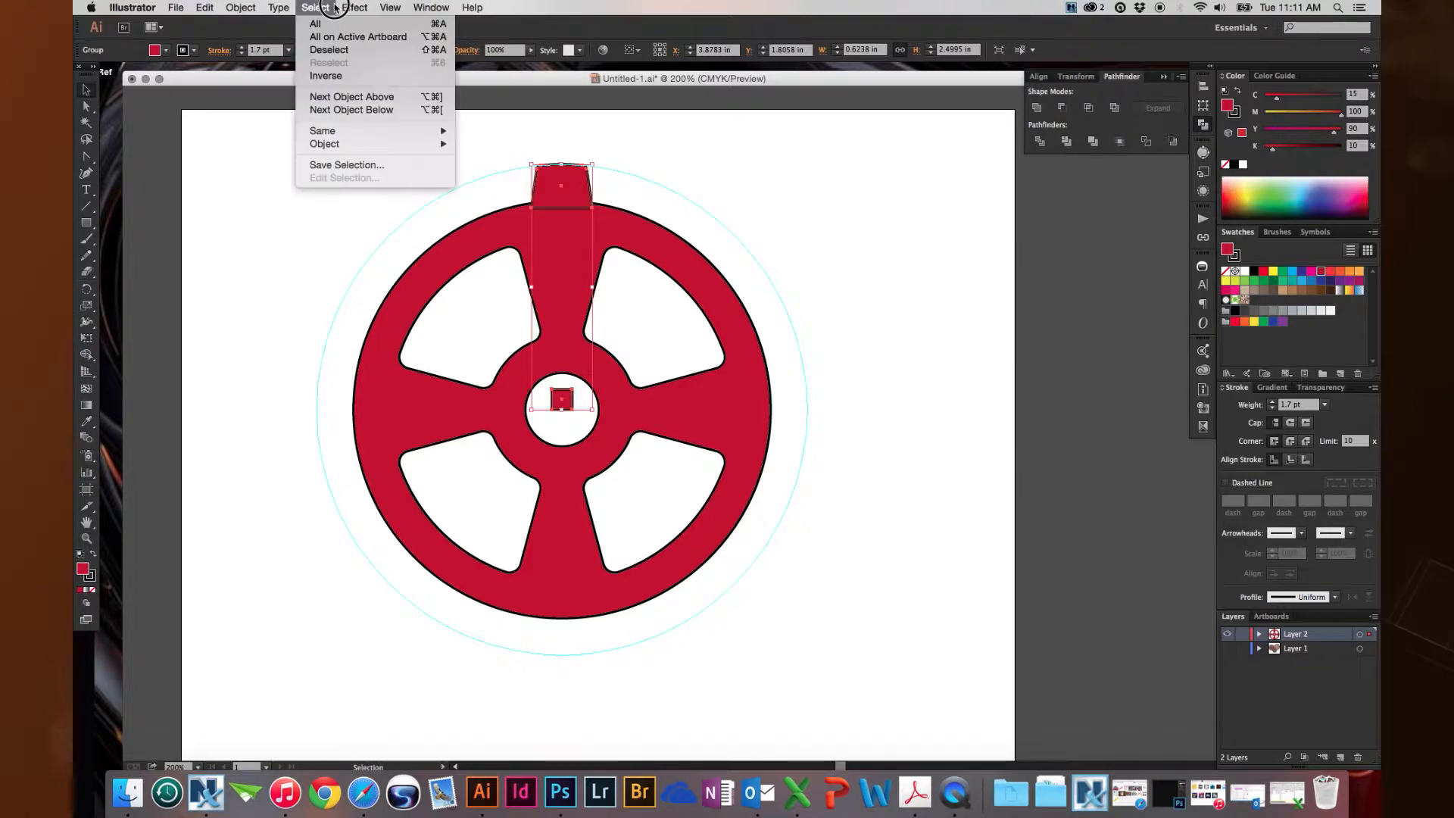
mouse_move(345, 8)
left_click(342, 6)
left_click(342, 6)
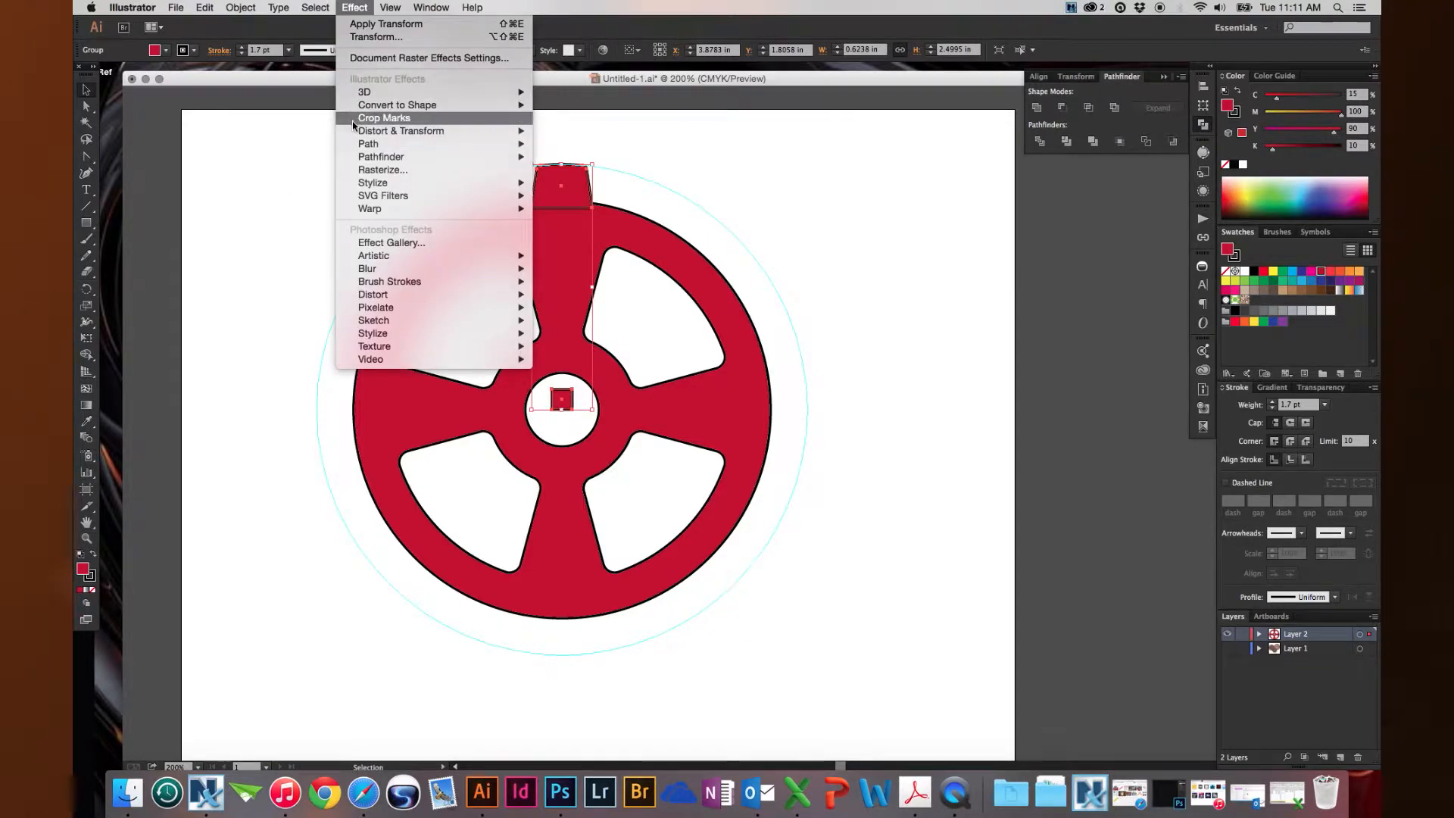
mouse_move(474, 130)
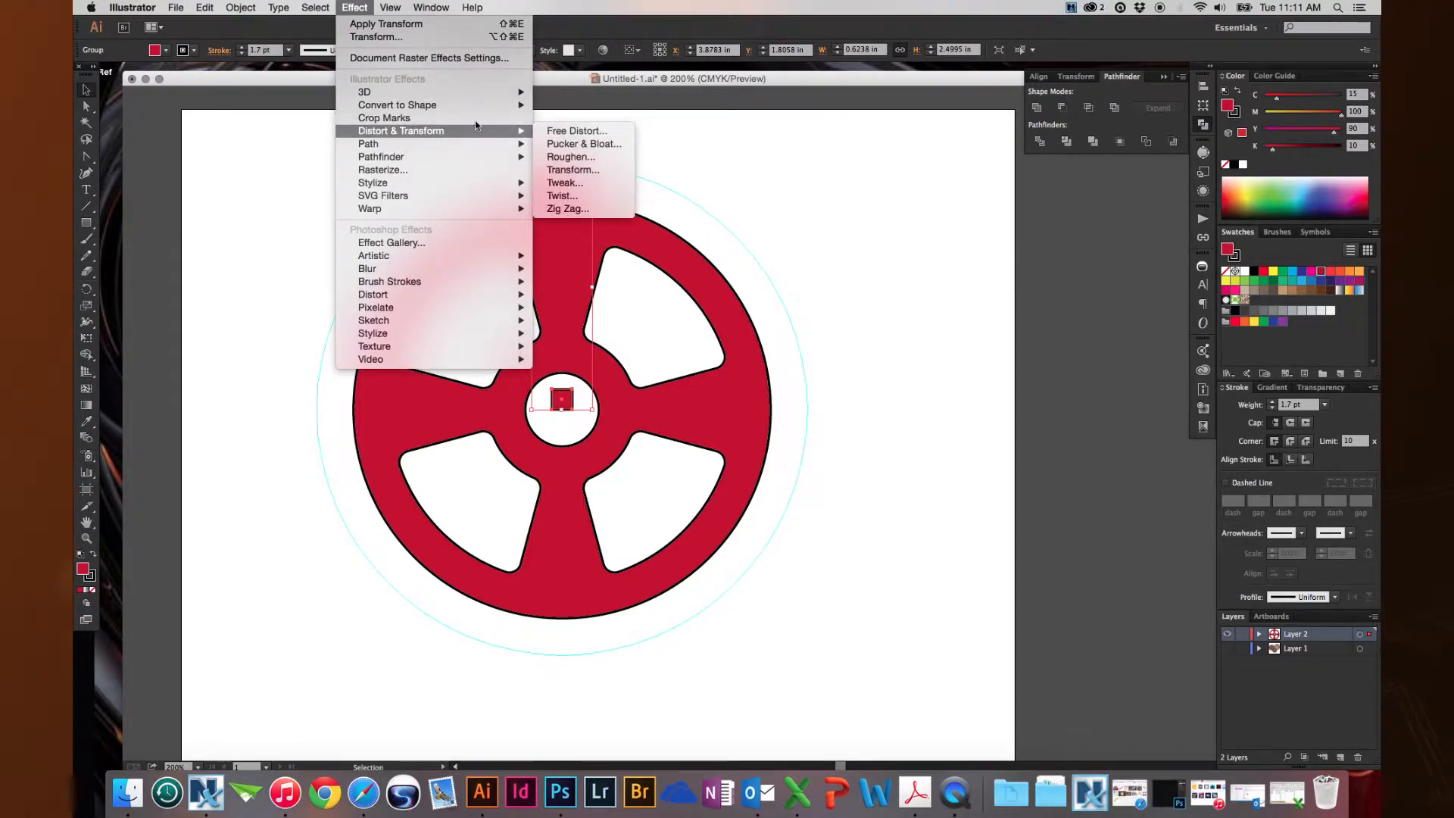
left_click(574, 170)
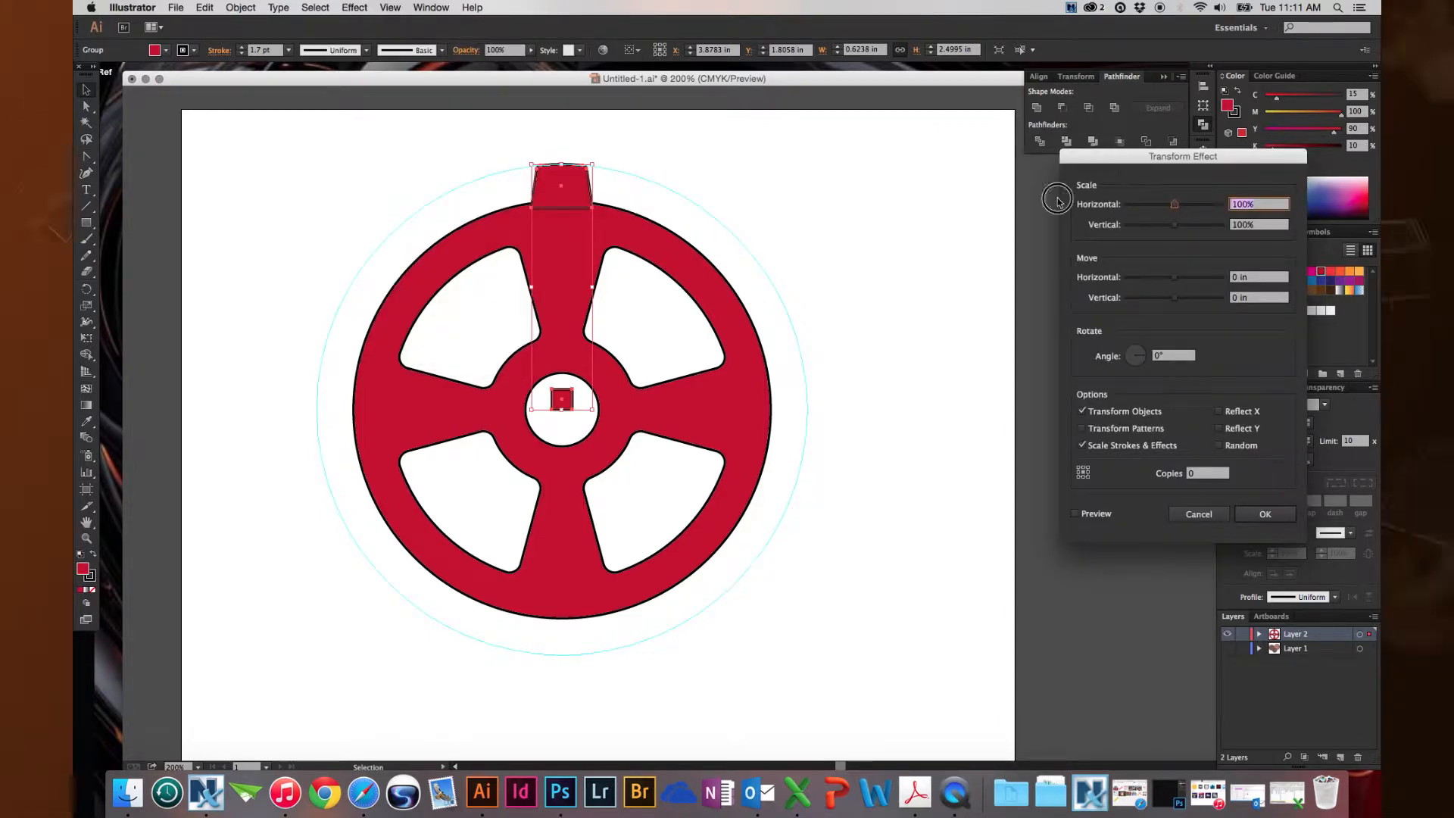
left_click_drag(1147, 164, 913, 194)
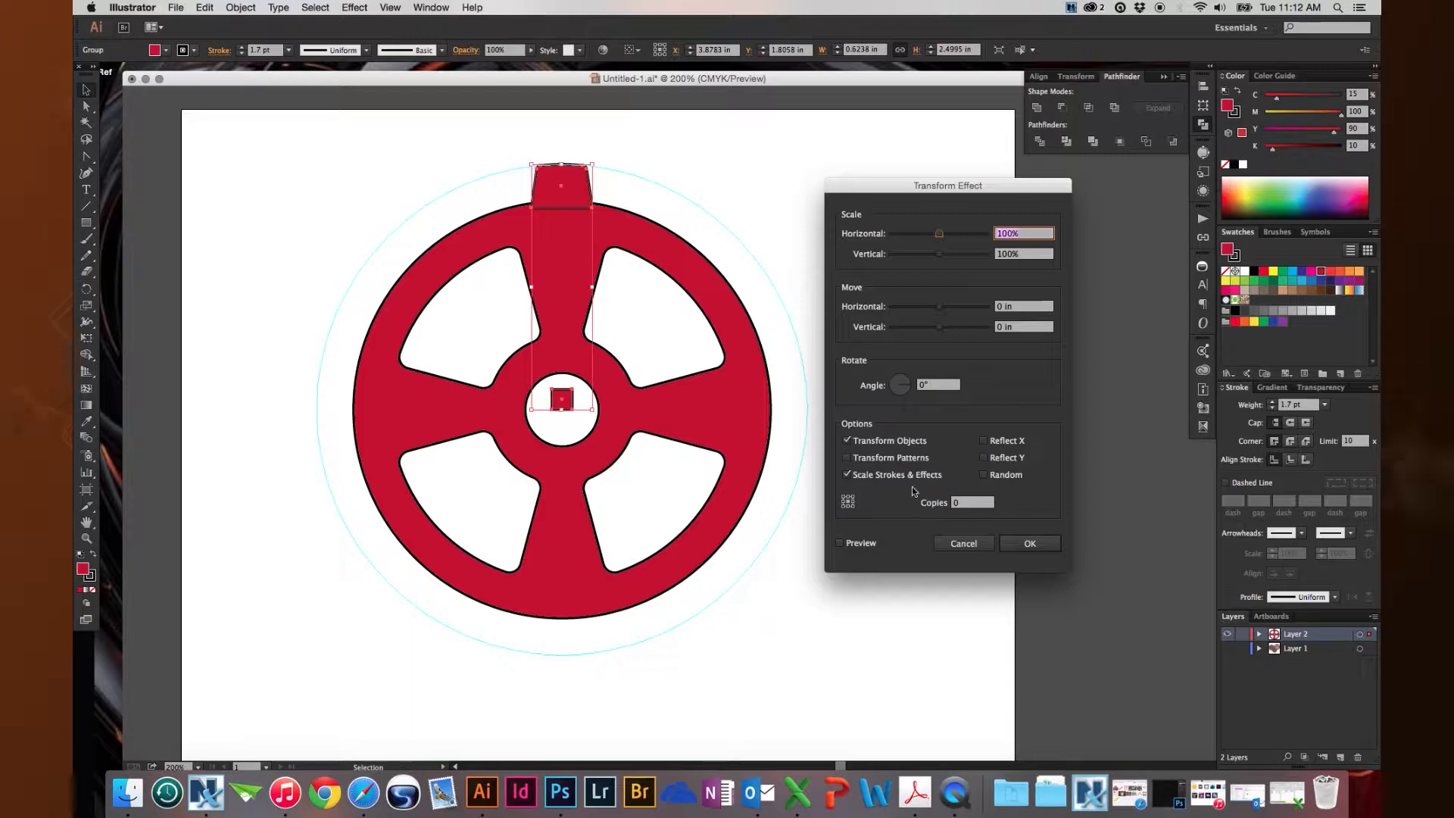
left_click(857, 544)
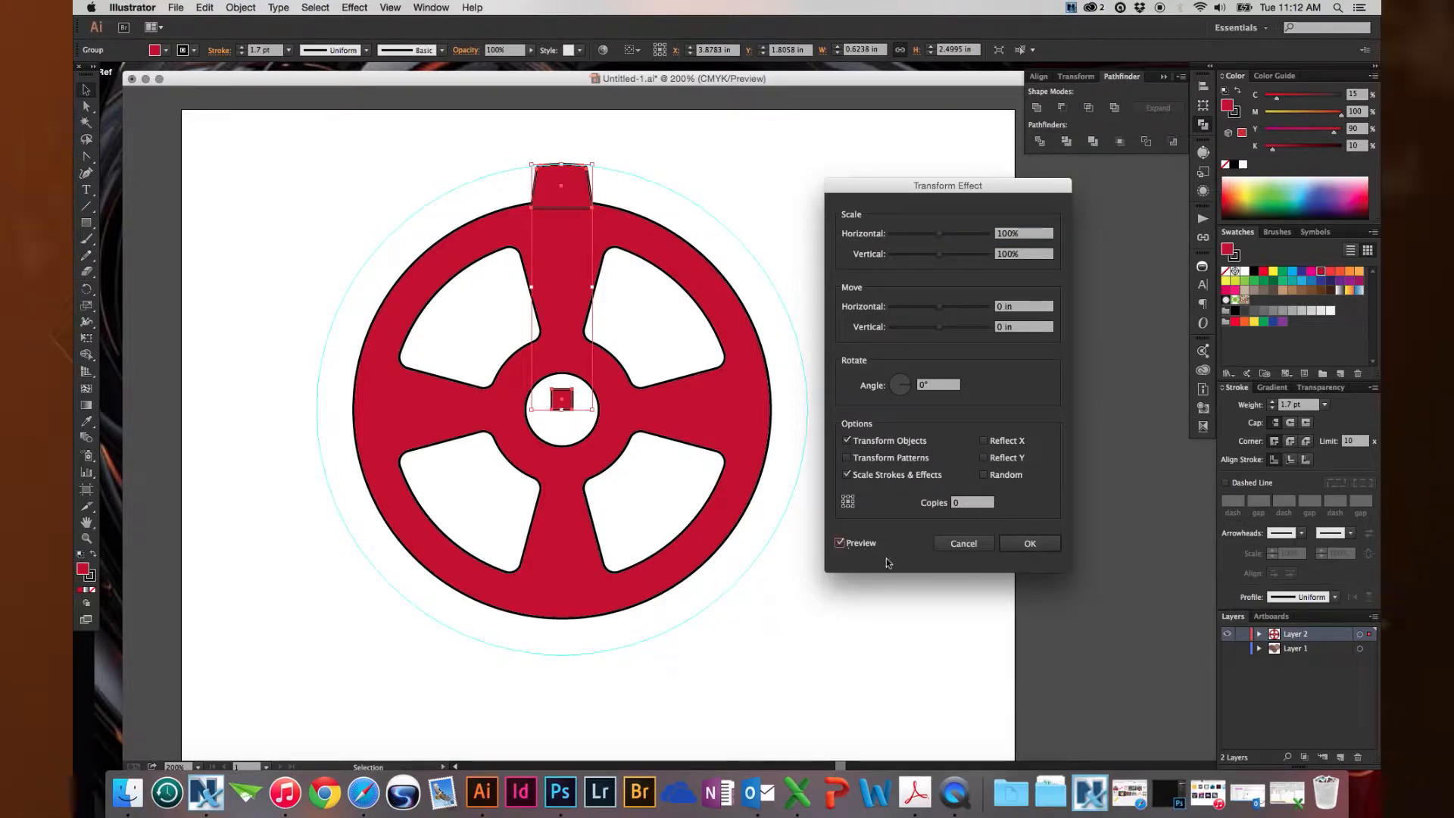
left_click(974, 504)
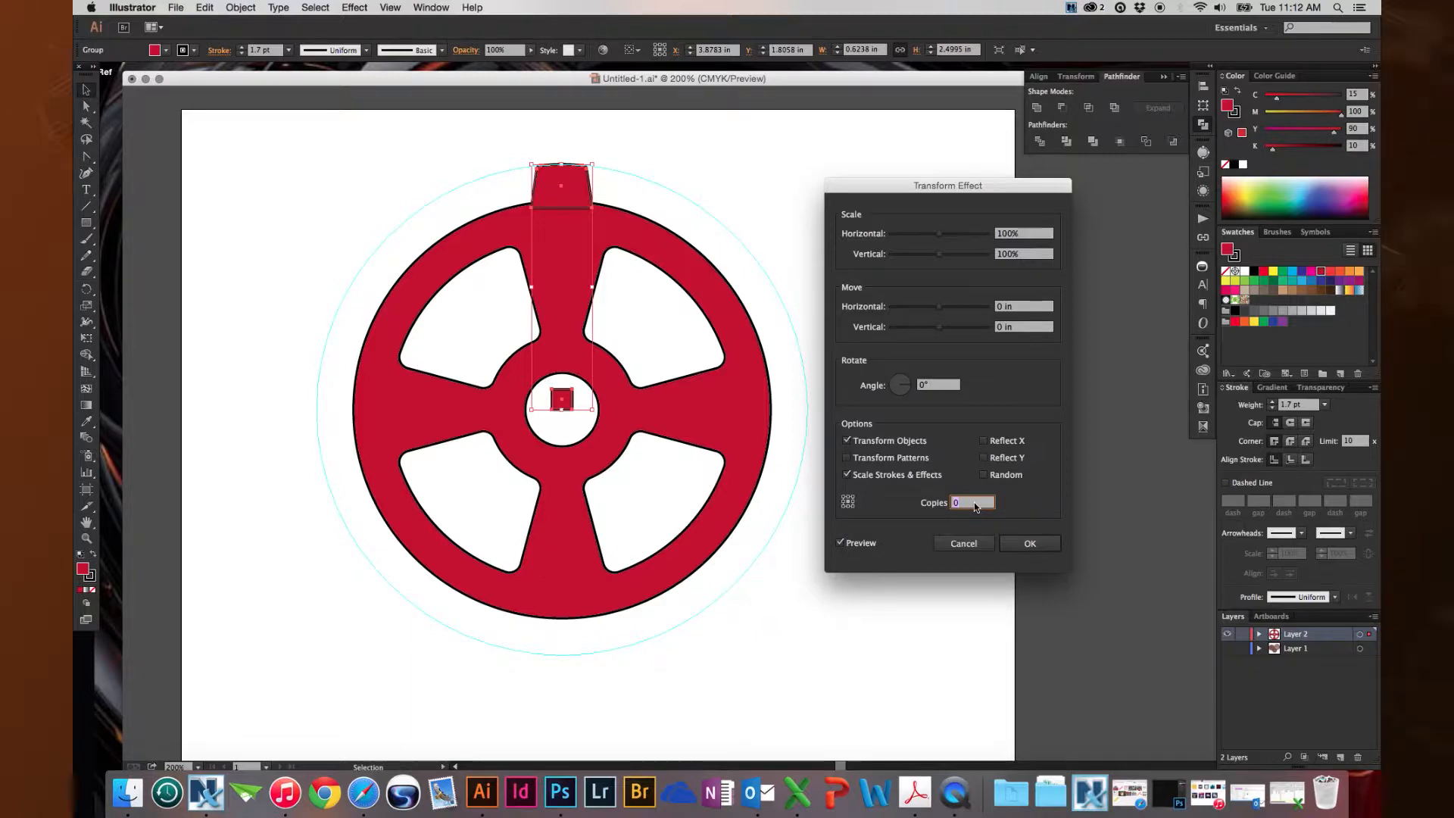
key("Tab")
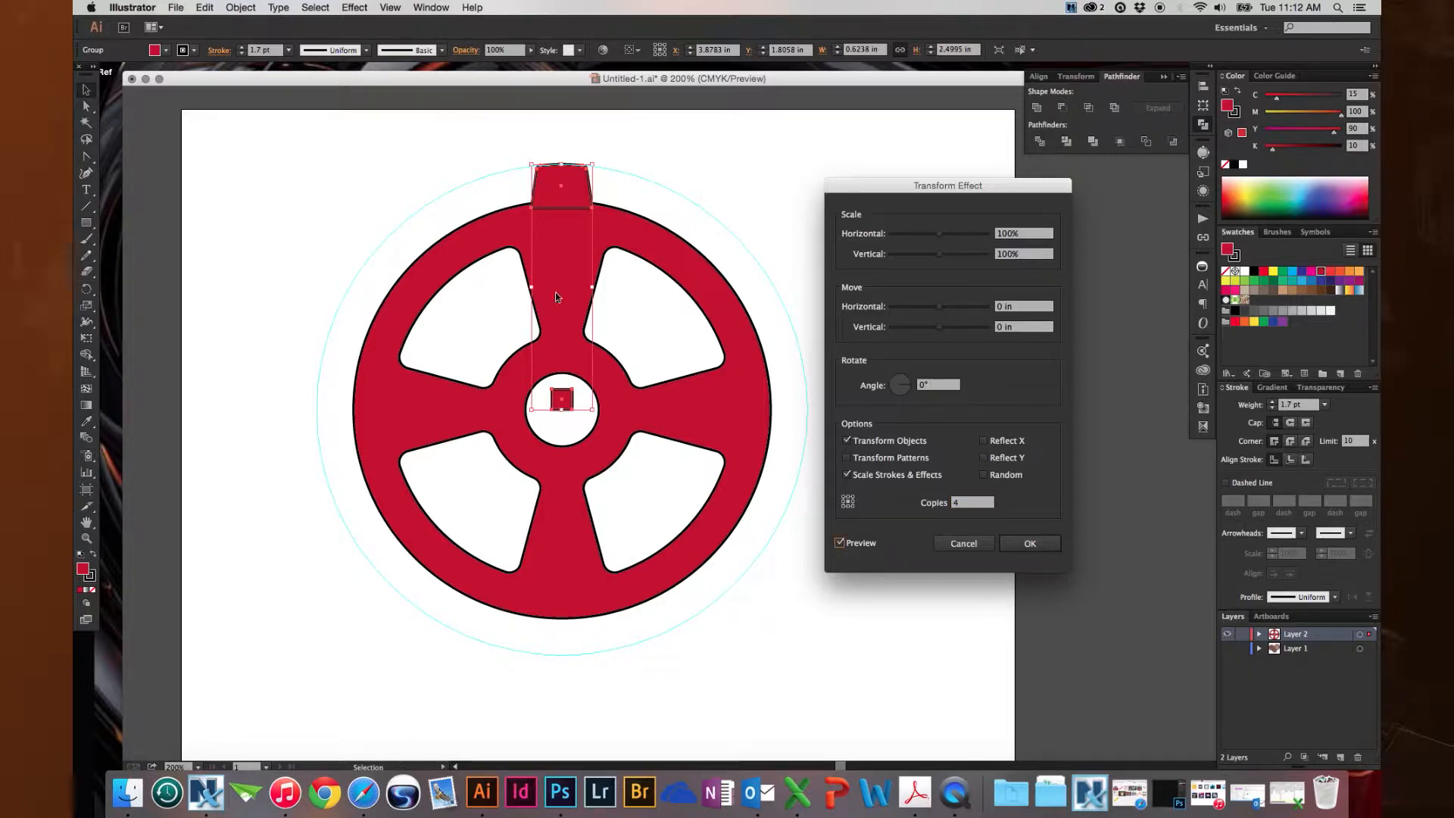
- Set the effect's rotation angle to 10° and its reference point to the bottom centre of the group
left_click(937, 386)
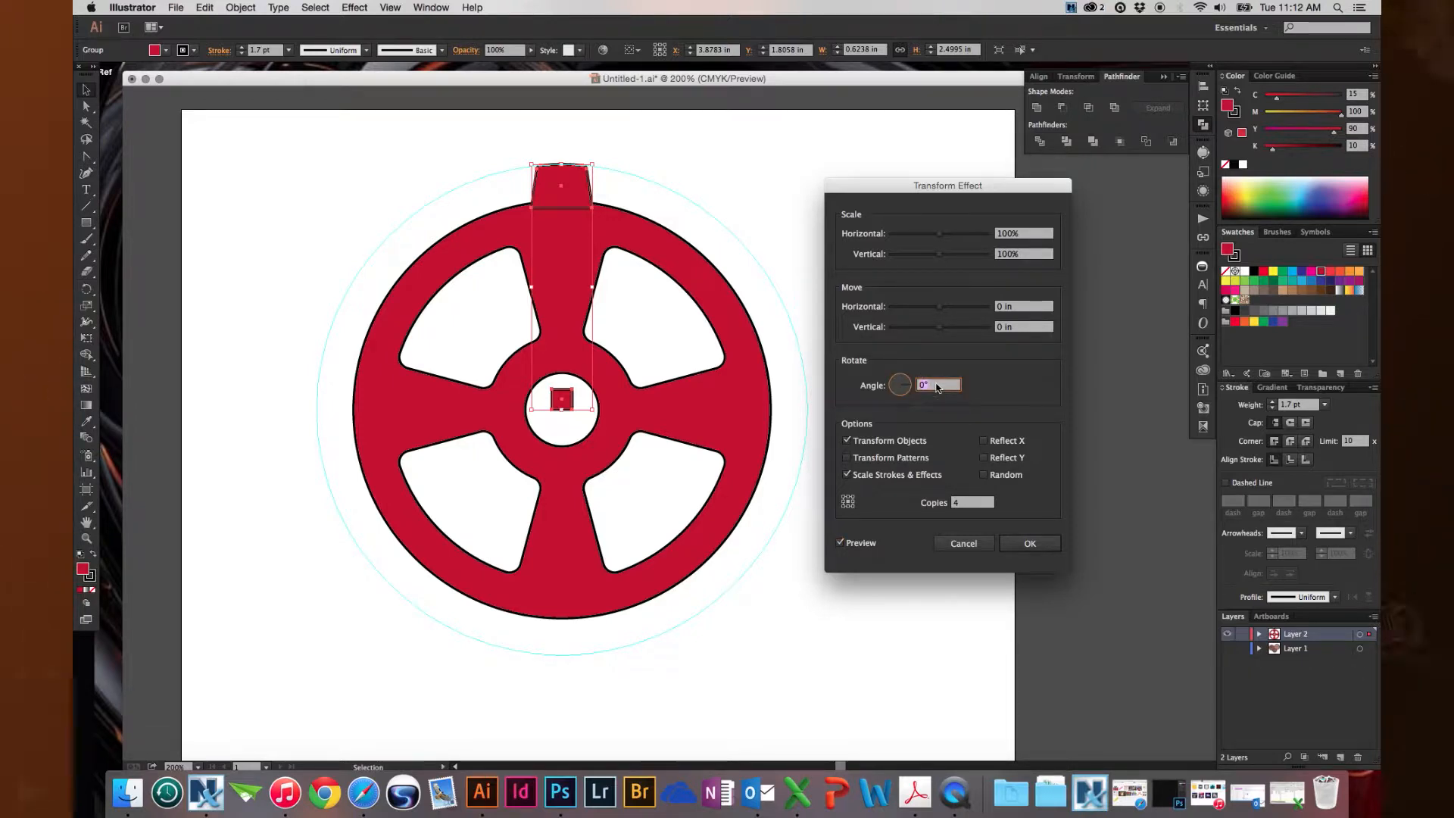
type("10")
key("Tab")
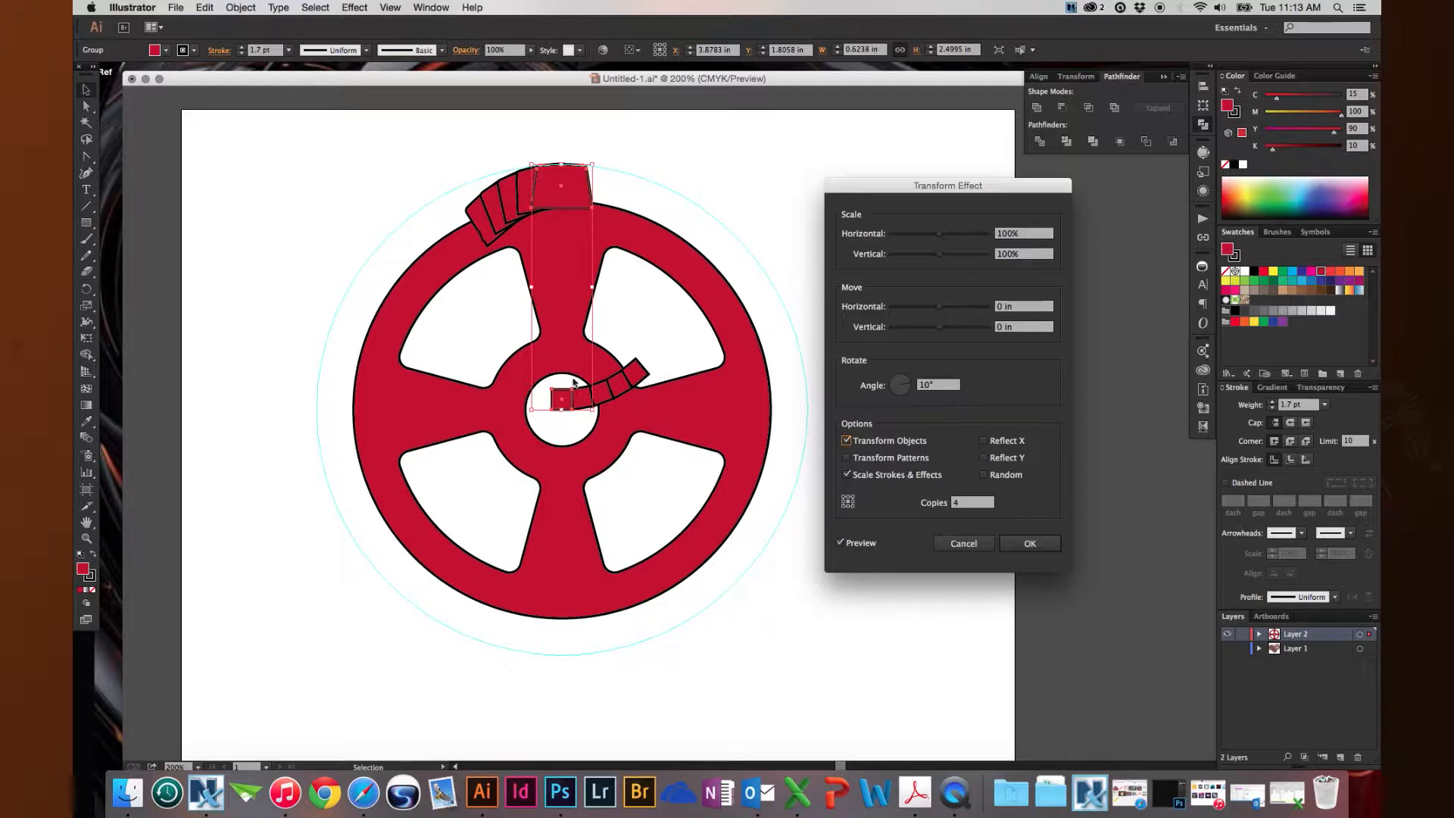
left_click(847, 472)
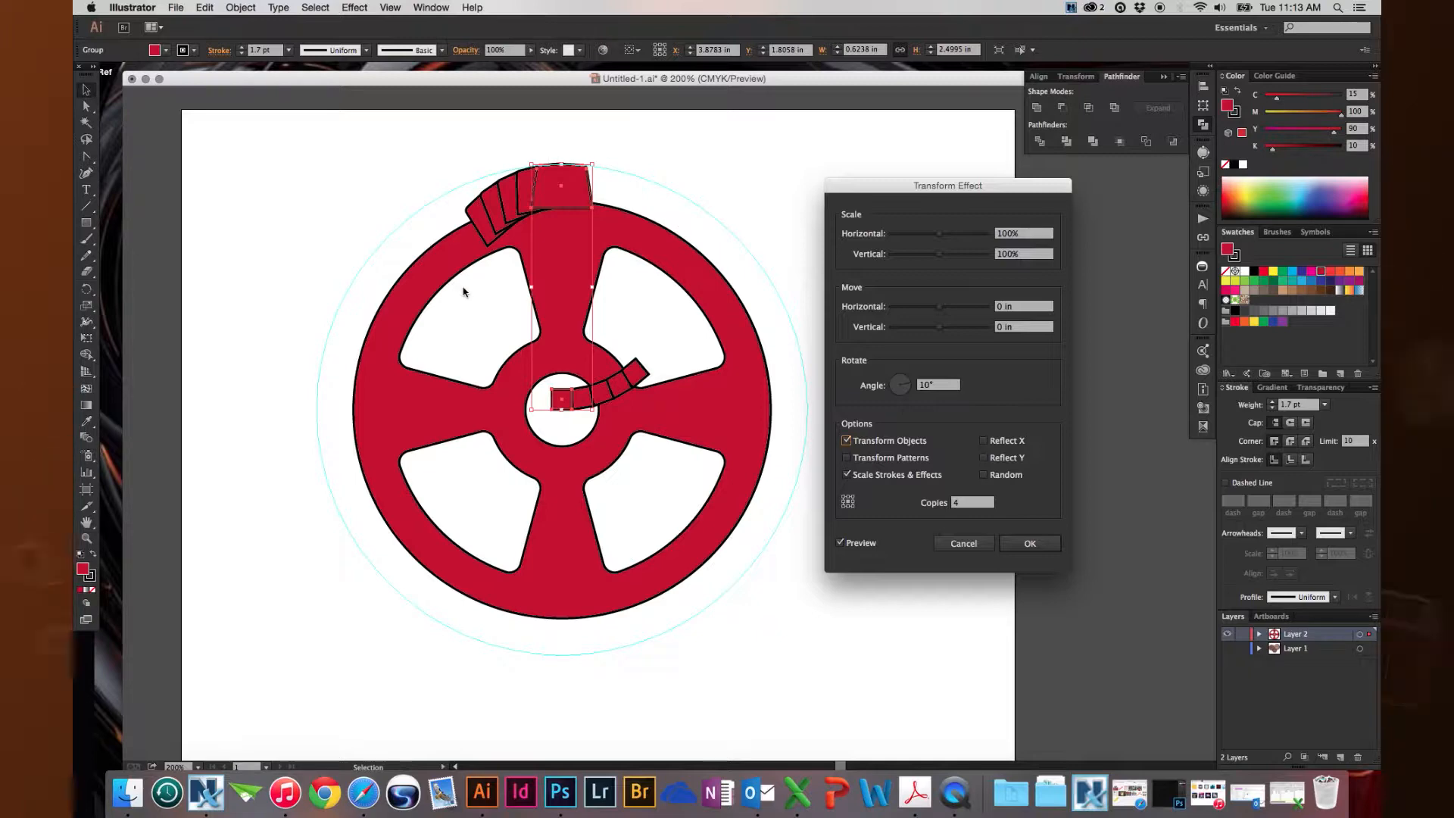
left_click(848, 507)
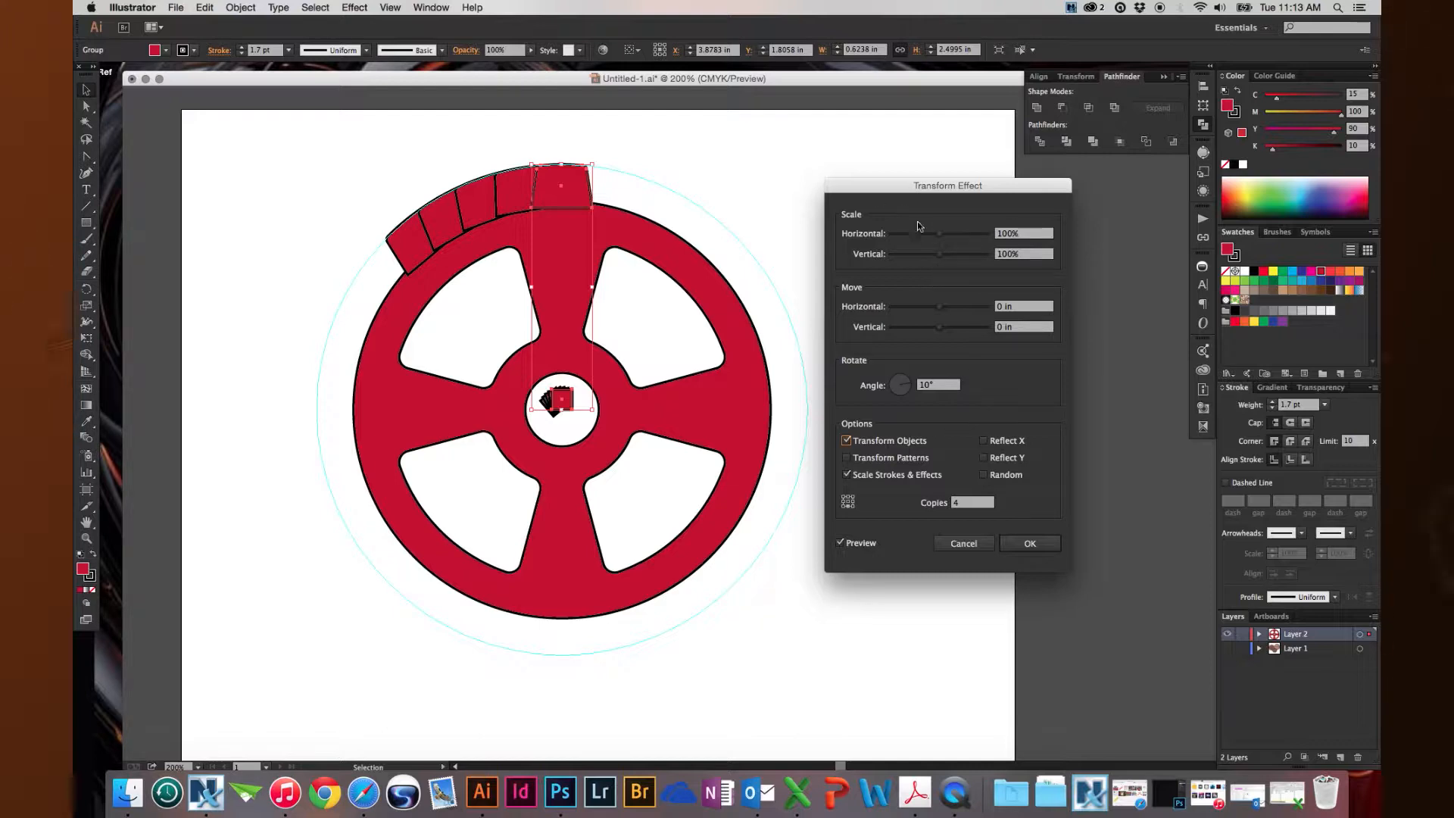
- Set the copies' horizontal scale to about 145% and the rotation angle to 30°
left_click_drag(939, 233, 960, 234)
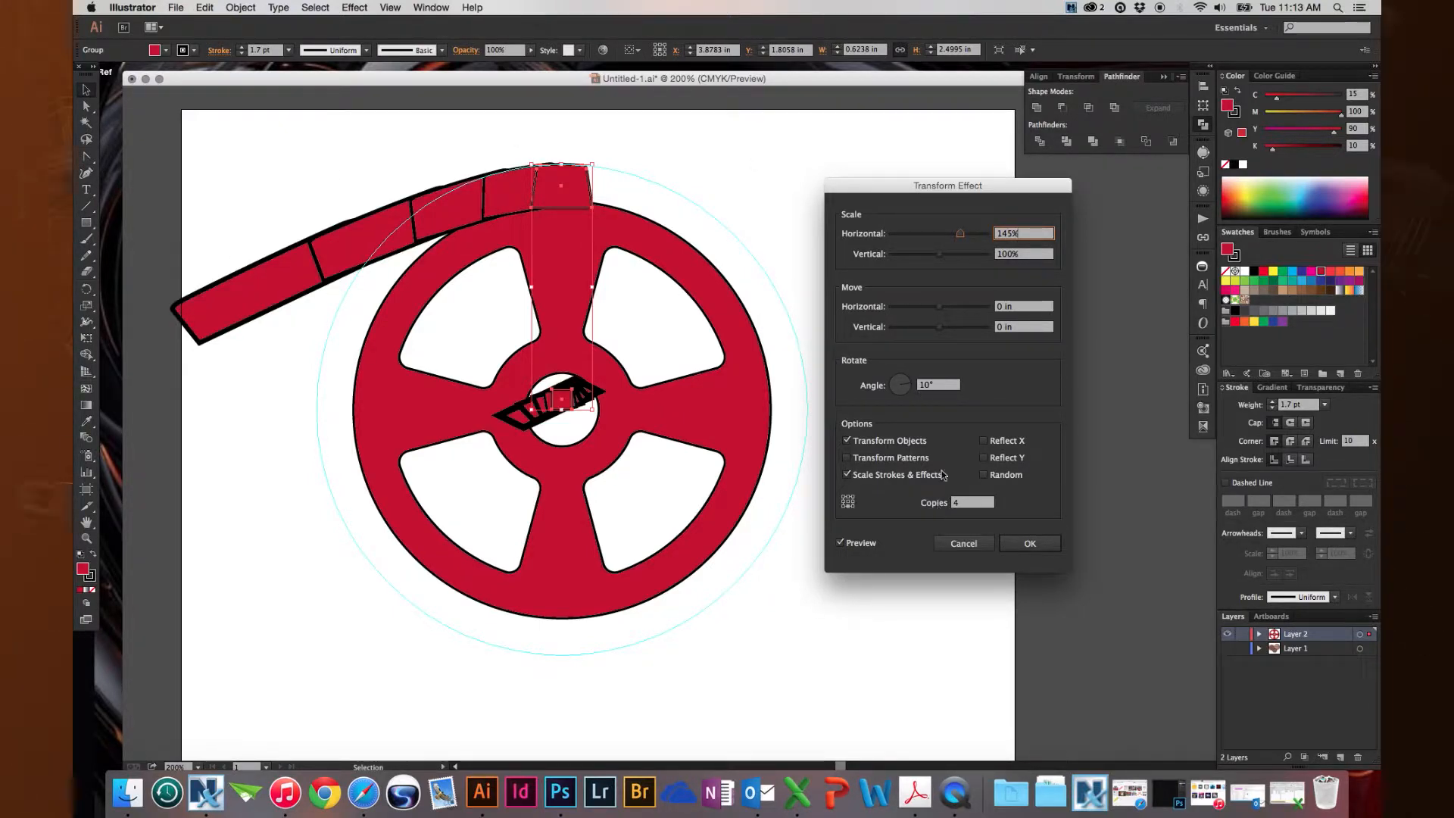
left_click(944, 386)
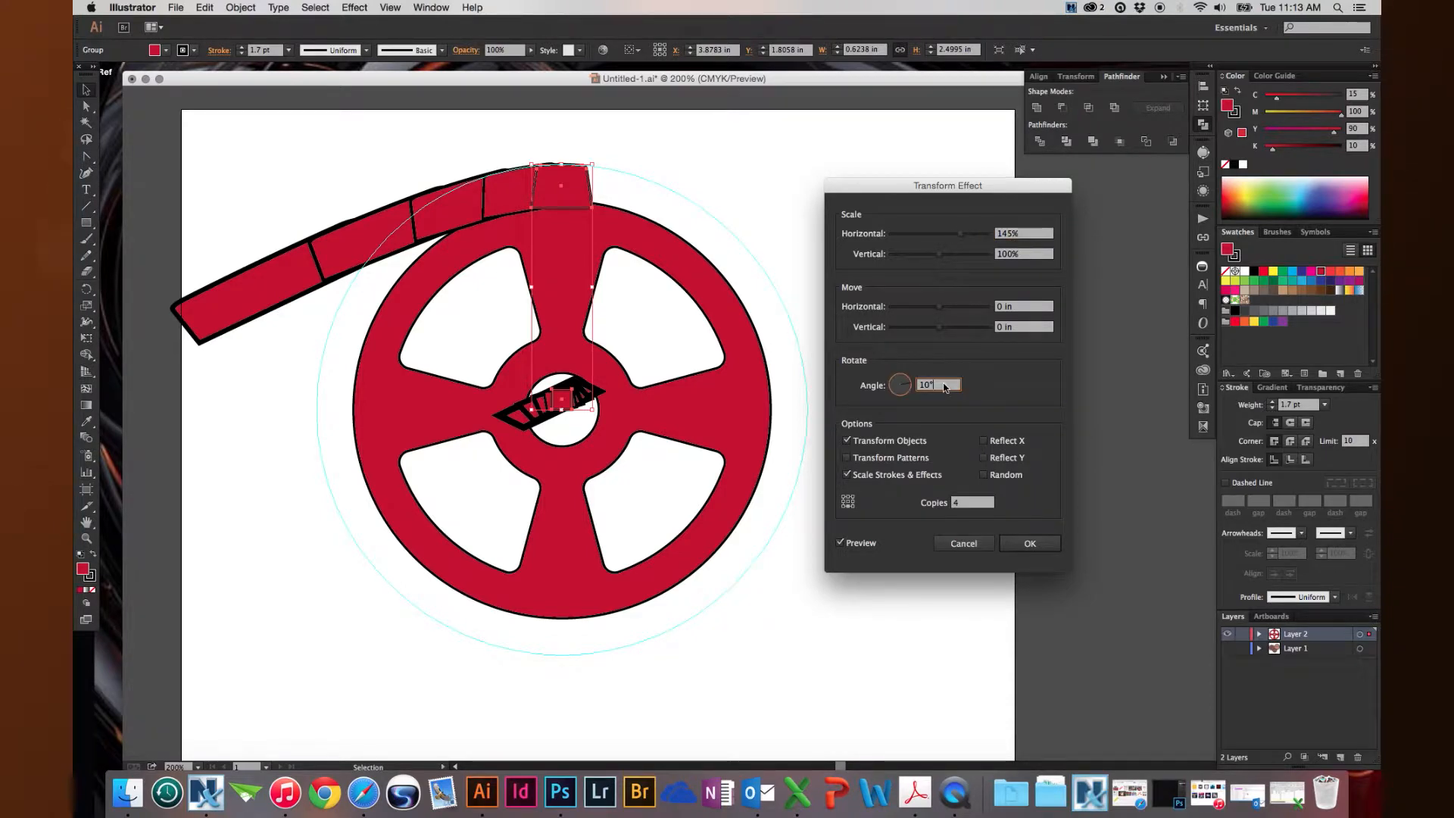
double_click(944, 386)
type("30")
key("Tab")
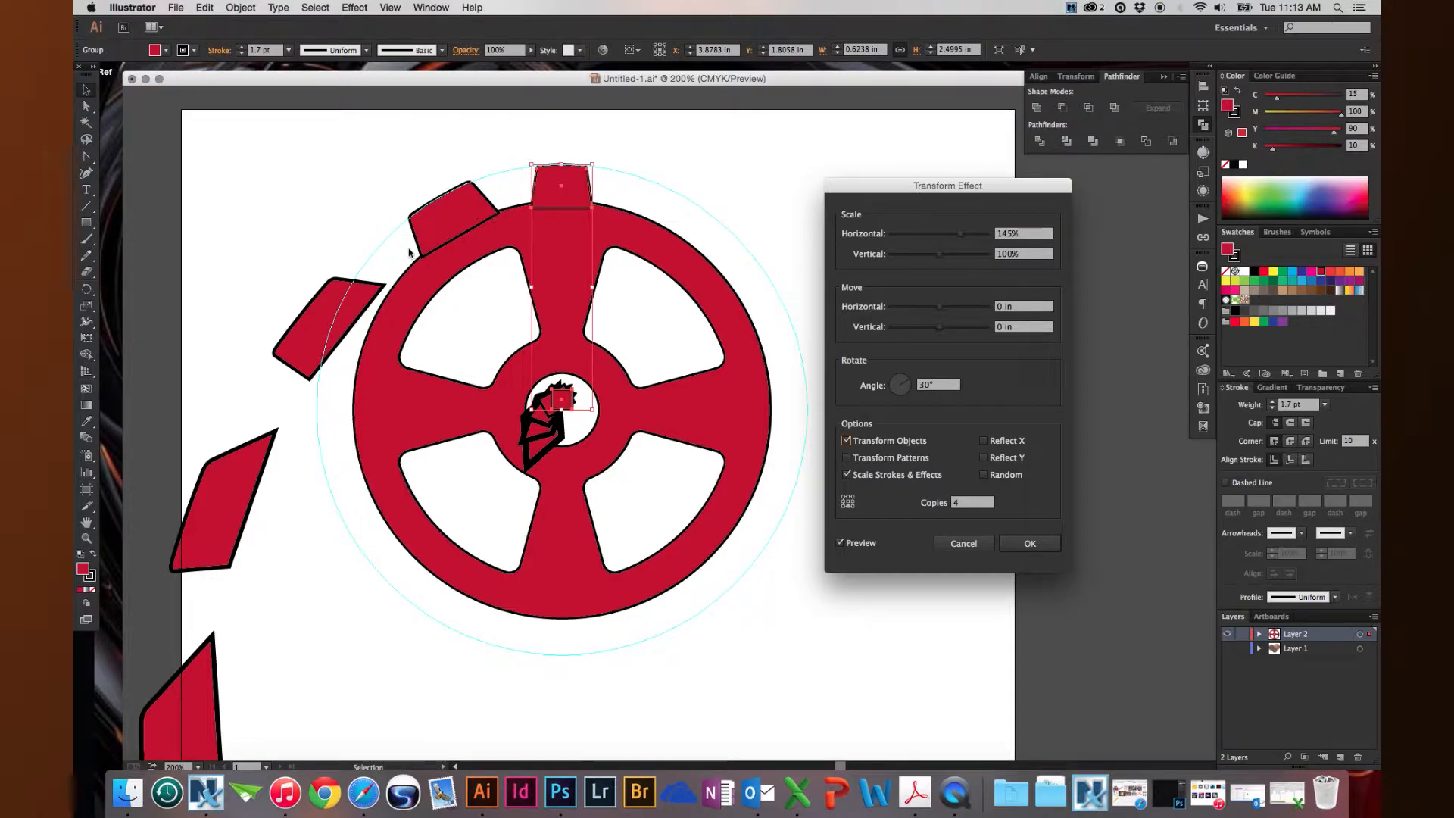
- Try scaling the copies 50% horizontally and about 124% vertically, with move offsets of about 0.2917 in horizontally and -0.375 in vertically
left_click(1001, 233)
double_click(1001, 233)
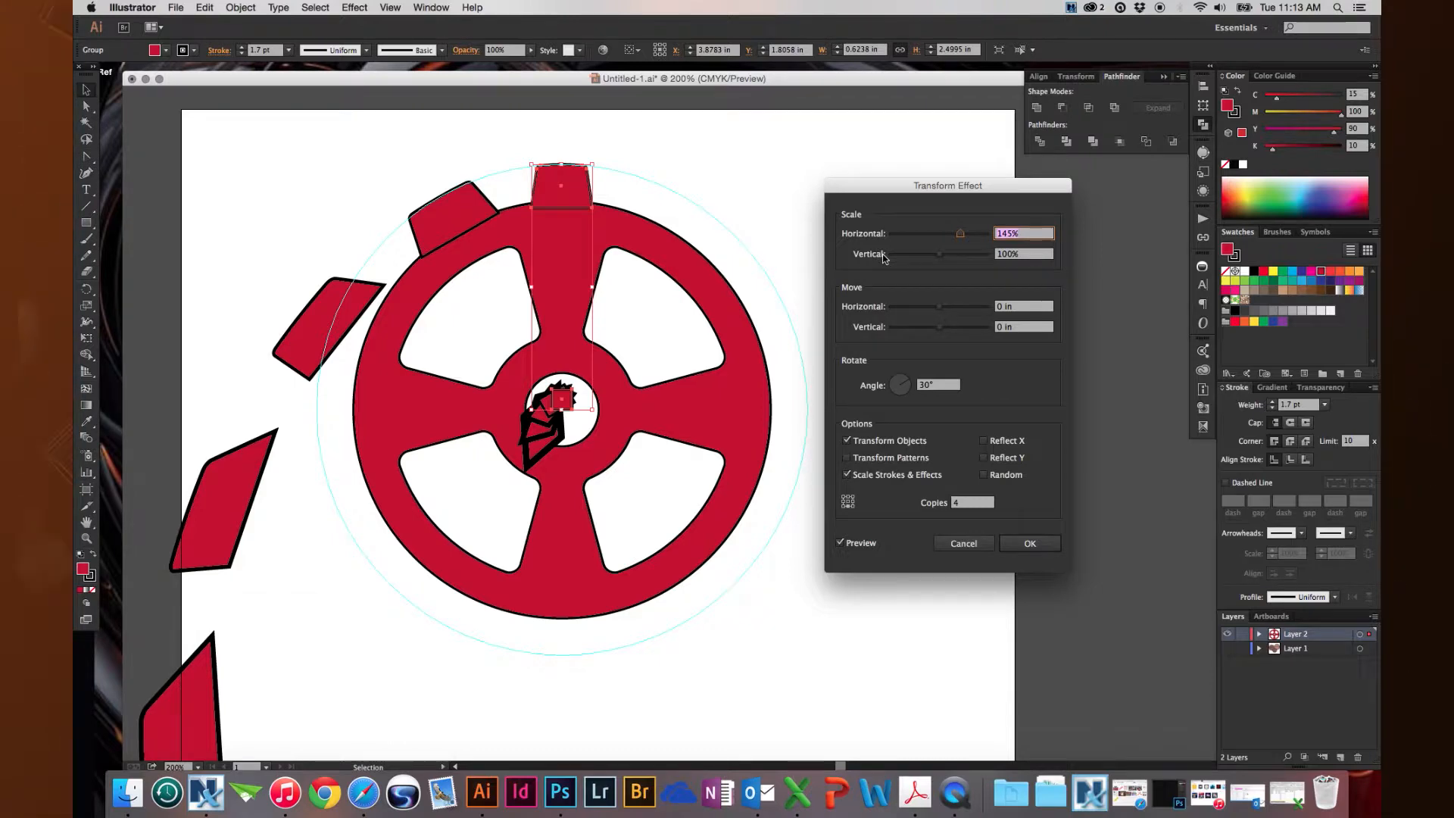
type("50")
key("Tab")
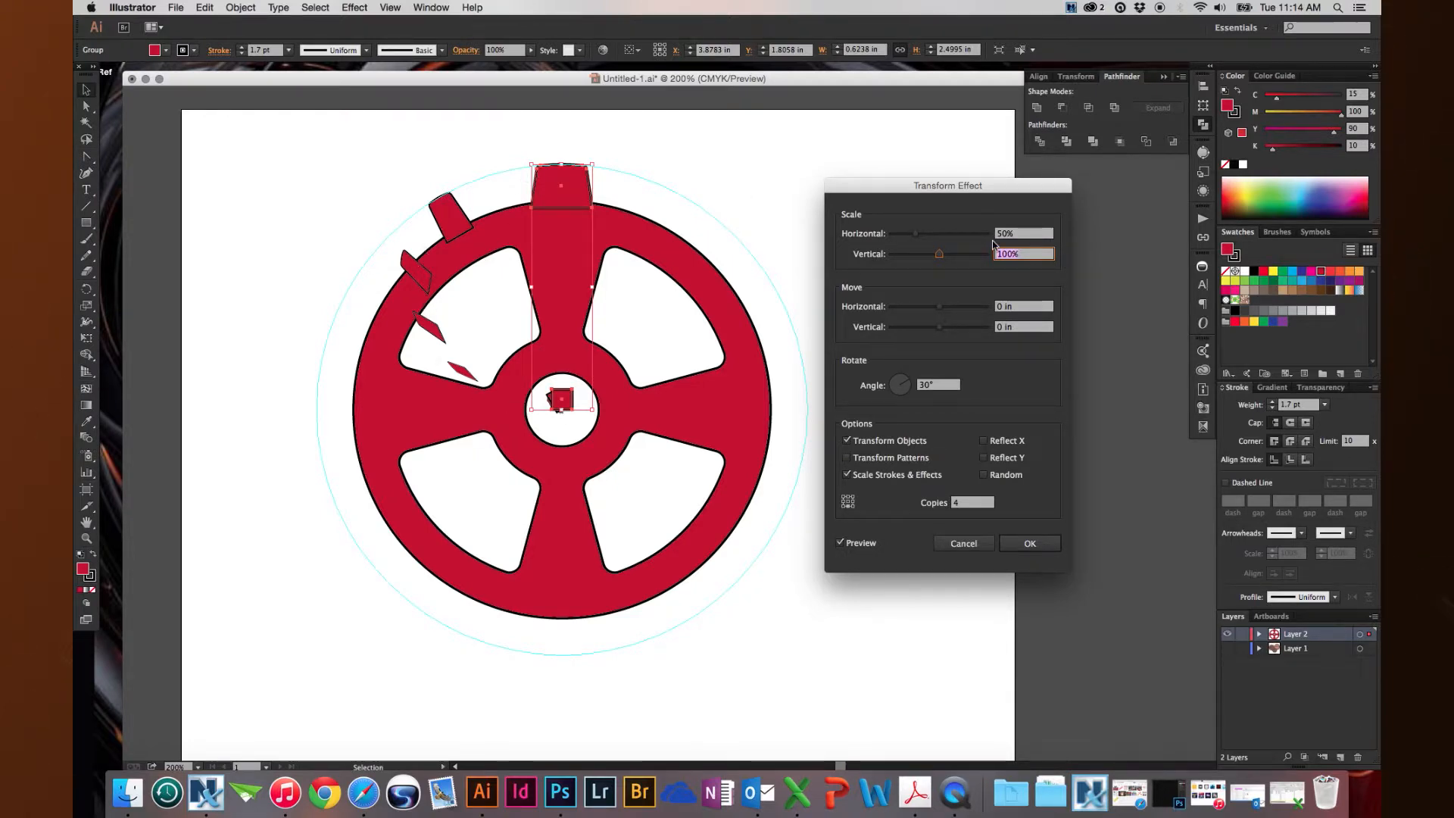
left_click_drag(939, 255, 951, 256)
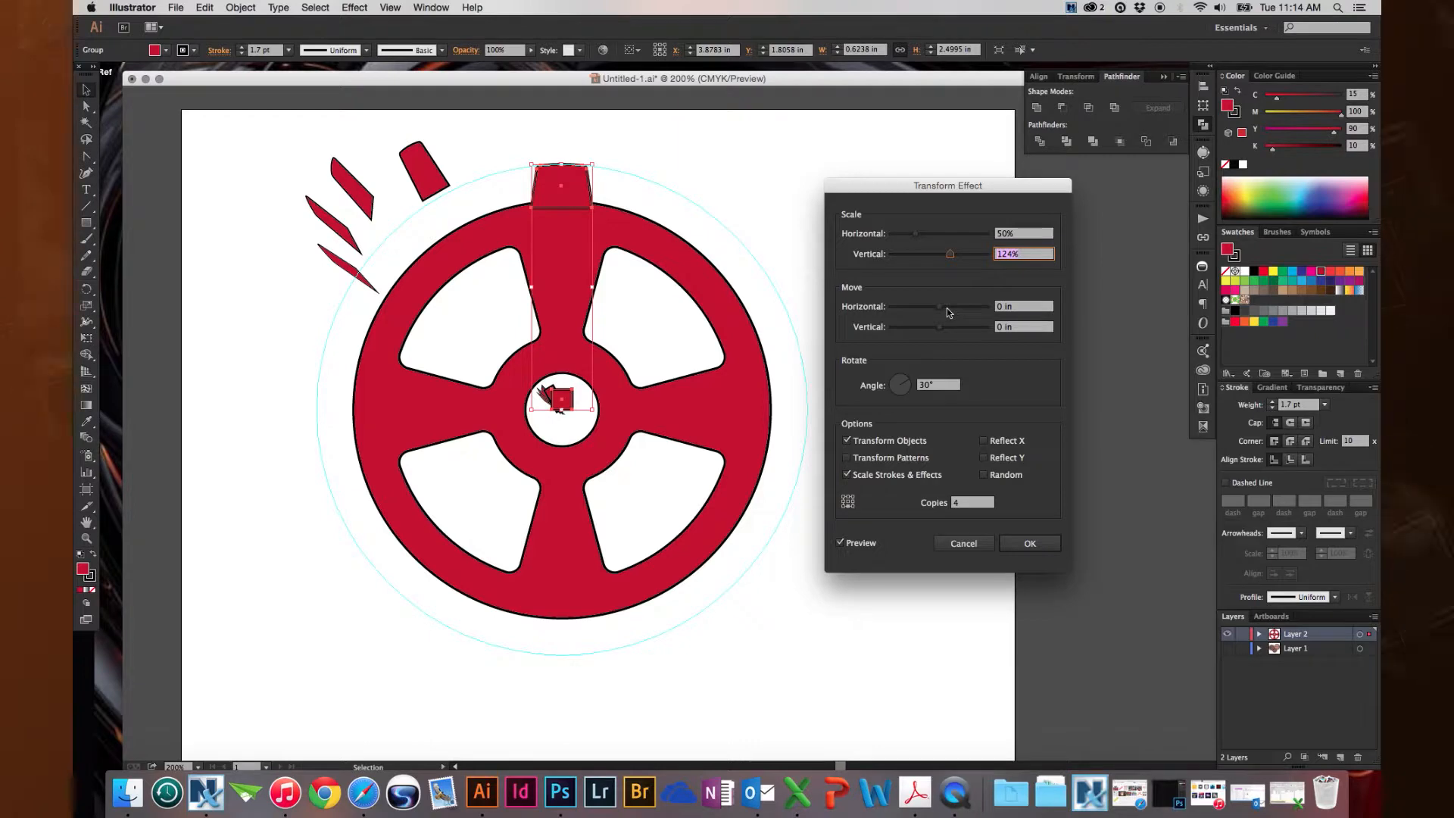
left_click_drag(944, 308, 949, 312)
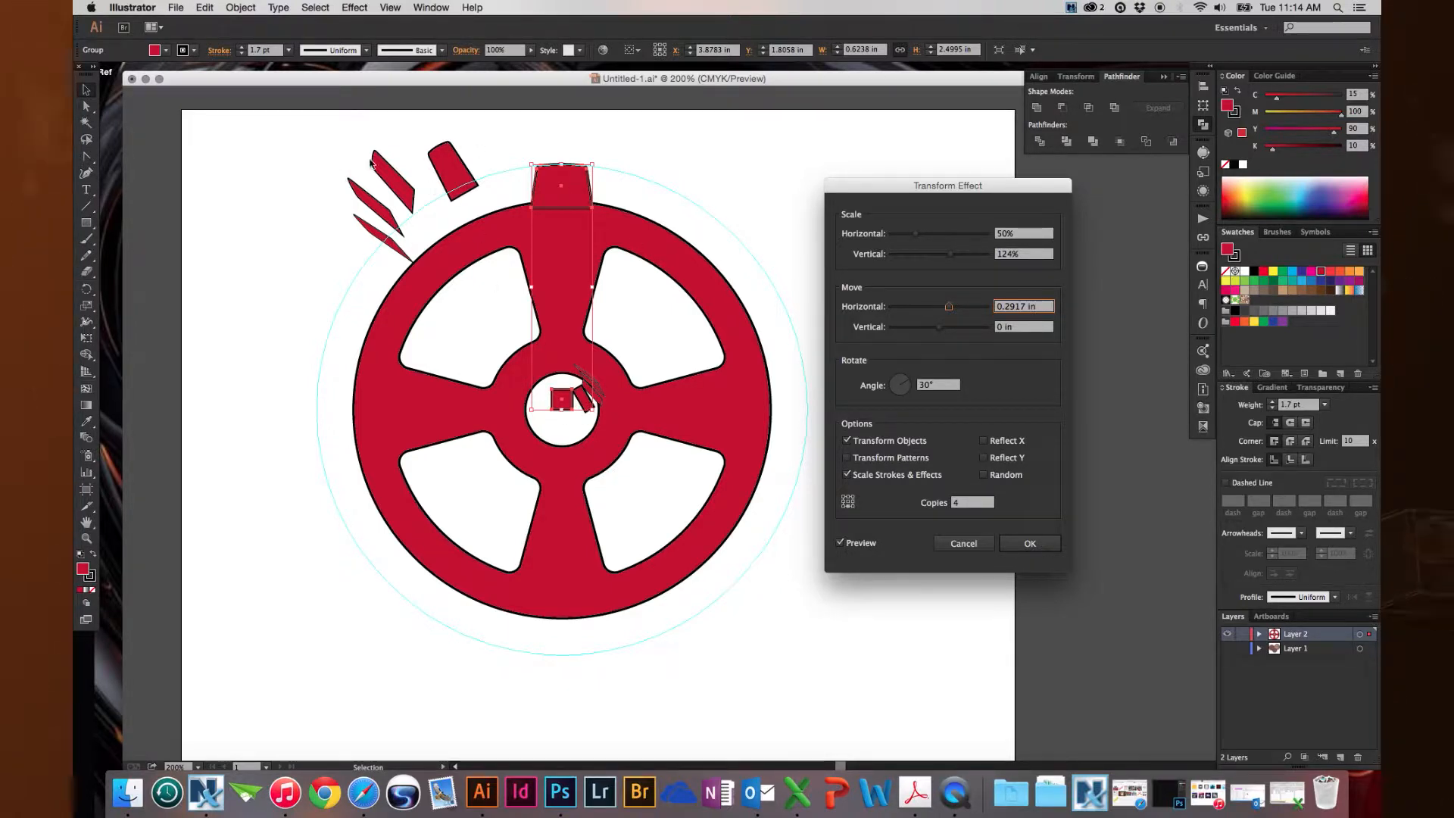
left_click_drag(938, 327, 925, 326)
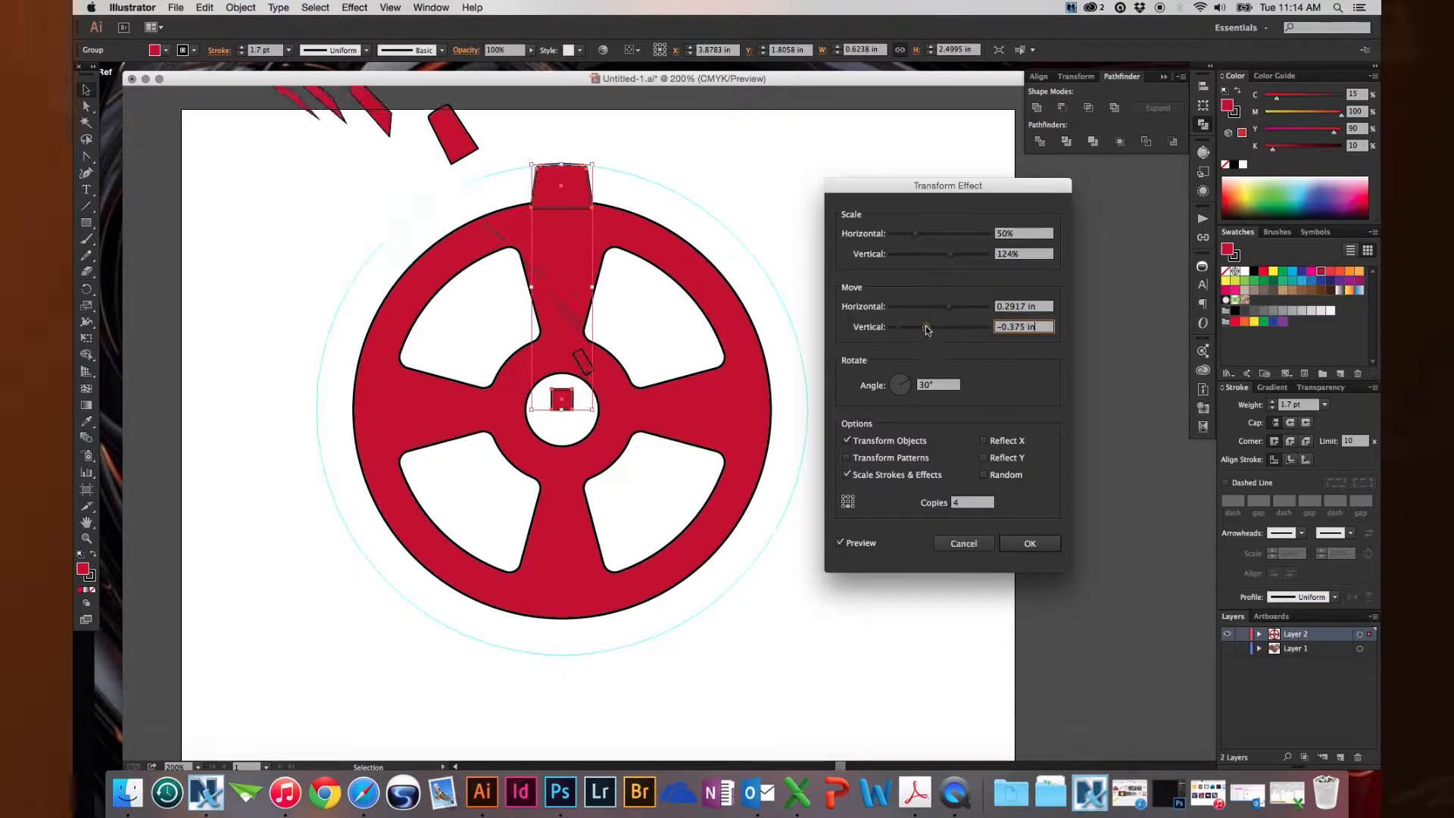
- Reset the effect's horizontal and vertical scale to 100% and both move distances to 0 in
left_click(1027, 241)
type("100")
key("Tab")
type("100")
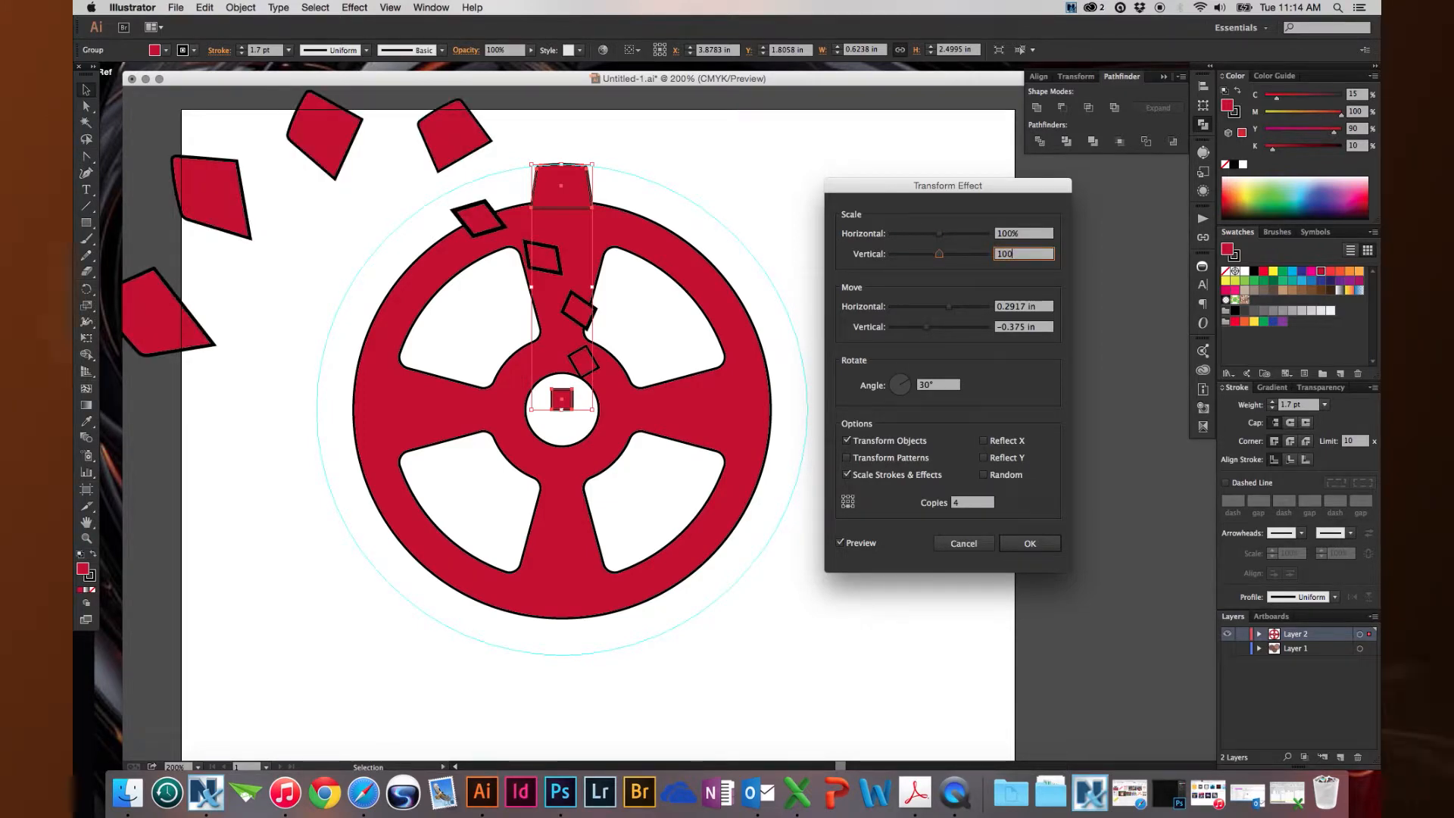
key("Tab")
type("0")
key("Tab")
type("0")
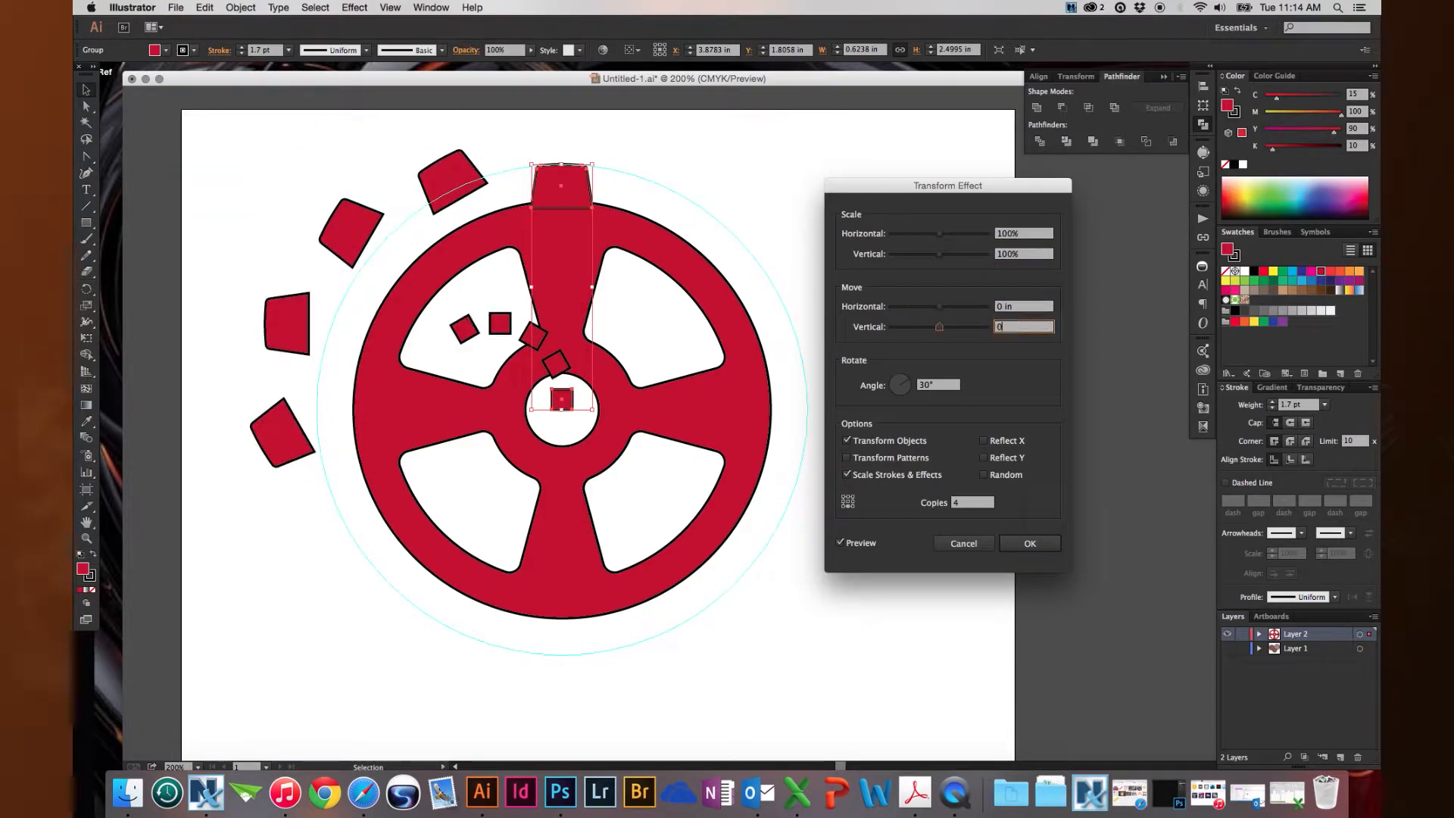
key("Tab")
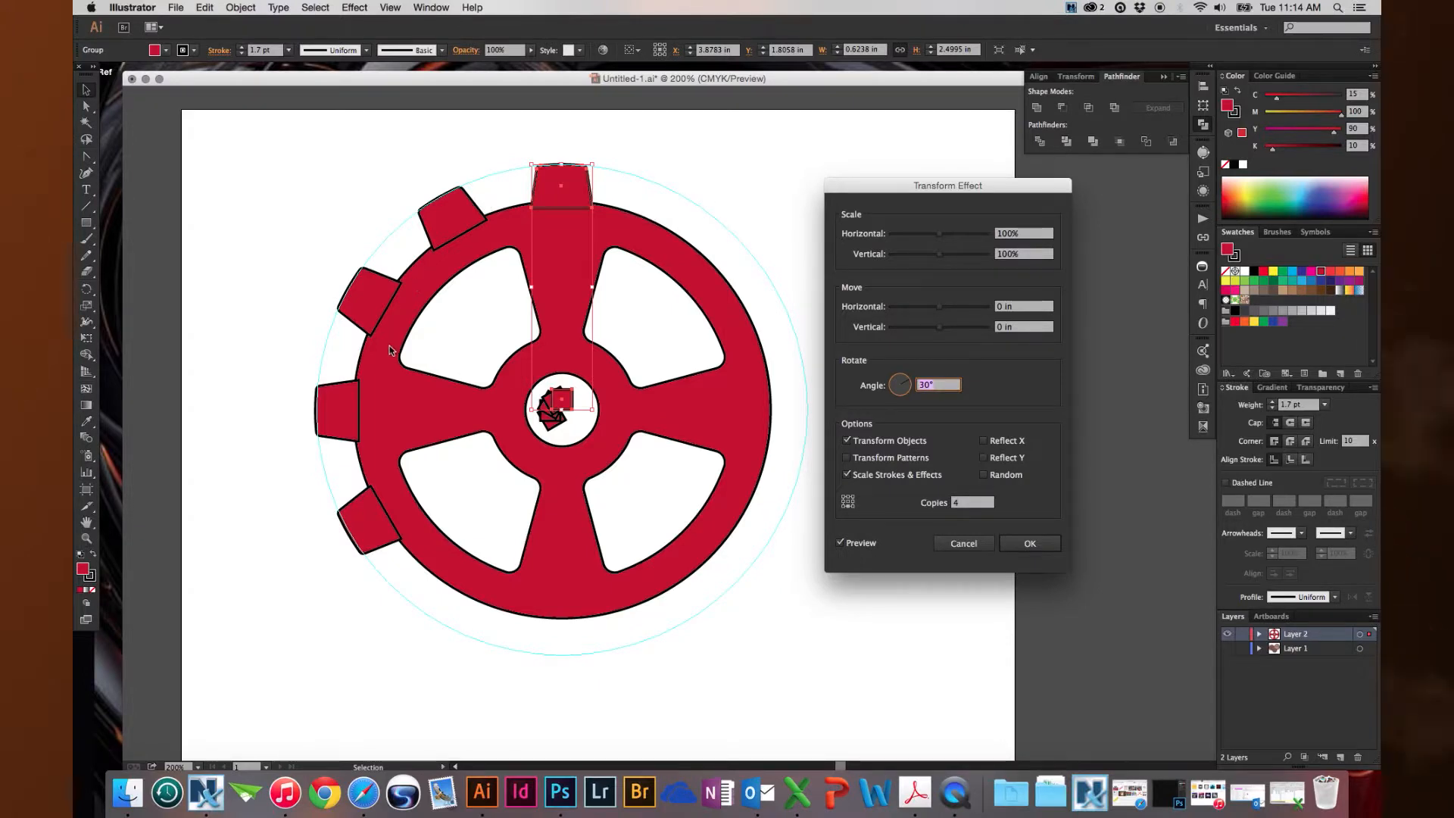
- Try 10 copies of the tooth group, and raise the count to 11 to complete the ring around the rim
left_click(957, 502)
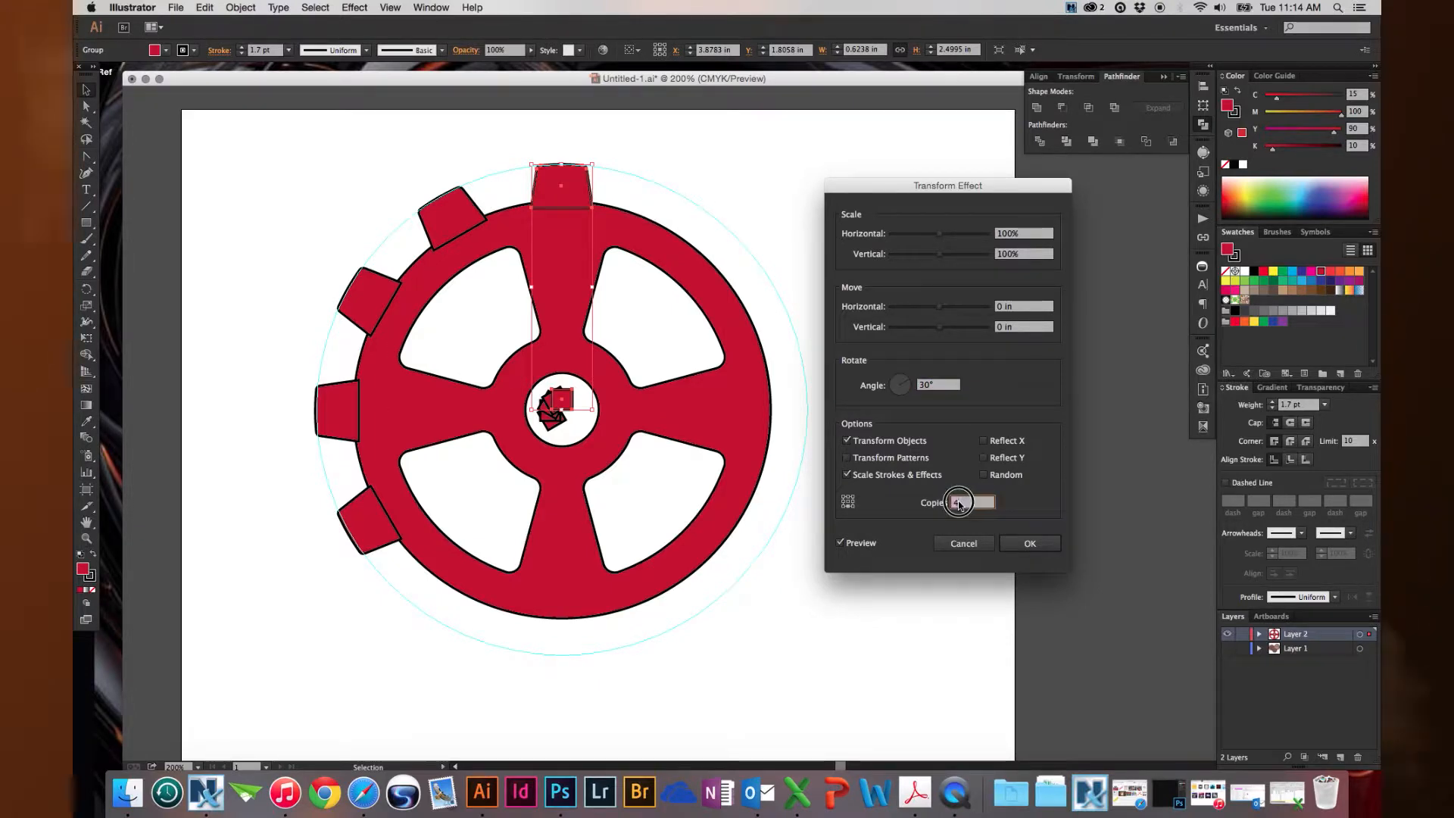
type("10")
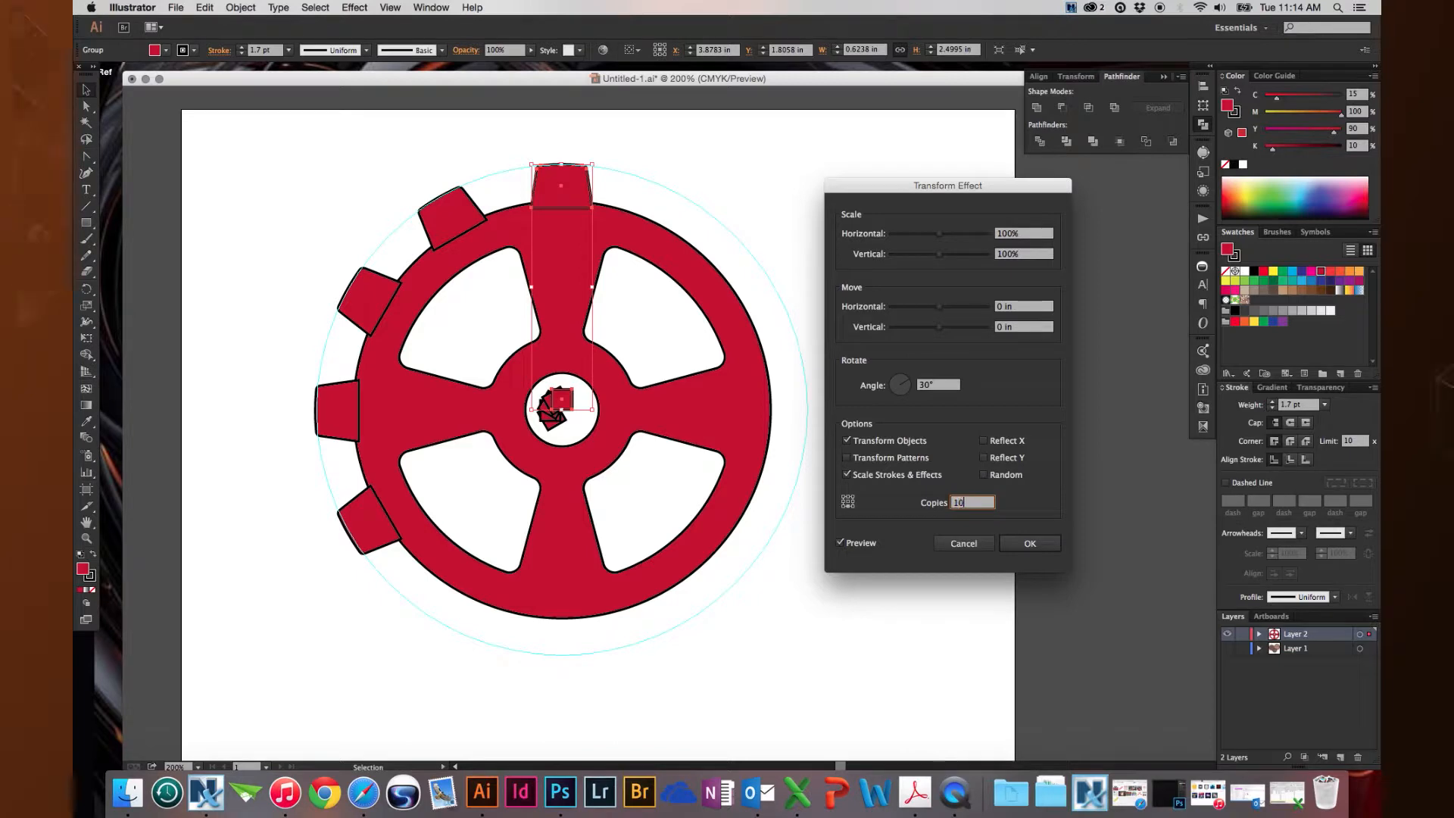
left_click(974, 505)
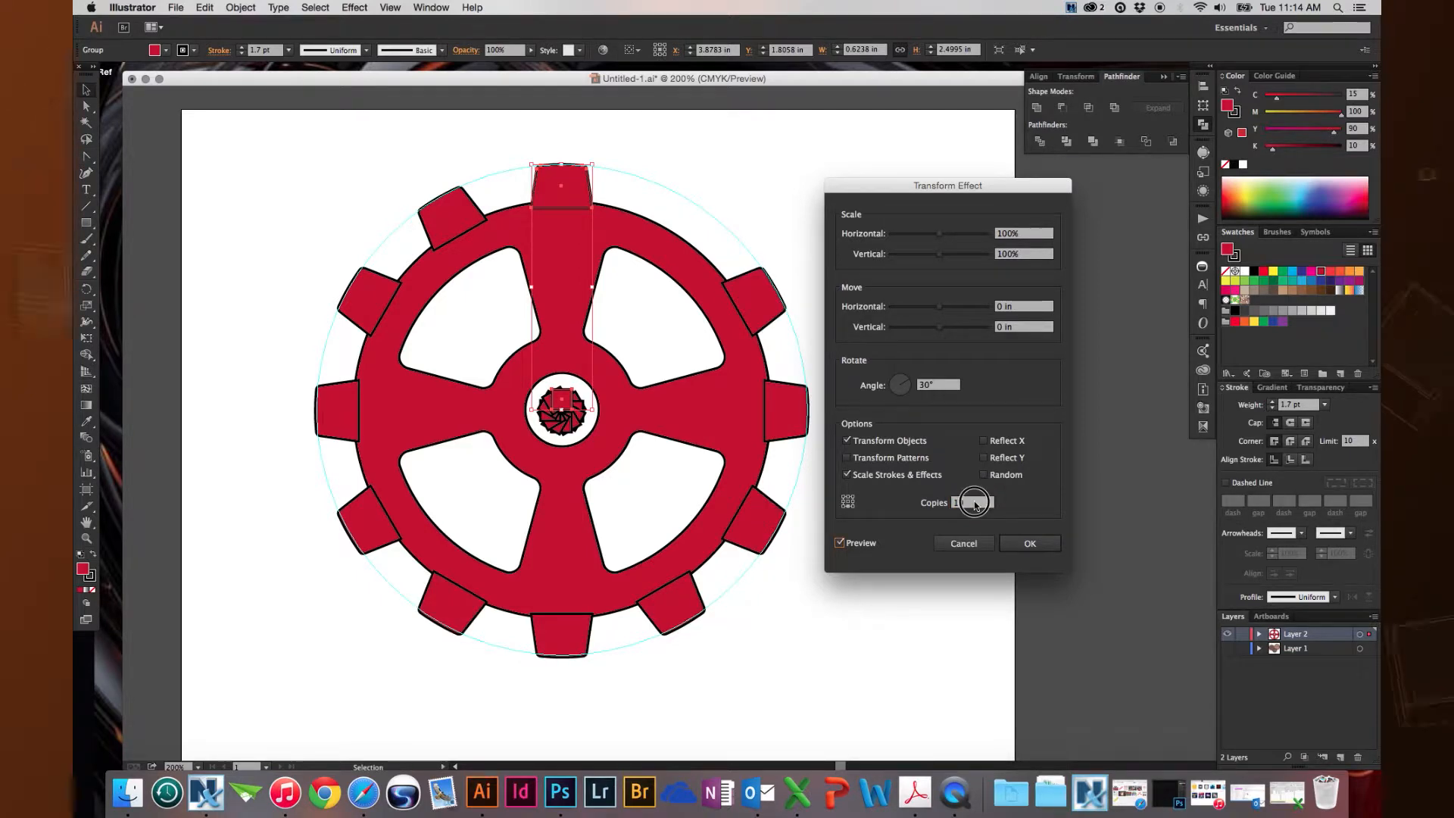
type("11")
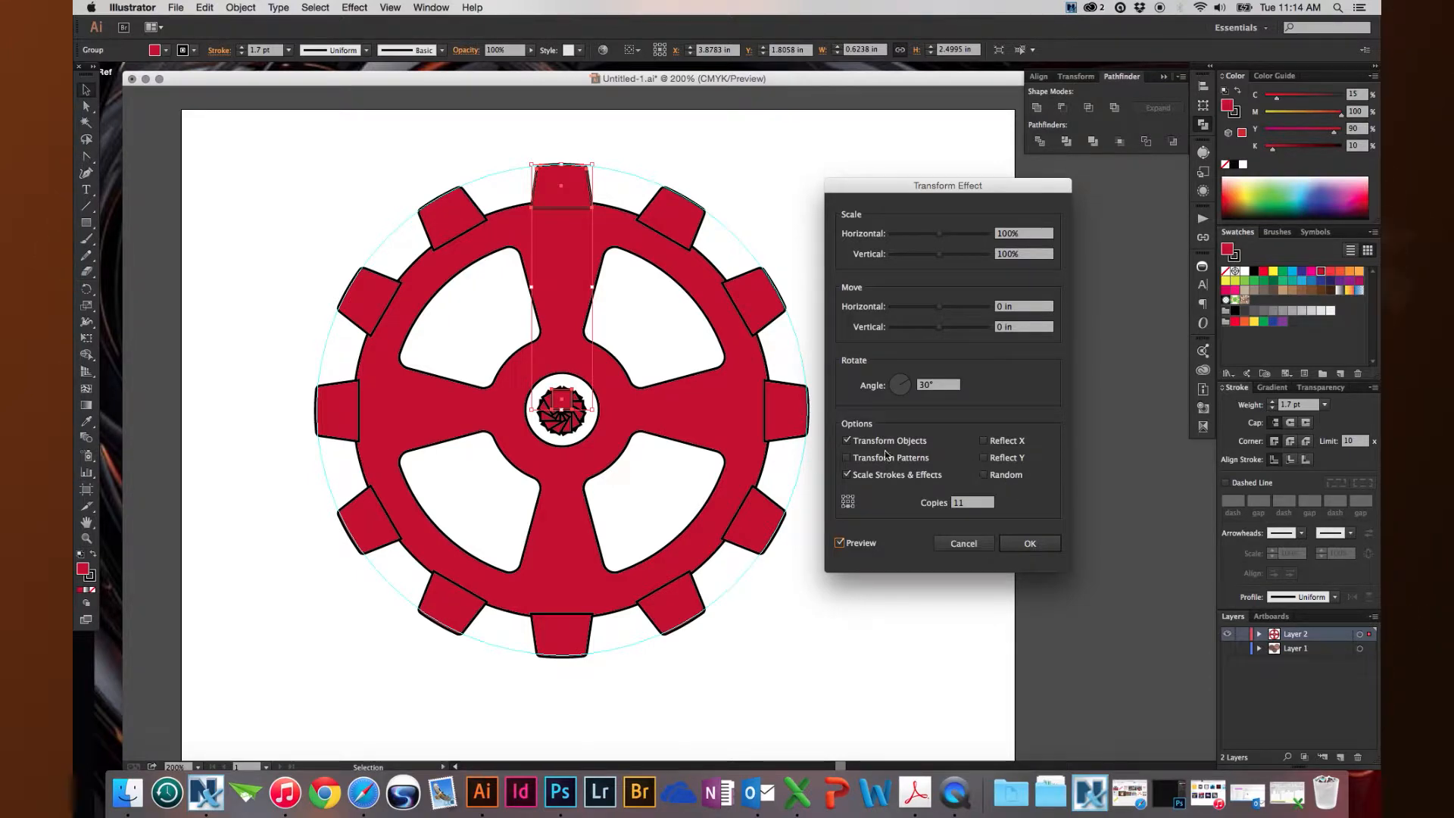
- Turn on Reflect X for the tooth copies
left_click(998, 442)
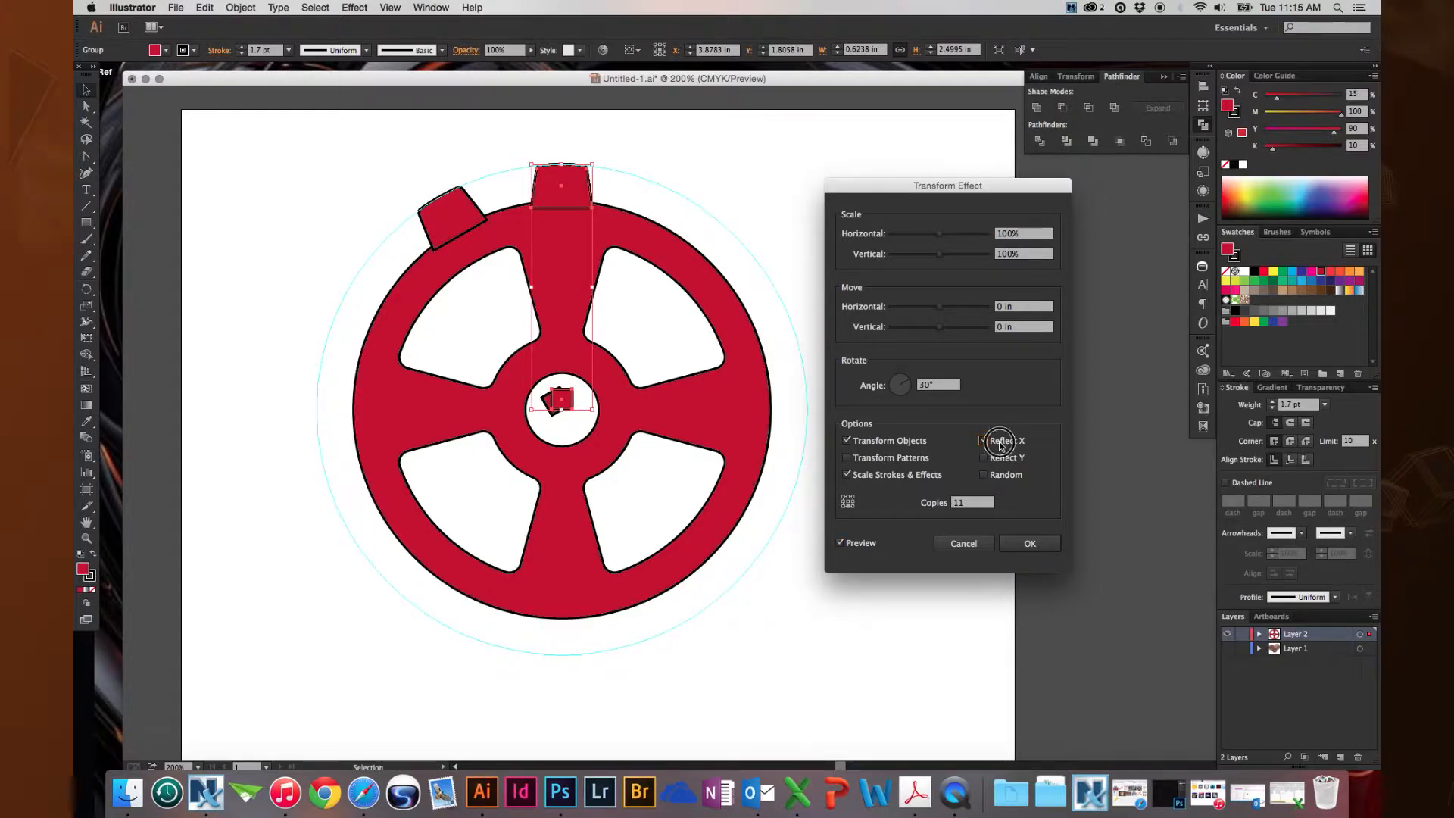
- Try the Reflect X, Reflect Y and Random options on the rotated tooth copies in the Transform Effect
left_click(998, 442)
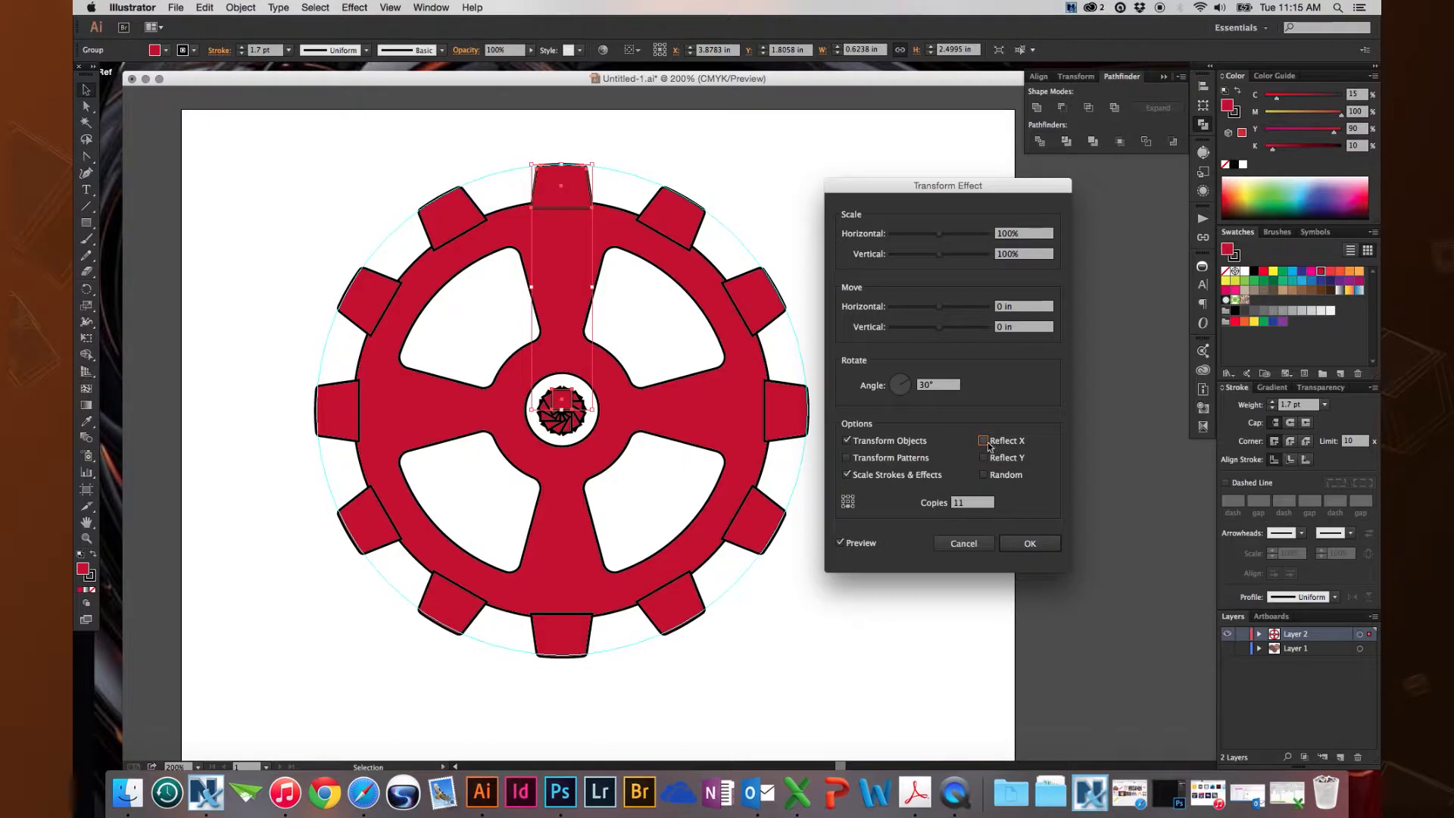
left_click(984, 441)
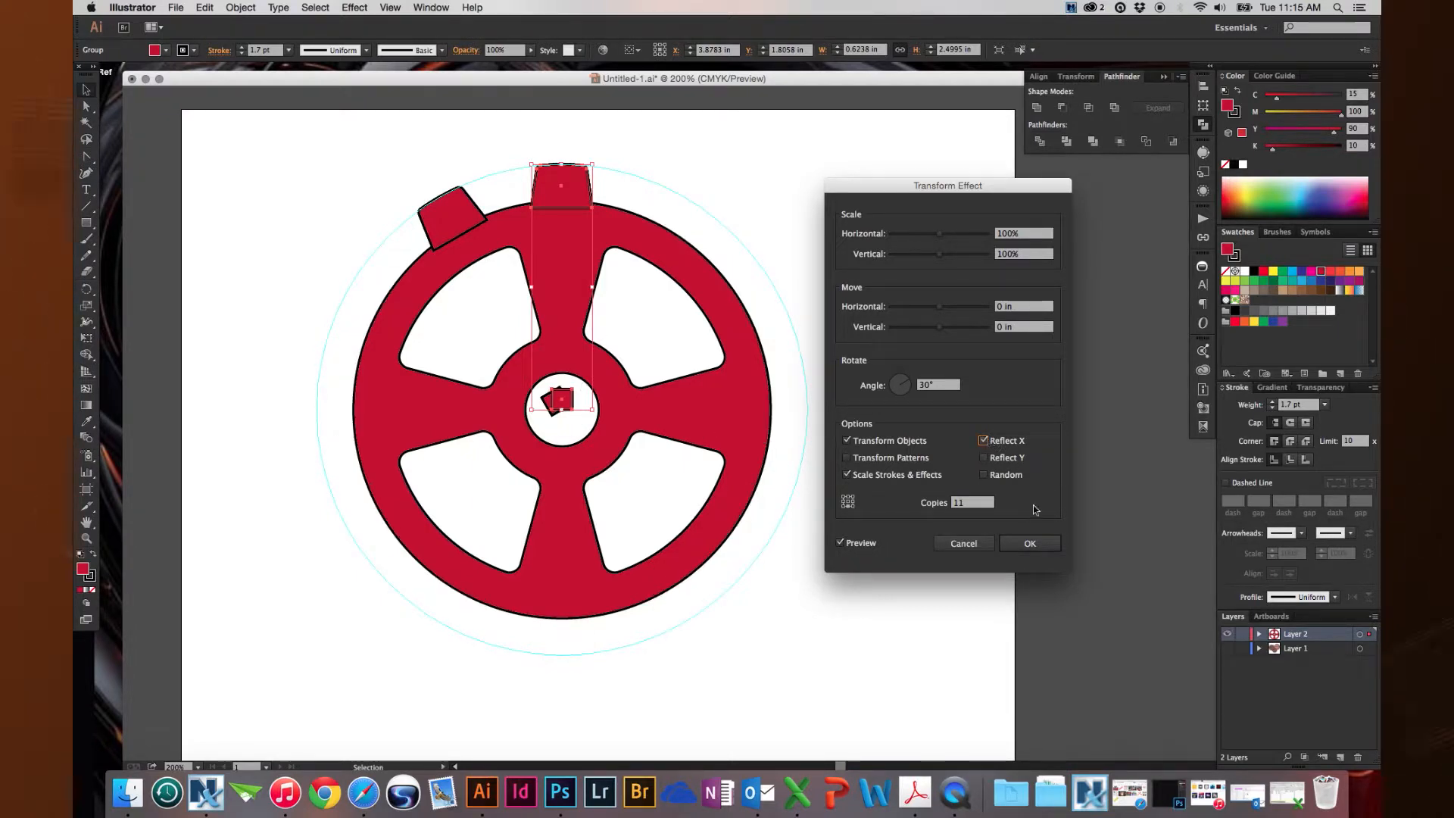
left_click(983, 441)
left_click(985, 458)
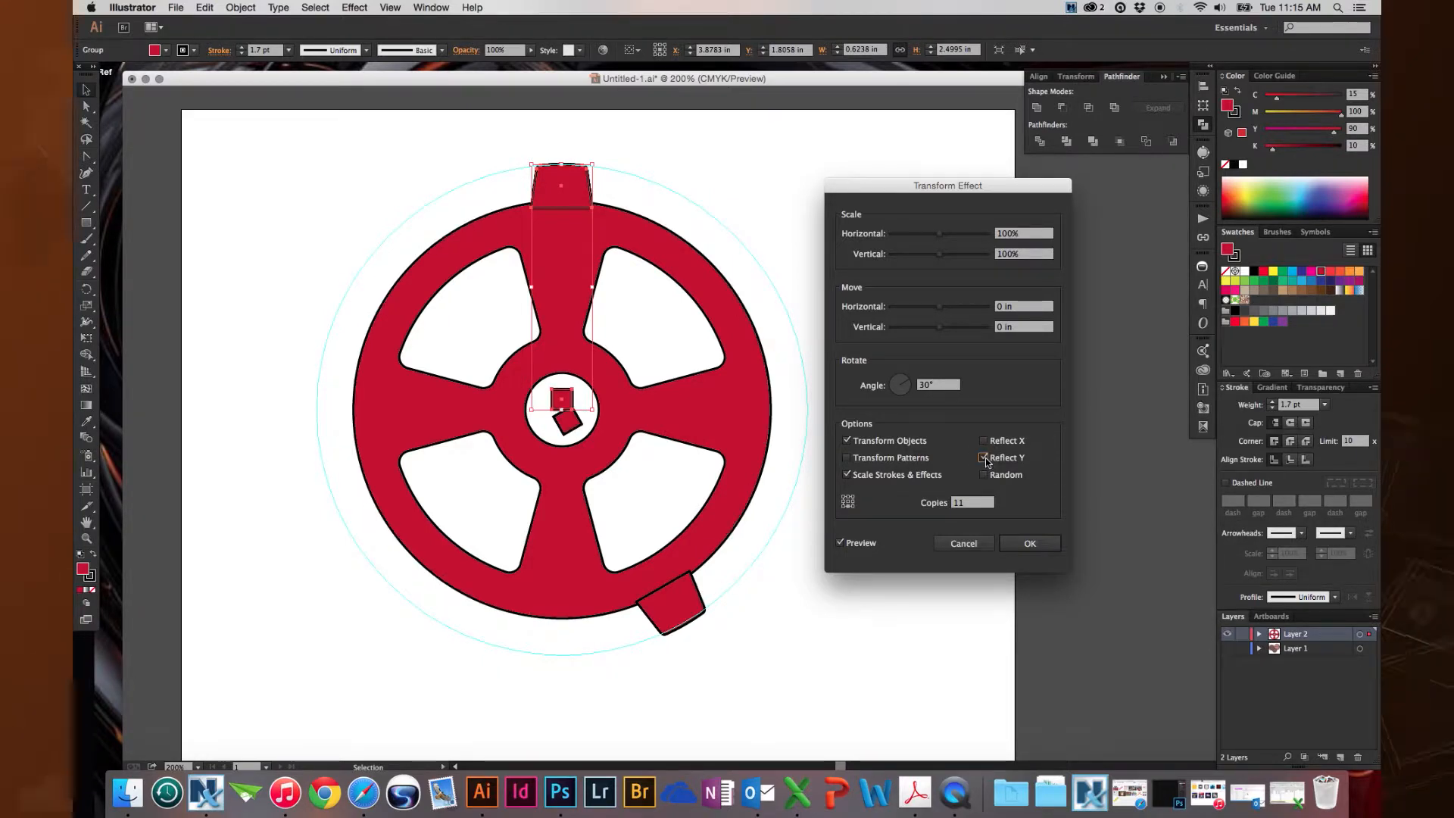
left_click(984, 458)
left_click(985, 475)
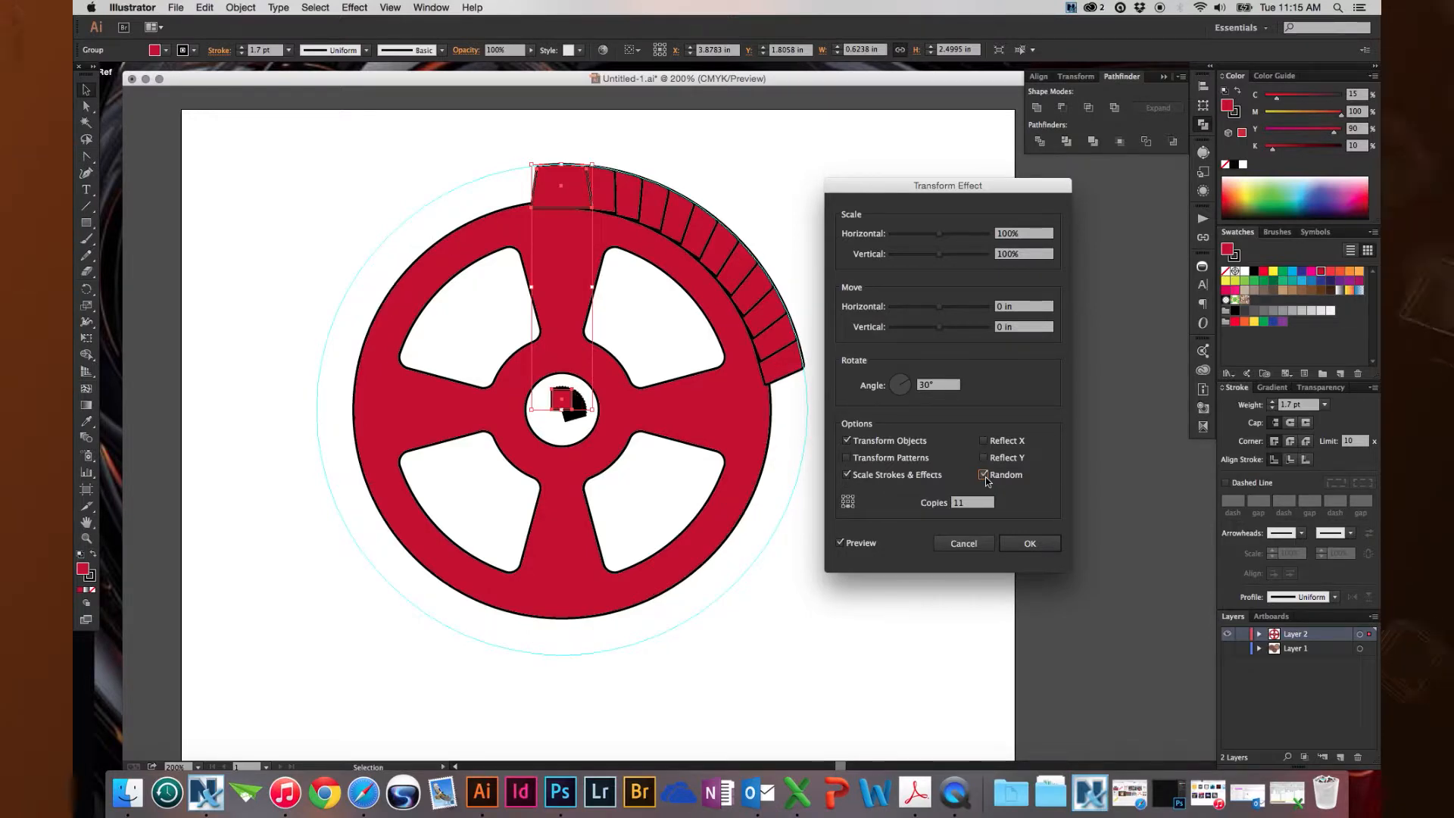
left_click(983, 456)
left_click(983, 441)
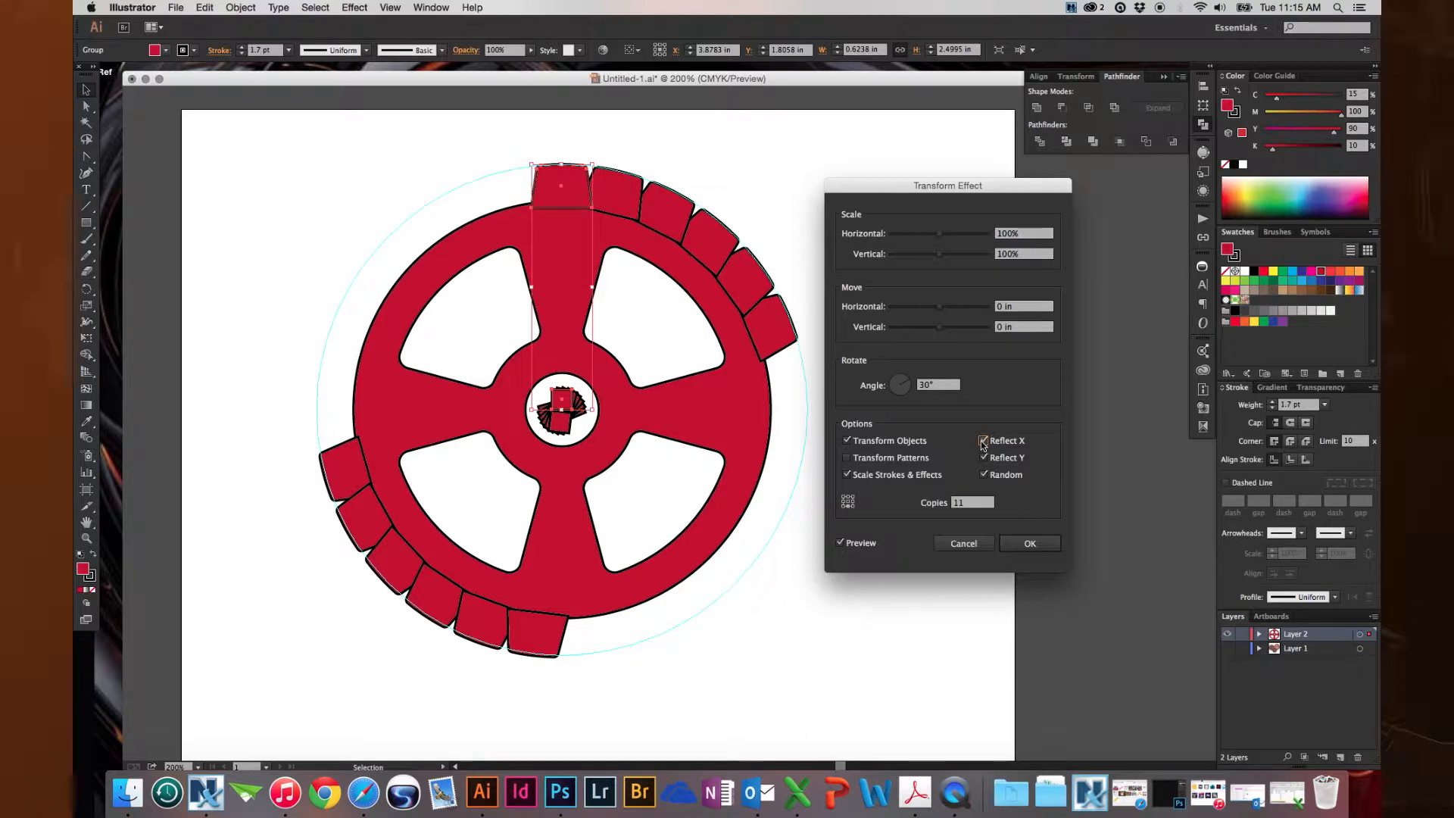
left_click(983, 441)
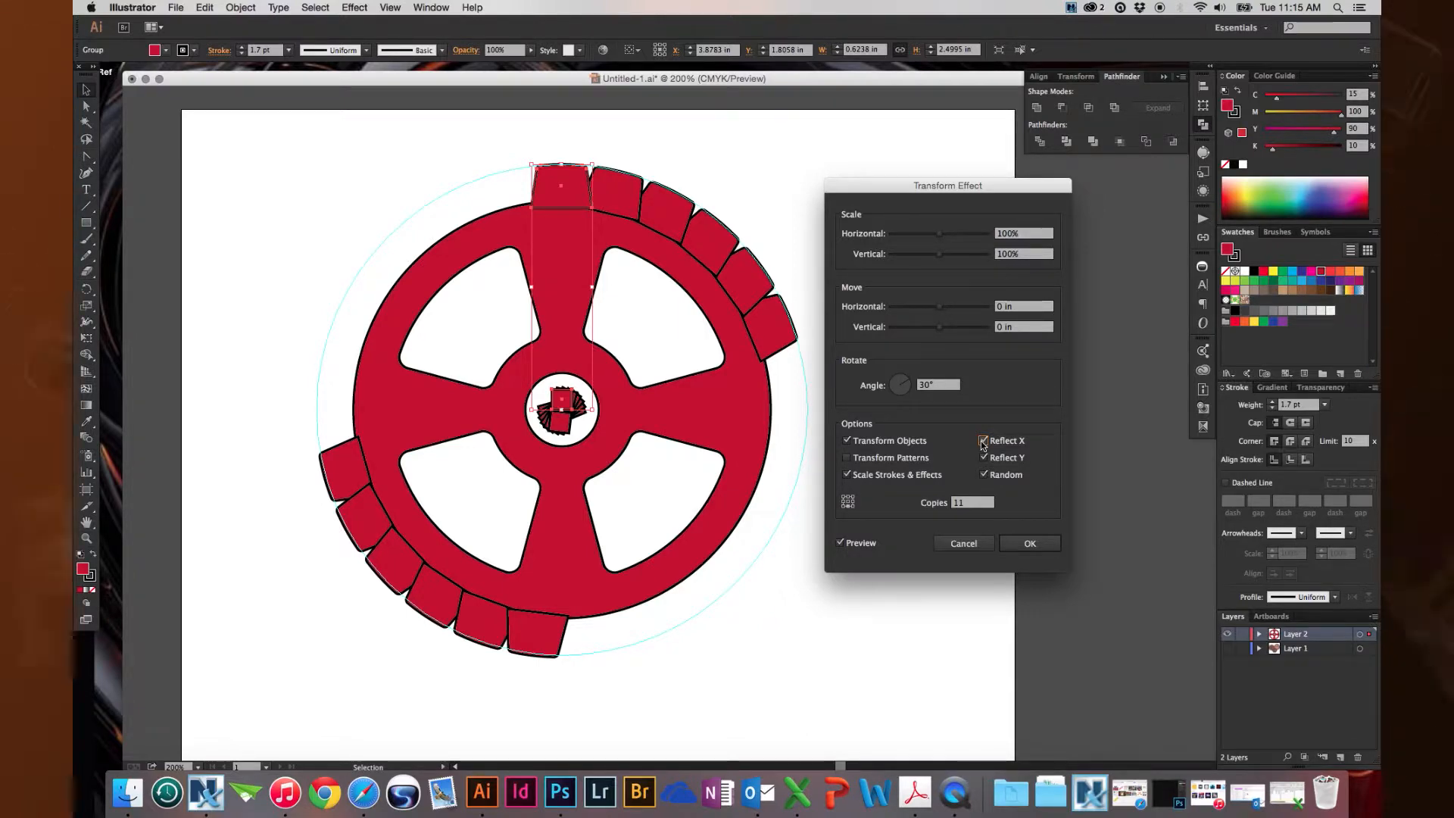
left_click(983, 457)
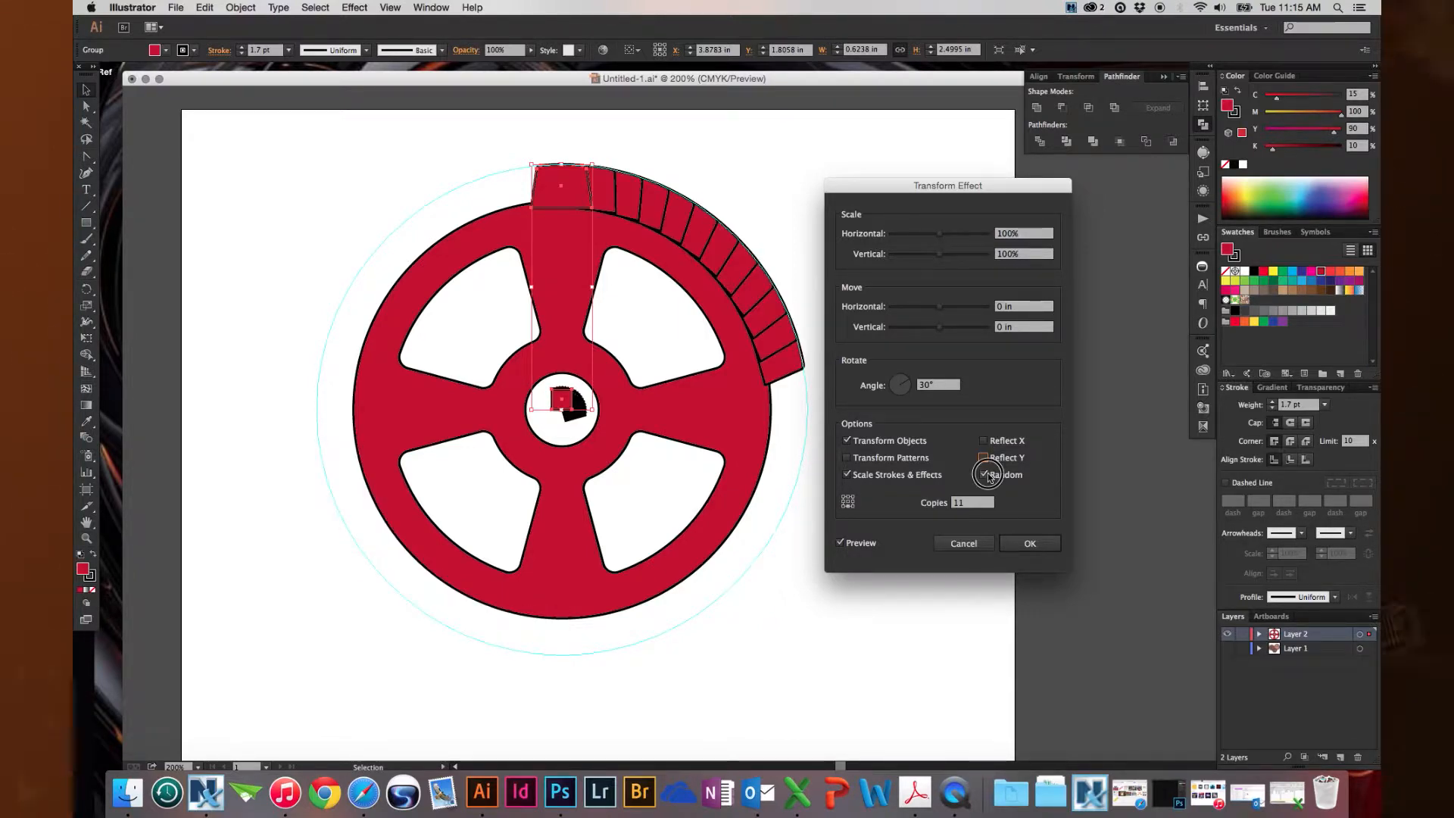
left_click(984, 475)
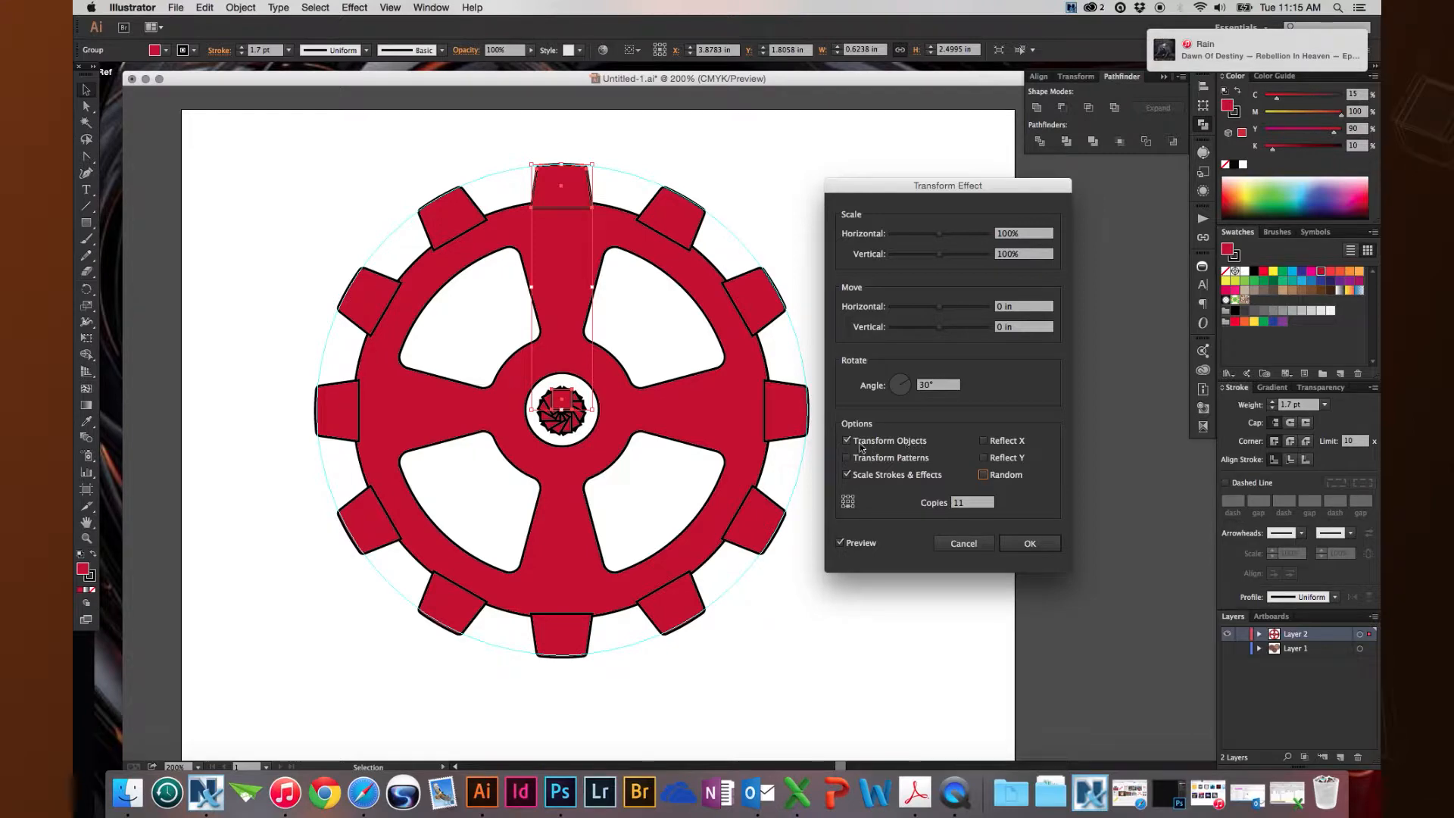
- Apply the tooth's Transform Effect with Transform Objects on and Transform Patterns off
left_click(846, 440)
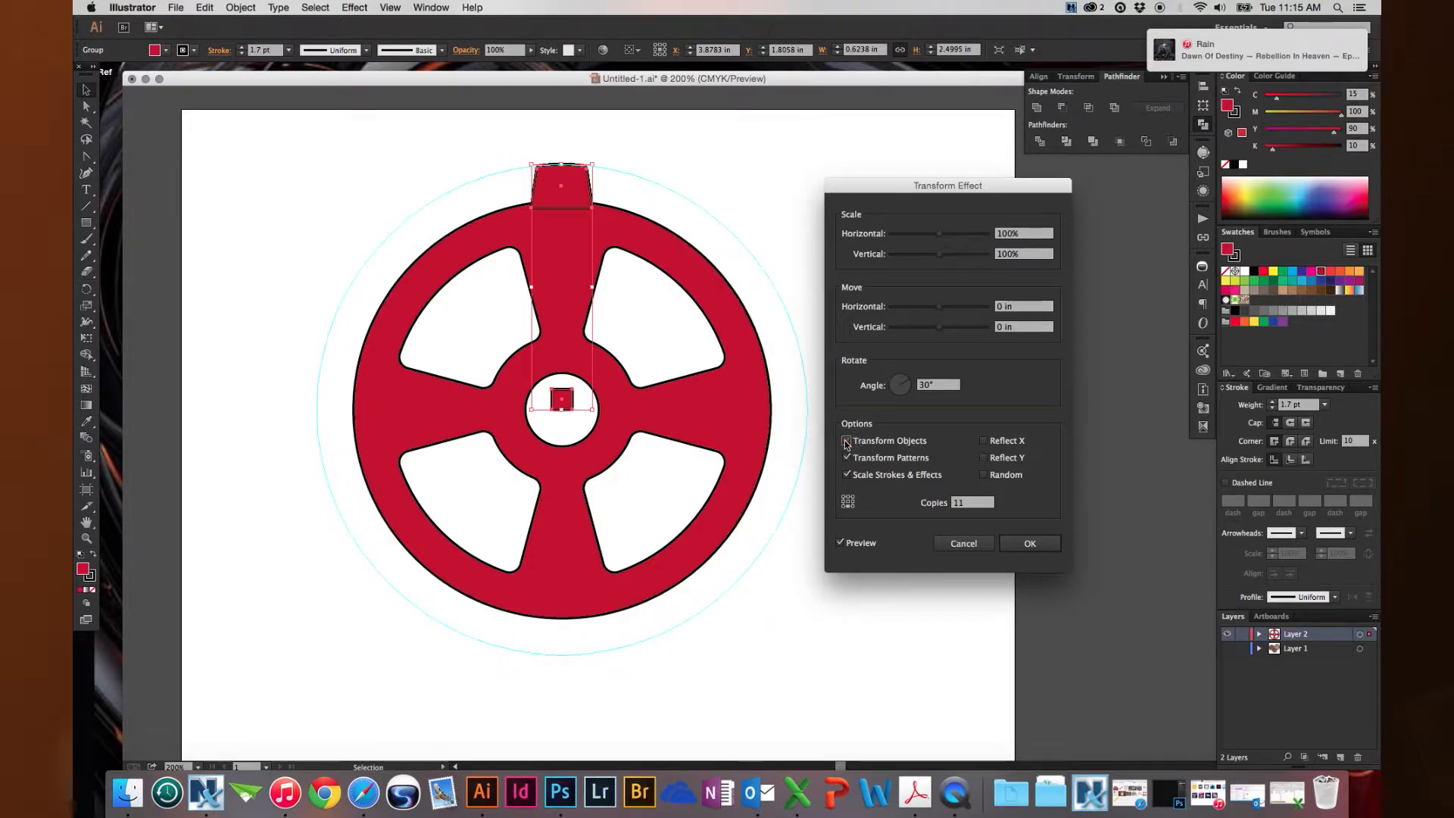
left_click(846, 440)
left_click(846, 458)
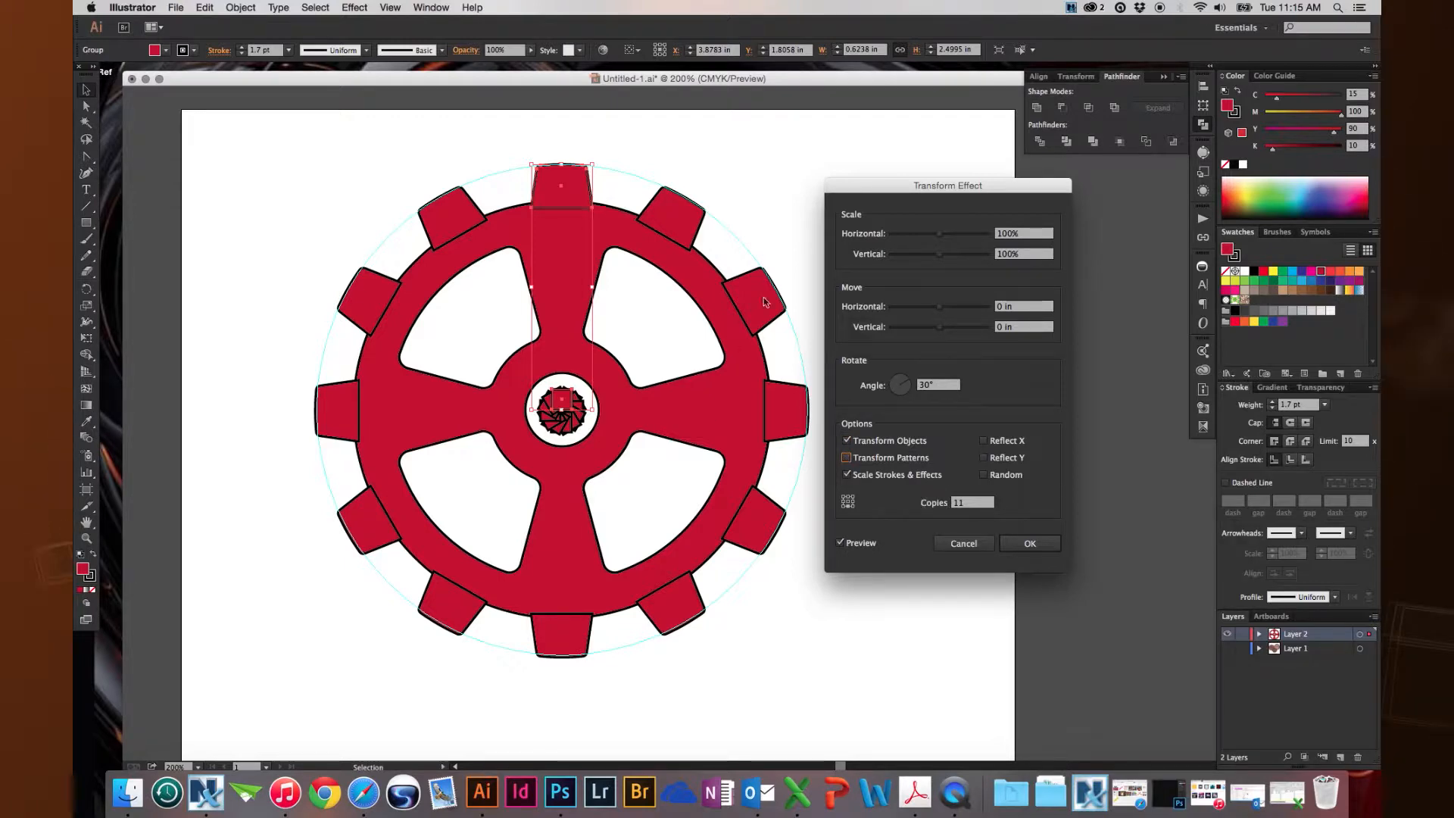
left_click(1053, 542)
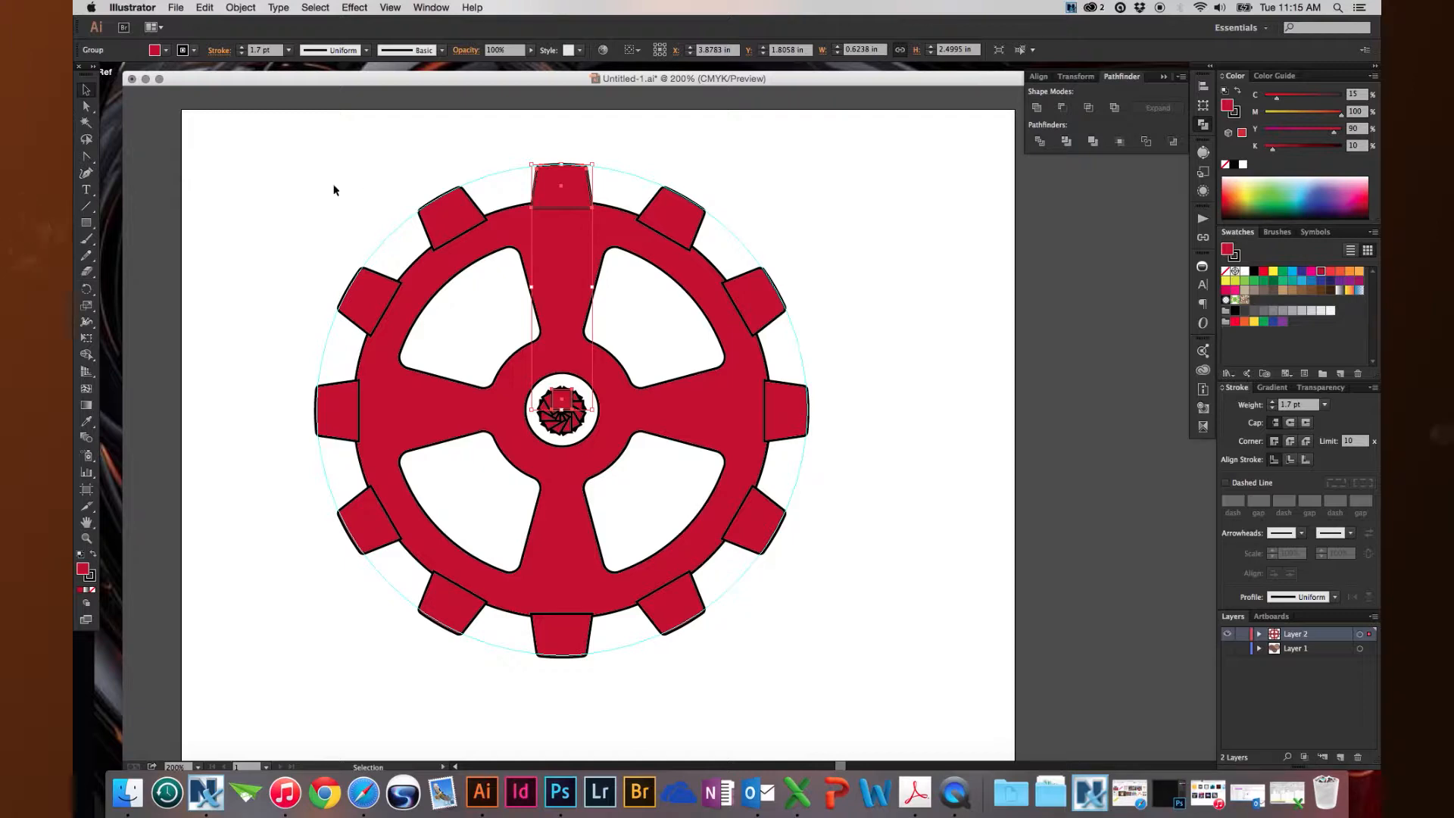
- Duplicate the complete gear, wheel and teeth together, about 6 in horizontally to the right of the original
left_click_drag(308, 179, 687, 475)
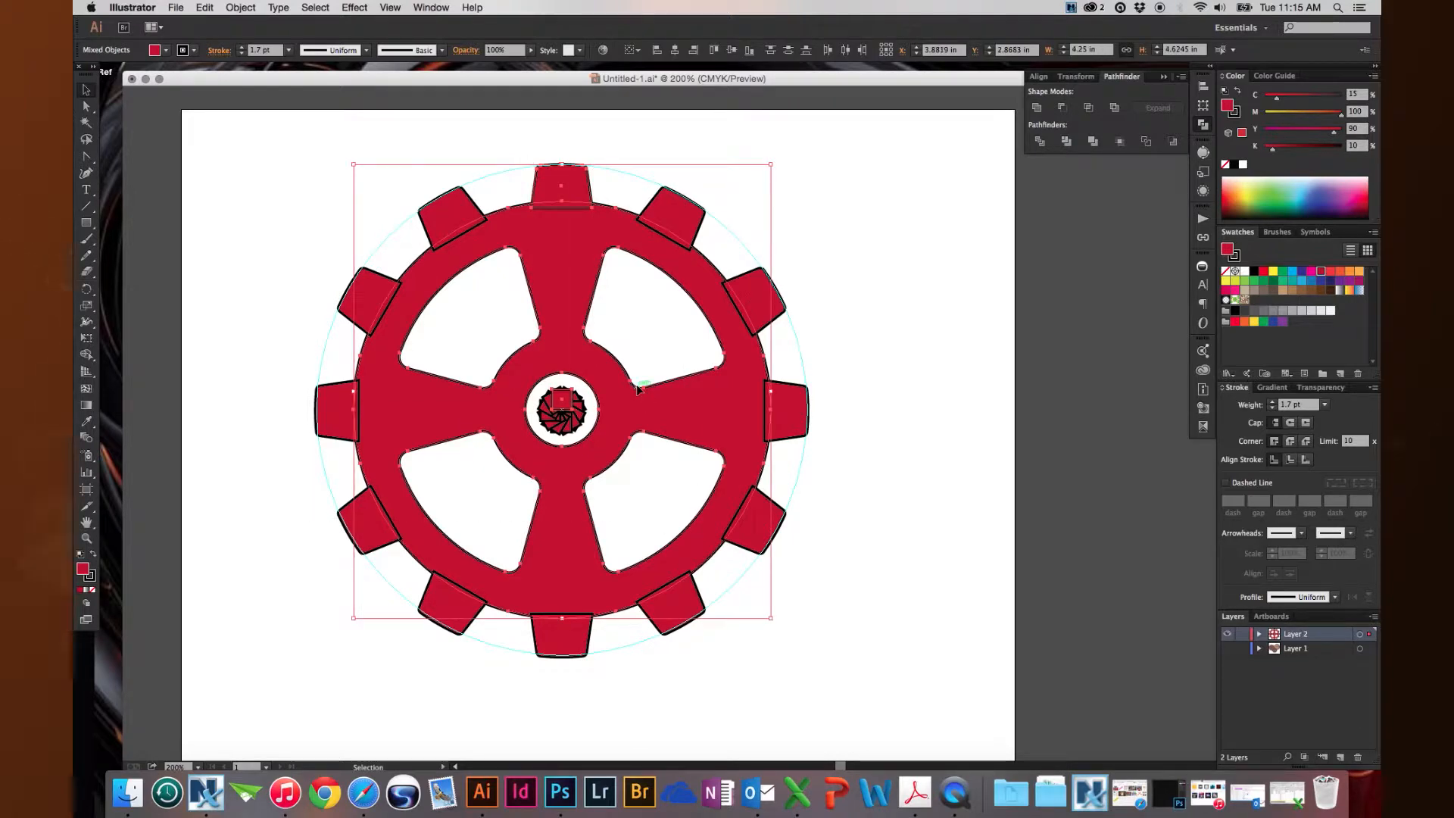
key("super+minus")
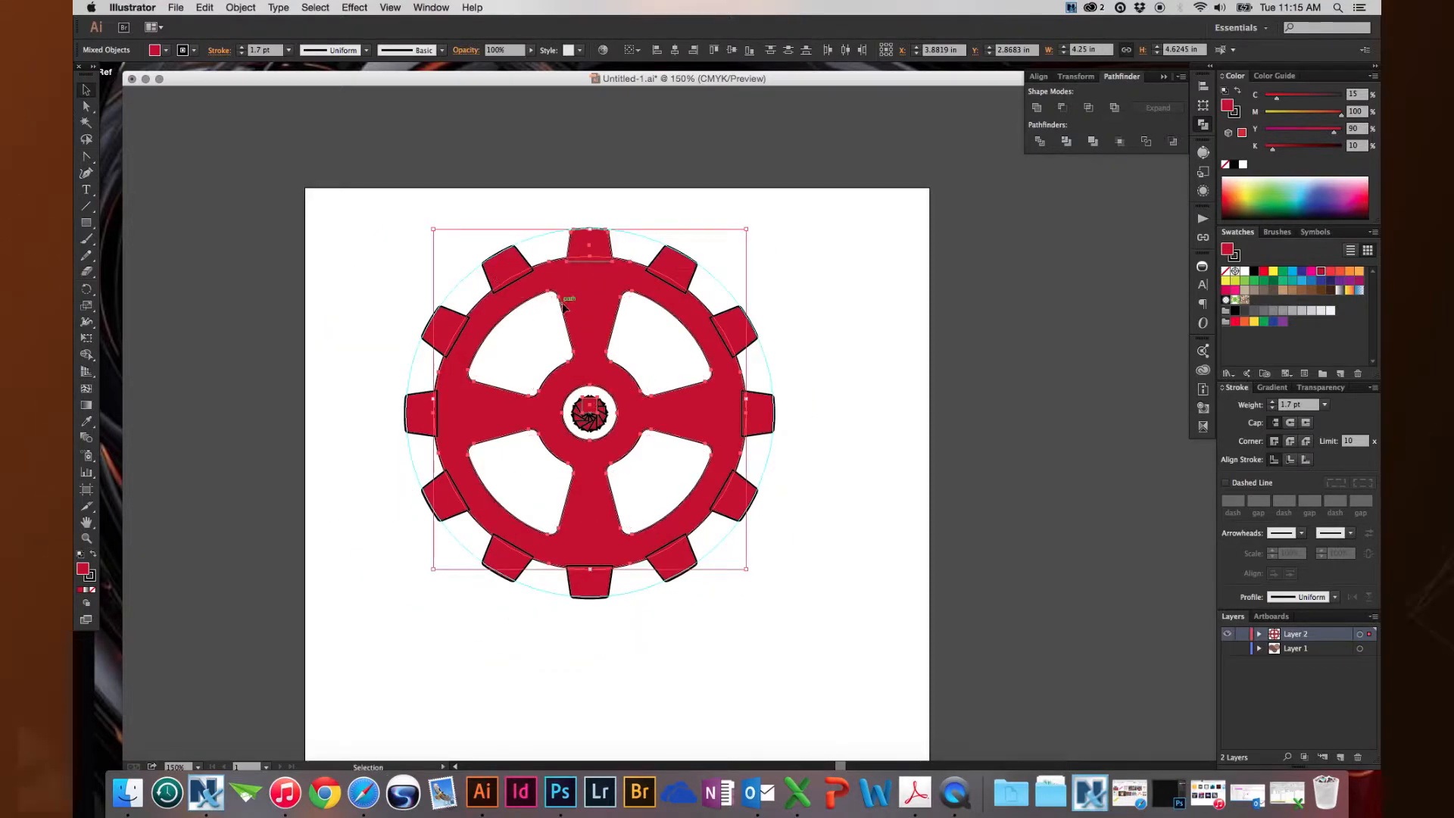
left_click_drag(568, 294, 1015, 333)
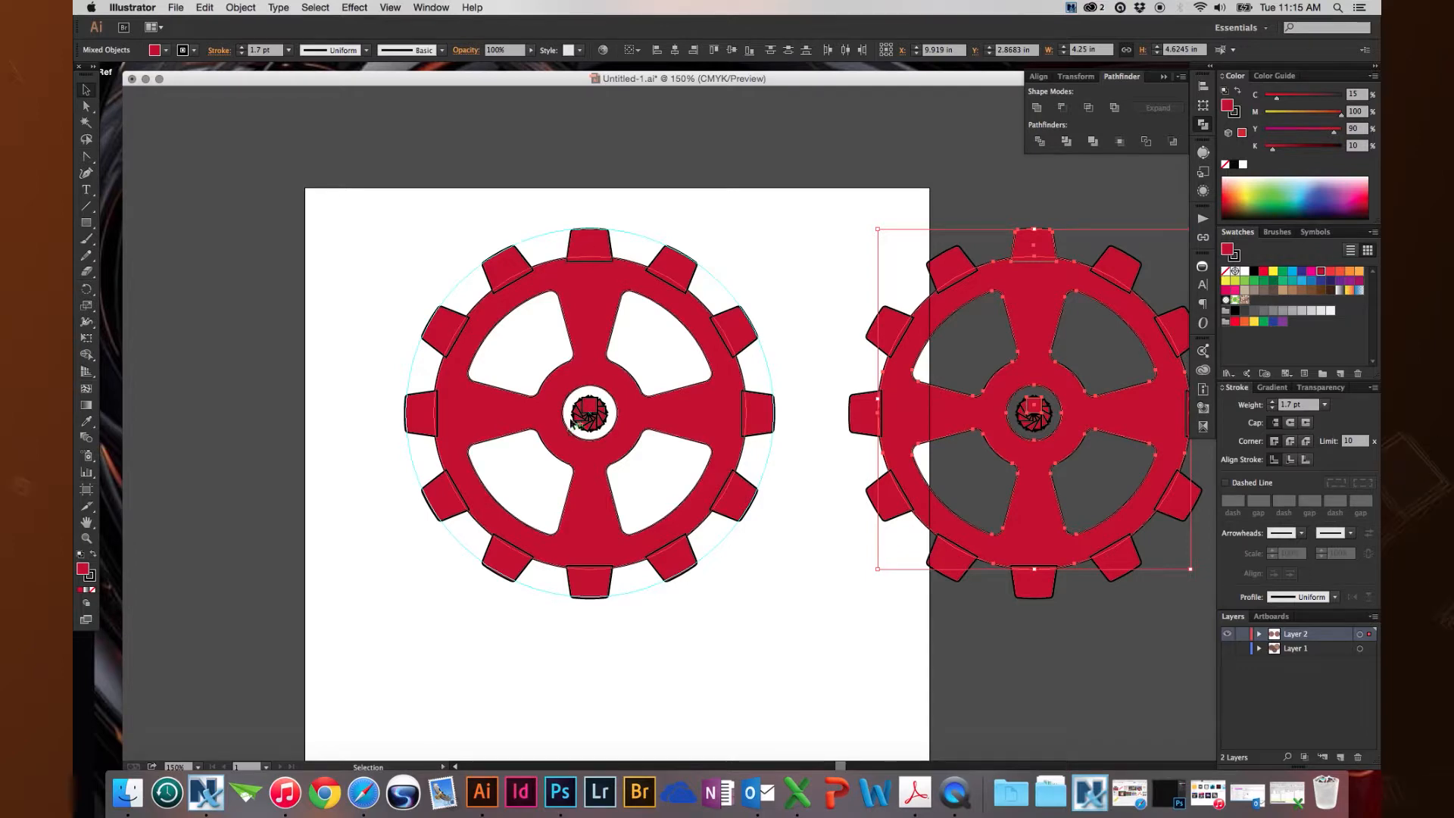
- Expand the appearance of the original gear on the artboard
left_click(617, 318)
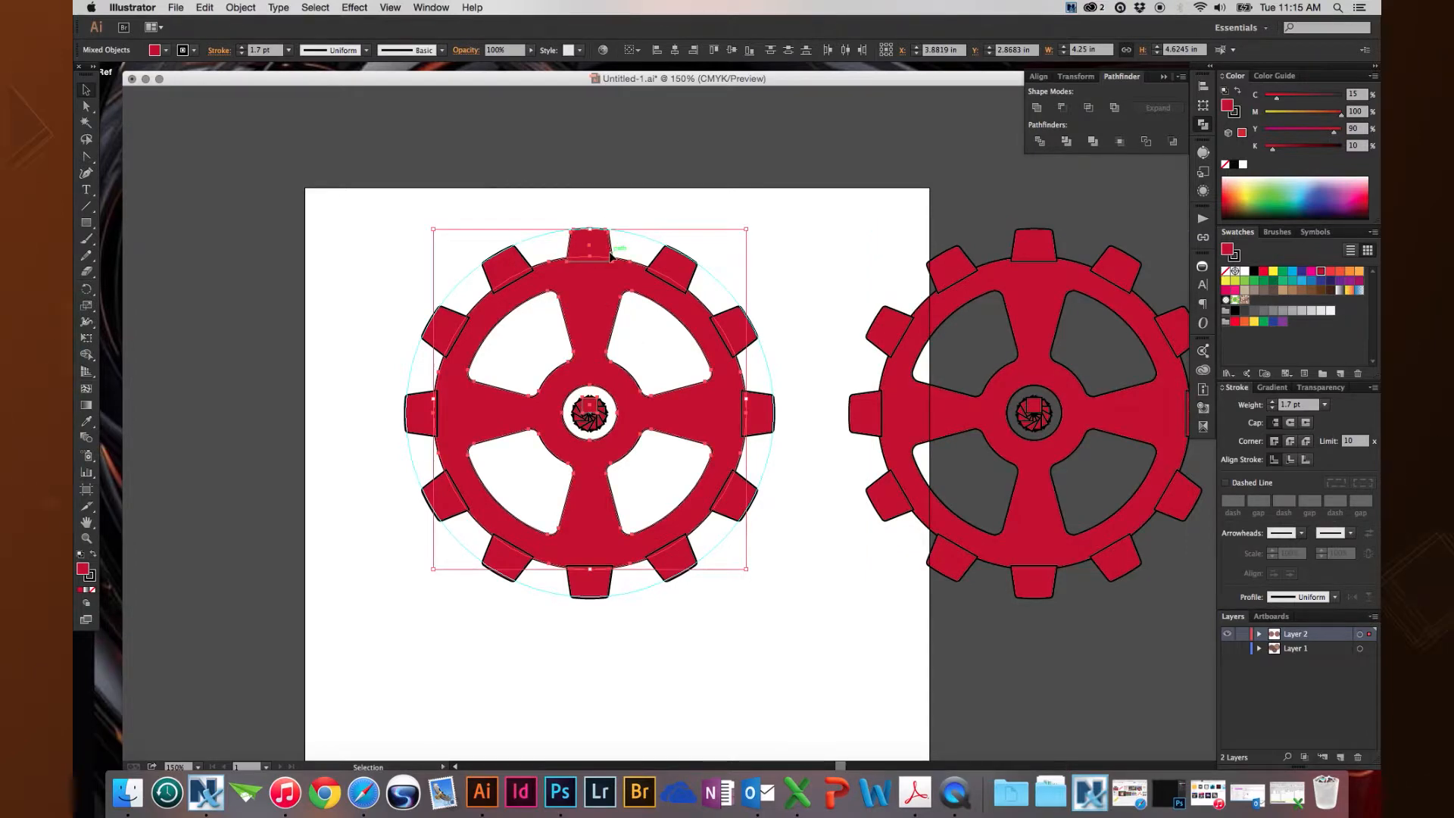
left_click(244, 7)
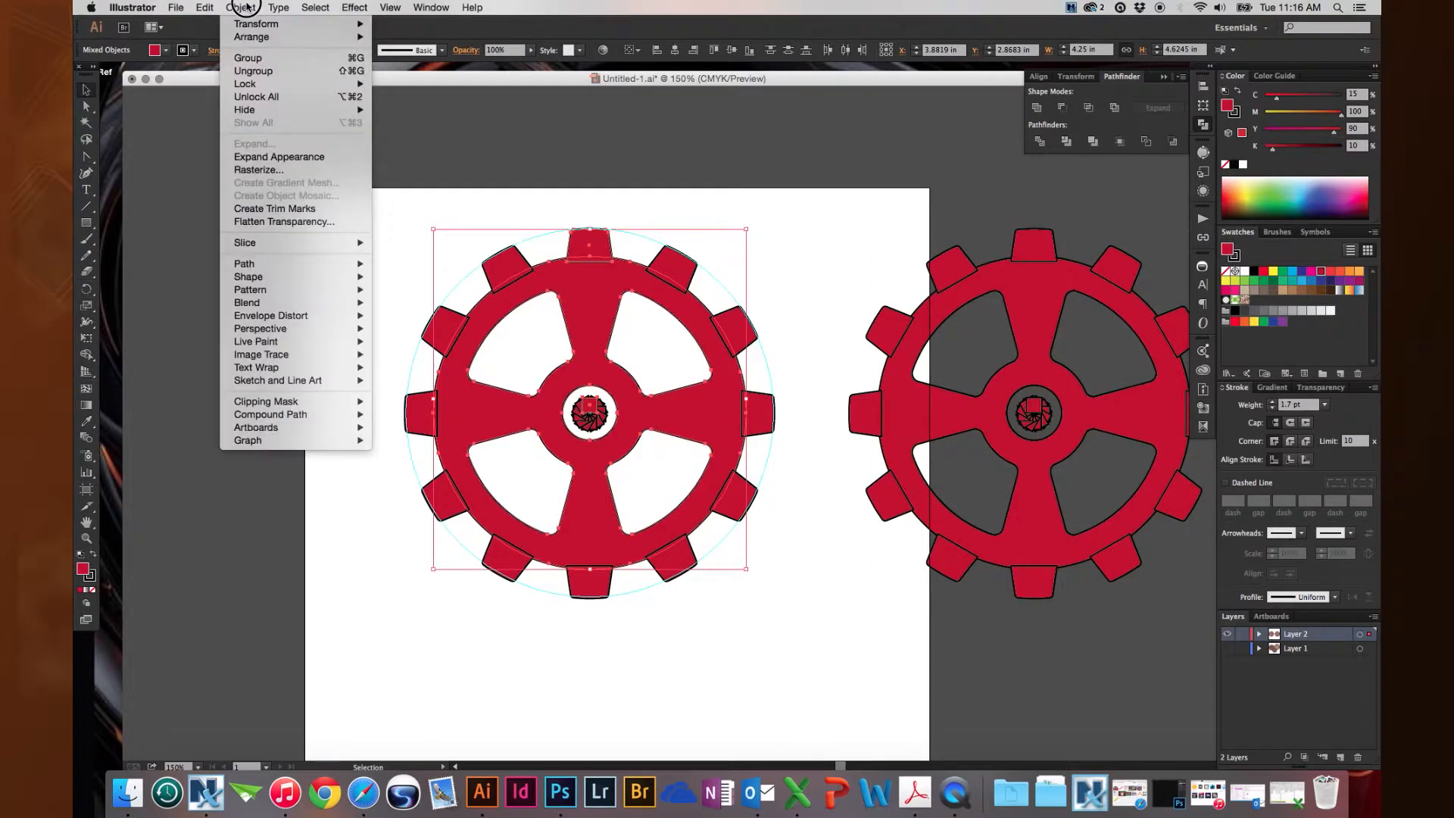
left_click(257, 158)
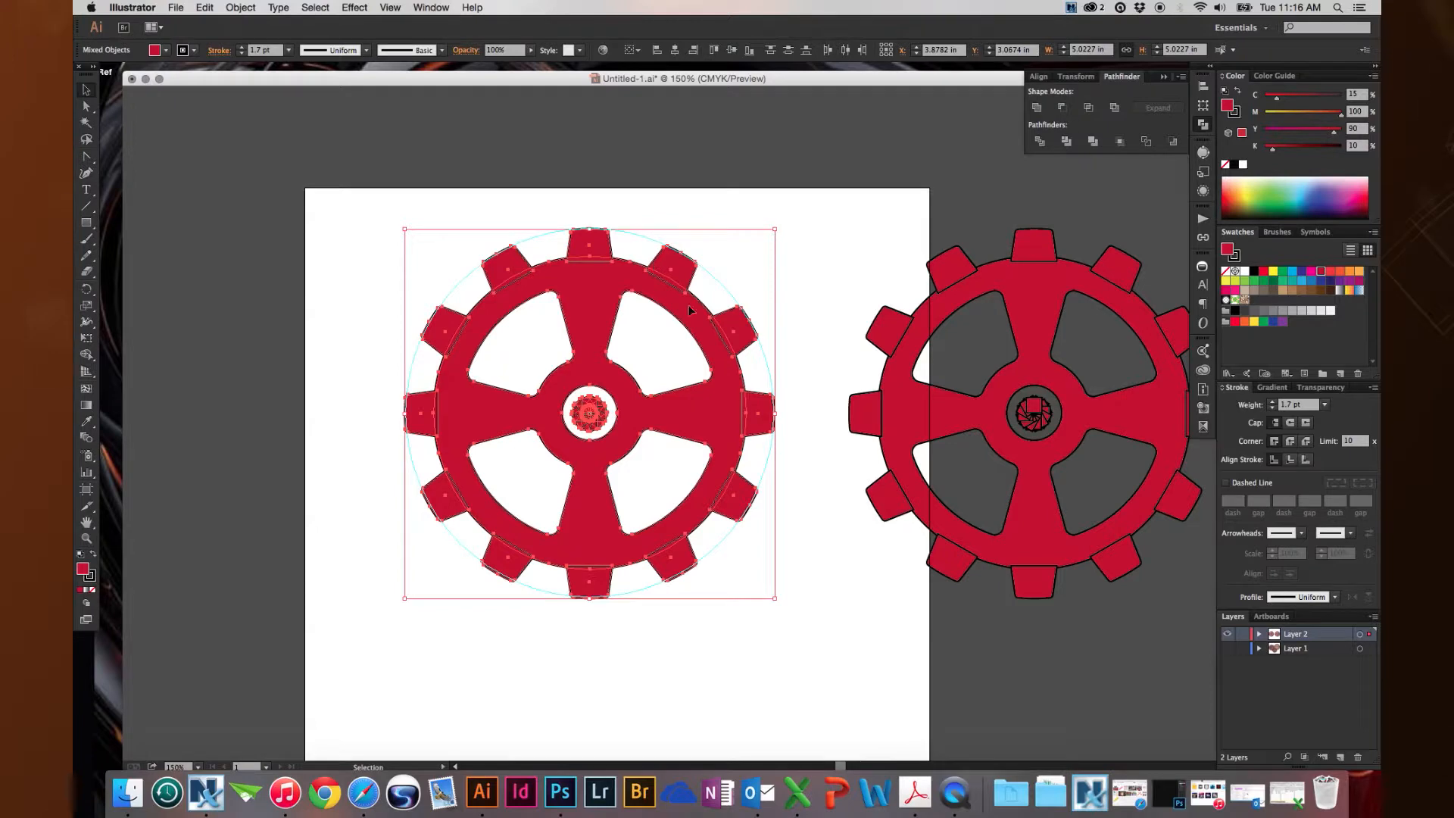
- Delete the leftover overlapping small shapes inside the expanded gear's central hole
key("z")
left_click_drag(538, 377, 619, 456)
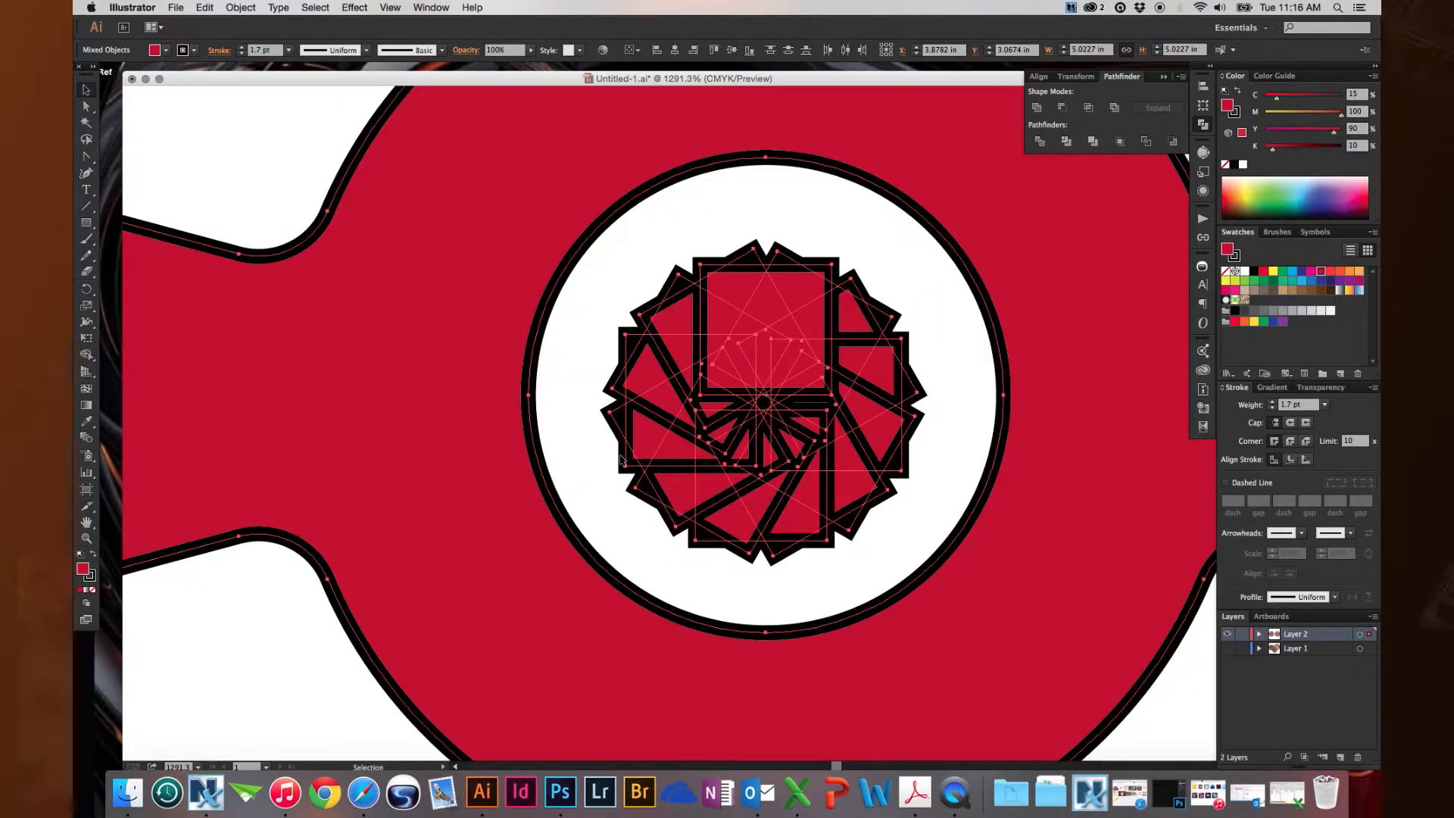
key("a")
left_click_drag(604, 287, 835, 502)
key("Delete")
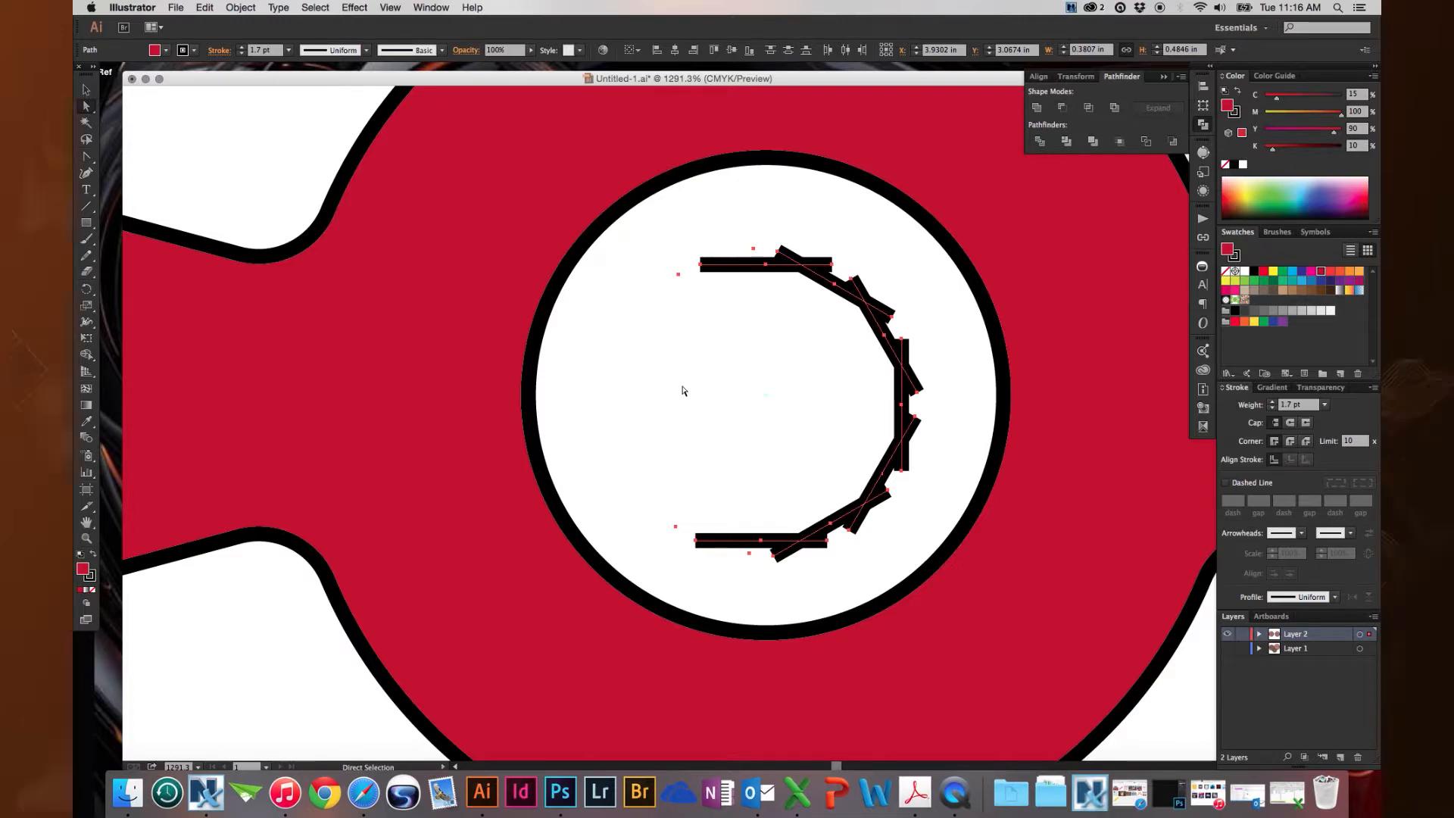
key("Delete")
key("super+0")
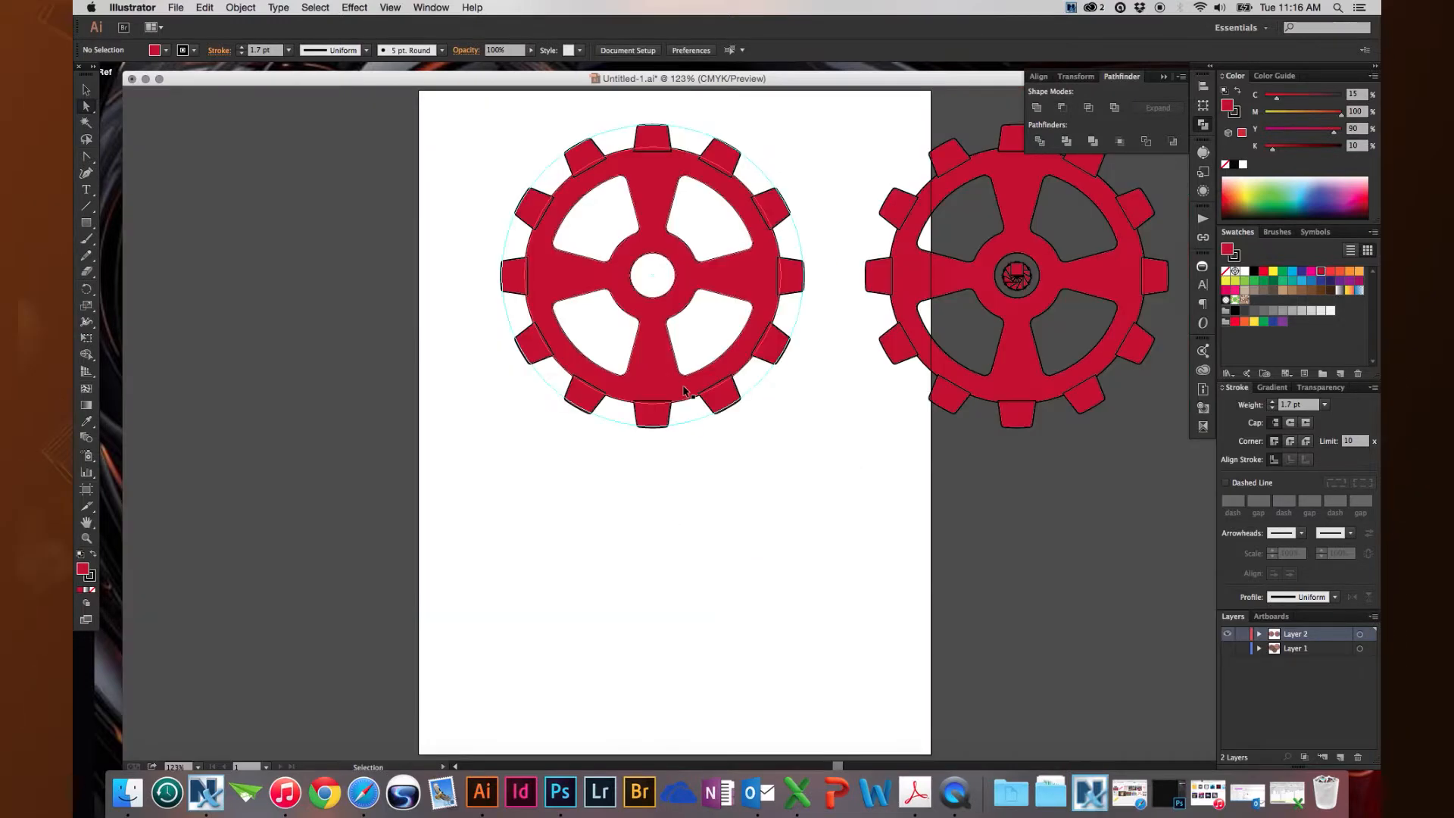
- Unite the expanded gear's wheel and teeth into one shape with Pathfinder, and deselect it
left_click(86, 92)
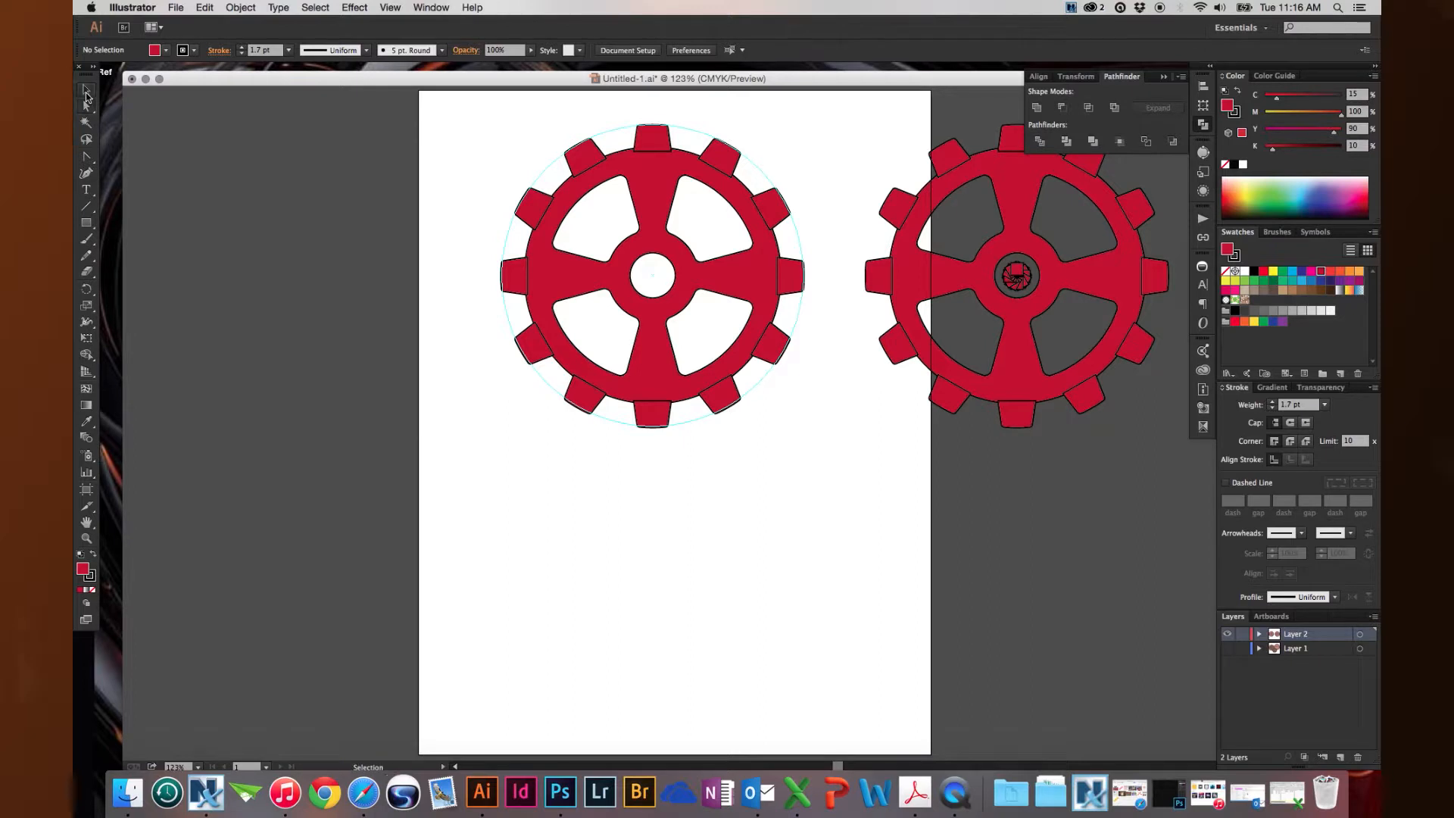
left_click_drag(484, 137, 710, 403)
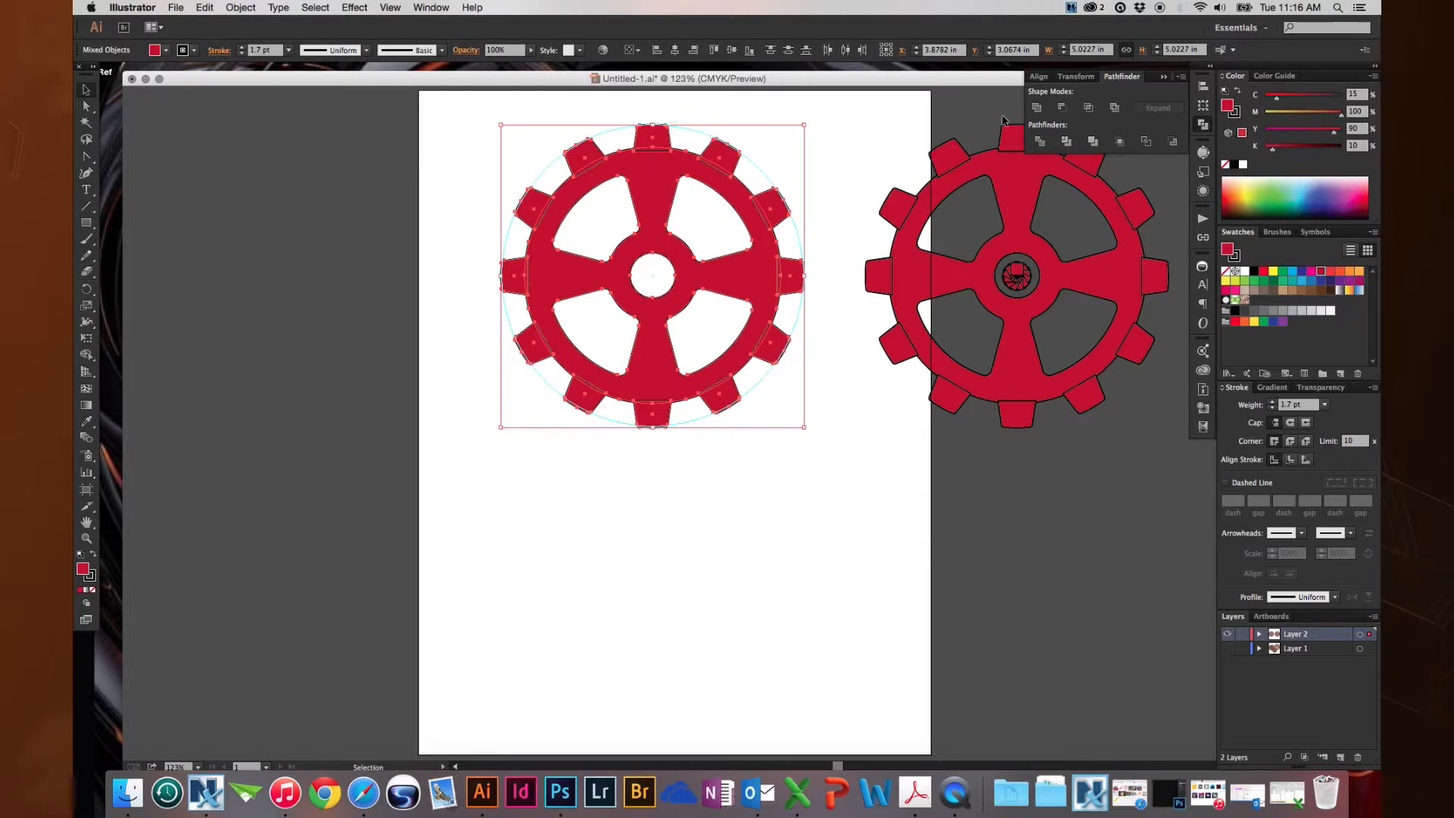
left_click(1038, 107)
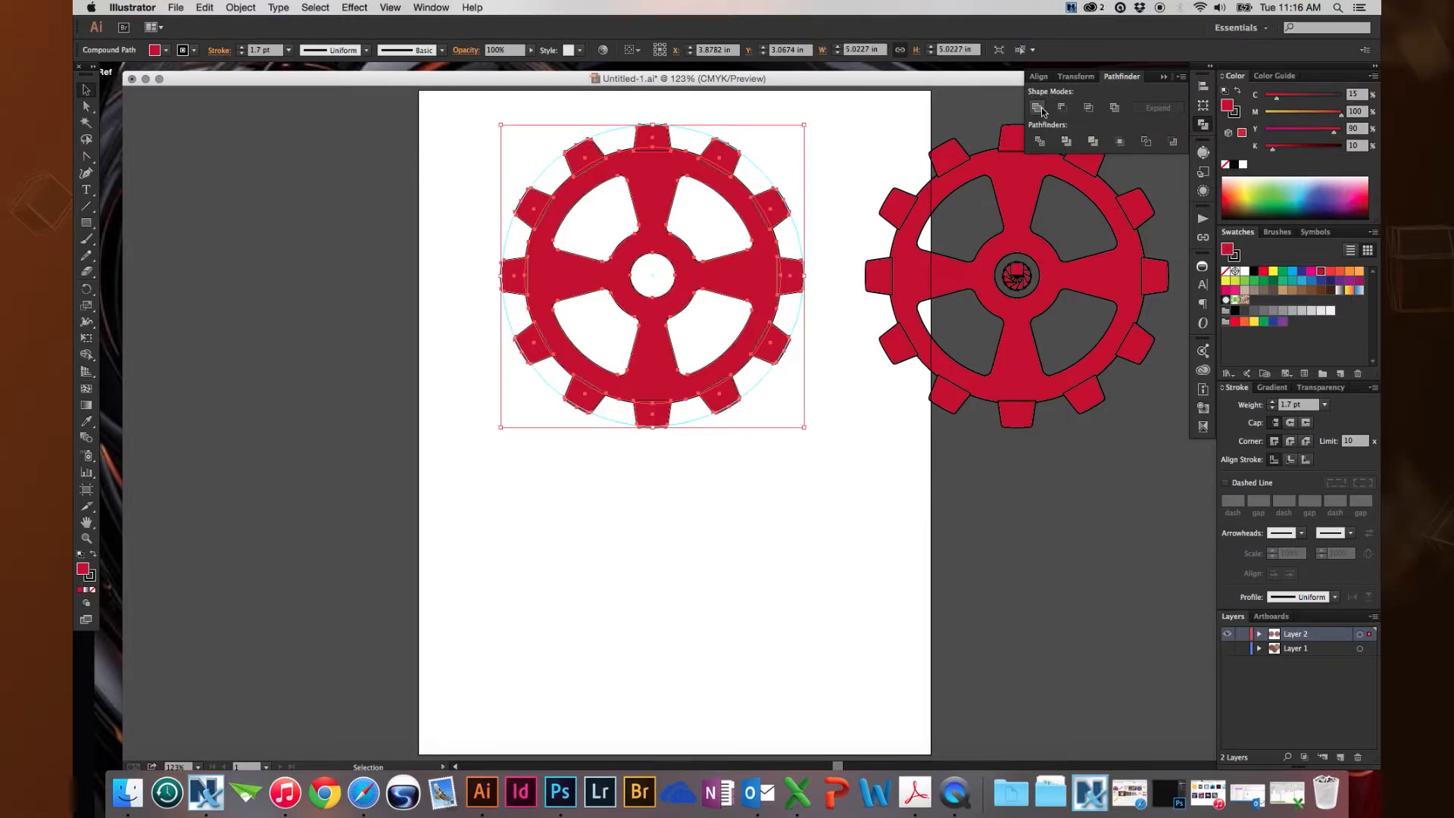
left_click(471, 324)
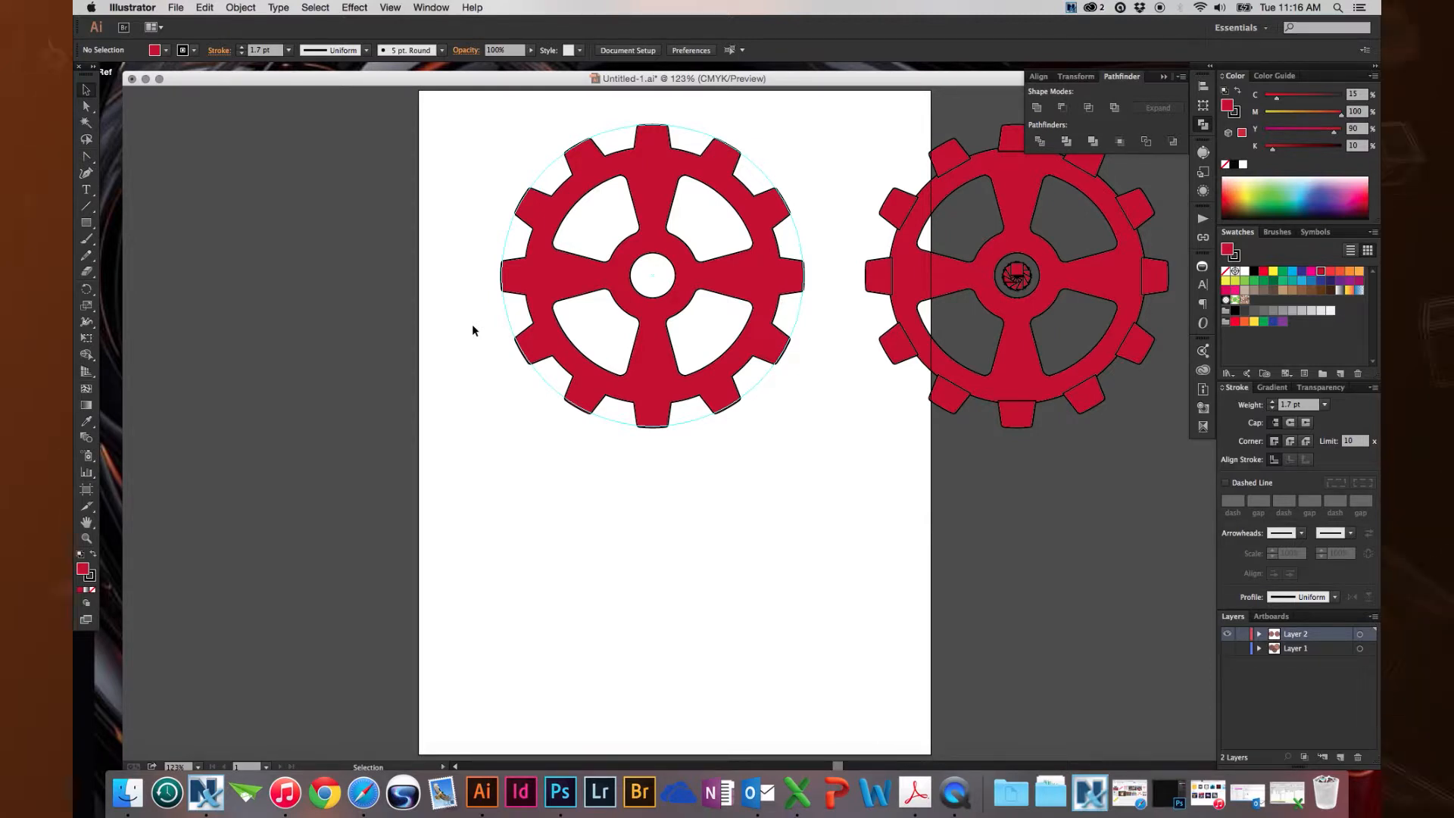
- Move the united gear so it overlaps the artboard's upper-left corner
left_click_drag(519, 268, 456, 244)
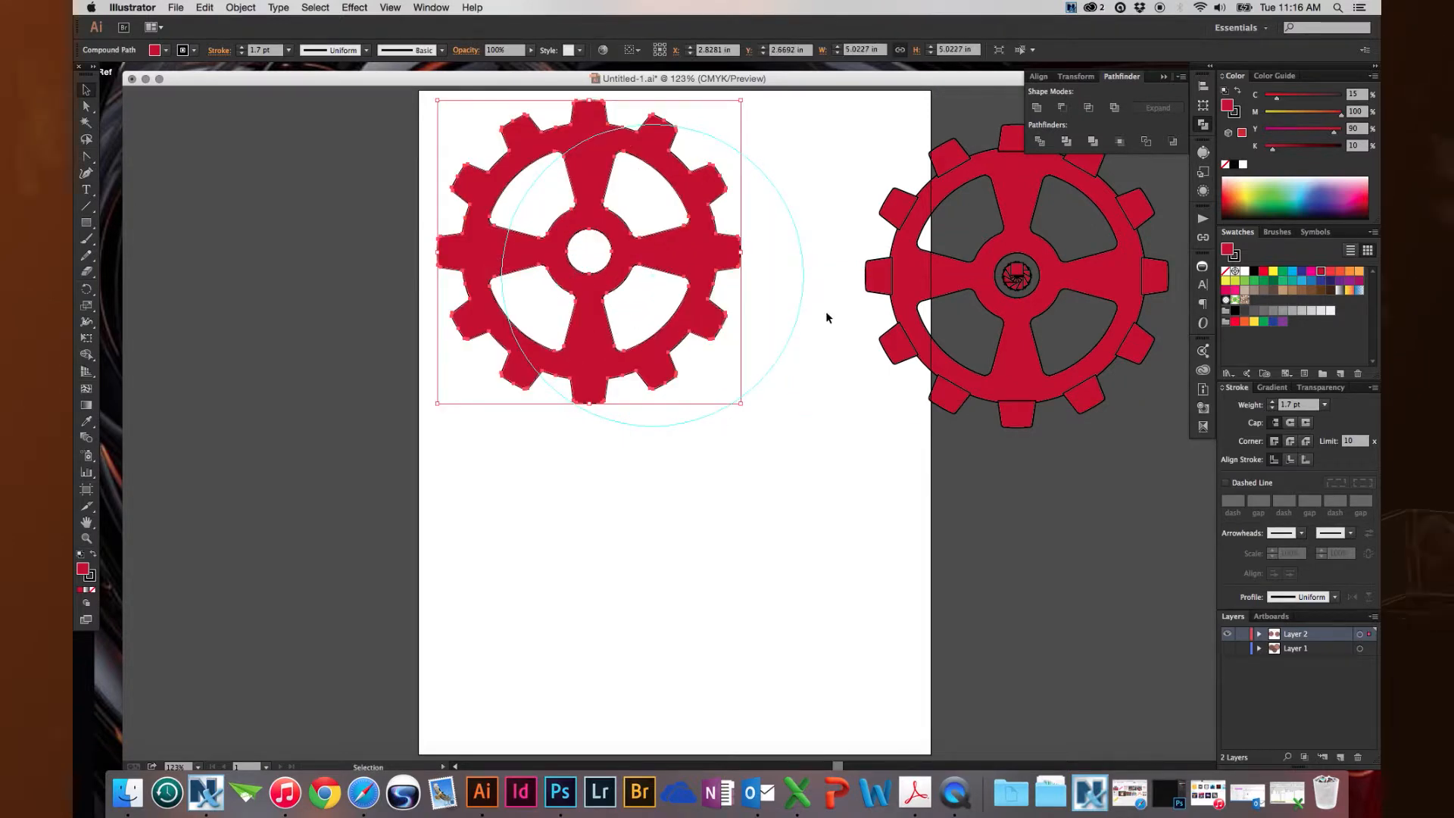
left_click_drag(615, 284, 561, 266)
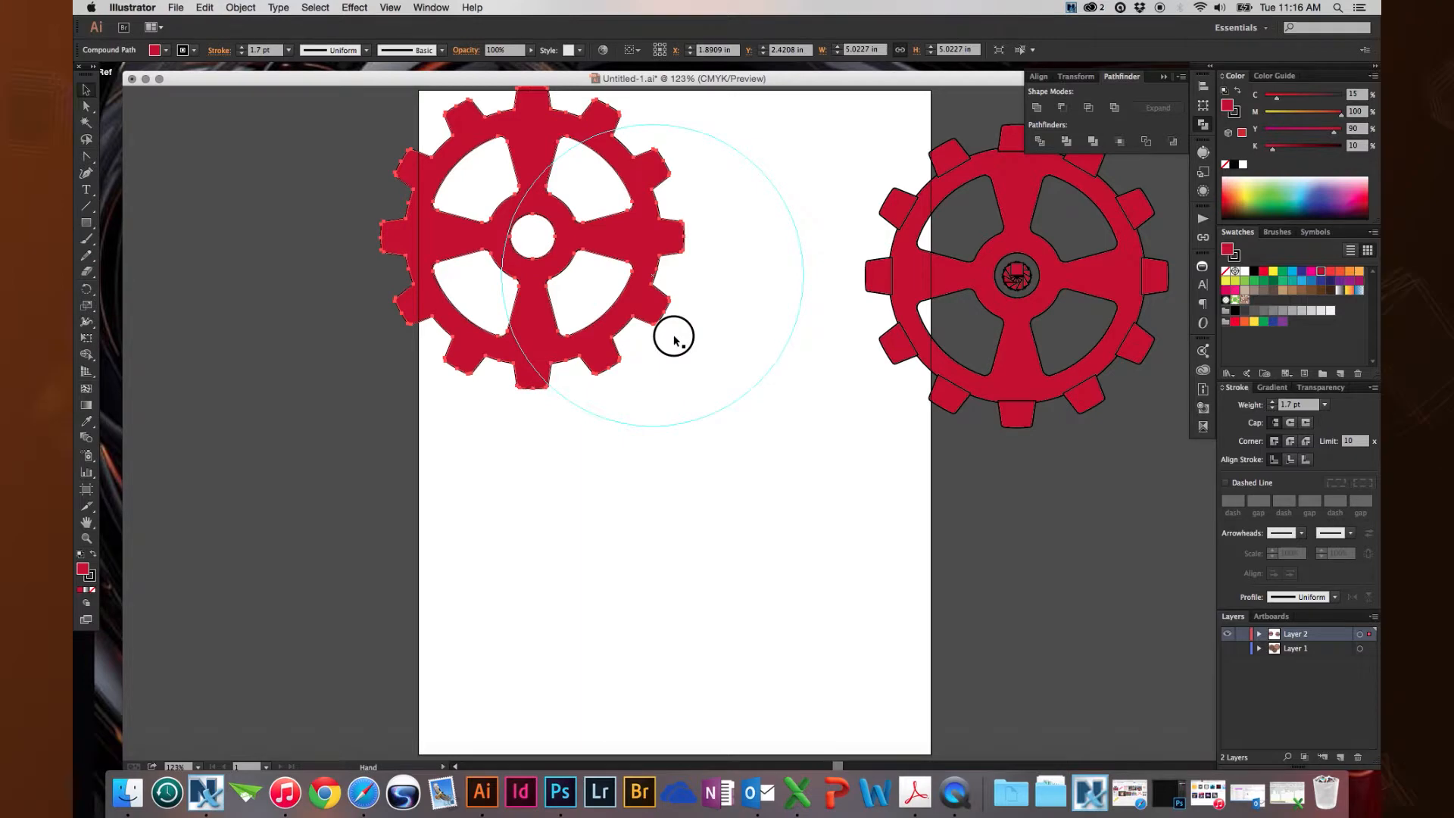
scroll(672, 334, "up", 3)
left_click_drag(513, 241, 490, 190)
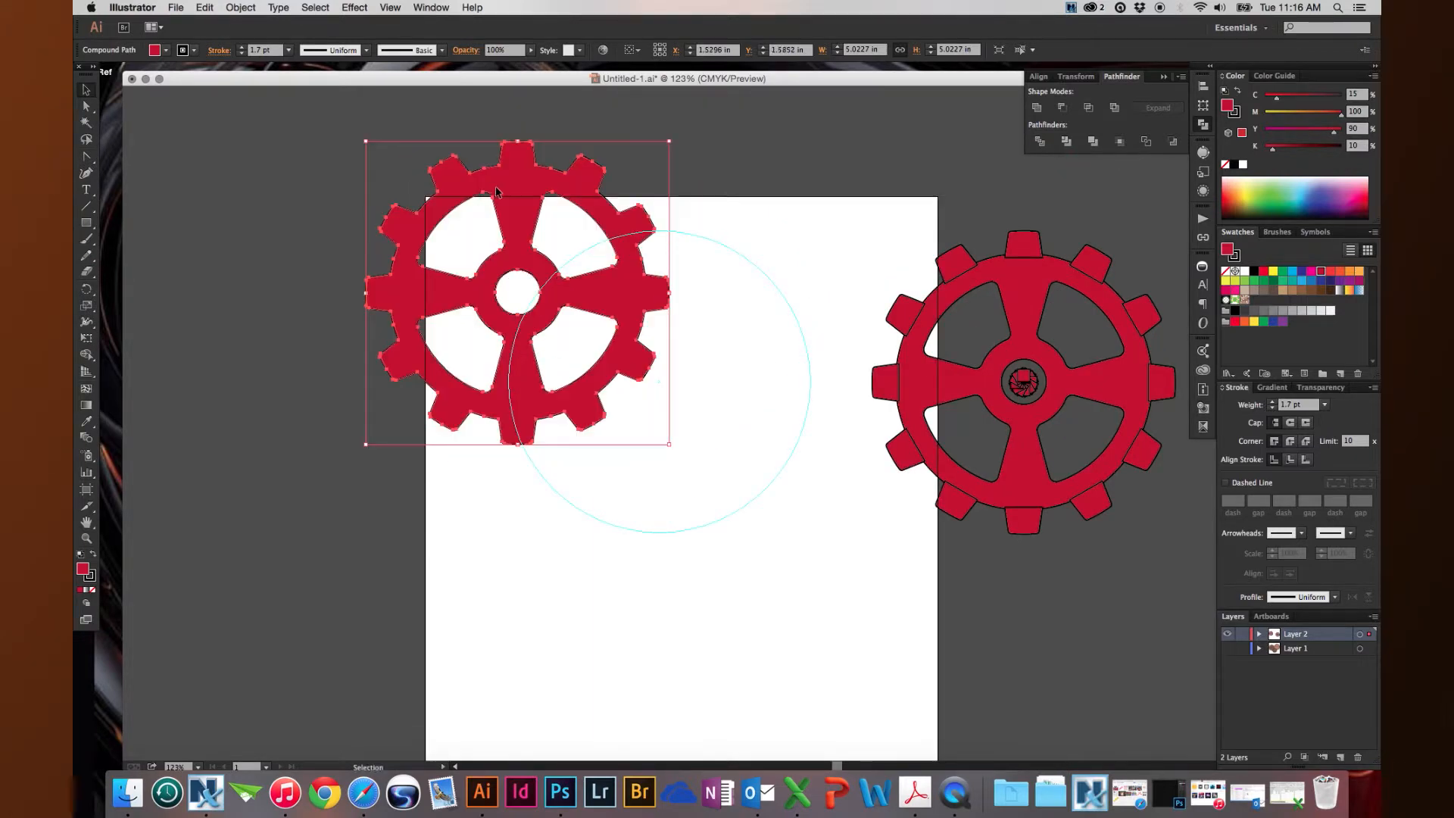
left_click(939, 388)
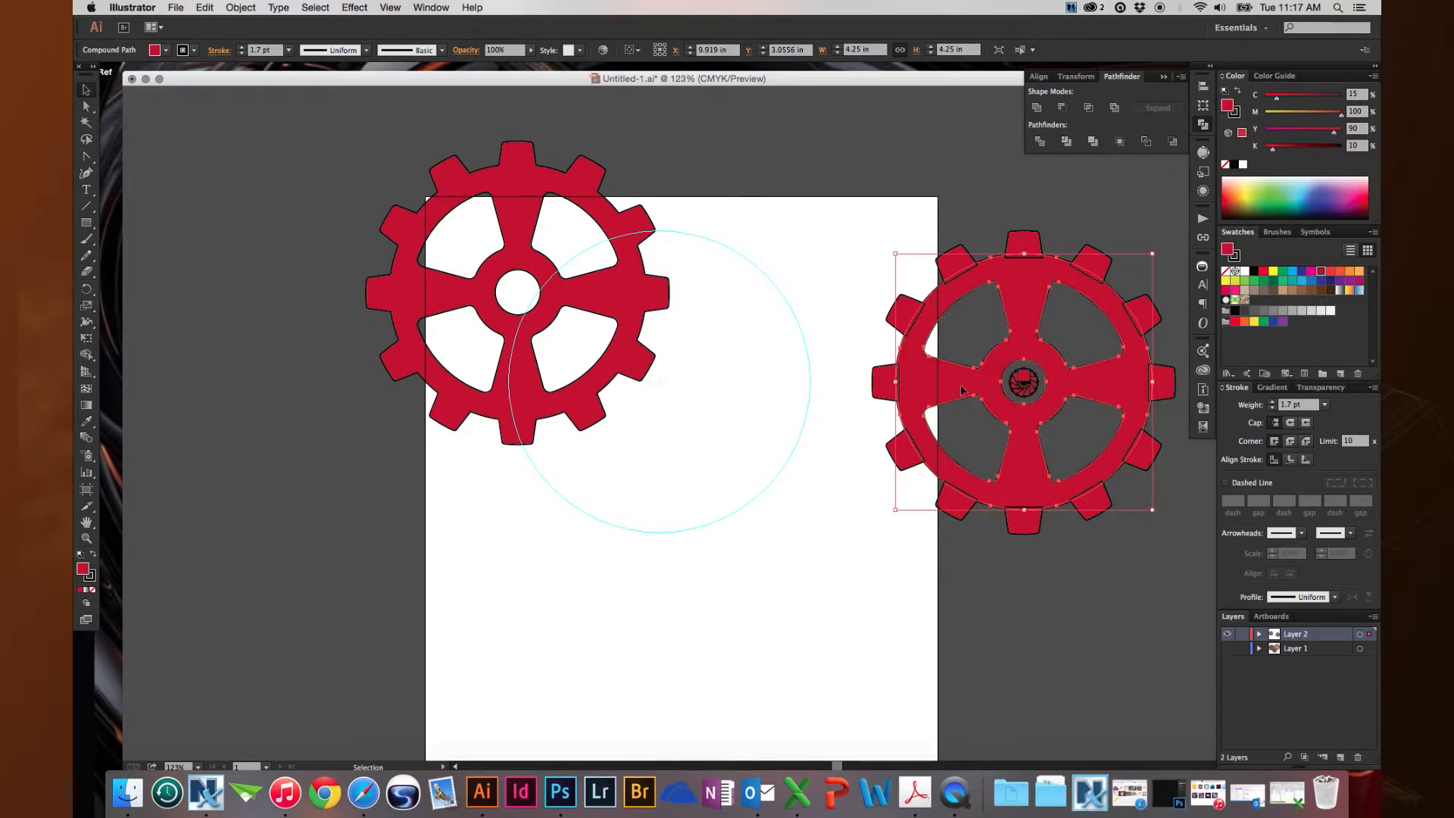
left_click(1014, 303)
left_click_drag(1015, 305, 705, 366)
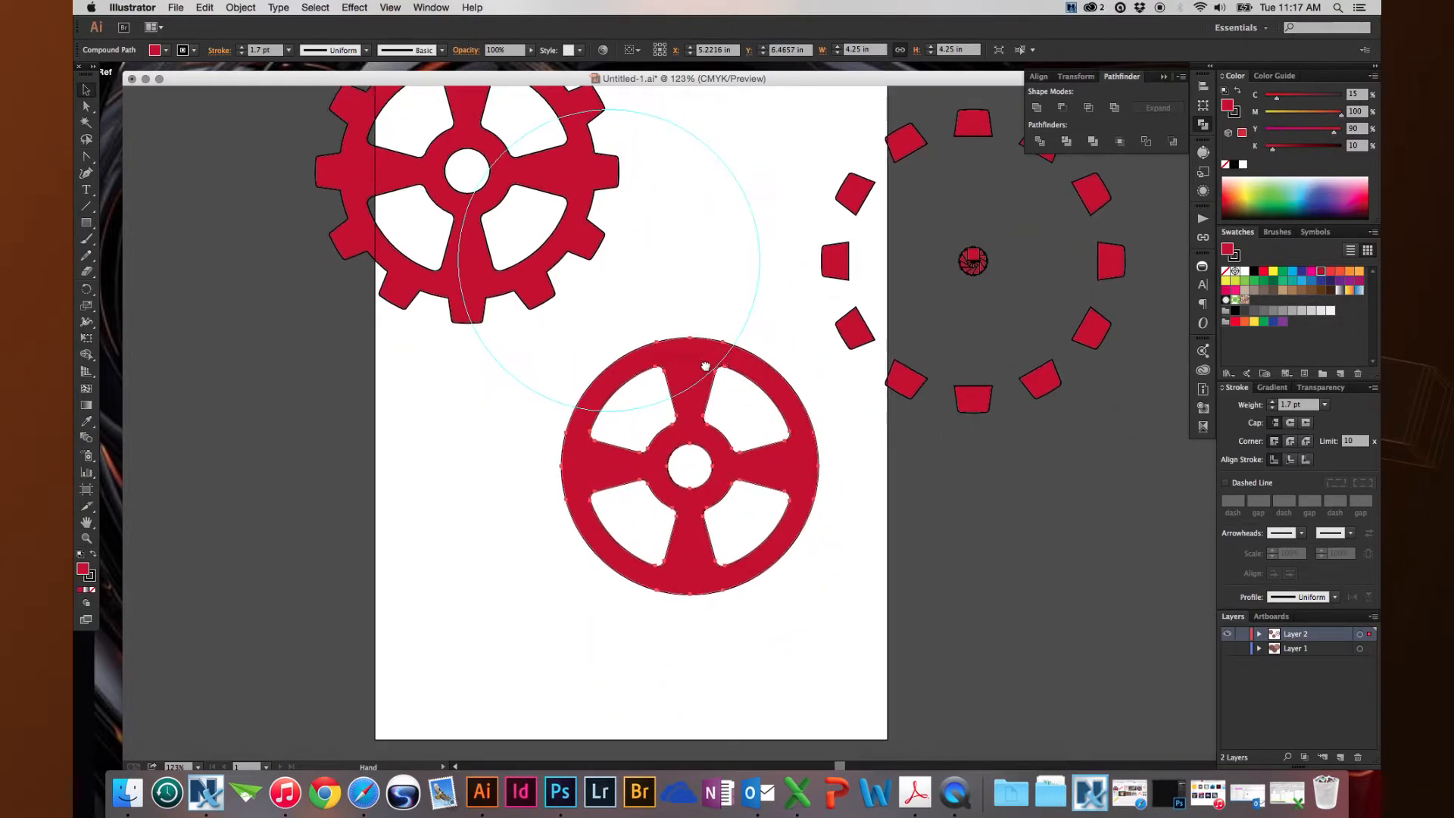
key("super+z")
- Duplicate the unexpanded gear onto the lower part of the artboard and enlarge the copy's wheel-and-tooth selection to about 6.02 by 6.56 in
left_click(960, 288)
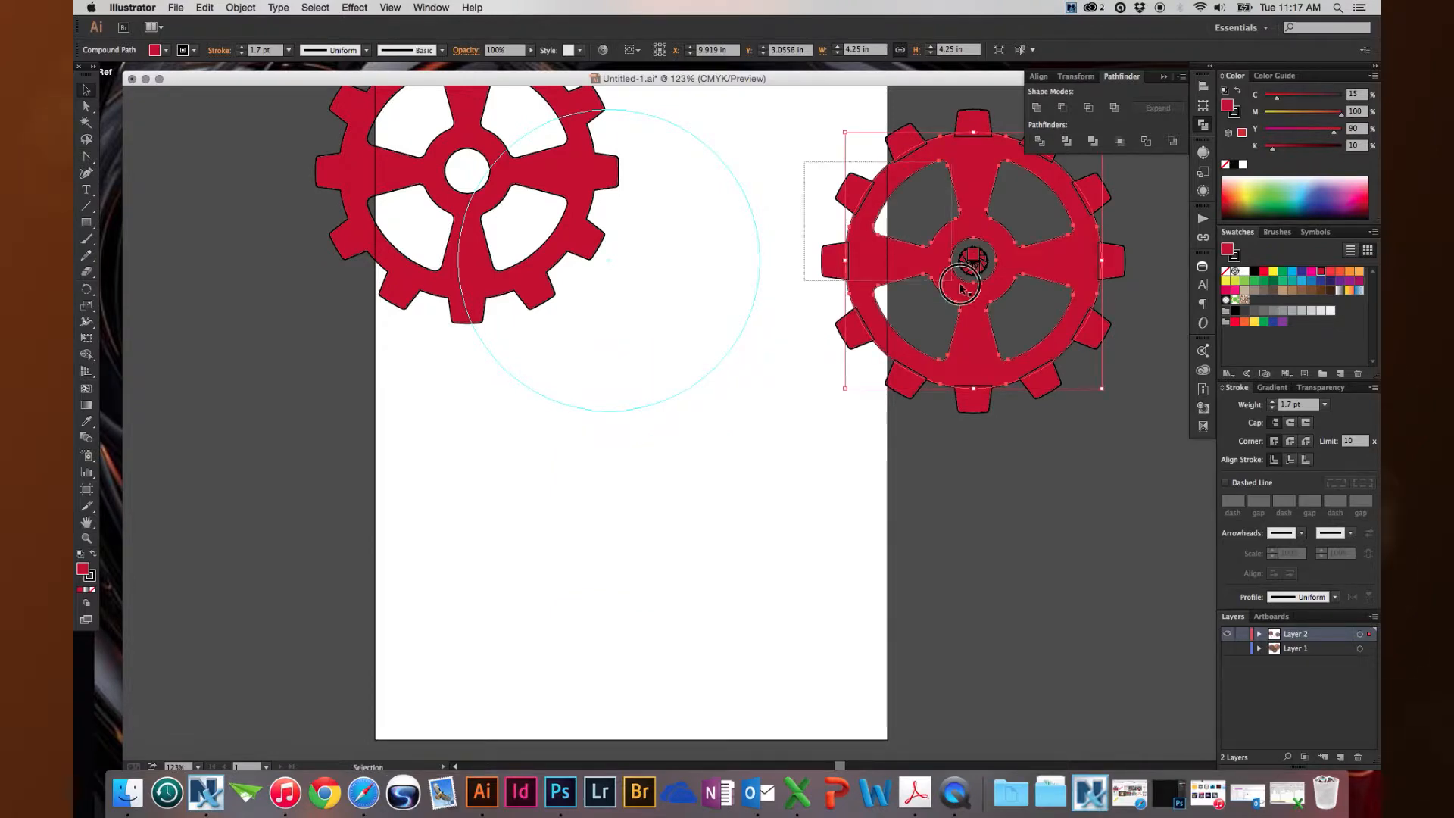
left_click(974, 259, "shift")
left_click_drag(974, 258, 1090, 500)
left_click_drag(1078, 493, 788, 394)
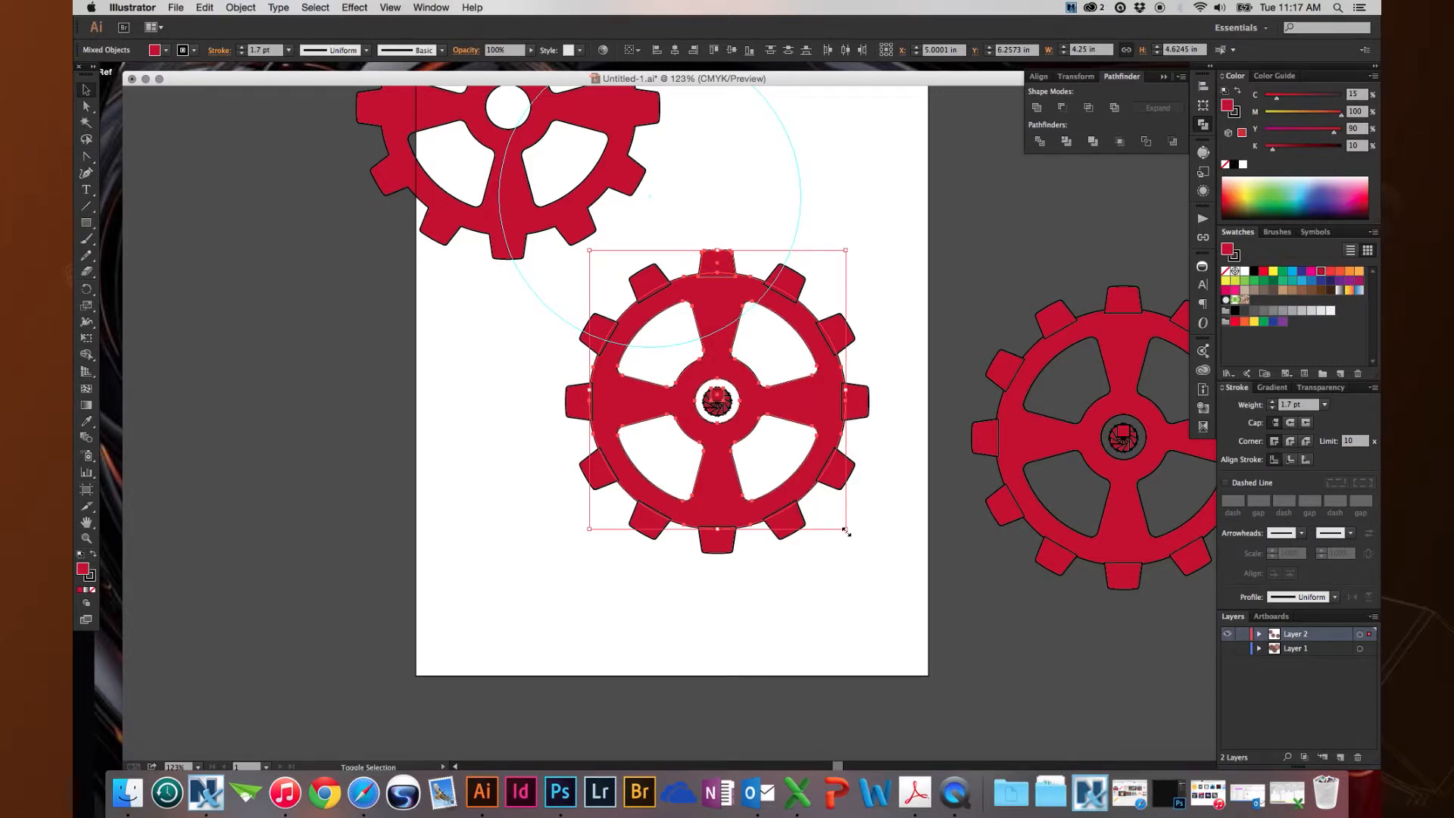
left_click_drag(846, 531, 1024, 651)
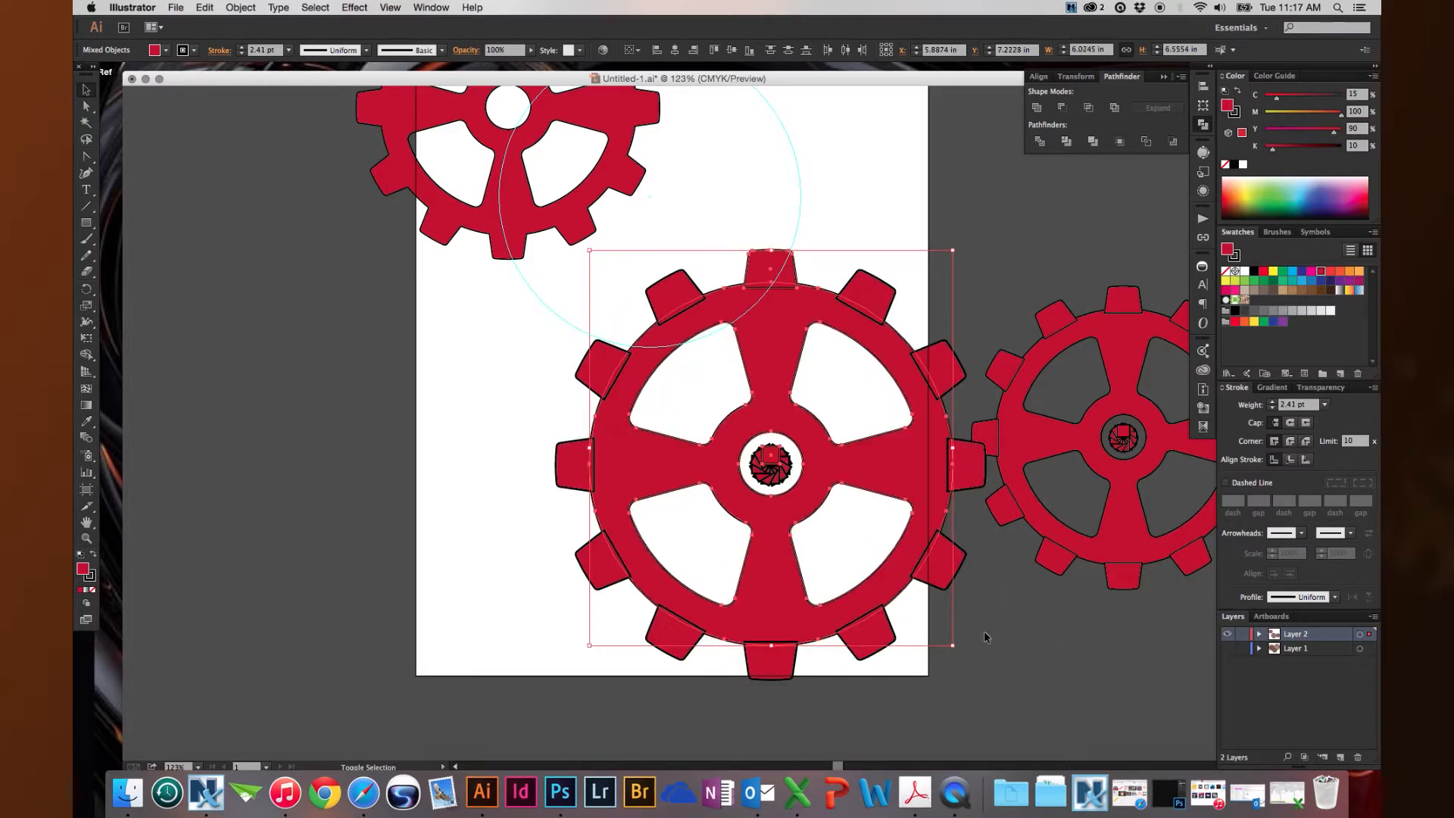
left_click(714, 229)
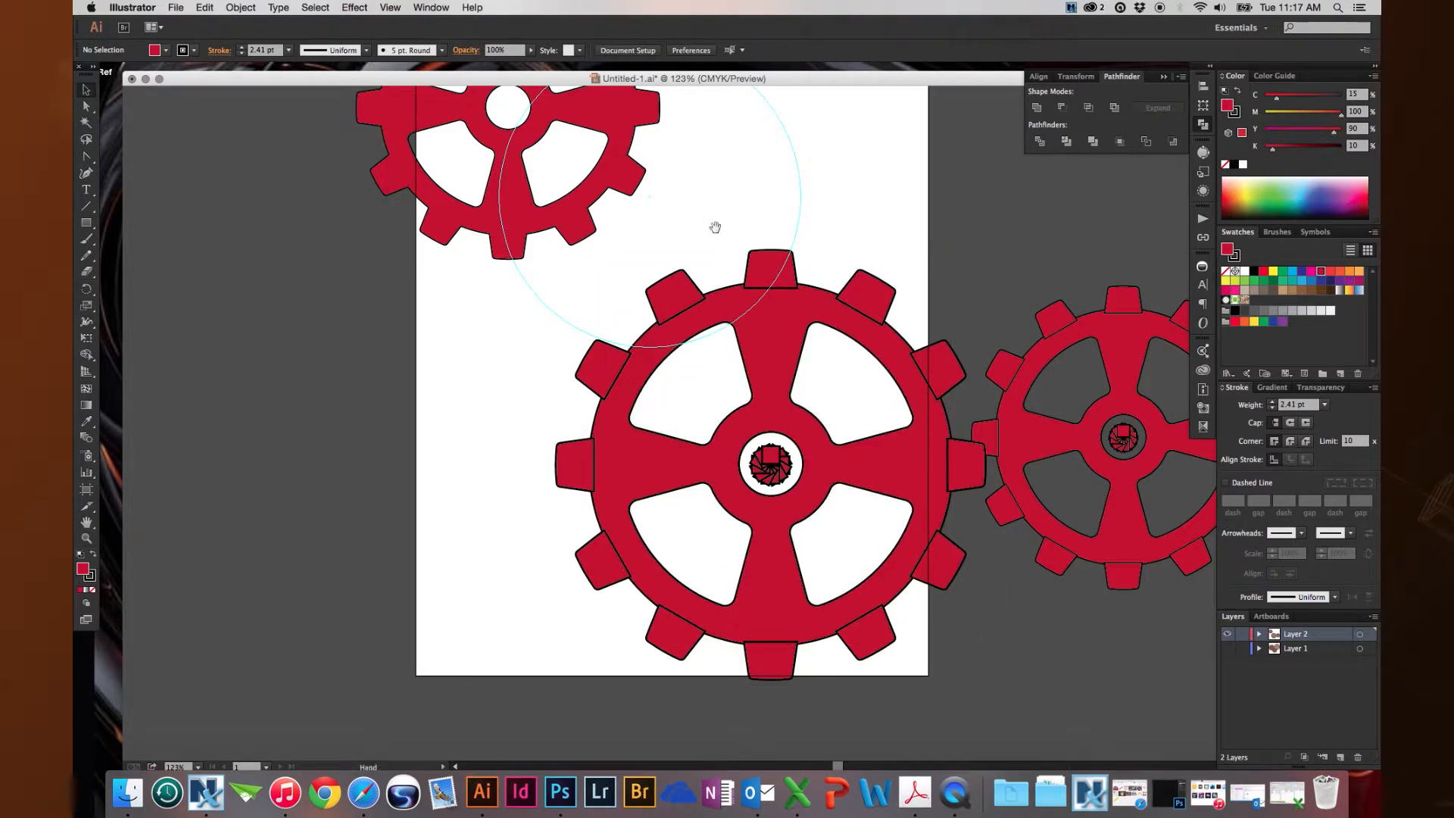
scroll(714, 229, "right", 5)
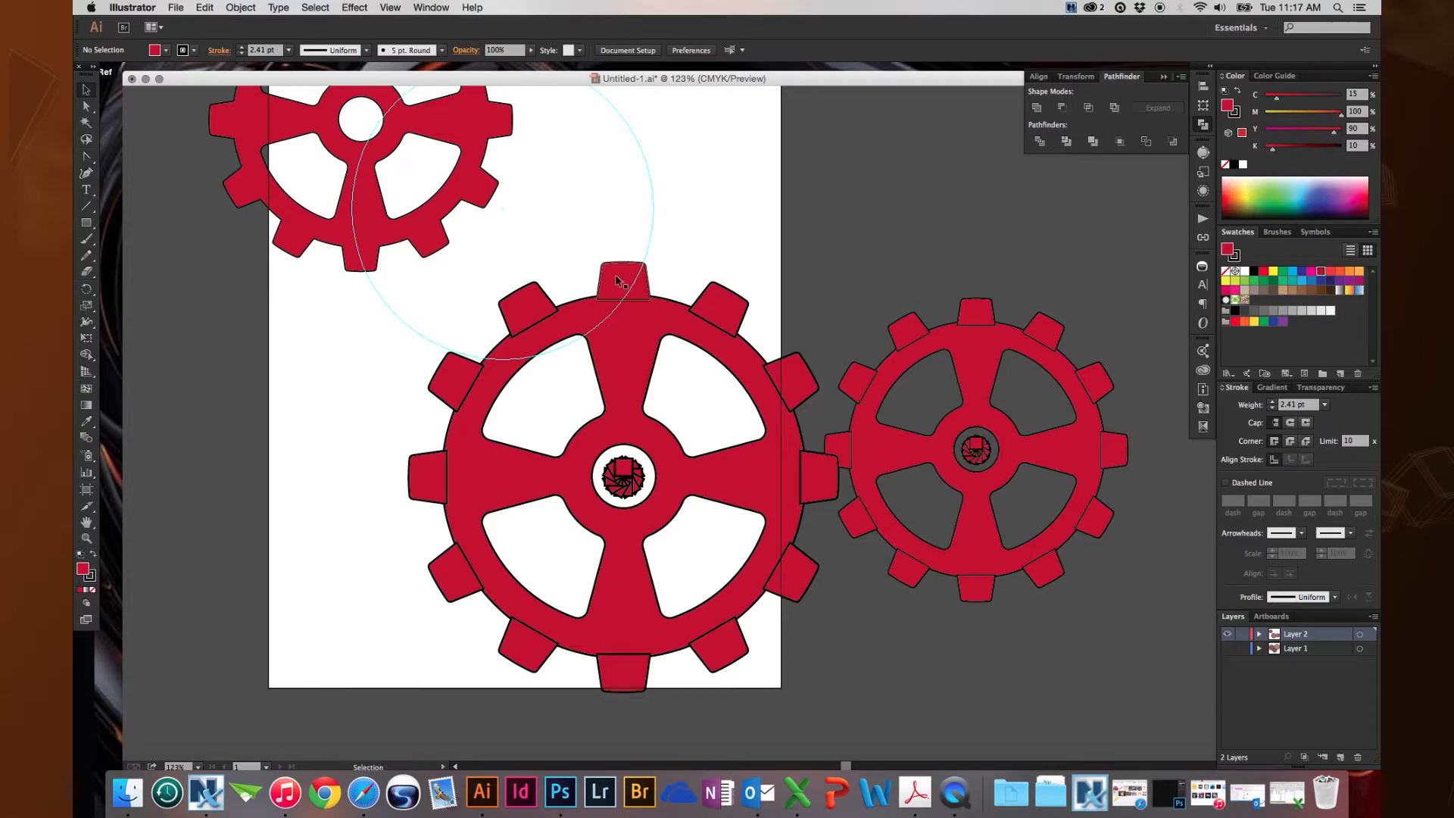
left_click(615, 277)
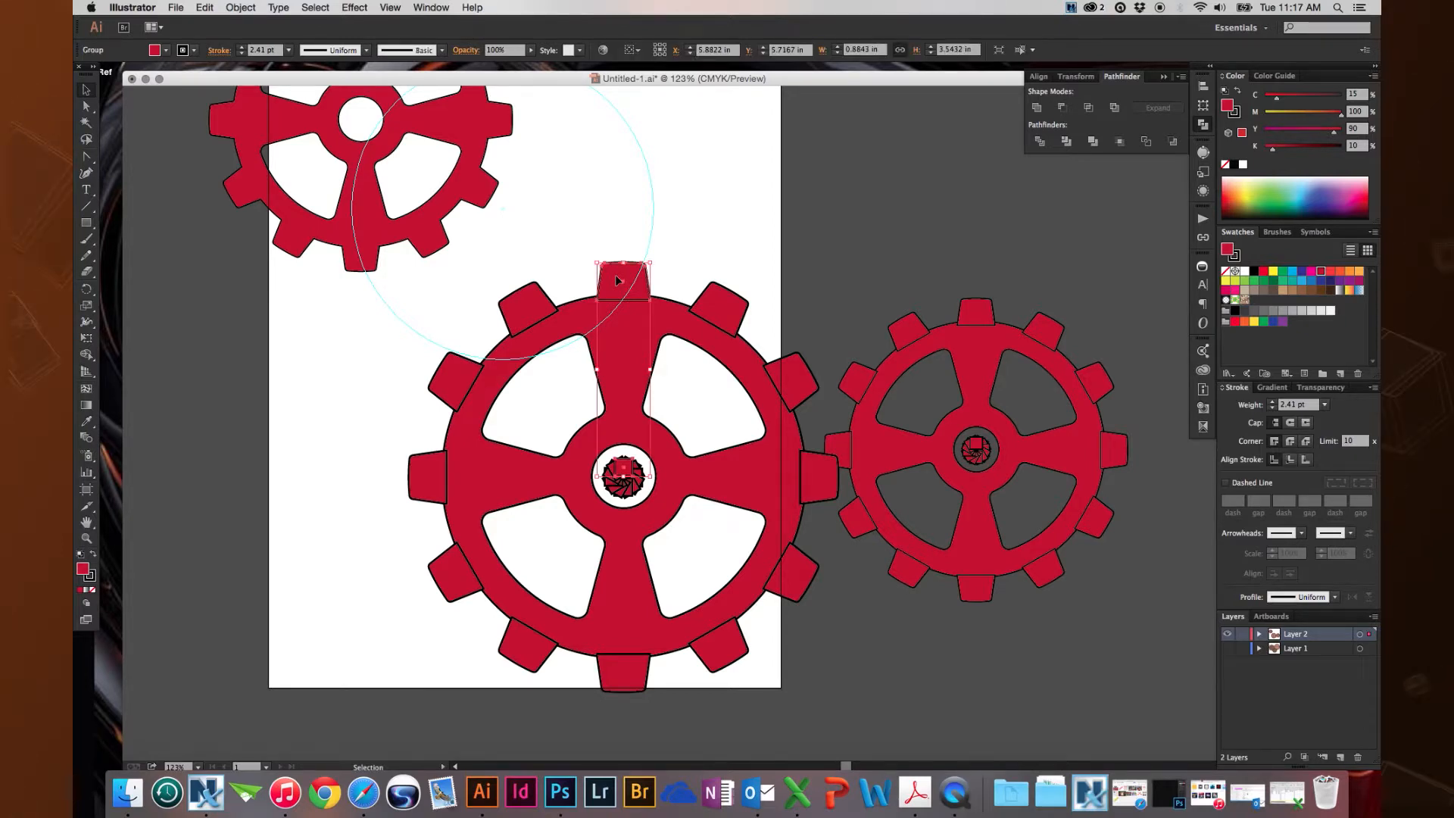
double_click(617, 280)
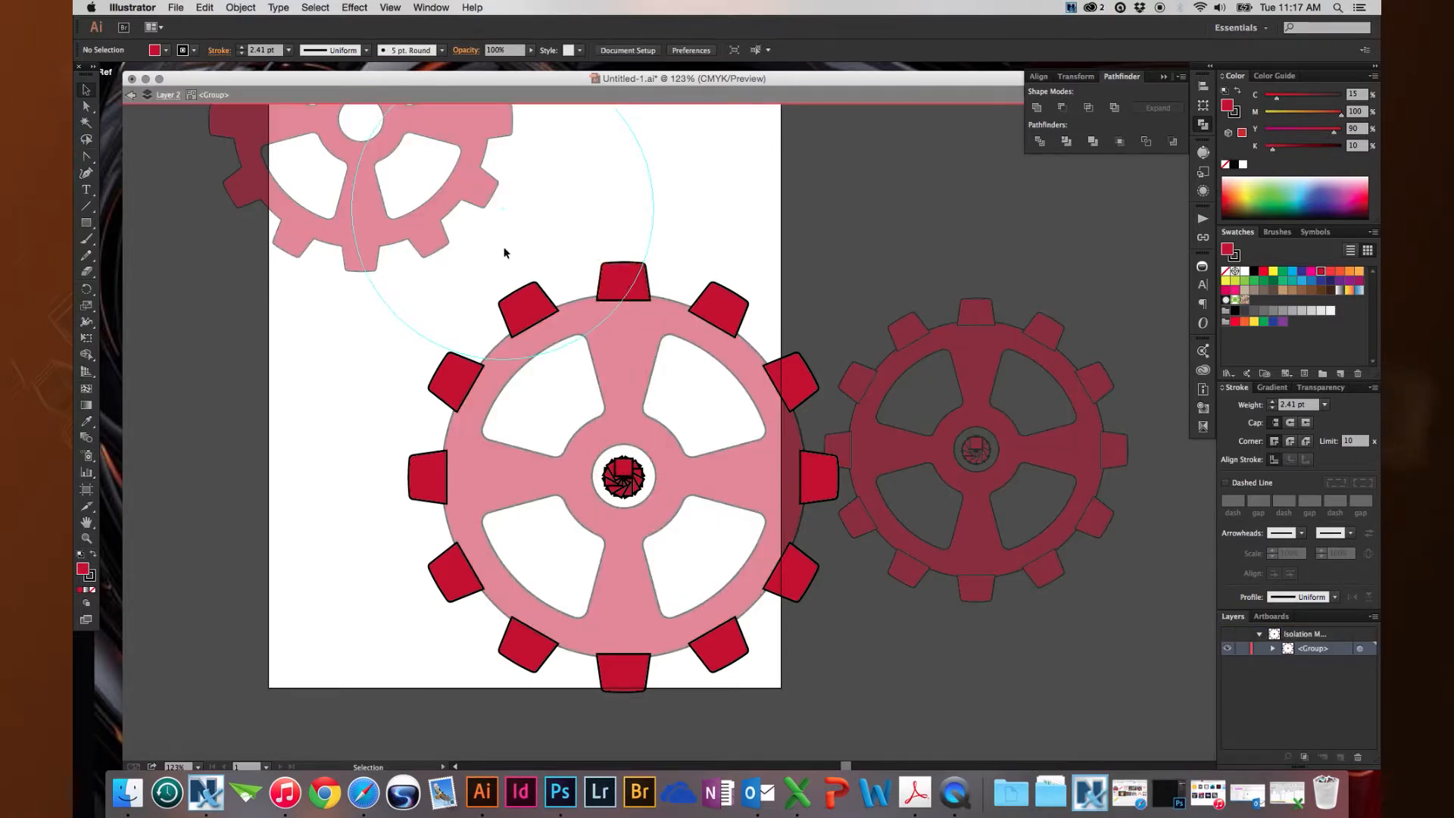
left_click(619, 281)
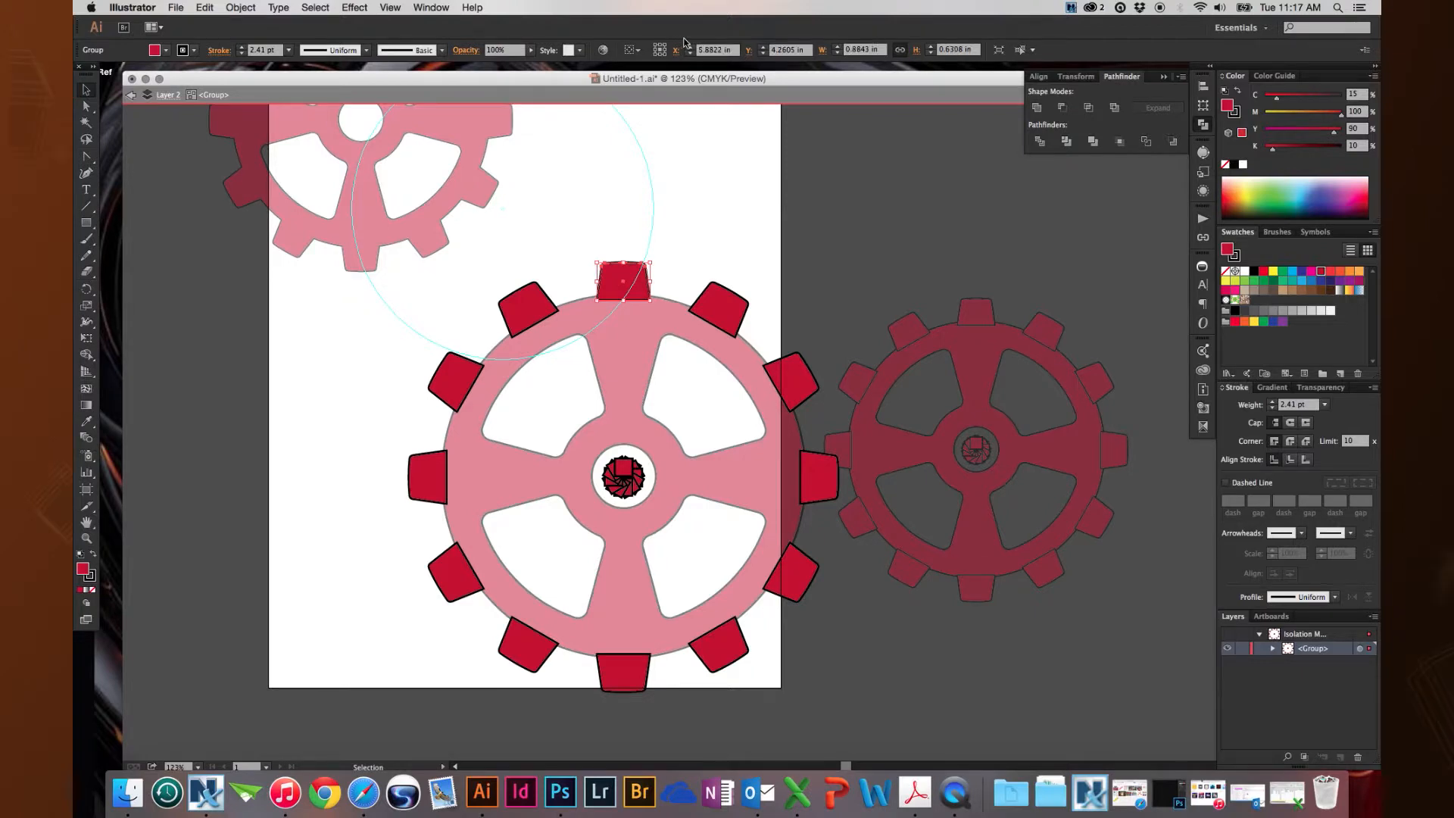
left_click(842, 49)
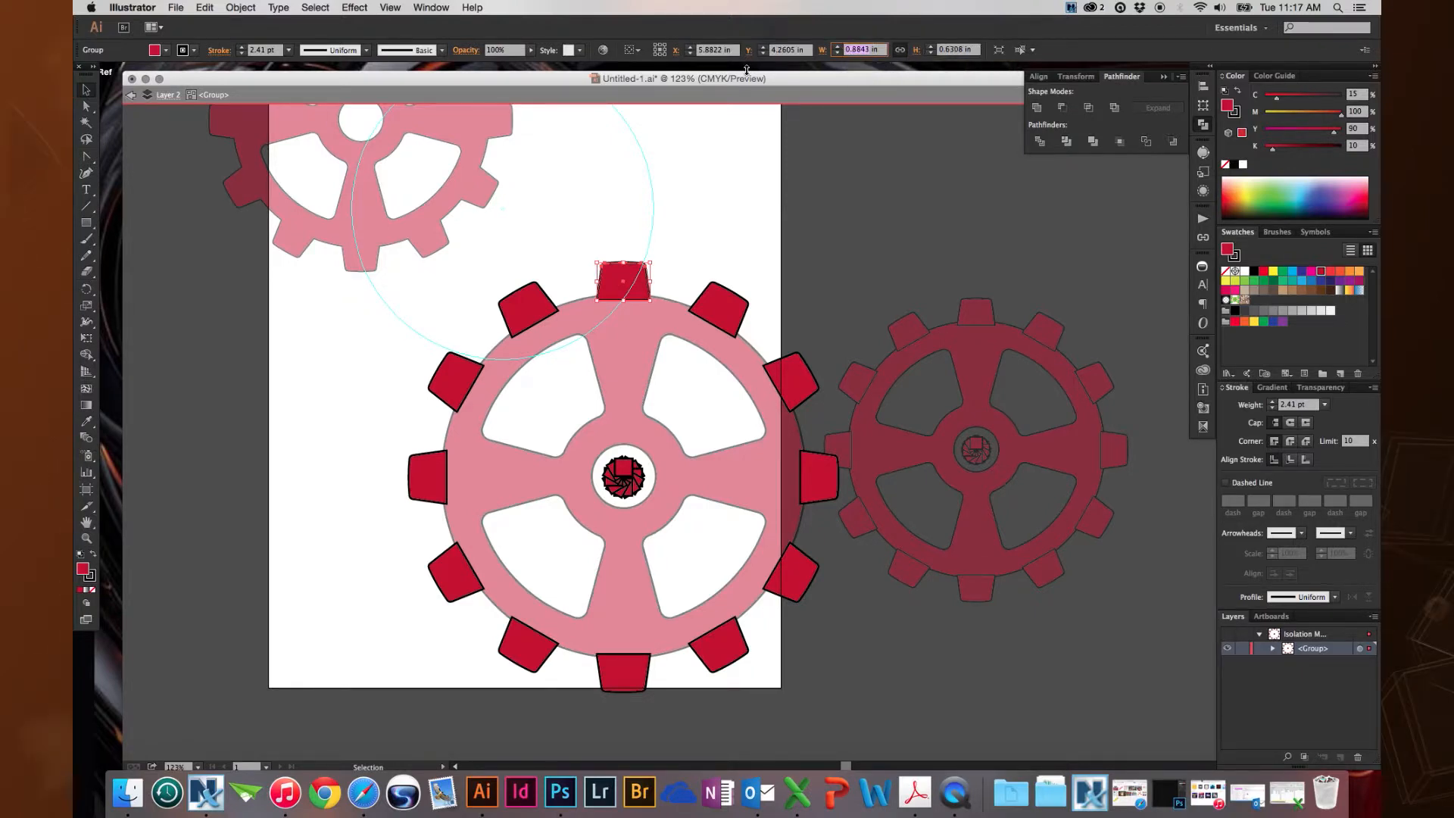
double_click(623, 175)
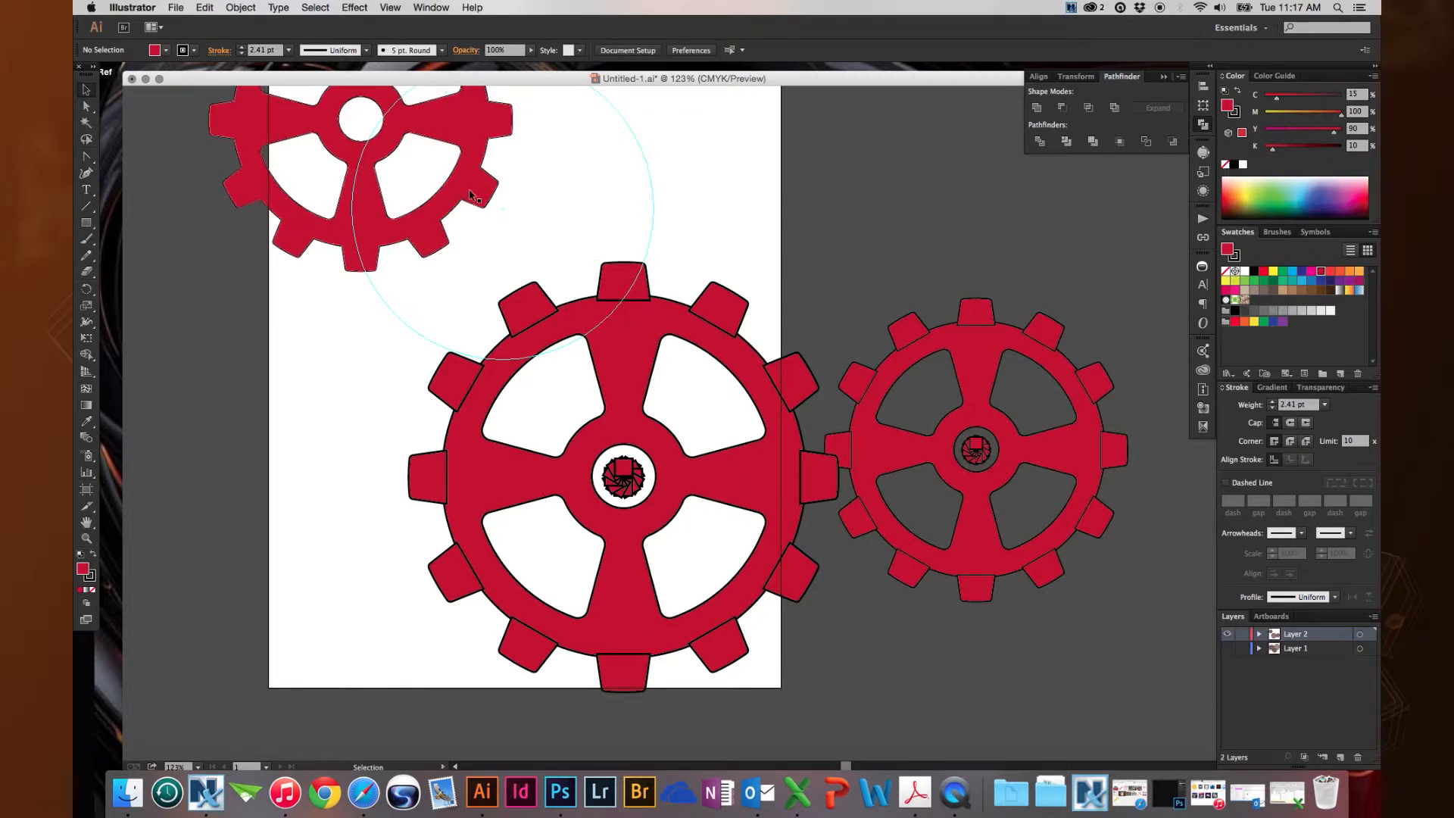
left_click(471, 194)
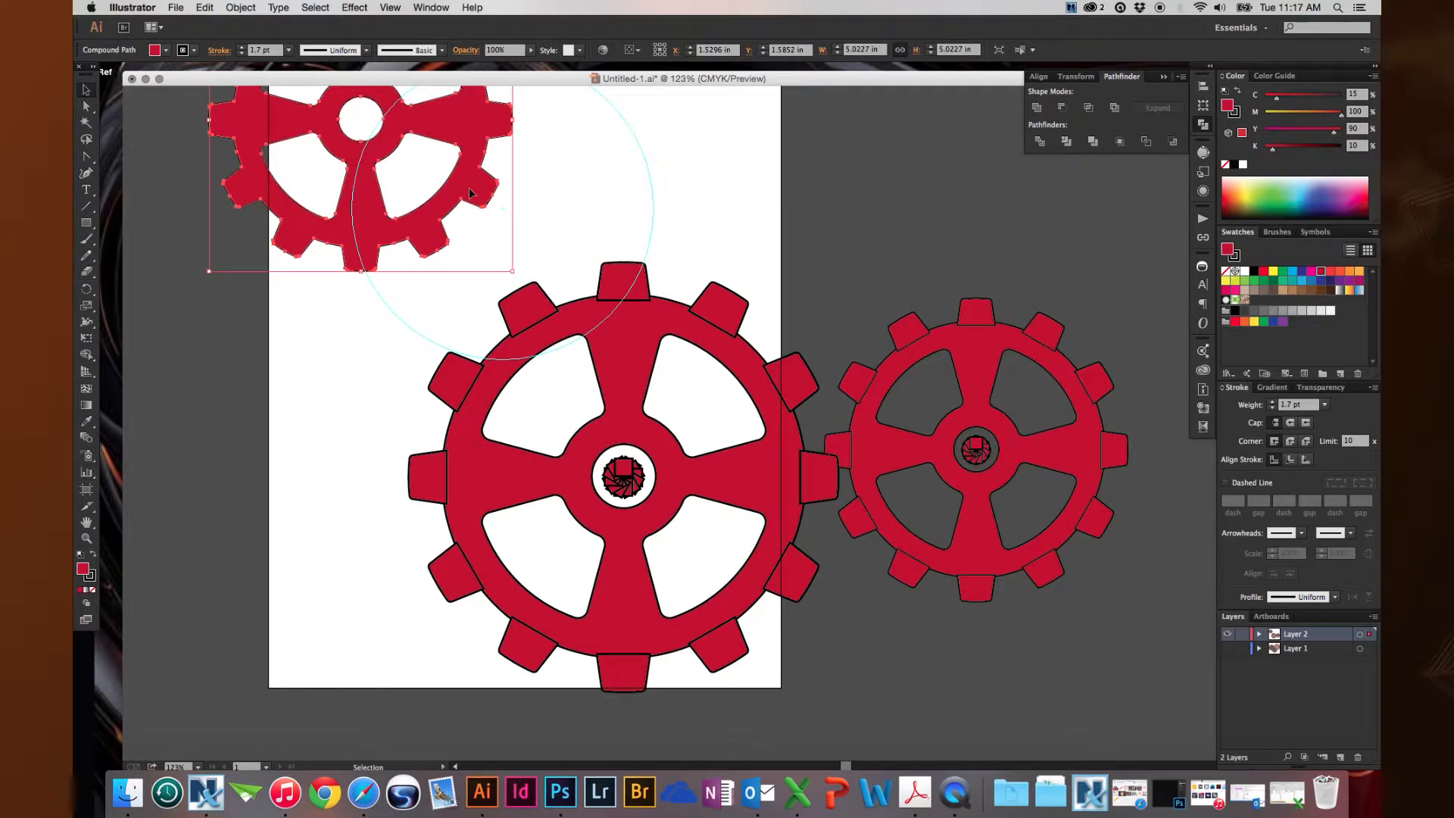
- Scale the enlarged gear's top tooth proportionally to 0.6 in wide inside its group, and exit the group
double_click(622, 277)
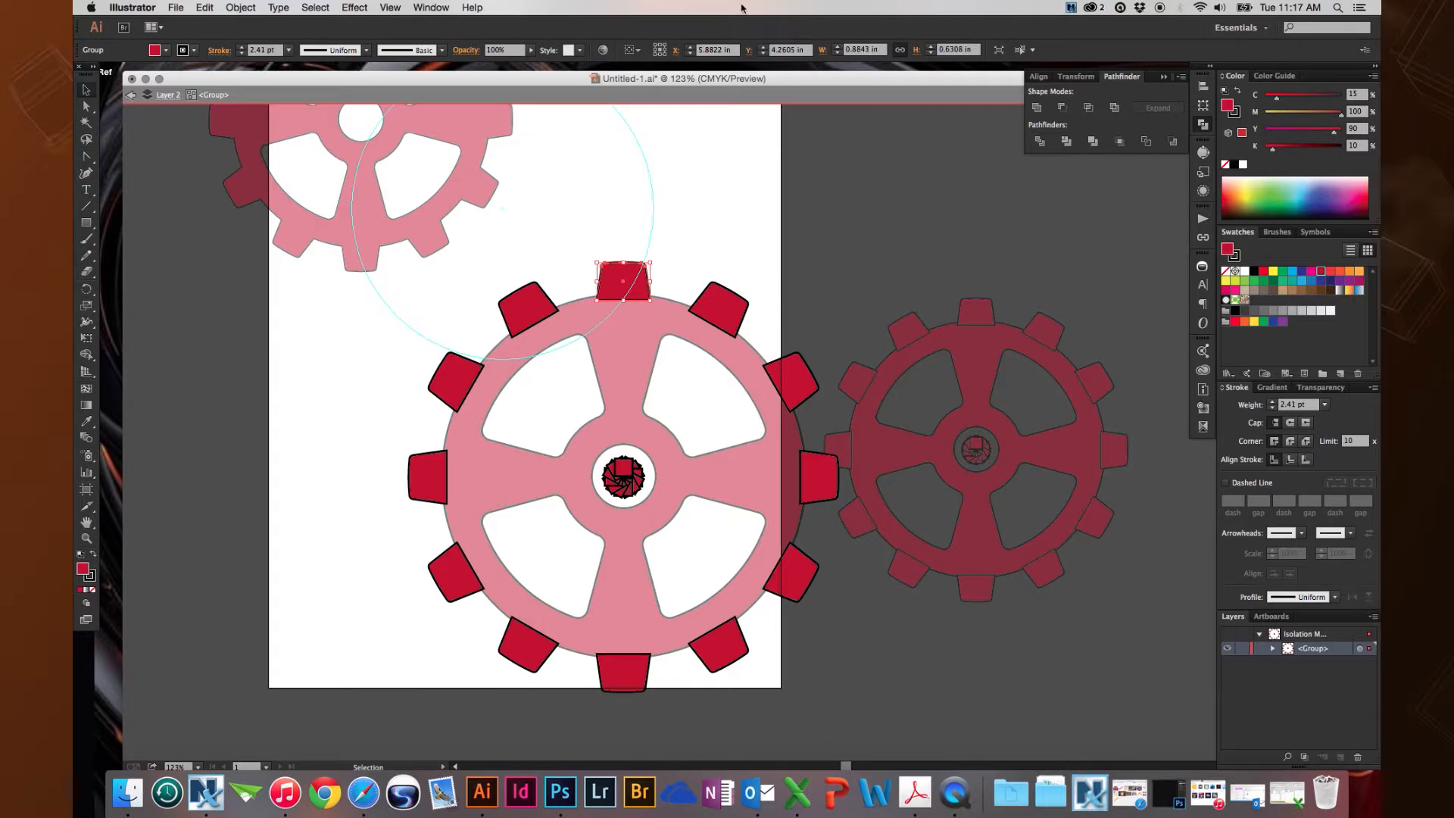
left_click(871, 49)
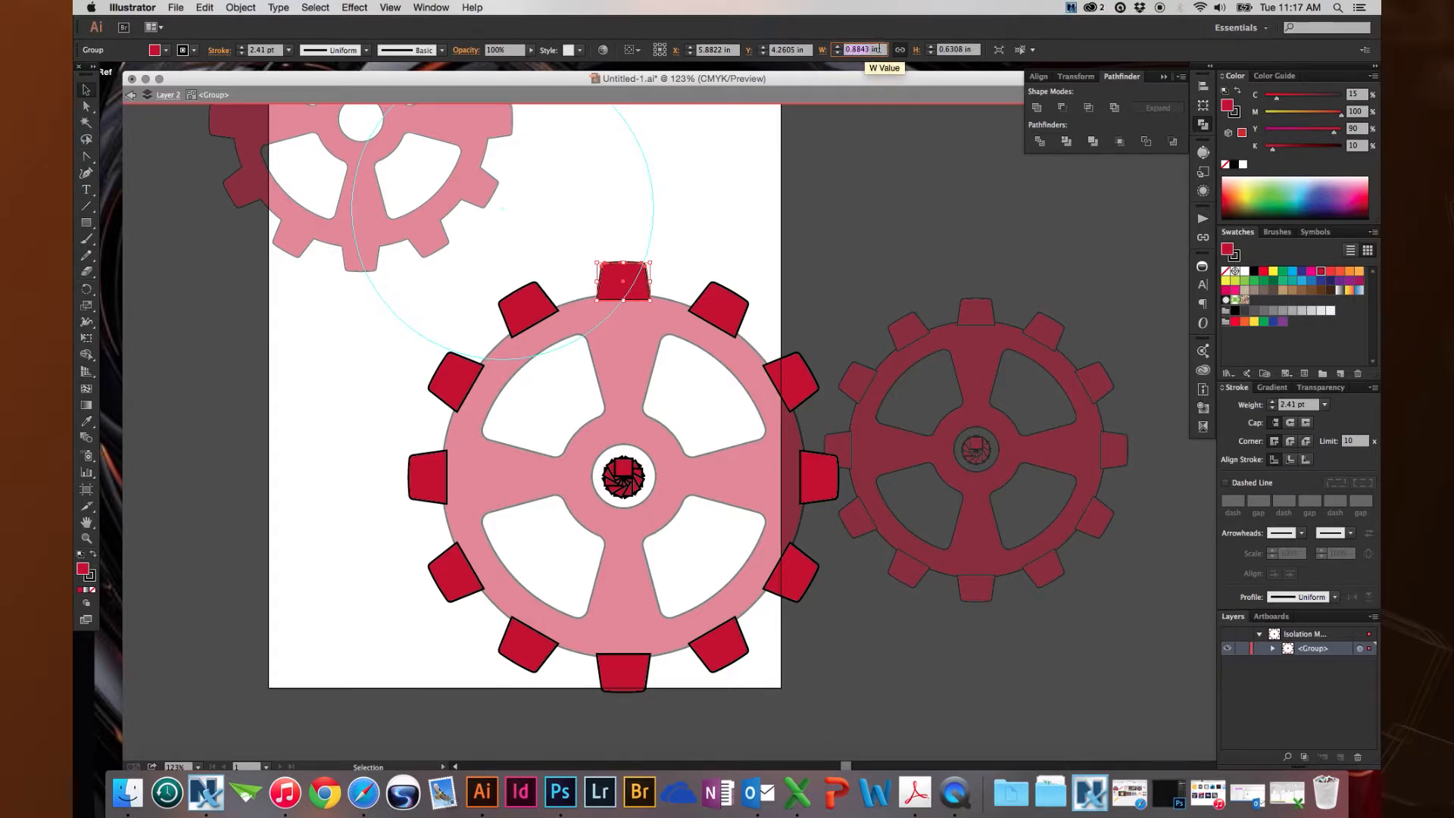
key("BackSpace")
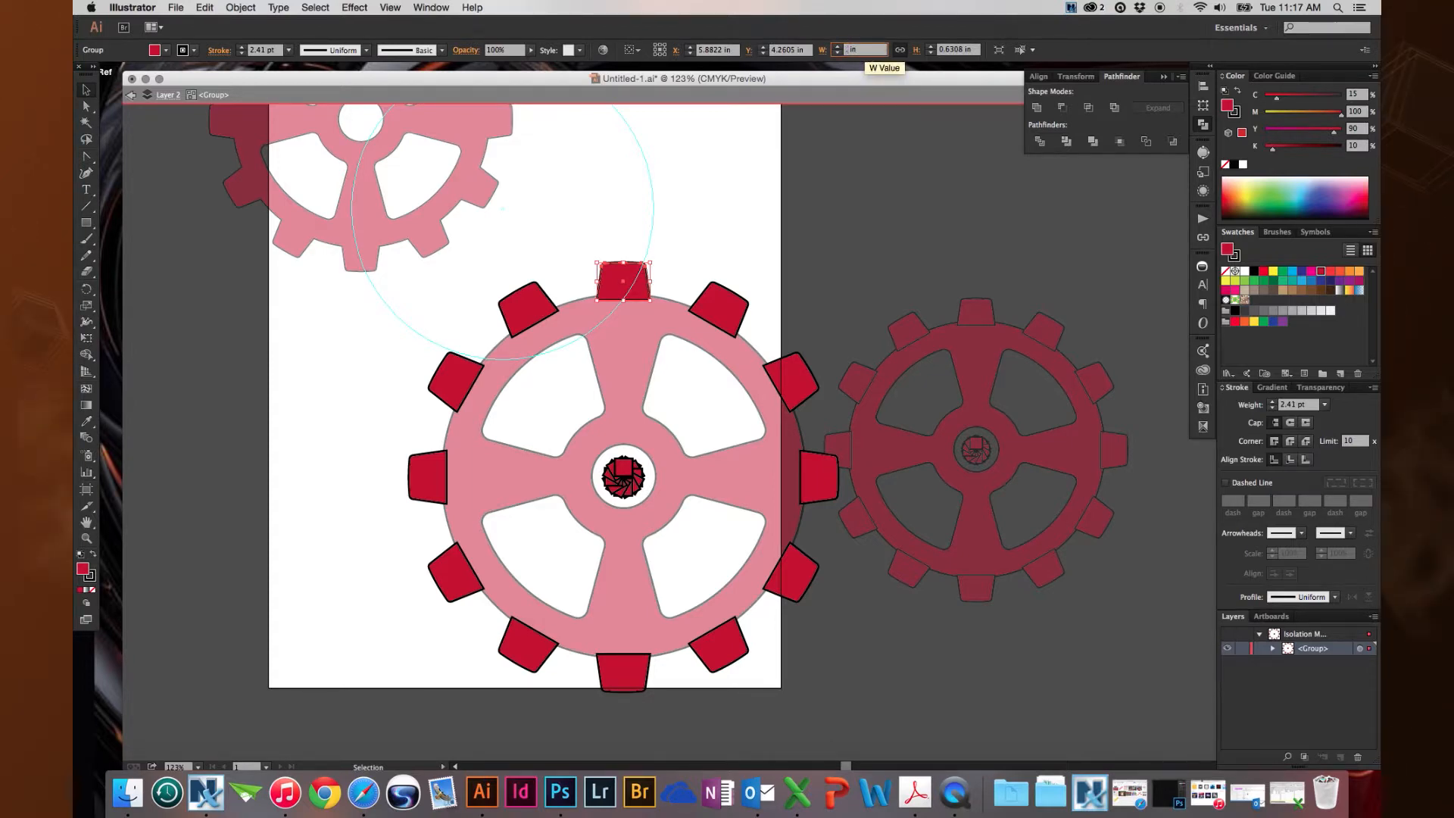
type("0.6")
key("Return")
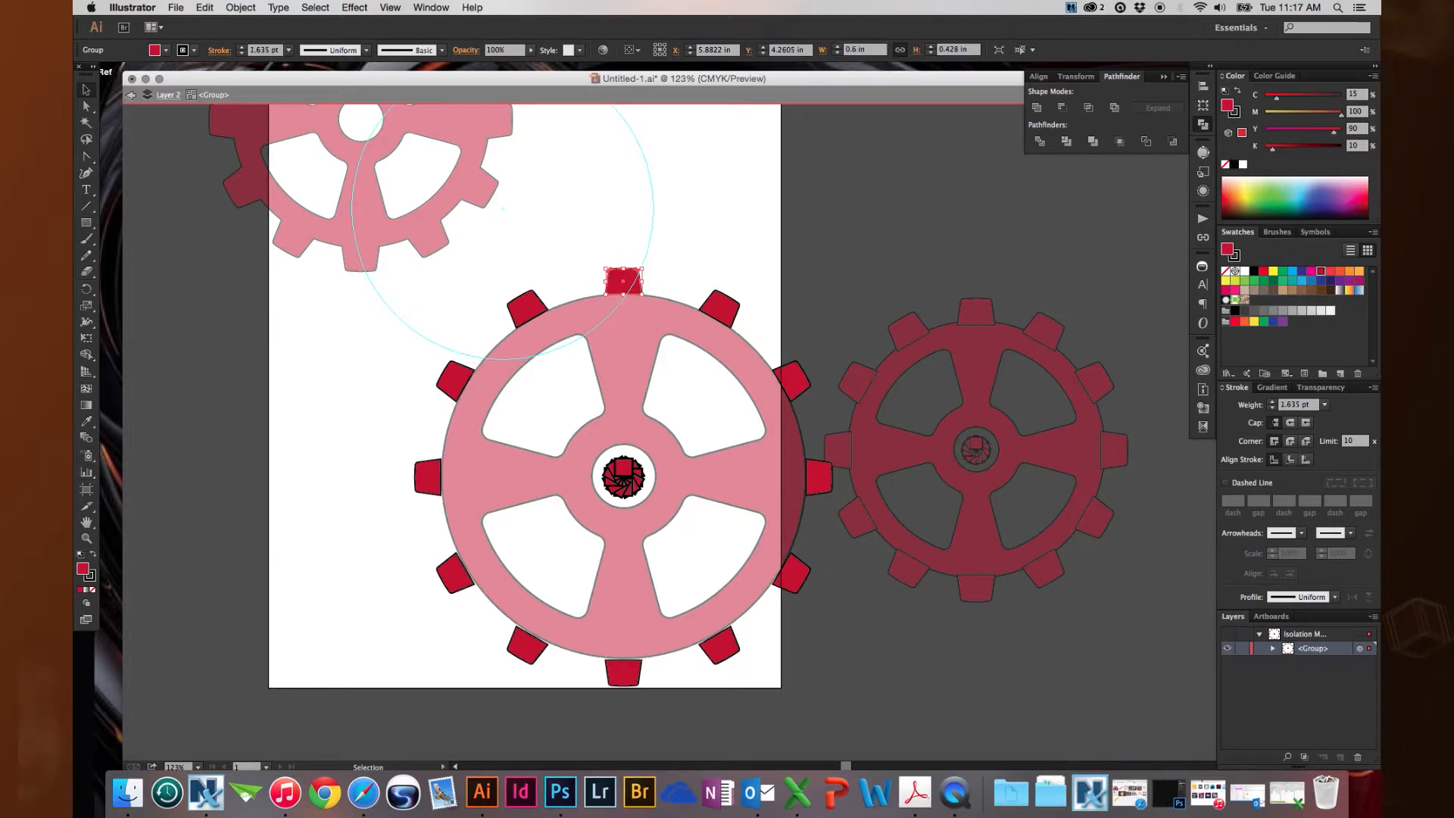
double_click(714, 212)
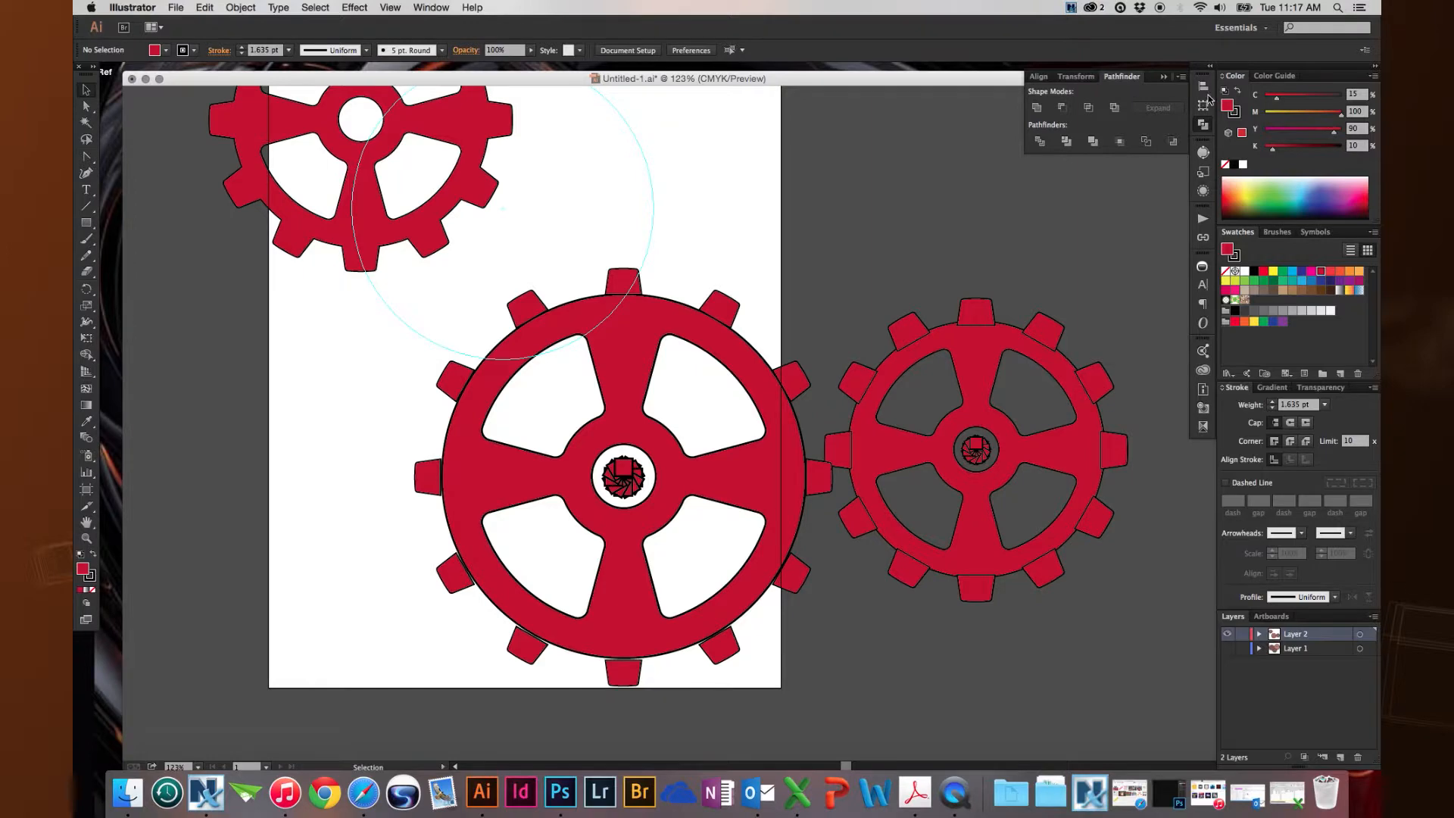
- Edit the Transform effect on the enlarged gear's tooth group and set the number of copies to 20
left_click(1206, 190)
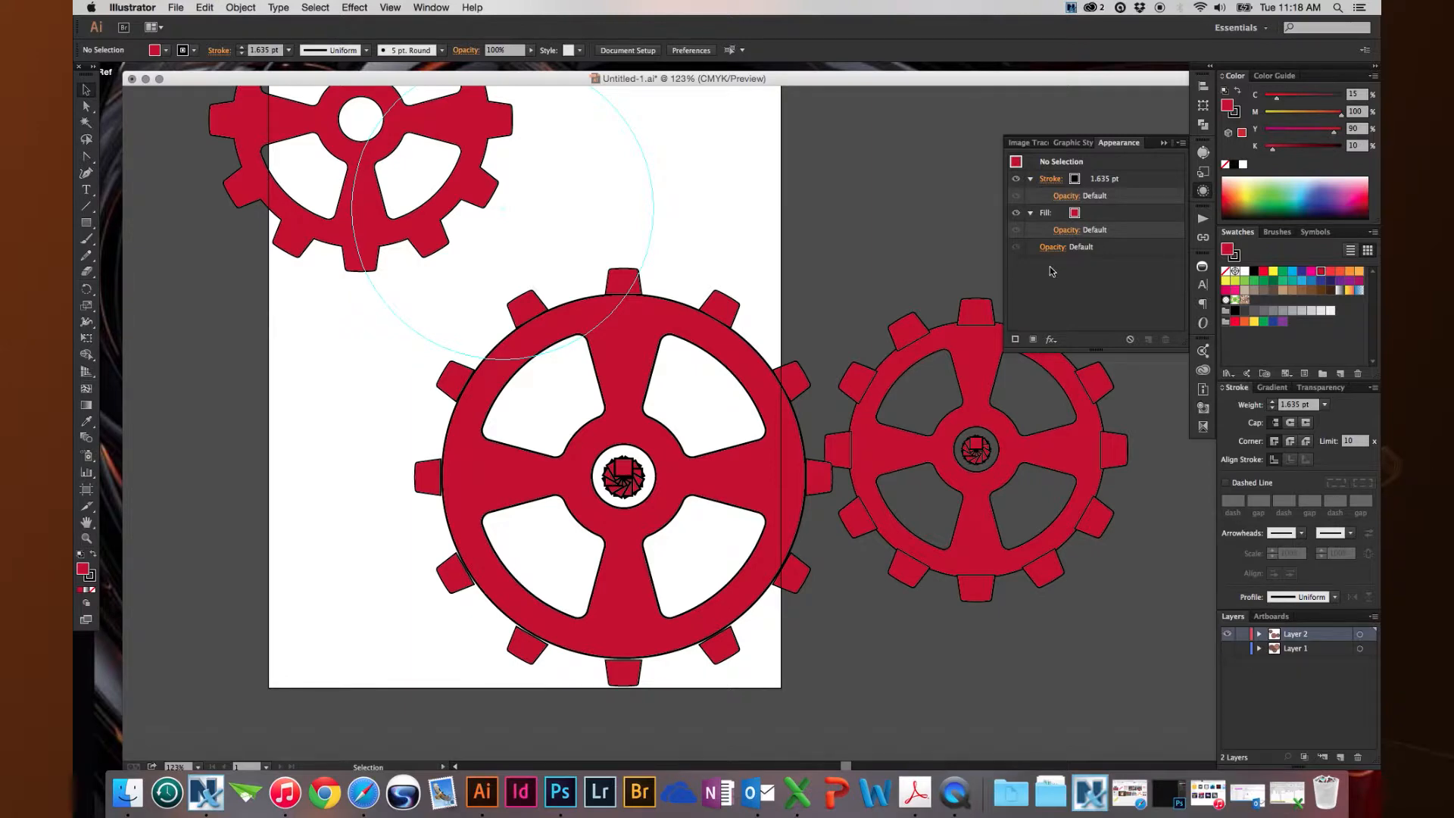
left_click(624, 284)
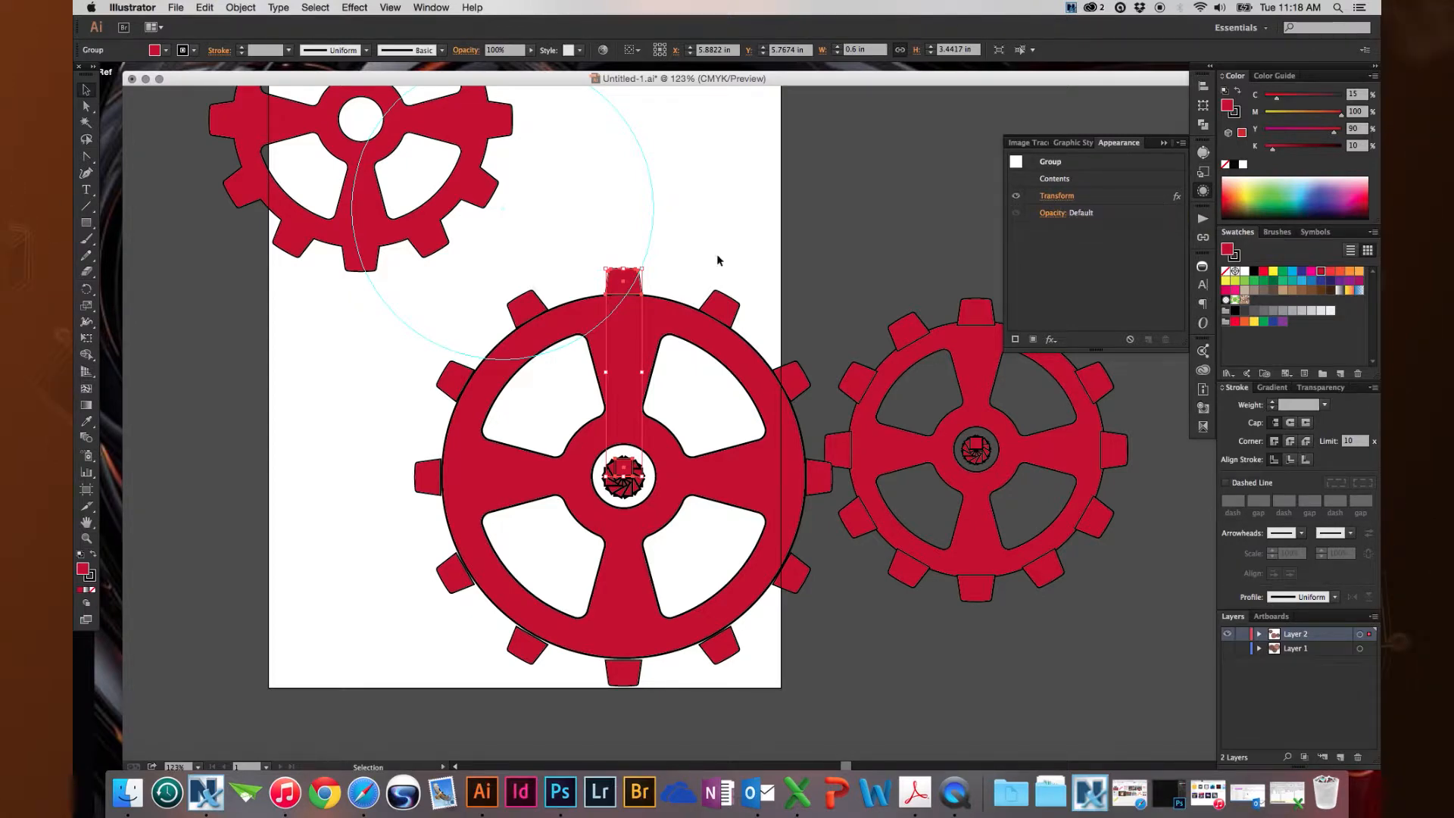
left_click(1057, 197)
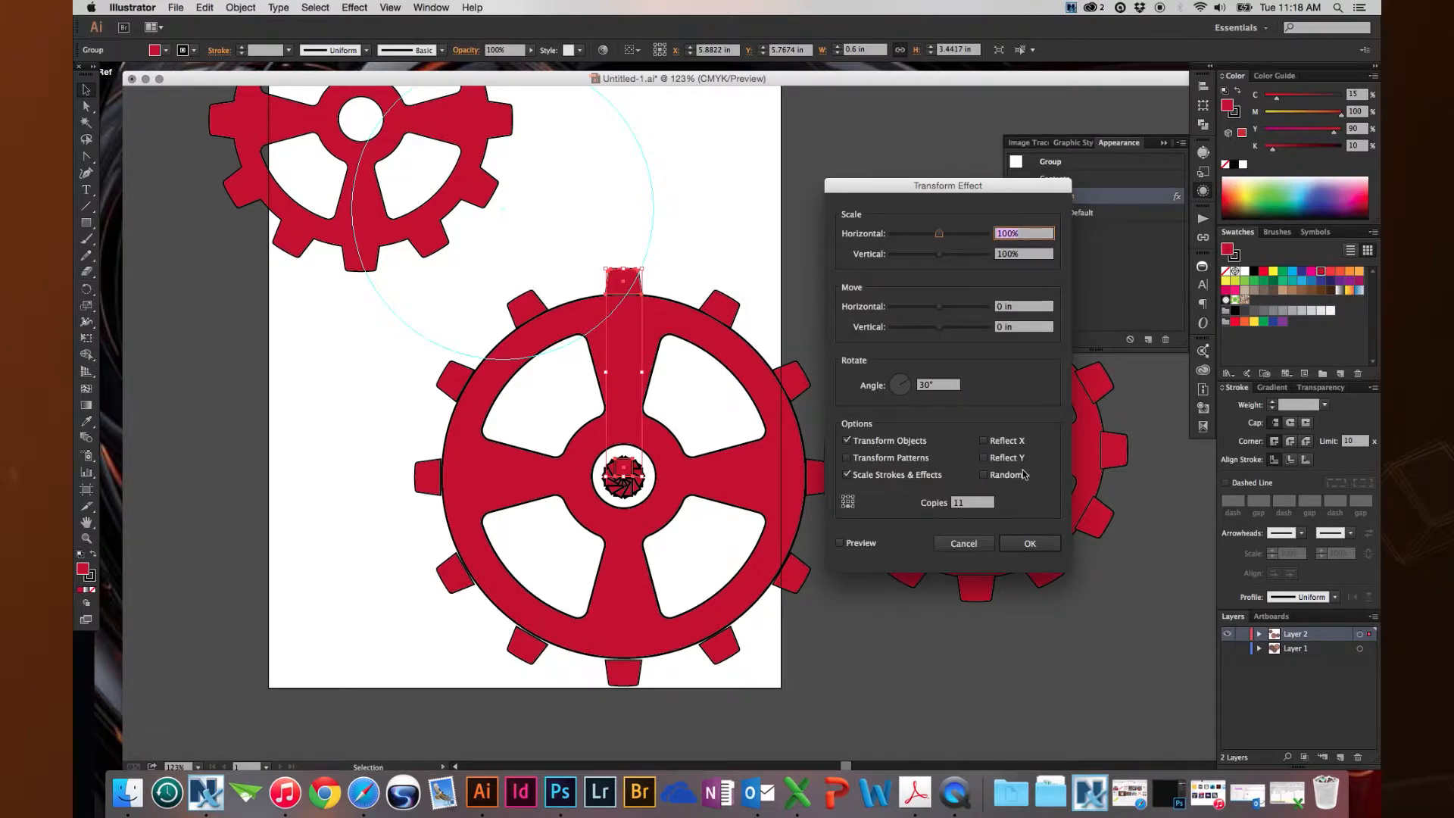
double_click(970, 503)
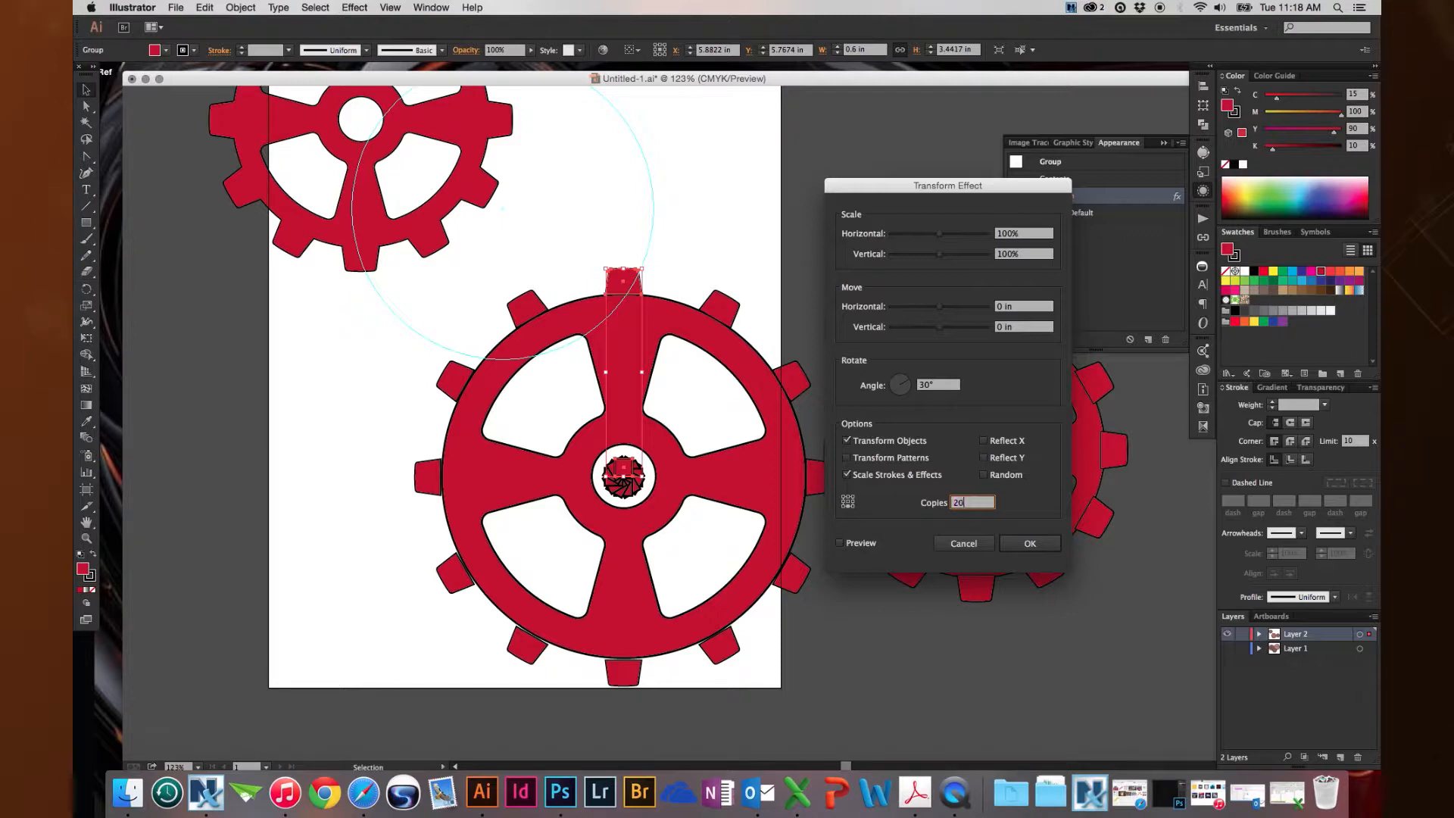
key("Tab")
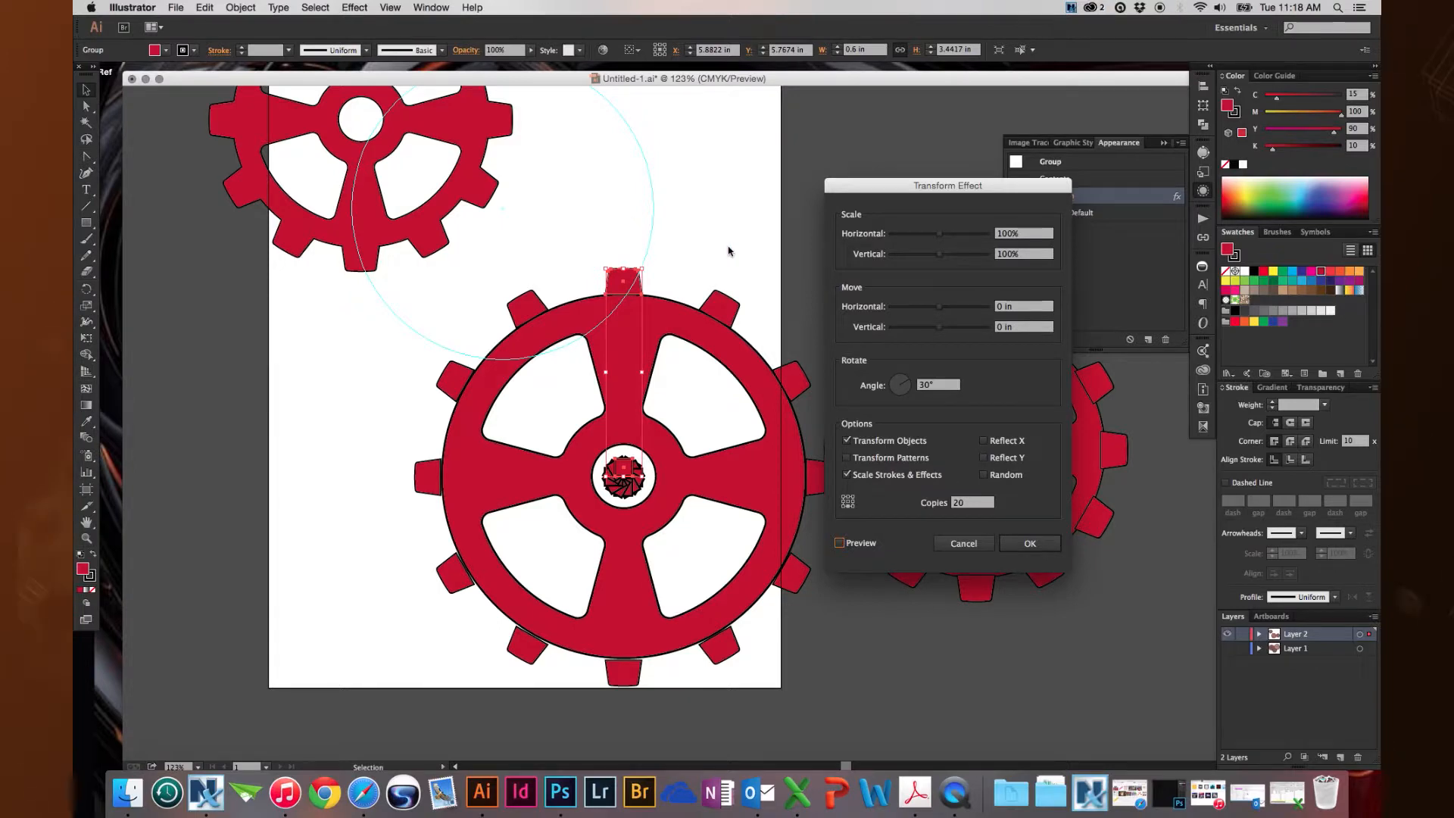
- Try rotation angles of 10° and 30° for the tooth copies with the preview turned on
double_click(935, 385)
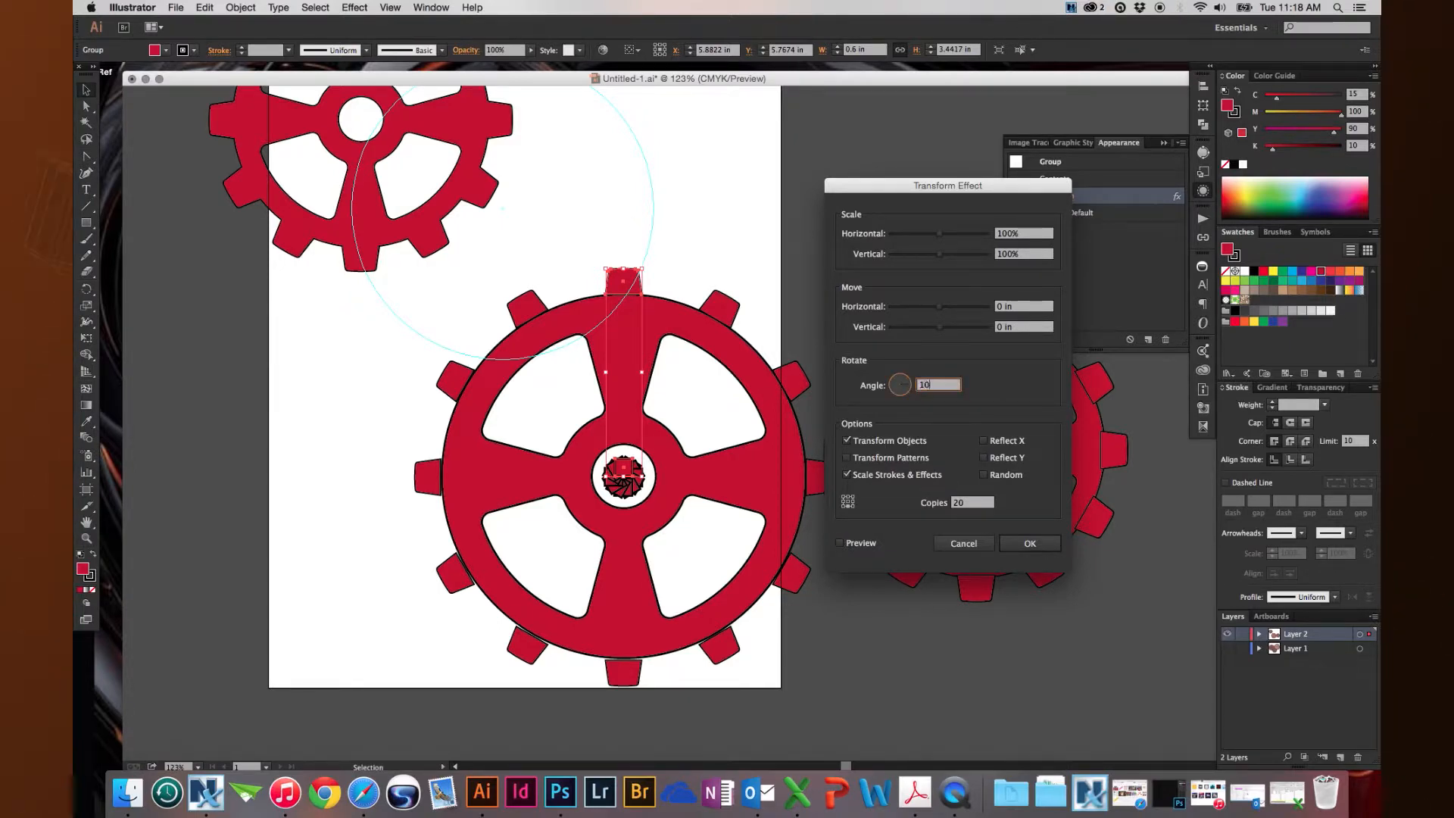
type("10")
key("Tab")
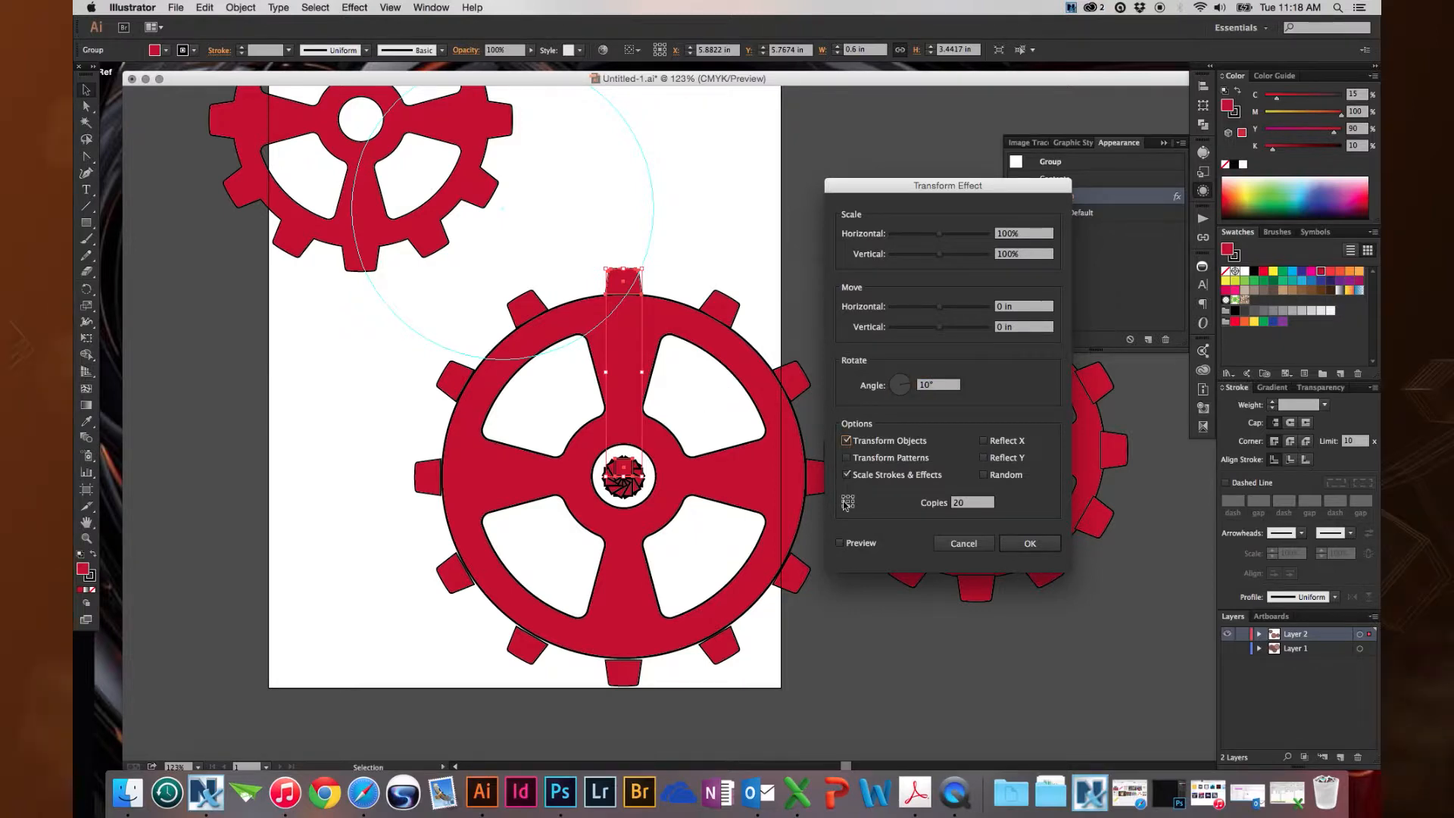
double_click(928, 385)
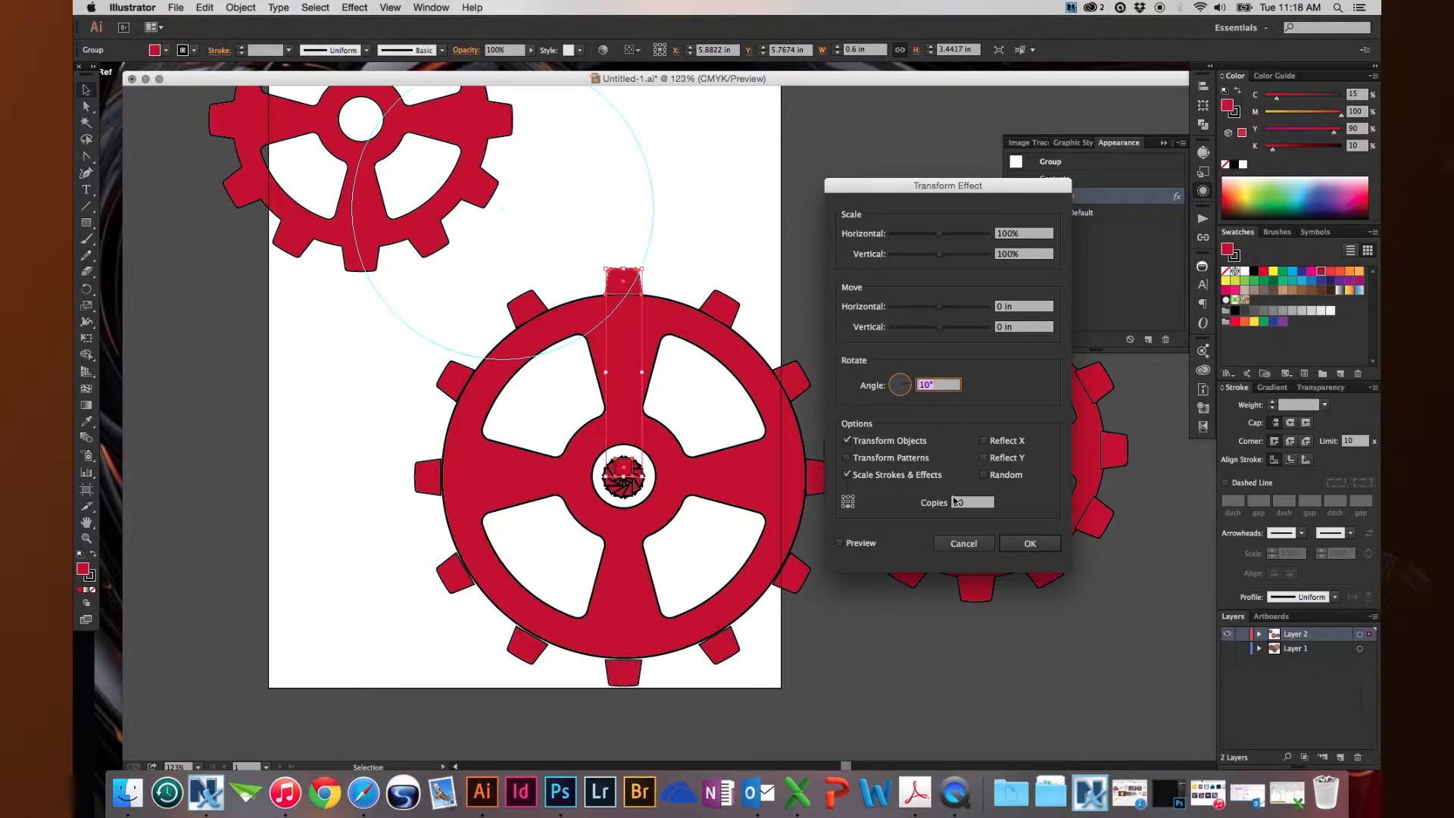
left_click(856, 543)
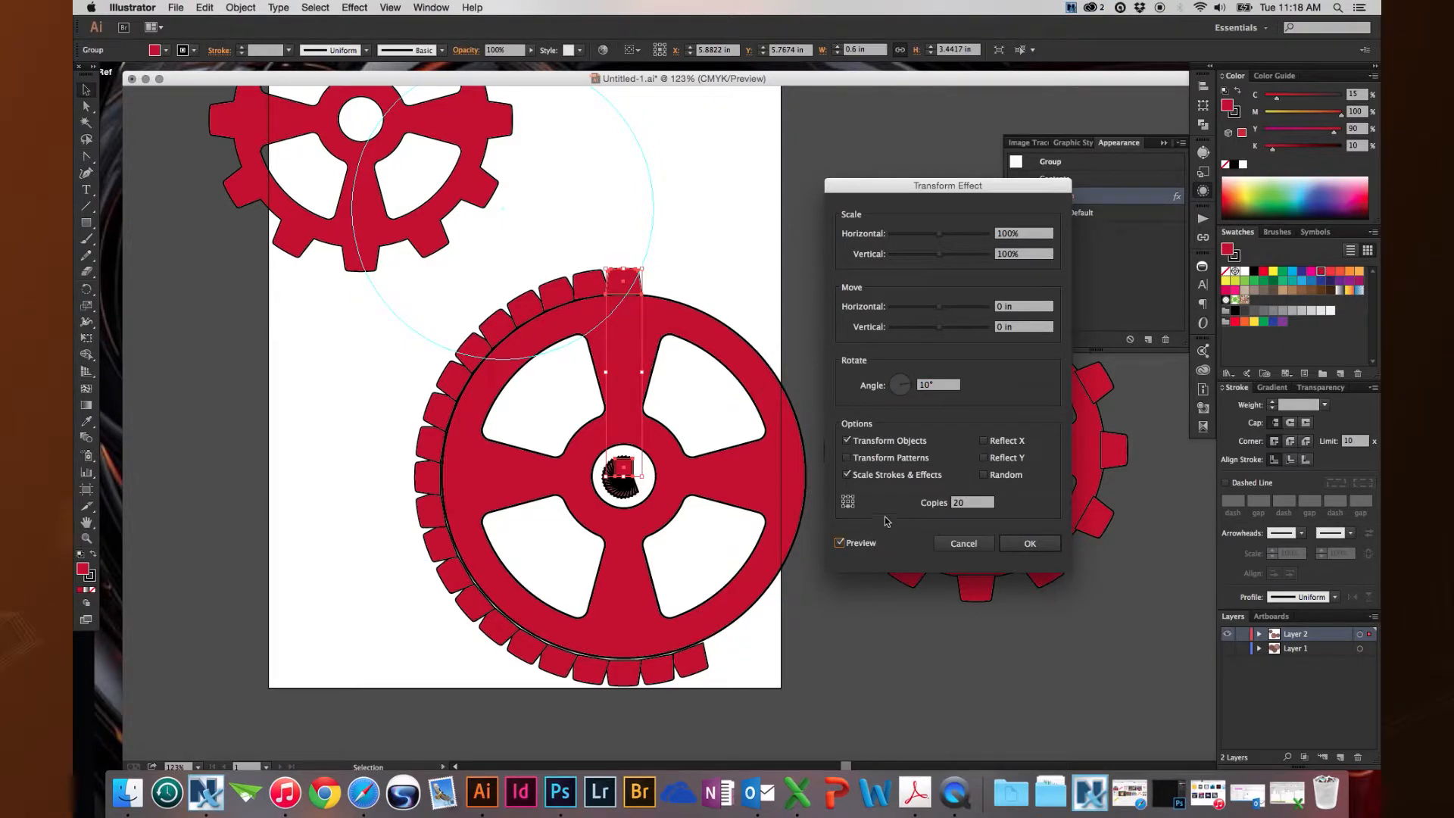
left_click(930, 385)
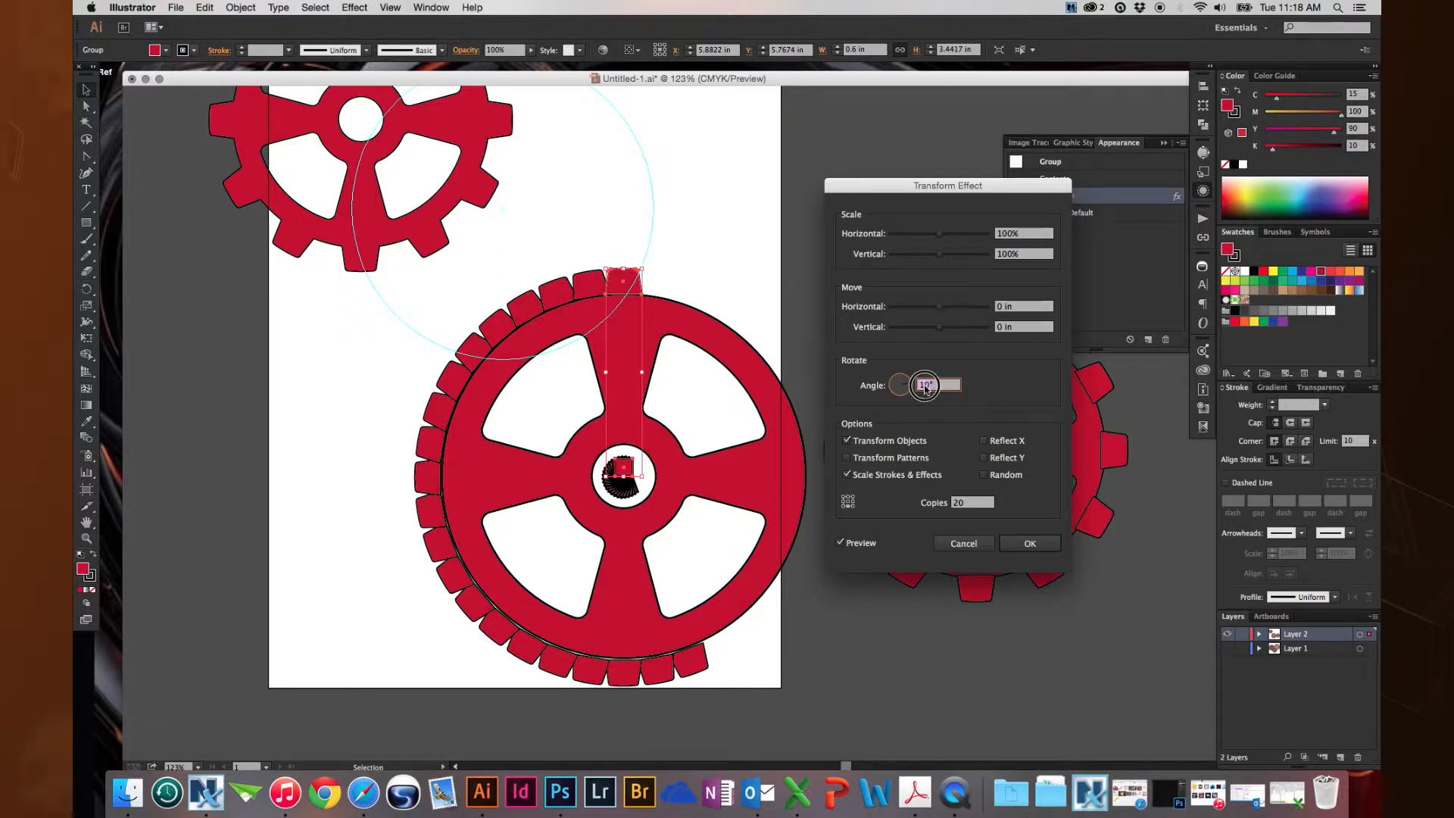
type("30")
key("Tab")
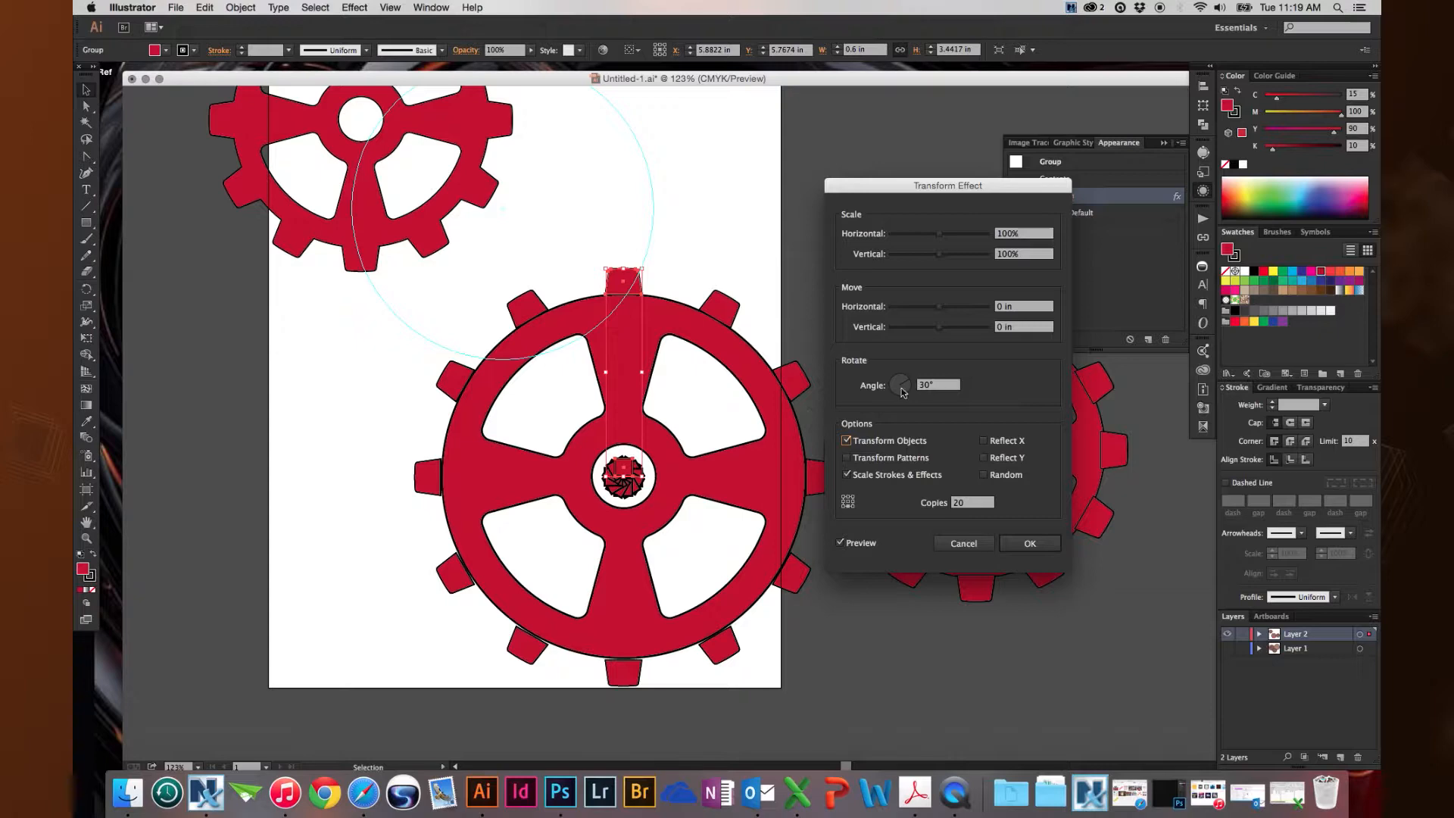
- Set the Transform effect's rotation angle to 20° and apply it to the tooth group
left_click(923, 388)
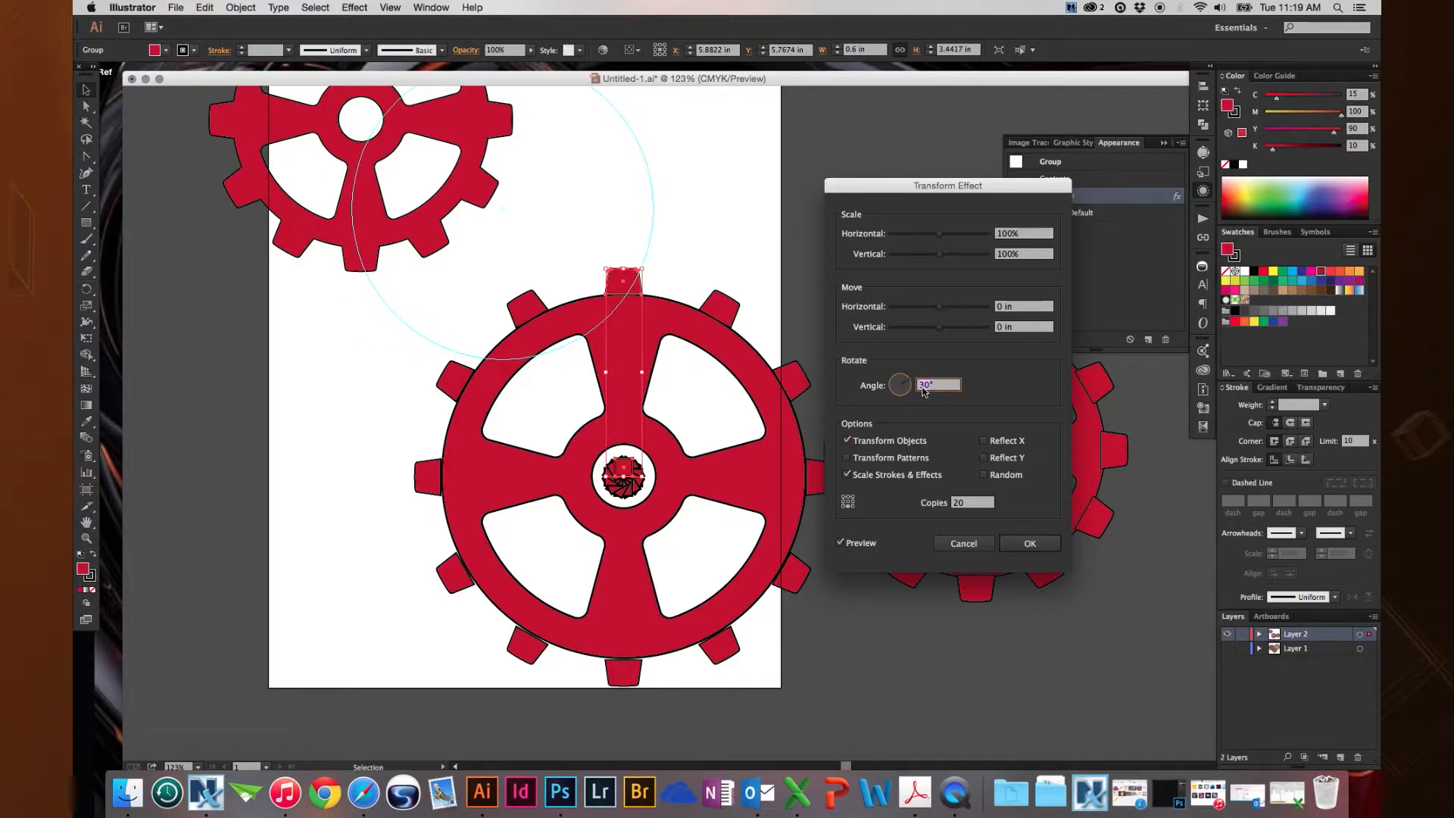
type("20")
key("Tab")
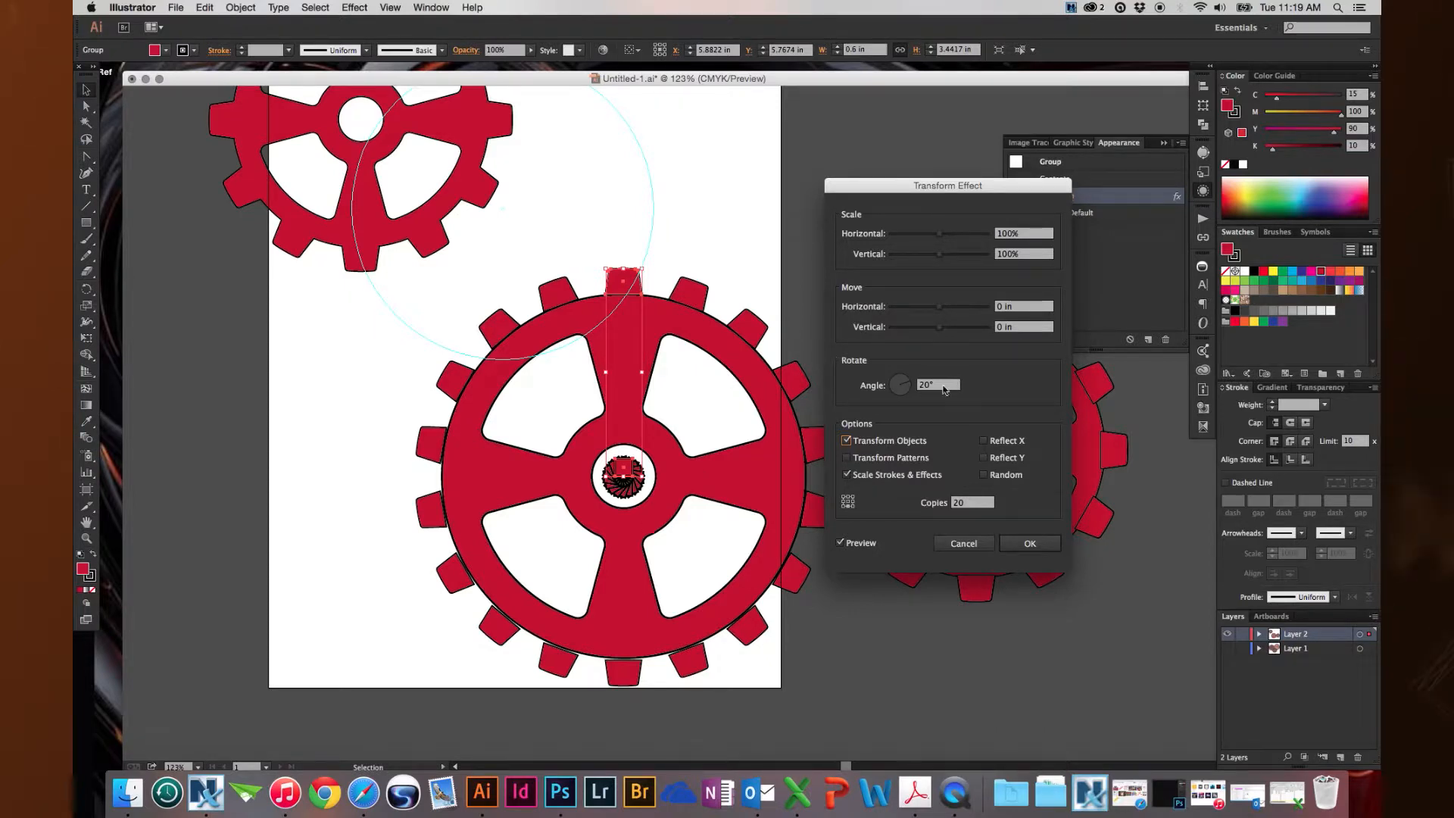
left_click(1028, 543)
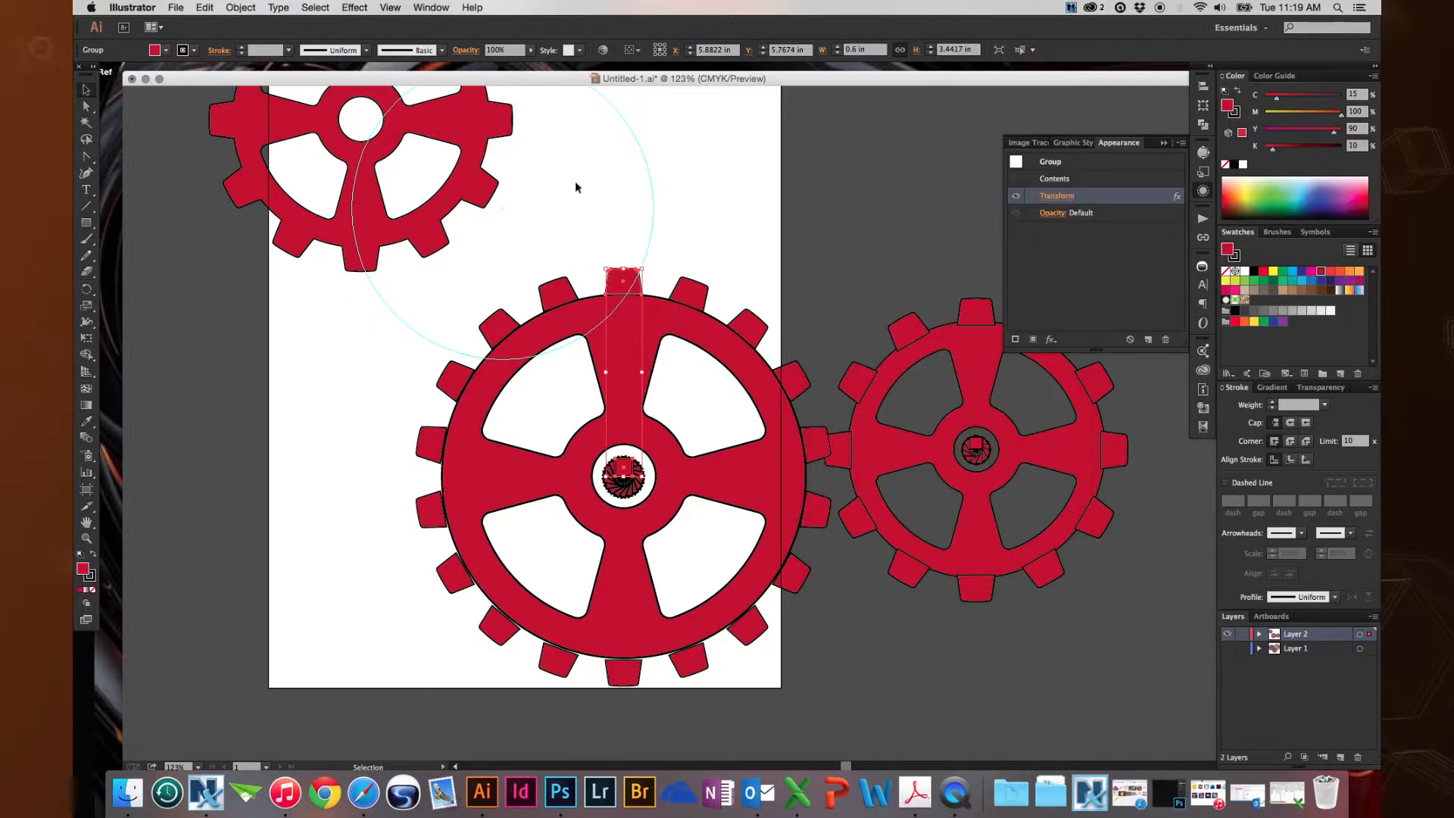
- Extend the top tooth's two bottom anchor points down into the wheel, making the tooth about 0.49 in high, and exit the group
left_click_drag(552, 247, 587, 243)
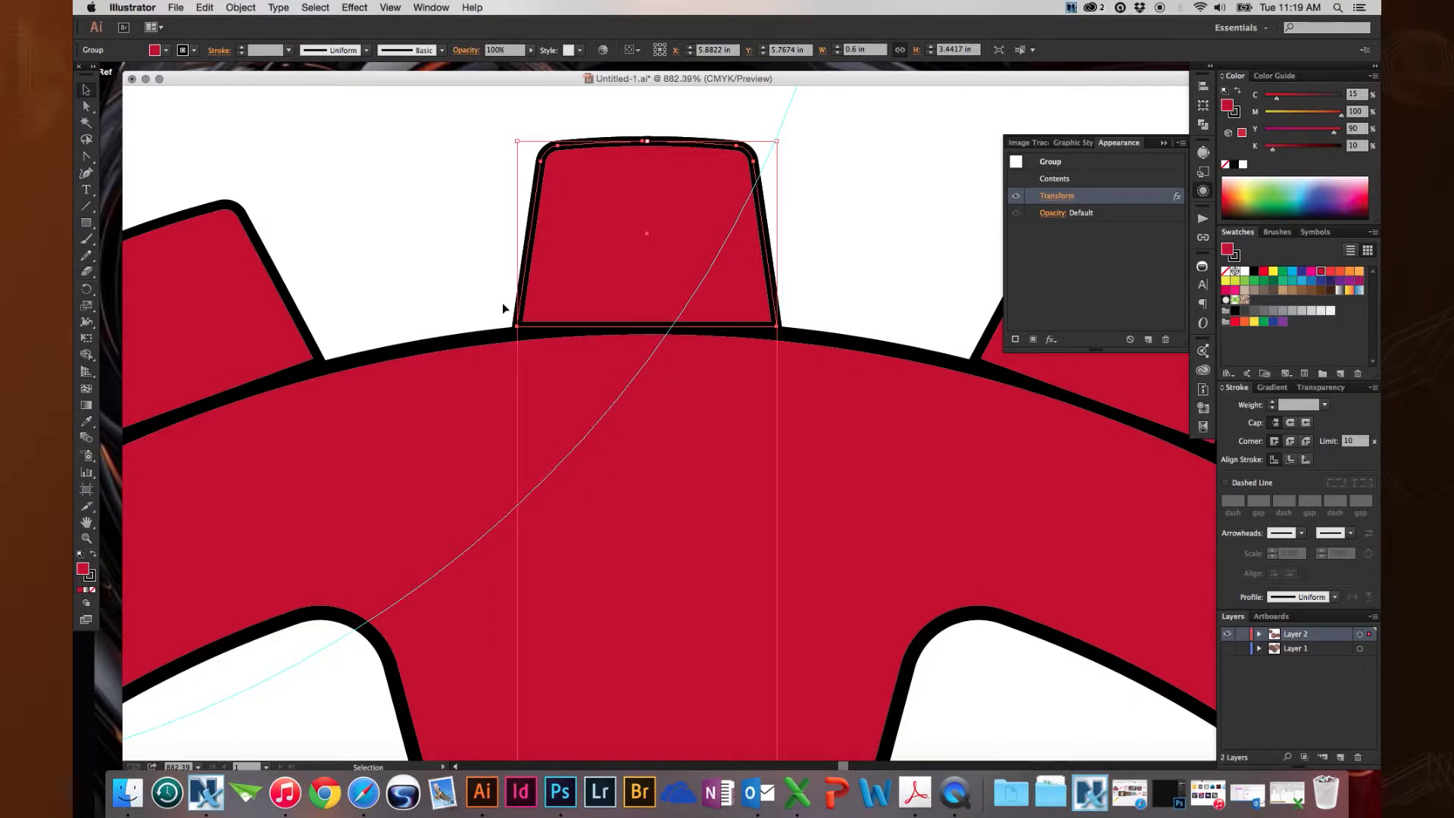
double_click(557, 286)
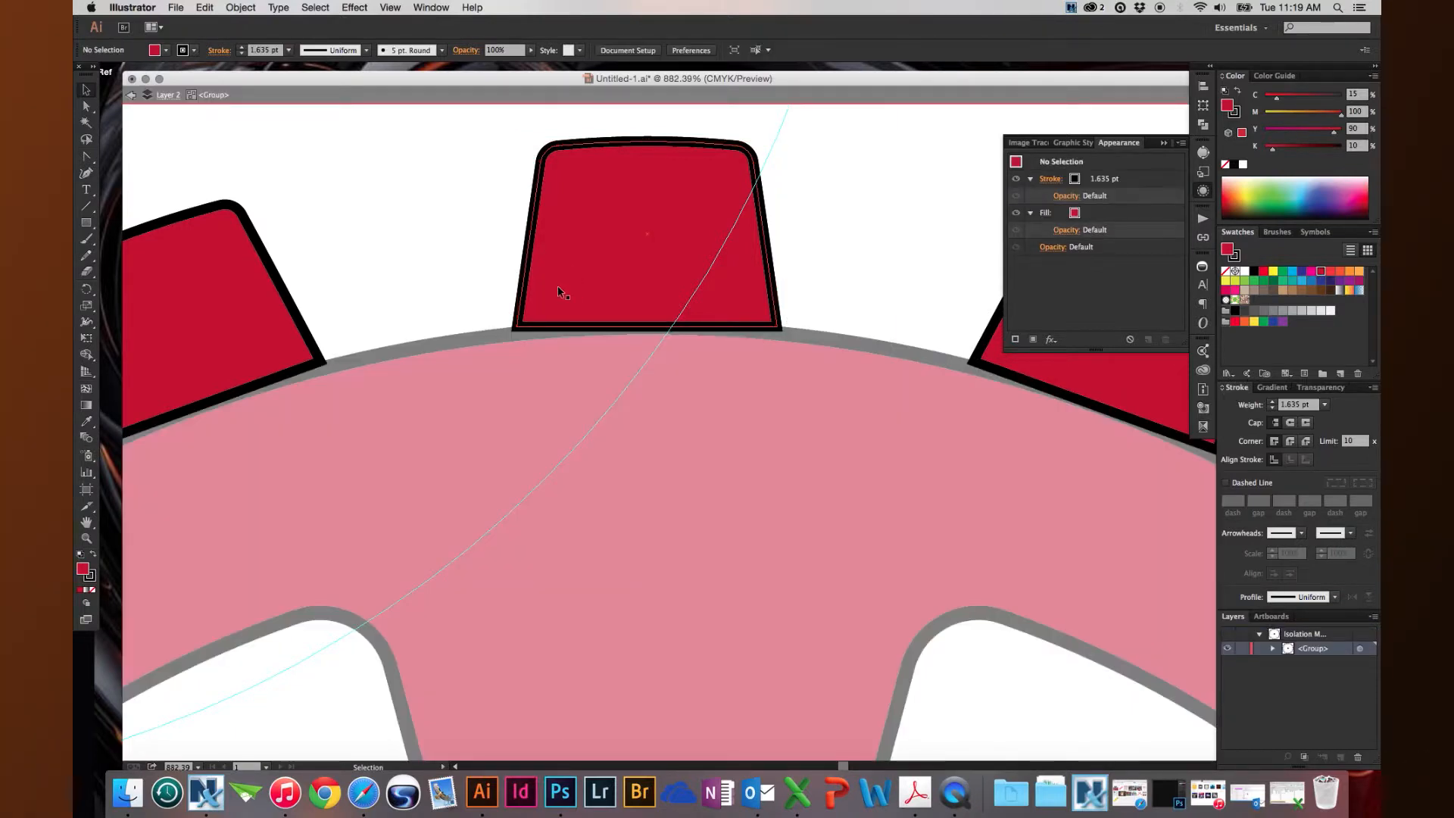
key("a")
left_click_drag(414, 280, 815, 386)
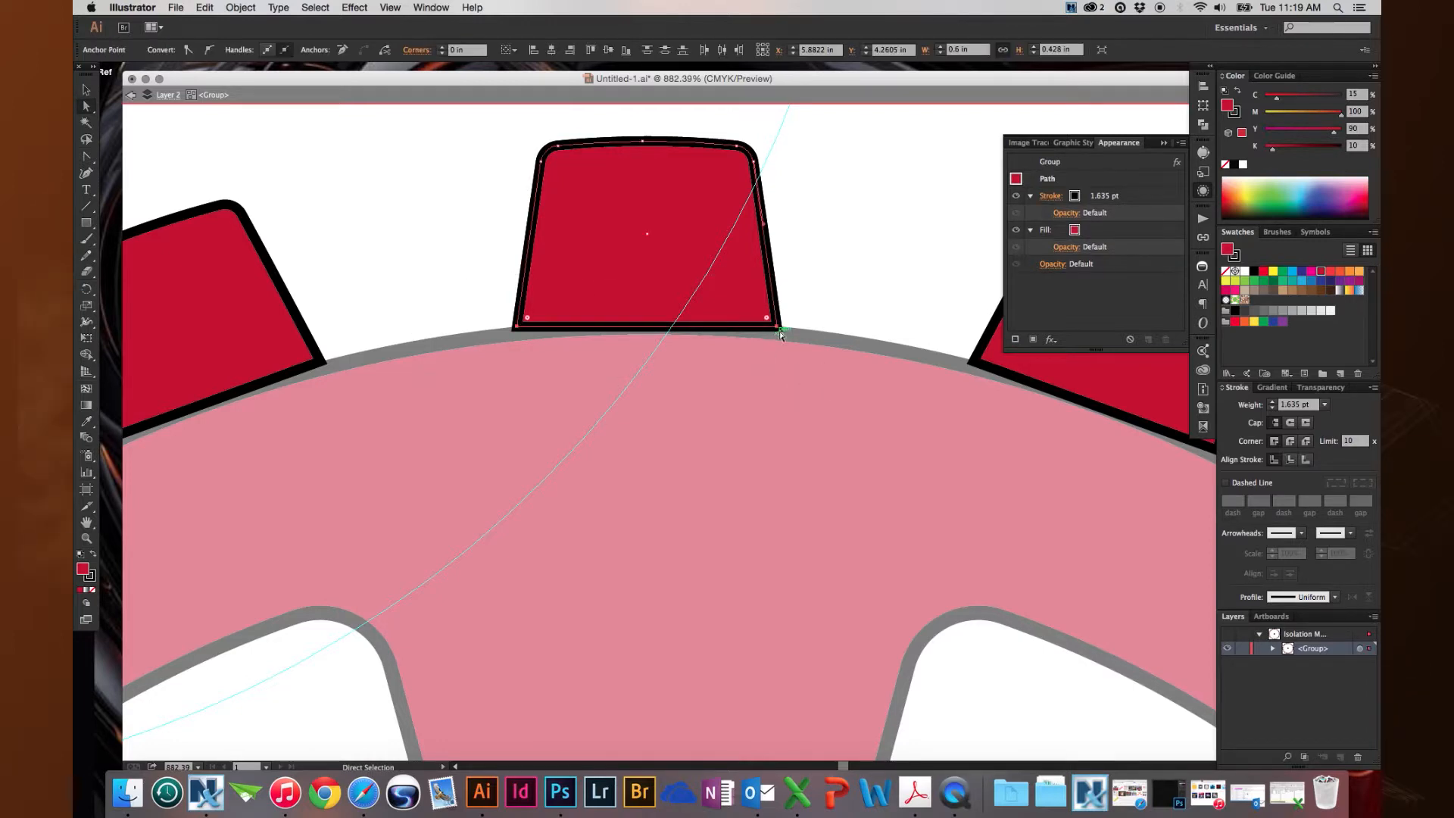
left_click_drag(780, 331, 780, 356)
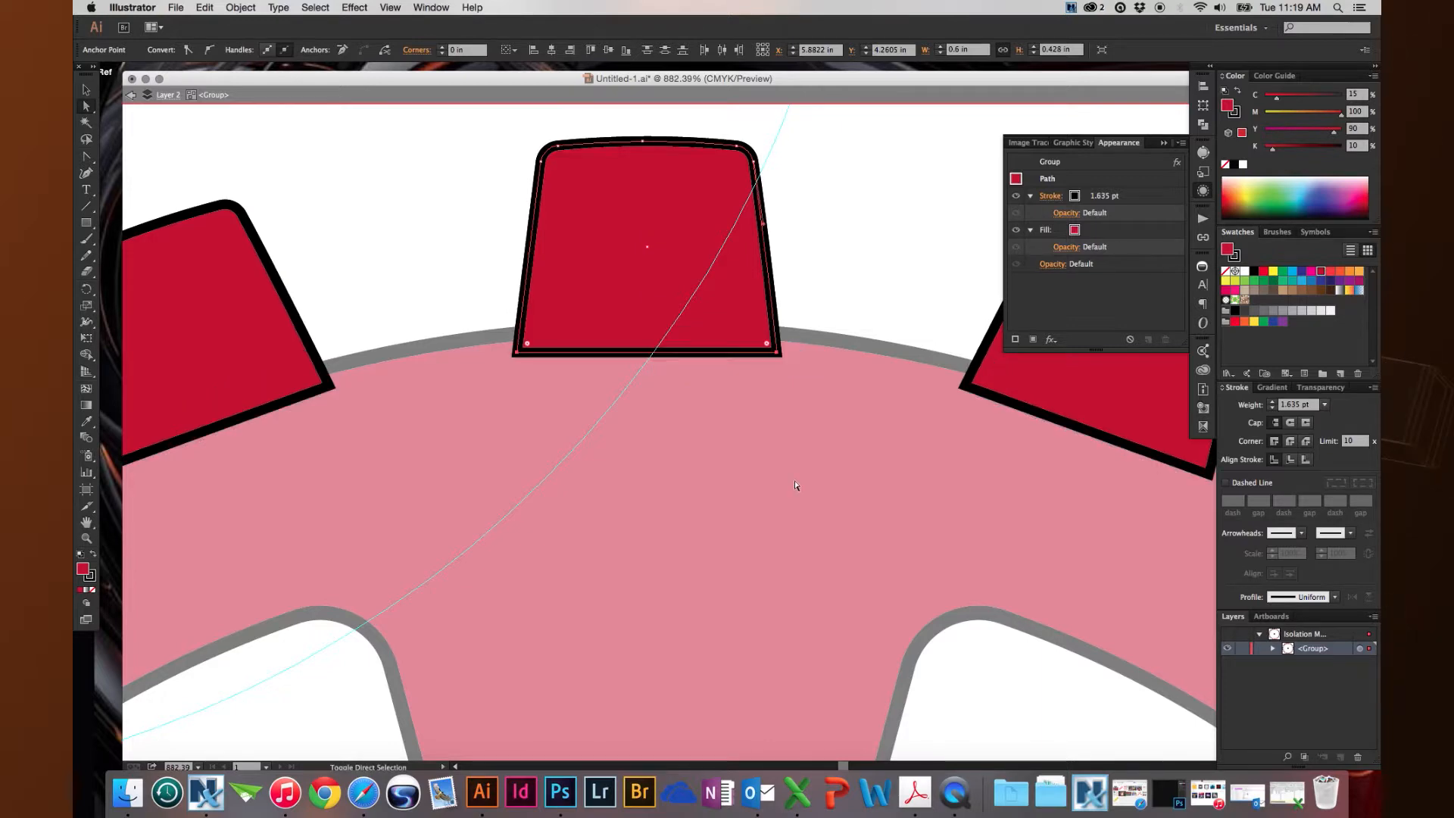
key("super+minus")
key("super+minus")
key("super+minus")
key("super+minus")
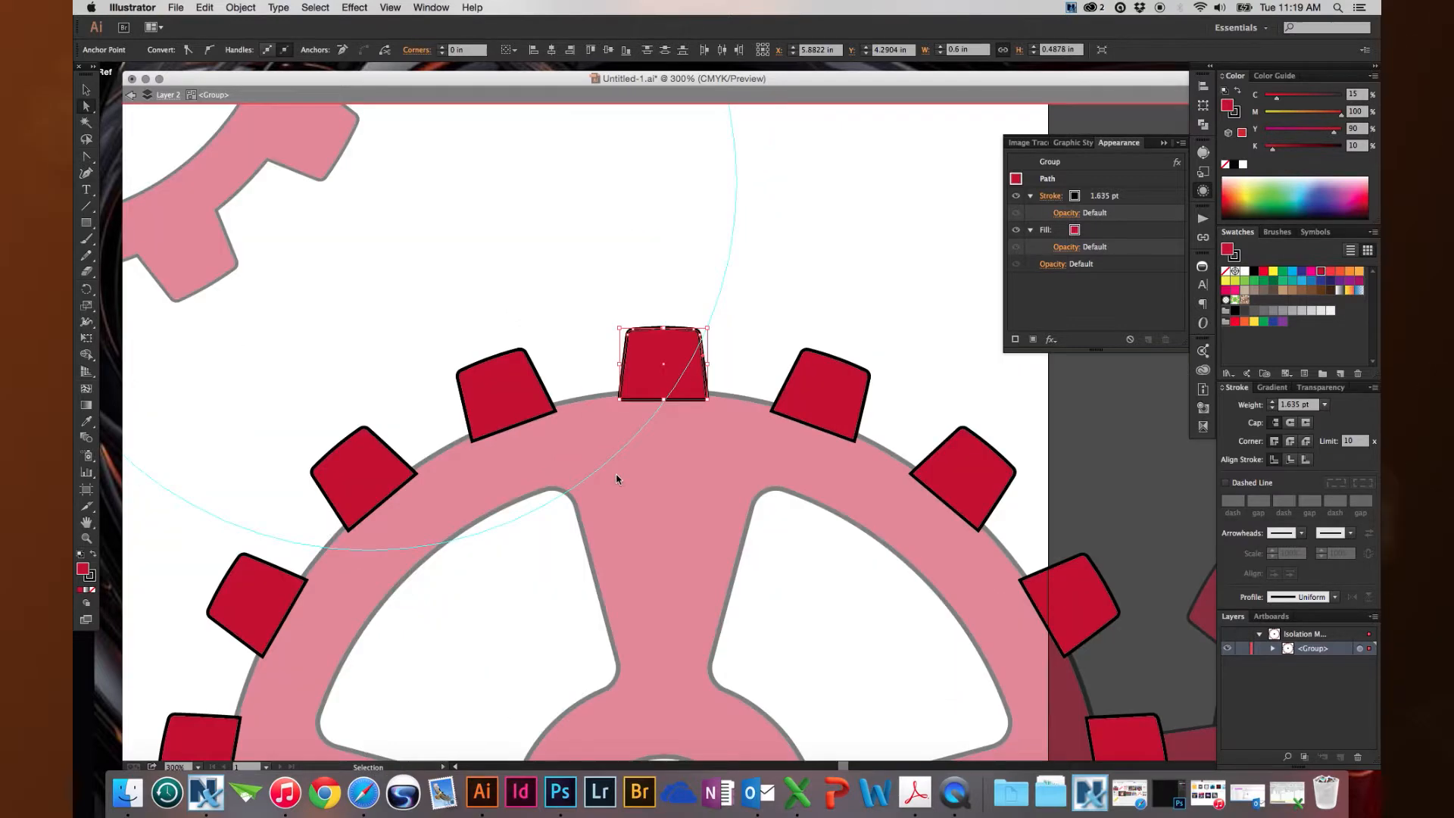
double_click(478, 249)
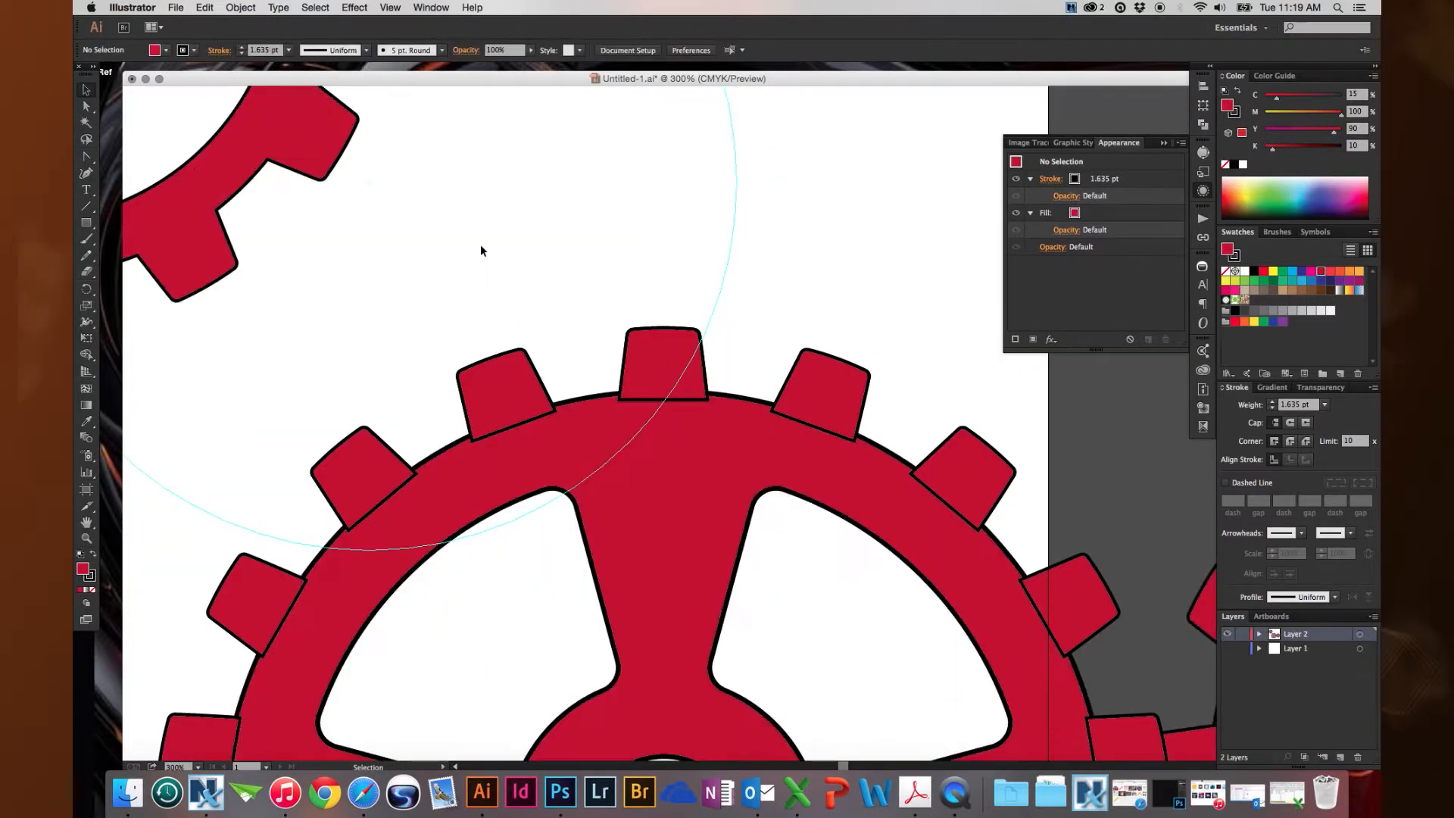
- Try to unite the enlarged wheel and its tooth group into one shape without expanding the tooth copies
key("super+minus")
key("super+minus")
key("super+minus")
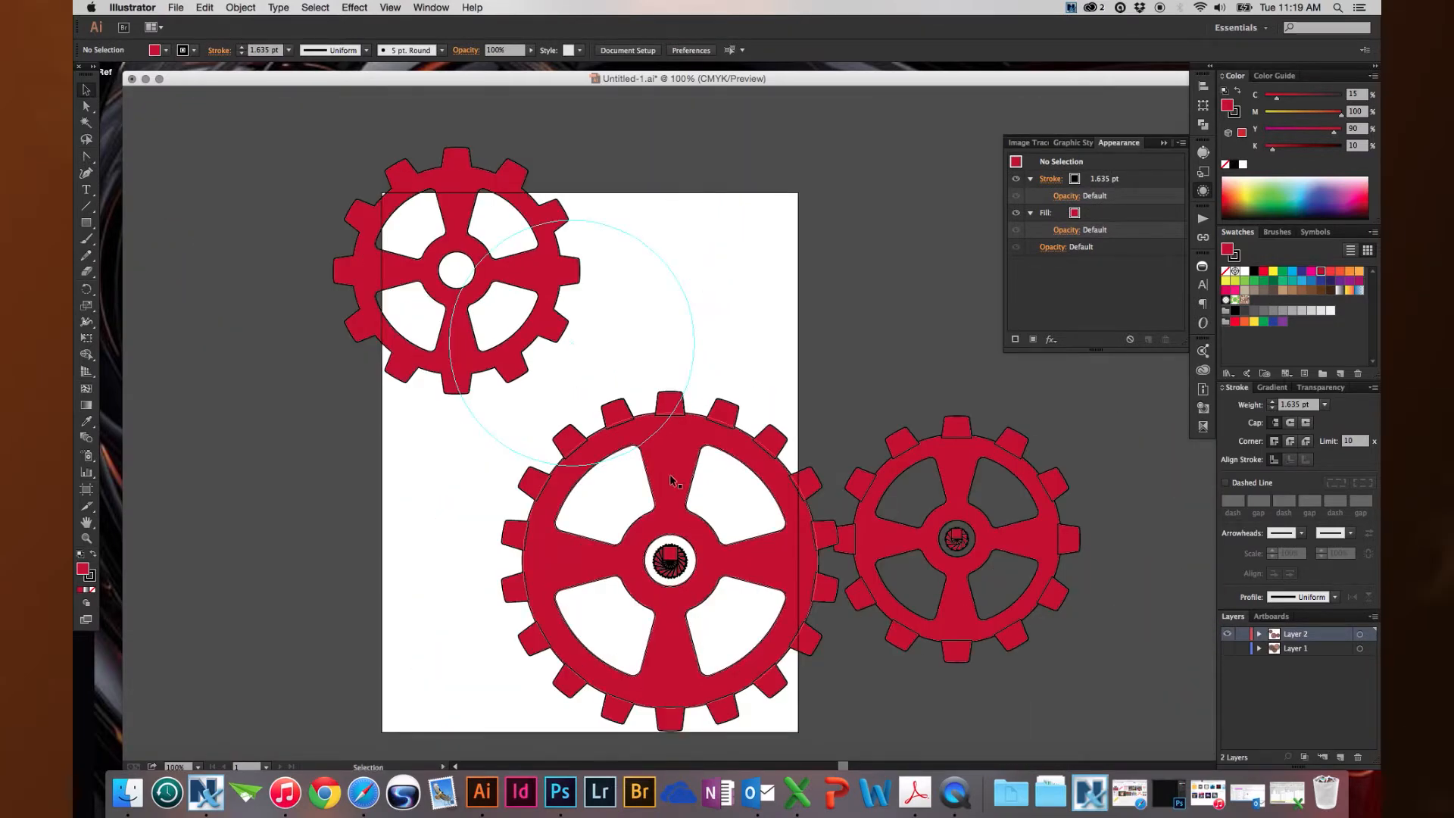
left_click(670, 475)
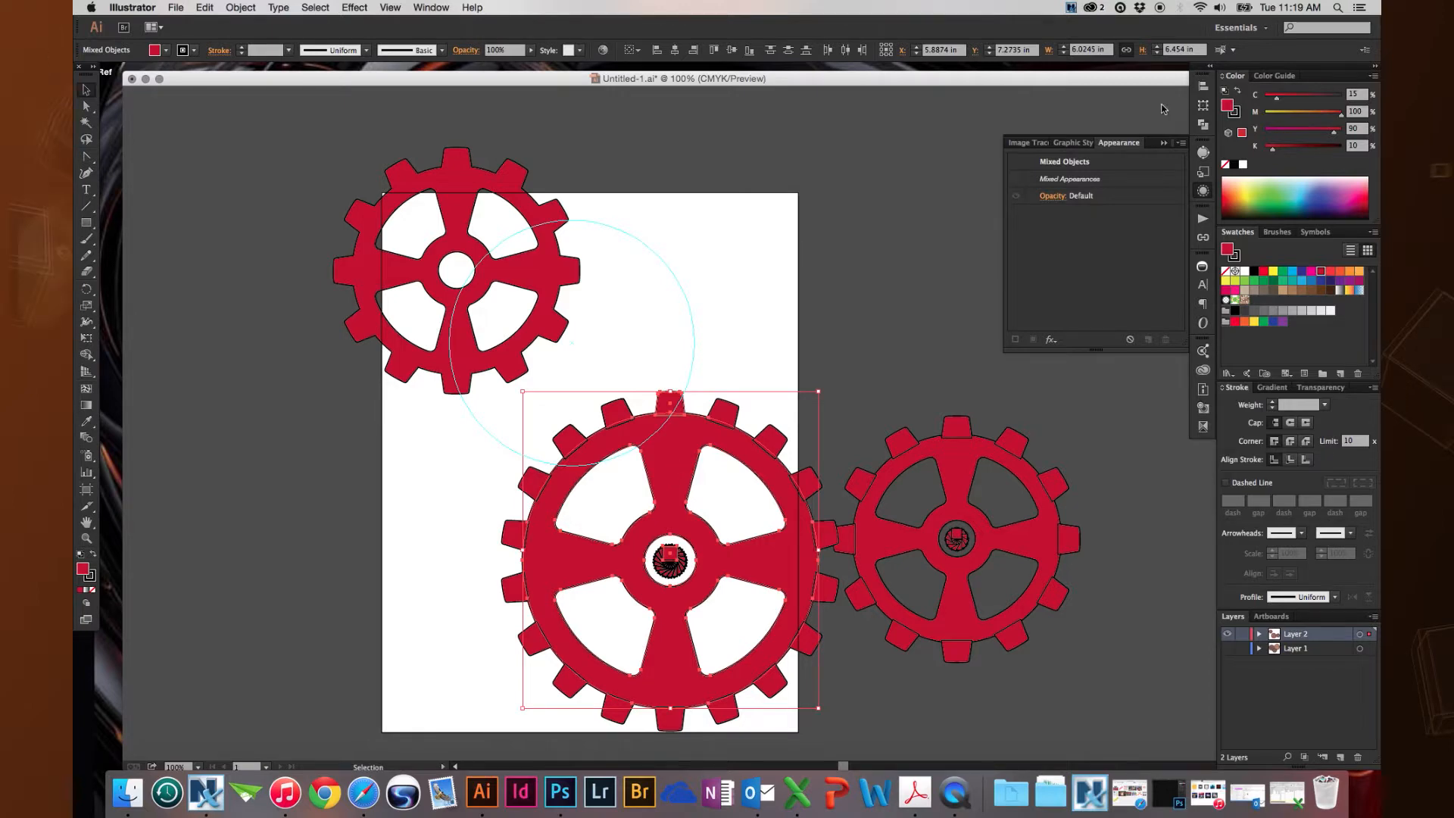
left_click(1202, 124)
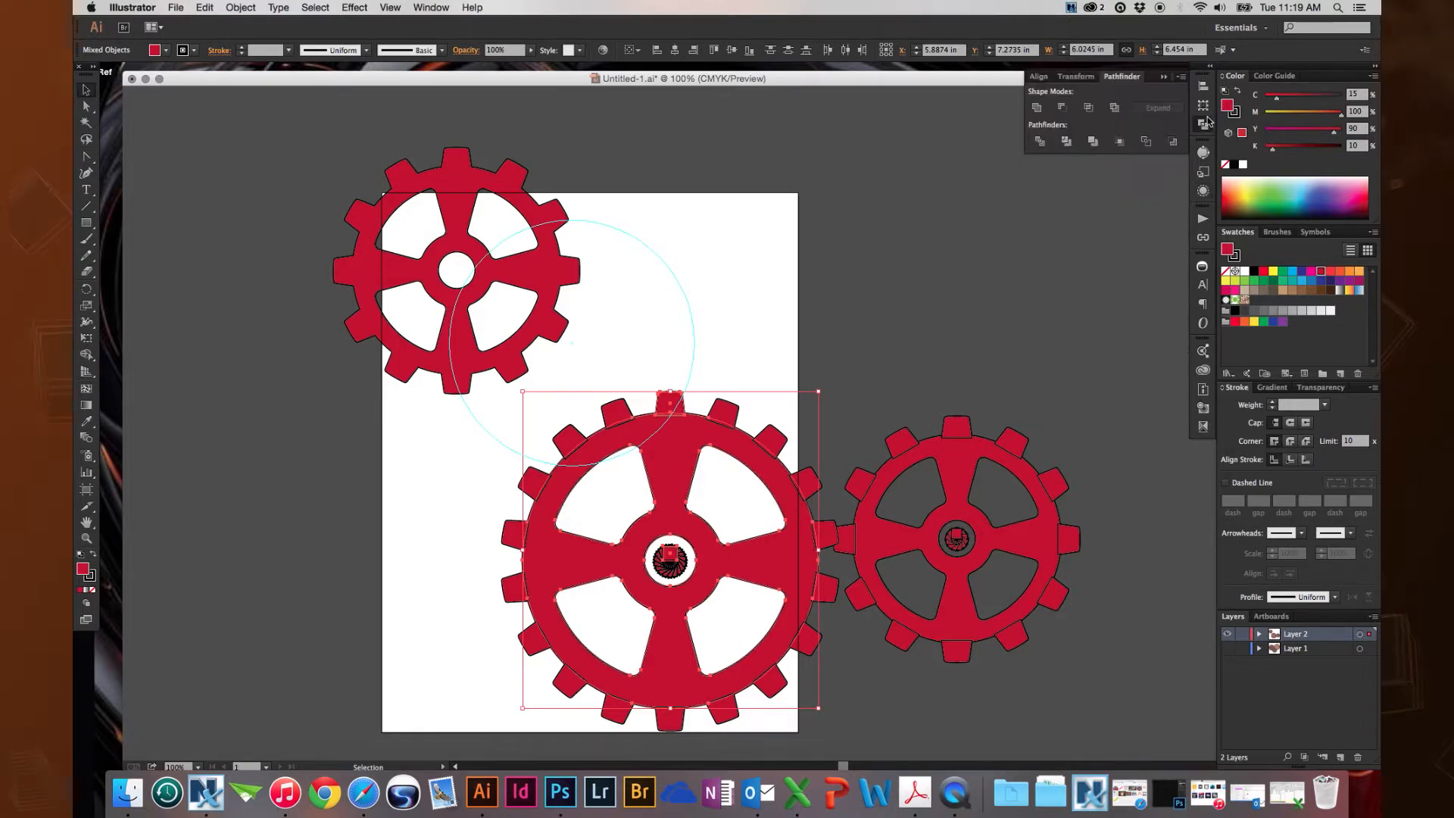
left_click(1036, 108)
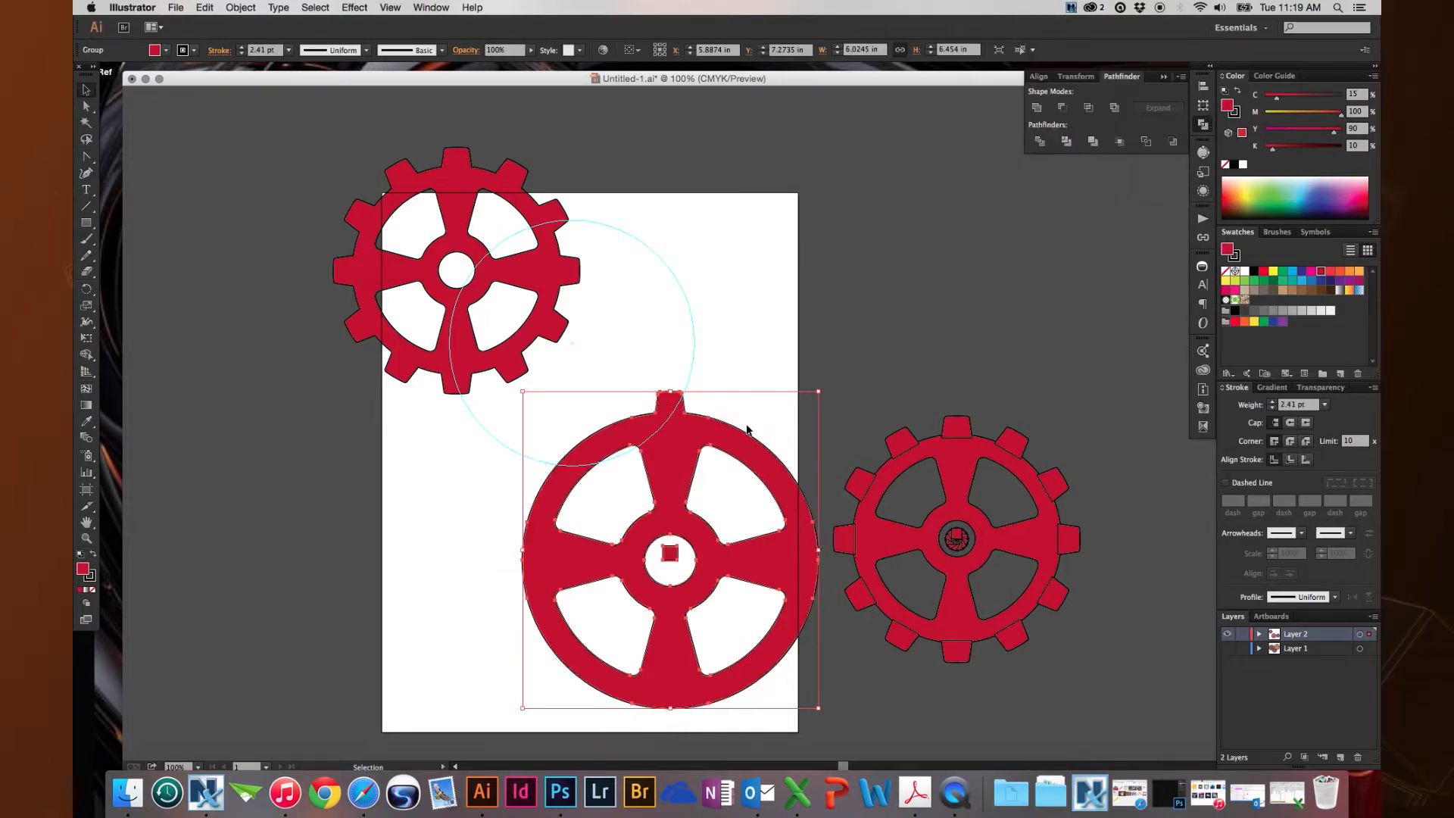
key("super+z")
- Expand the large gear's tooth copies and unite them with the wheel, and move the gear up to mesh with the upper gear's teeth
left_click_drag(242, 7, 269, 155)
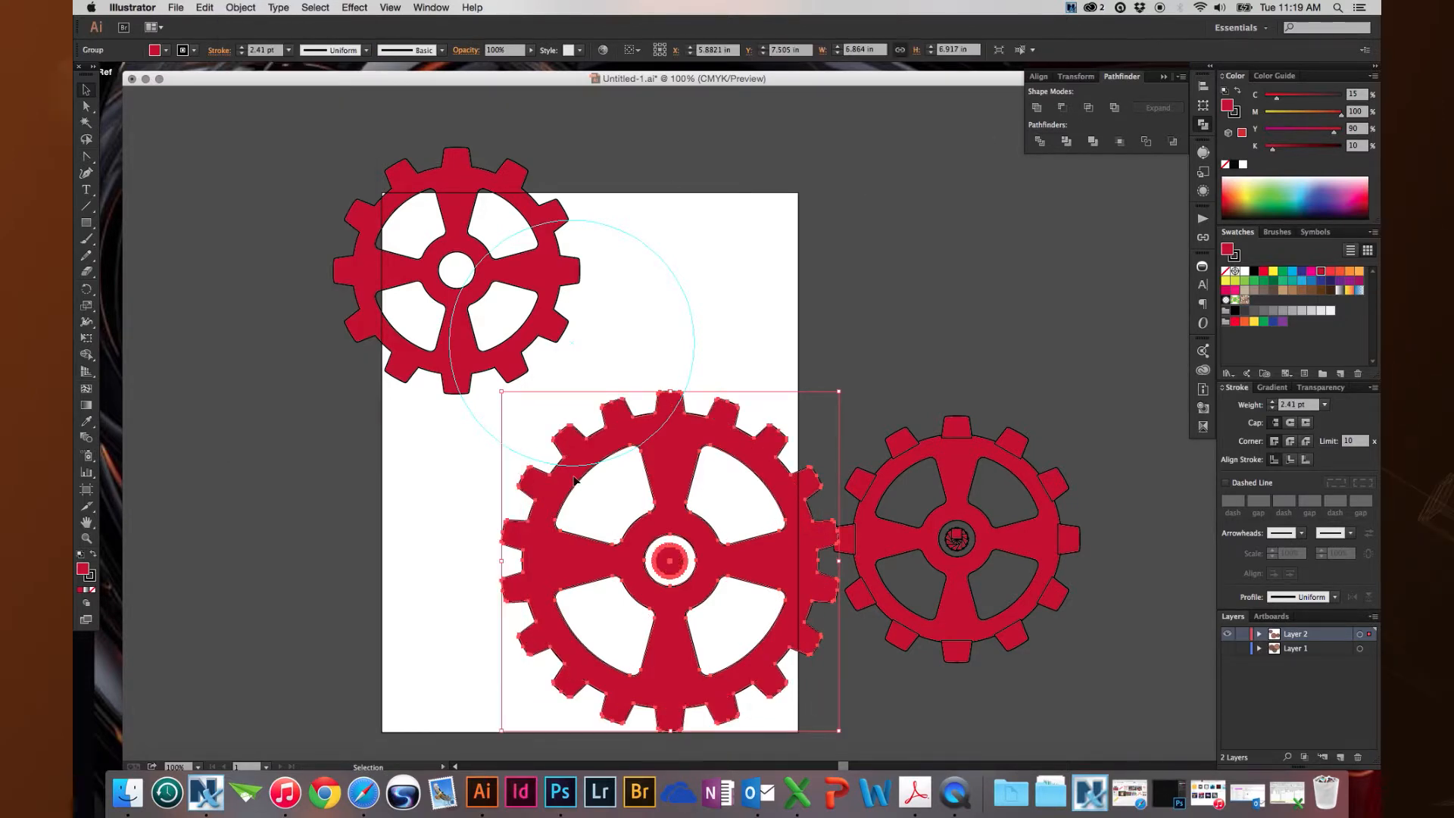
left_click_drag(632, 561, 601, 480)
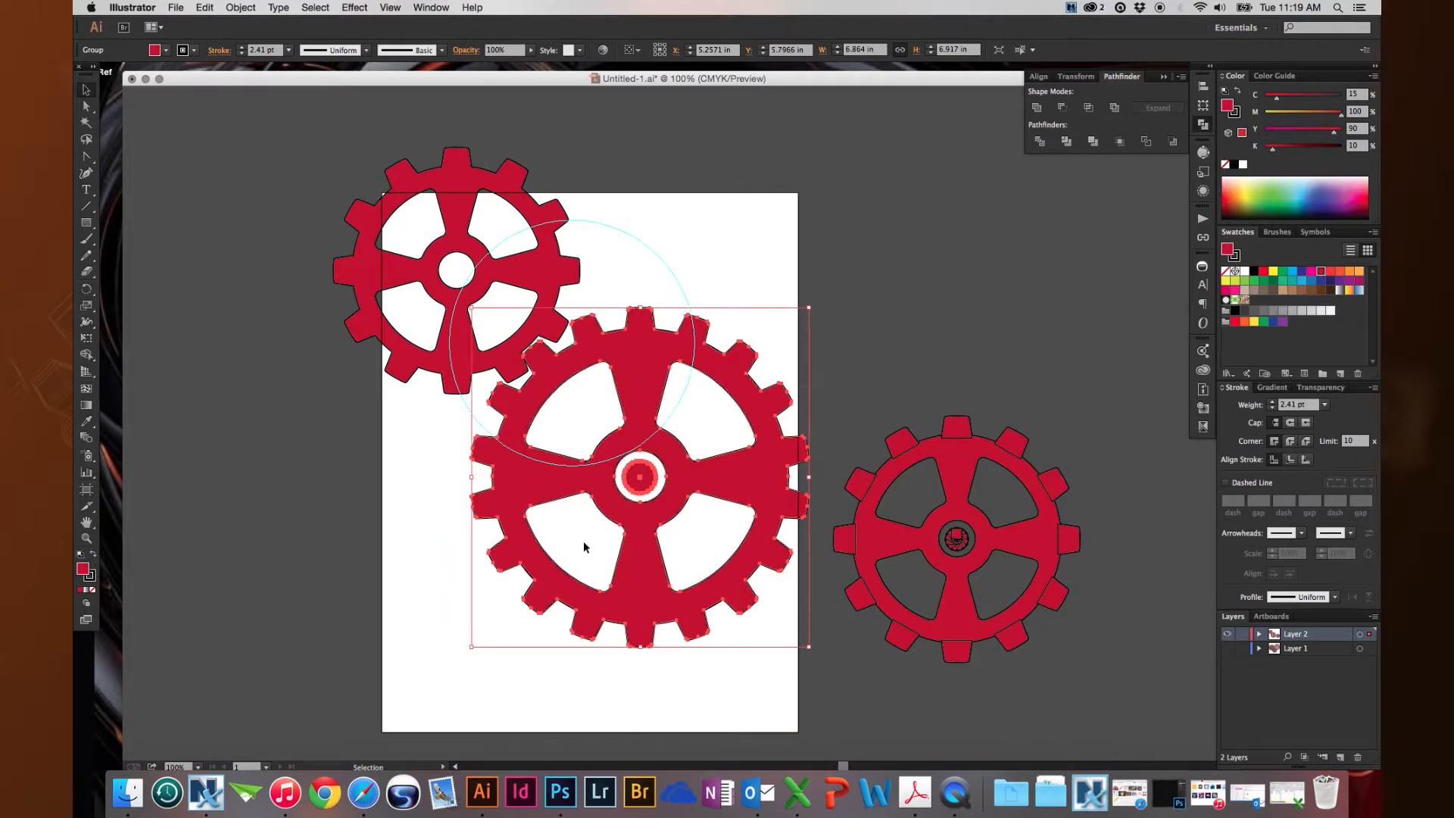
key("Right")
key("Right")
key("Up")
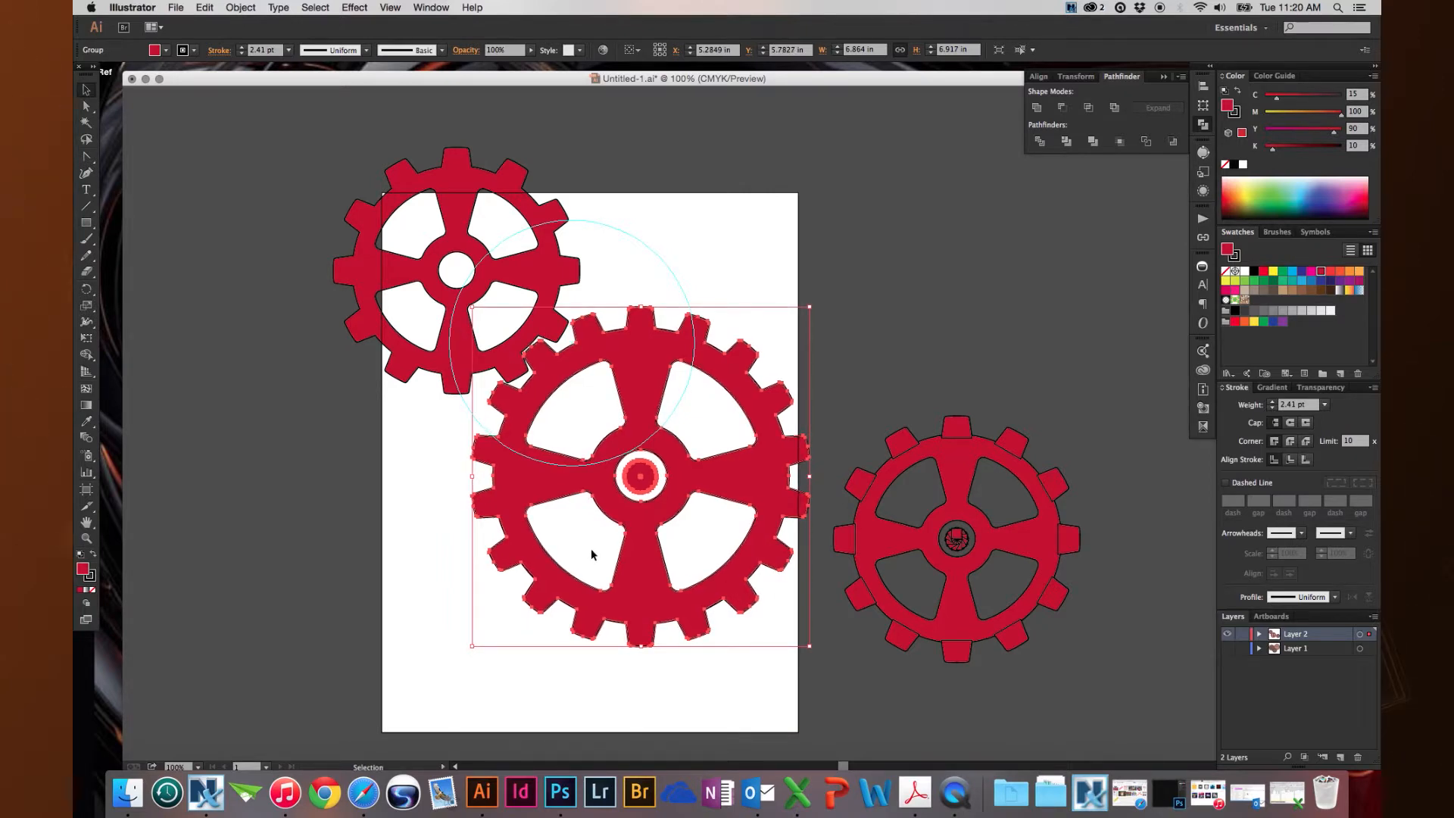
- Delete the leftover jagged shapes inside the large gear's centre hole
key("a")
key("super+space")
left_click_drag(582, 417, 695, 531)
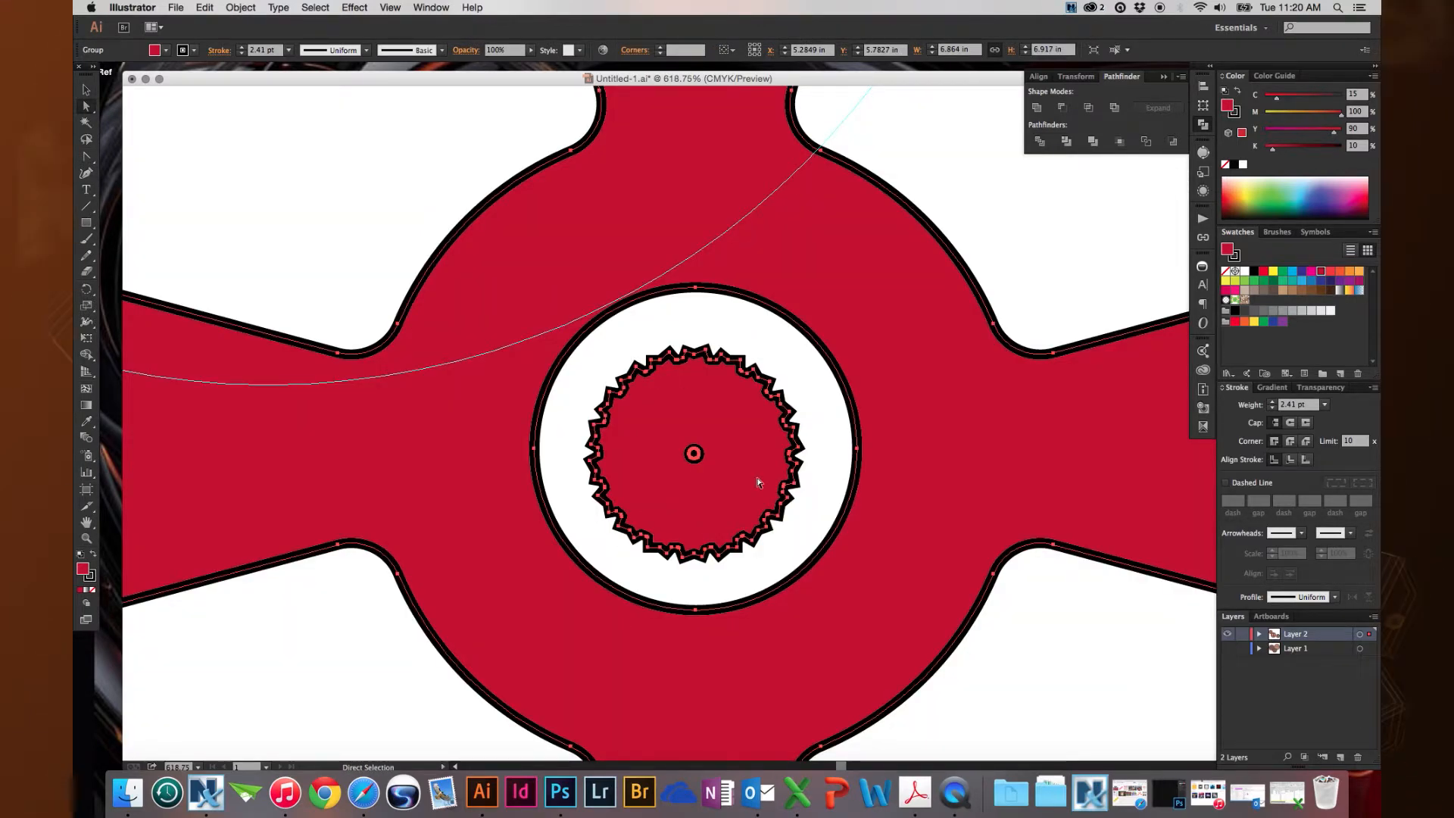
left_click_drag(642, 326, 737, 454)
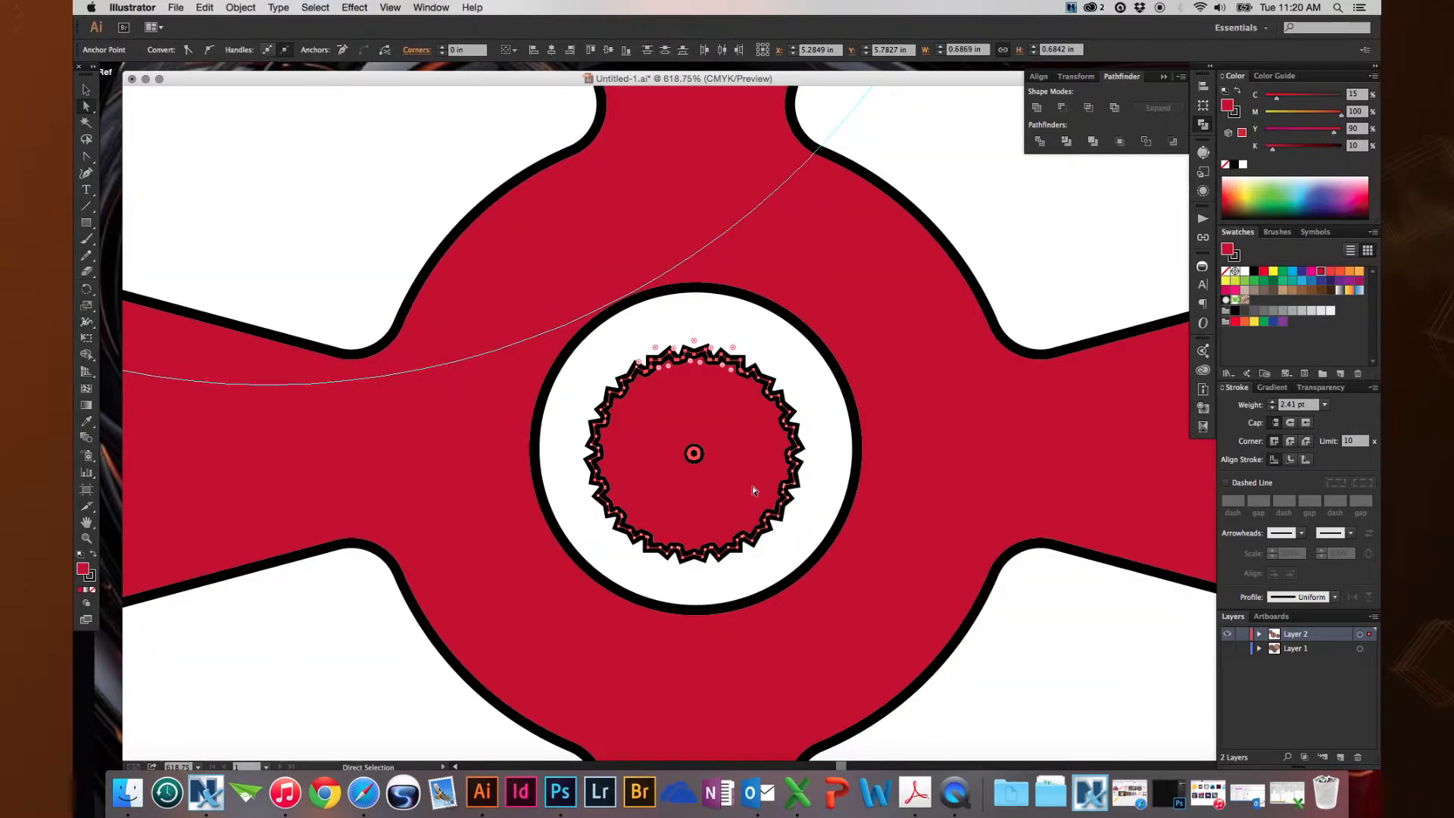
key("Delete")
key("Delete")
key("super+0")
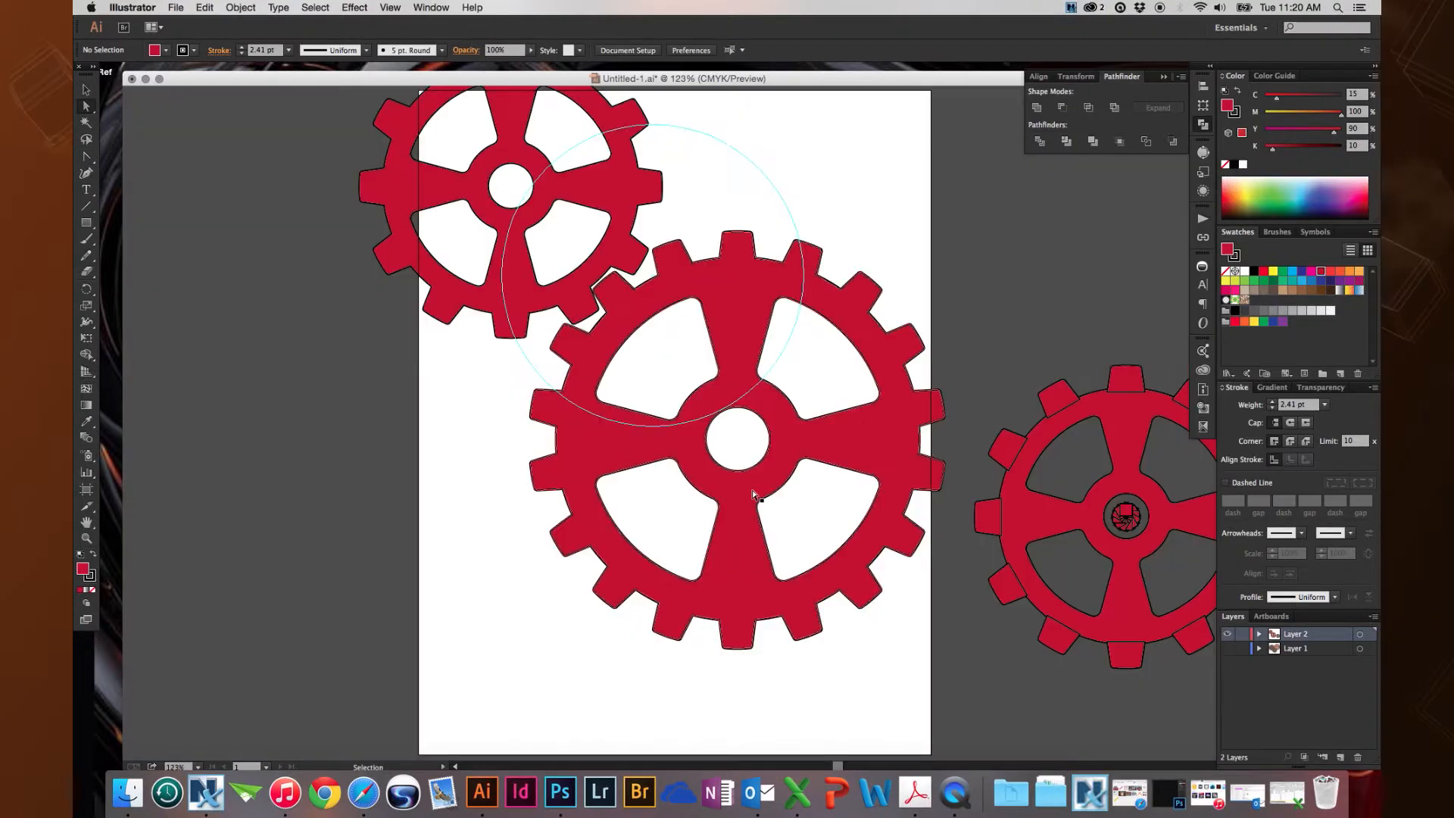
- Start the 3D Extrude & Bevel effect on the large united gear with the preview turned on
left_click(86, 90)
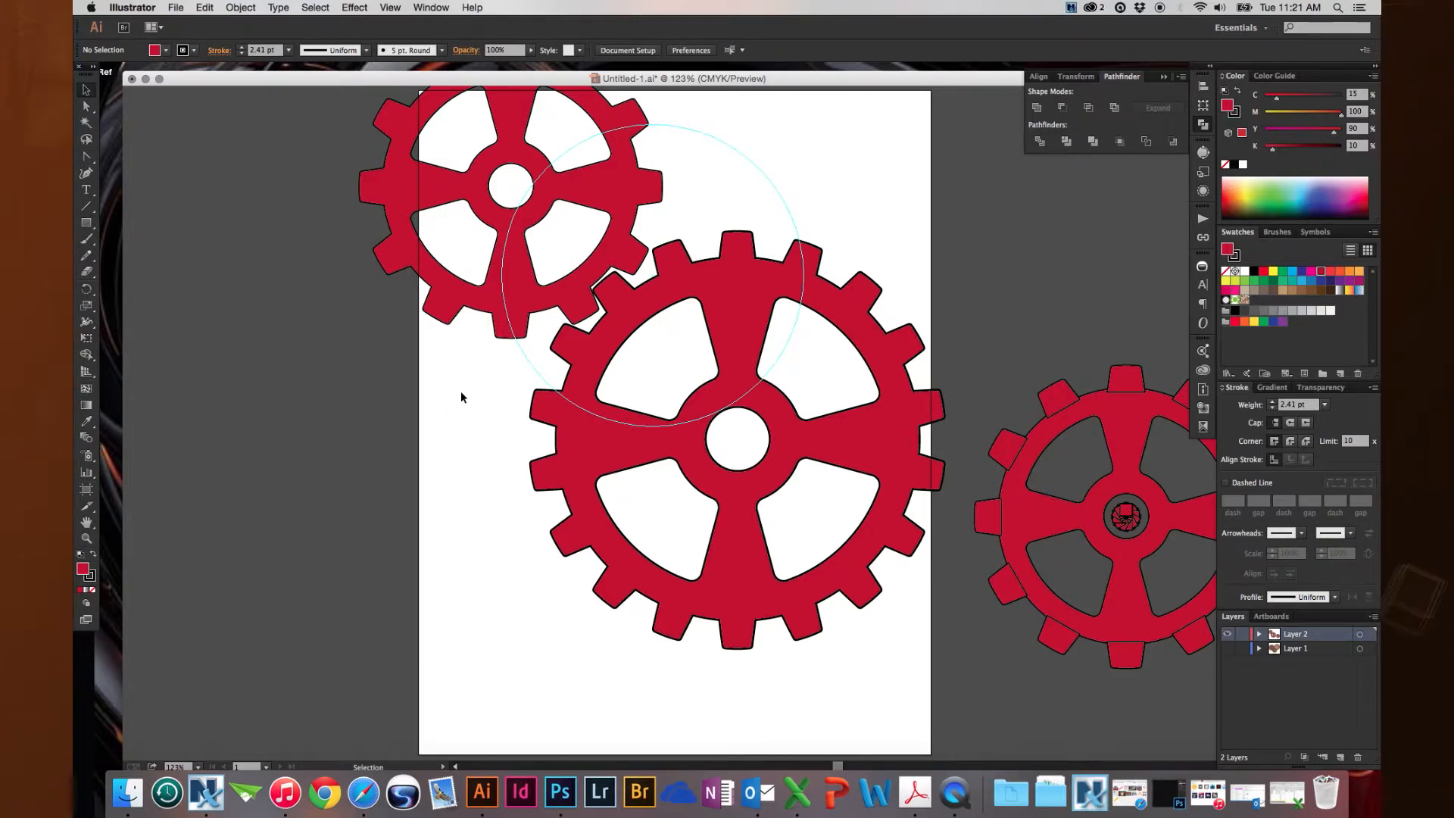
left_click_drag(751, 186, 791, 279)
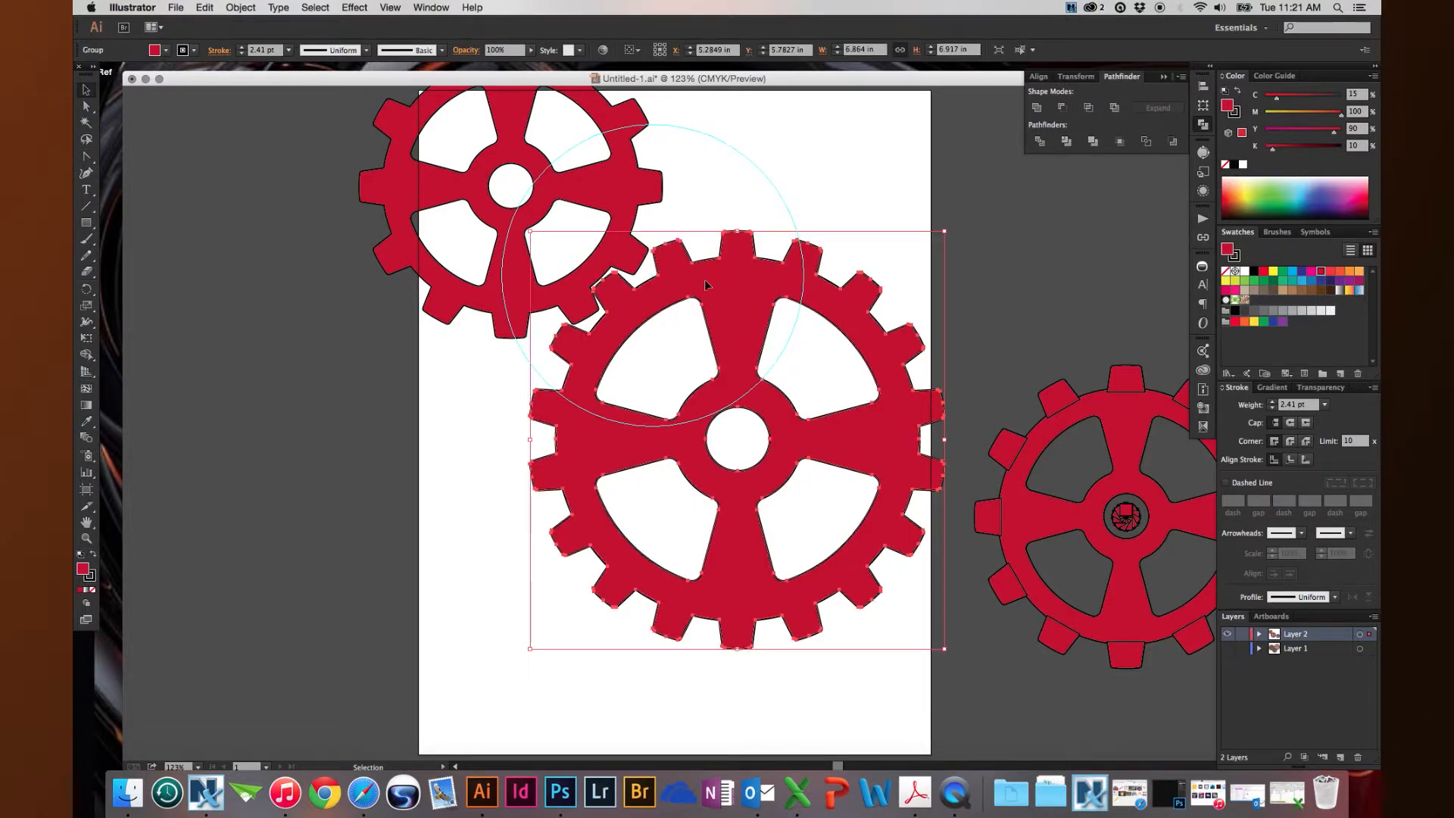
left_click(347, 7)
mouse_move(398, 93)
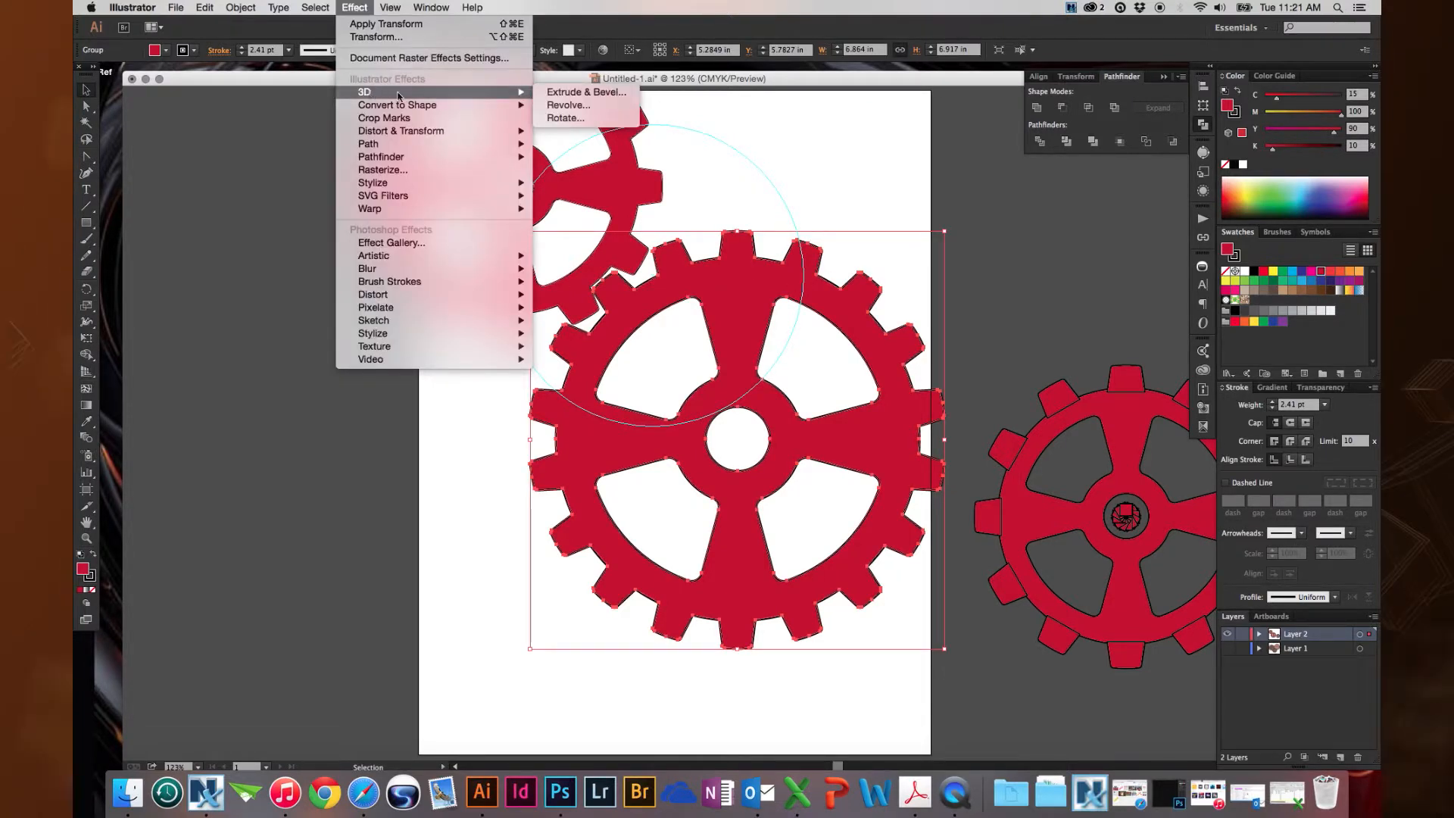
left_click(605, 94)
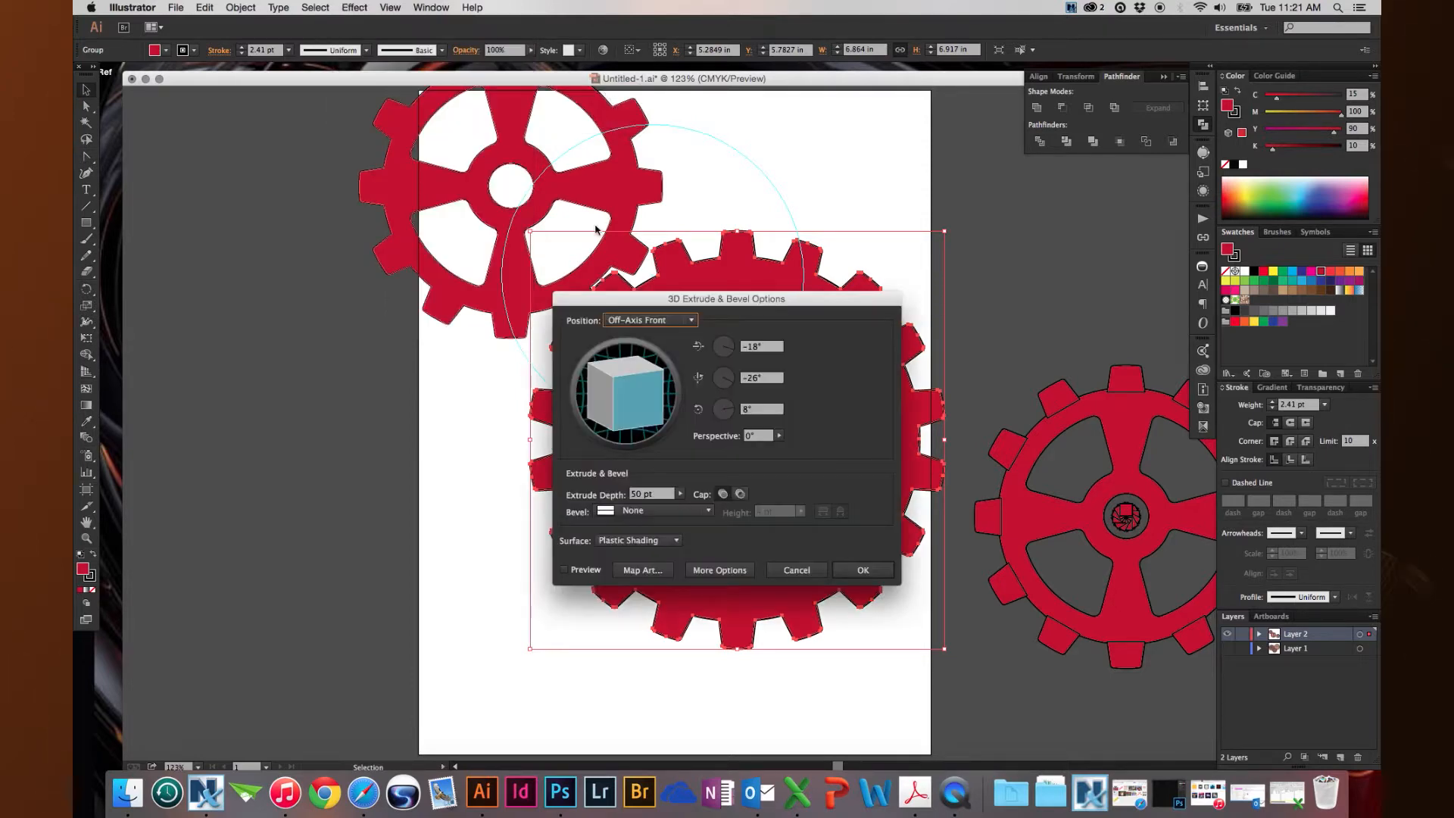
left_click_drag(620, 303, 999, 90)
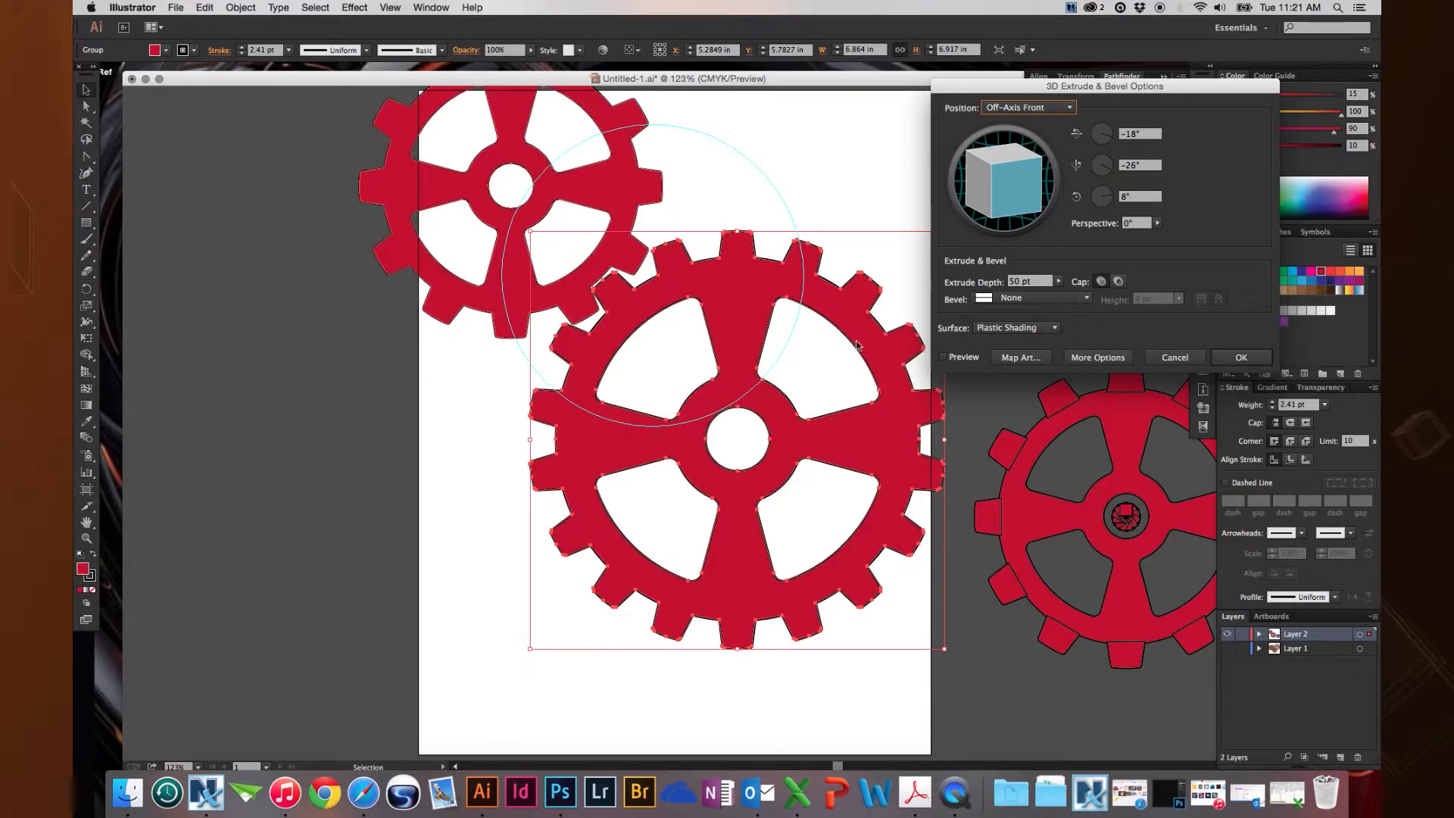
left_click(941, 358)
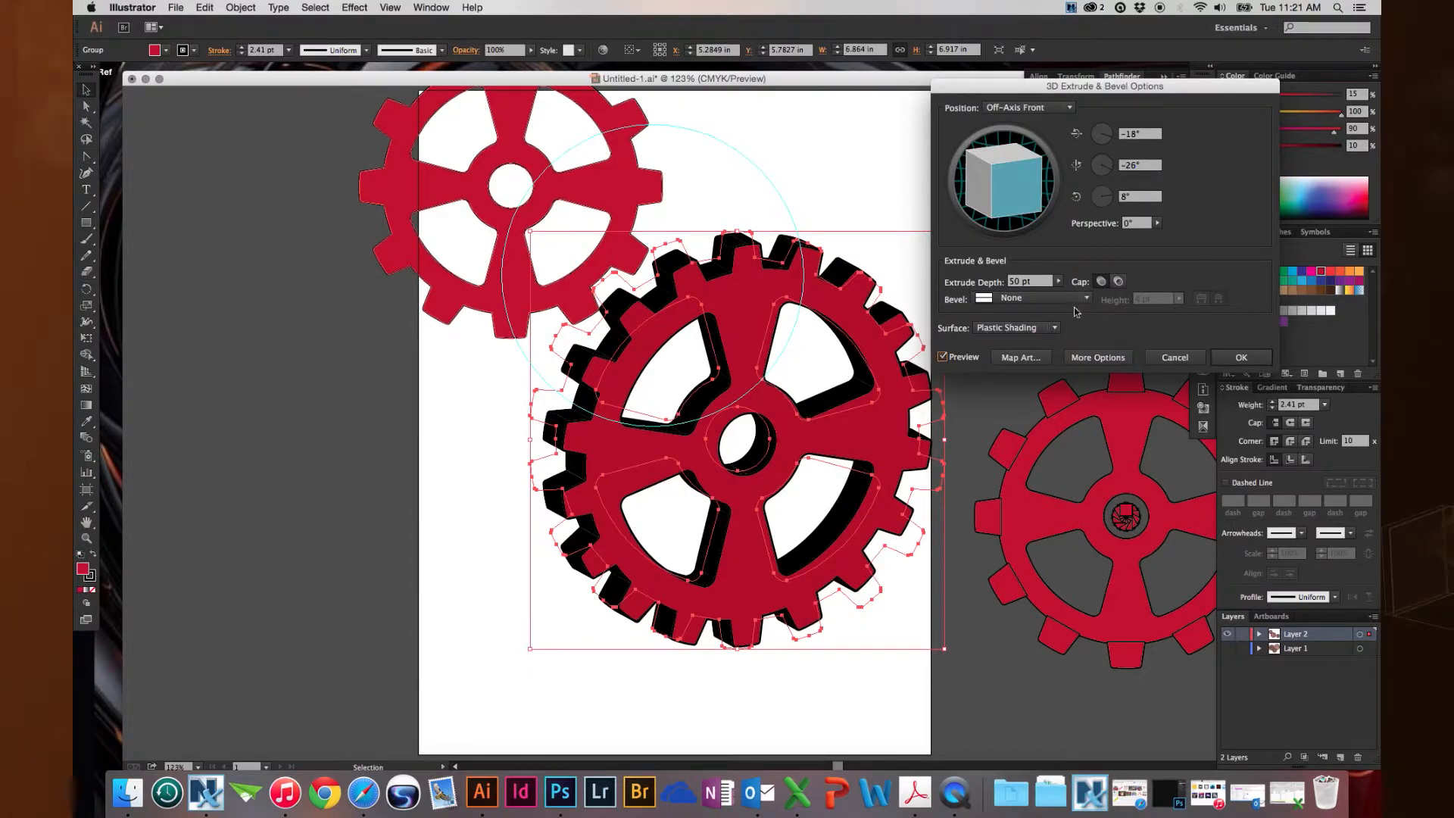
- Set the effect's bevel to Classic and its surface to No Shading, and apply it to the large gear
left_click(1039, 298)
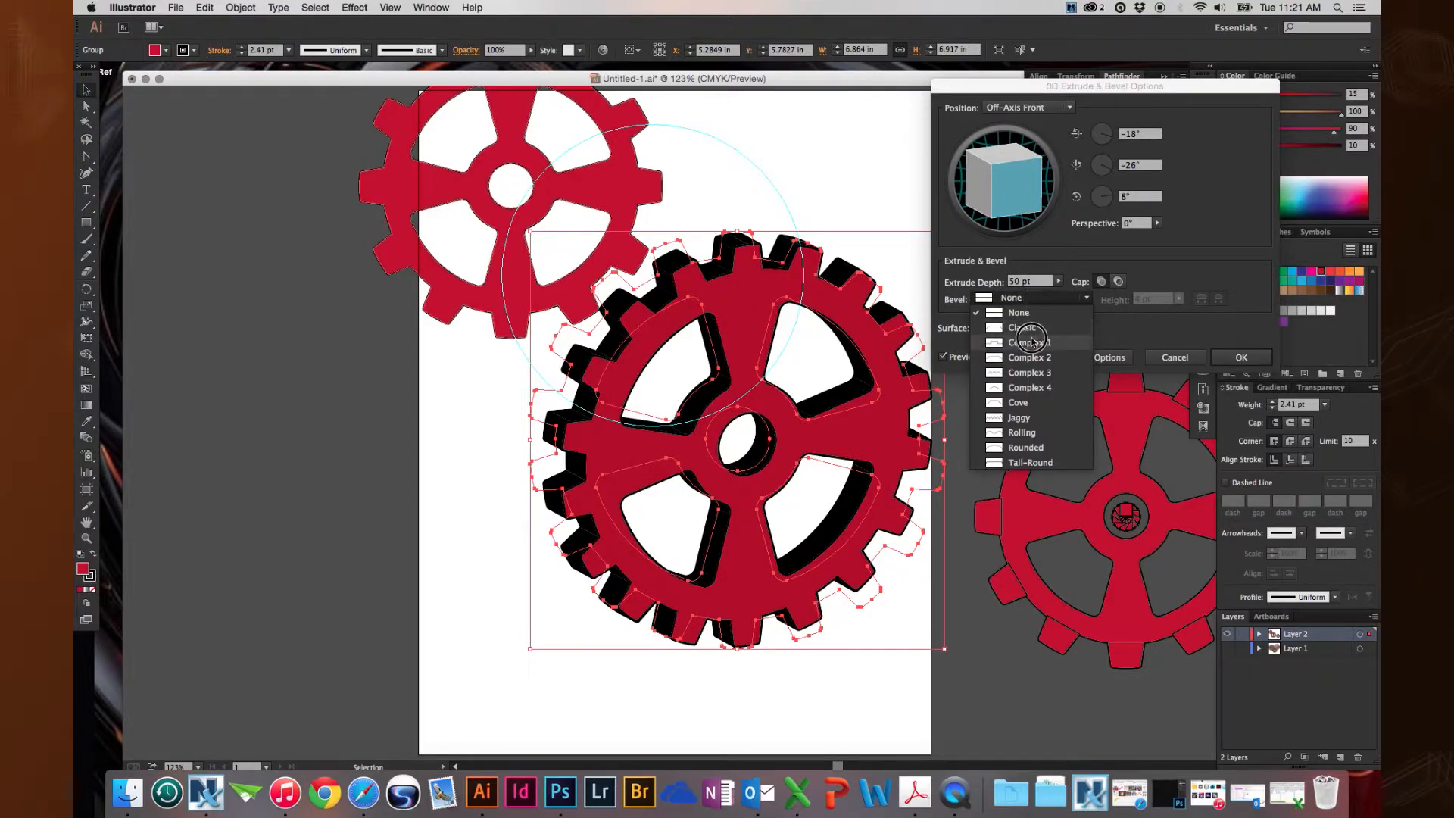
left_click(1037, 329)
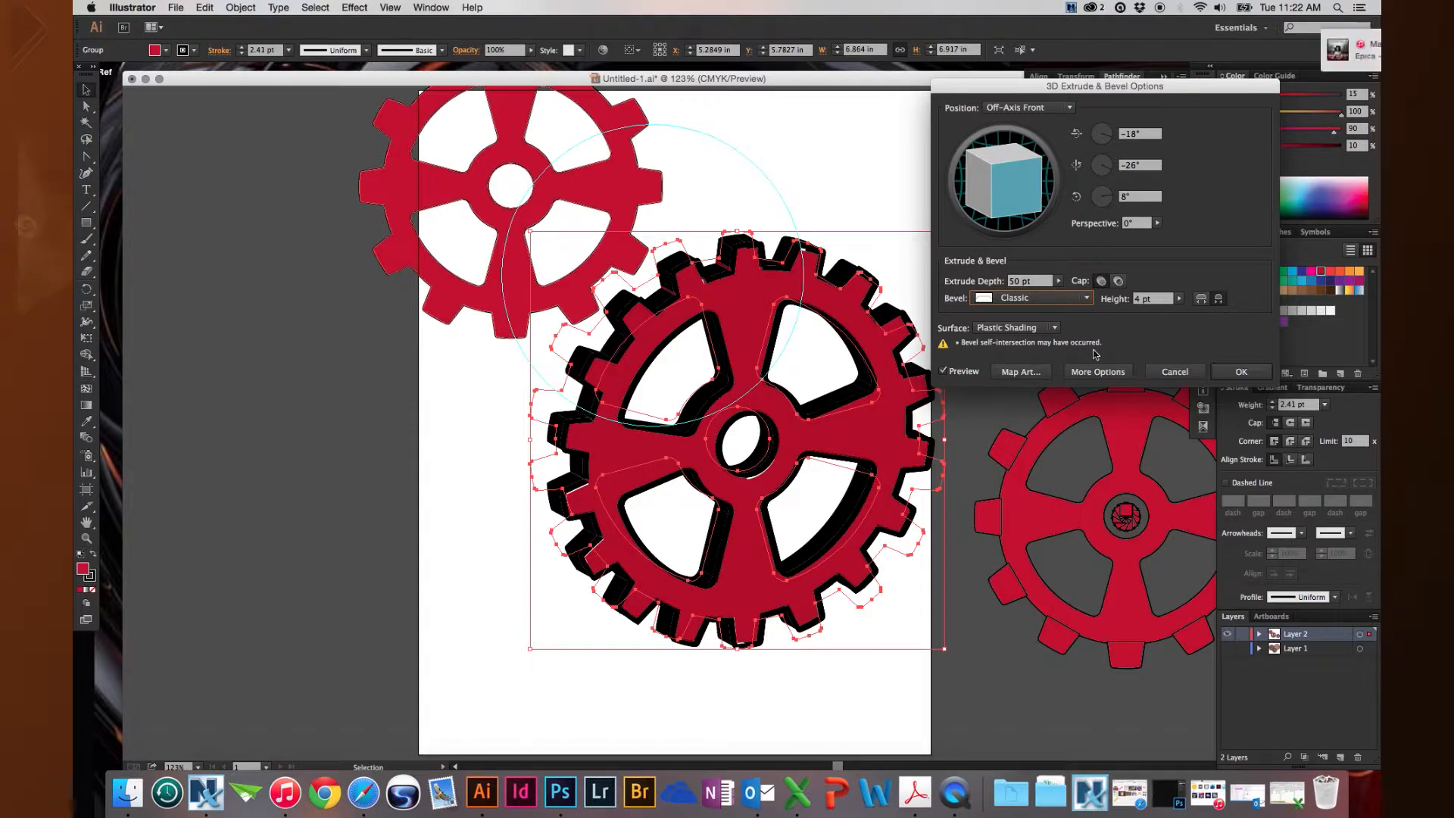
left_click(1053, 328)
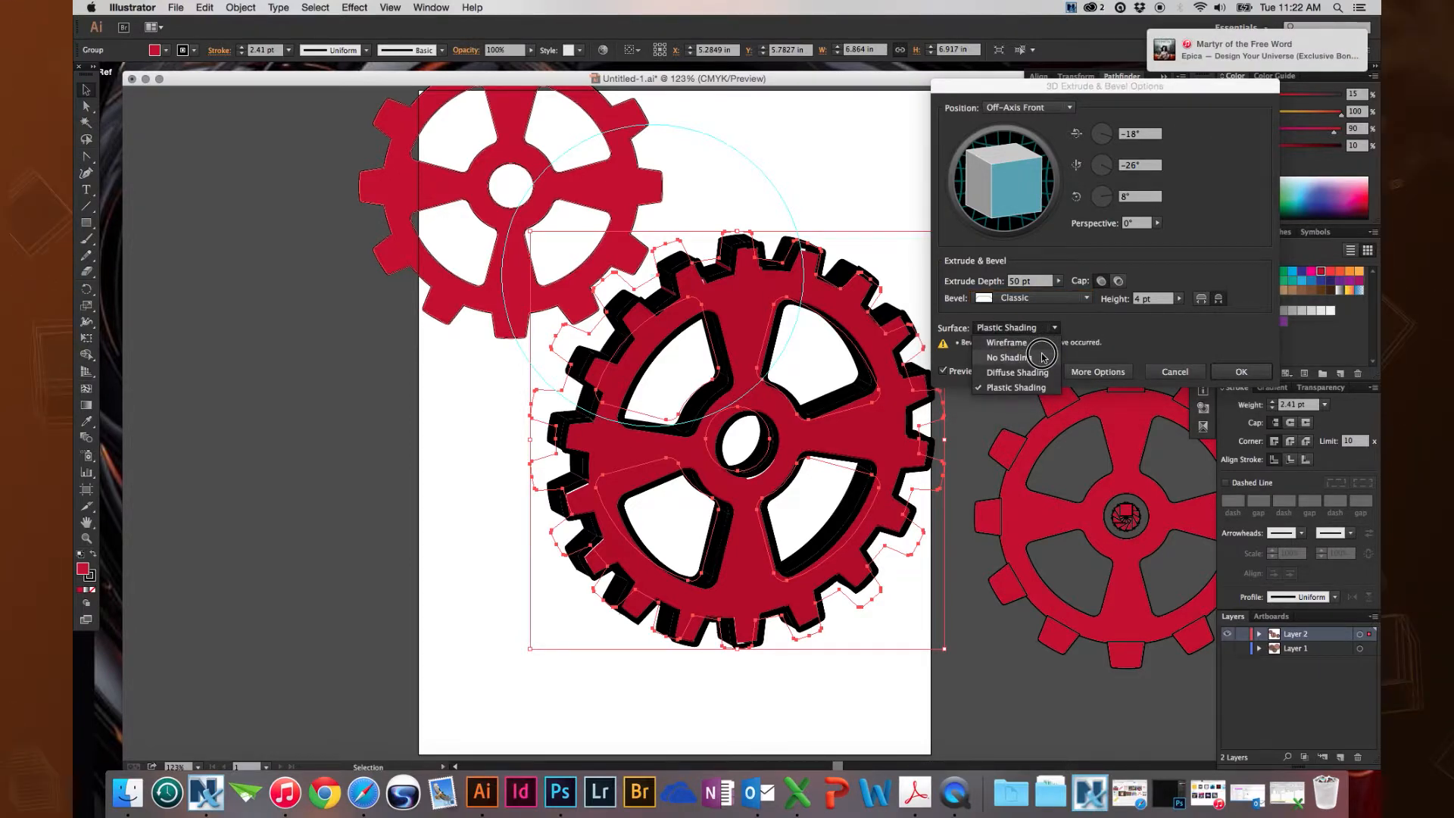
left_click(1040, 387)
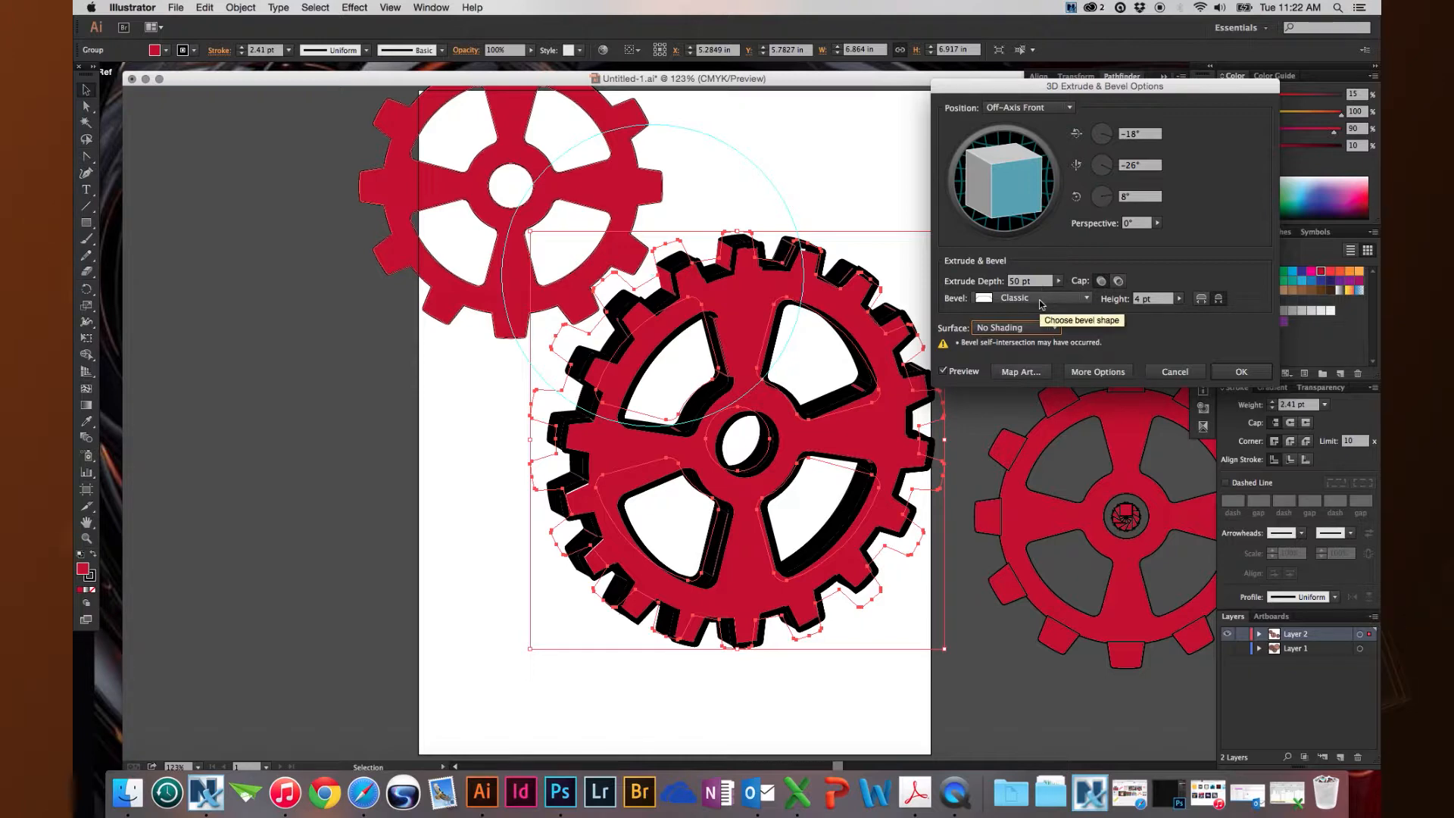
left_click_drag(1183, 87, 1084, 87)
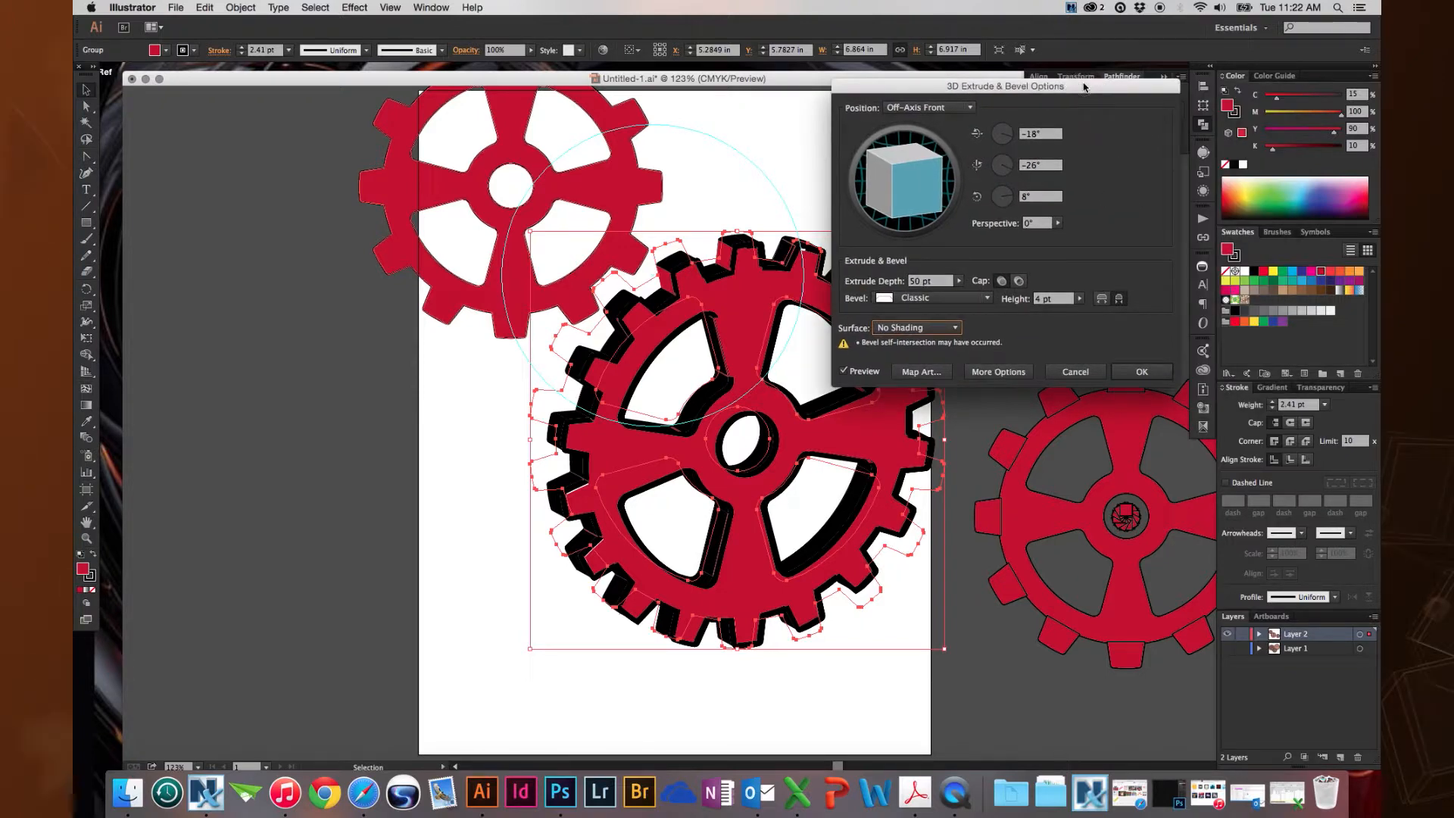
left_click(1142, 371)
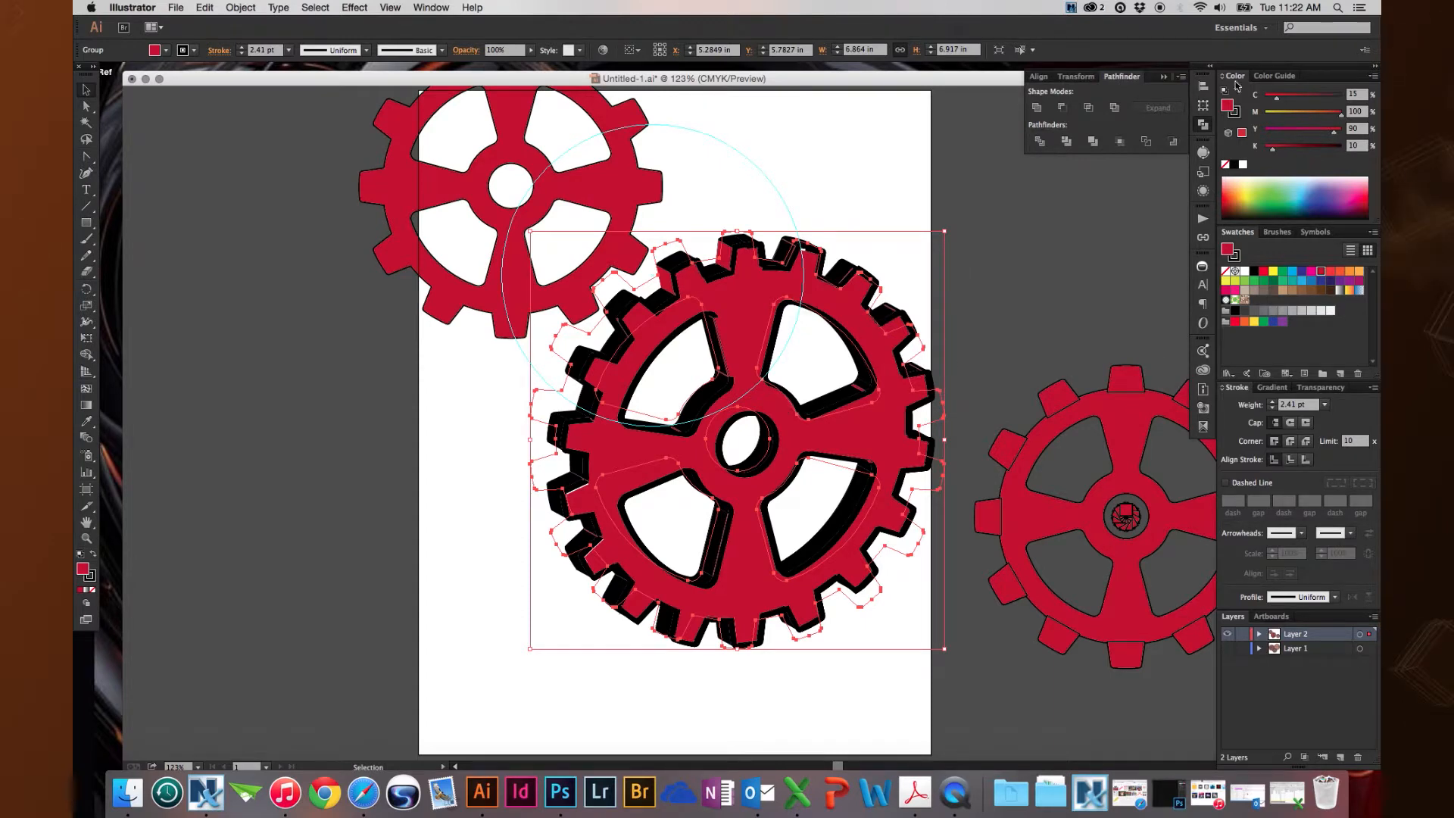
- Remove the large gear's stroke and reopen its 3D Extrude & Bevel effect with the preview turned on
left_click(1234, 112)
left_click(1228, 168)
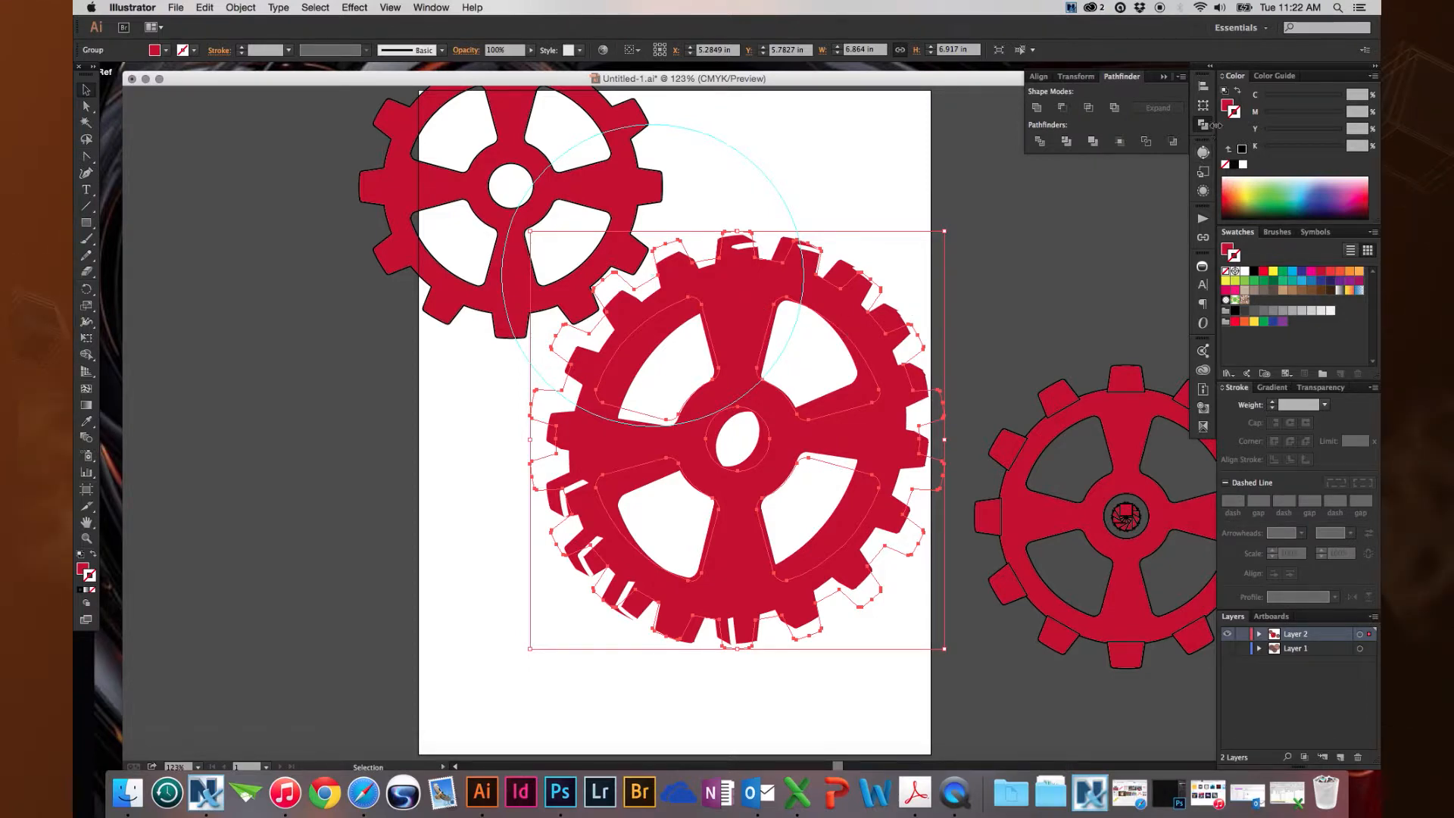
left_click(1204, 191)
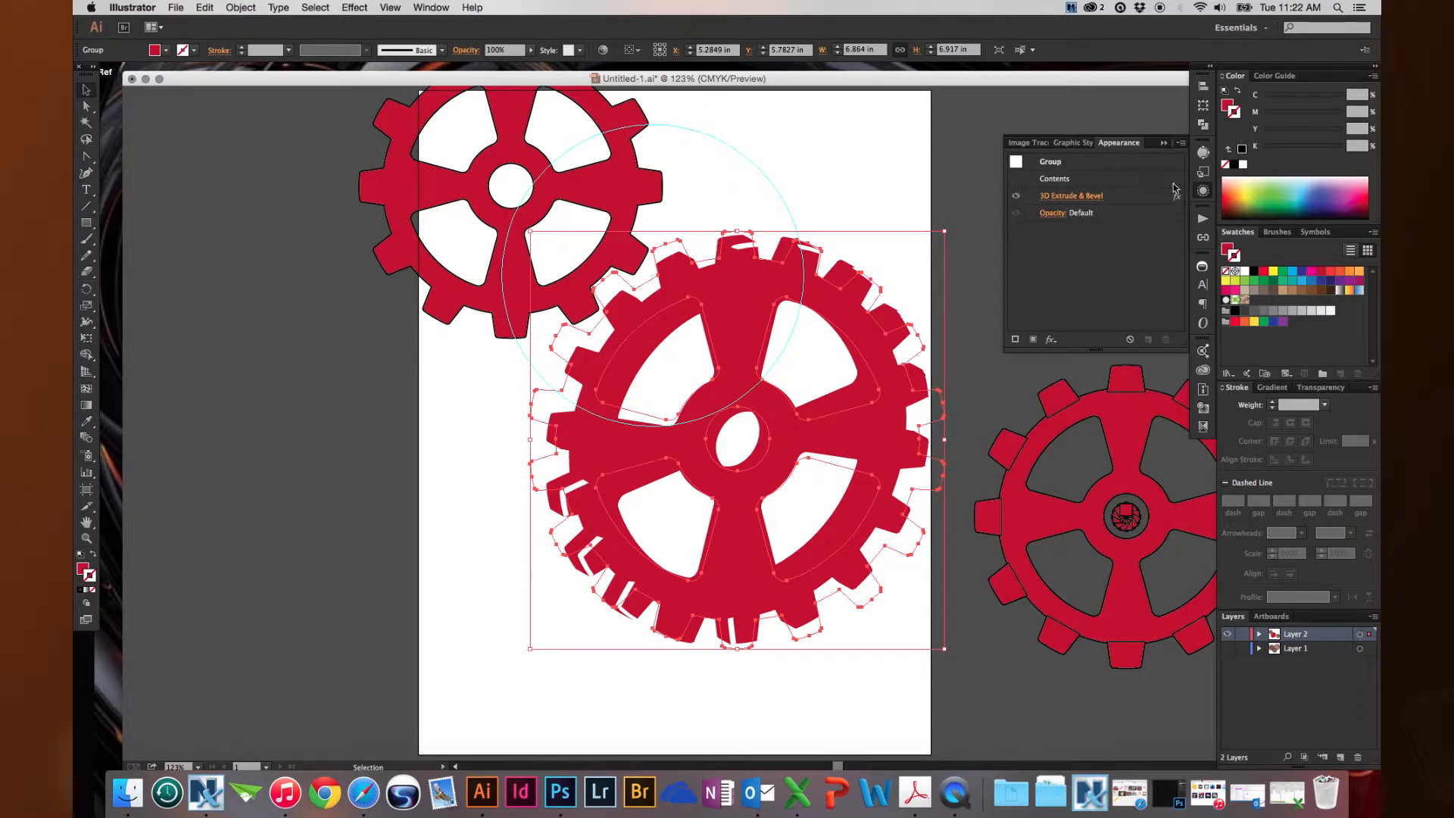
left_click(1072, 195)
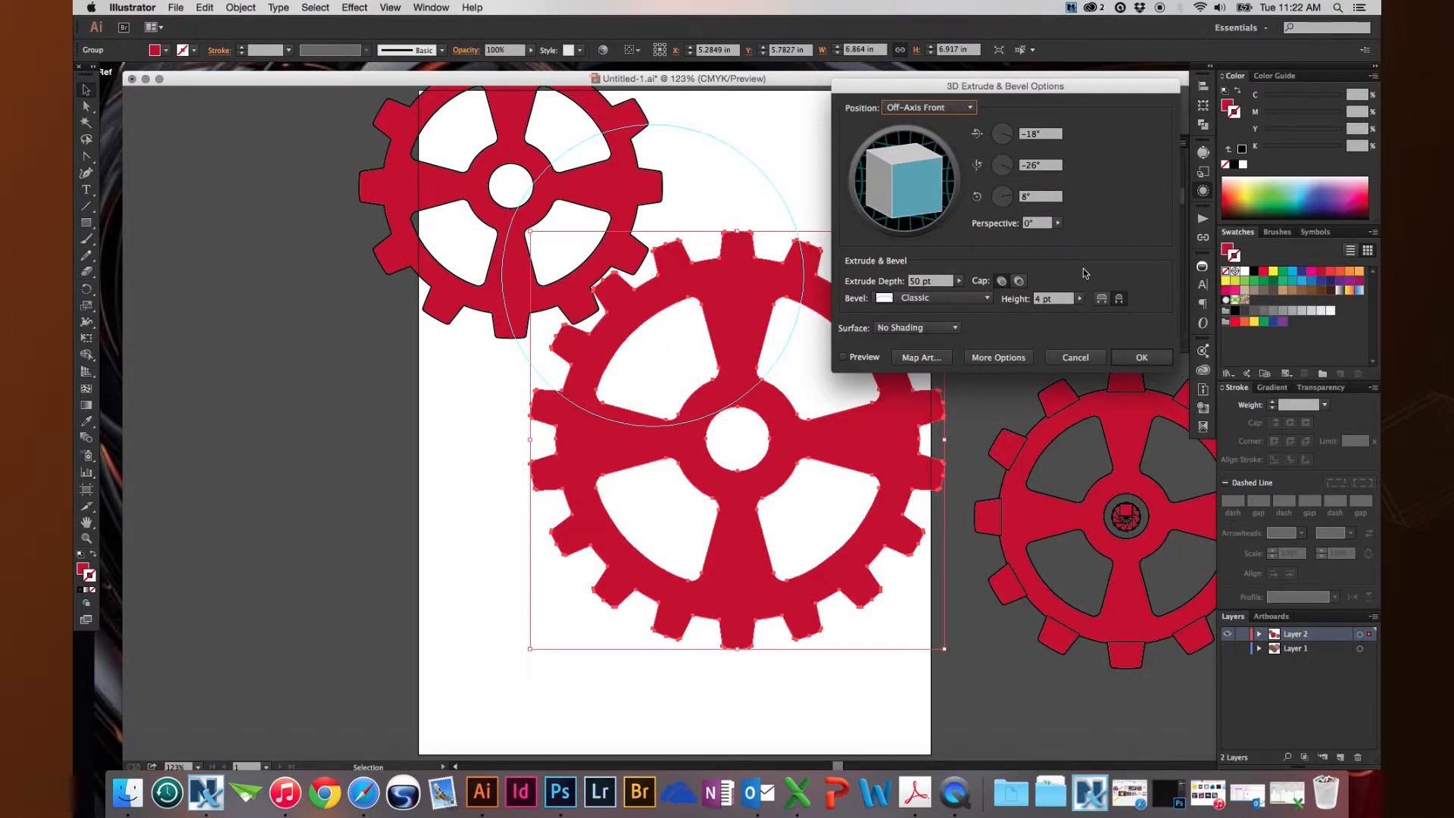
left_click(853, 357)
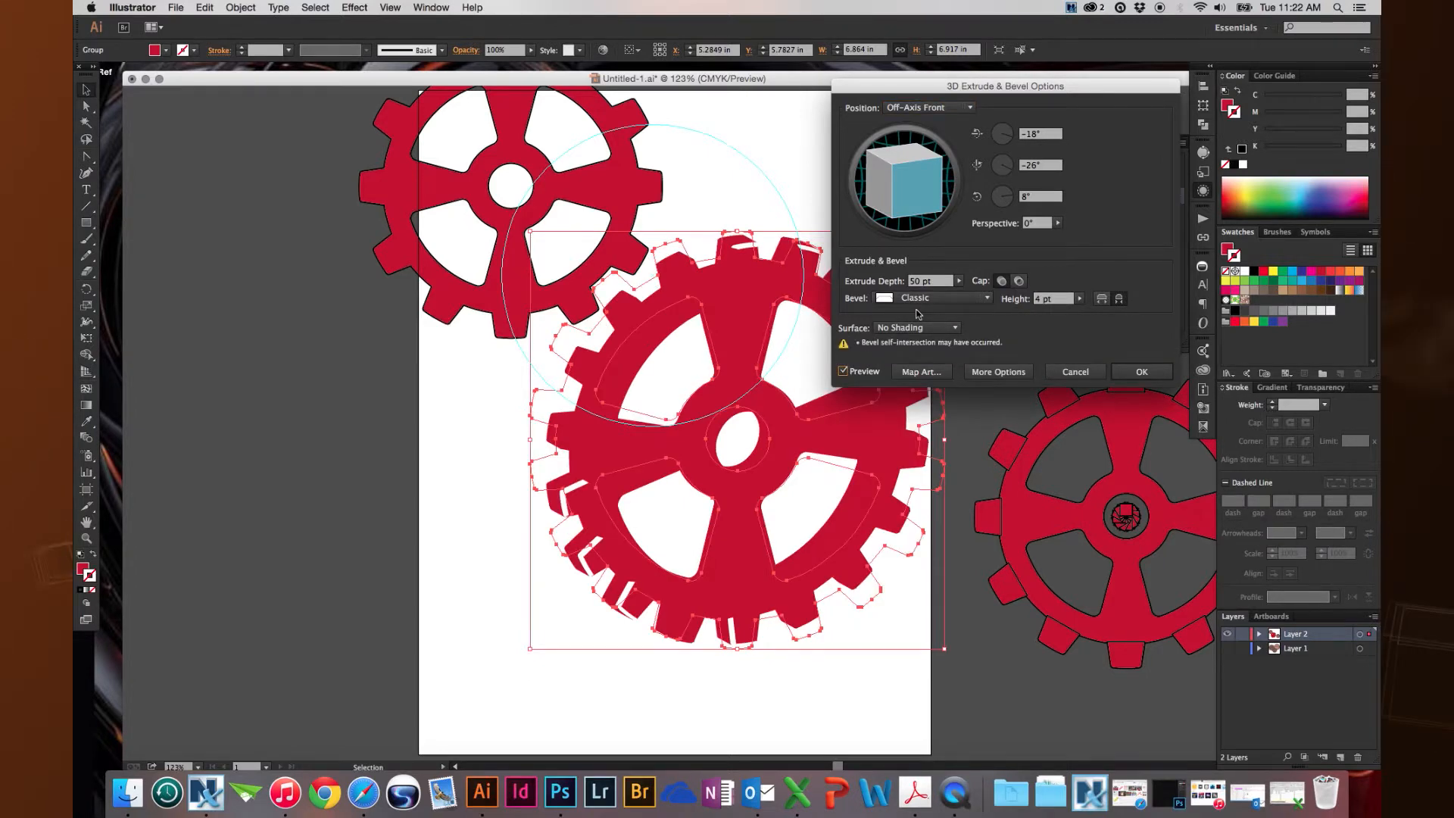
- Try Diffuse Shading and Plastic Shading as the surface of the large gear's 3D effect
left_click(918, 327)
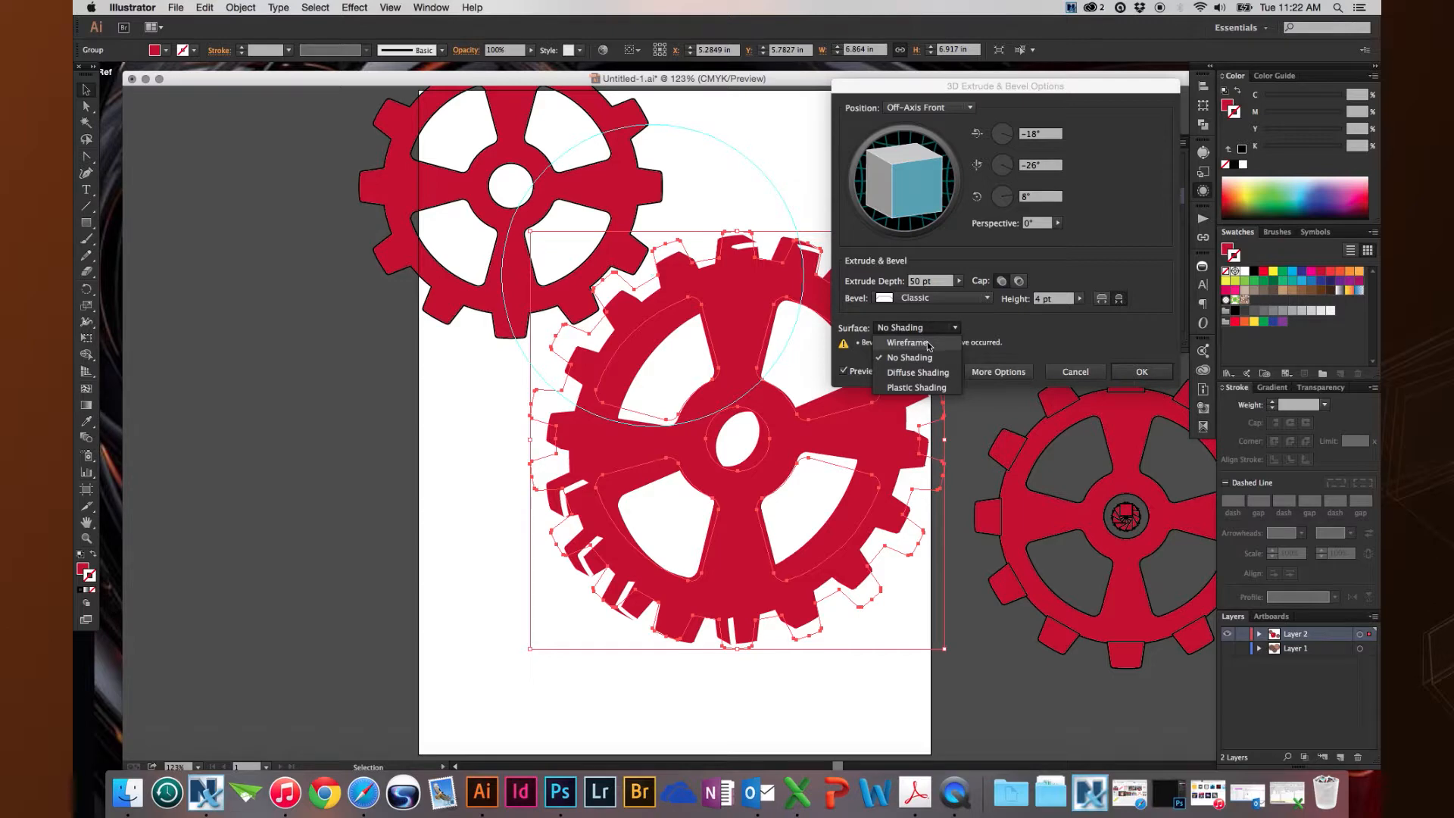
left_click(929, 374)
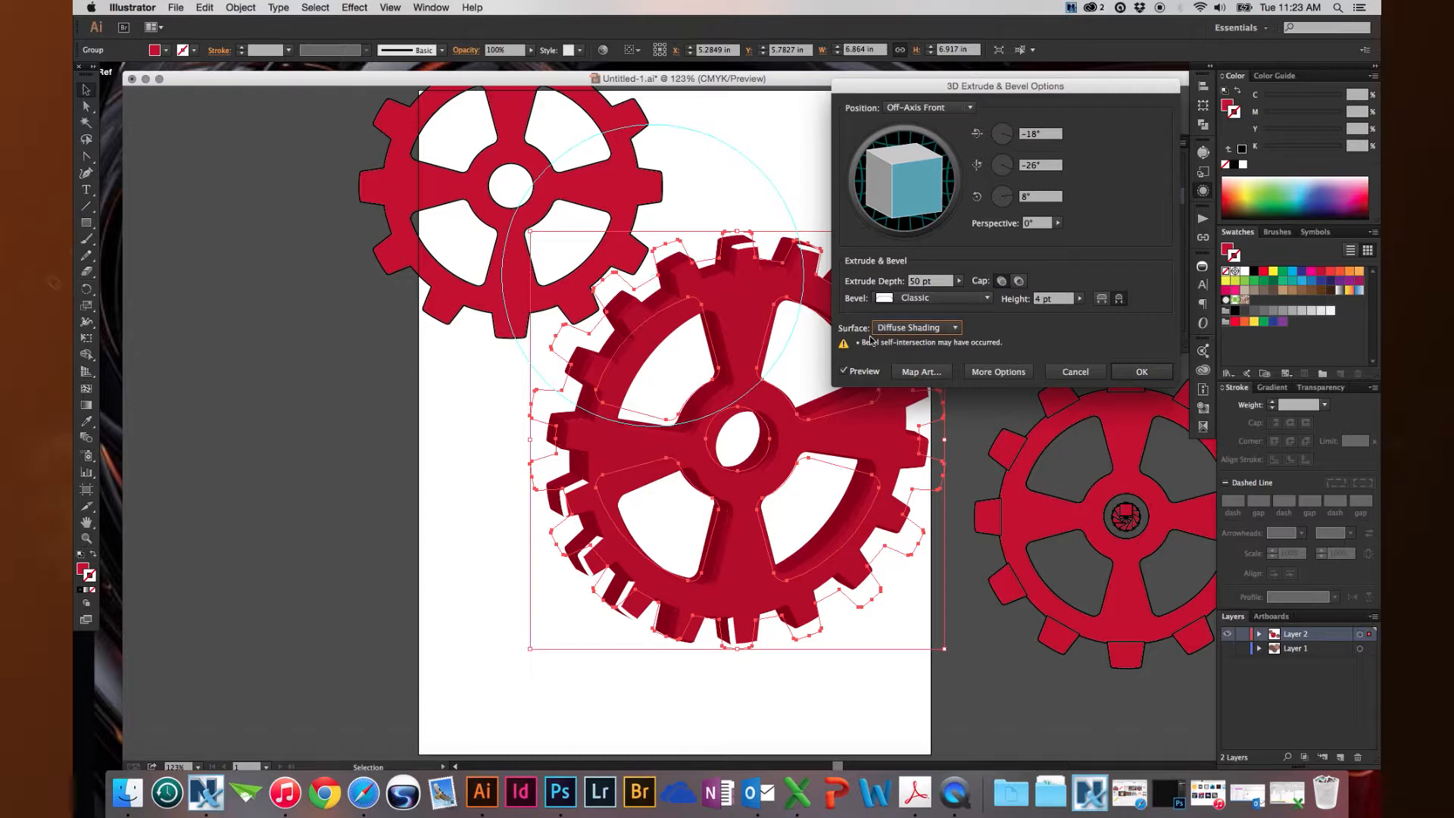
left_click(912, 327)
left_click(900, 387)
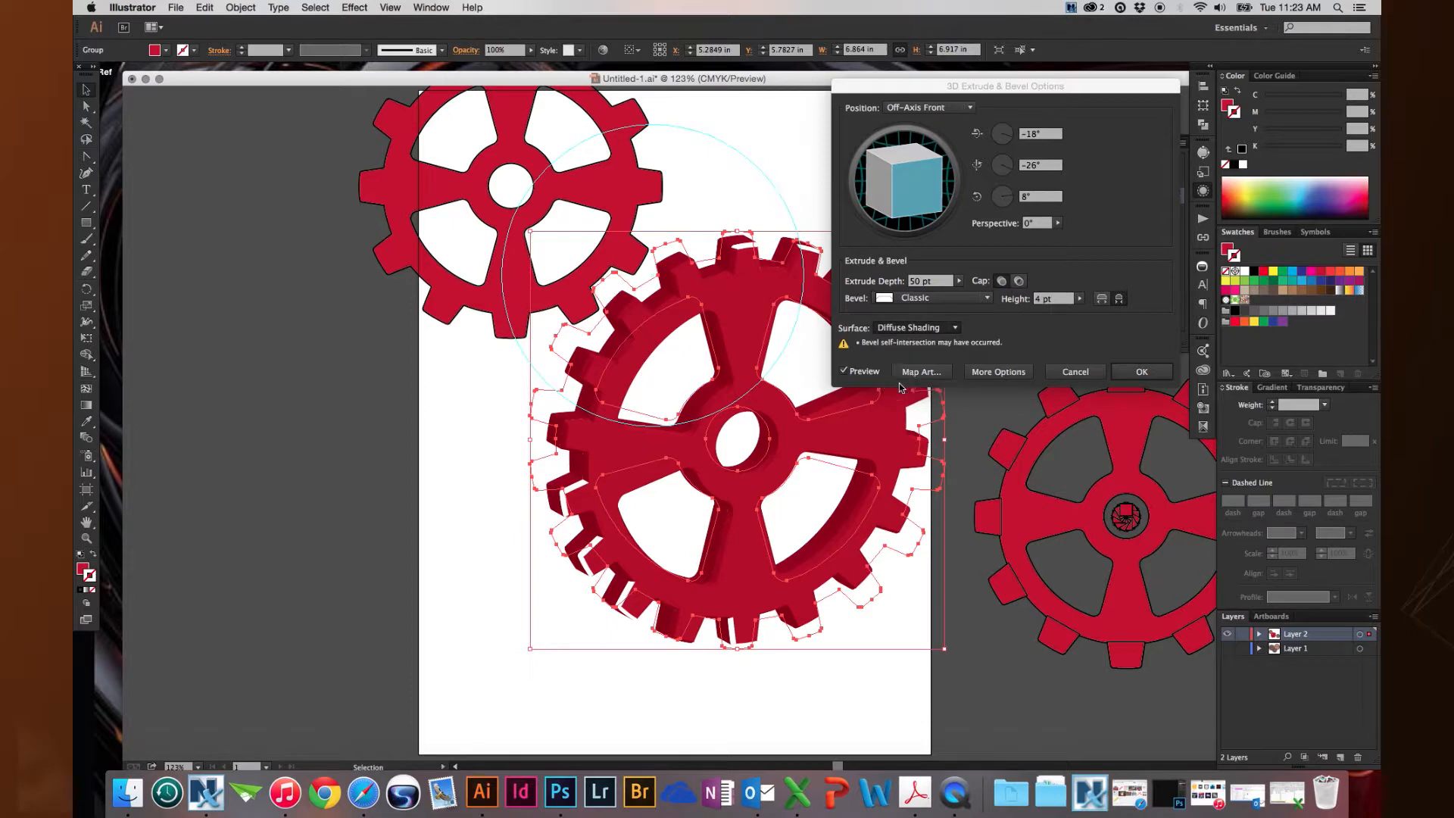
- Set the 3D effect's surface to Wireframe, apply it to the large gear, and deselect the gear
left_click(954, 327)
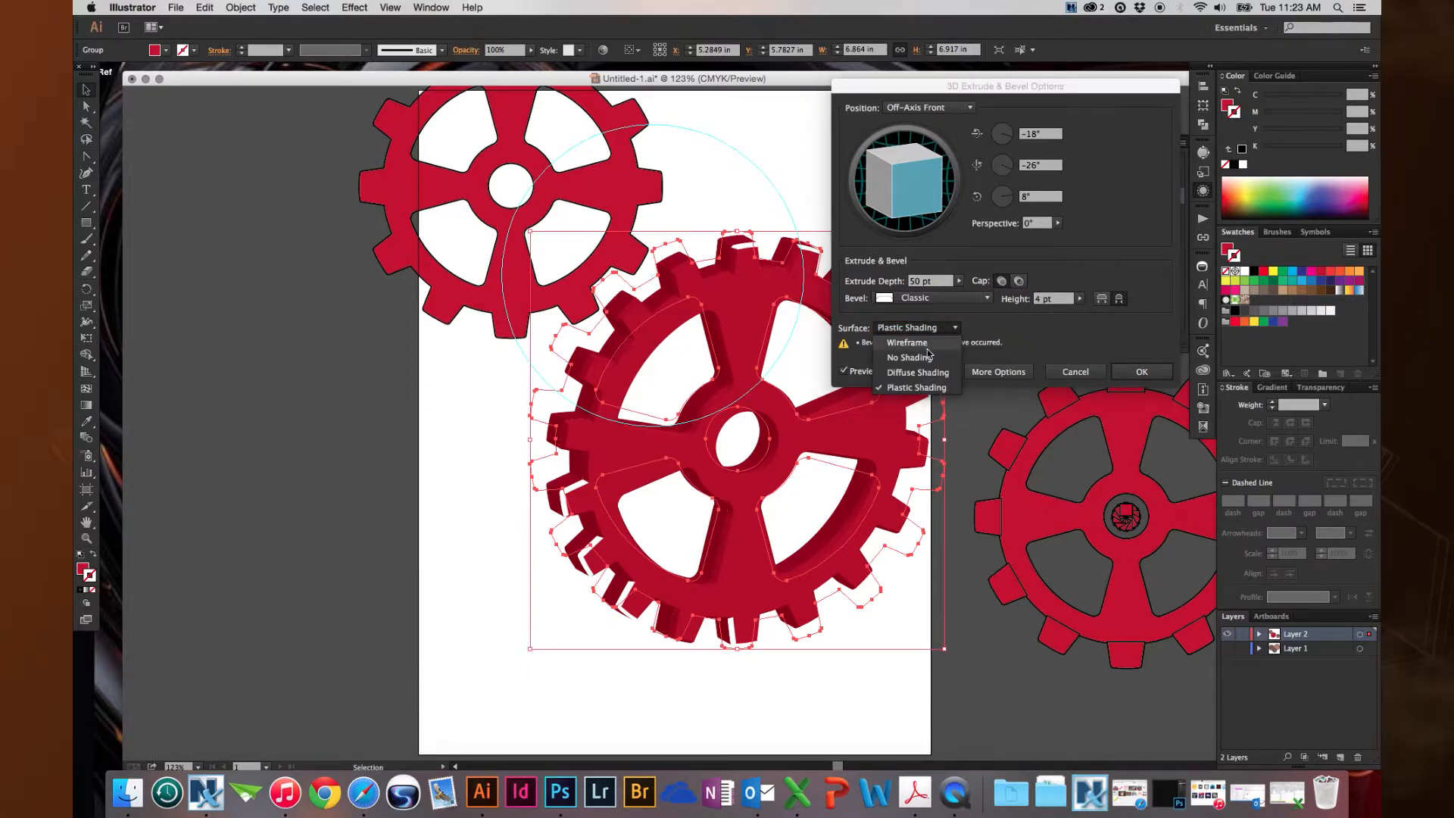
left_click(908, 342)
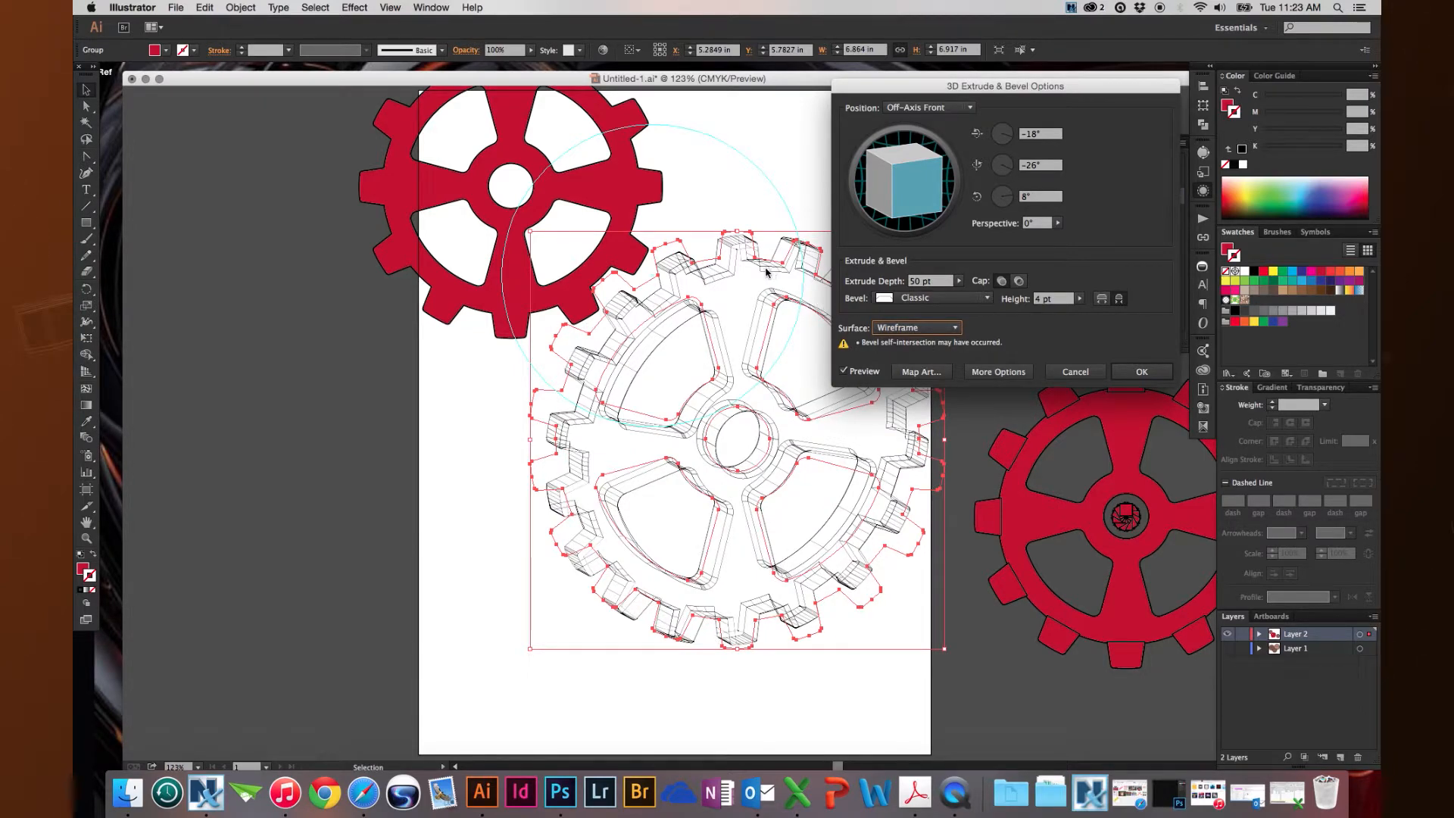
left_click(1135, 373)
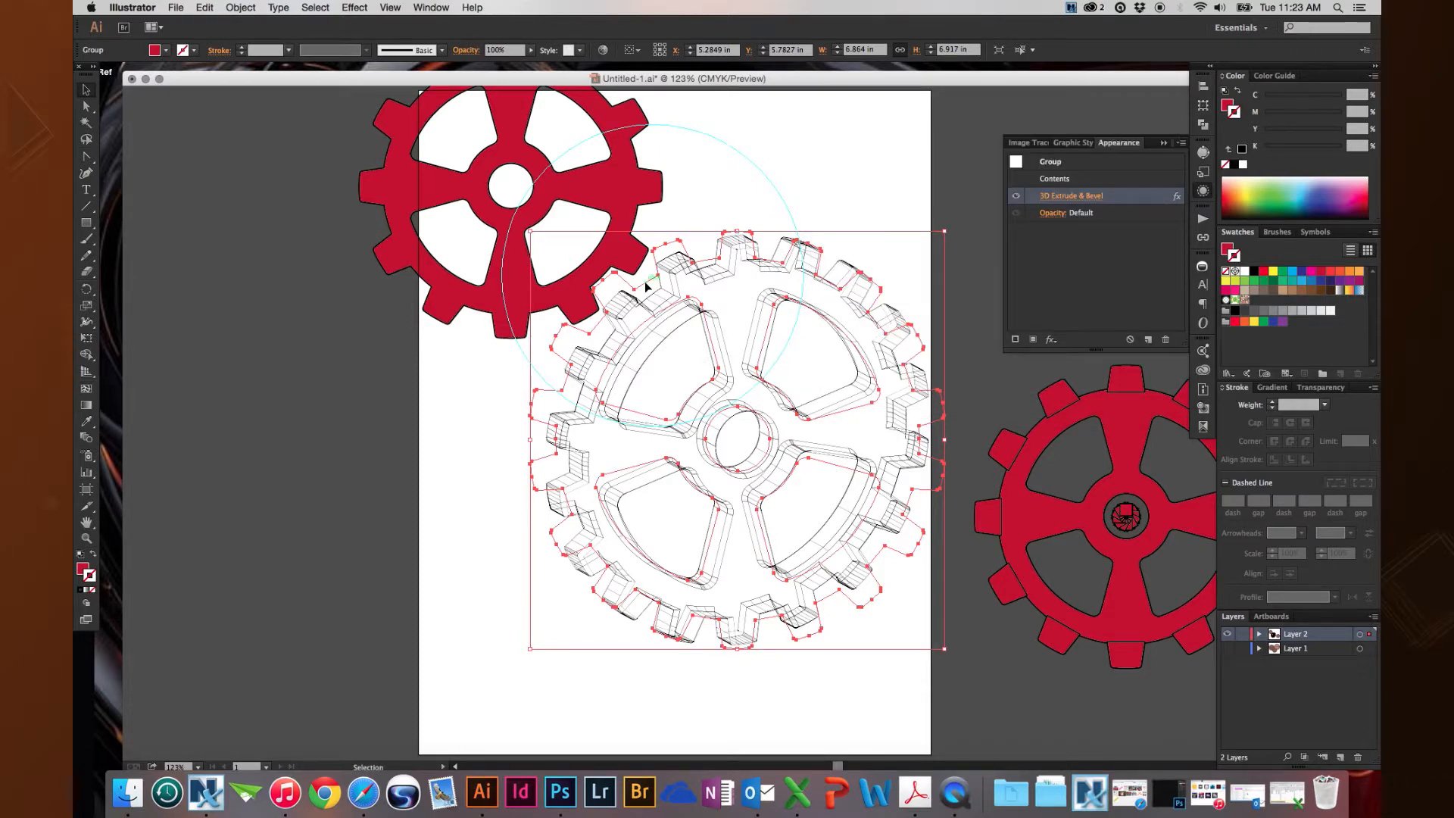
left_click(454, 507)
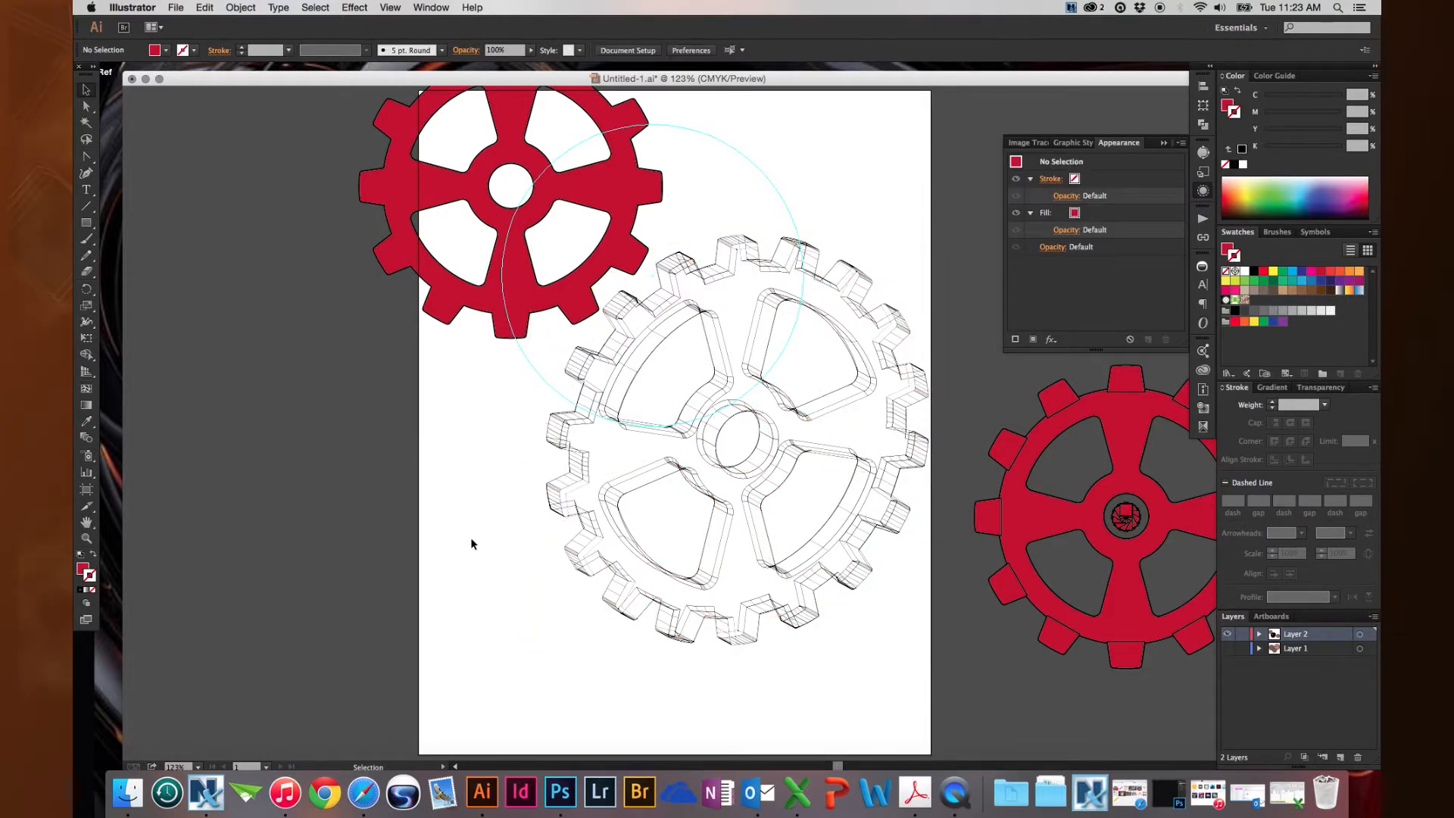
left_click_drag(596, 286, 754, 418)
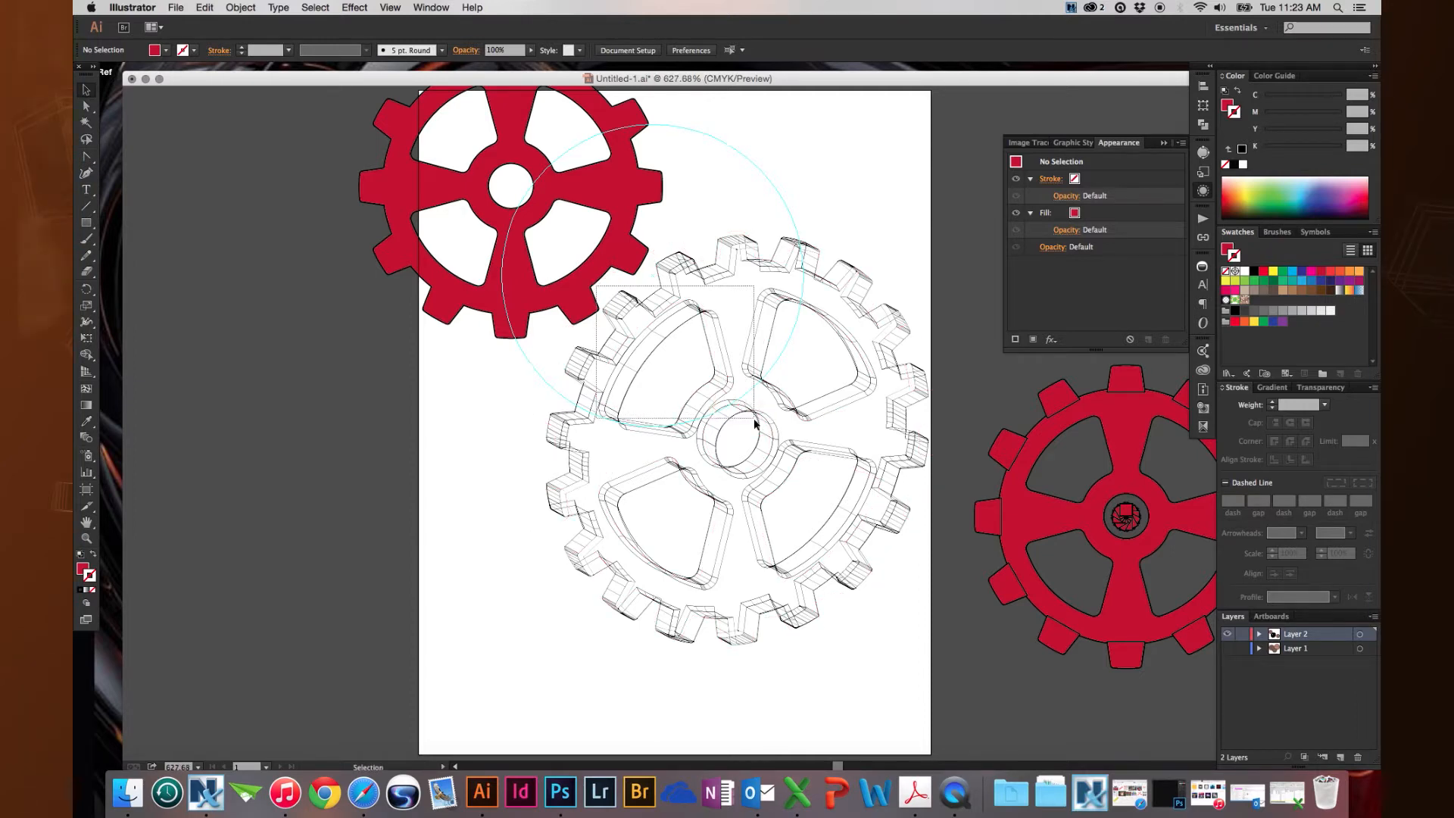
key("super+minus")
key("super+minus")
key("super+minus")
key("super+minus")
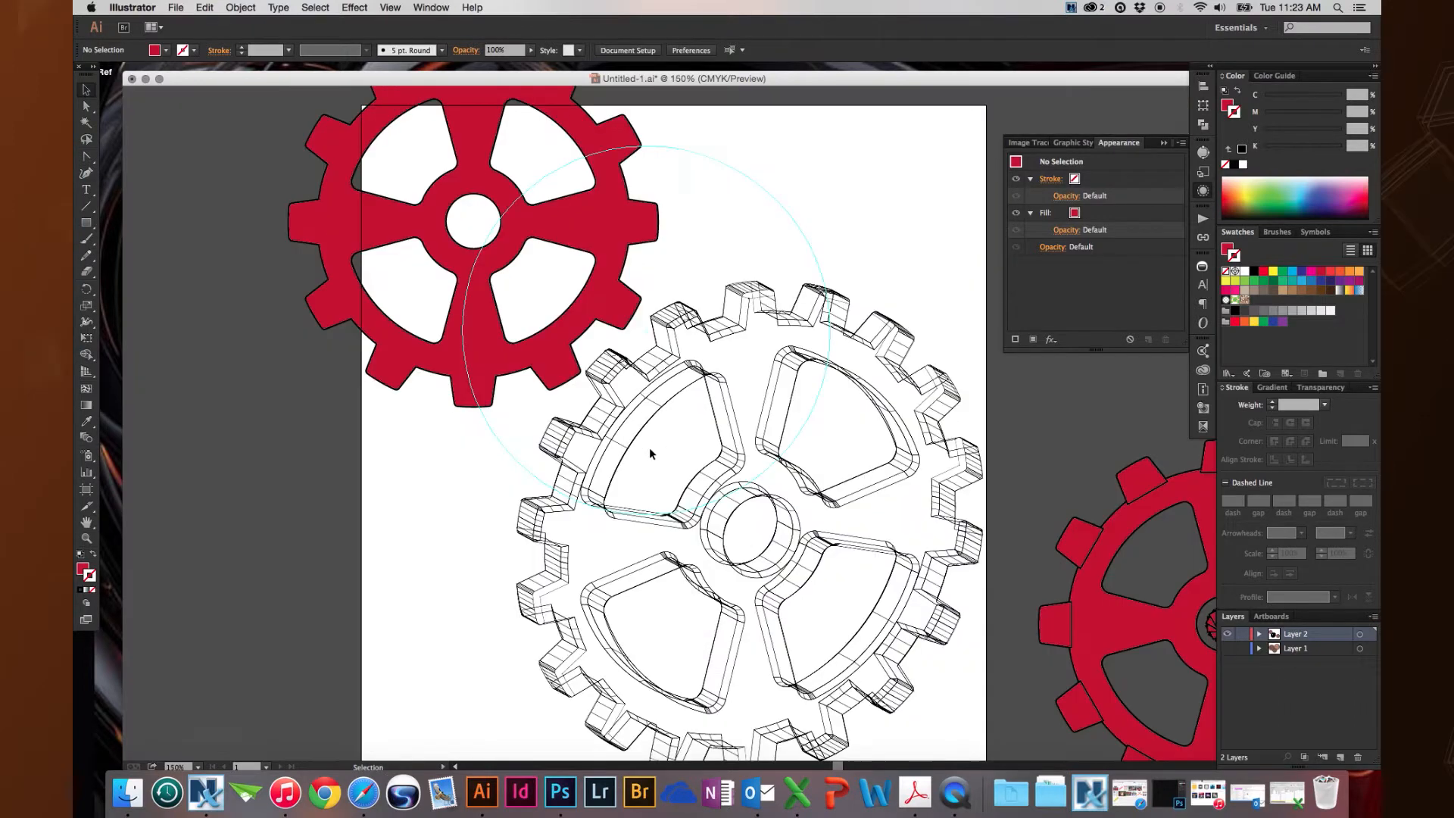
left_click_drag(671, 461, 614, 354)
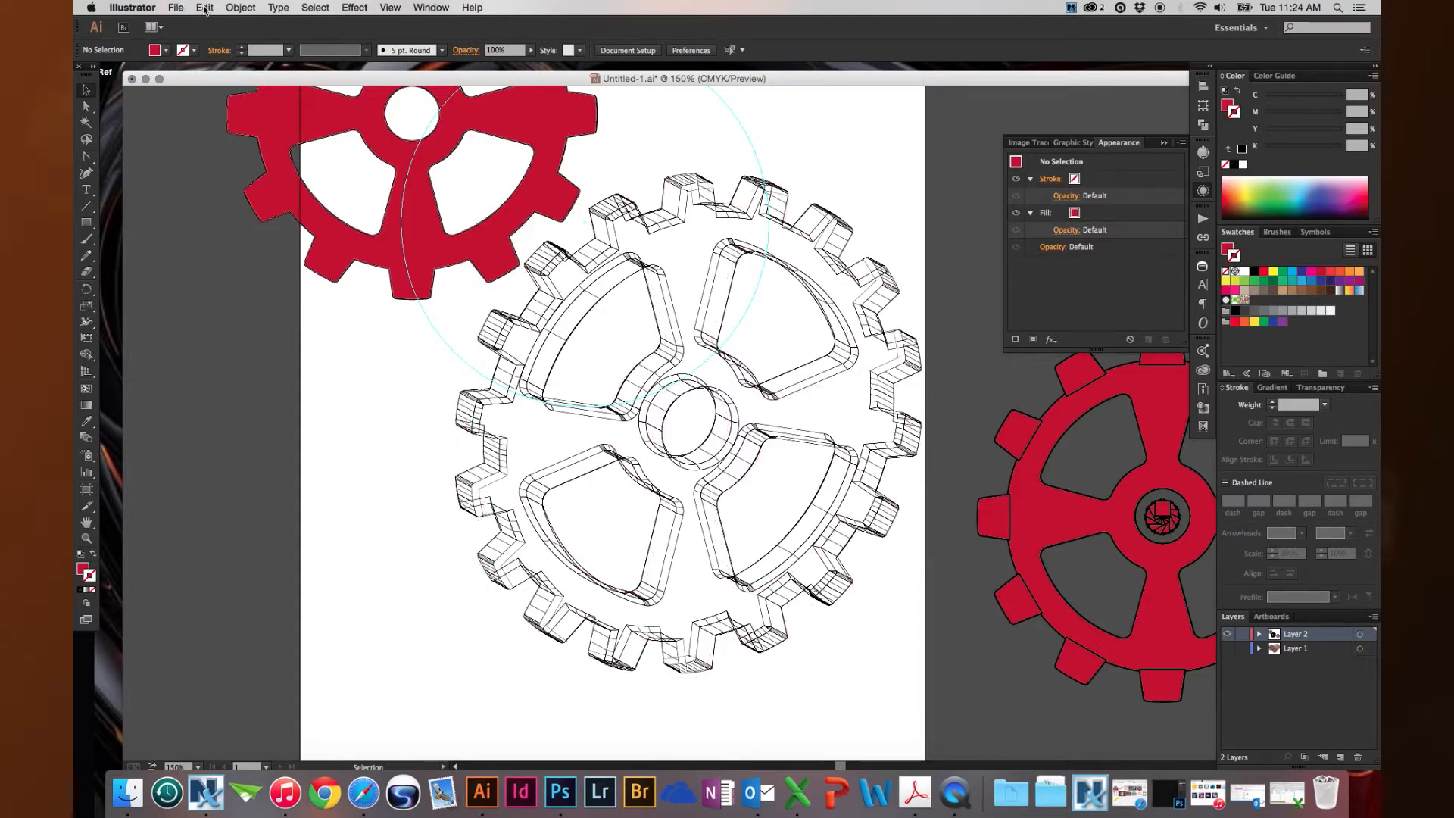
left_click(176, 7)
left_click(176, 7)
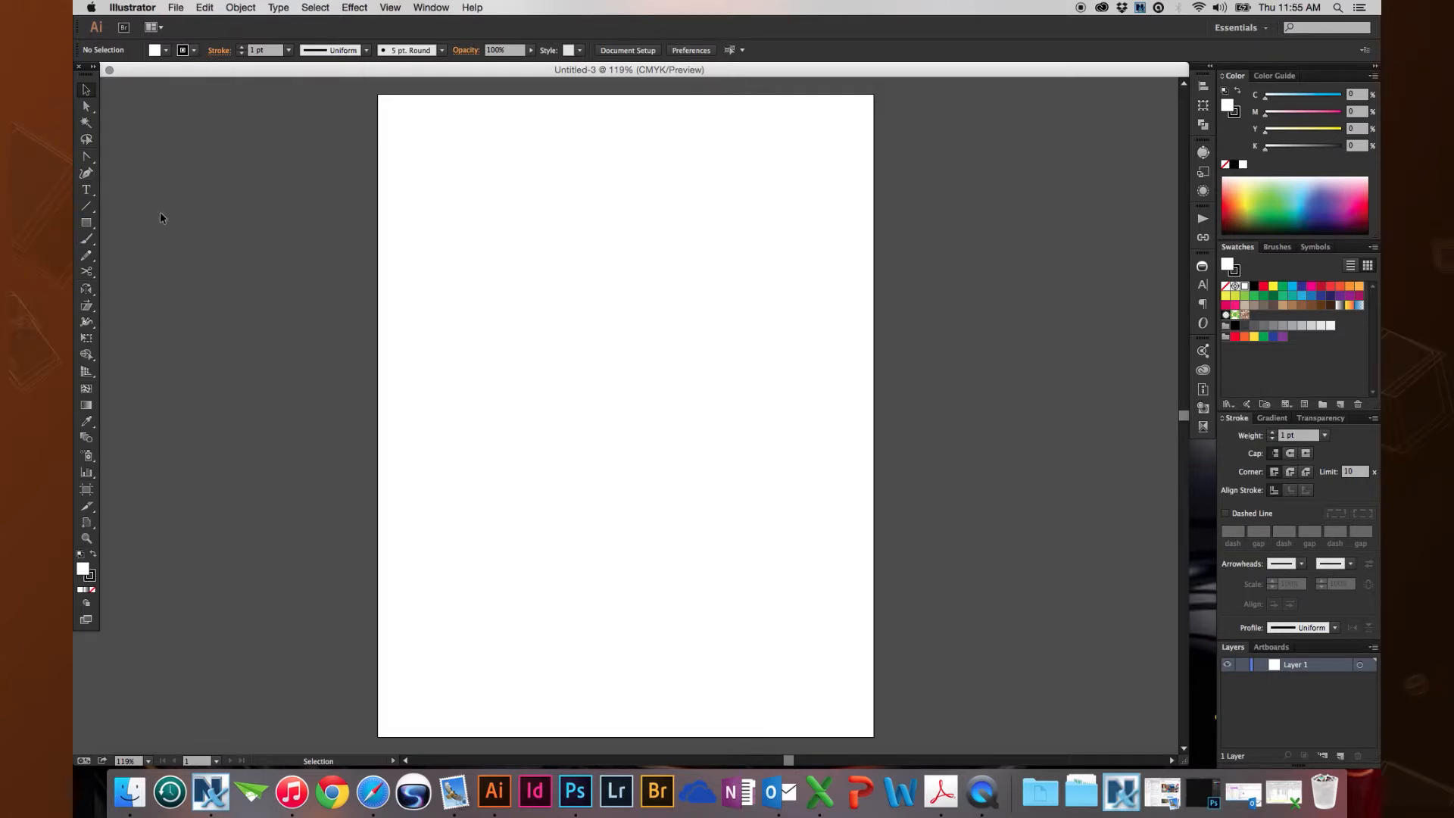
- Create a circle 5 in wide and 5 in high on the blank page with the Ellipse tool
left_click_drag(86, 223, 132, 256)
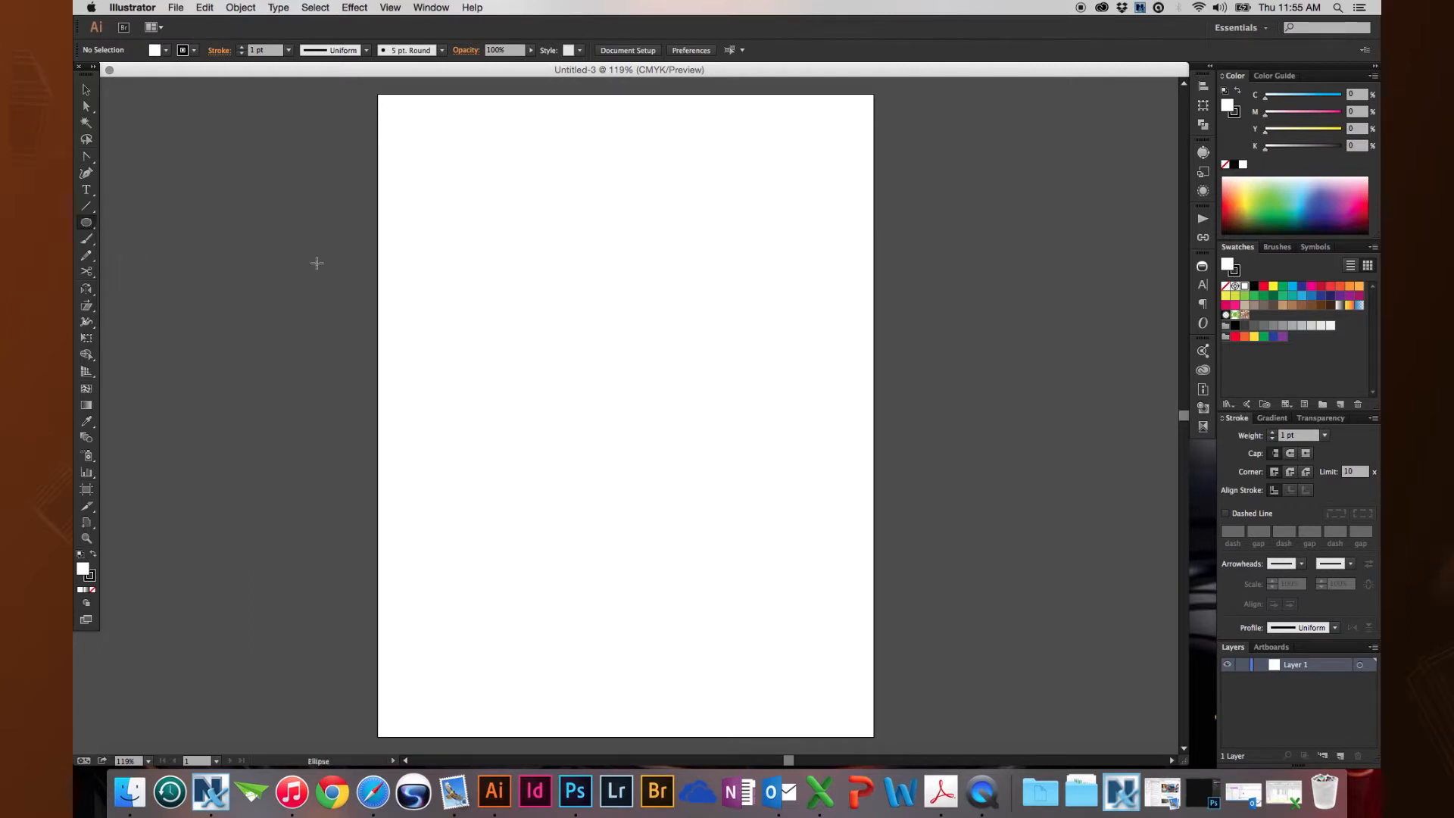
left_click(588, 223)
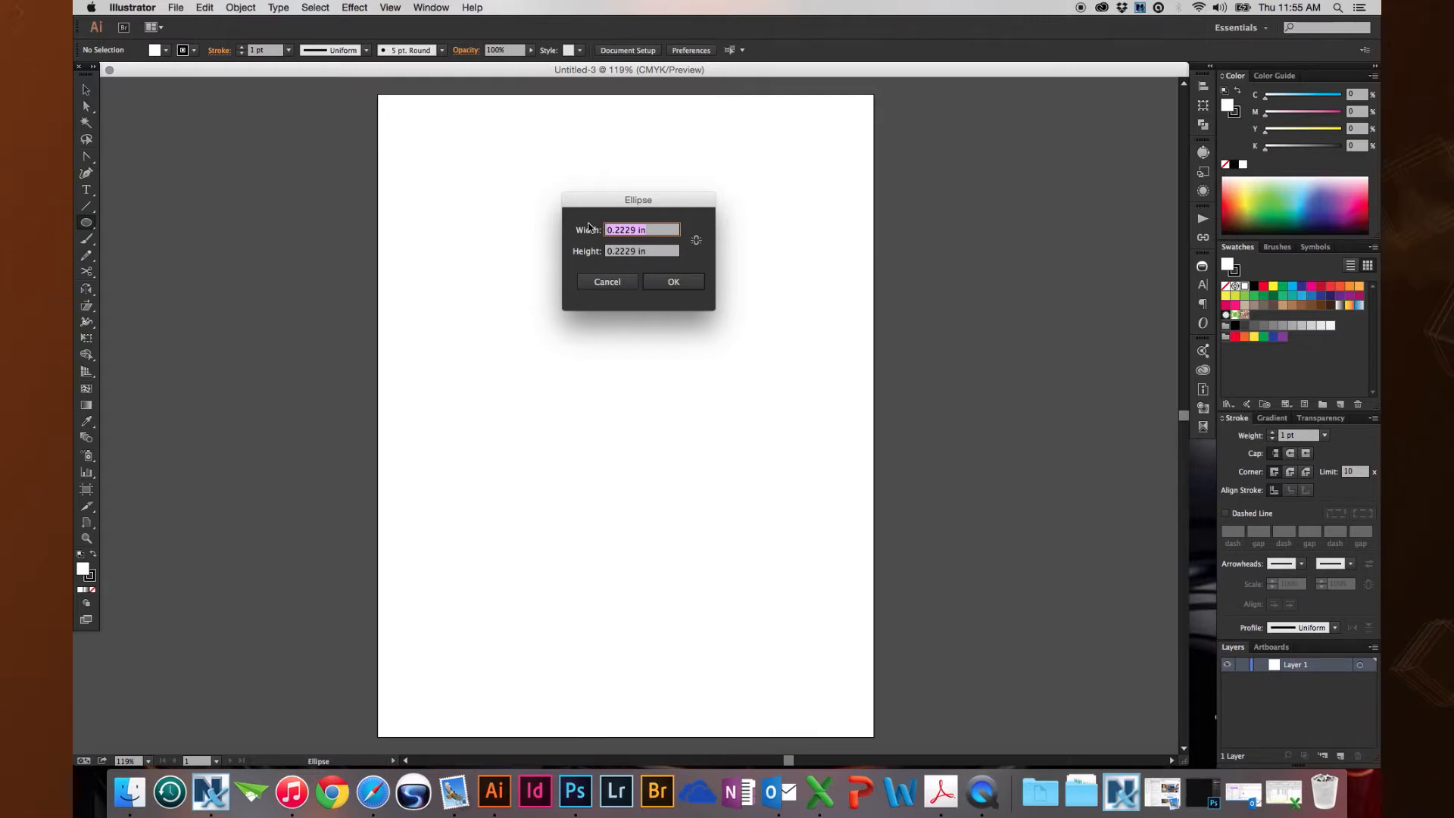
type("5")
key("Tab")
type("5")
key("Return")
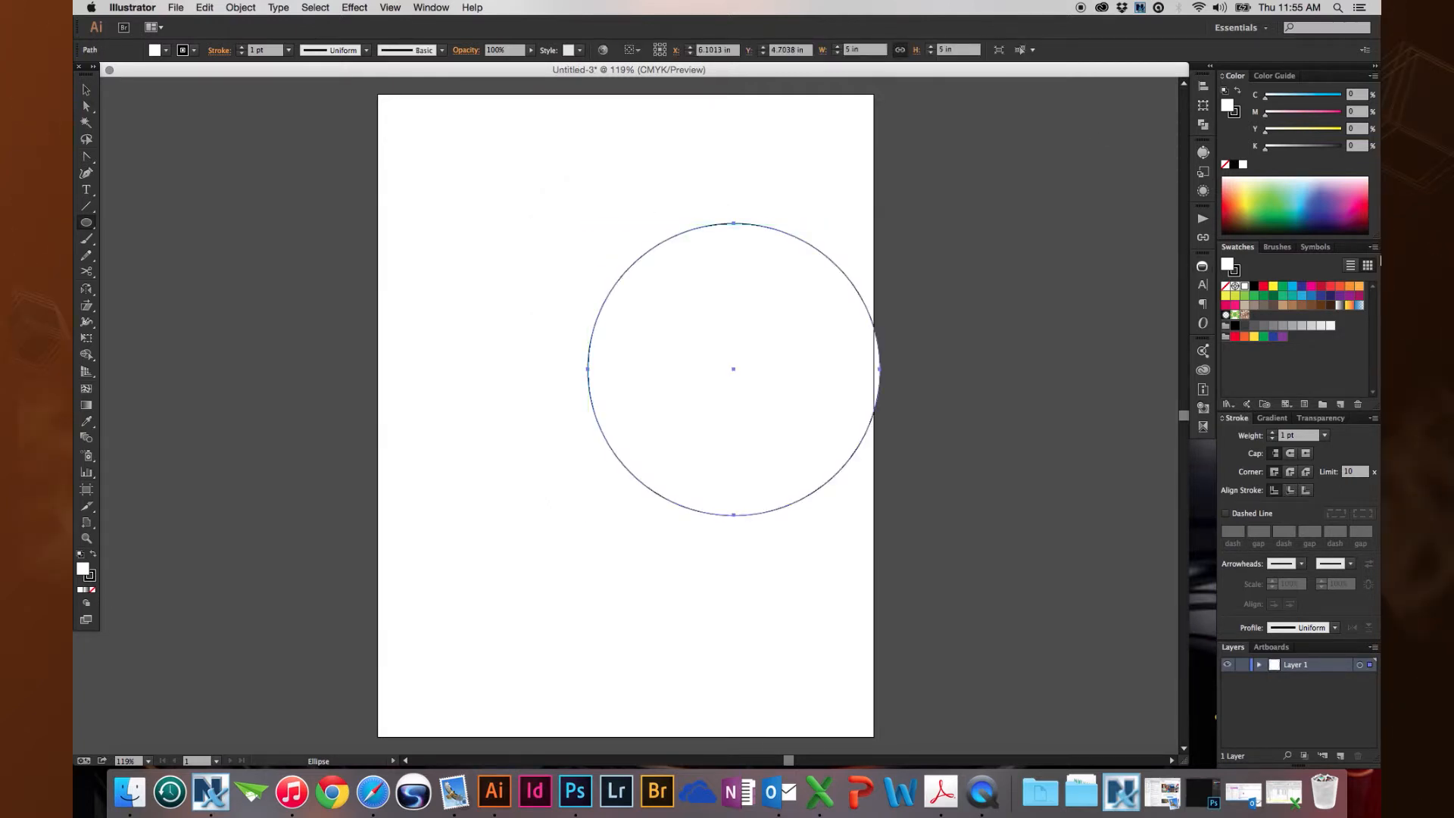
- Fill the circle with red (C 15, M 100, Y 90, K 10) and move it to about X 4.12 in, Y 3.72 in
left_click(1323, 290)
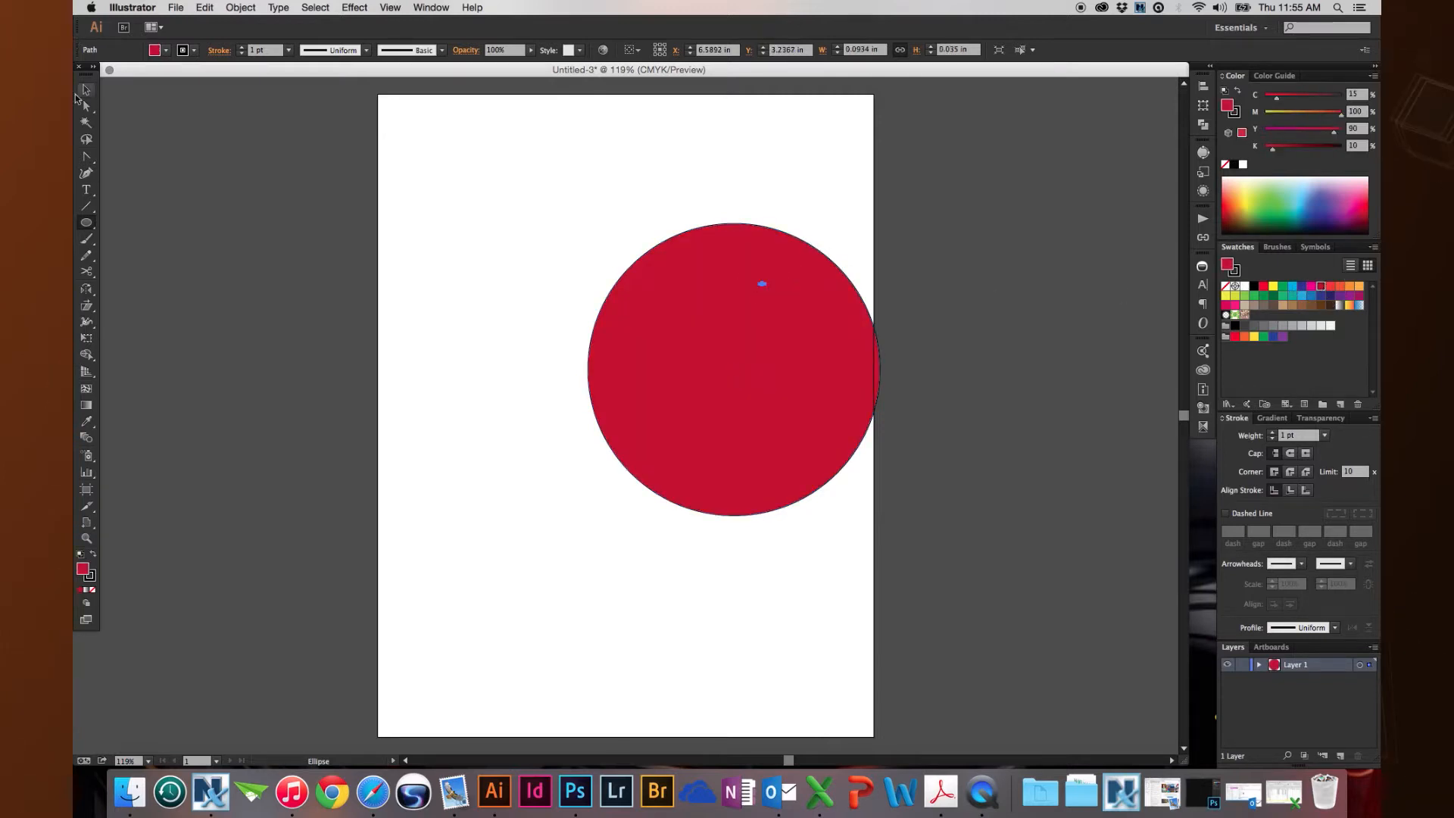
left_click(86, 90)
key("Delete")
left_click_drag(684, 333, 604, 310)
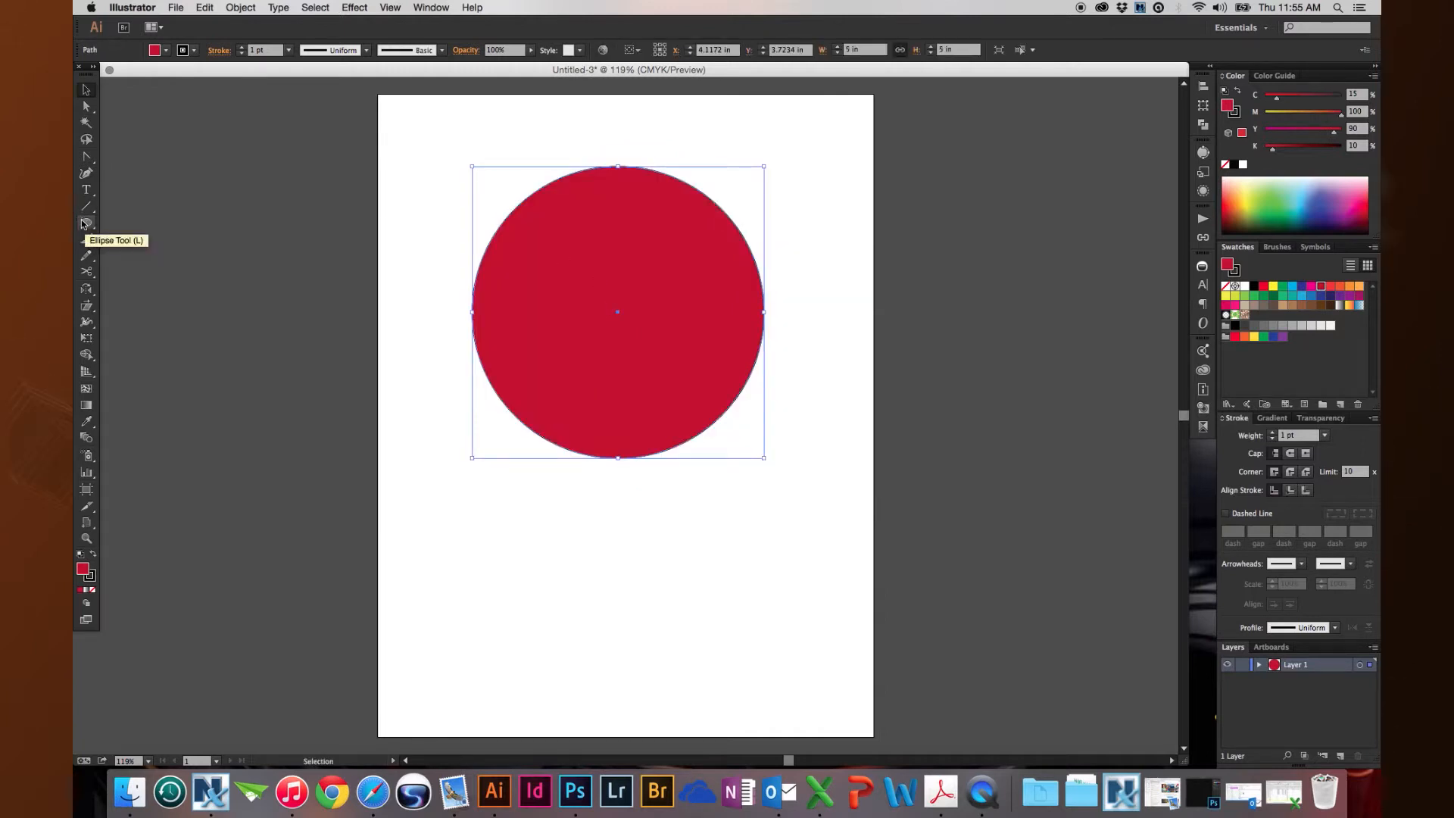
- Duplicate the red circle in place and resize the copy proportionally about its centre to 4 in
key("a")
key("v")
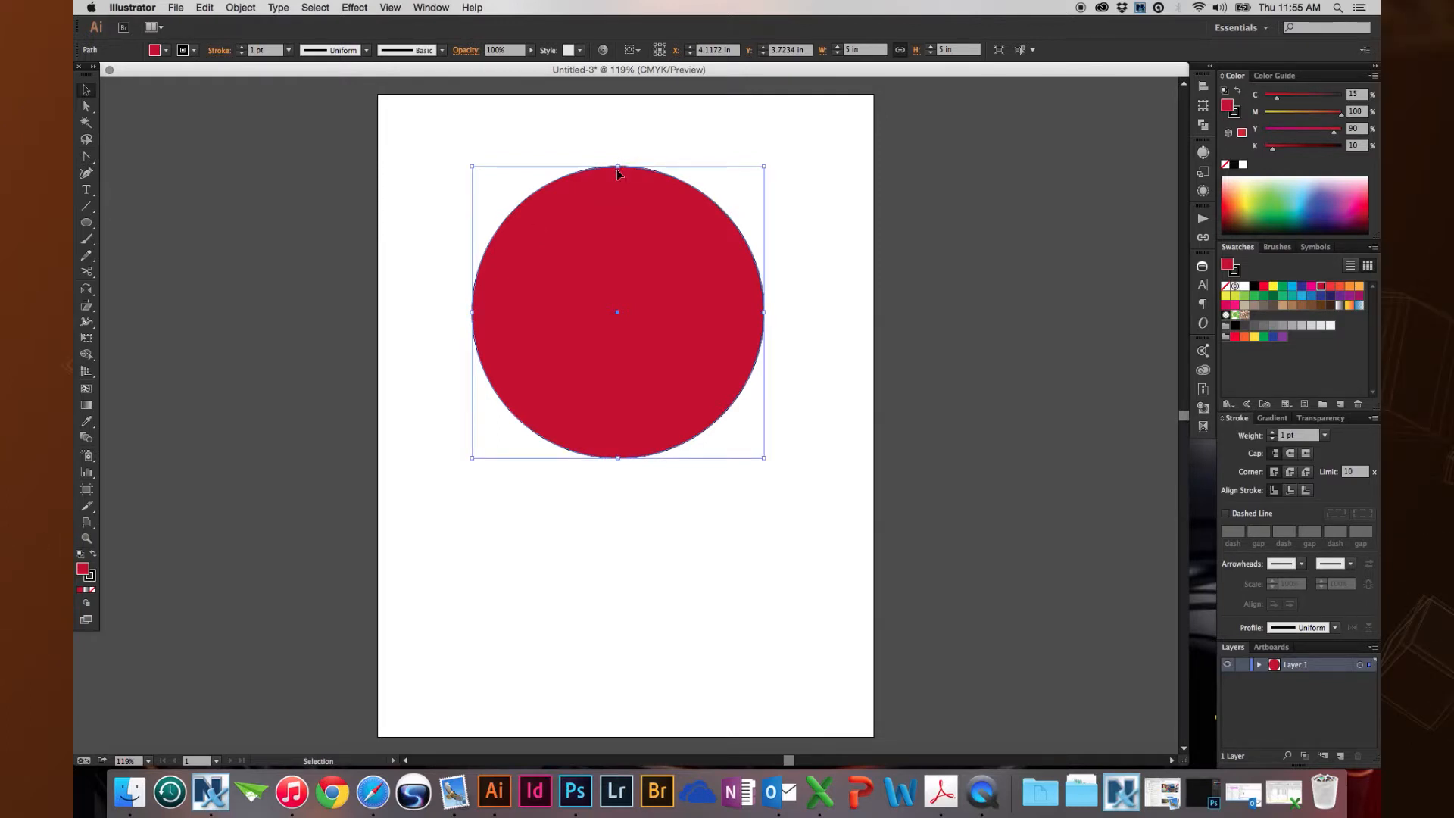
left_click(870, 50)
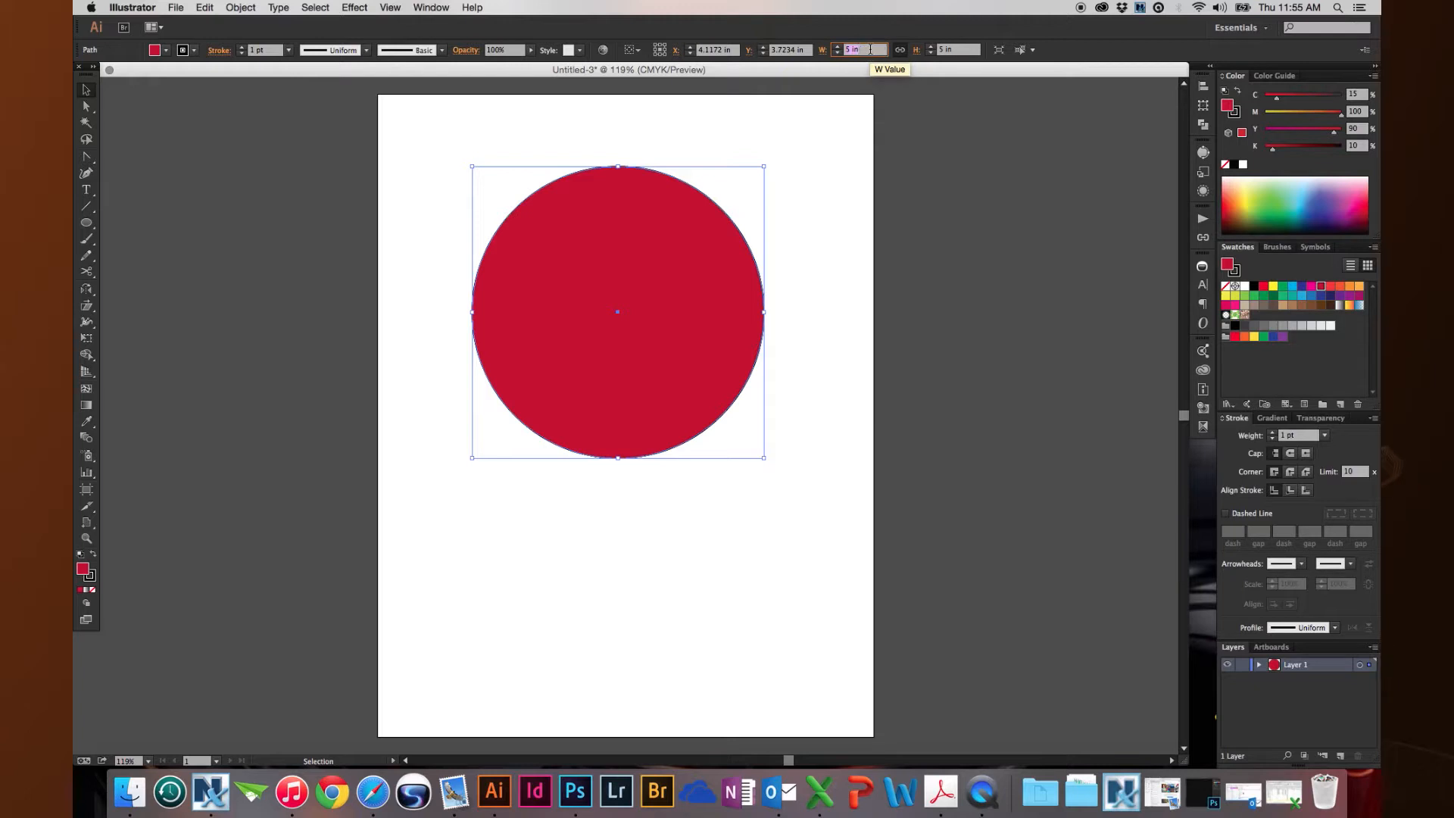
type("3.5")
key("alt+Return")
left_click(878, 50)
type("4")
key("Return")
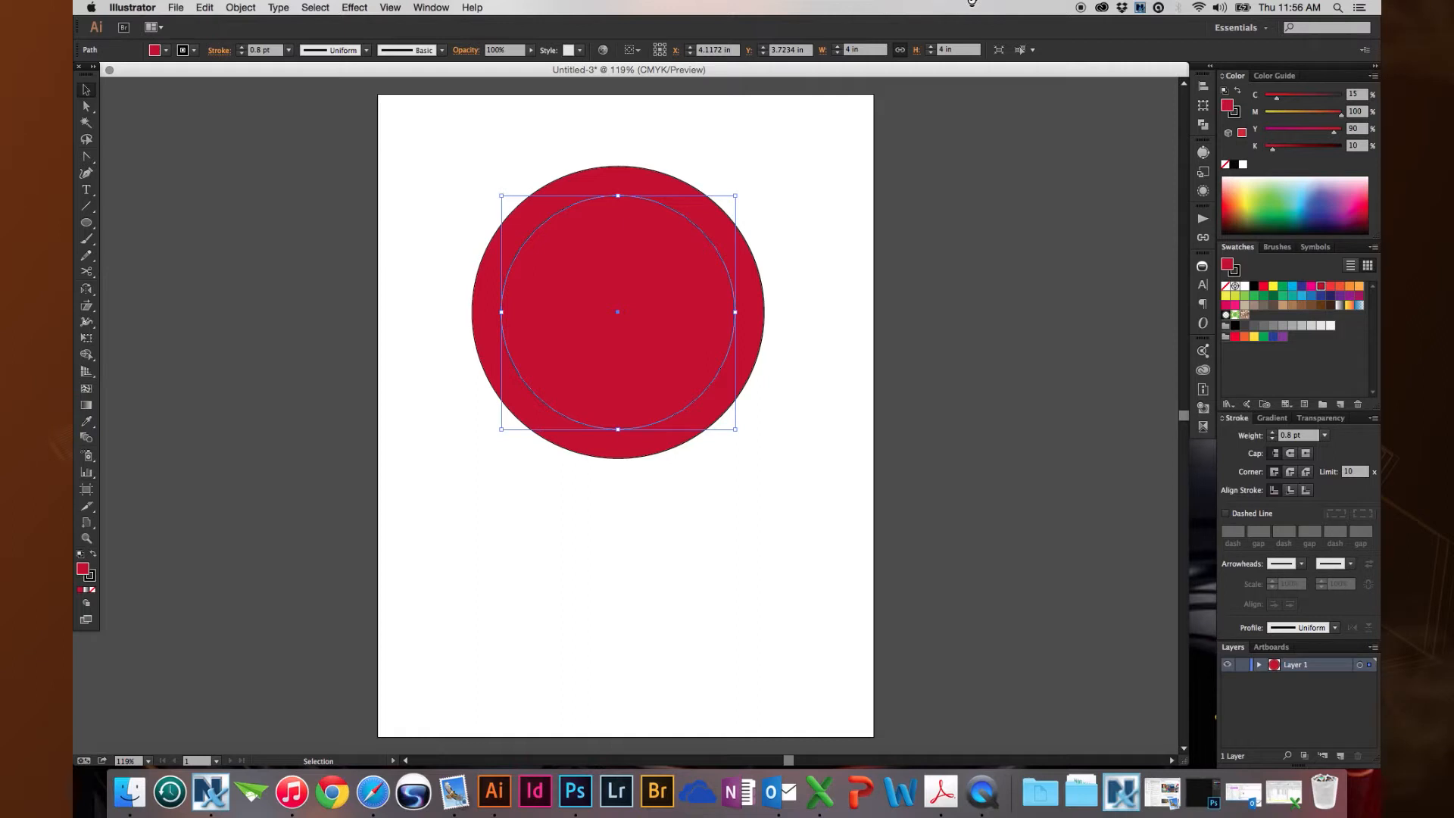
- Add two more concentric circle copies in place, one sized 1 in and one sized 0.5 in
left_click(863, 49)
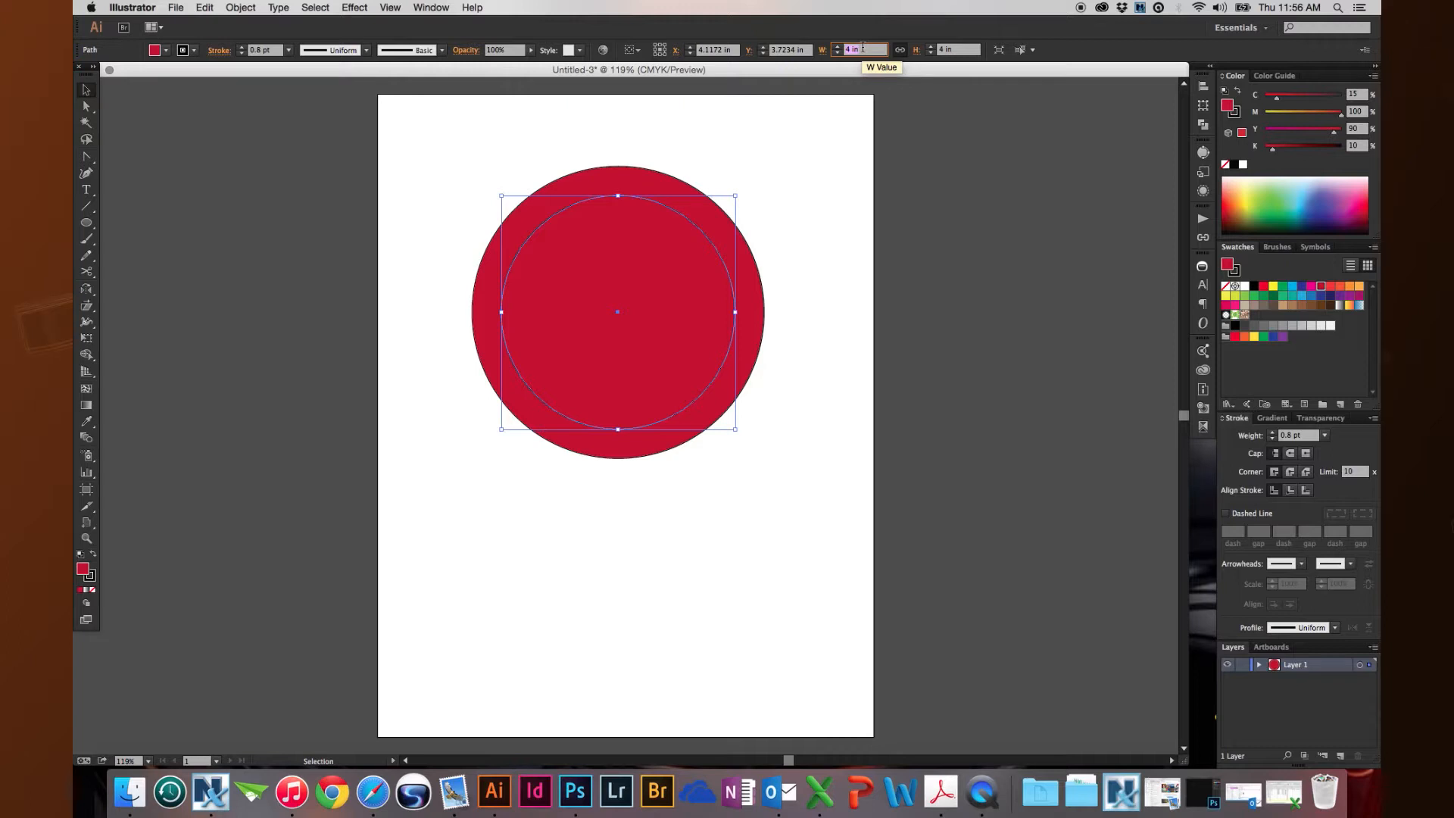
type("1")
key("Return")
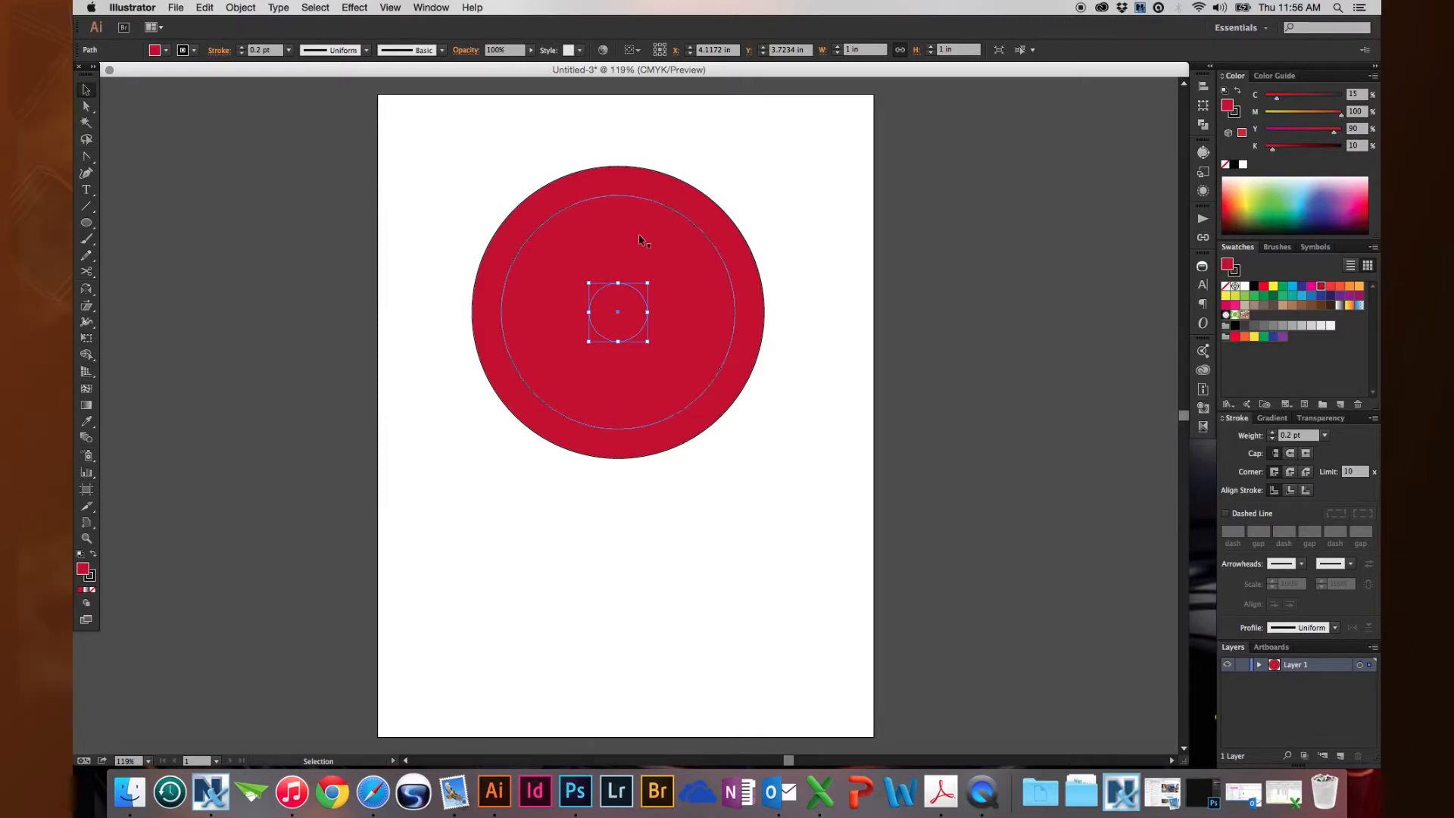
key("a")
key("v")
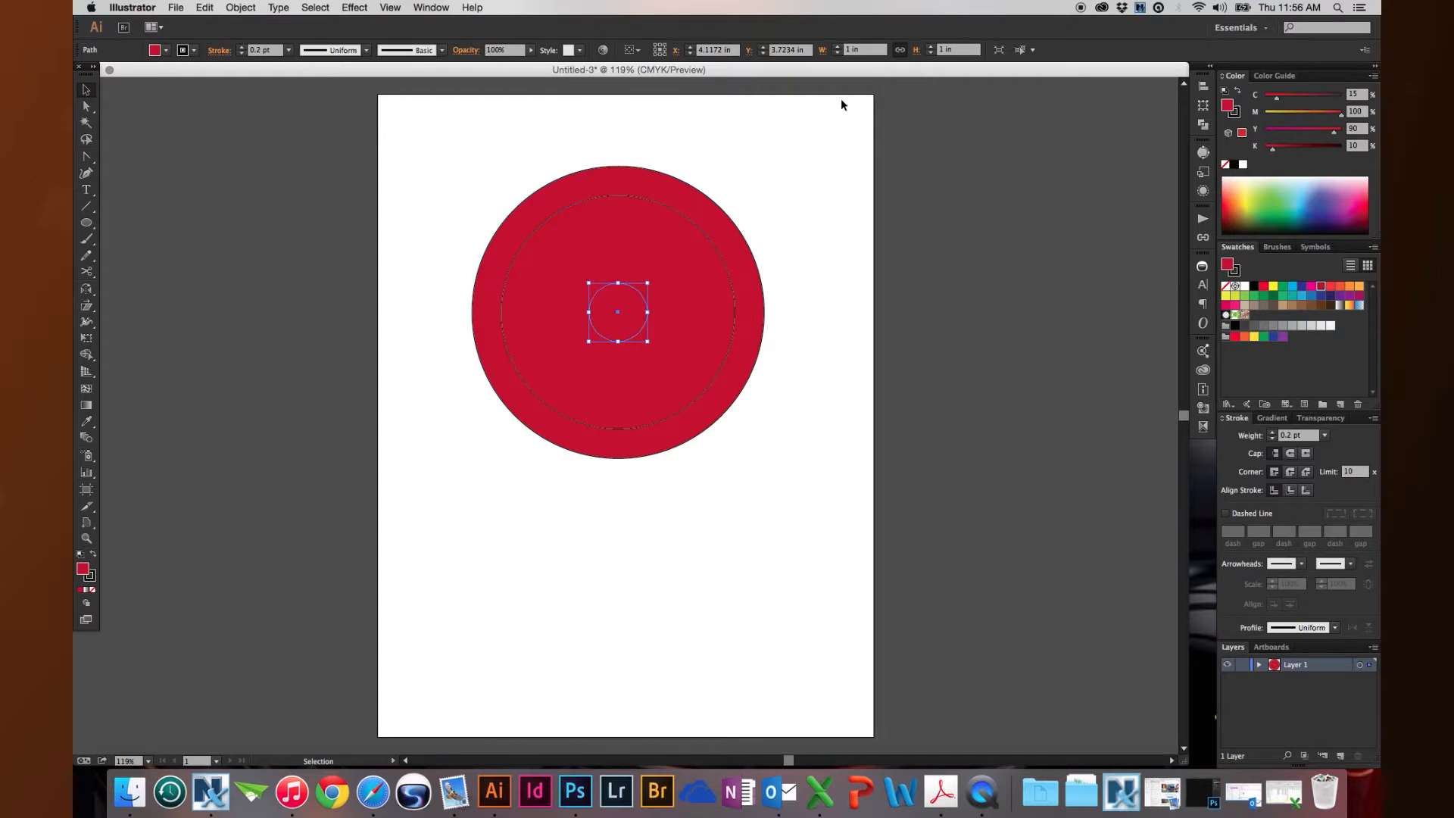
left_click(859, 50)
type(".5")
key("Return")
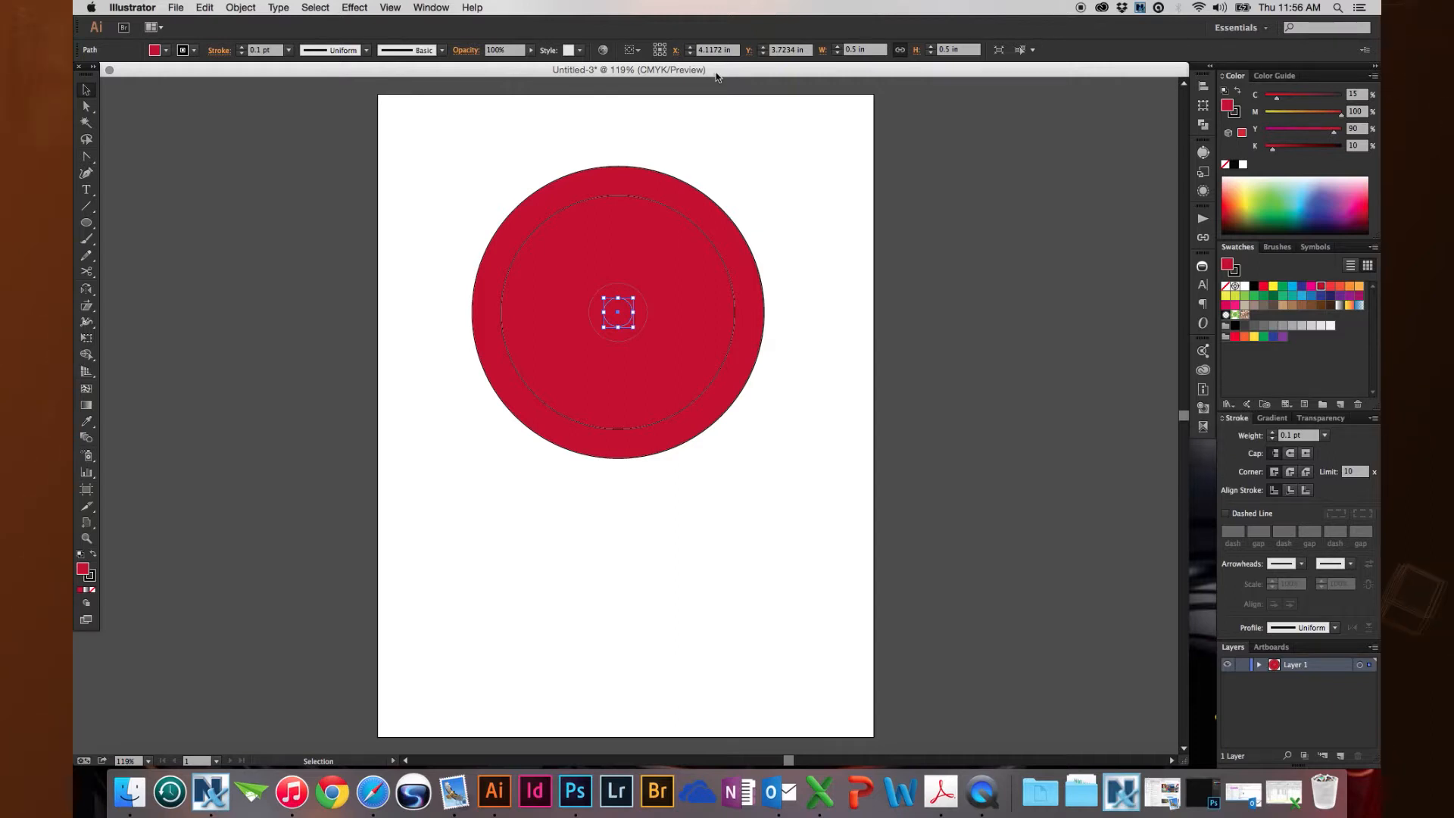
- Apply Minus Front to the two large circles and then to the two small circles to form an outer ring and a hub ring
left_click_drag(661, 129, 574, 246)
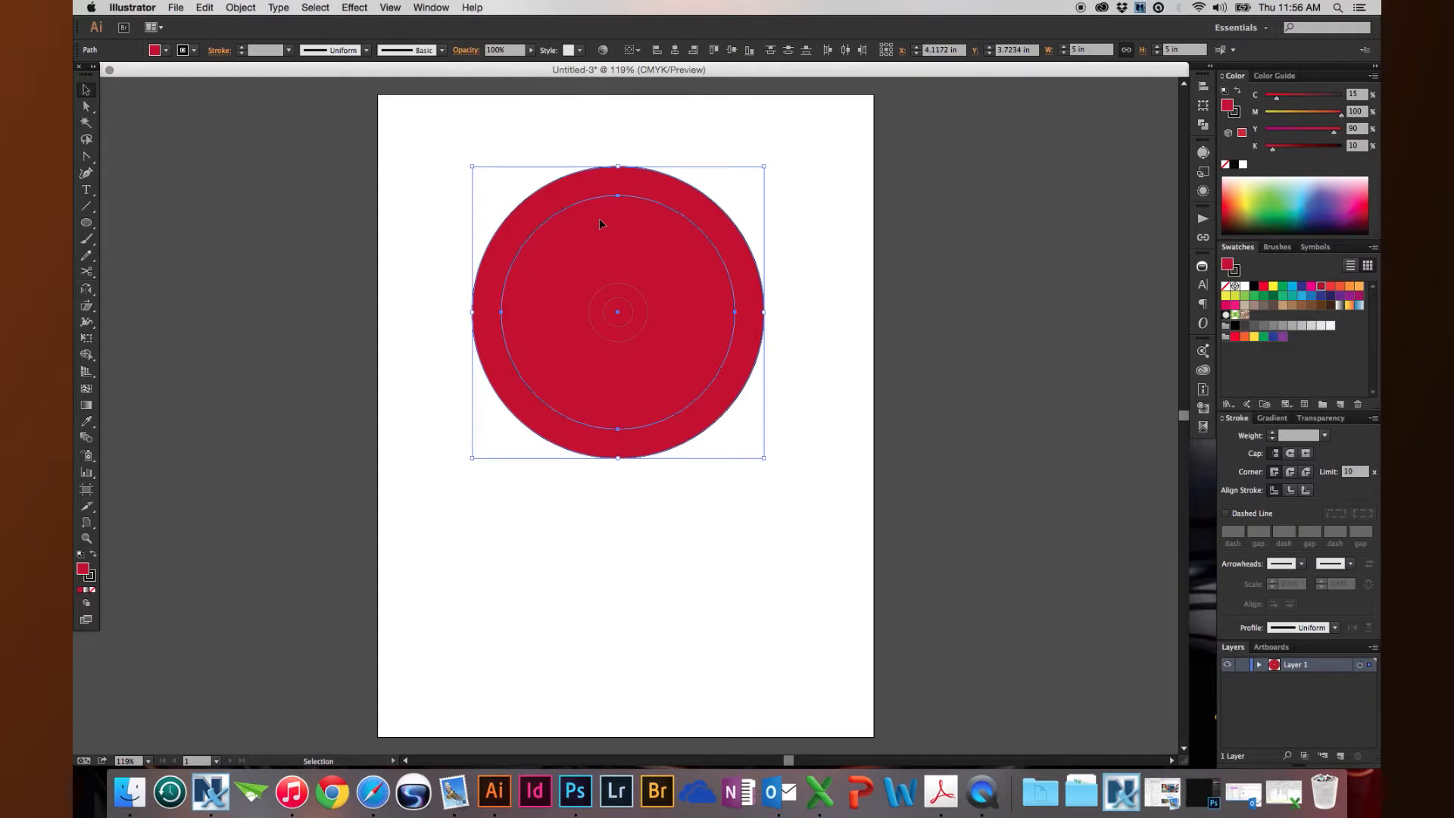
left_click(1203, 124)
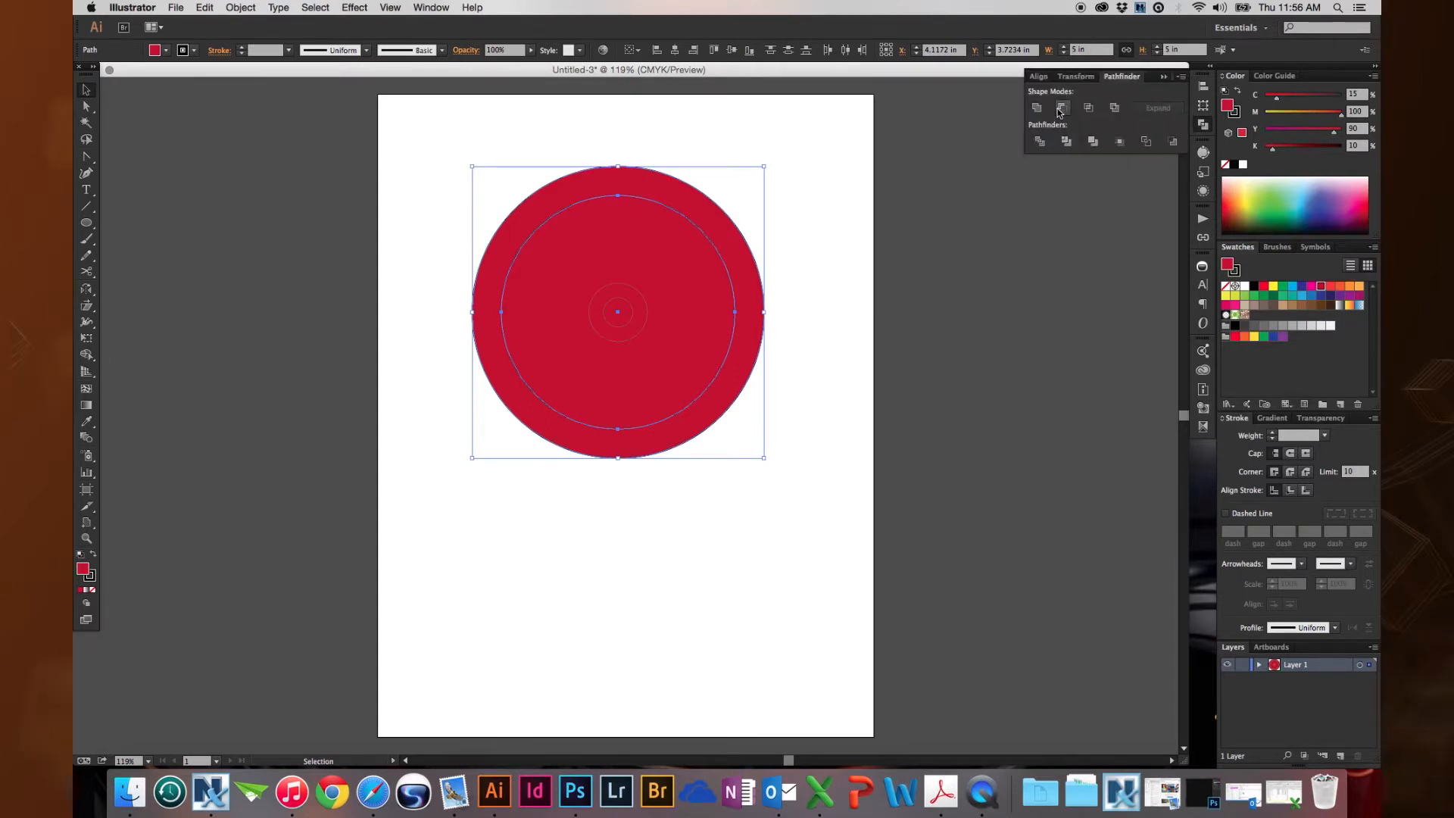
left_click(1060, 109)
left_click_drag(584, 254, 640, 340)
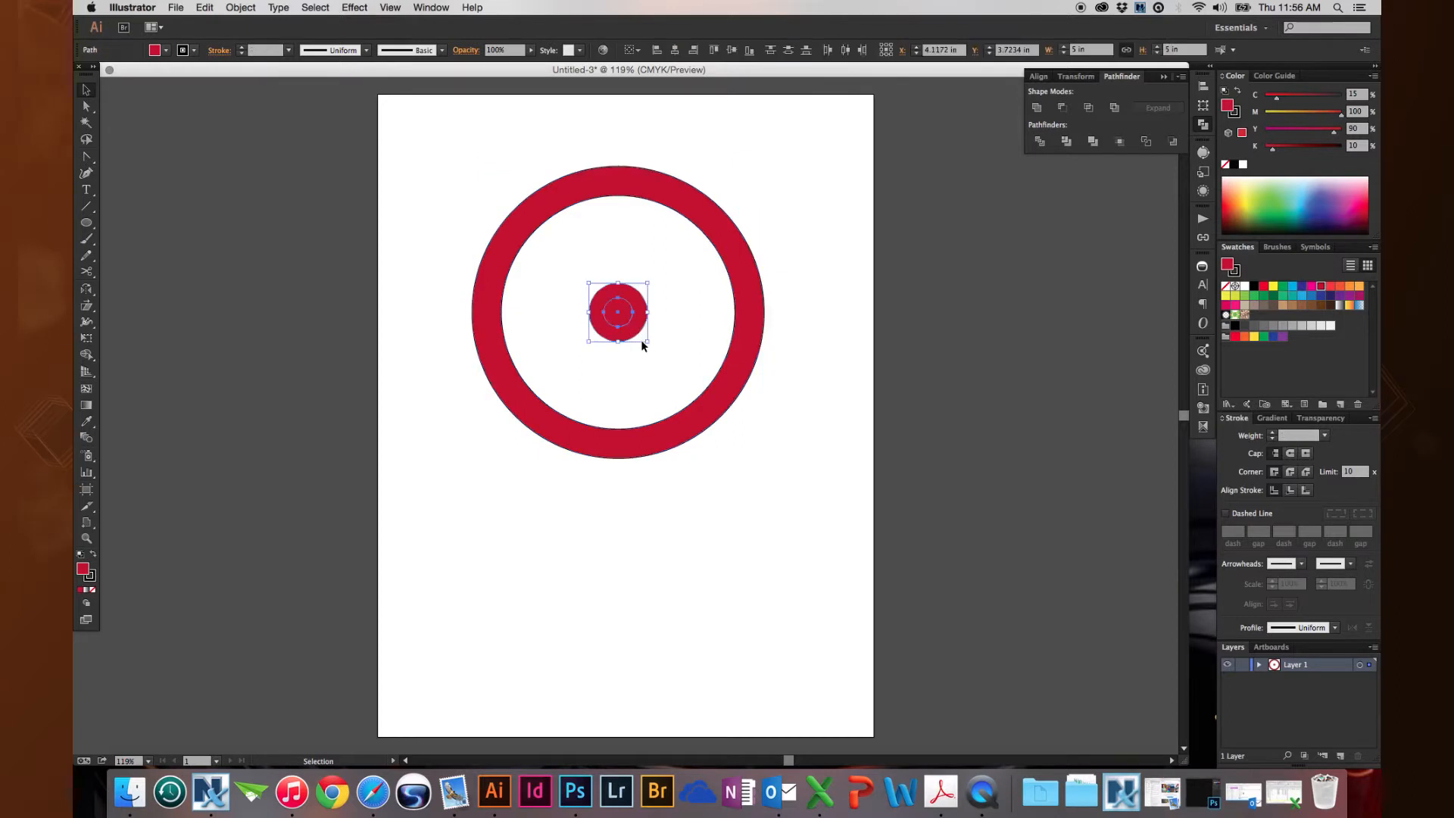
left_click(1060, 108)
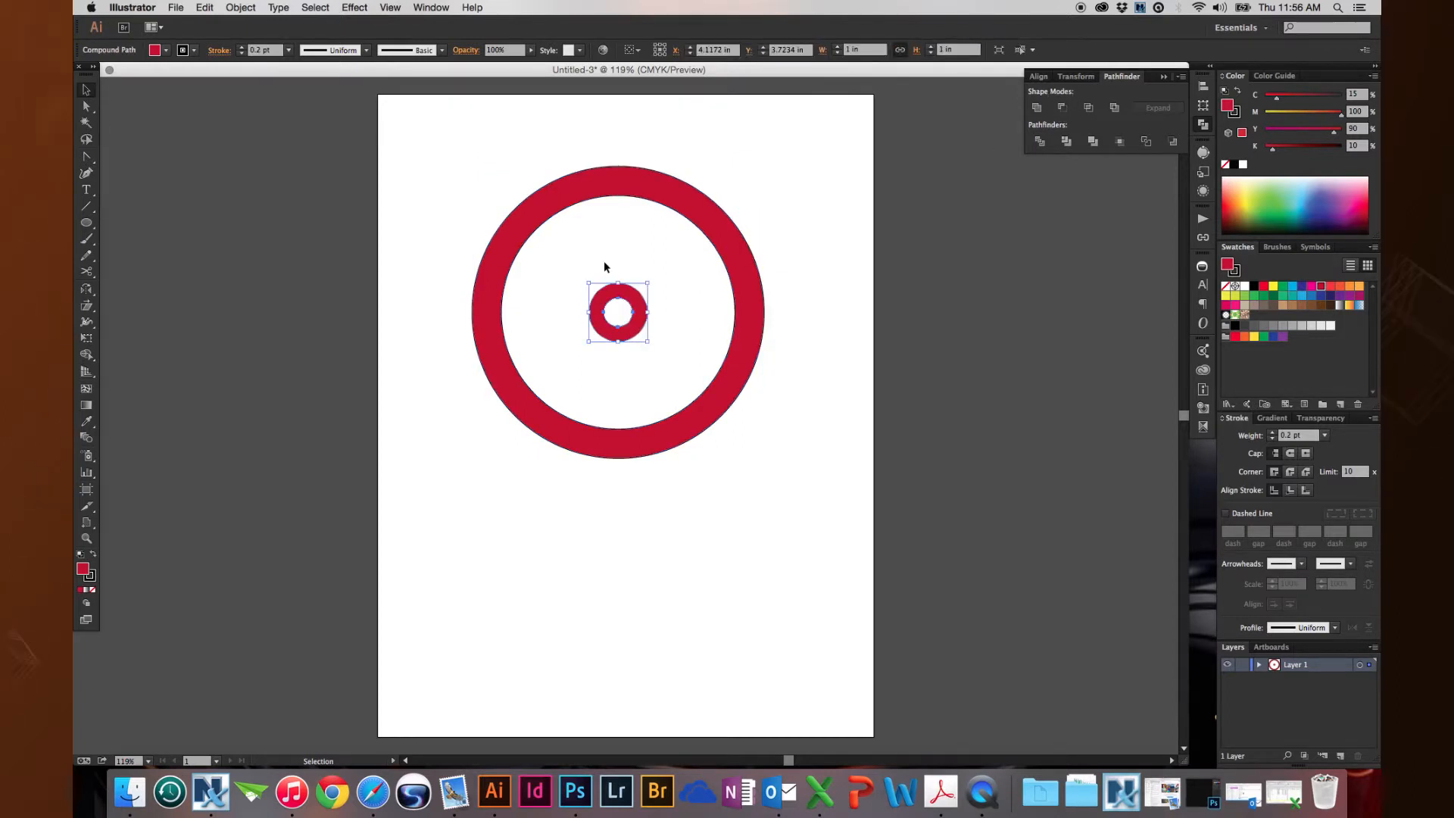
left_click(566, 277)
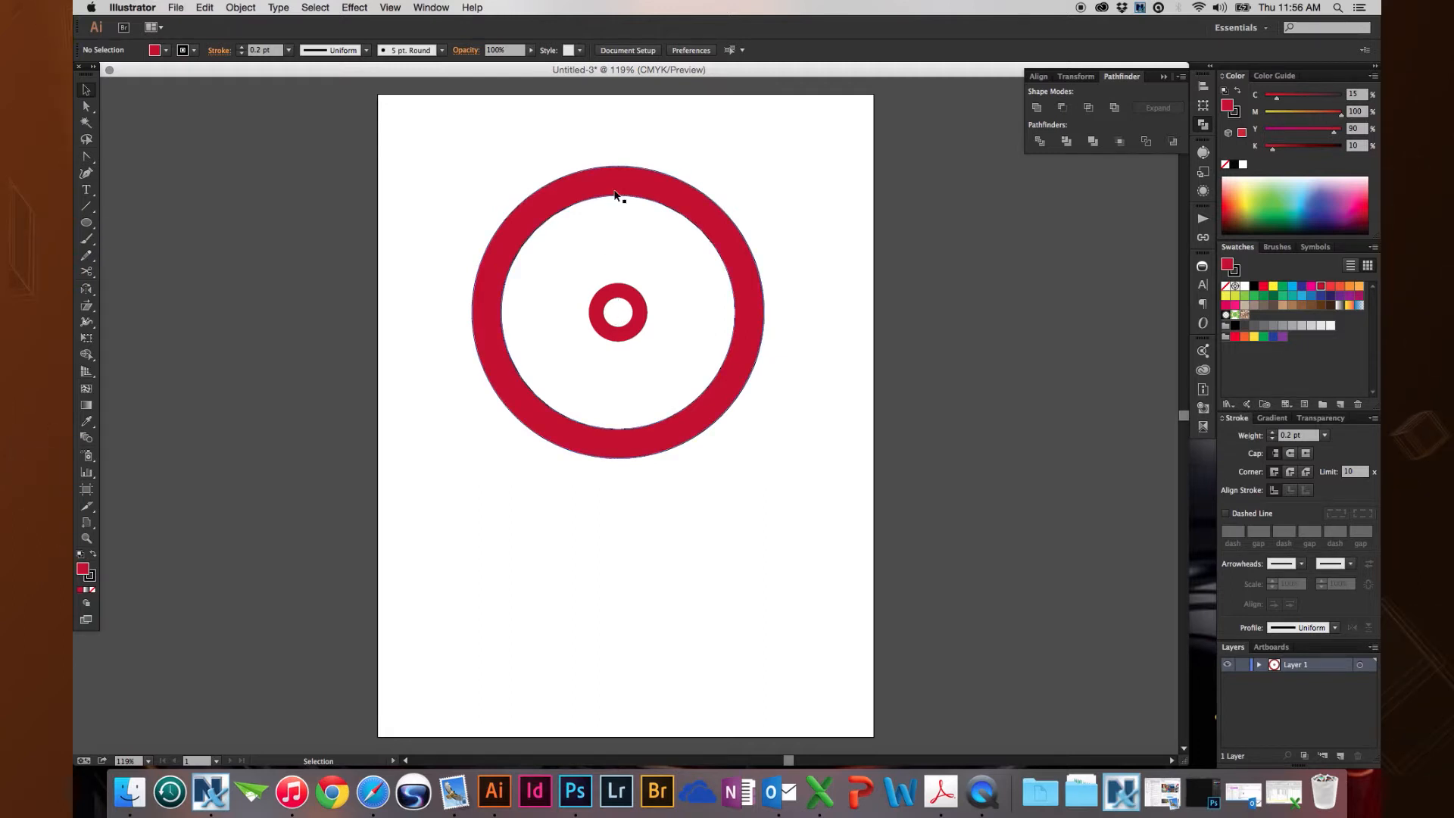
- Create a three-sided polygon with a 0.6944 in radius inside the outer ring
left_click(88, 221)
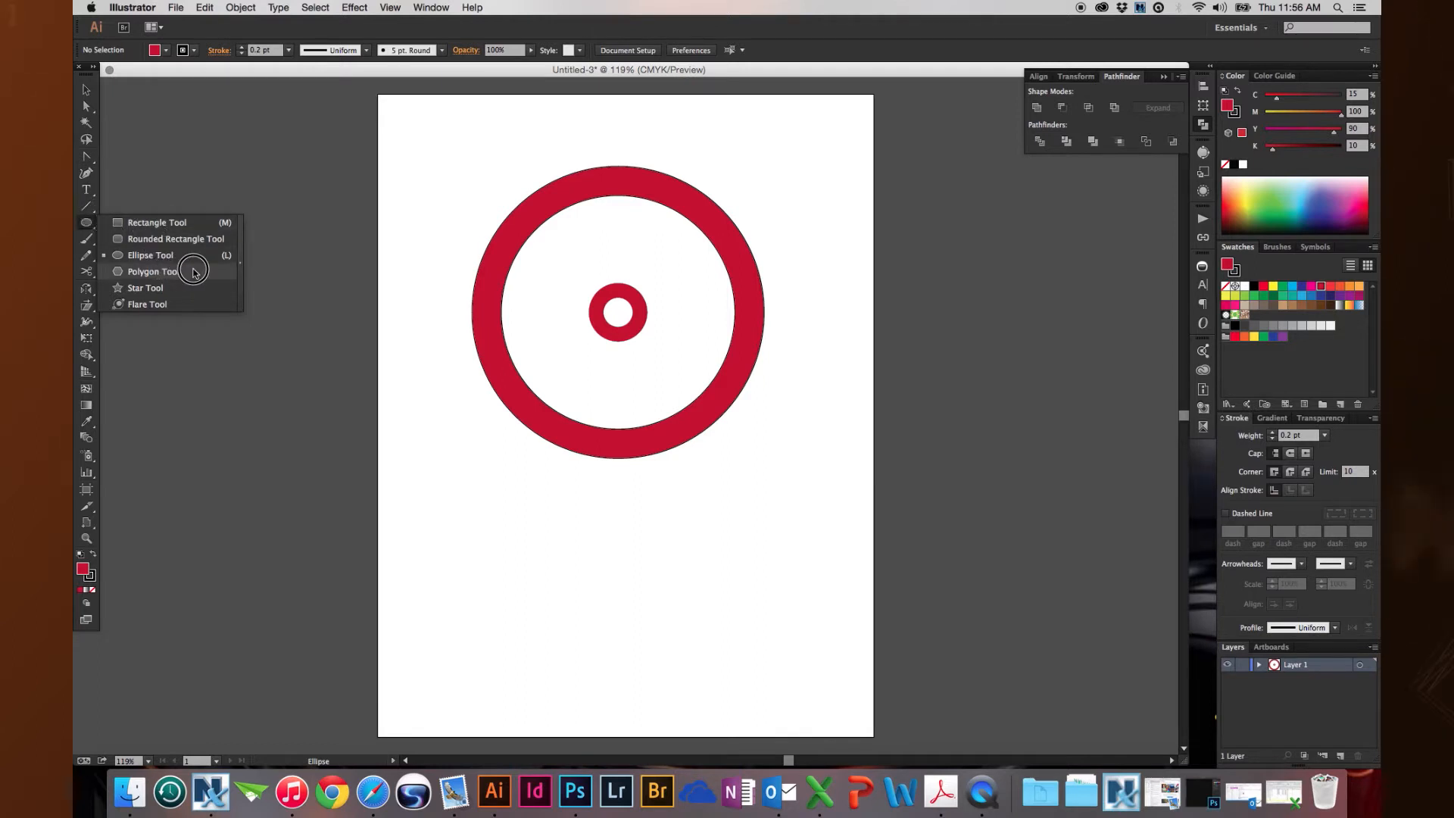
left_click(194, 271)
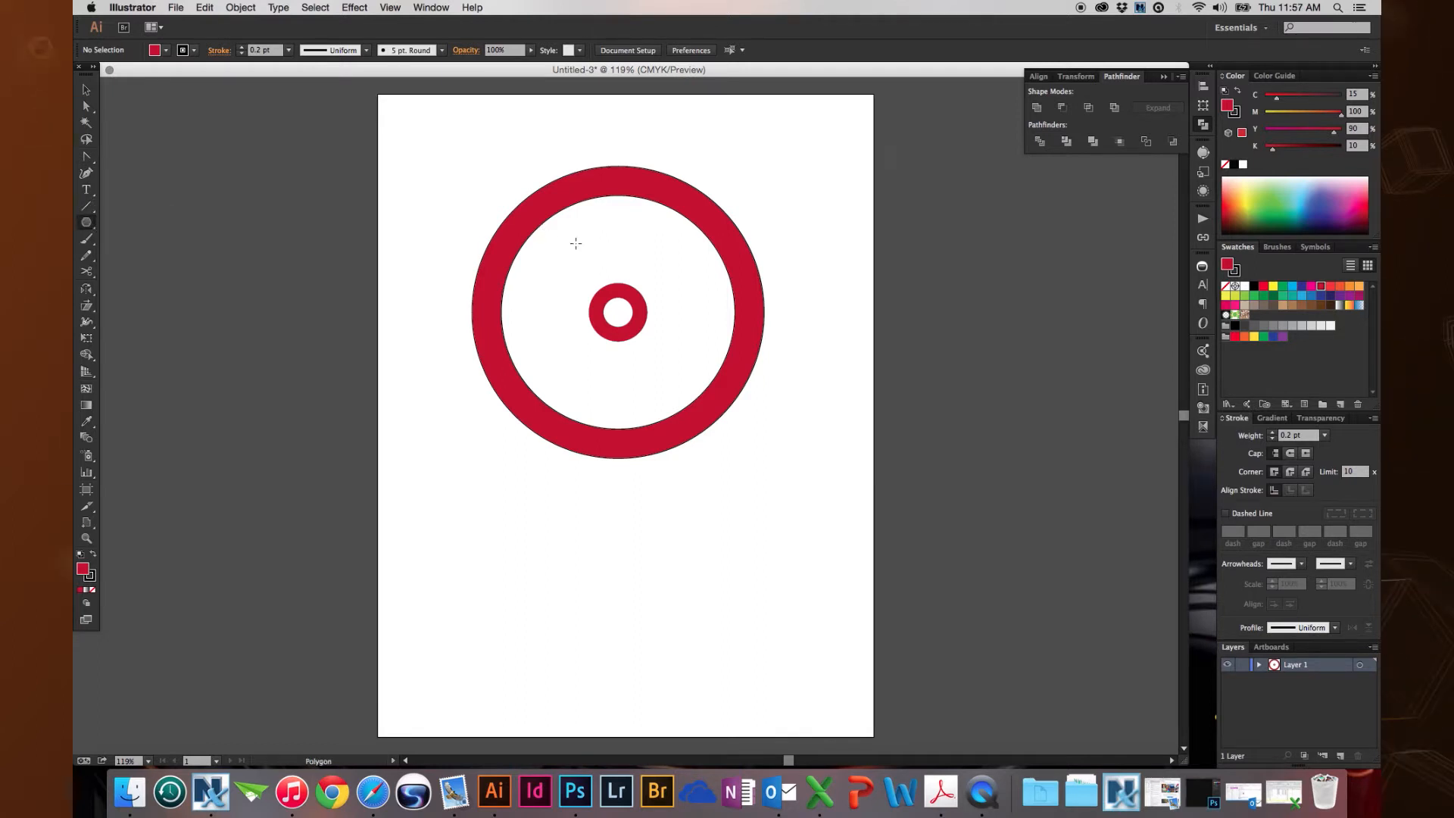
left_click(546, 259)
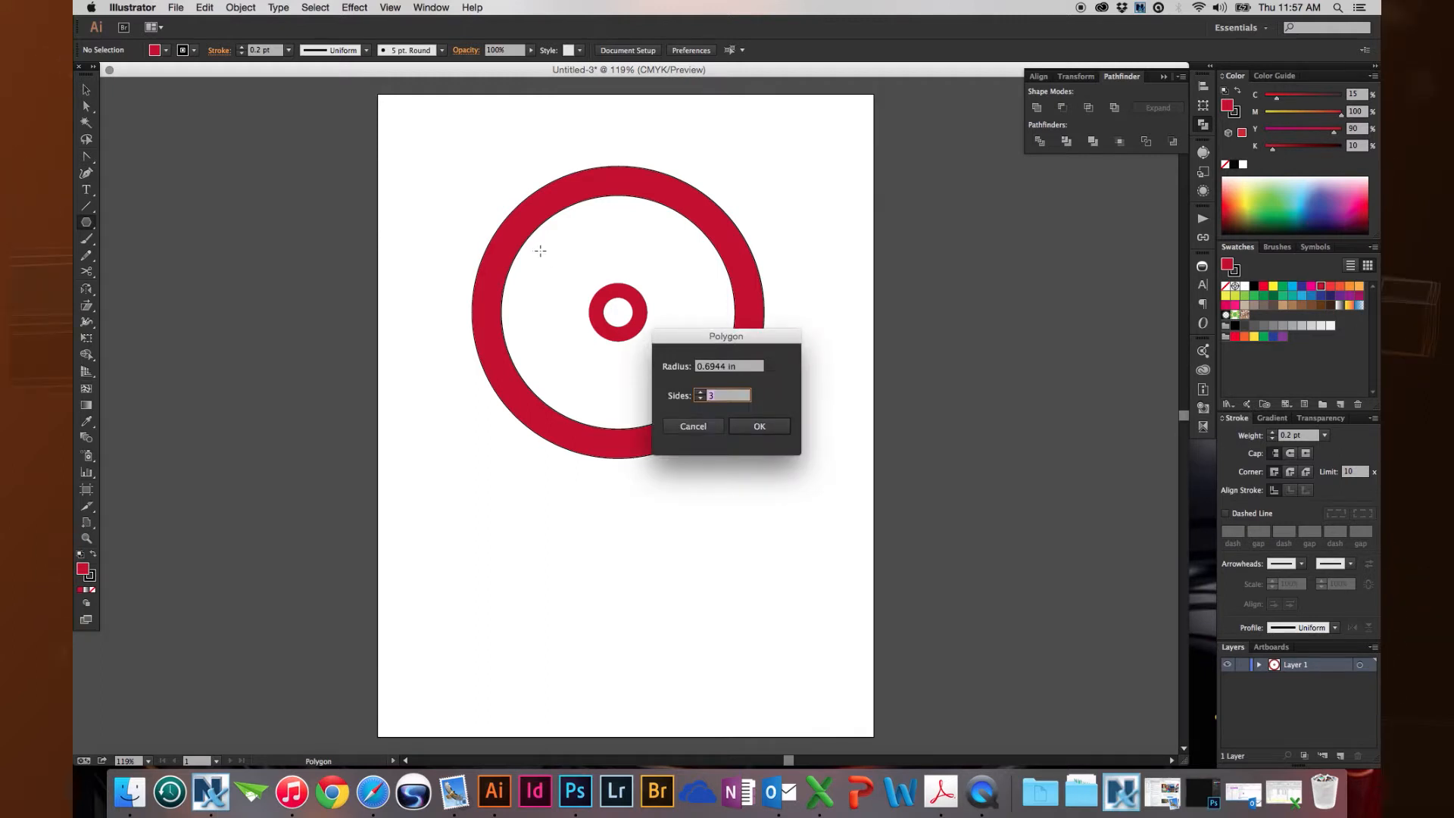
type("3")
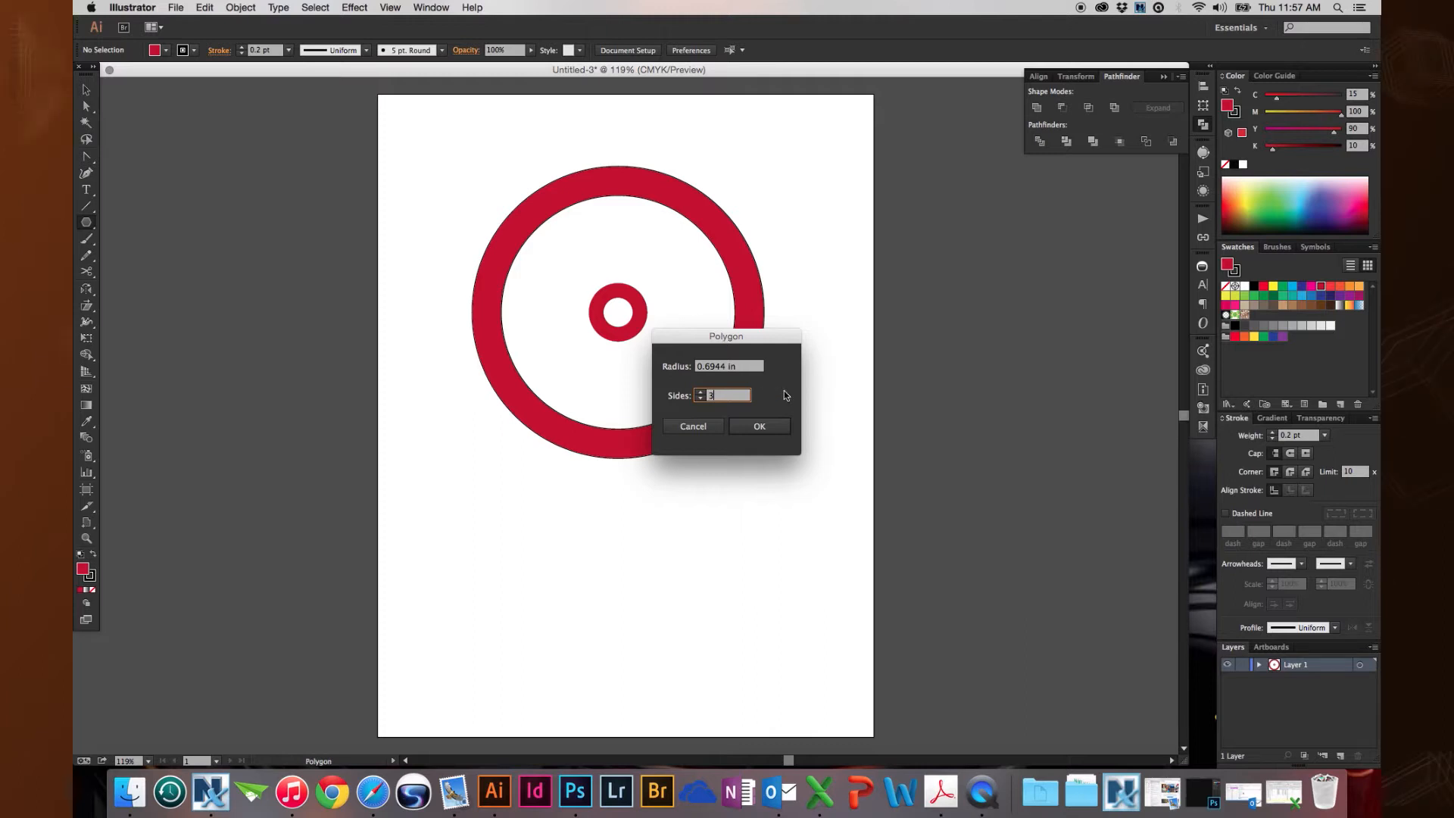
left_click(758, 422)
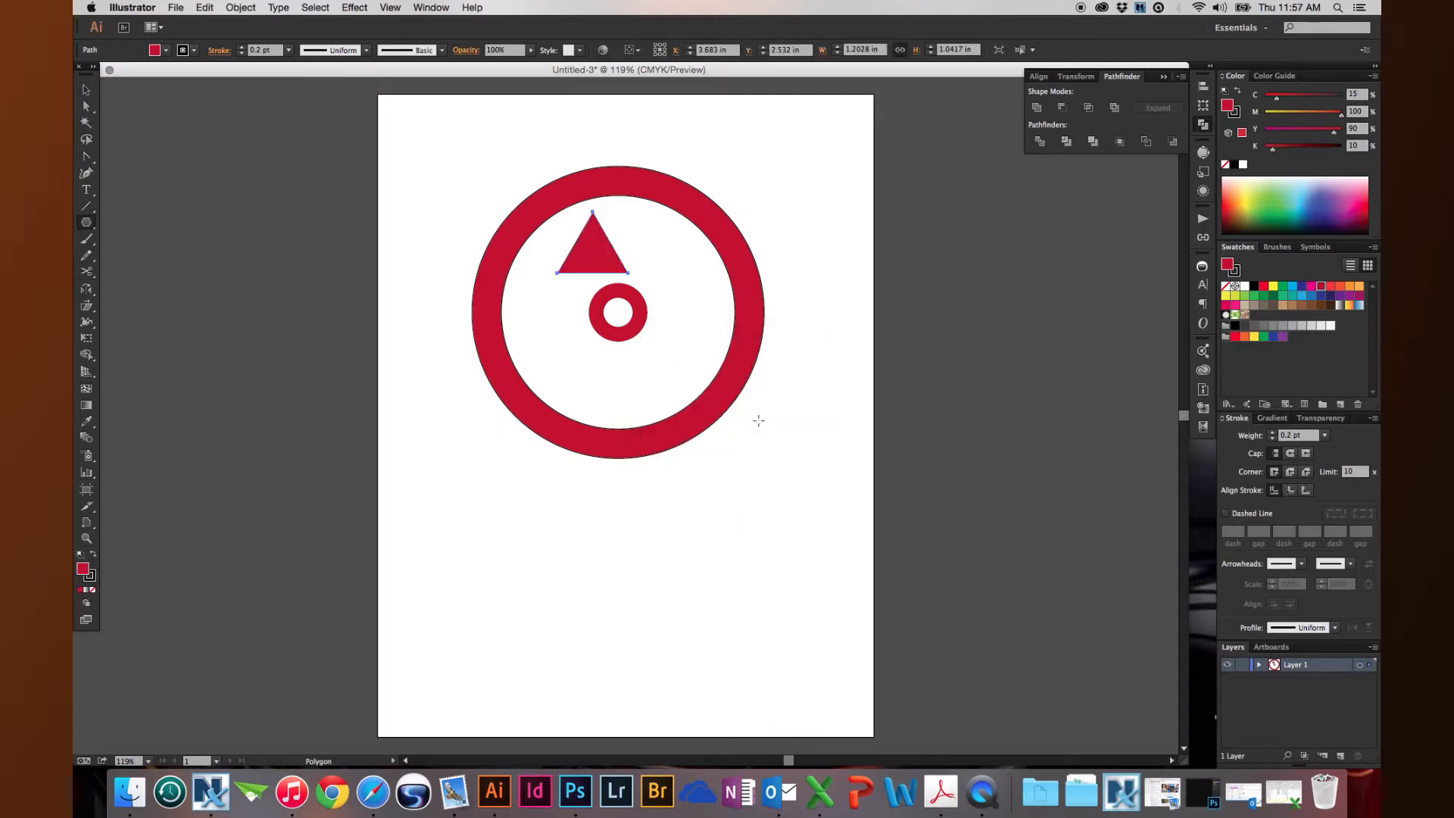
- Scale the triangle proportionally to 0.75 in wide and place a copy of it on the outer ring's top edge
left_click(85, 89)
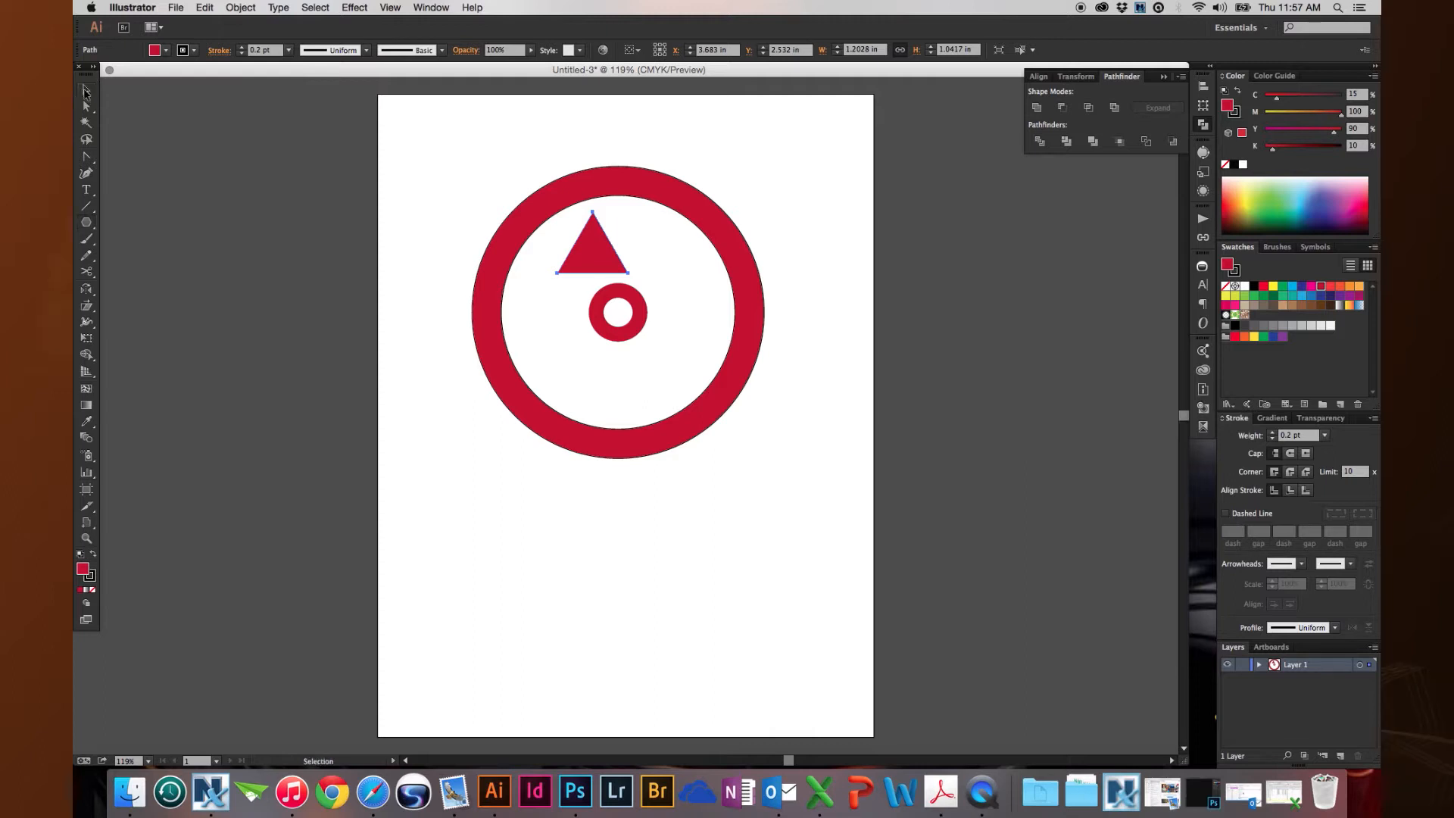
left_click(863, 50)
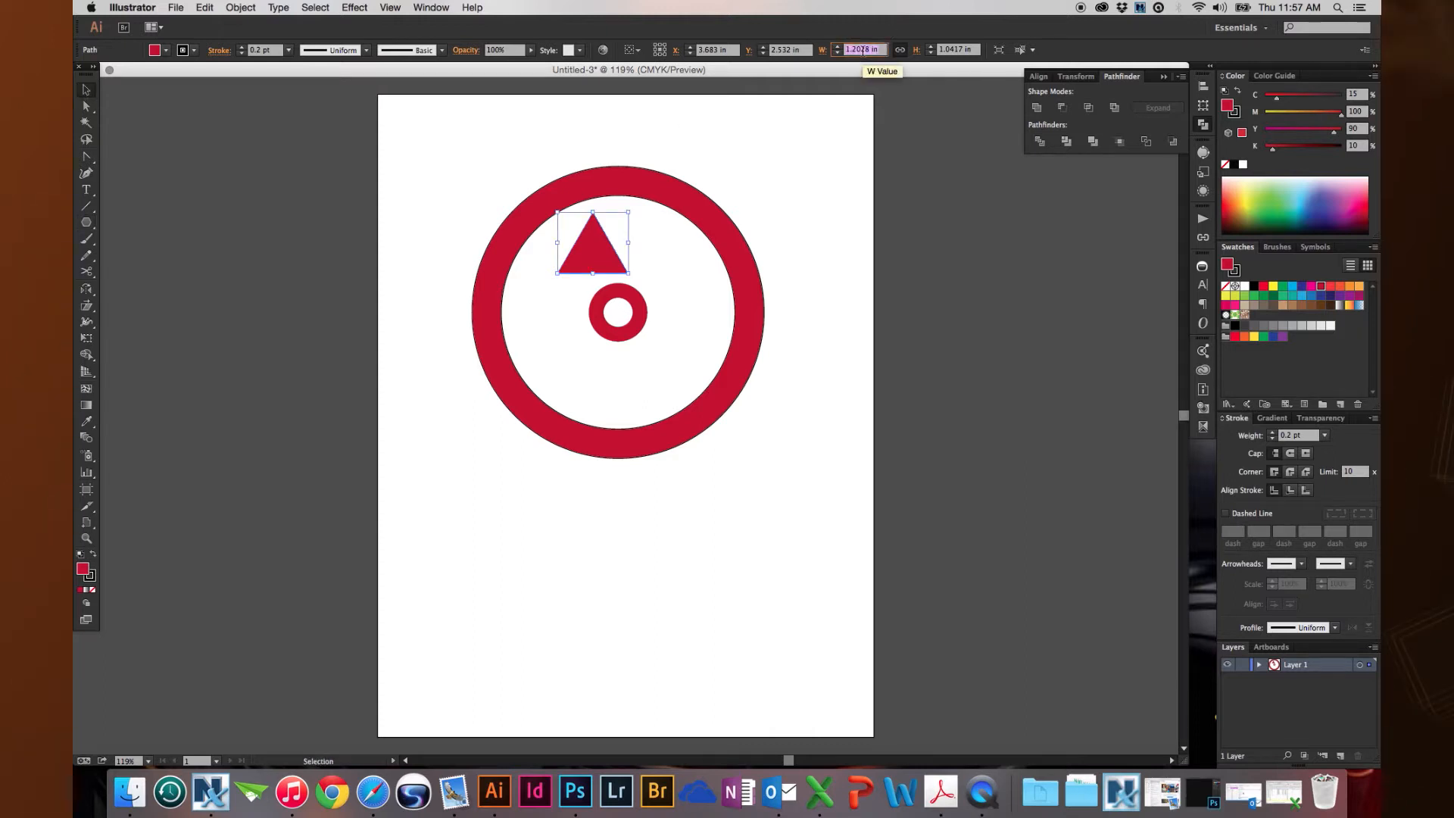
key("BackSpace")
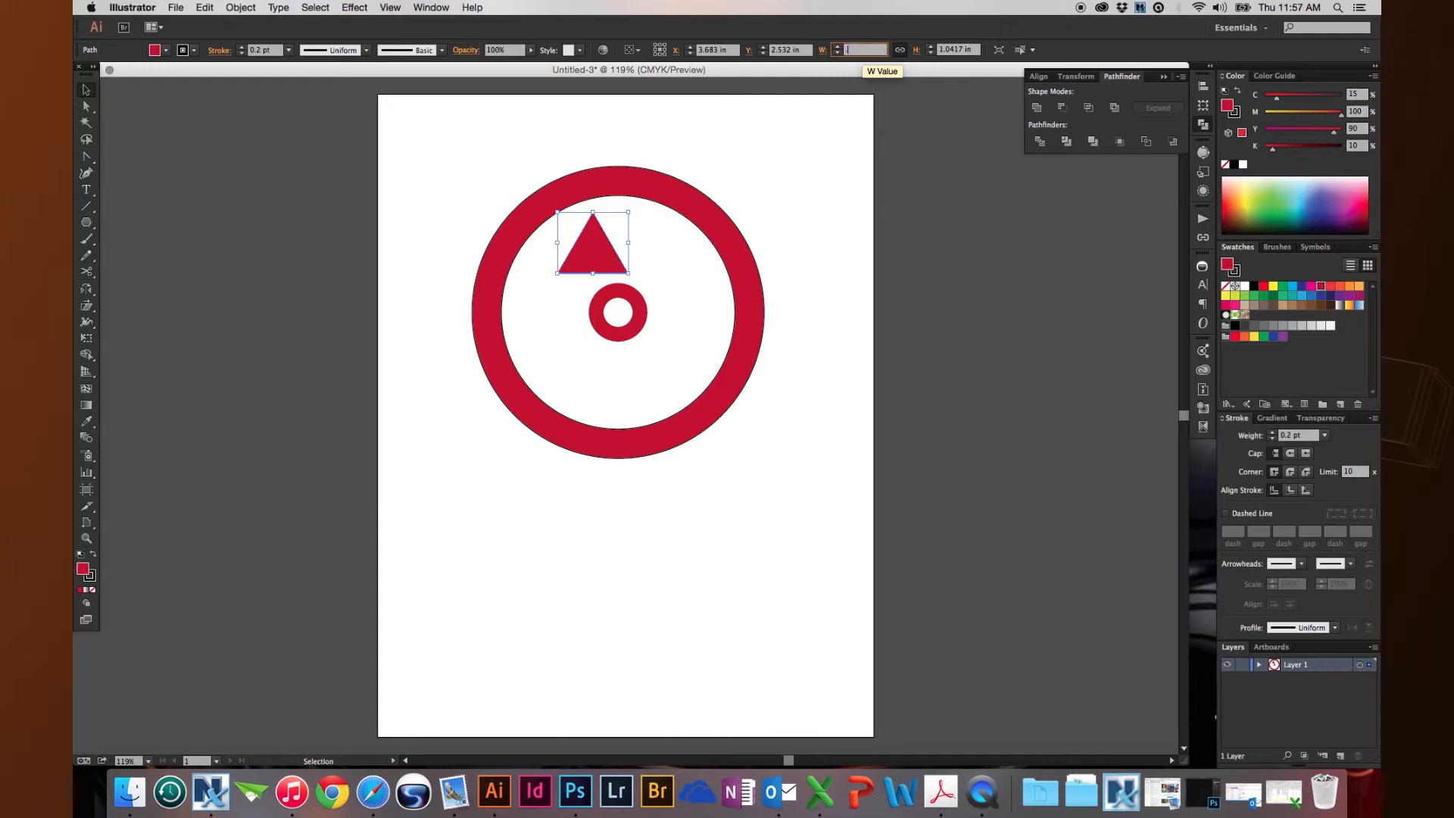
key("Return")
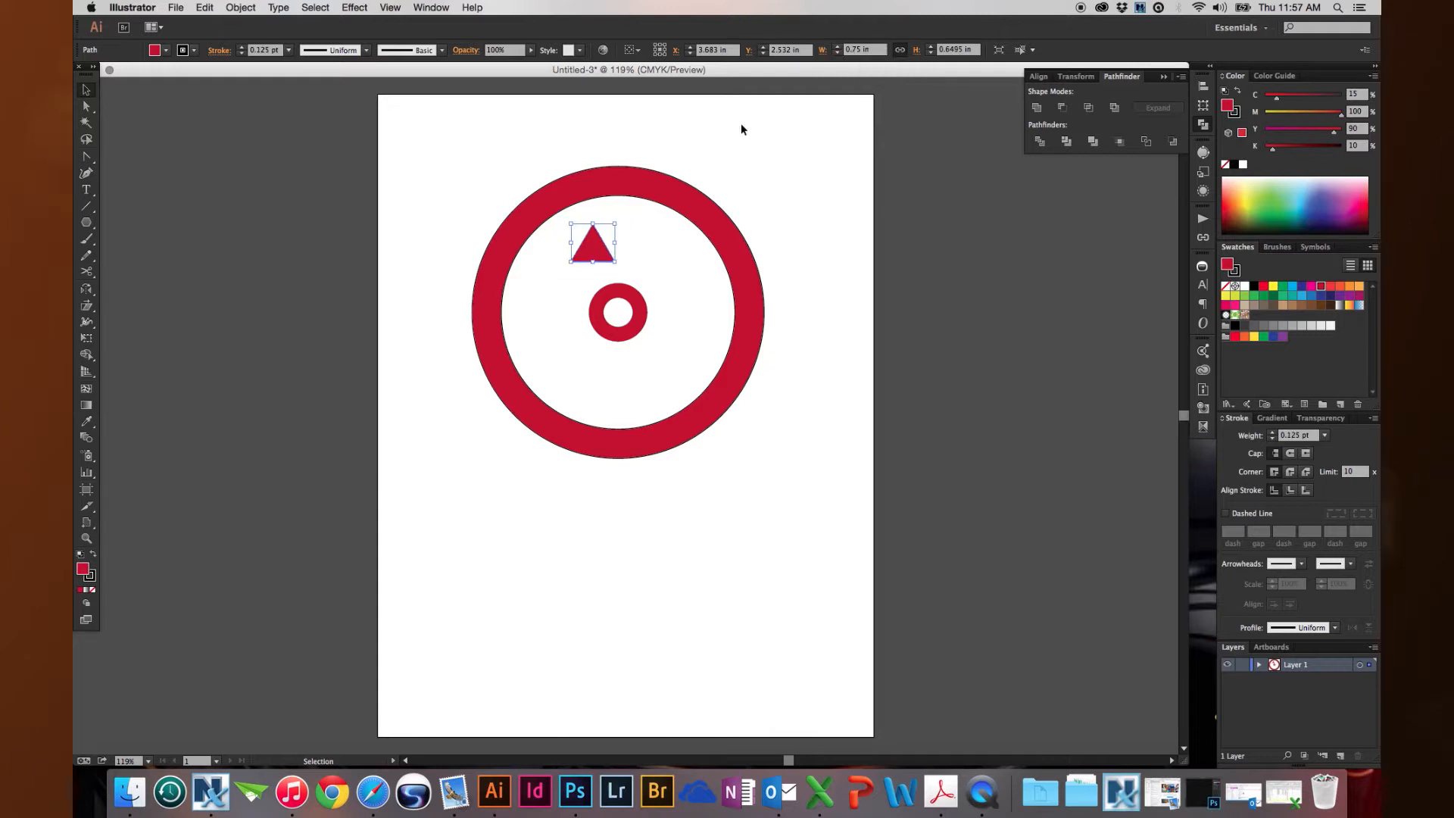
left_click_drag(591, 247, 617, 159)
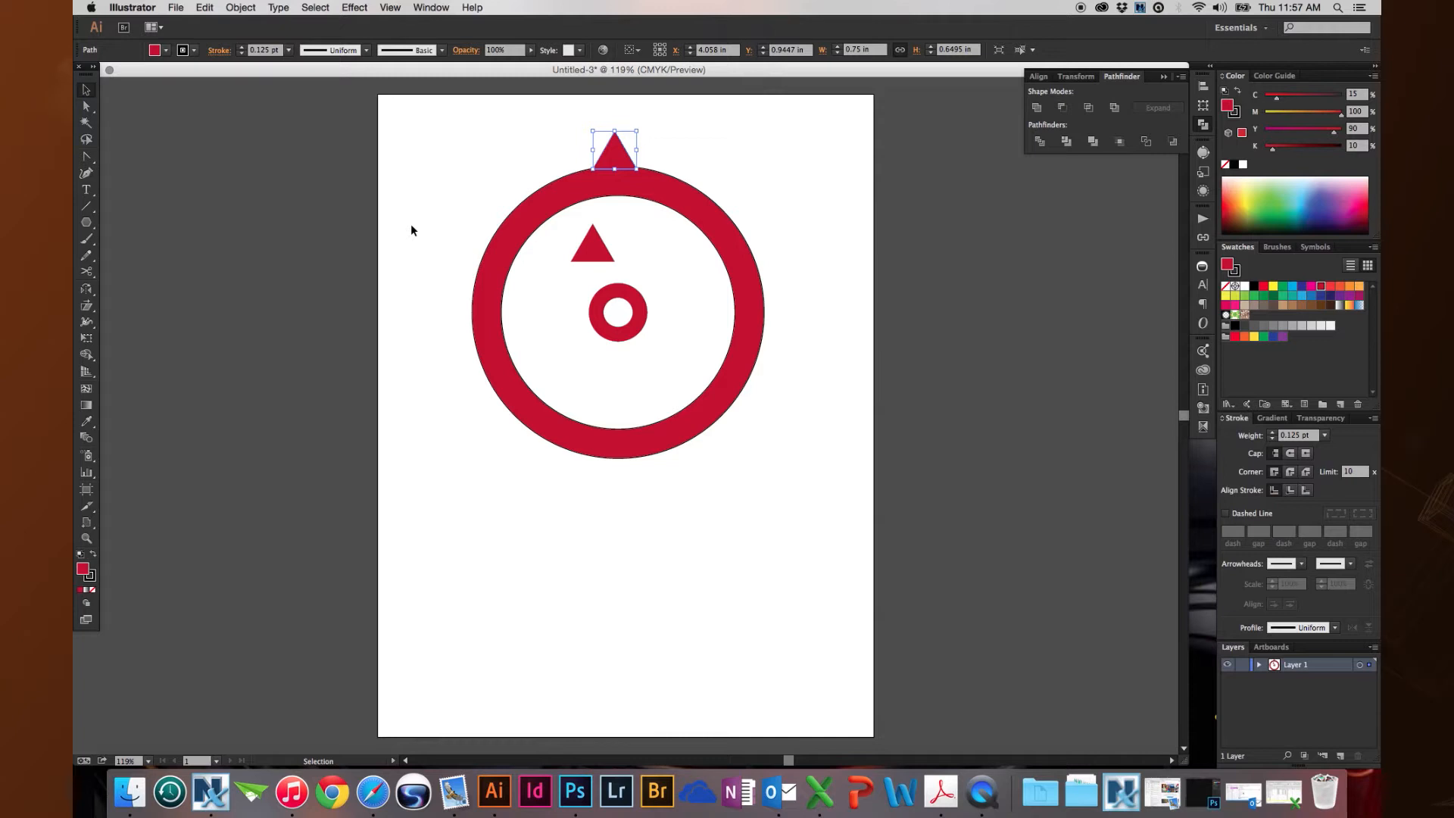
- Centre the inner triangle on the ring's upper band above the hub and stretch its base down to the hub's centre, about 2.4 in tall
key("z")
left_click_drag(493, 149, 710, 328)
left_click_drag(573, 432, 666, 241)
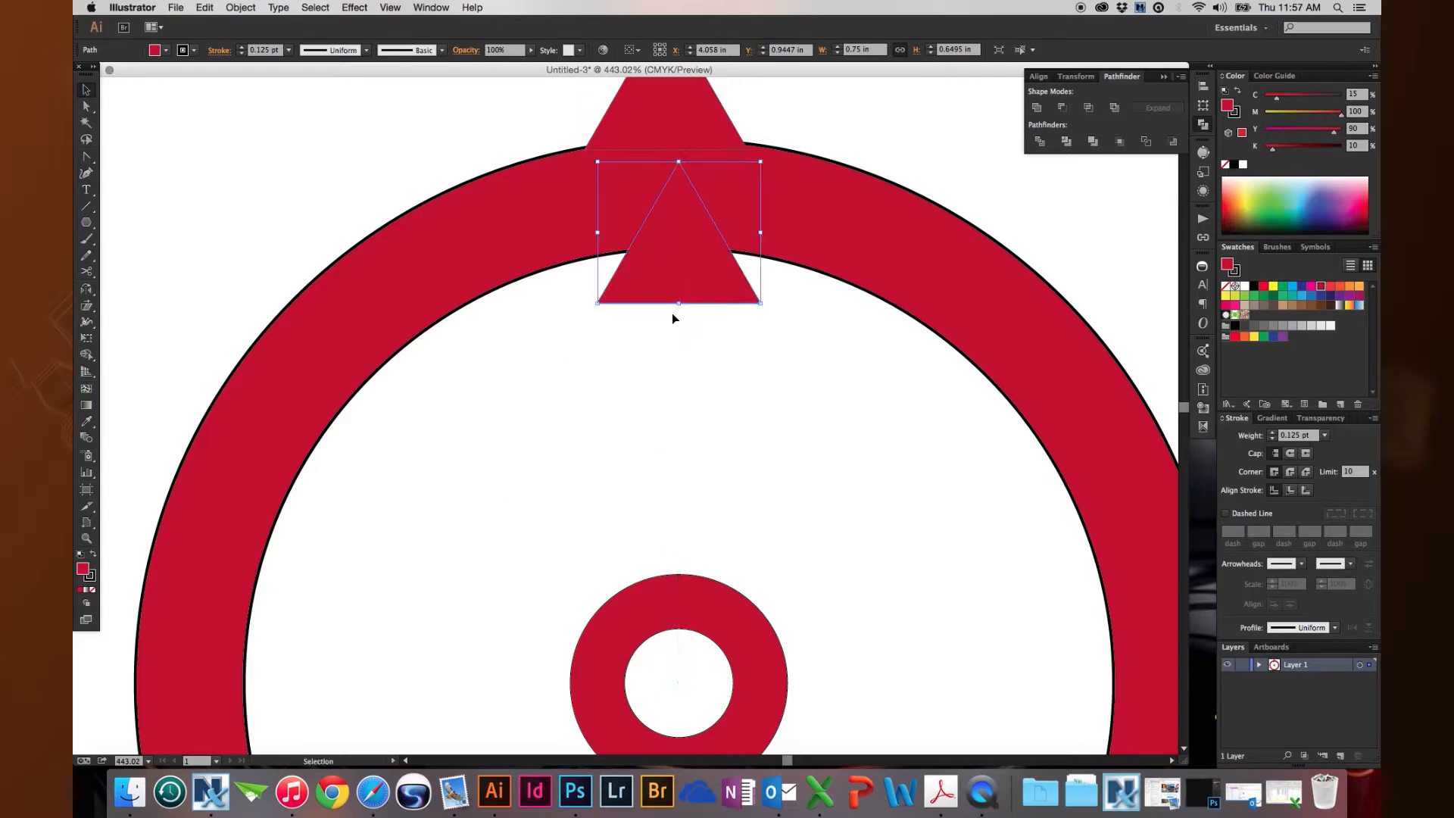
left_click_drag(659, 399, 648, 215)
left_click_drag(663, 129, 693, 515)
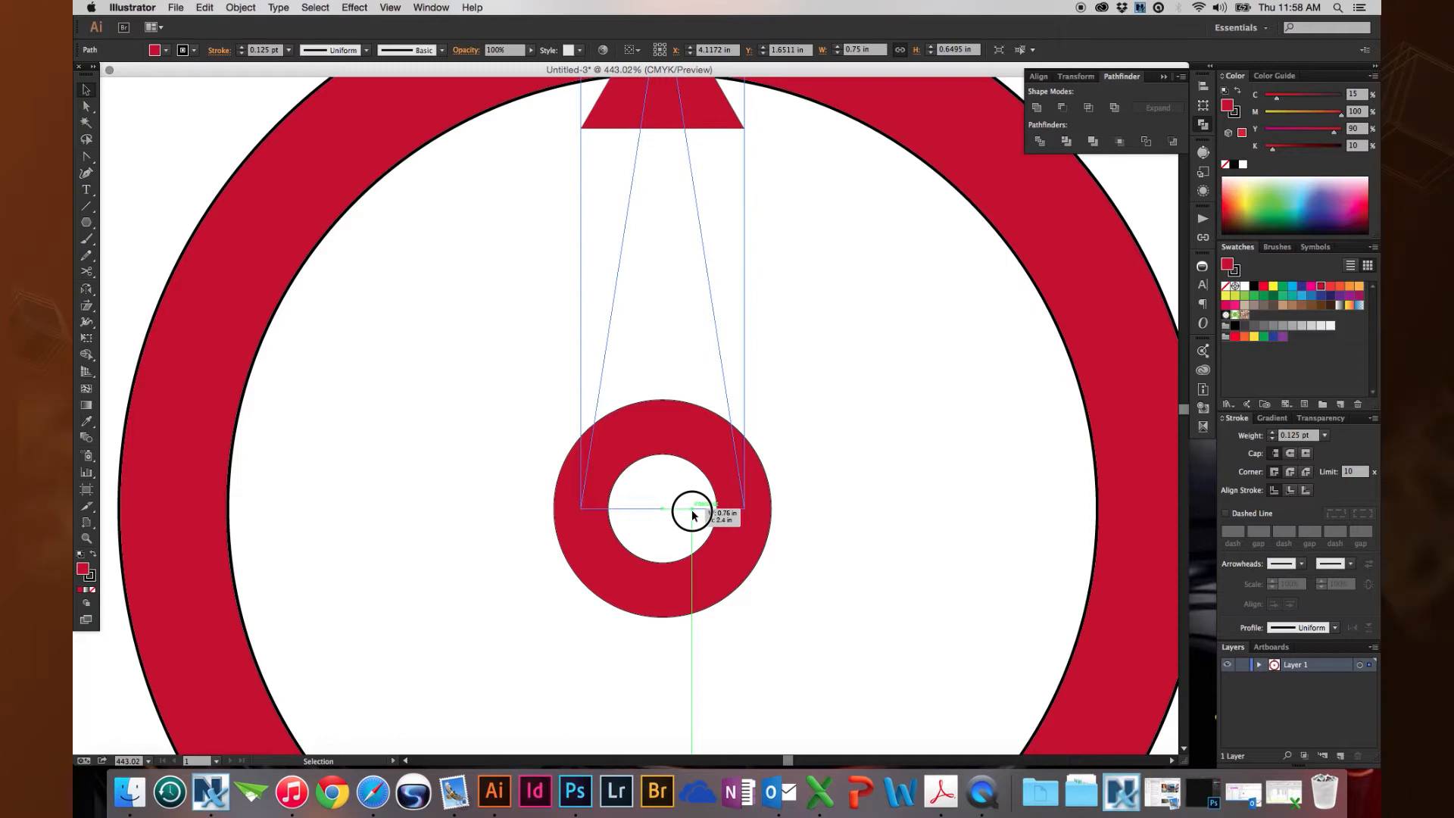
left_click_drag(691, 515, 691, 512)
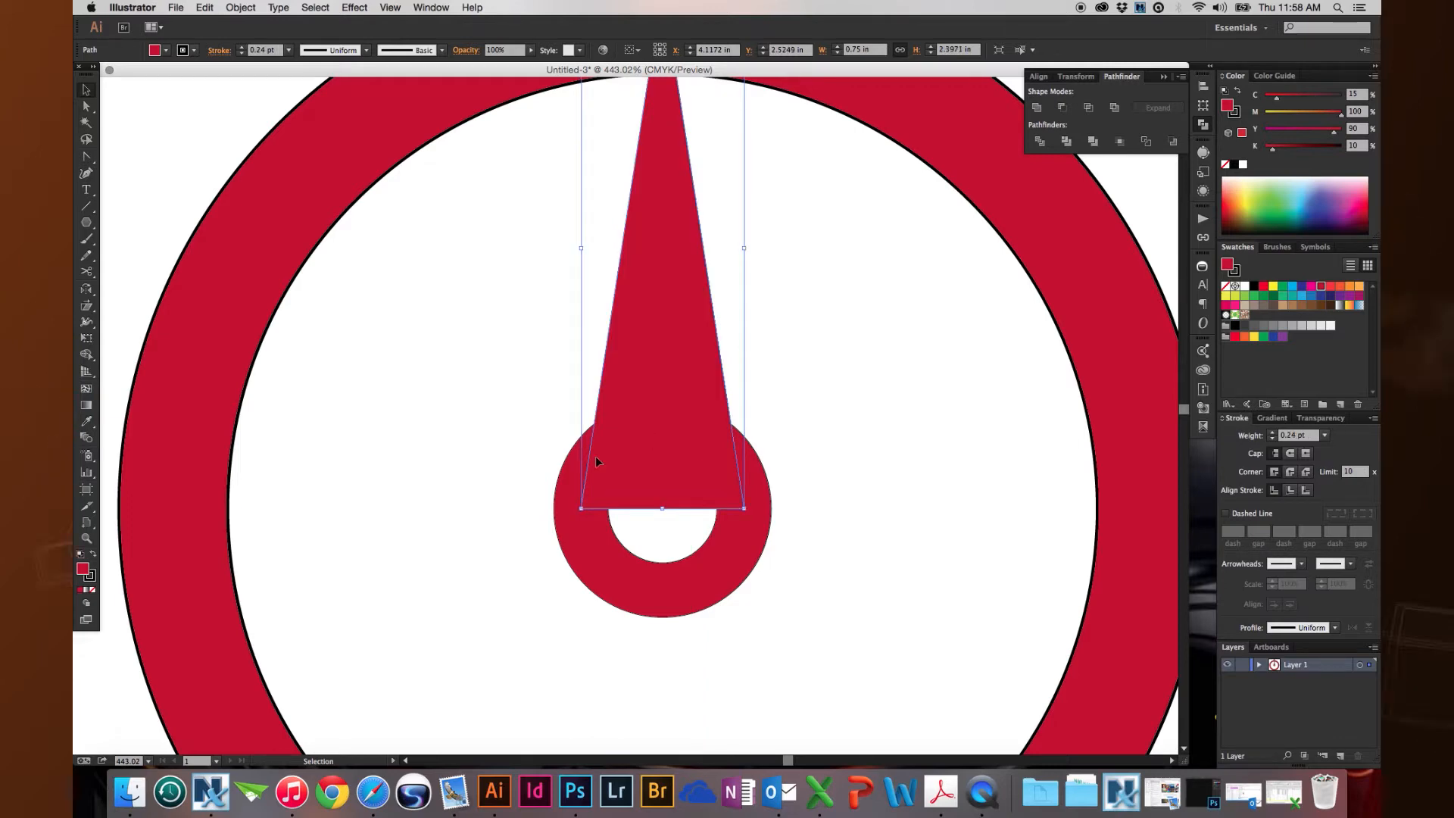
- Narrow the stretched triangle symmetrically about its centre to about 0.61 in wide
key("super+minus")
left_click_drag(576, 310, 577, 312)
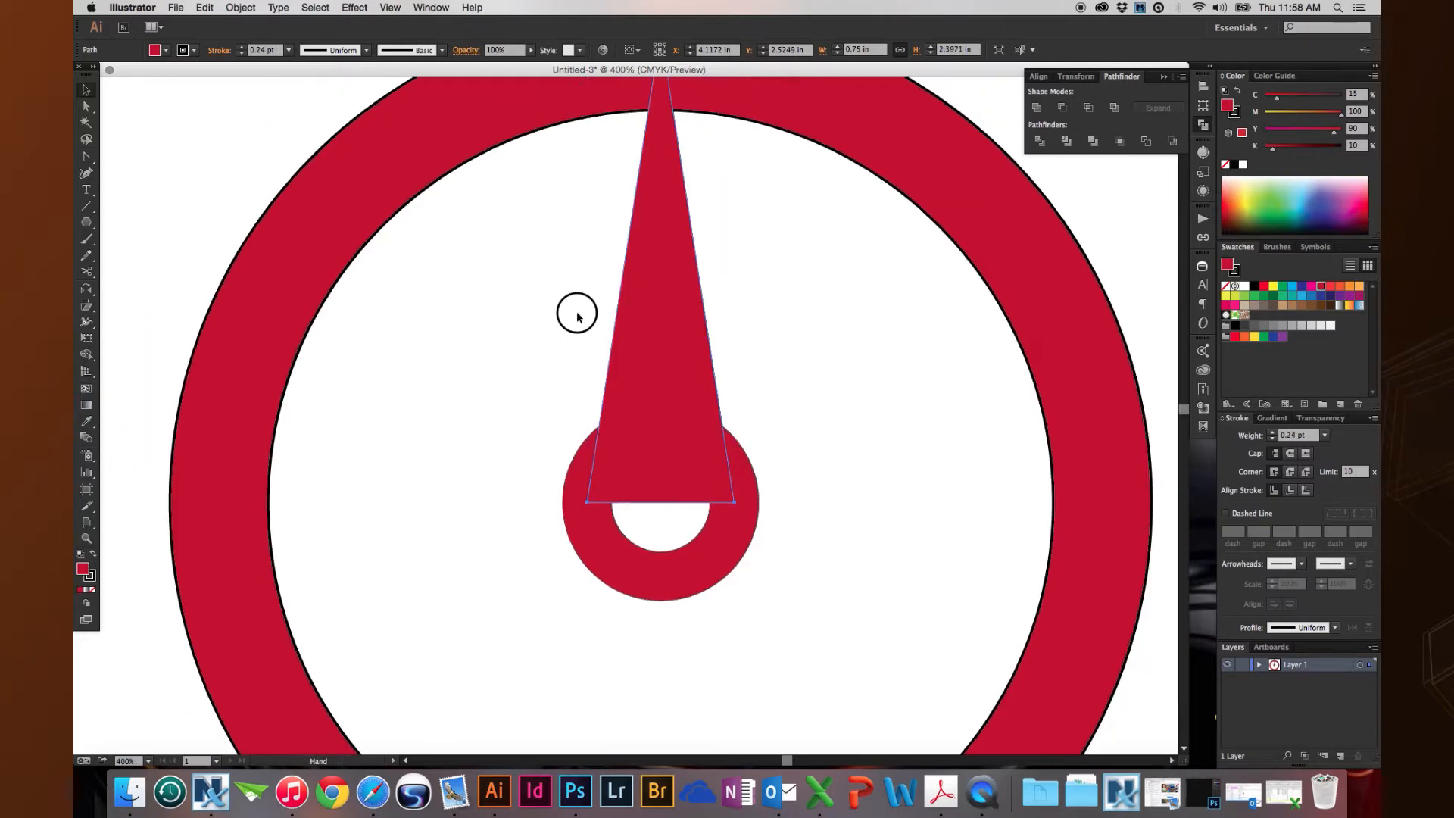
scroll(579, 318, "up", 5)
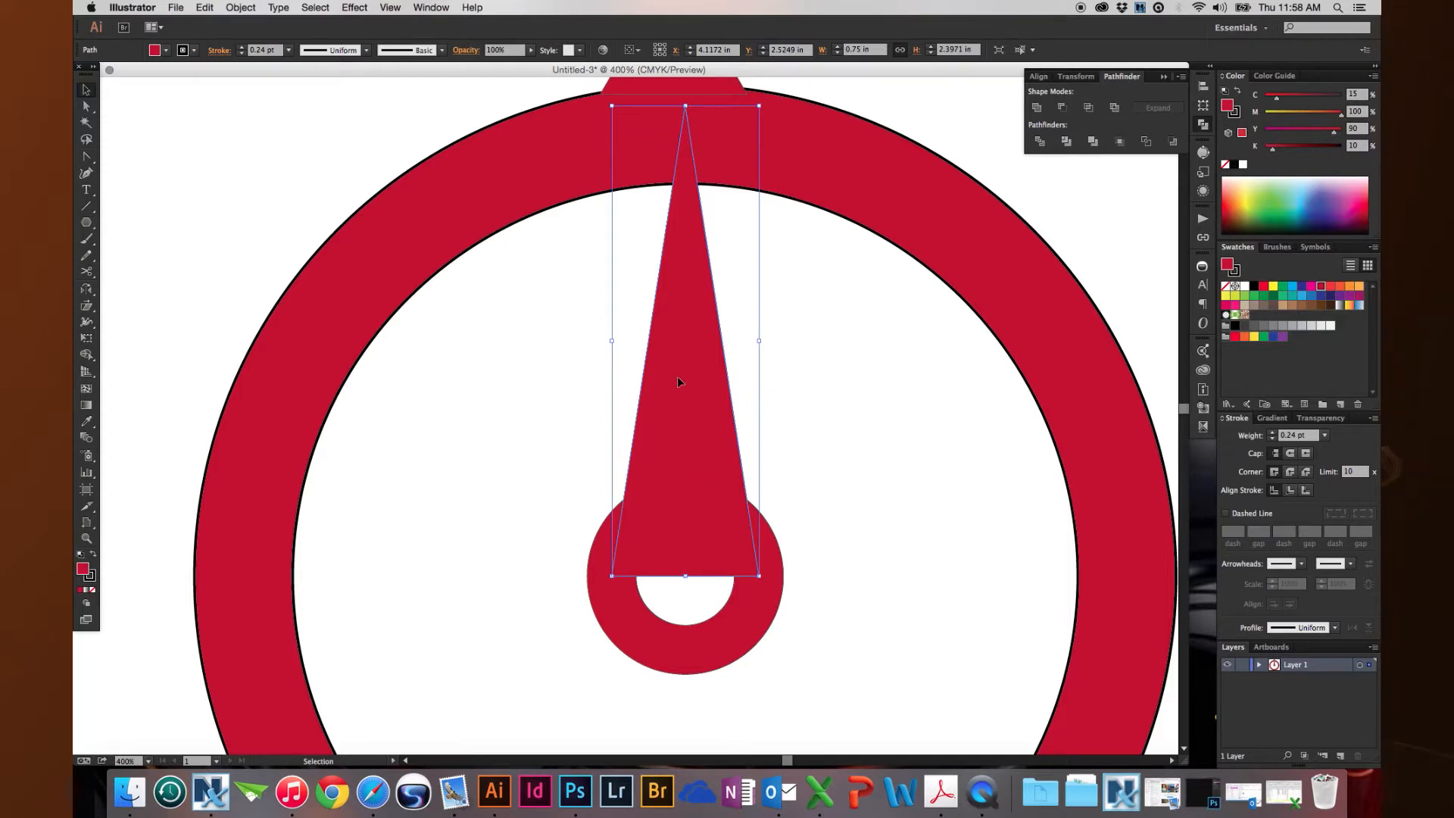
left_click_drag(610, 343, 627, 349)
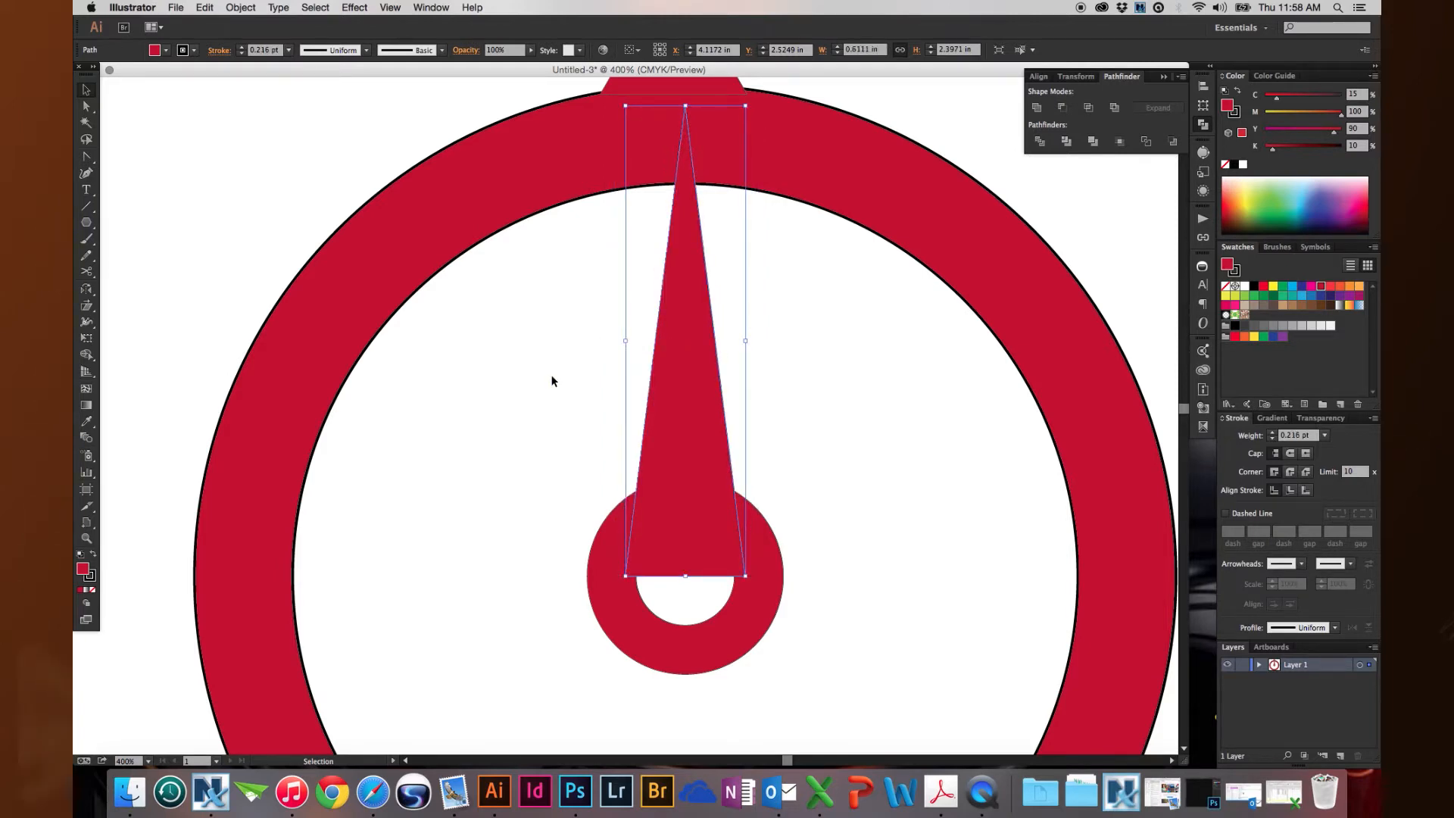
- Align the rings, hub, tapered spoke and top tooth to a common horizontal centre
key("a")
key("super+minus")
key("v")
left_click_drag(572, 146, 671, 502)
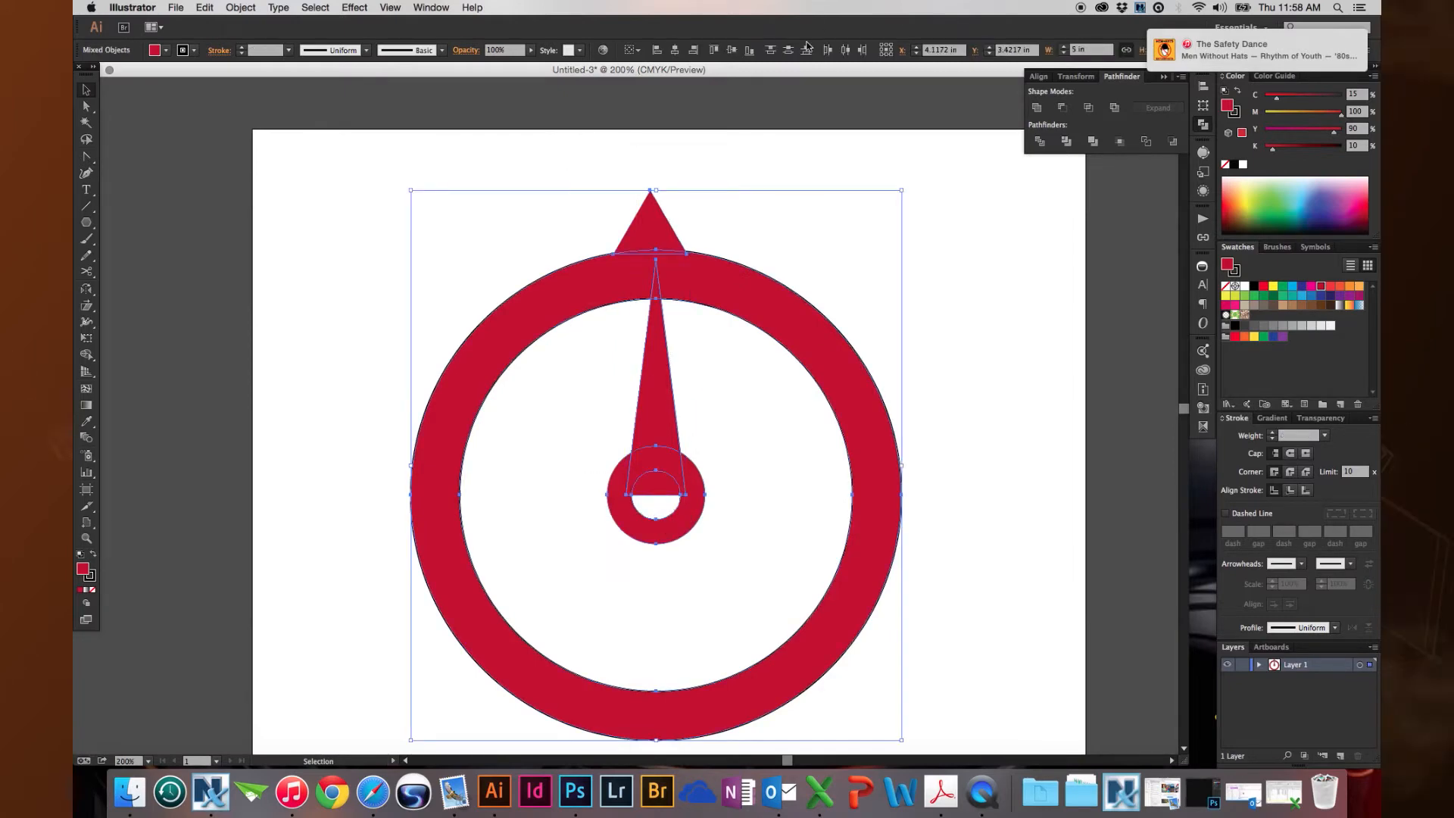
left_click(674, 50)
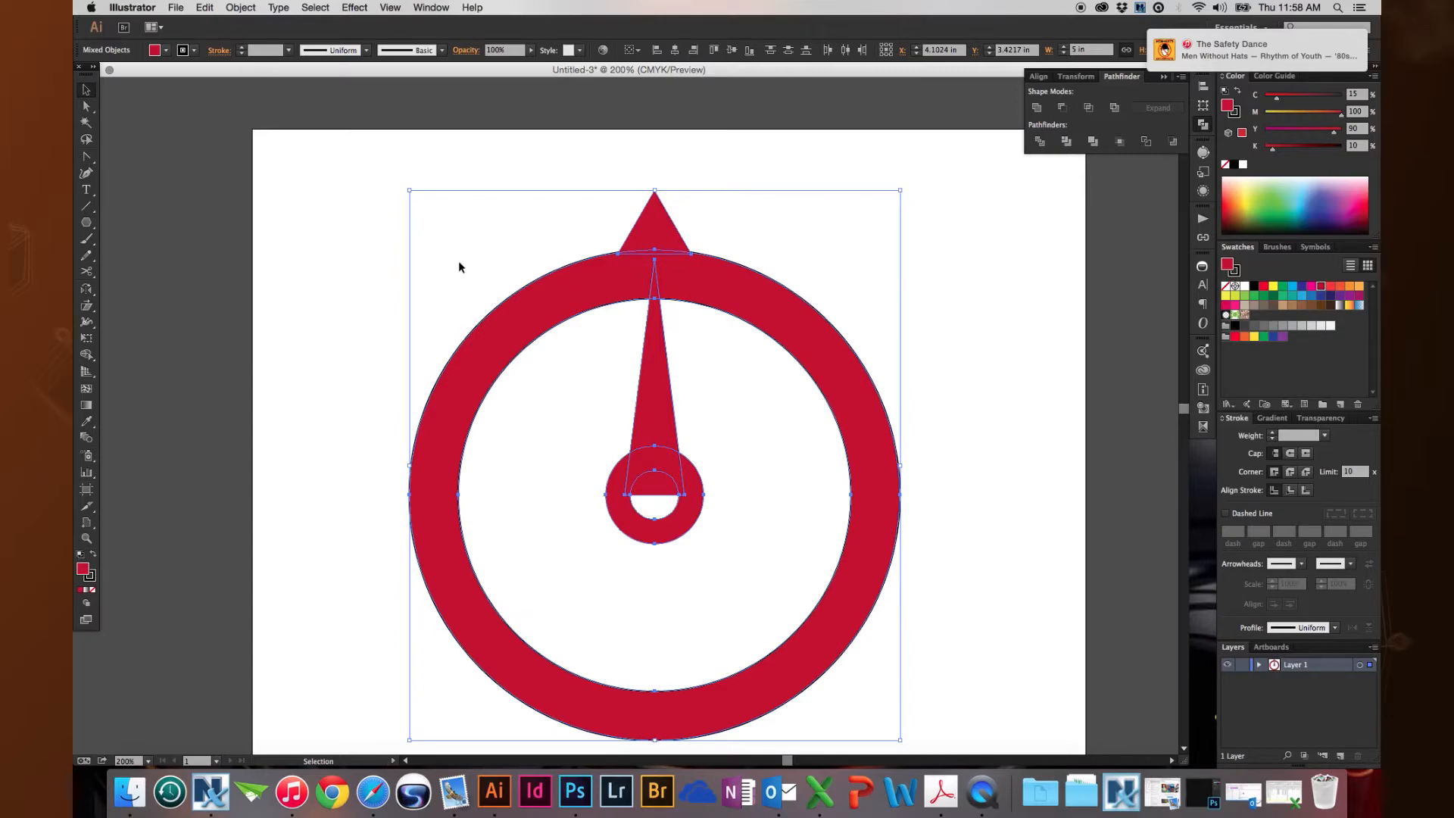
left_click(485, 244)
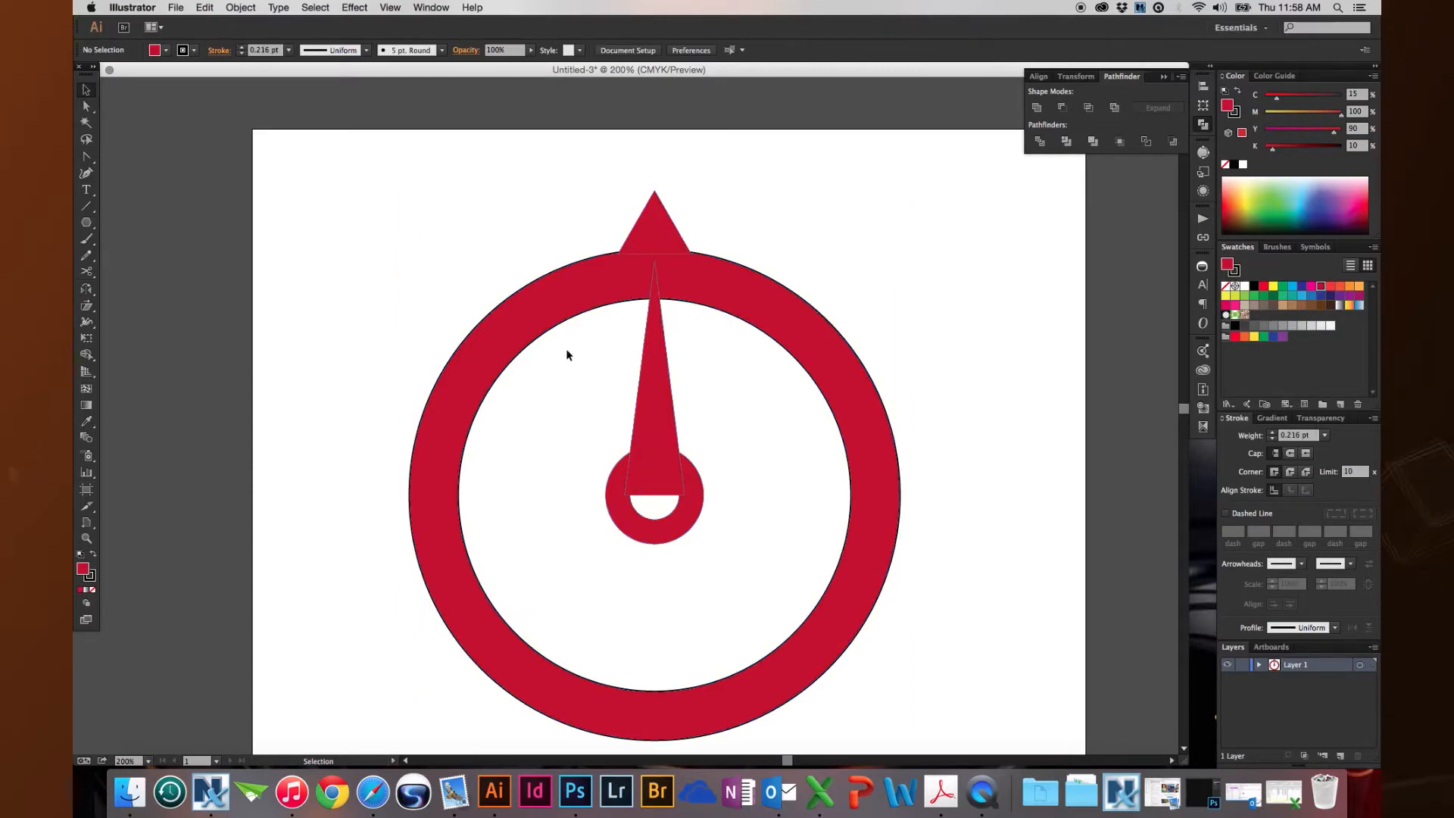
- Start a Transform effect on the tapered spoke with a 30° rotation and 2 copies about its bottom-centre reference point, with preview on
left_click(675, 392)
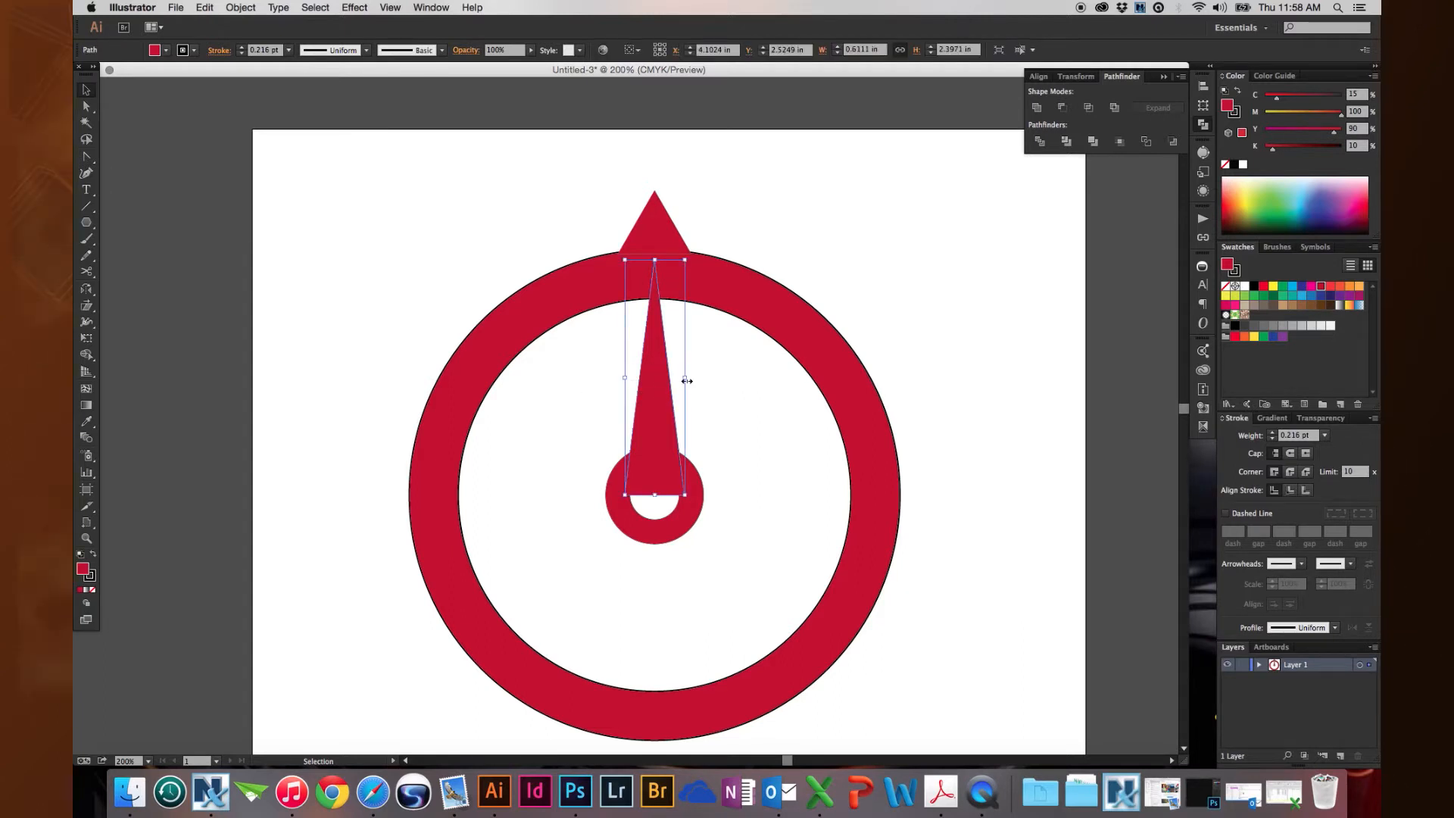
left_click(326, 8)
mouse_move(355, 7)
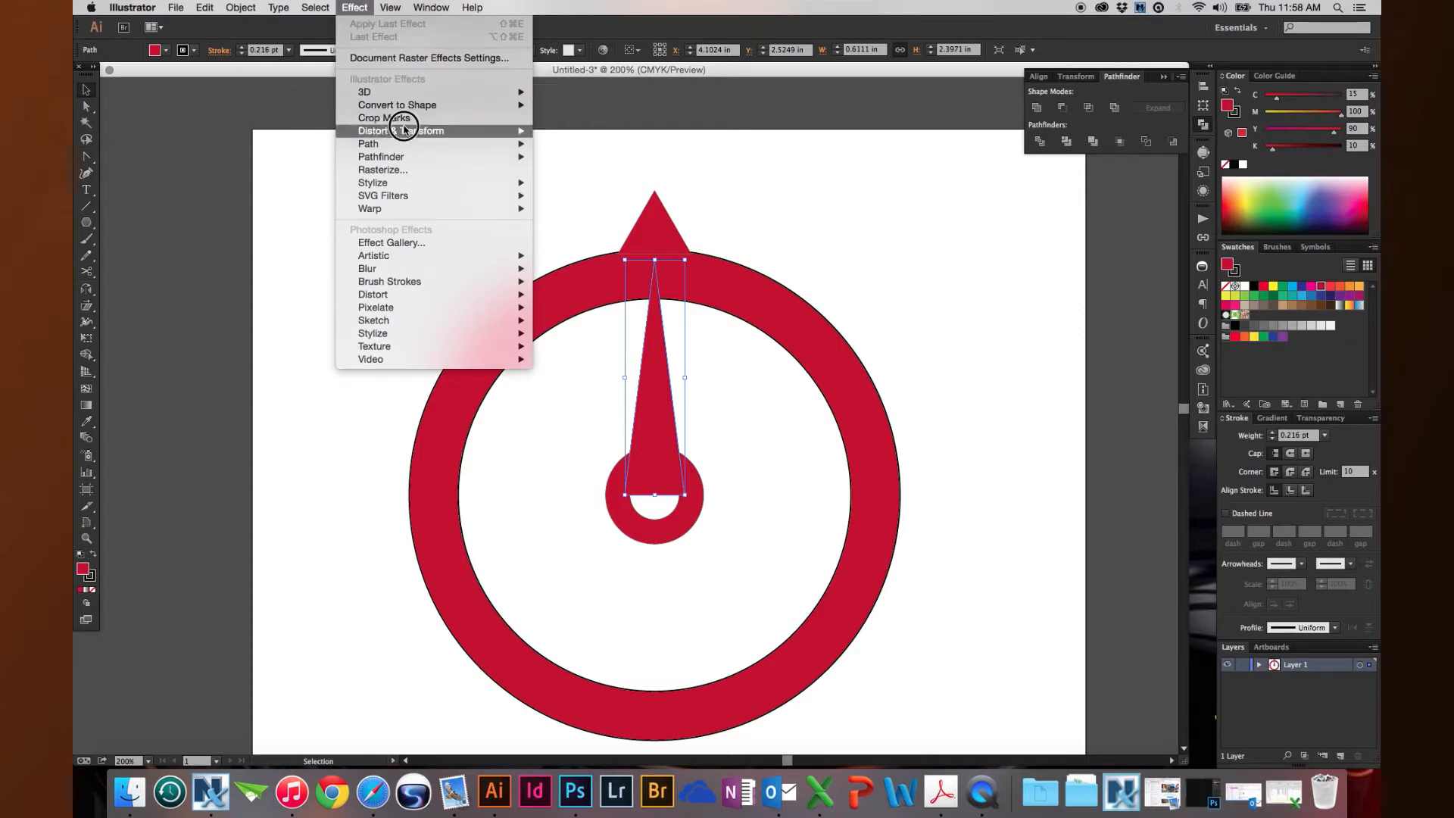
mouse_move(404, 130)
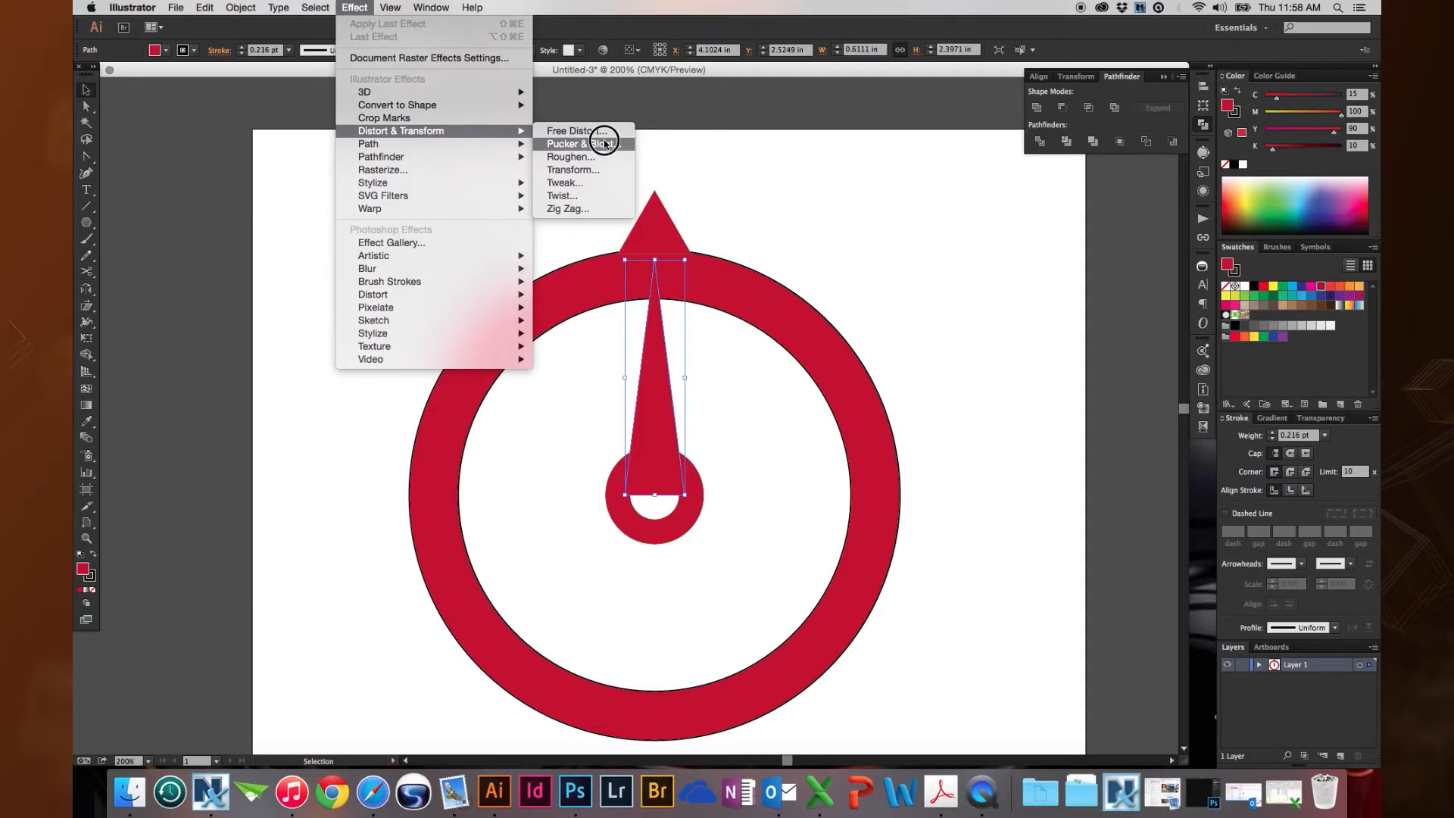
left_click(592, 171)
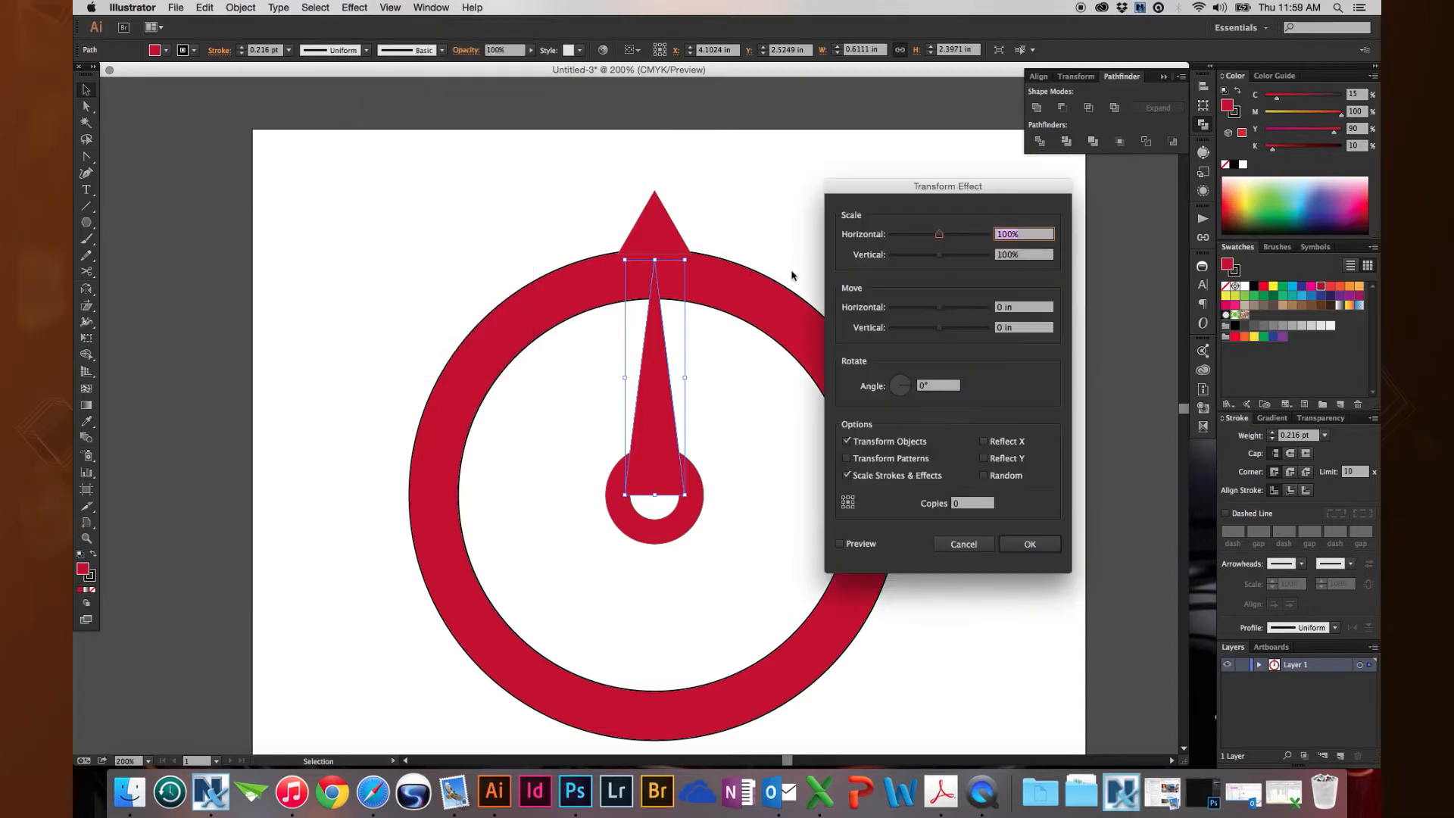
left_click_drag(911, 185, 930, 131)
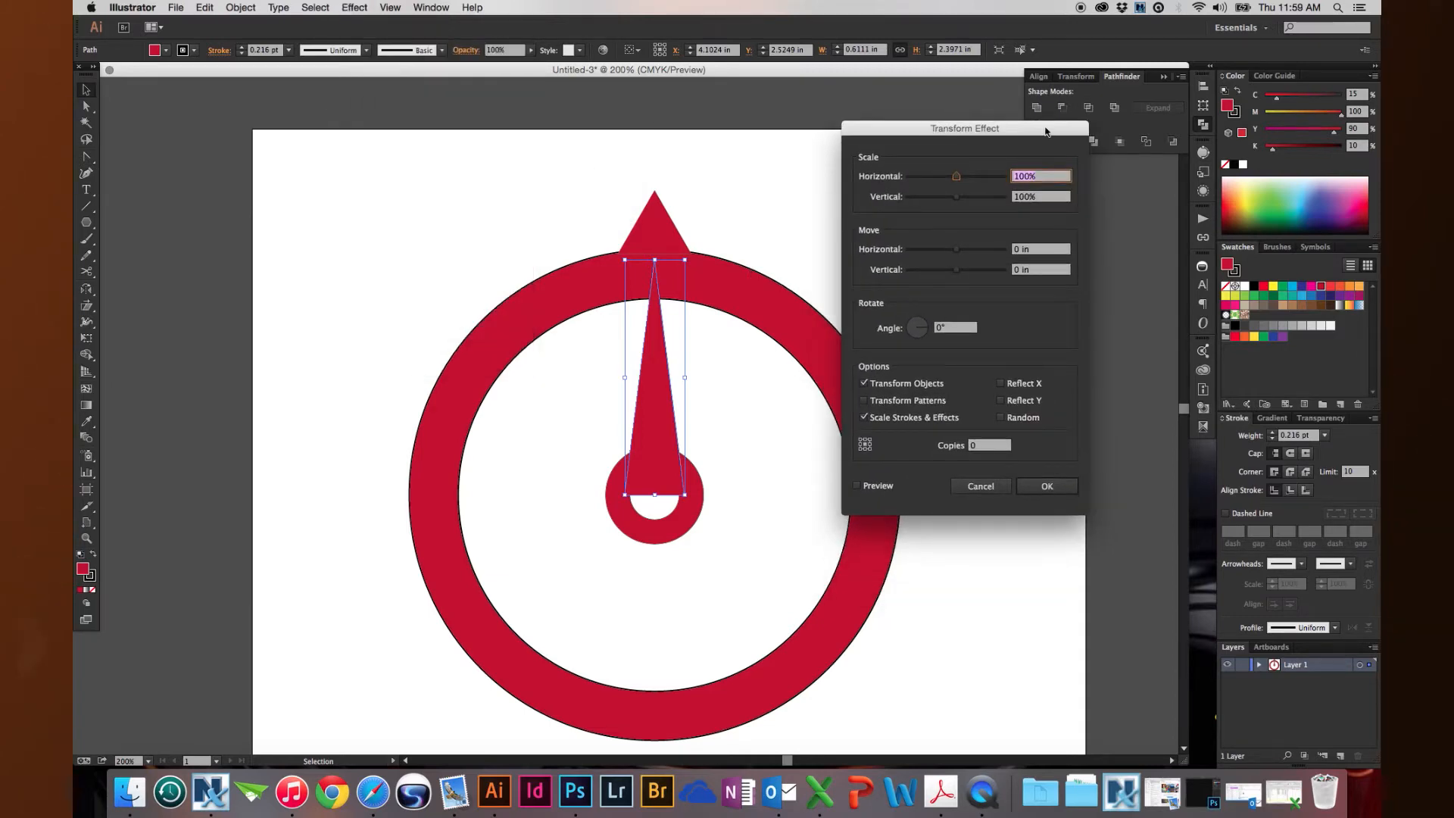
left_click(952, 328)
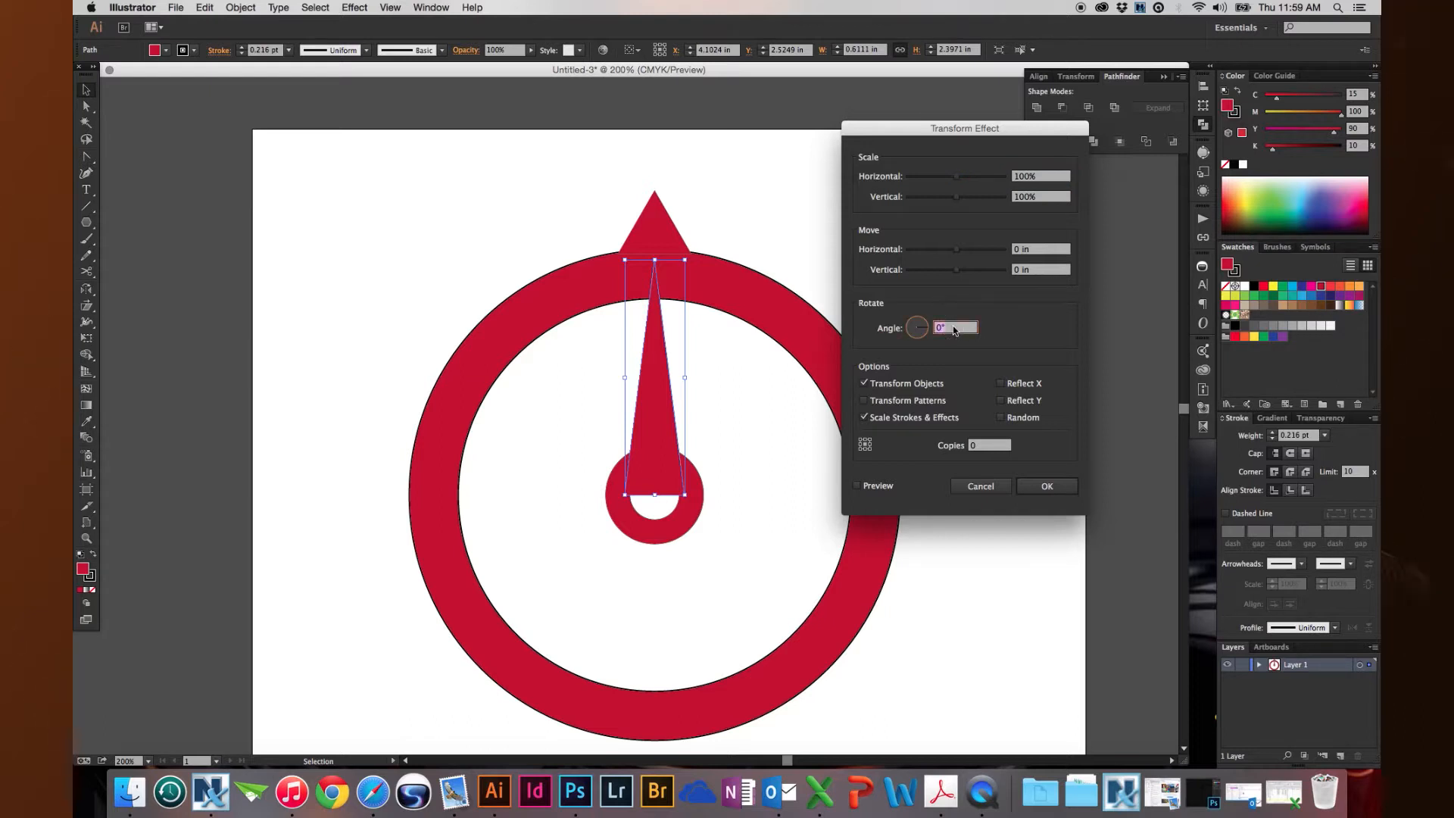
type("30")
key("Tab")
left_click(991, 444)
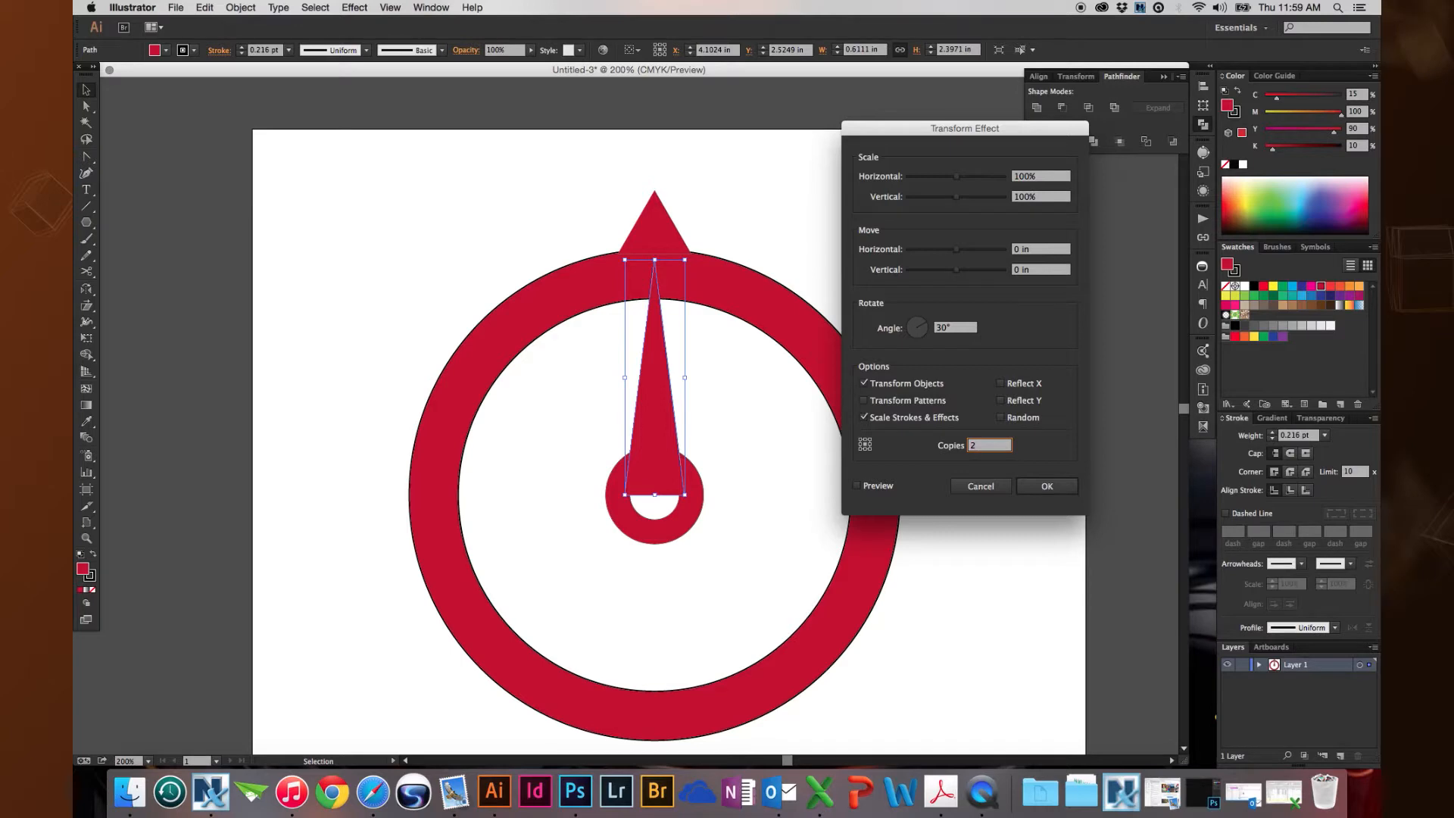
left_click(857, 486)
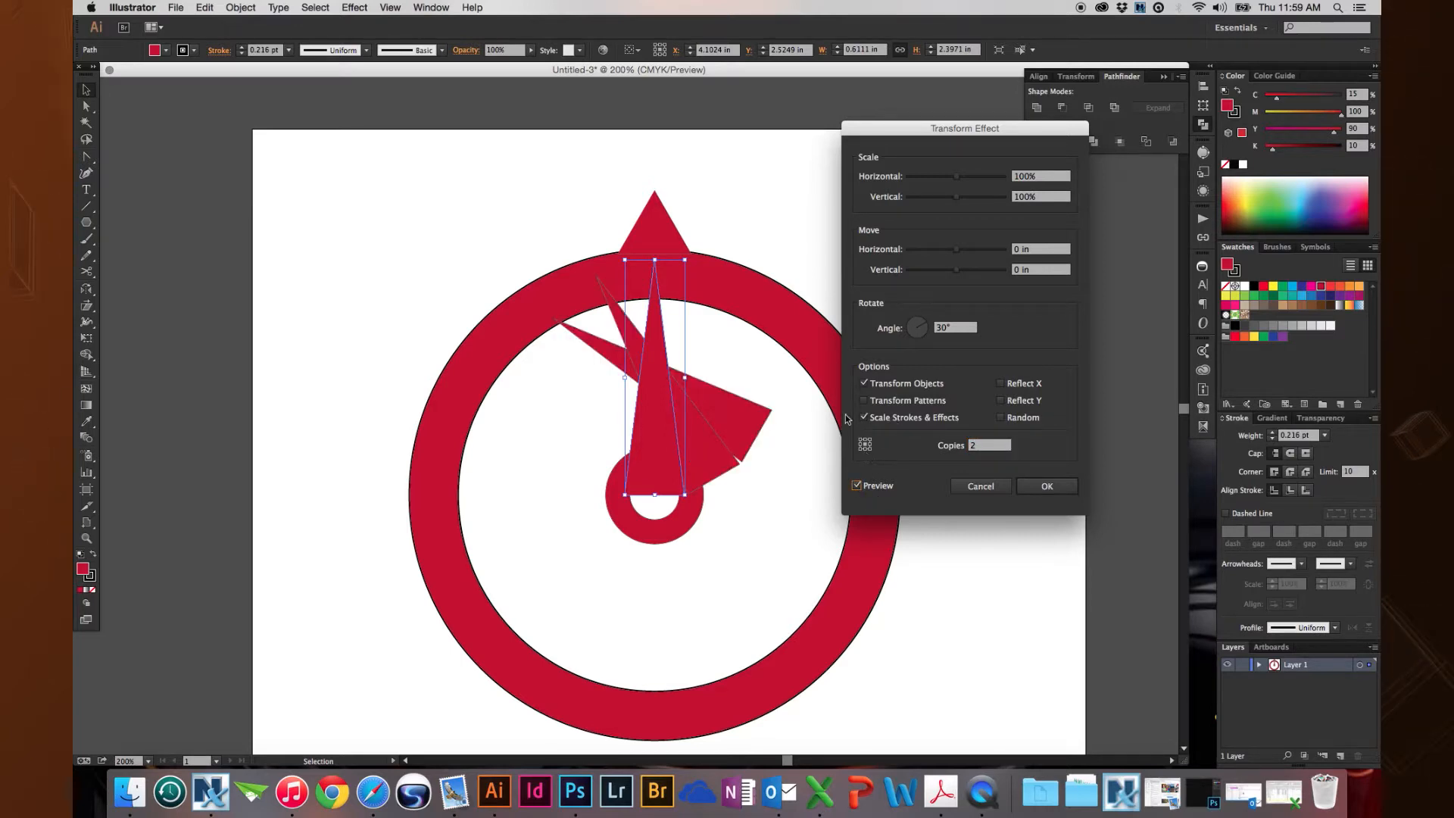
left_click(866, 449)
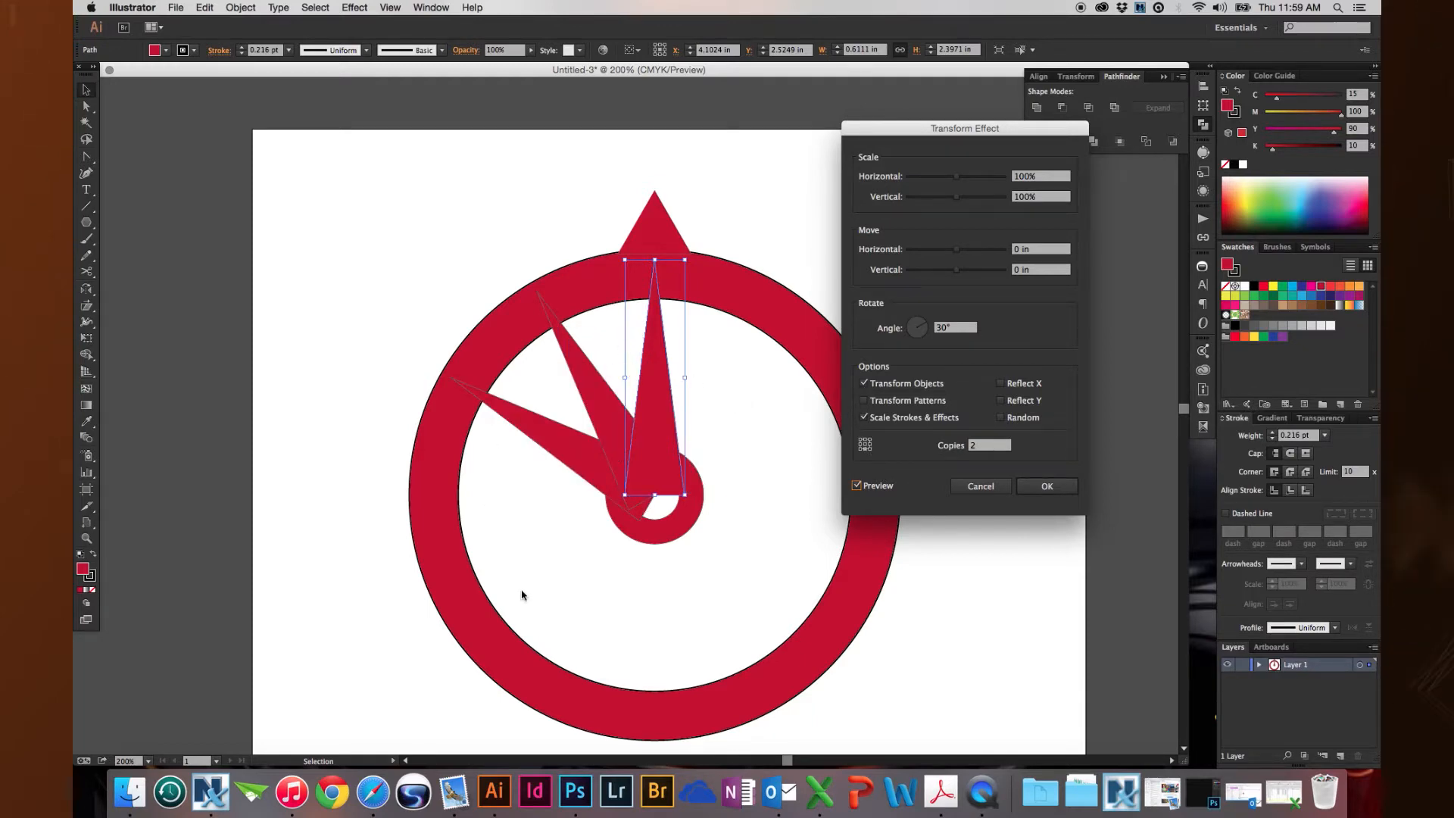
- Try 5, 10 and 12 copies for the spoke's Transform effect
double_click(979, 445)
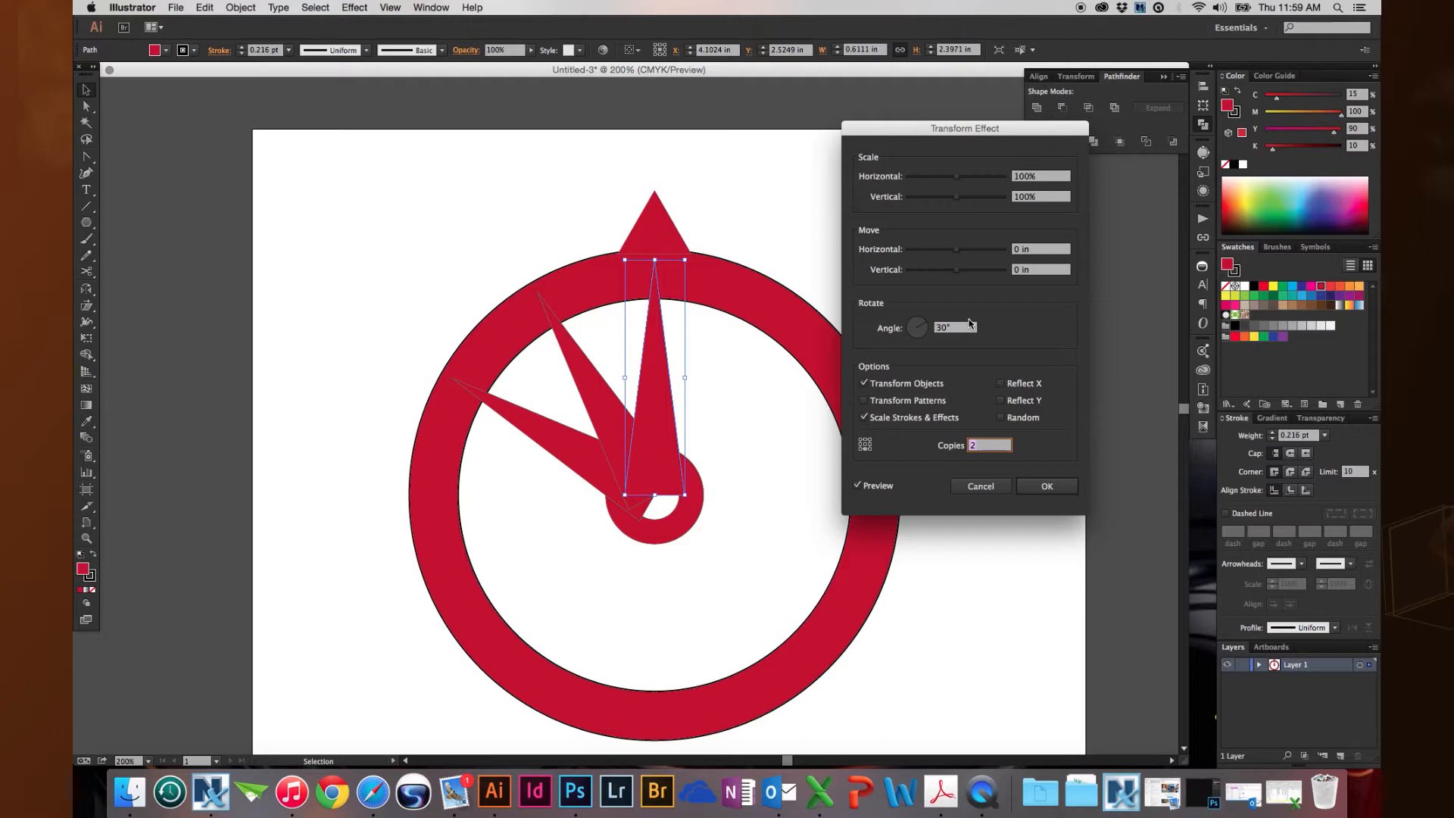
type("5")
key("Tab")
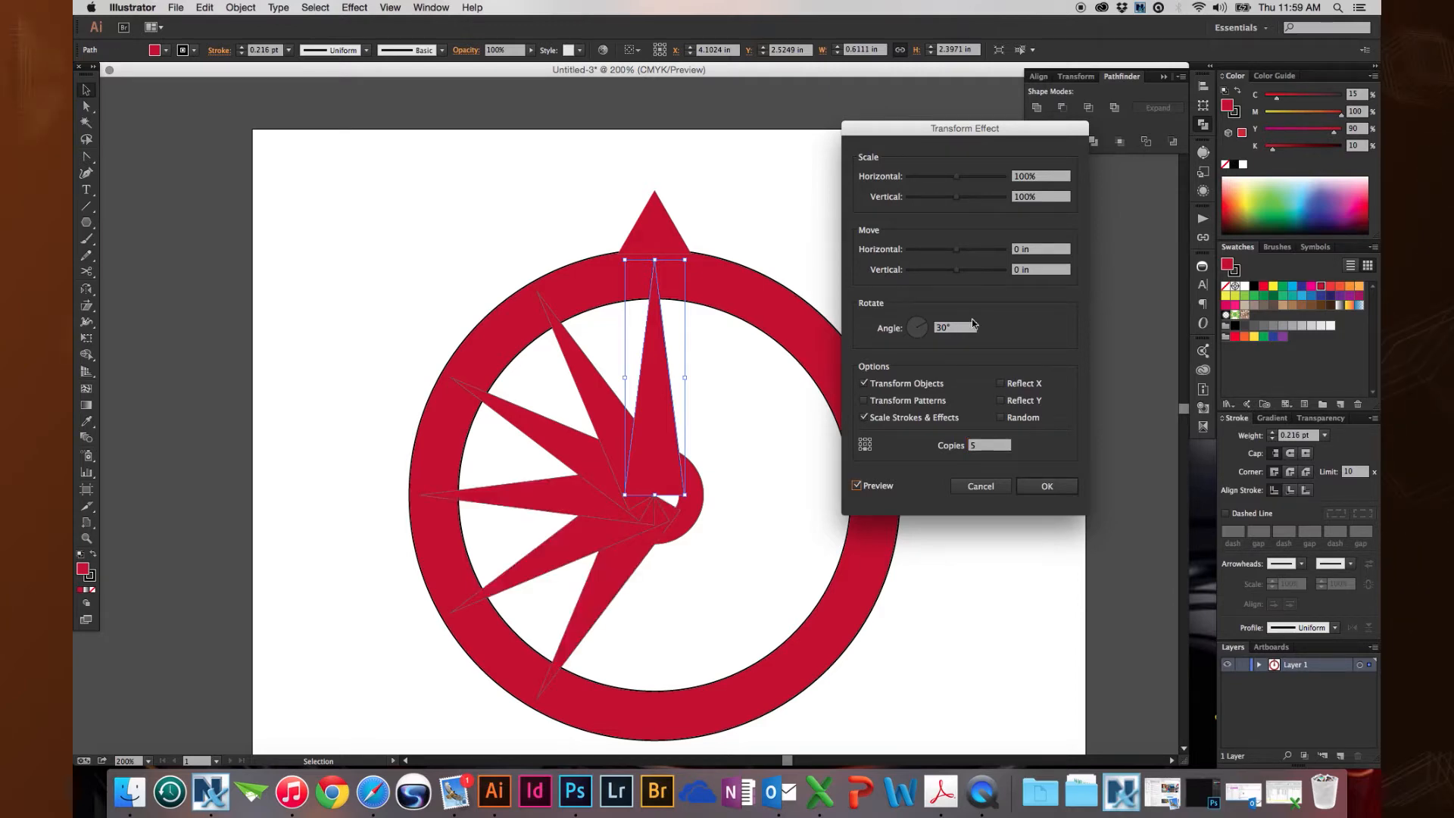
double_click(979, 444)
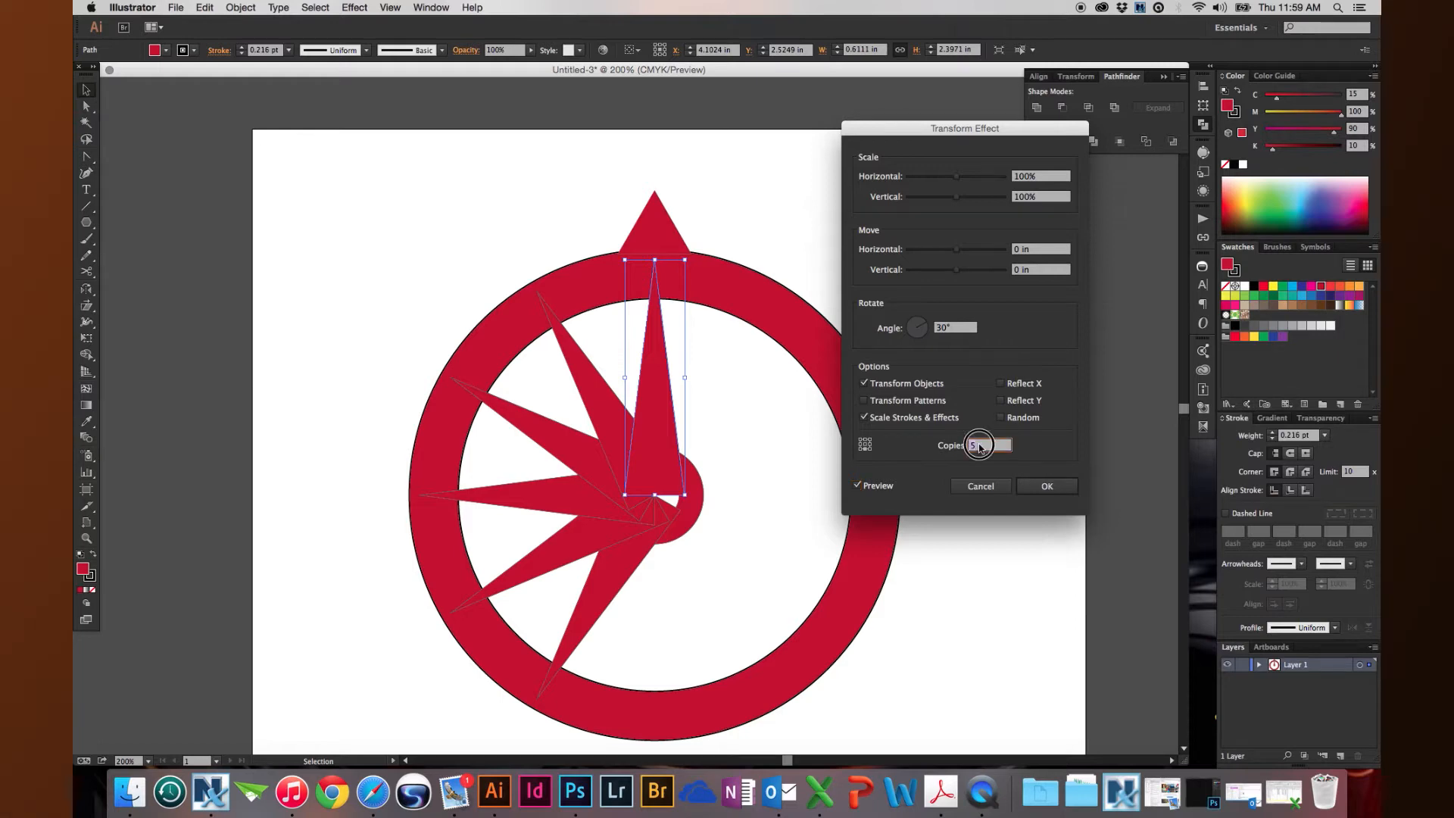
key("Tab")
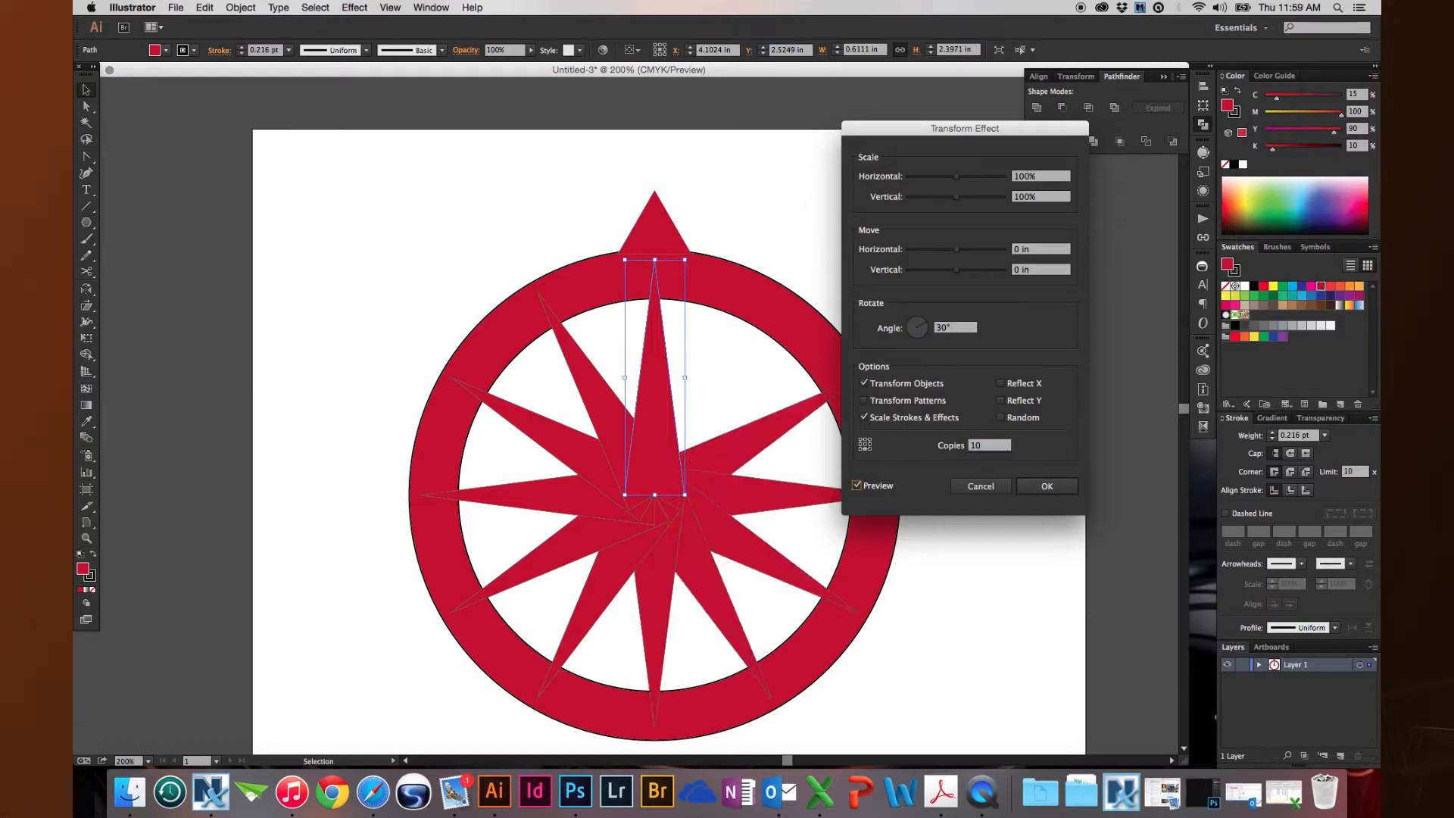
double_click(993, 449)
type("12")
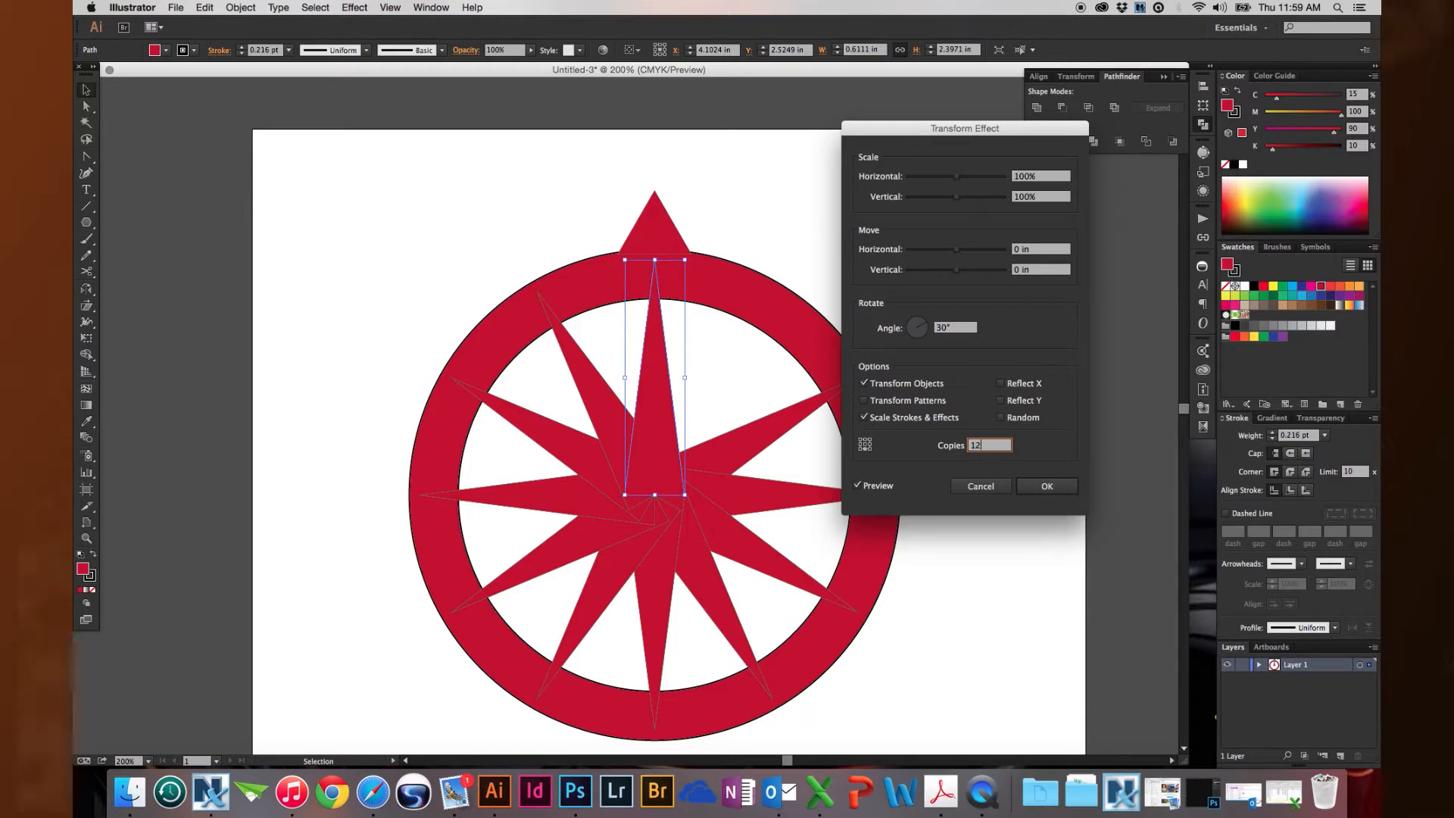
key("Tab")
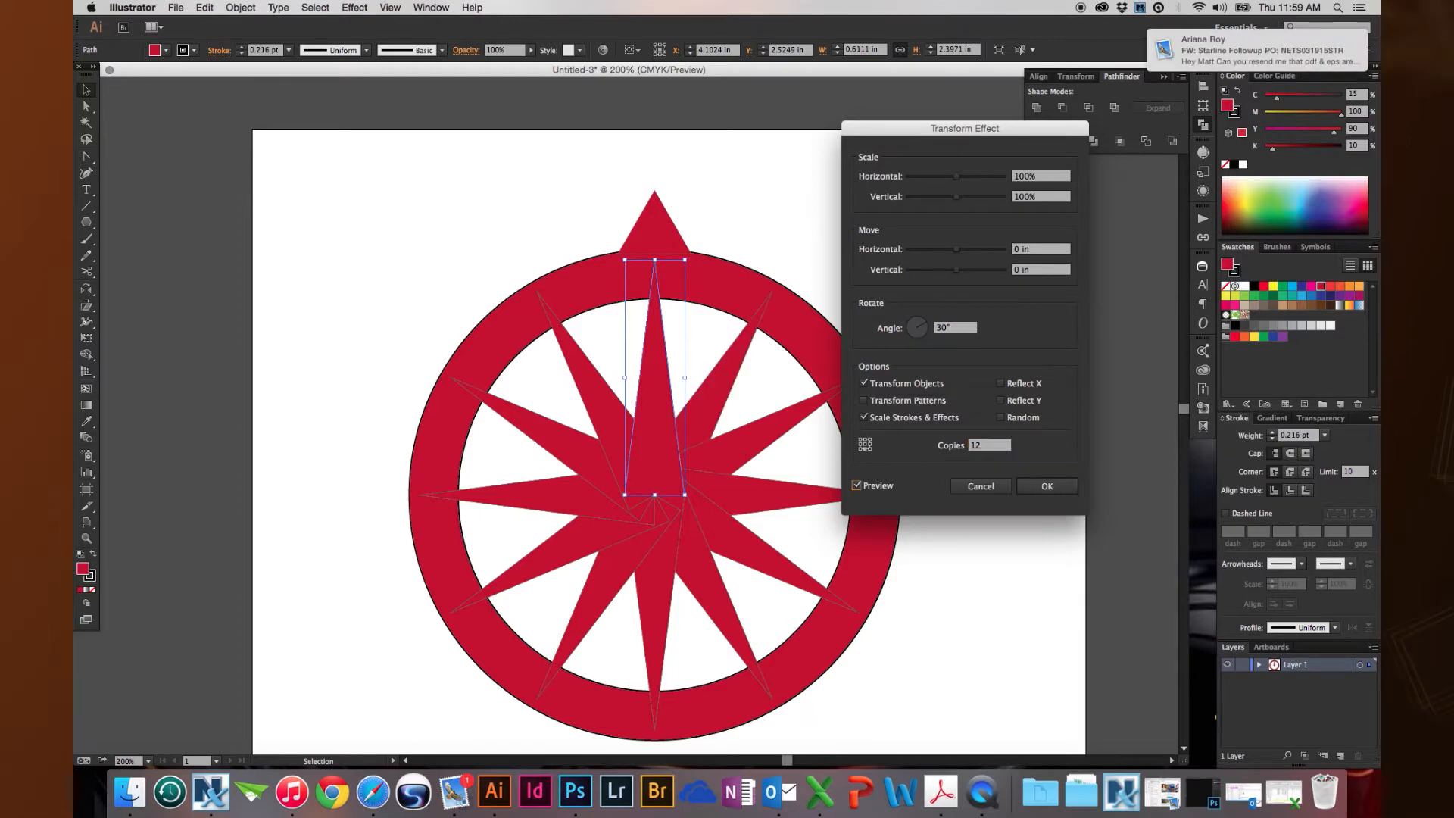
mouse_move(1212, 70)
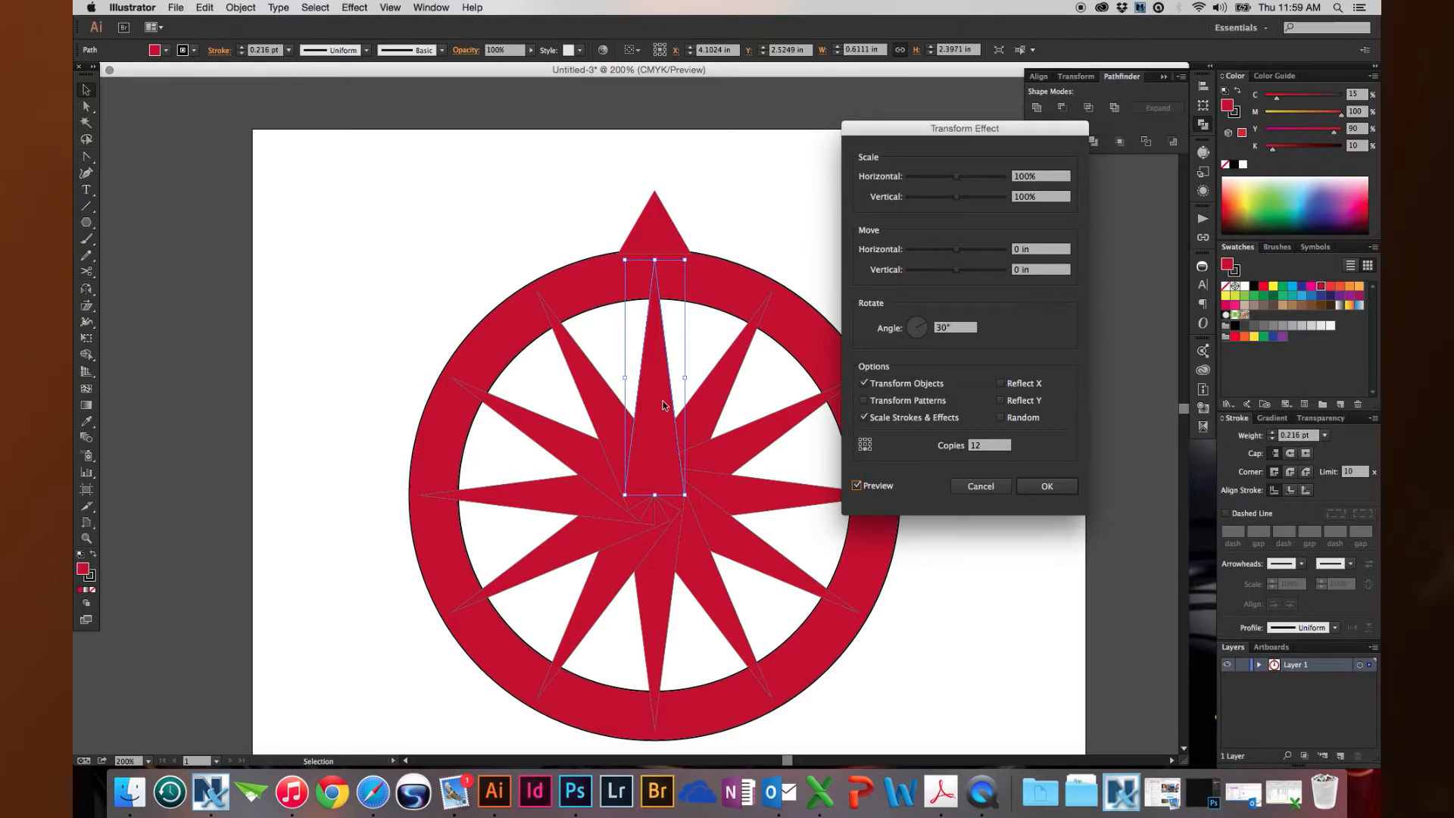
- Set the spoke's Transform effect to 11 copies and apply it
double_click(983, 444)
type("11")
key("Tab")
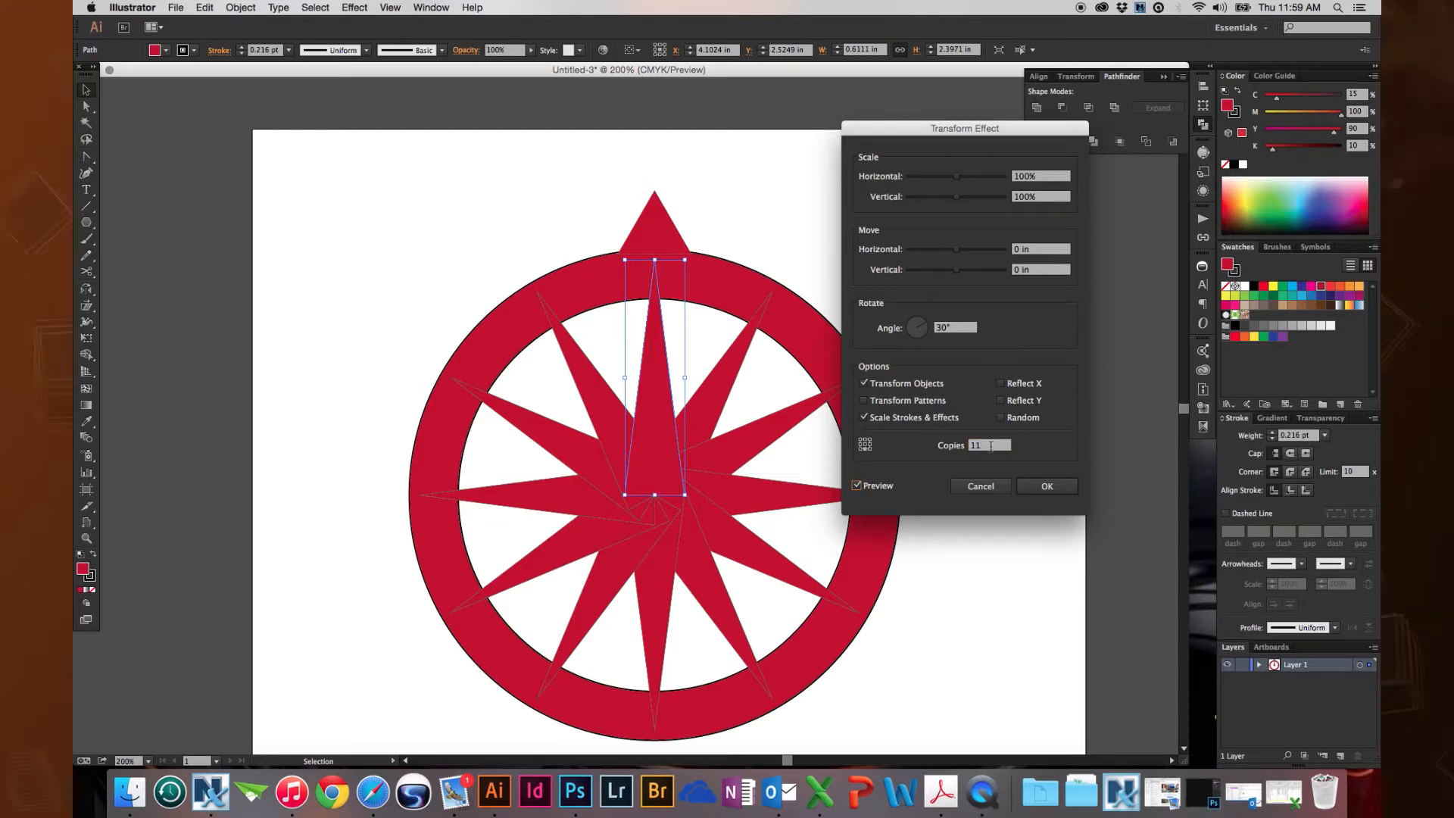
left_click(1052, 489)
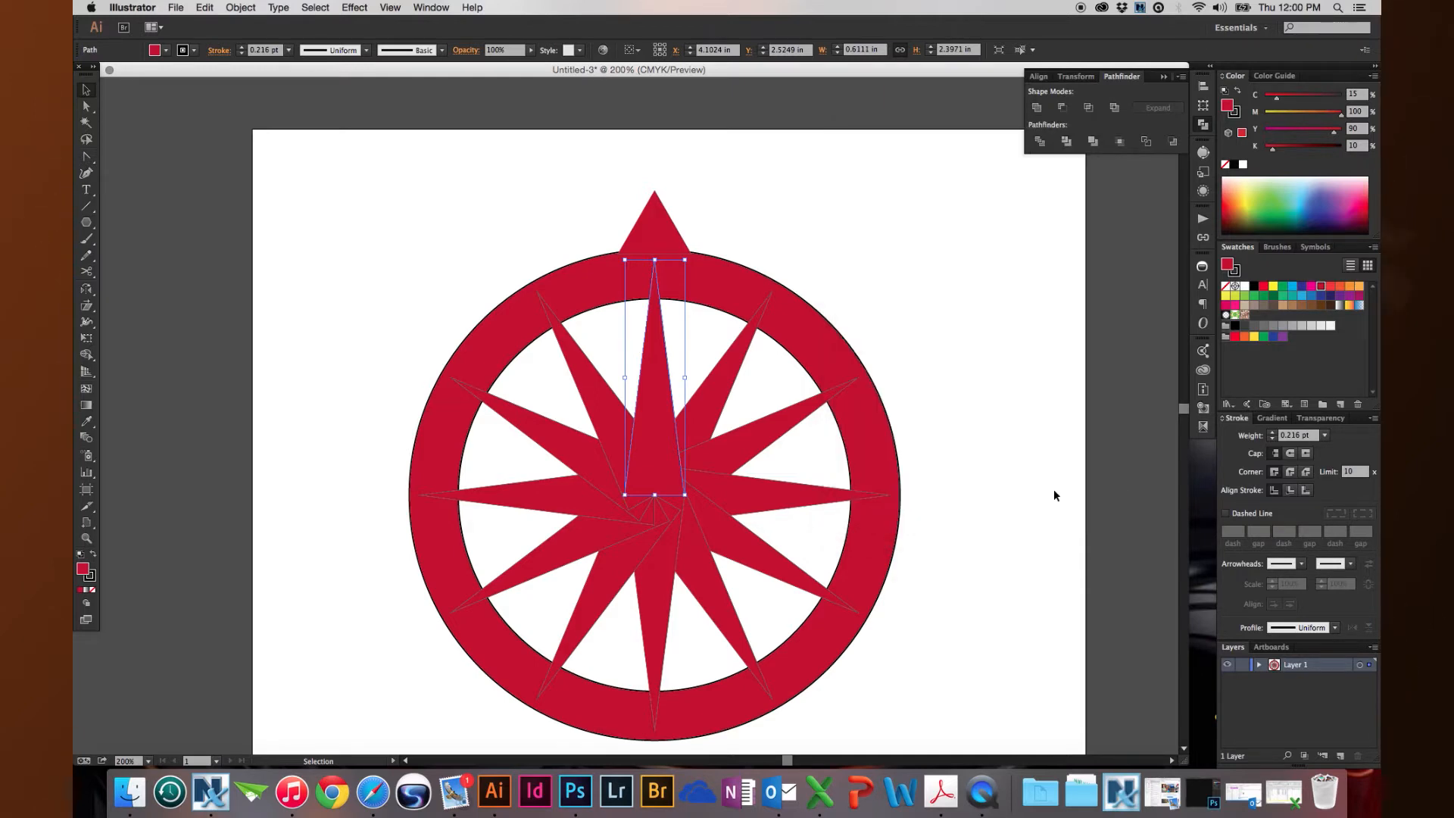
- Nudge the top tooth up to a Y position of 0.9275 in so its base corners meet the ring's outer edge
left_click_drag(578, 201, 657, 224)
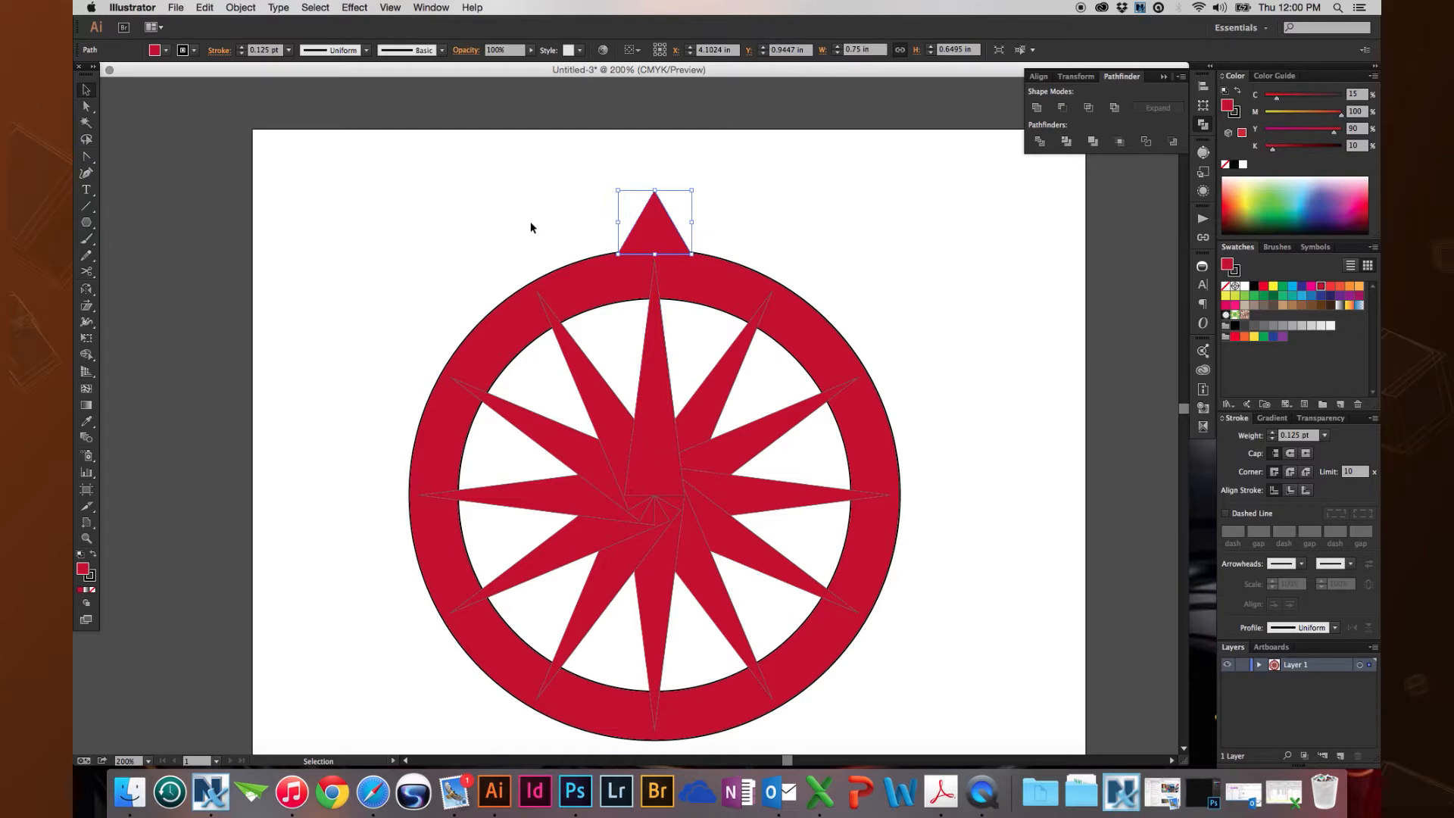
key("a")
key("super+minus")
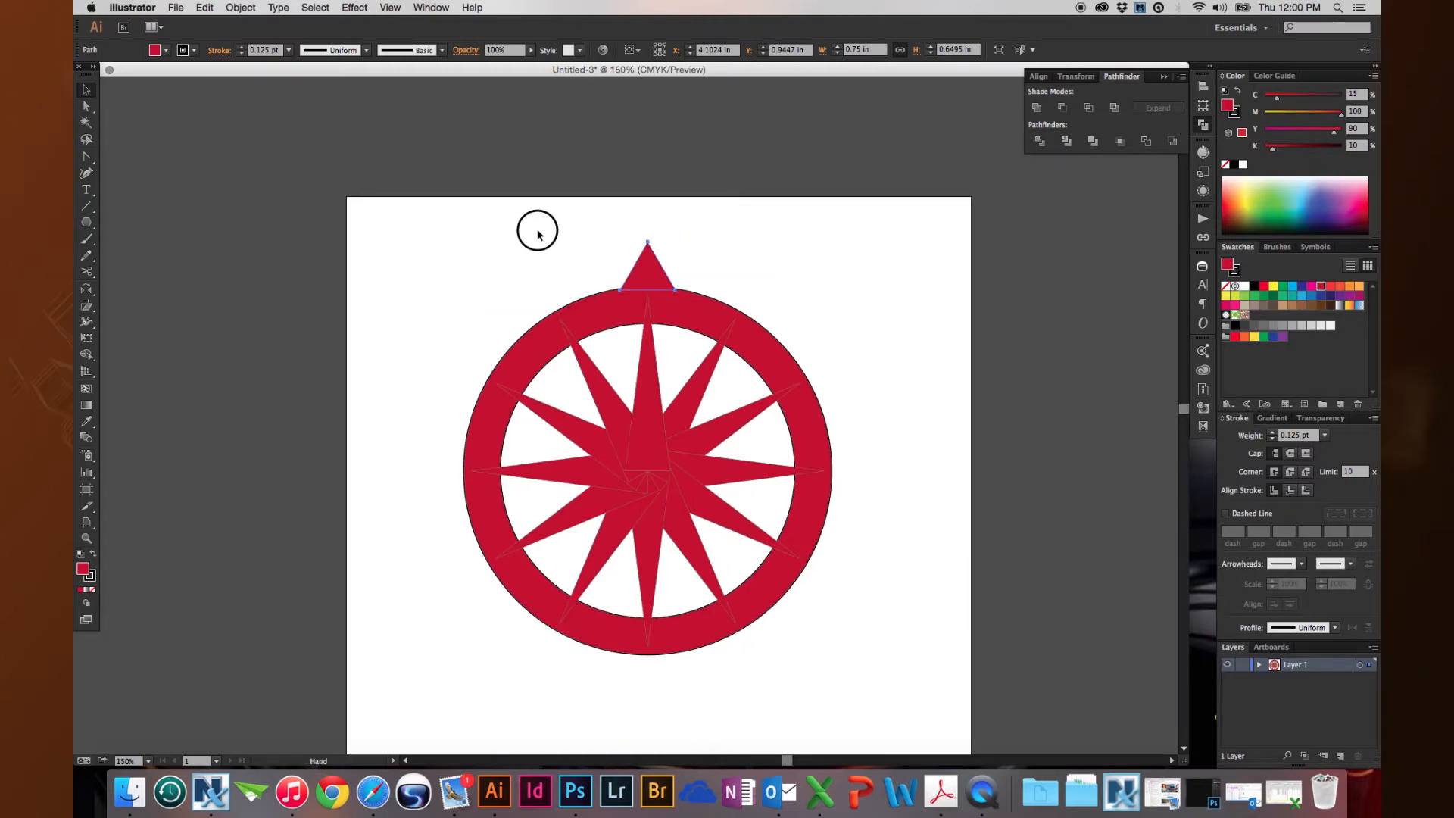
left_click_drag(536, 270, 538, 194)
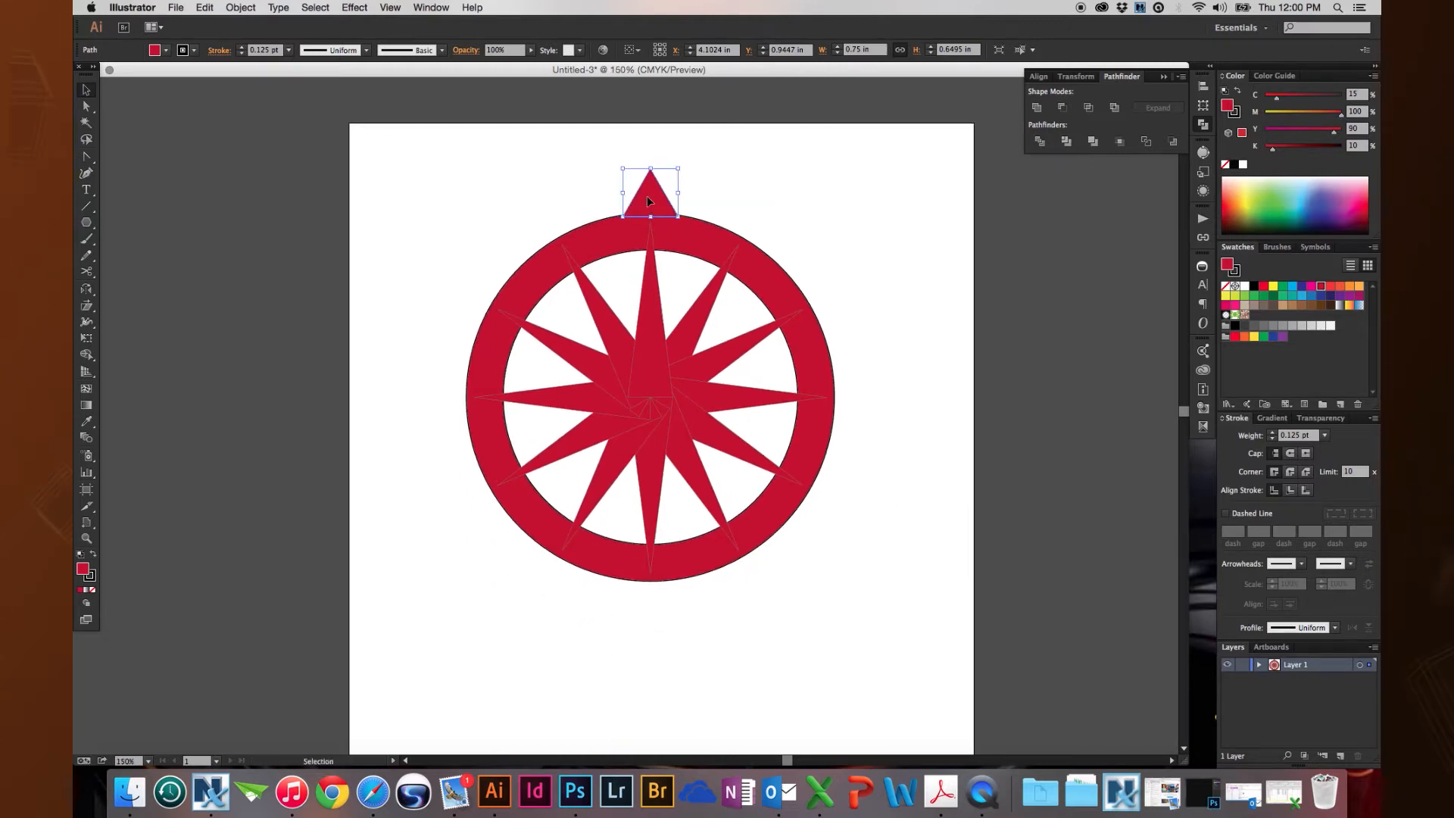
key("z")
left_click_drag(579, 155, 707, 245)
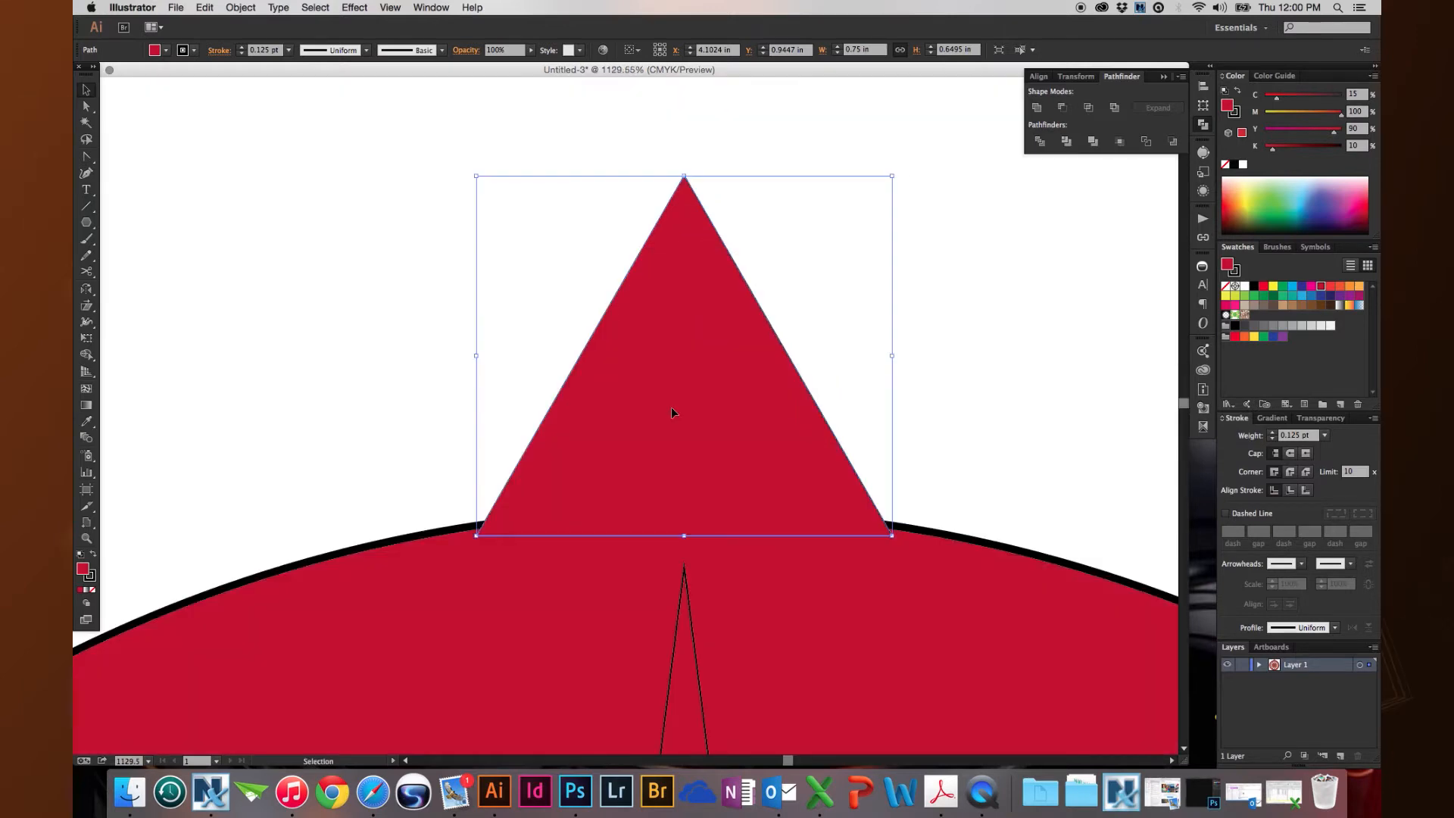
key("v")
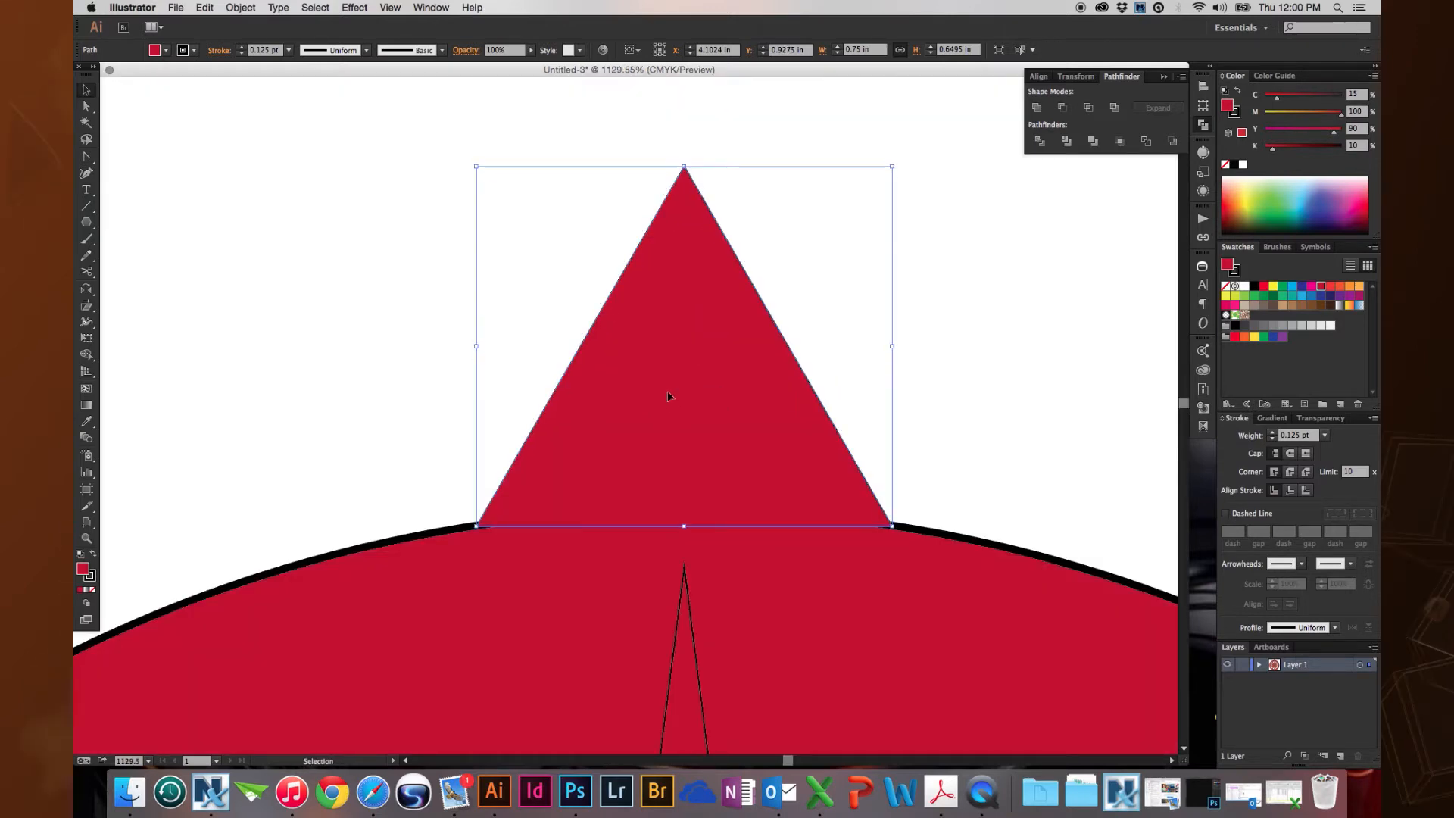
- Unlink the top tooth's proportions and set both its height and width to 0.5 in
left_click(959, 49)
left_click(899, 49)
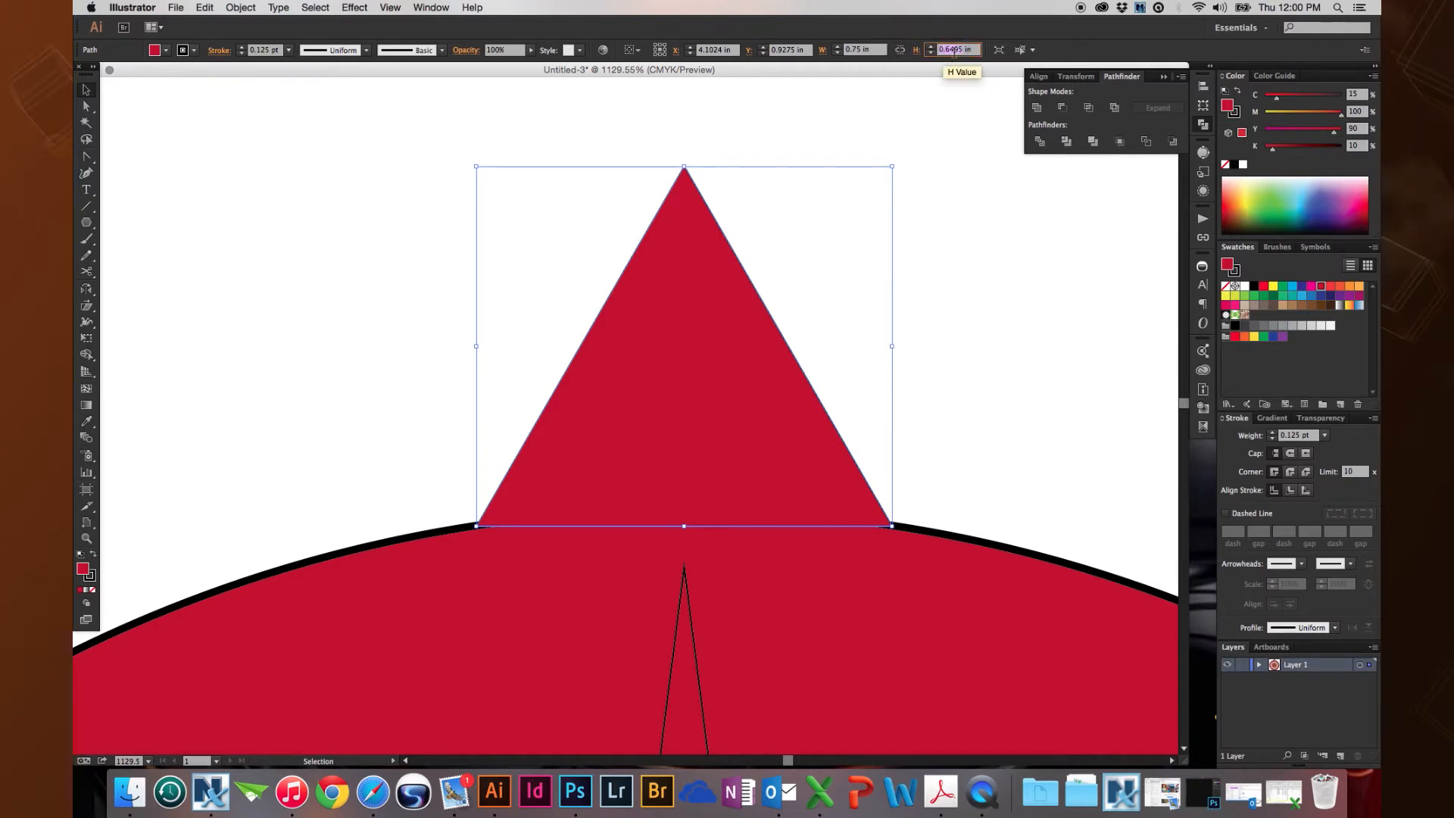
type("5")
key("Return")
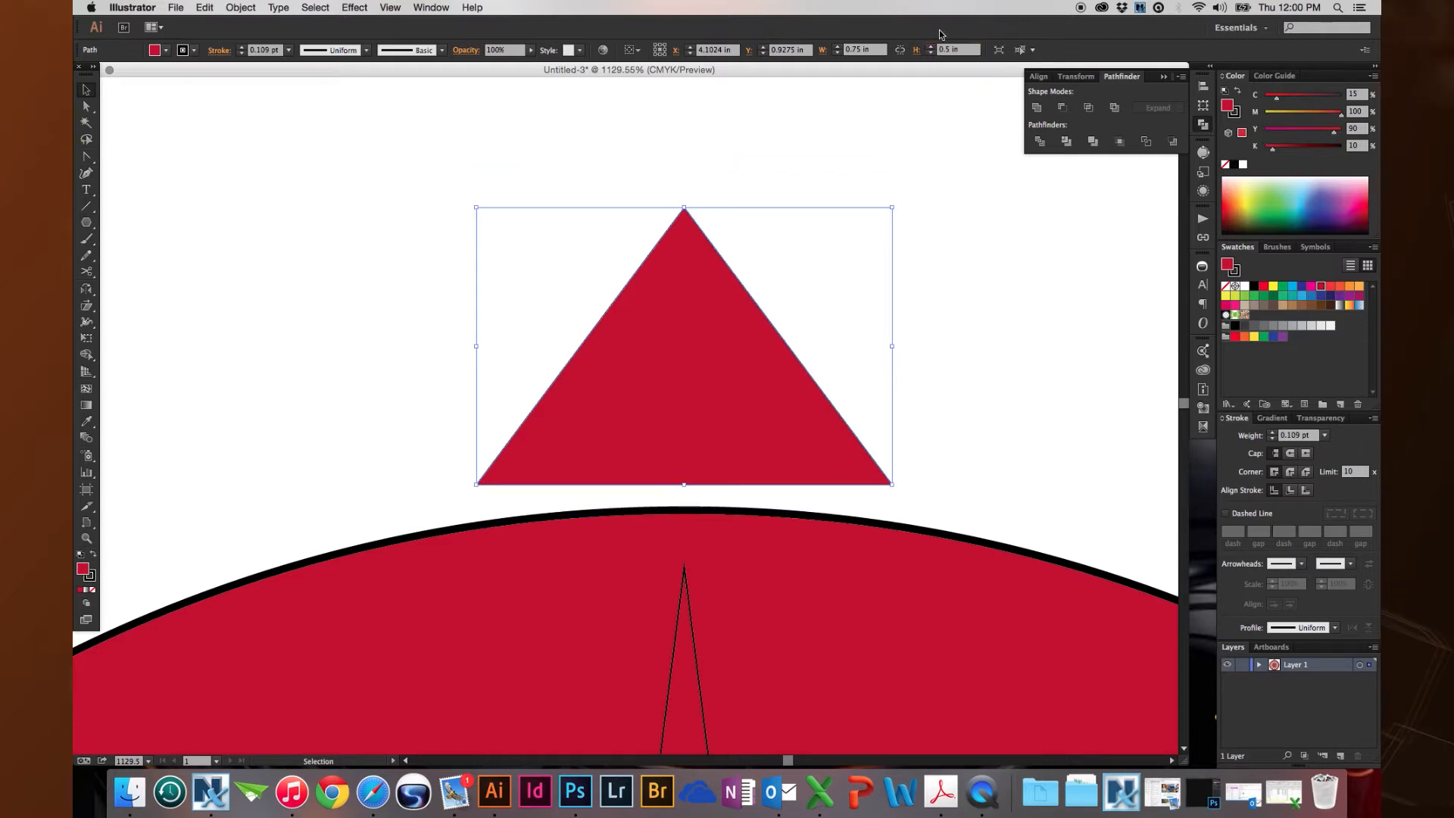
left_click(853, 50)
type(".5")
key("Return")
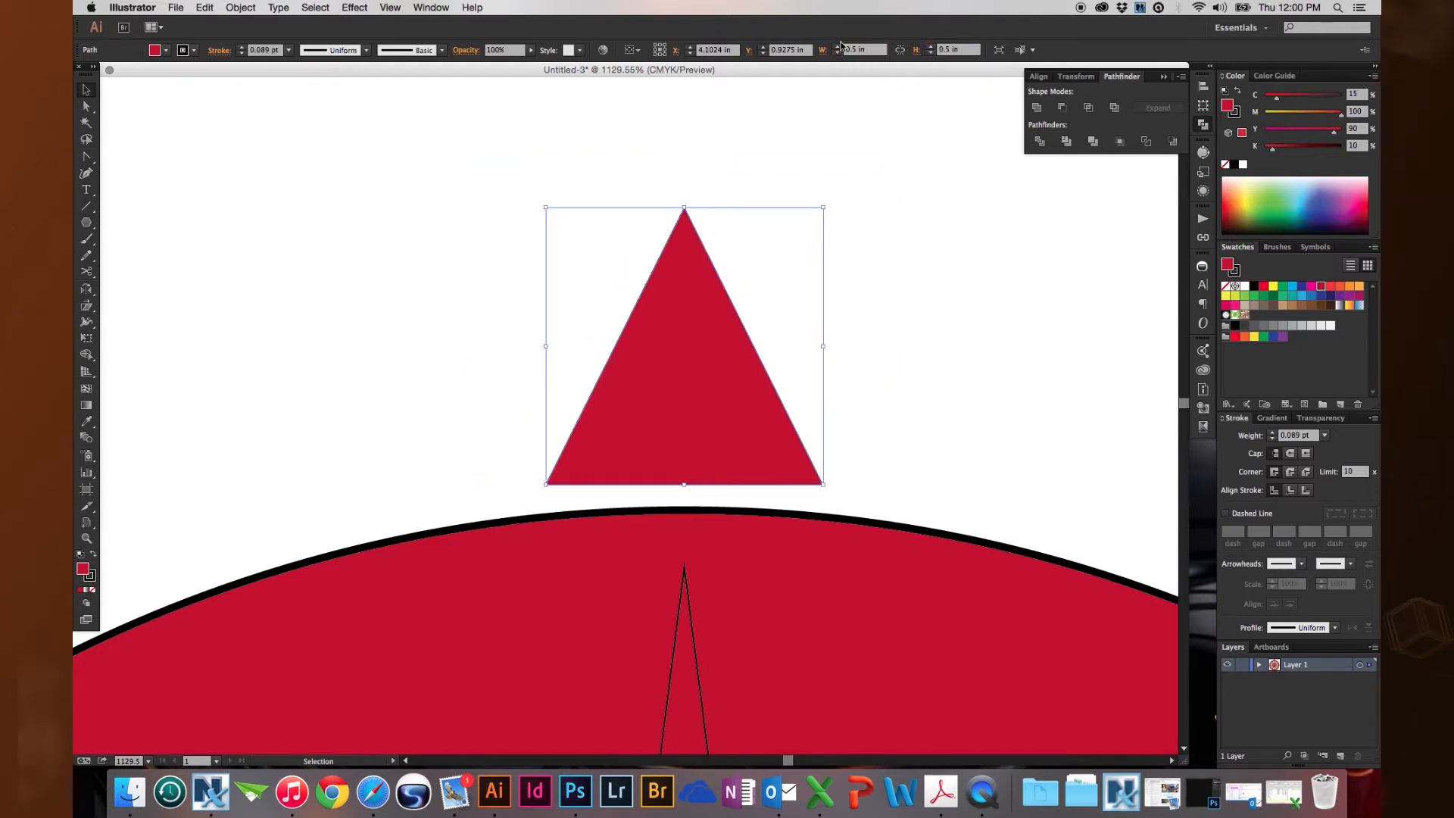
- Lower the resized tooth onto the ring's top edge, at a Y position of 0.9927 in
key("space")
left_click_drag(660, 449, 612, 347)
key("super+minus")
key("super+minus")
key("super+minus")
key("super+minus")
key("super+minus")
key("super+minus")
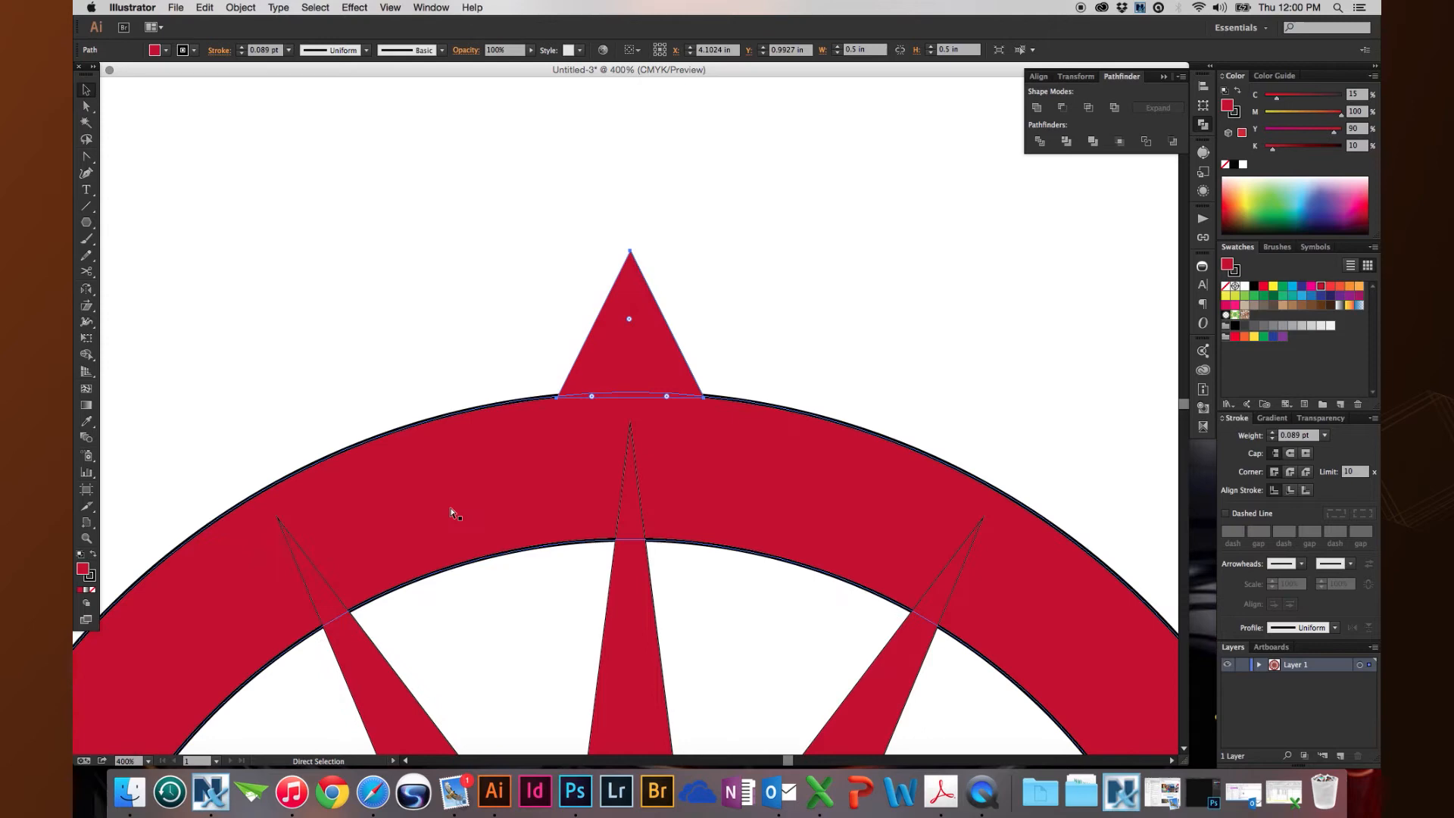
key("space")
left_click_drag(454, 509, 475, 367)
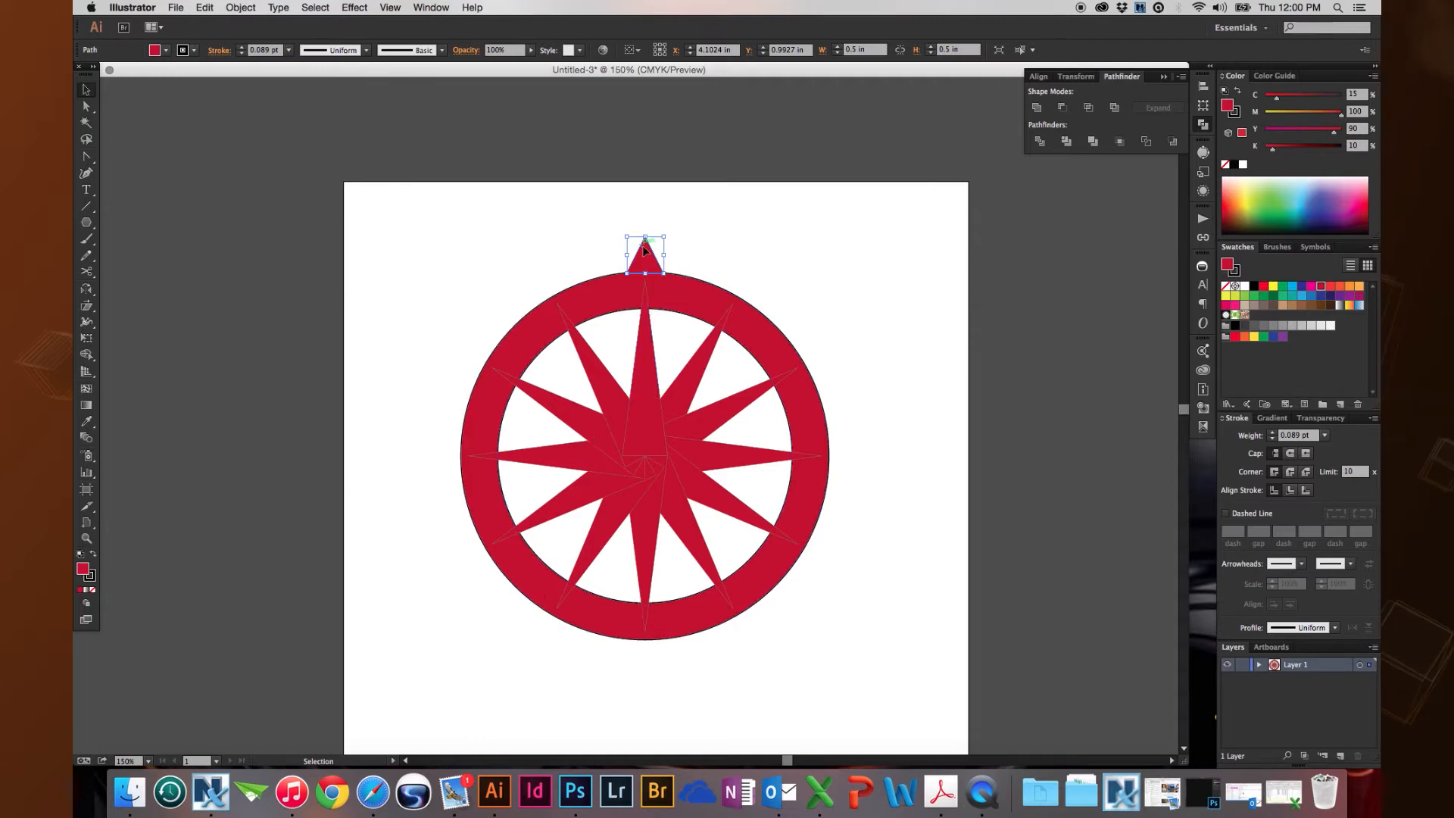
- Copy the tooth straight down, flip it to point downward and seat it on the ring's bottom edge at Y 6.451 in
left_click_drag(642, 252, 617, 669)
key("z")
left_click_drag(565, 600, 717, 740)
left_click_drag(545, 364, 785, 567)
left_click_drag(600, 394, 606, 317)
key("a")
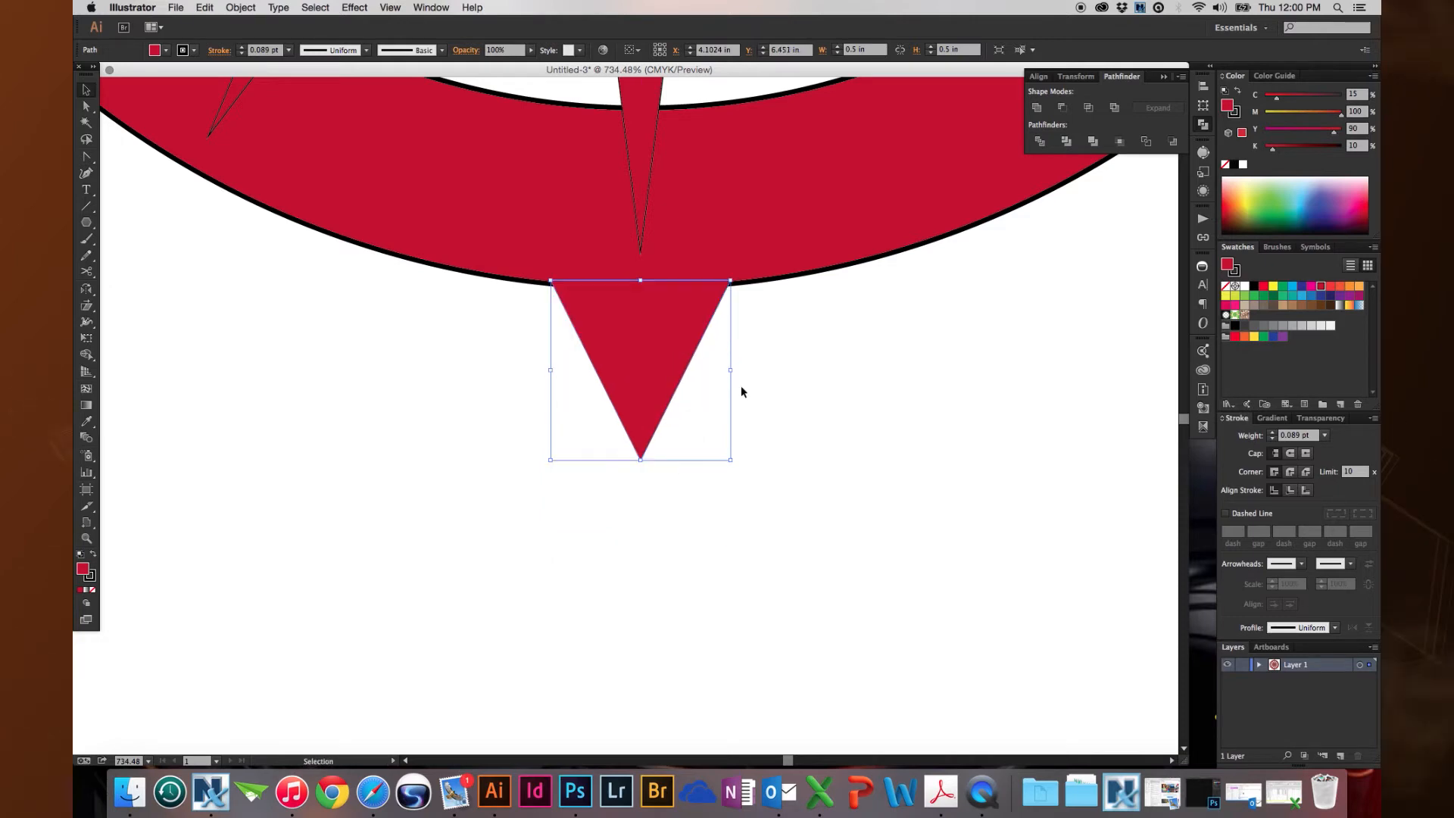
- Select the top and bottom teeth together and group them
key("super+minus")
key("super+minus")
key("super+minus")
key("super+minus")
key("super+minus")
key("v")
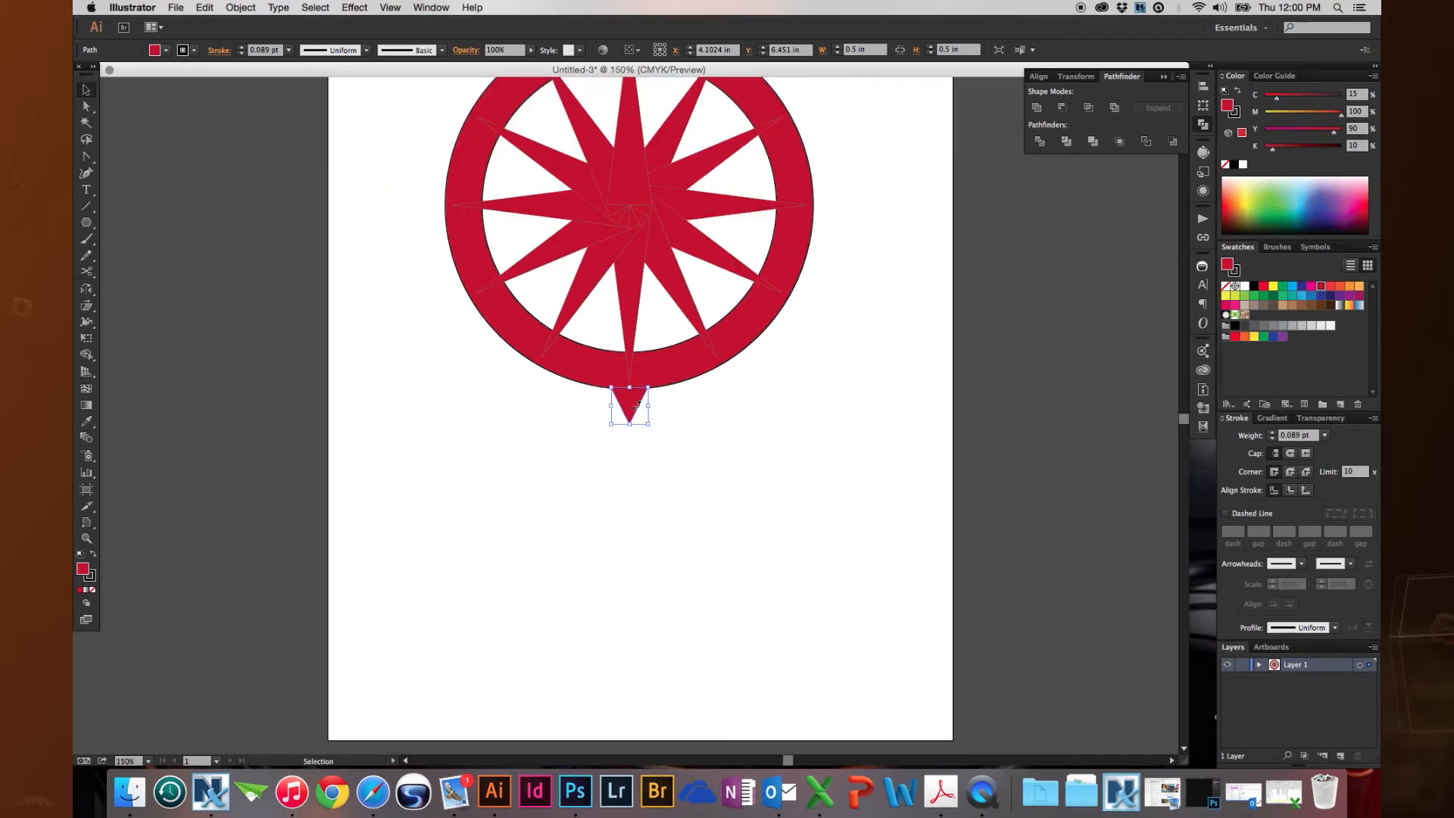
scroll(601, 399, "up", 5)
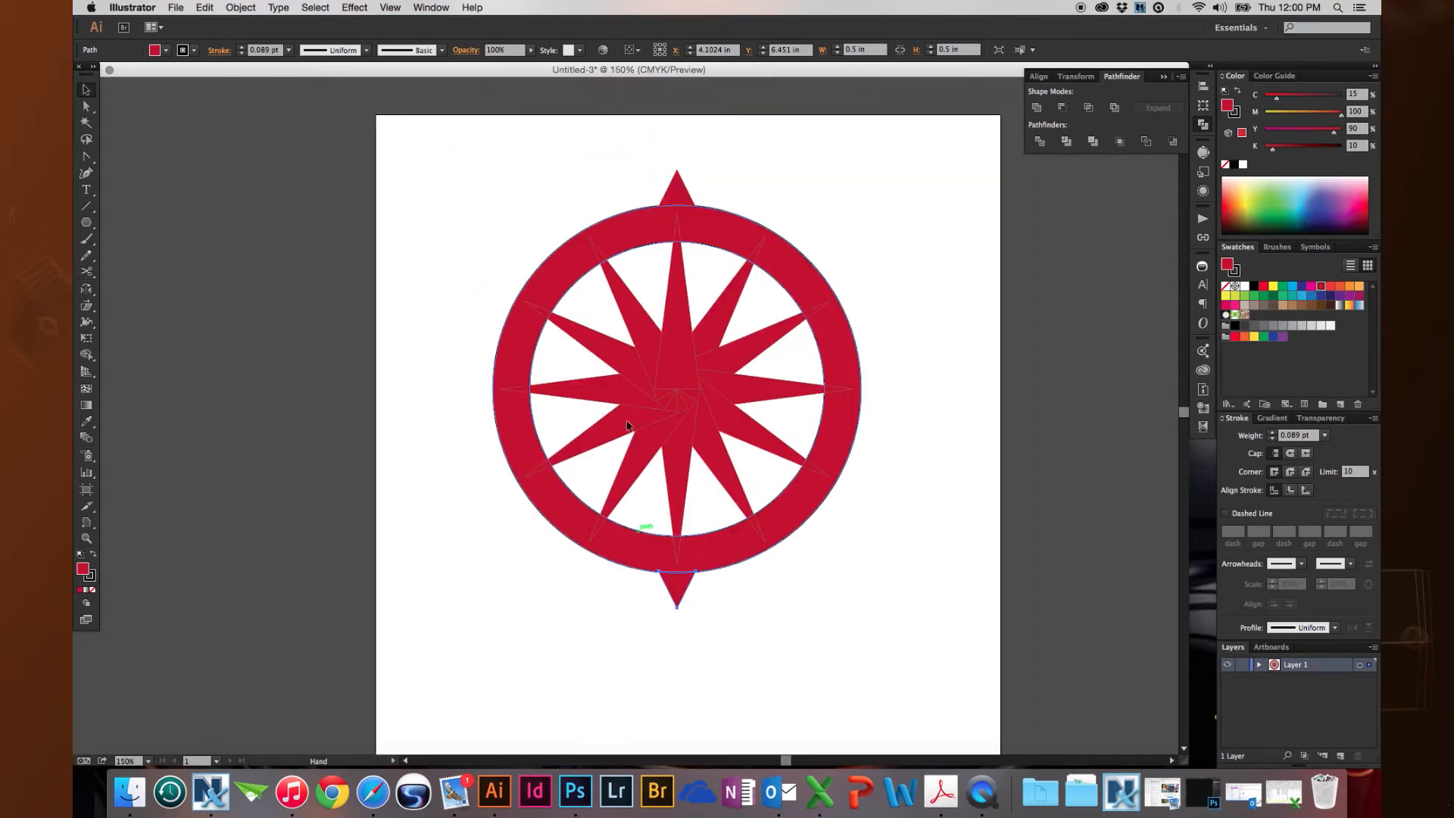
left_click(668, 193, "shift")
key("a")
key("super+g")
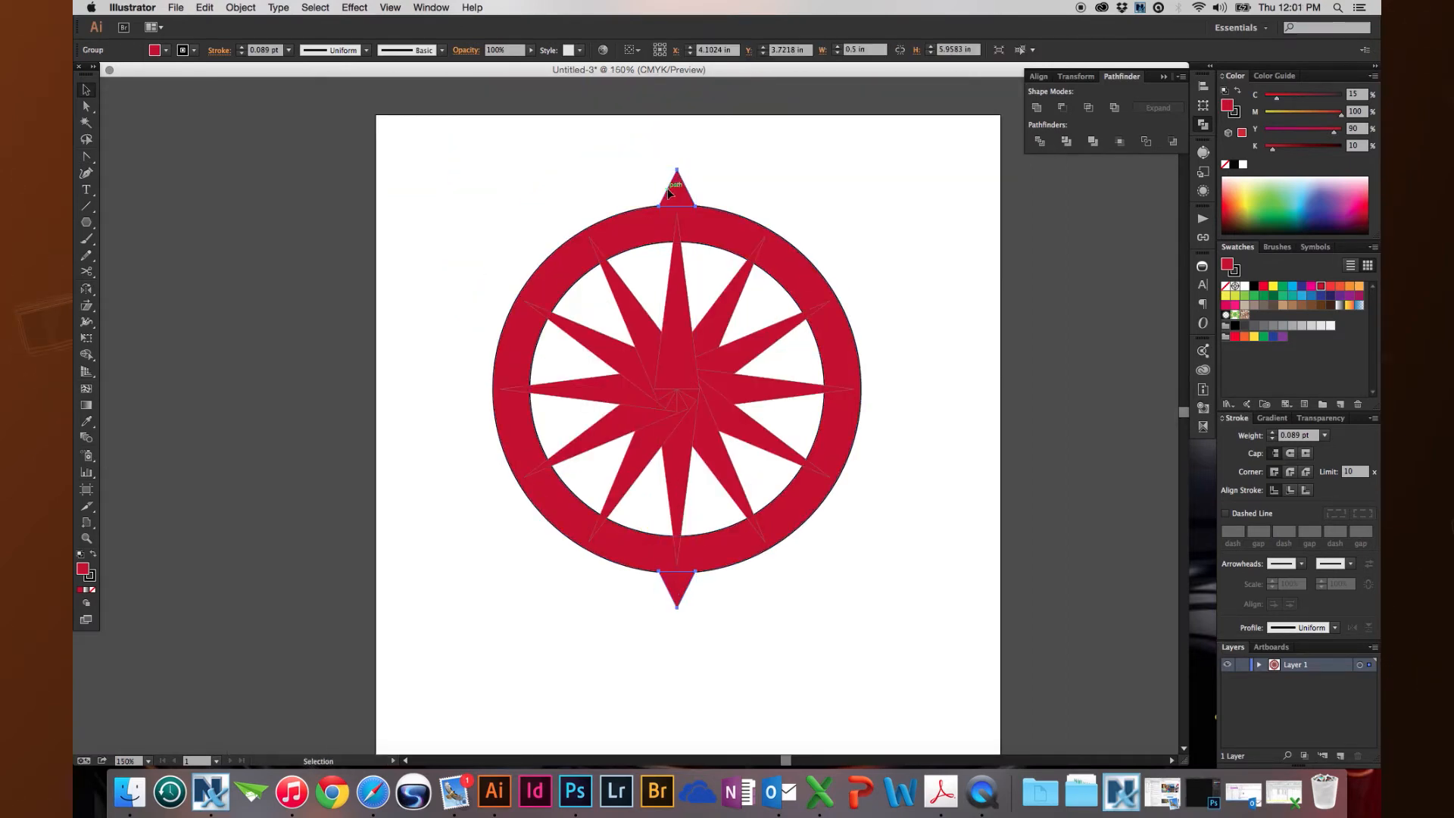
- Slightly round the outer tips of the top and bottom teeth with their live corners
key("a")
left_click_drag(633, 143, 690, 174)
left_click_drag(633, 594, 698, 633)
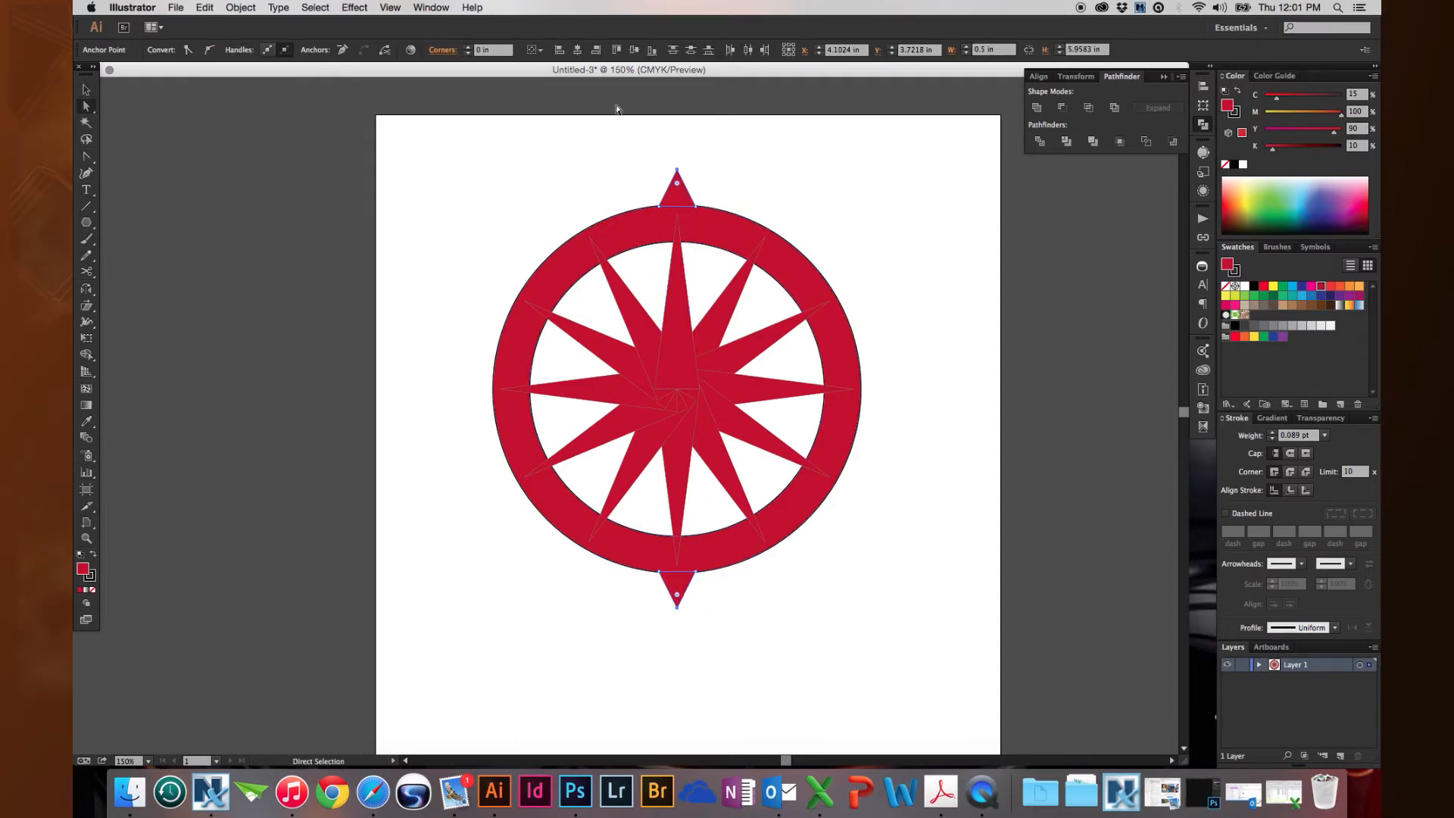
key("super+space")
left_click_drag(623, 144, 763, 274)
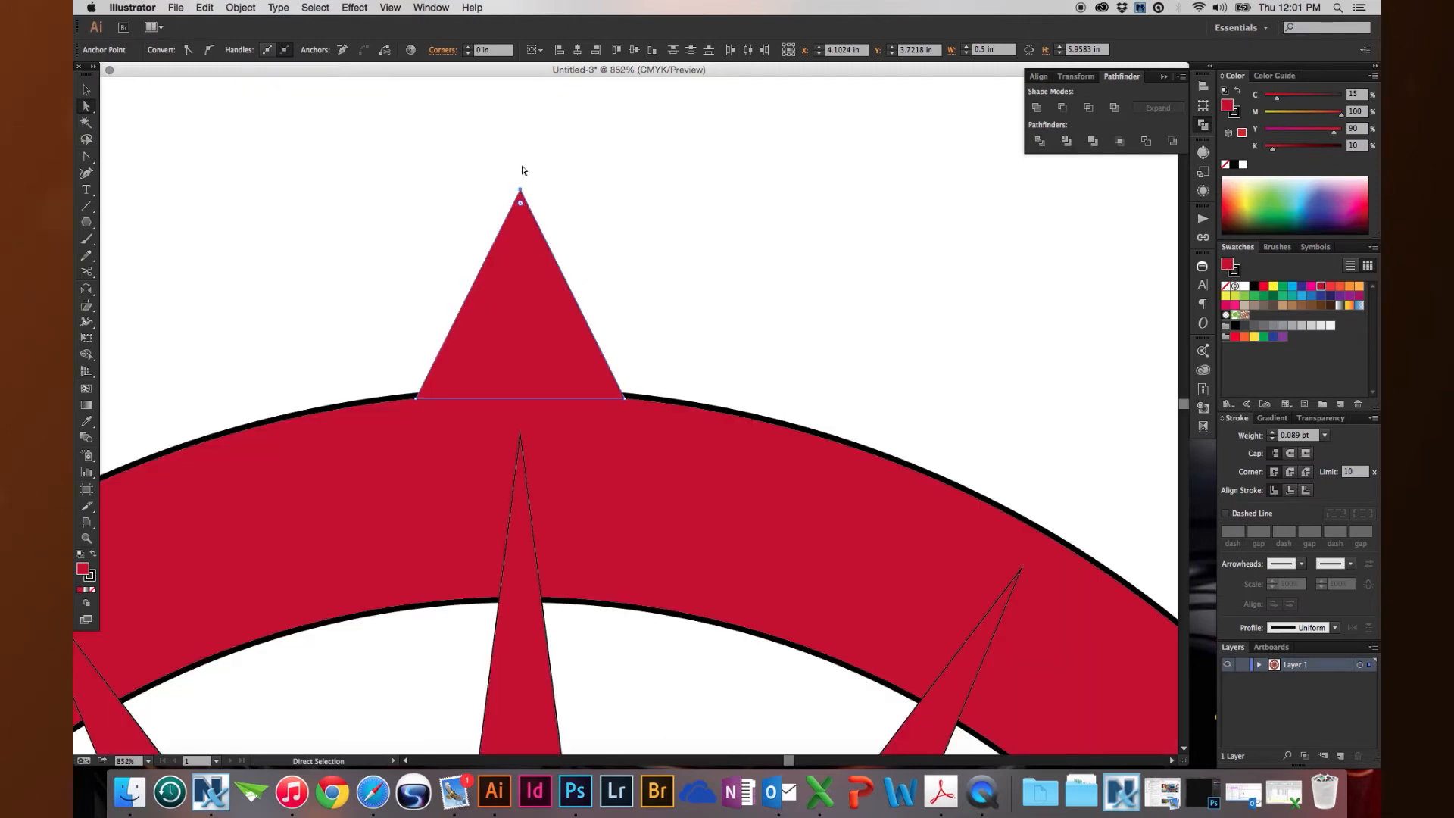
left_click_drag(520, 202, 521, 212)
left_click(409, 237)
- Select the grouped pair of teeth and reapply the last Transform effect to it
left_click(86, 90)
left_click(548, 328)
key("super+minus")
key("super+minus")
key("super+minus")
key("super+minus")
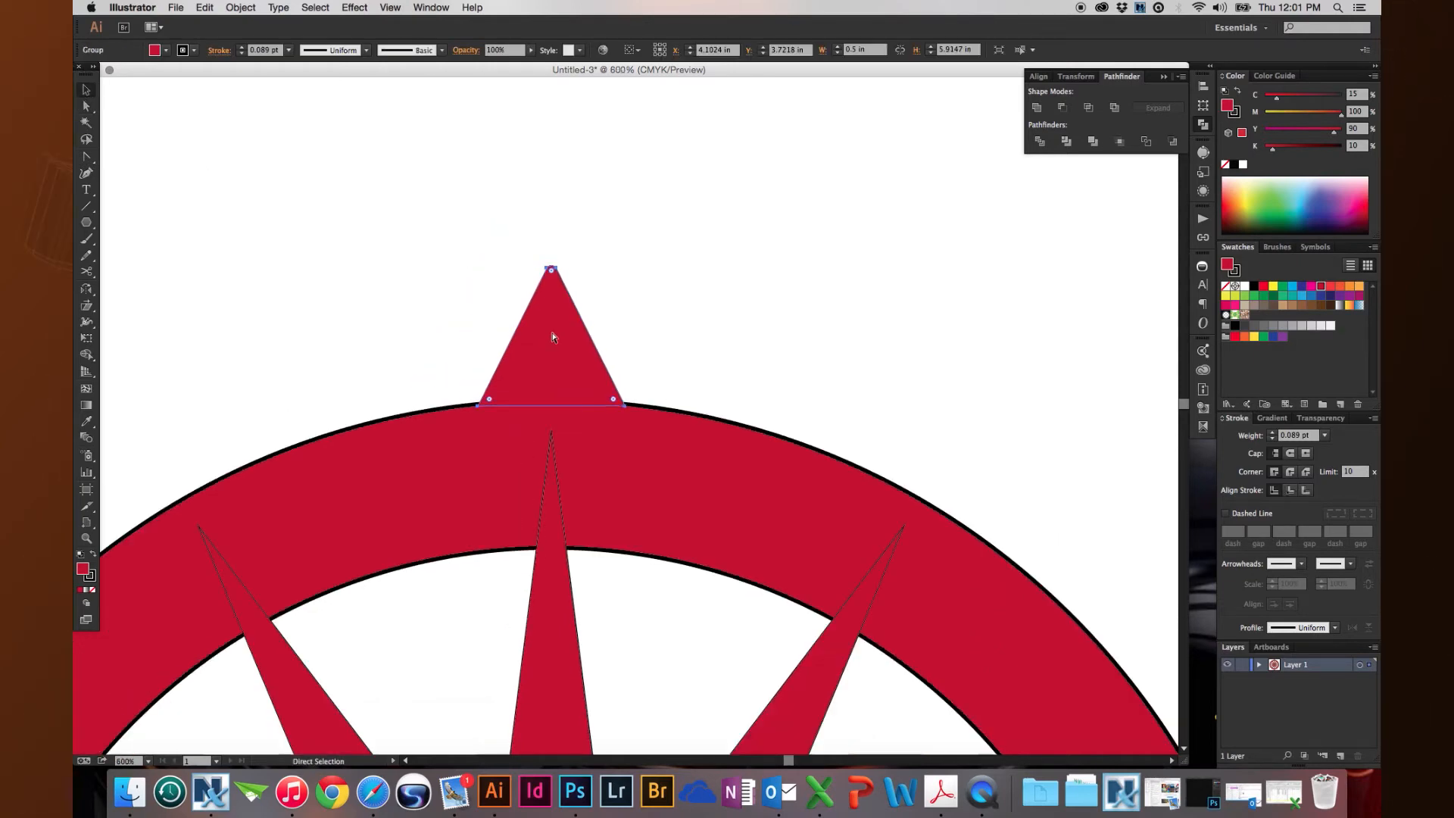
left_click_drag(512, 424, 640, 251)
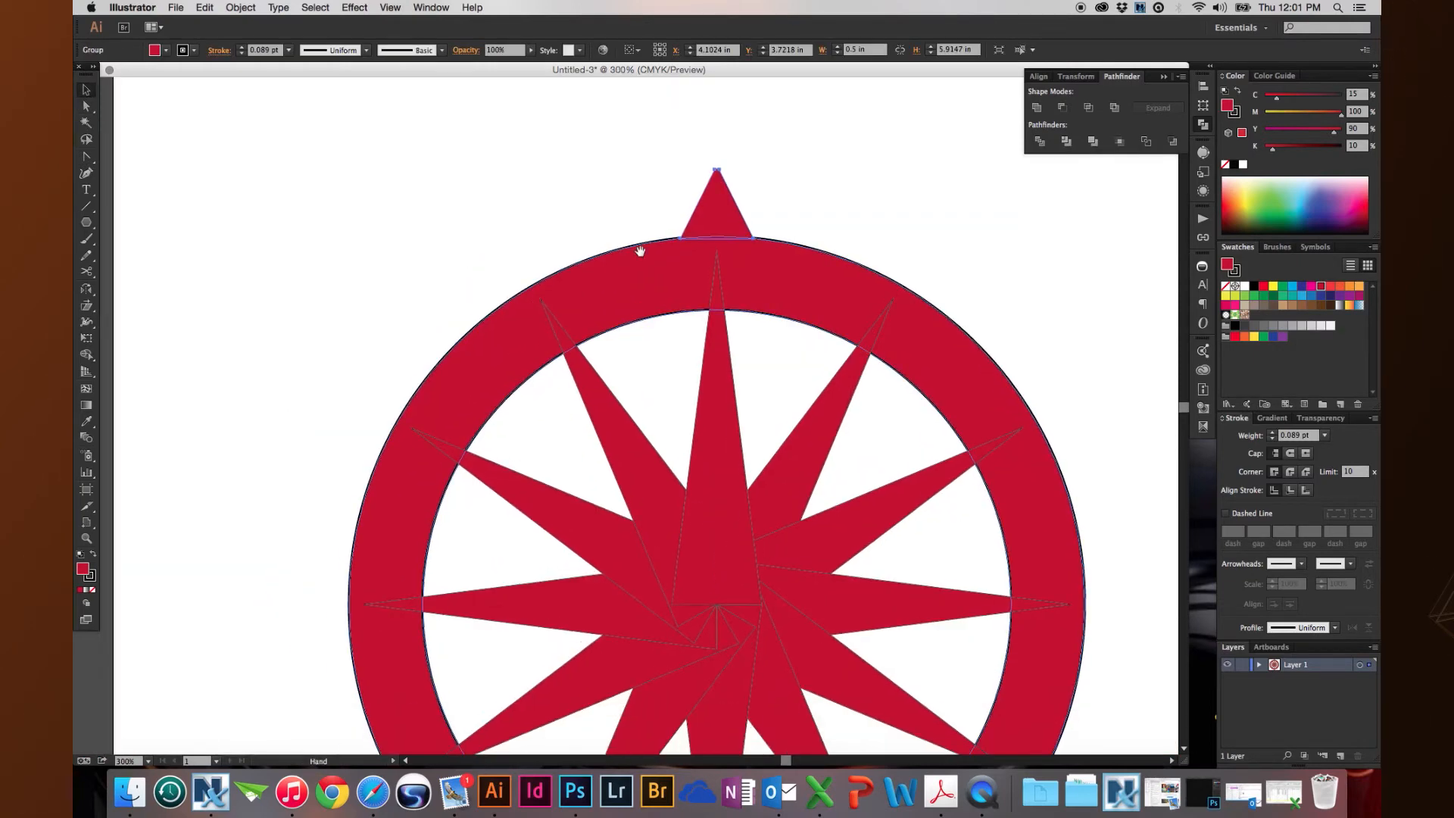
left_click(356, 7)
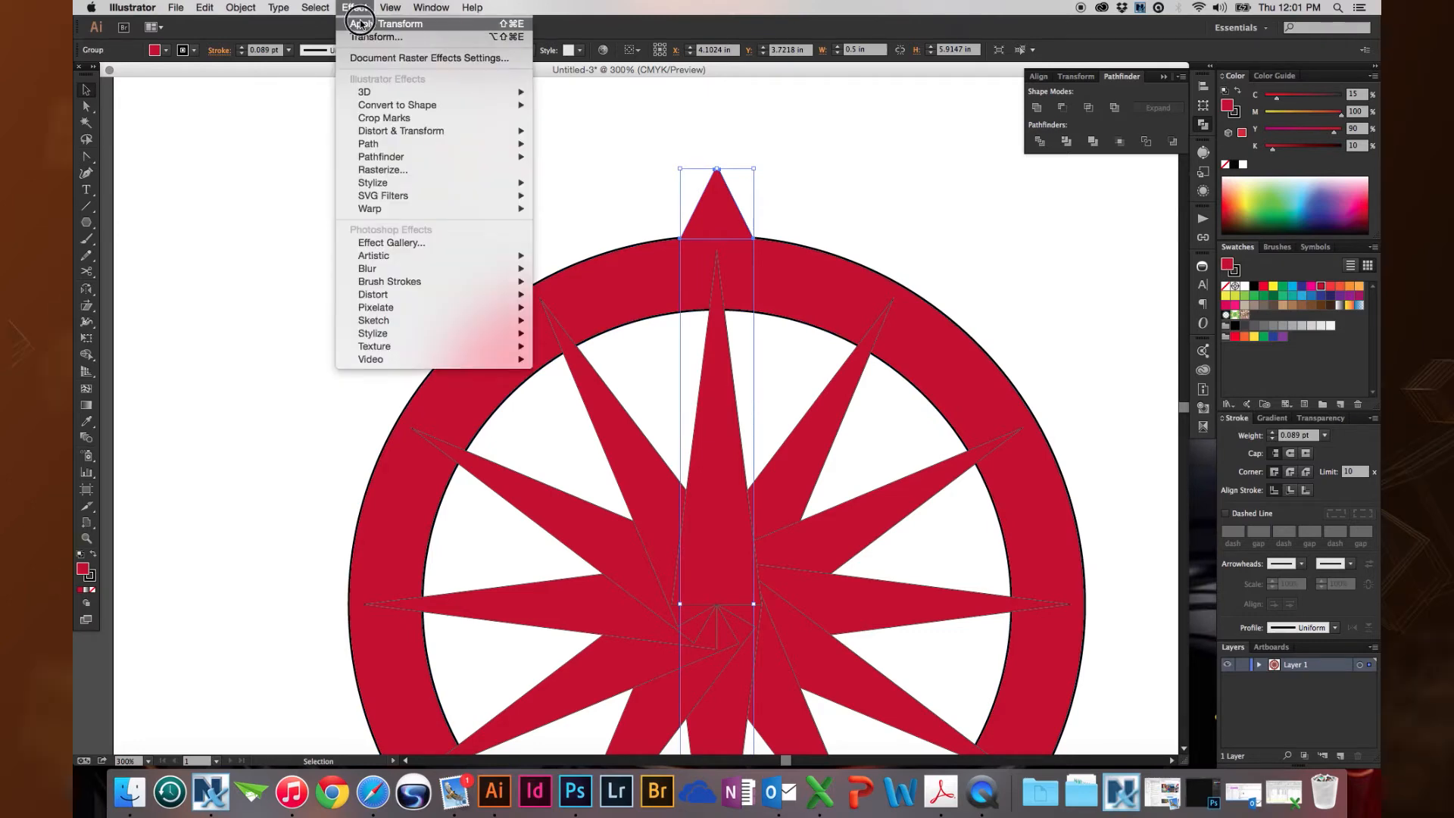
left_click(360, 24)
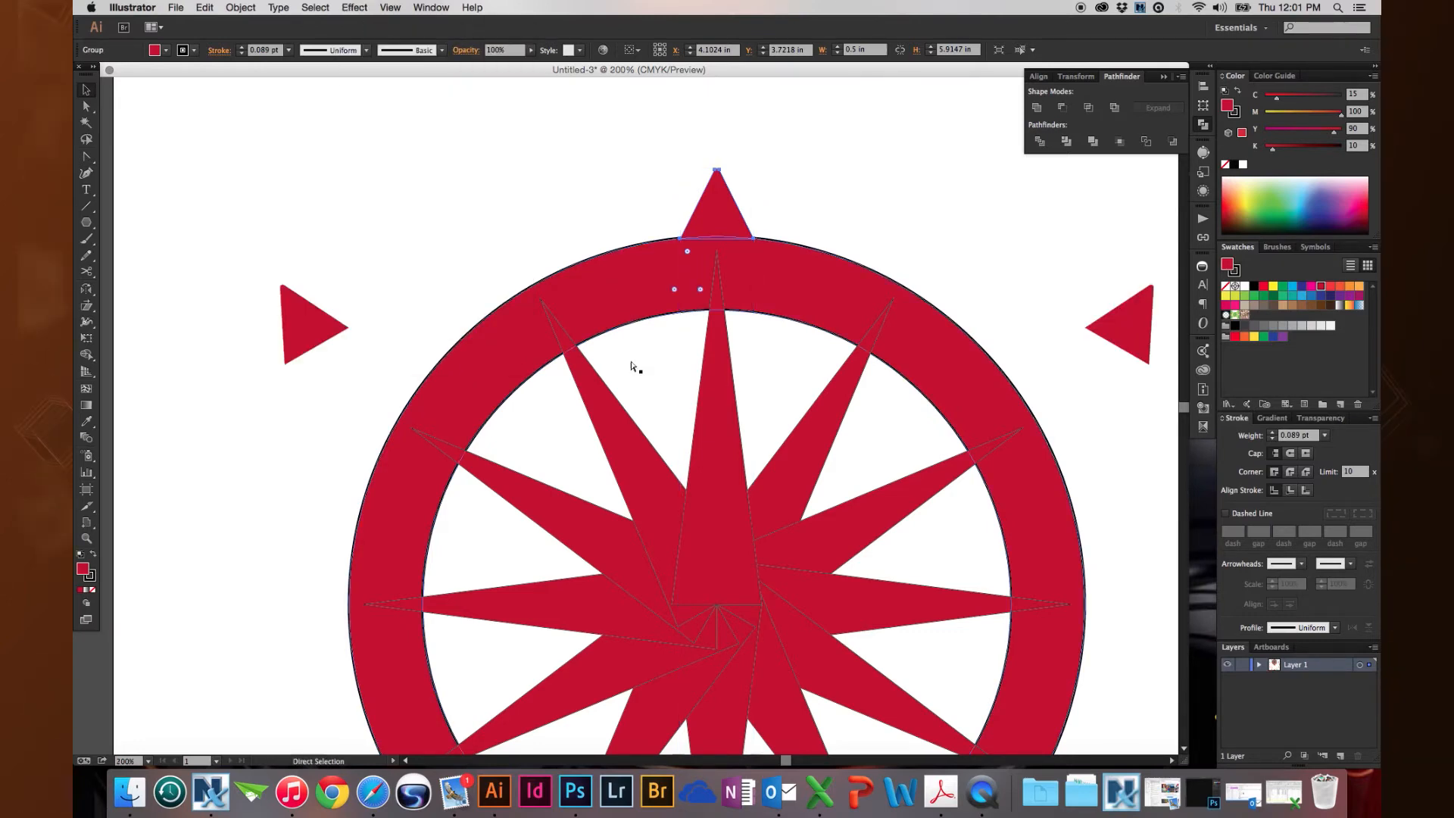
- Edit the teeth's Transform effect to rotate around the centre reference point, with the preview turned on
key("super+minus")
key("super+minus")
key("super+minus")
key("super+minus")
left_click_drag(629, 531, 649, 490)
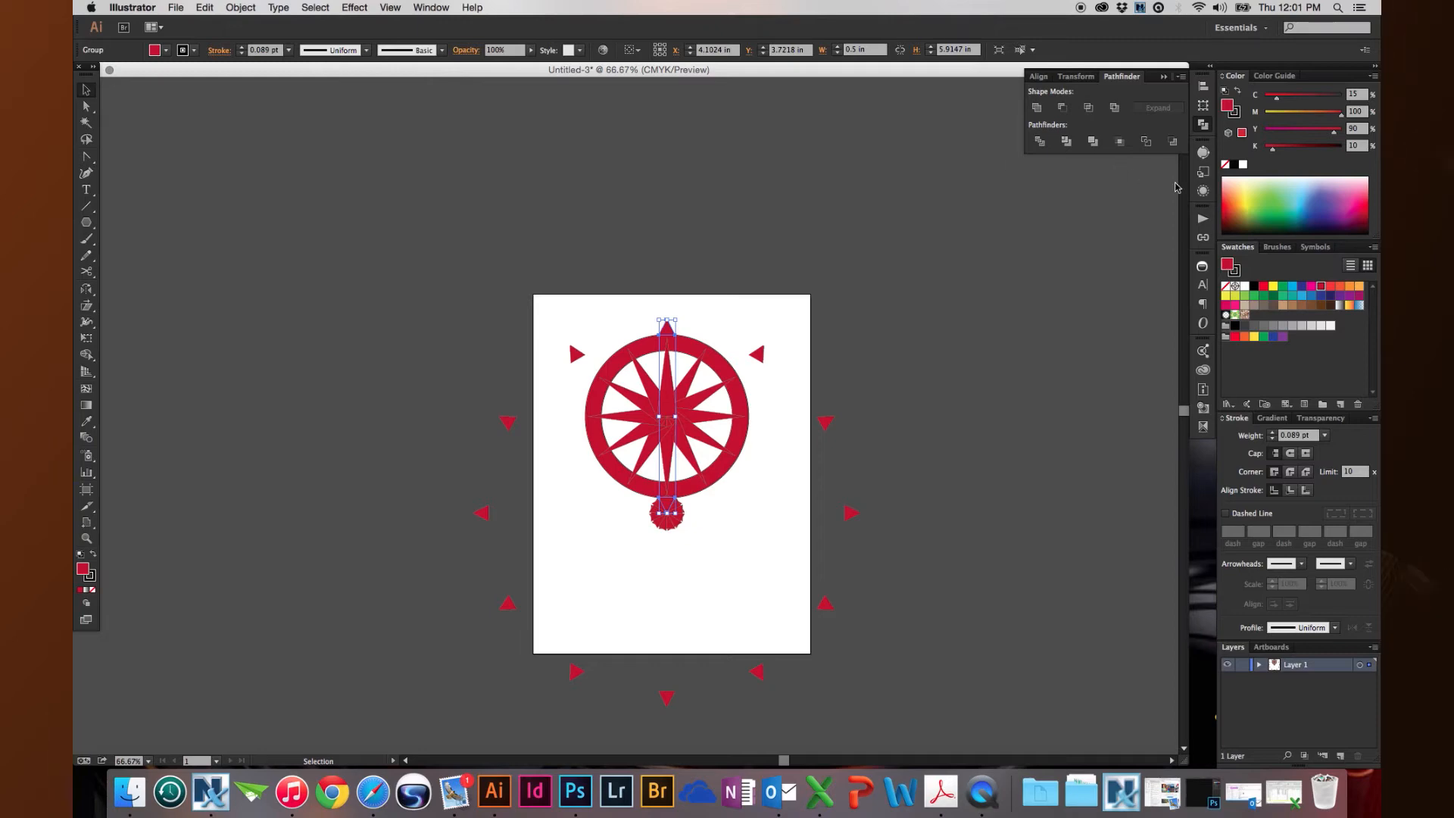
left_click(1203, 192)
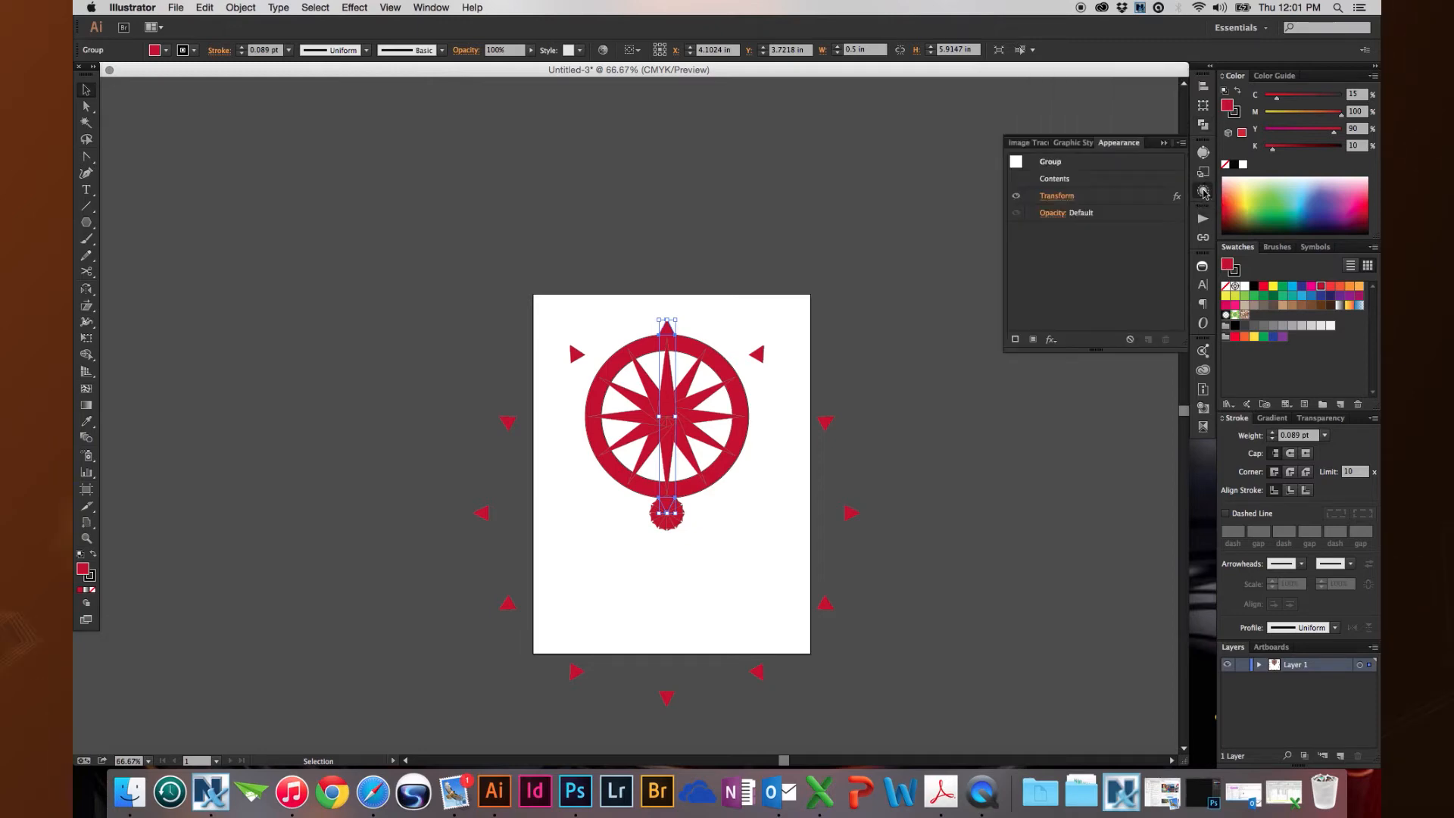
left_click(1054, 198)
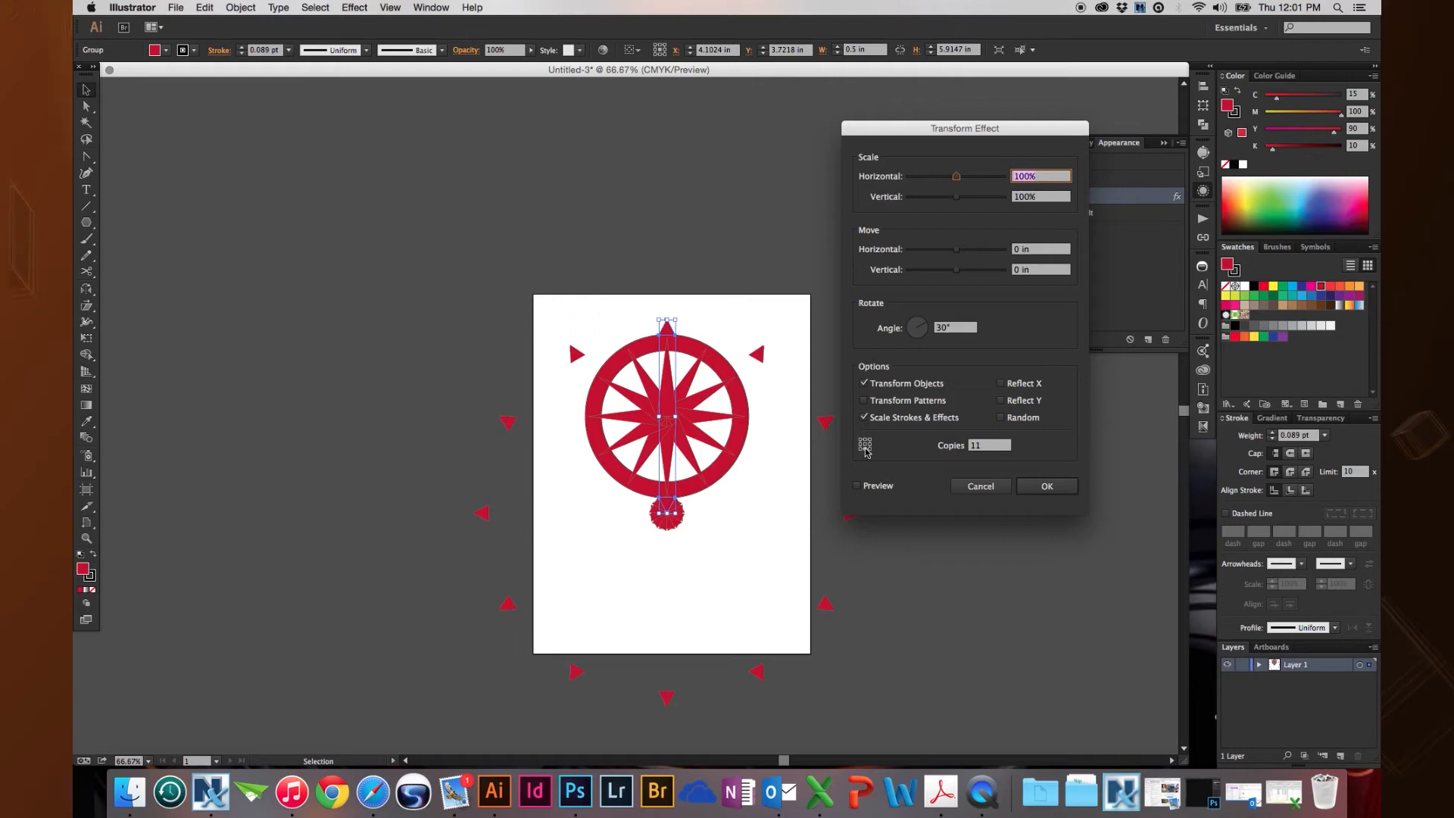
left_click(867, 485)
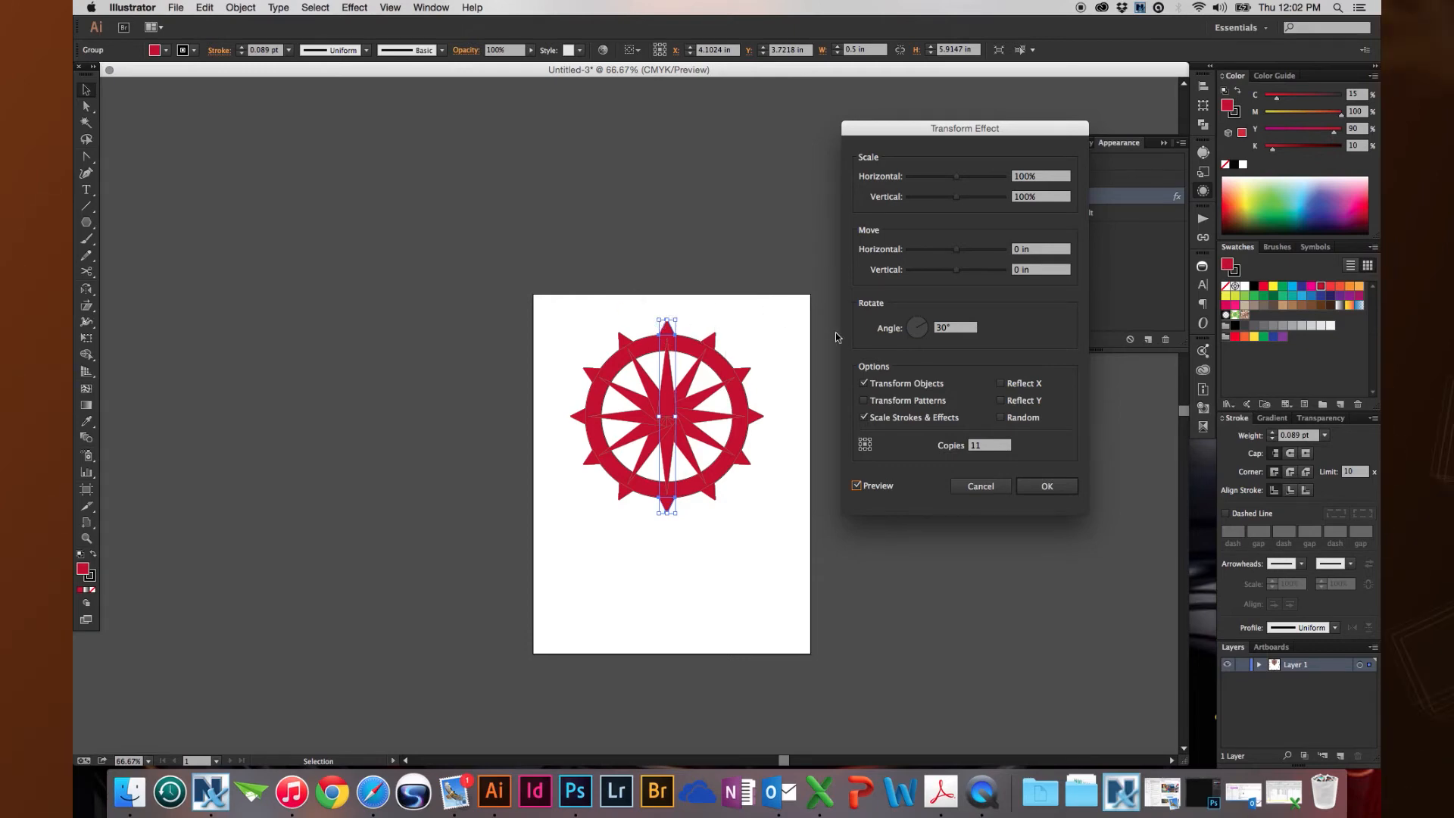
- Set the teeth's Transform effect to a 10° angle with 20 copies and apply it
left_click(943, 331)
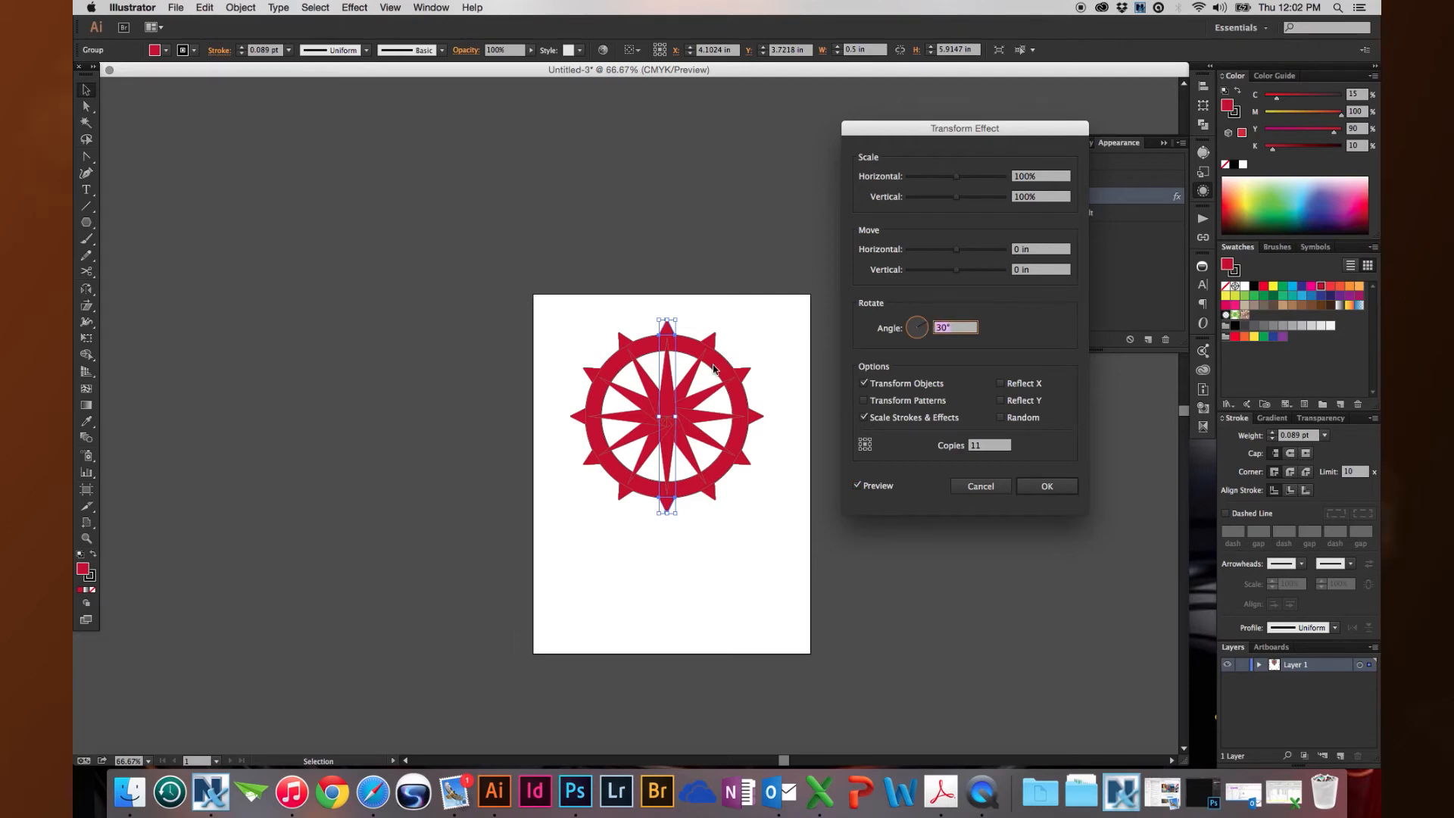
key("Tab")
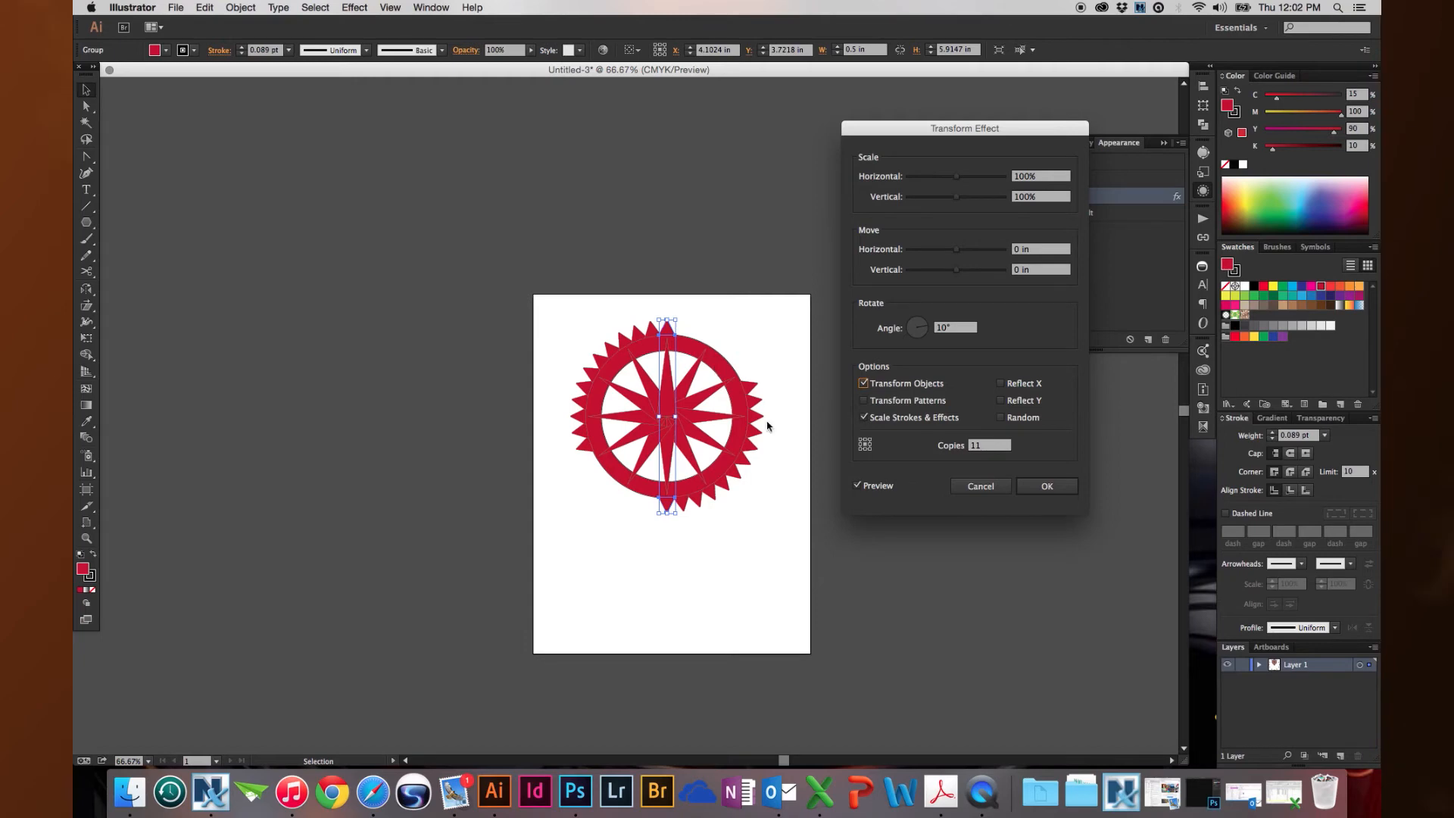
left_click(974, 447)
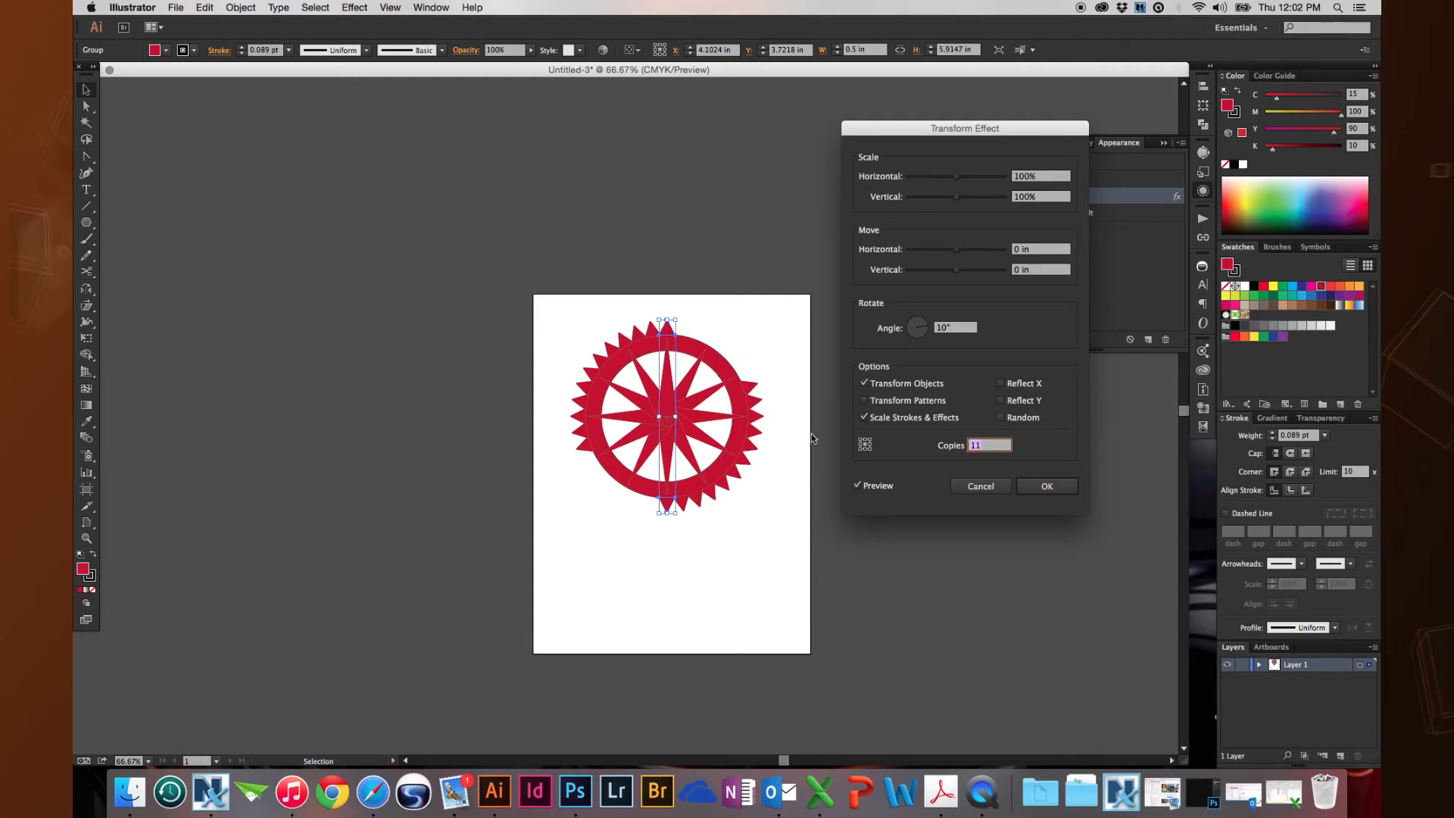
type("20")
key("Tab")
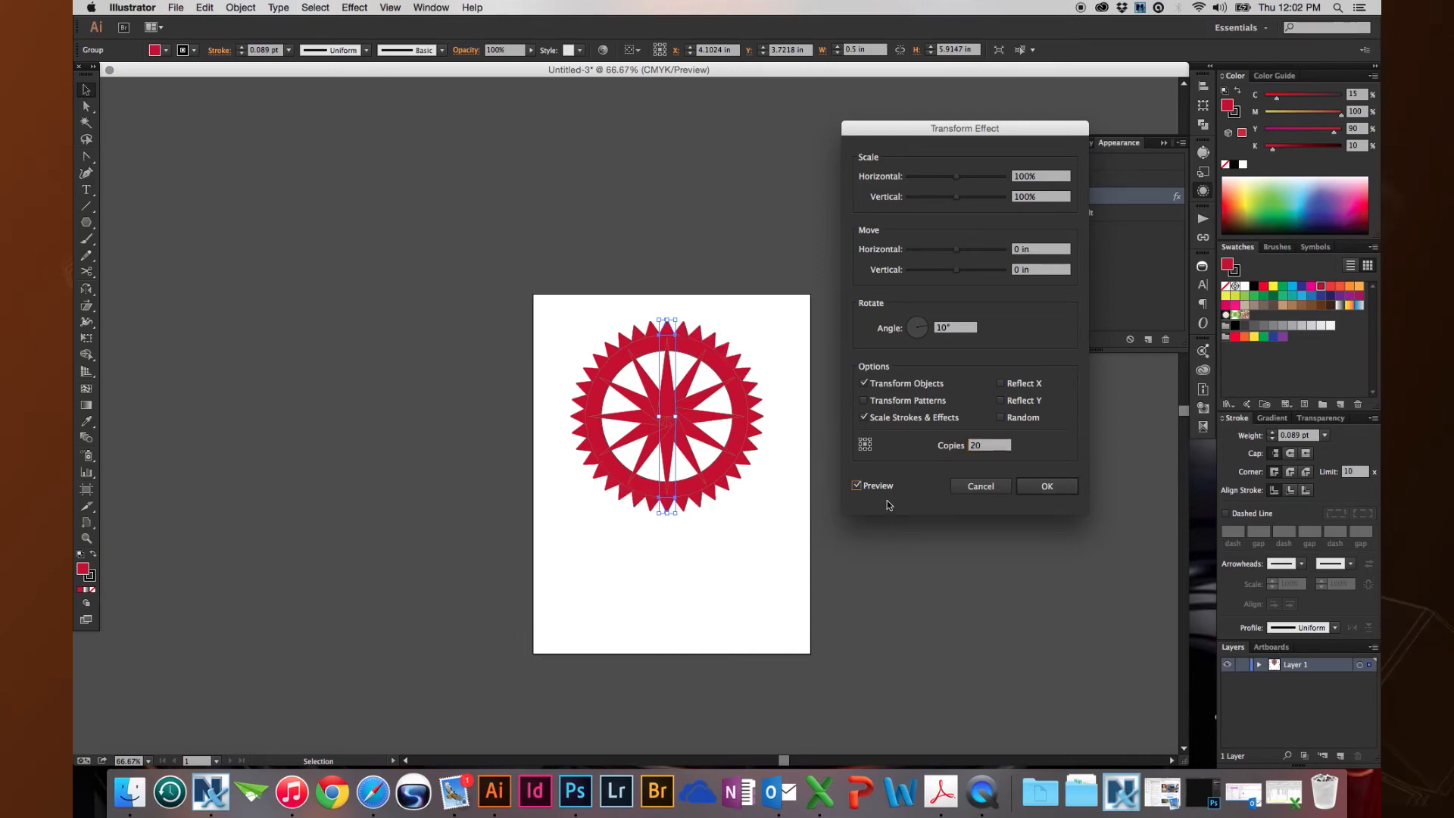
left_click(1037, 488)
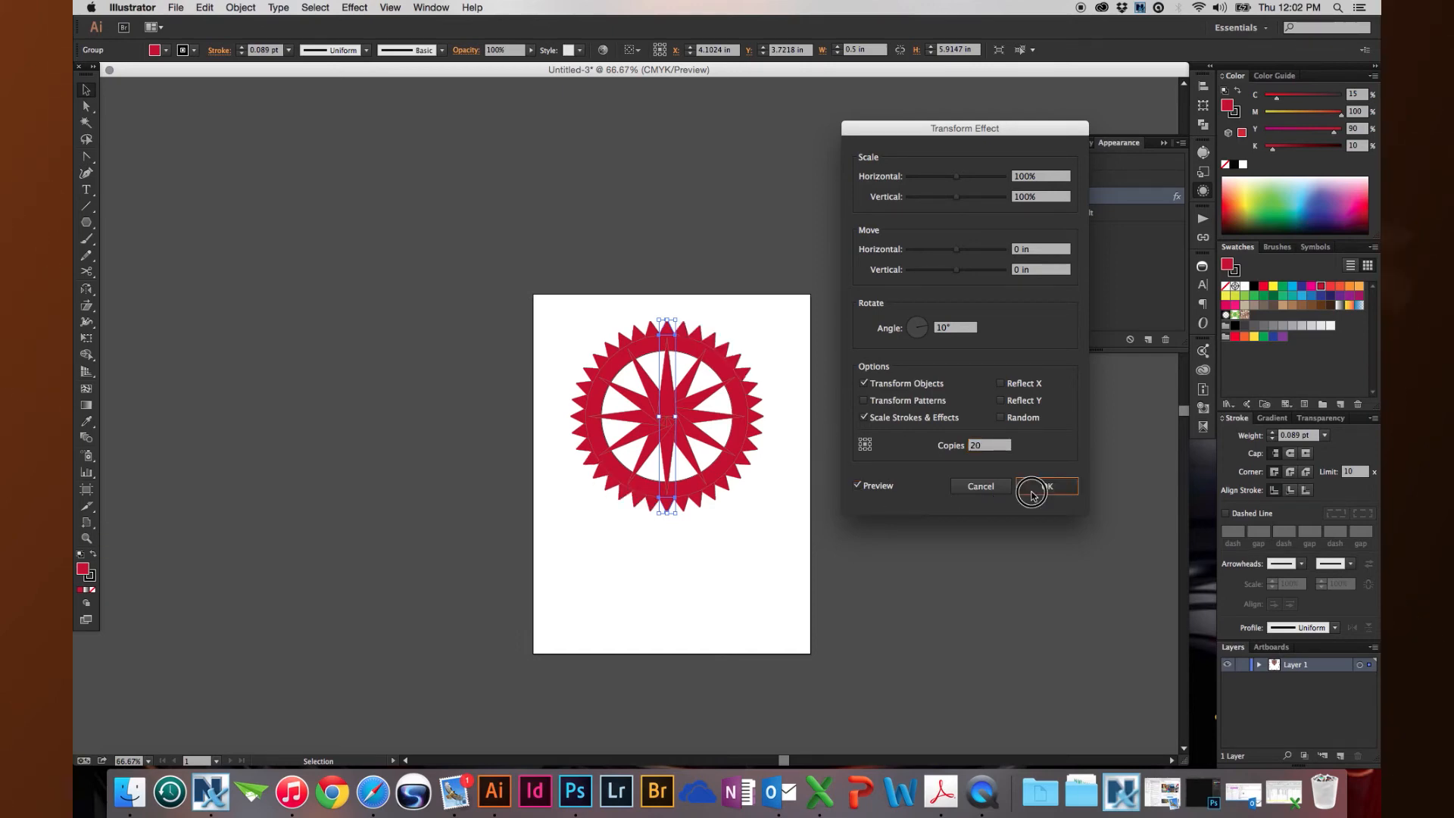
- Select all the rings, spokes and teeth of the gear and group them
left_click(525, 317)
left_click_drag(526, 311, 749, 509)
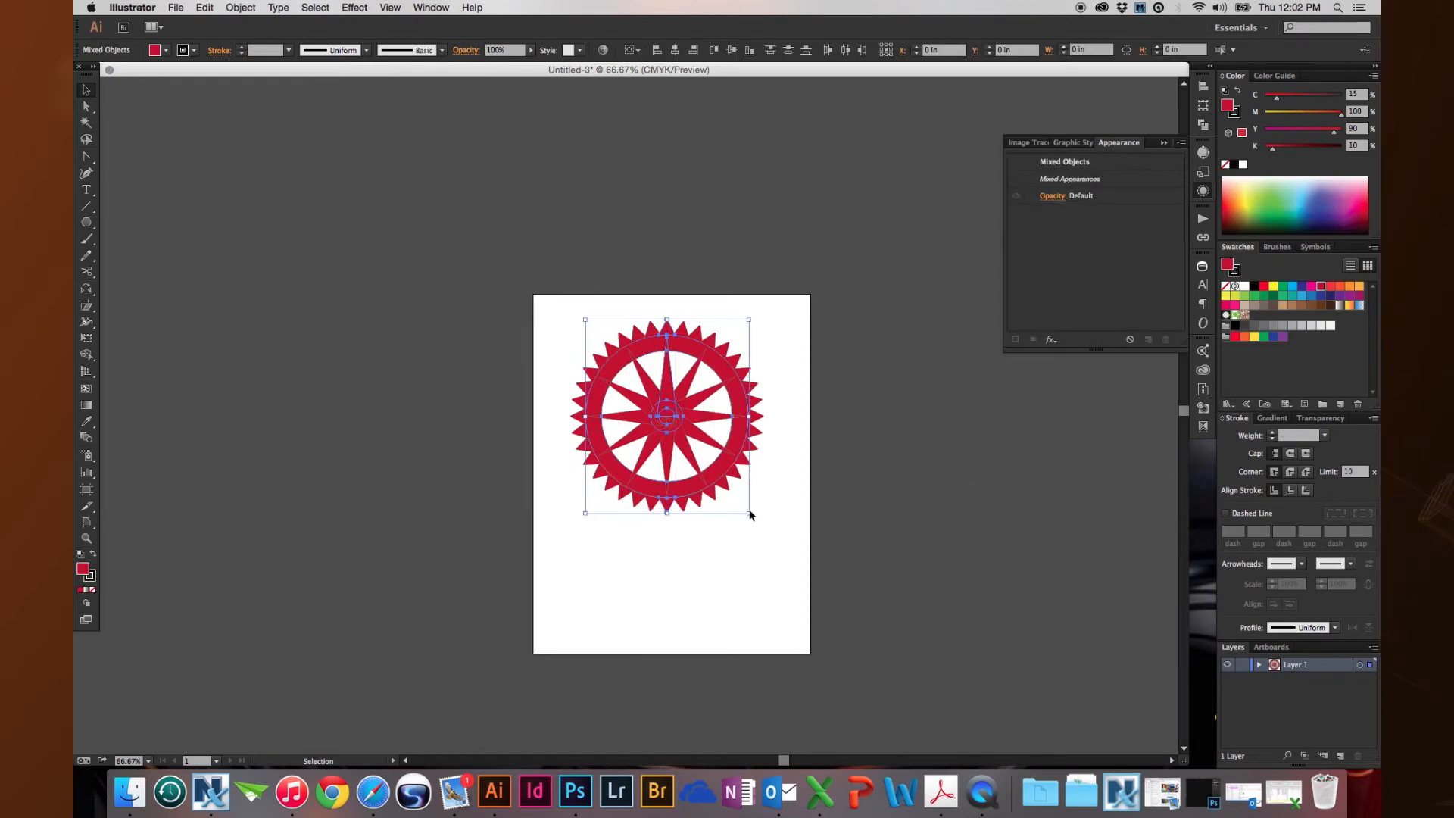
key("super+equal")
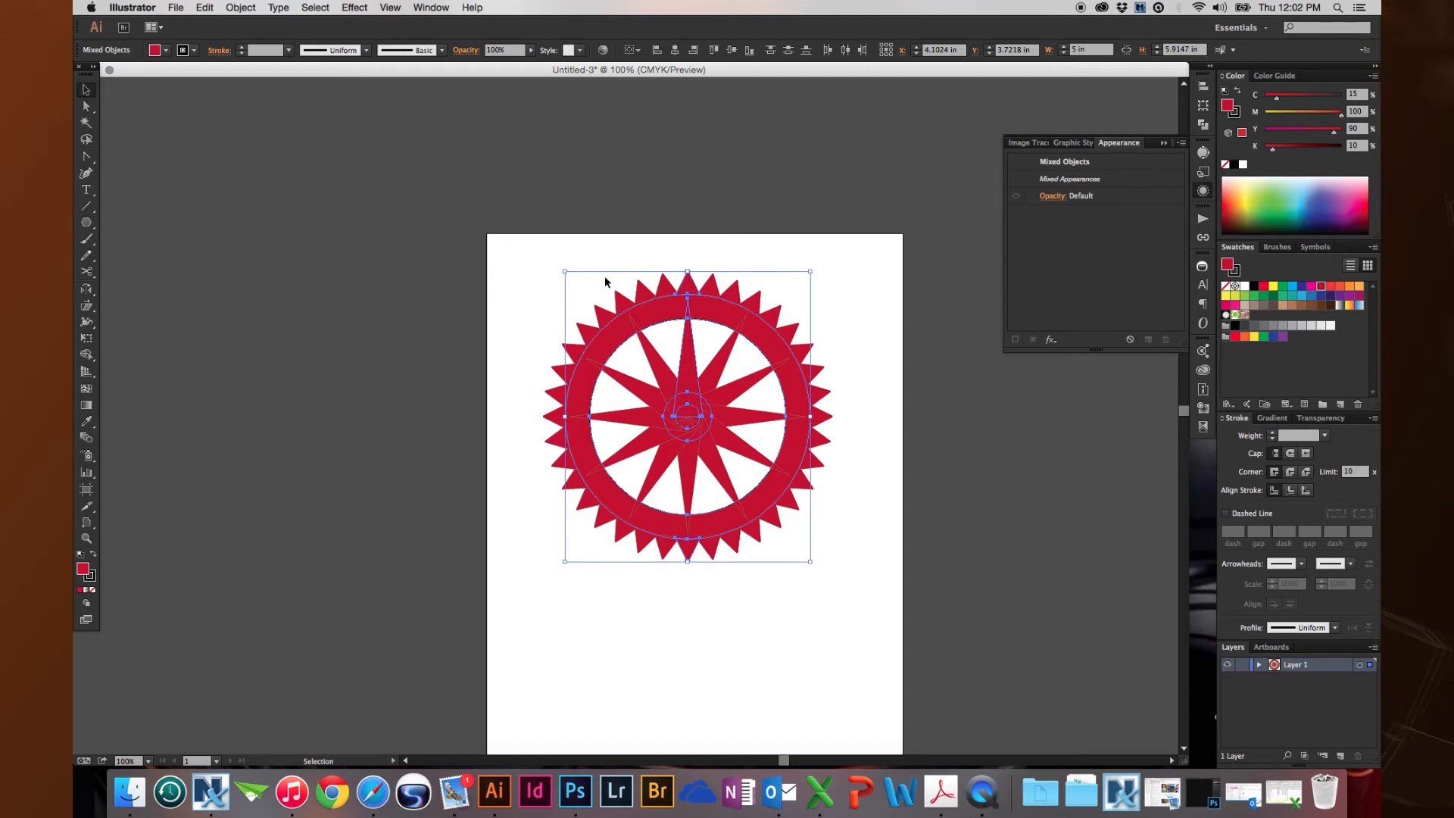
left_click_drag(550, 212, 764, 529)
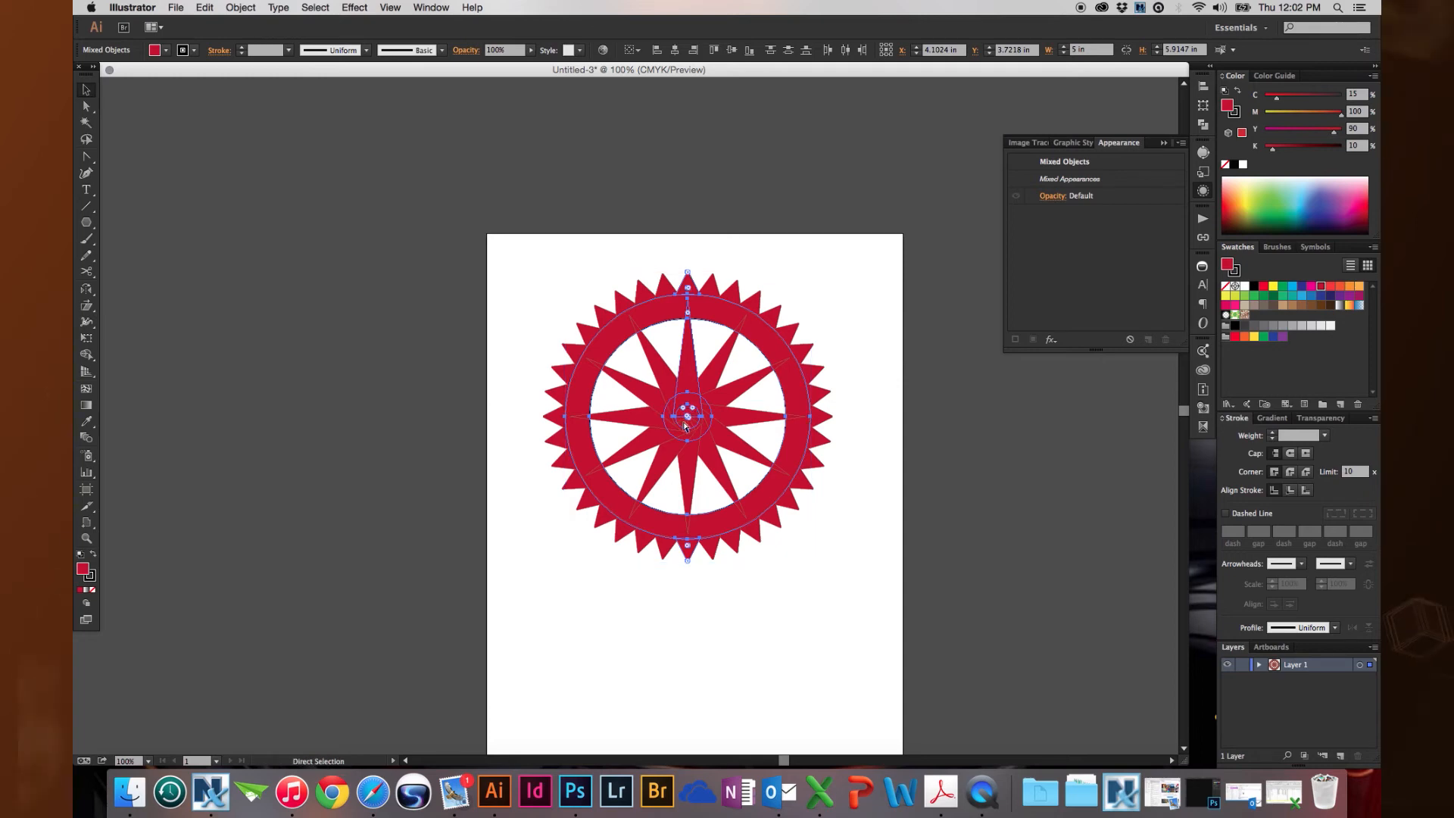
key("super+g")
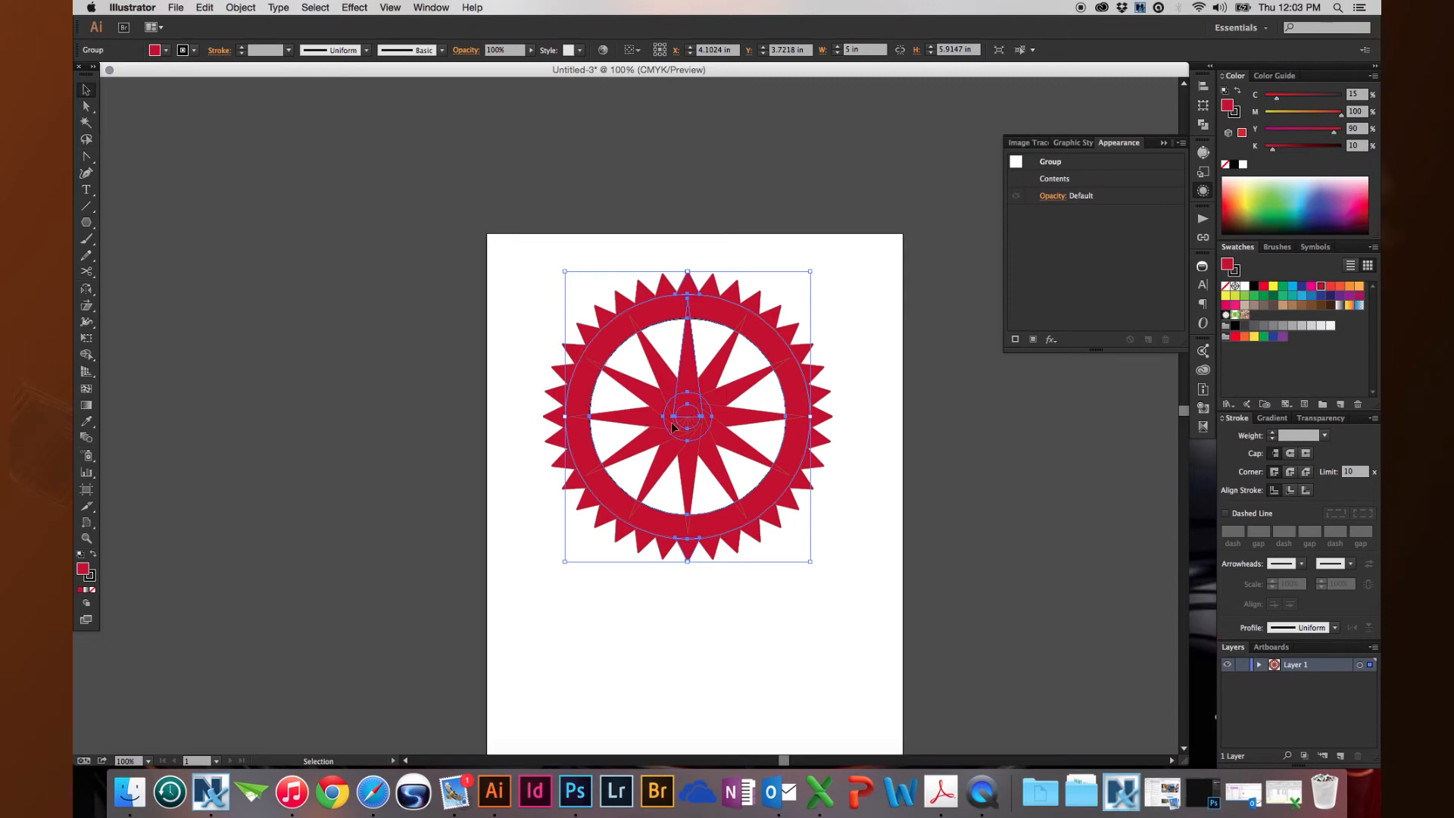
- Copy the gear group off the artboard to about X 12.13 in and expand the appearance of the original
left_click_drag(687, 424, 1082, 432)
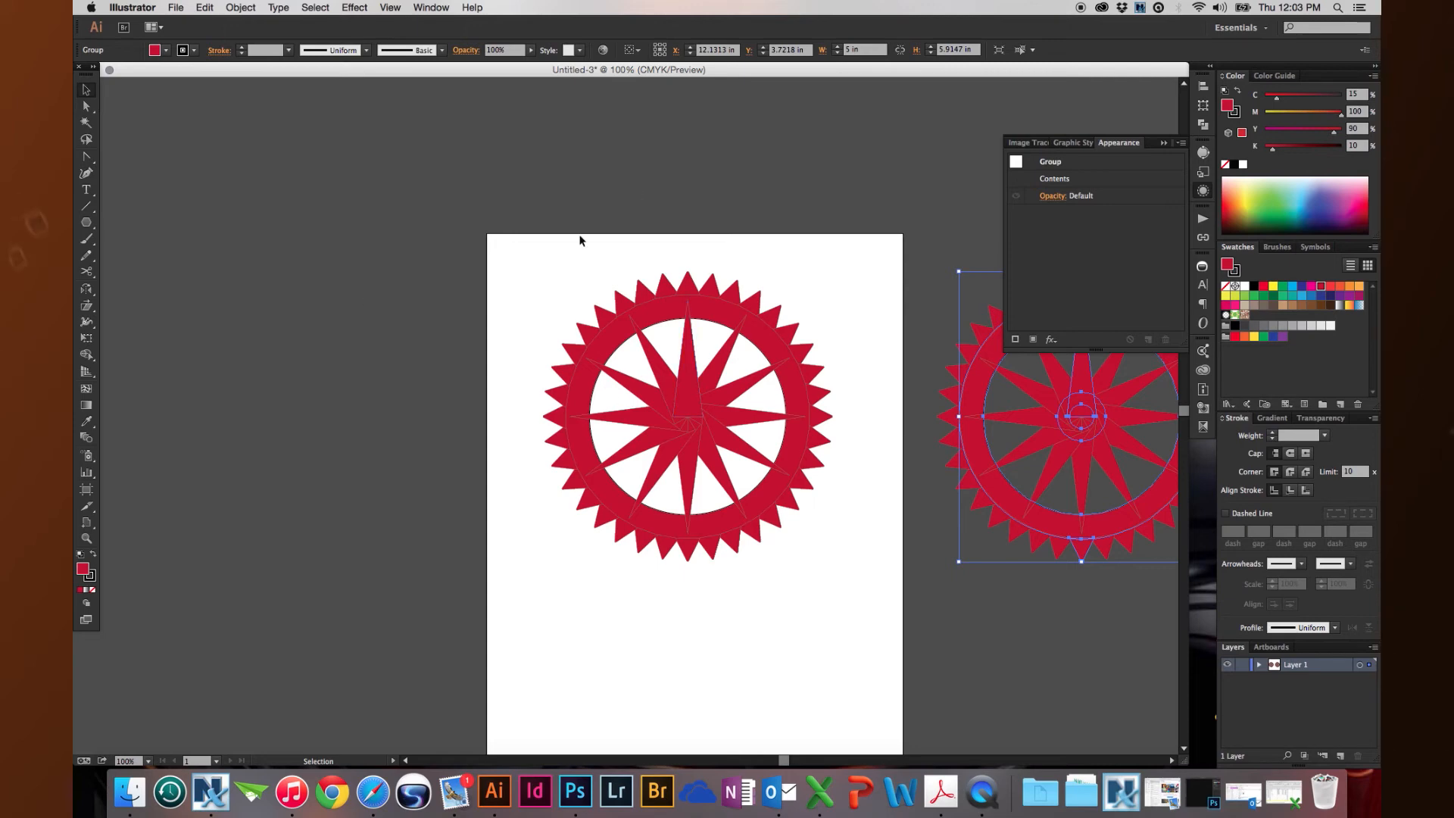
left_click(732, 458)
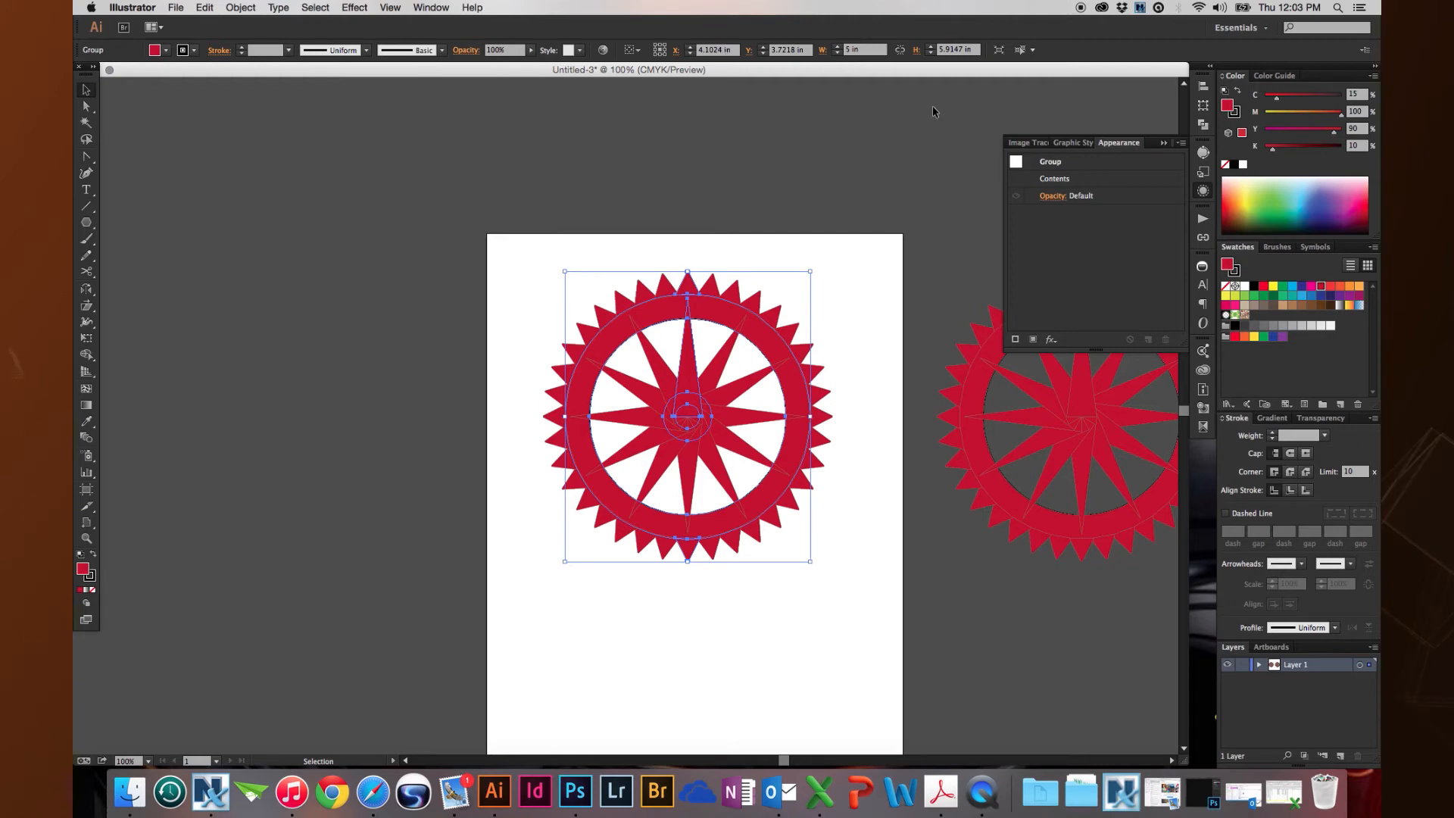
left_click(241, 7)
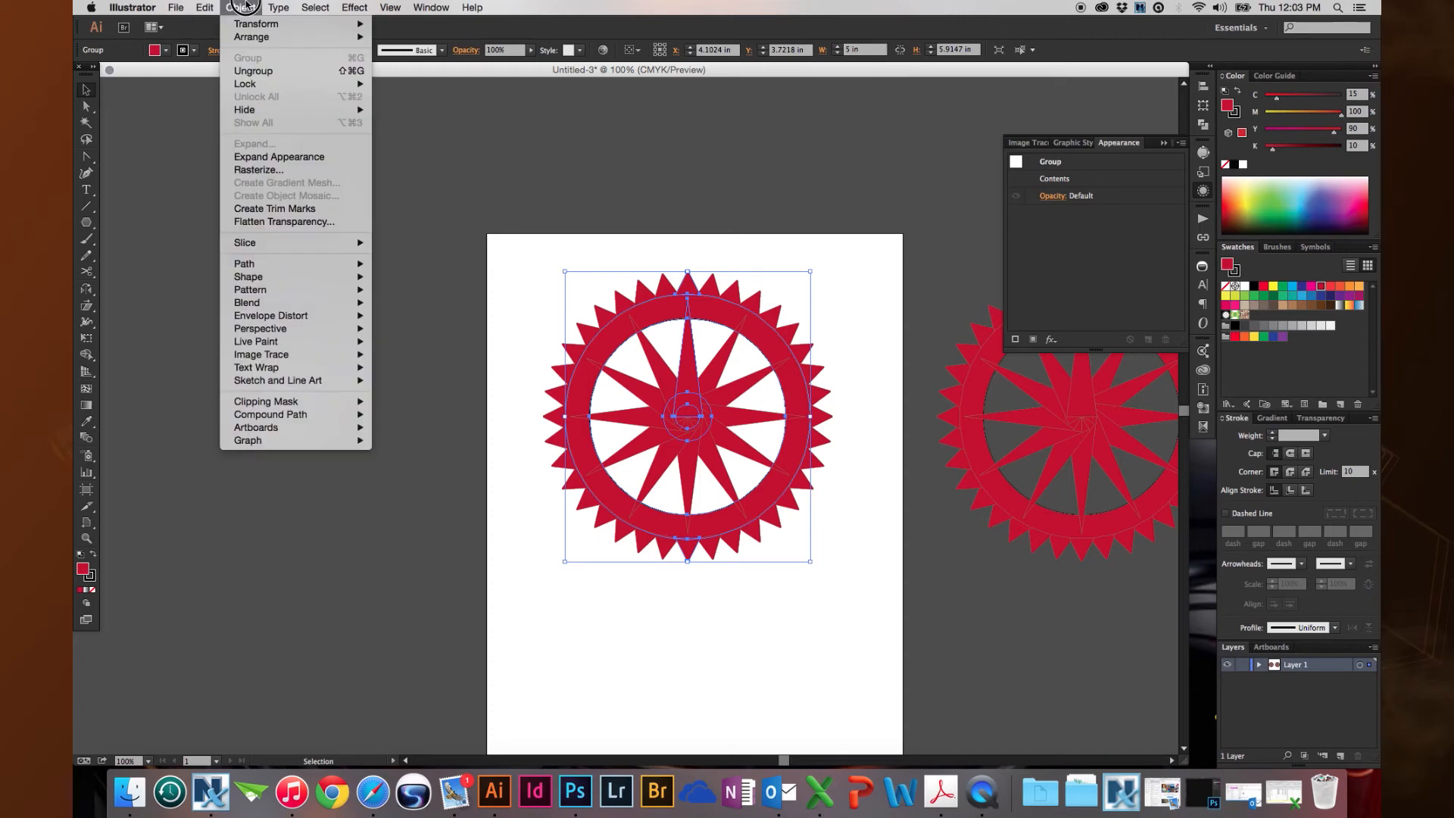
left_click(261, 156)
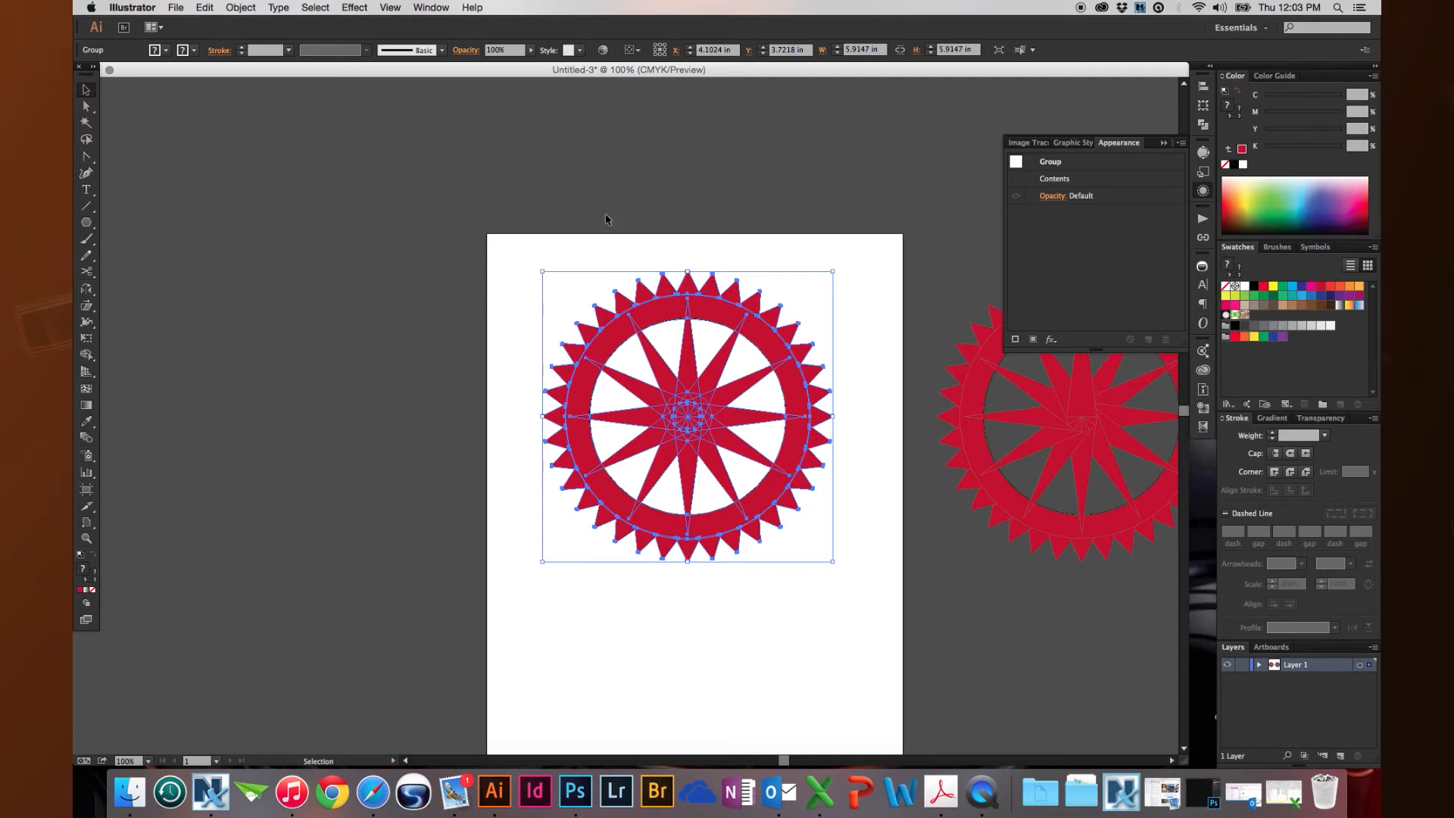
- Show the Pathfinder options and isolate the expanded gear group so its individual parts can be selected
left_click(1203, 124)
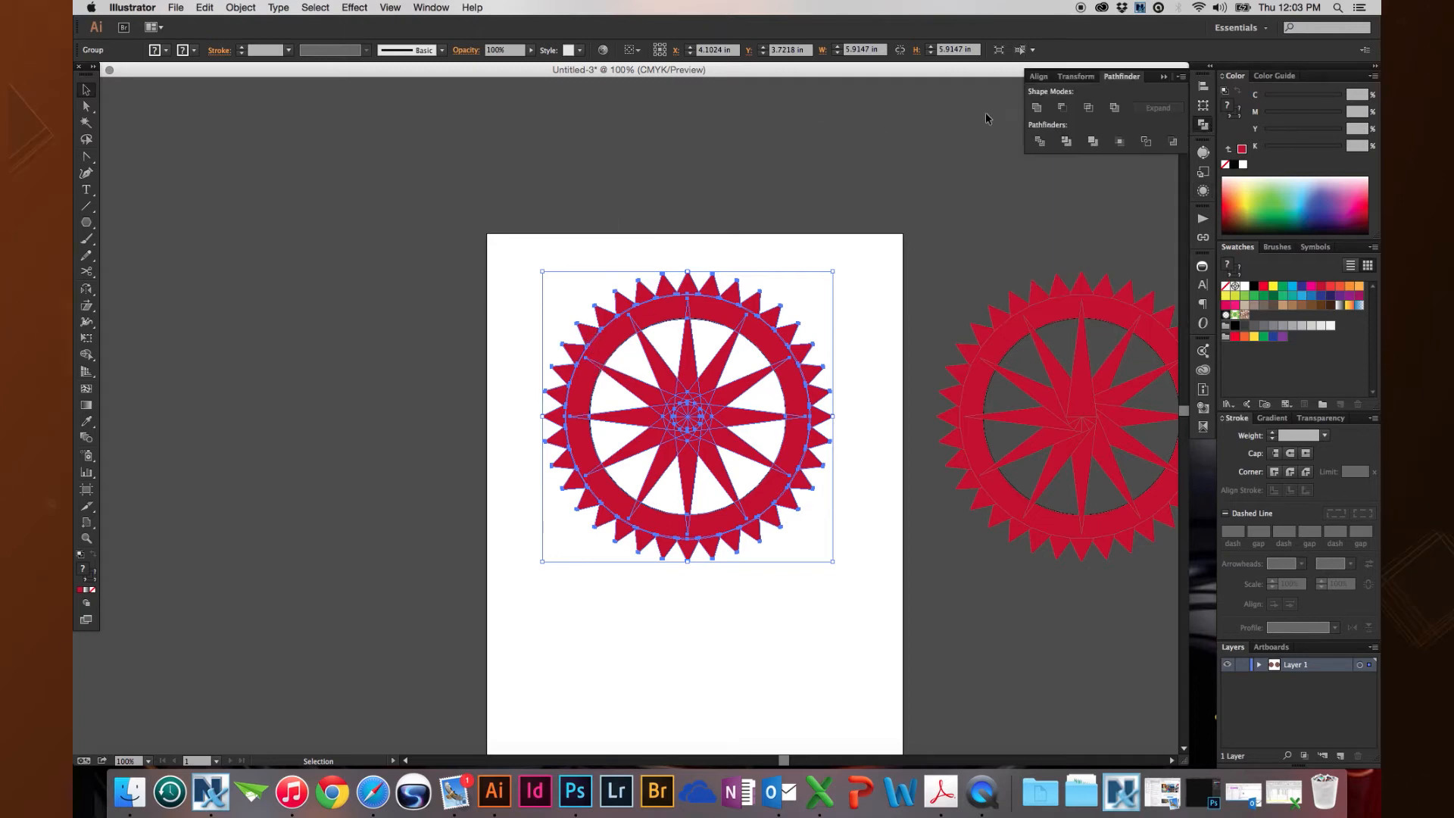
left_click(662, 211)
left_click(674, 452)
left_click(552, 343)
left_click(588, 347)
double_click(608, 341)
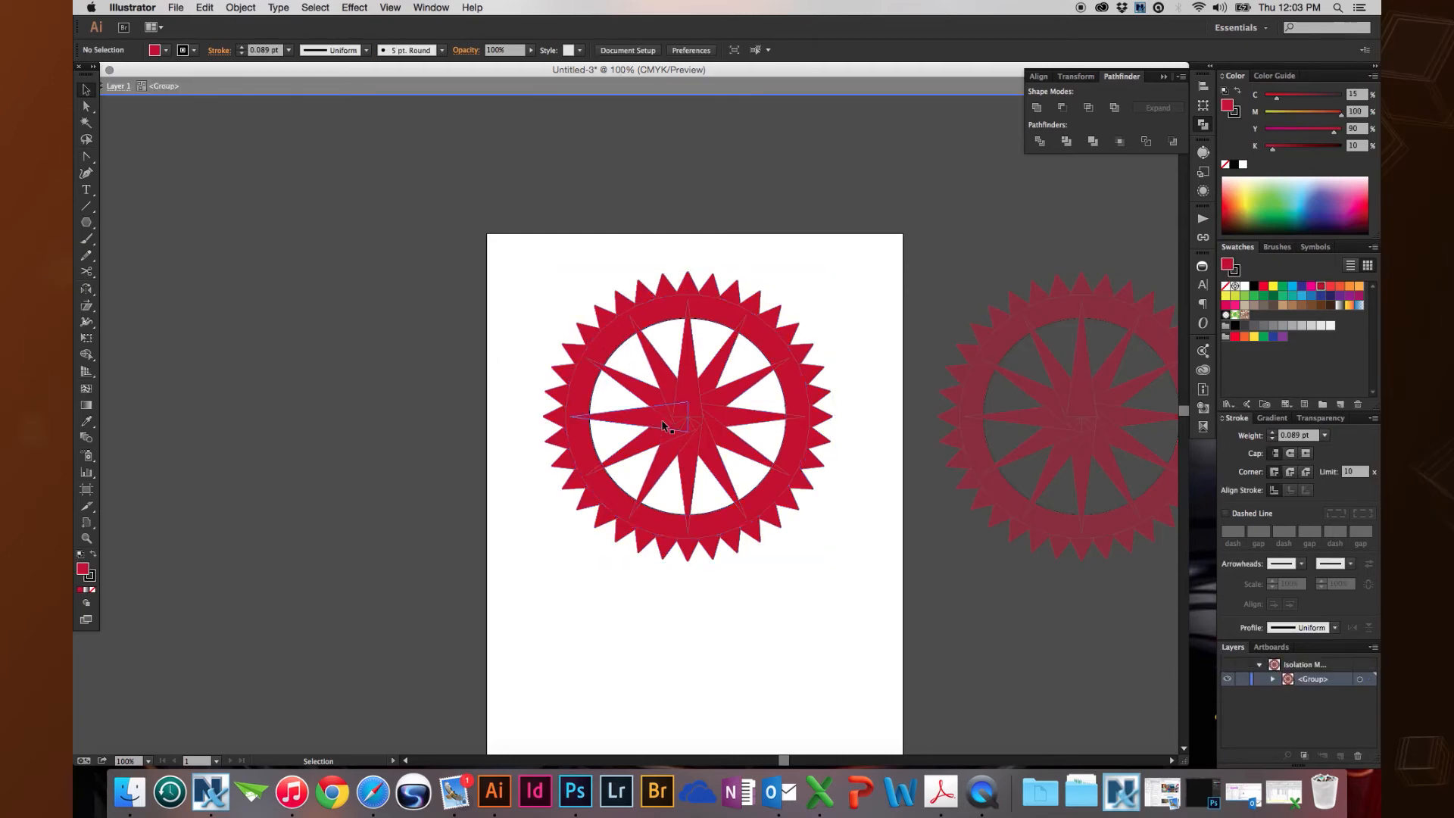
left_click_drag(615, 402, 708, 416)
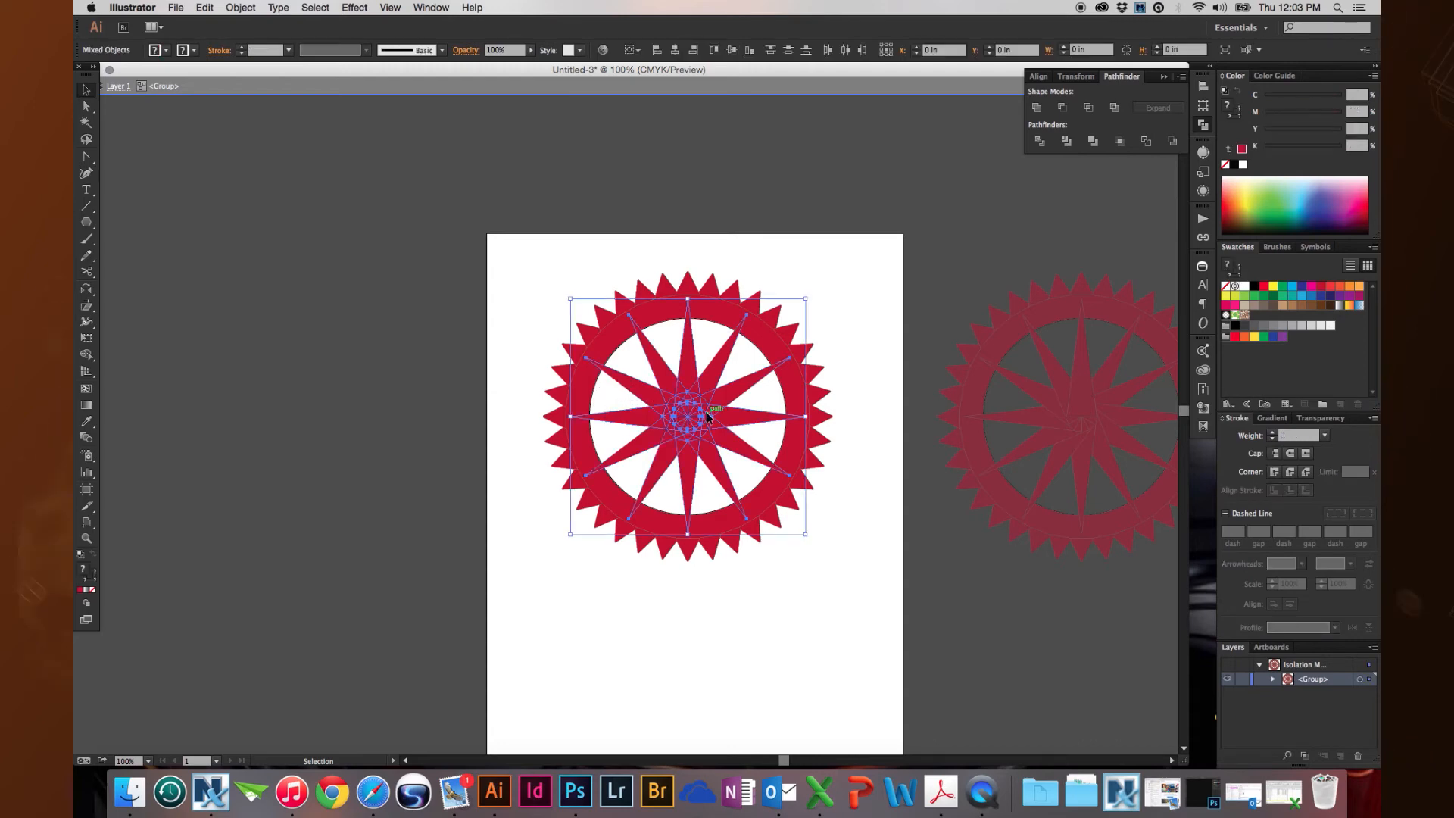
left_click(603, 431)
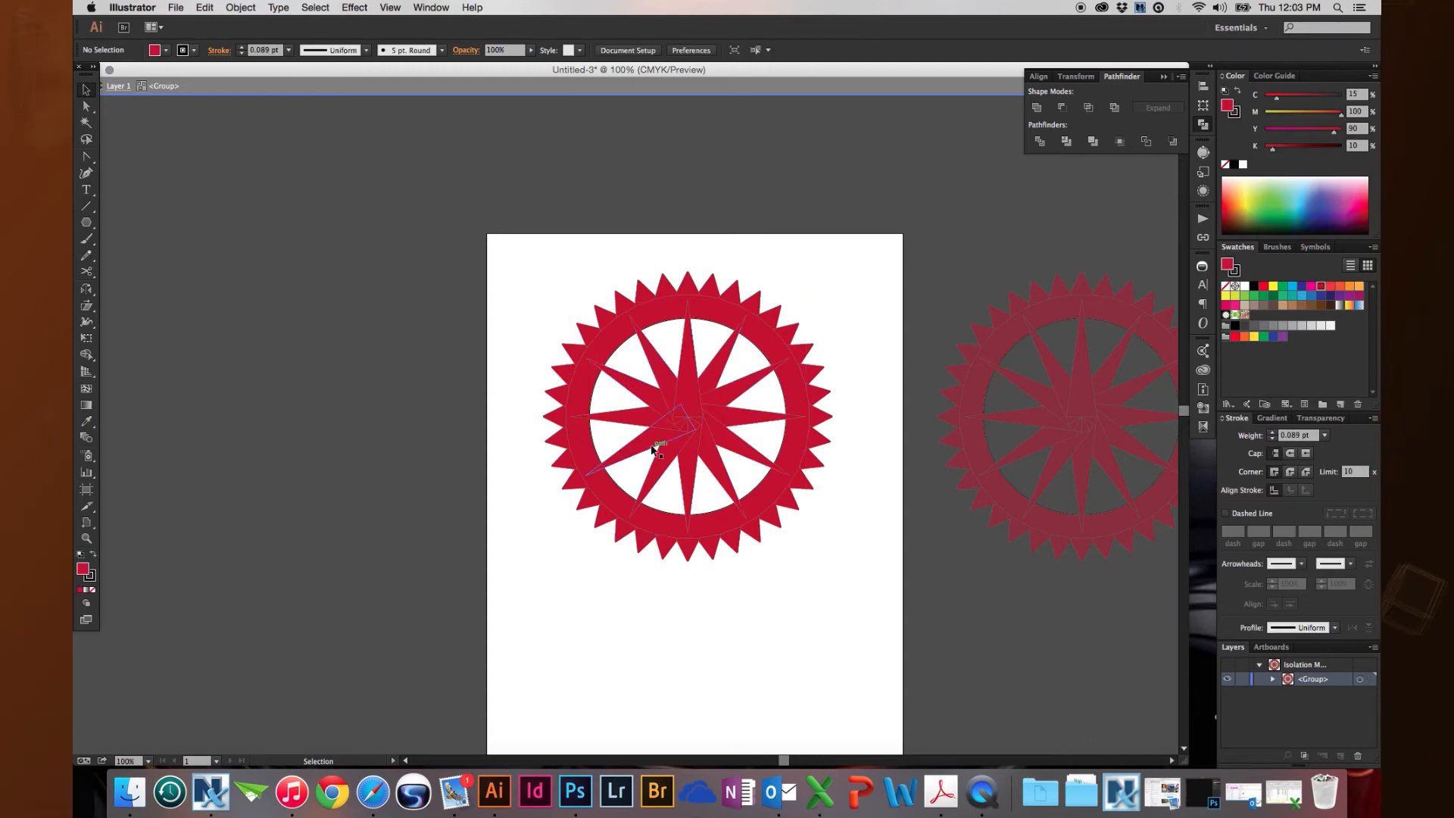
- In outline view, select the 1 in hub ring at the gear's centre and delete it
key("z")
key("super+y")
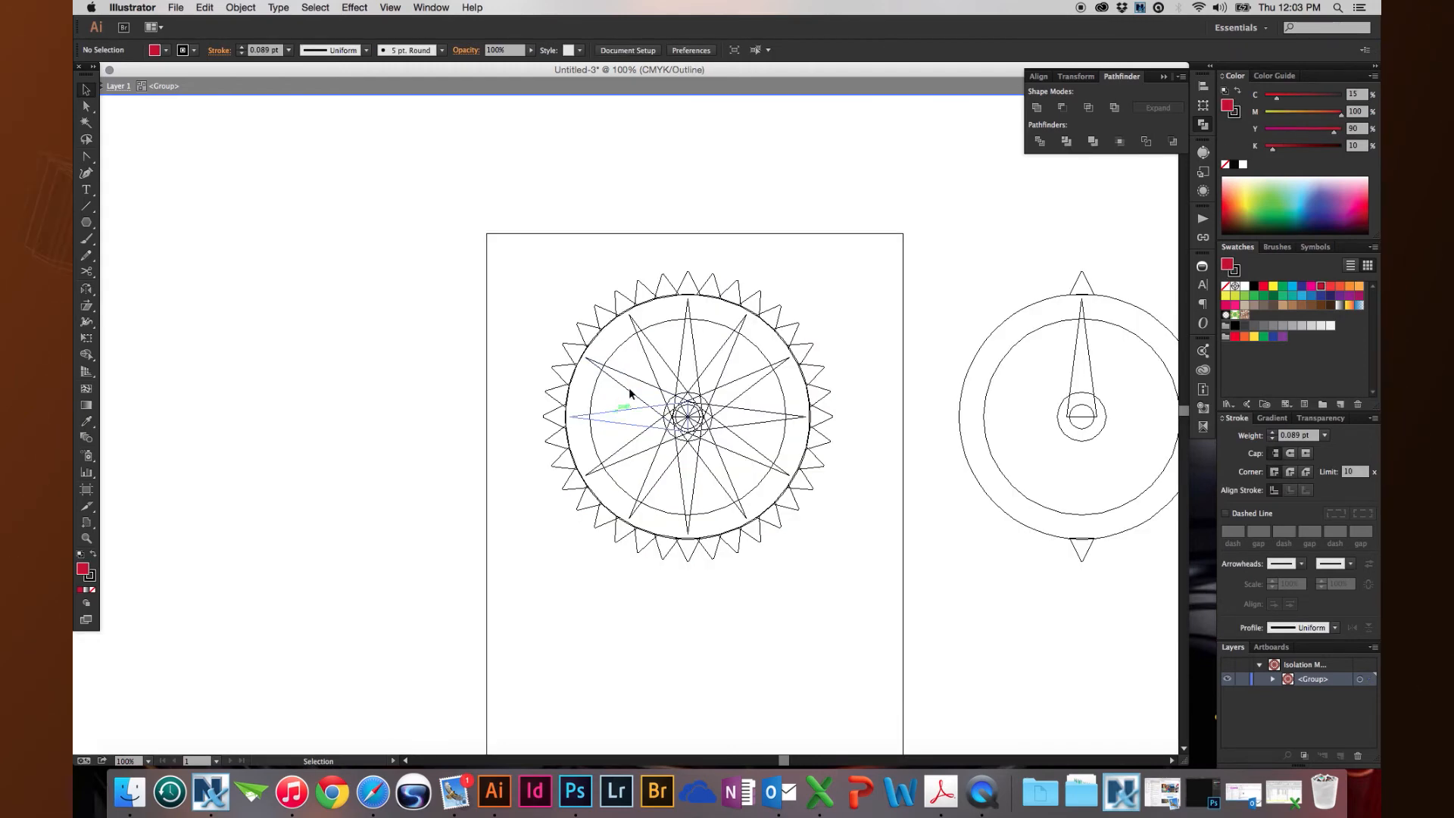
left_click_drag(642, 371, 752, 476)
key("v")
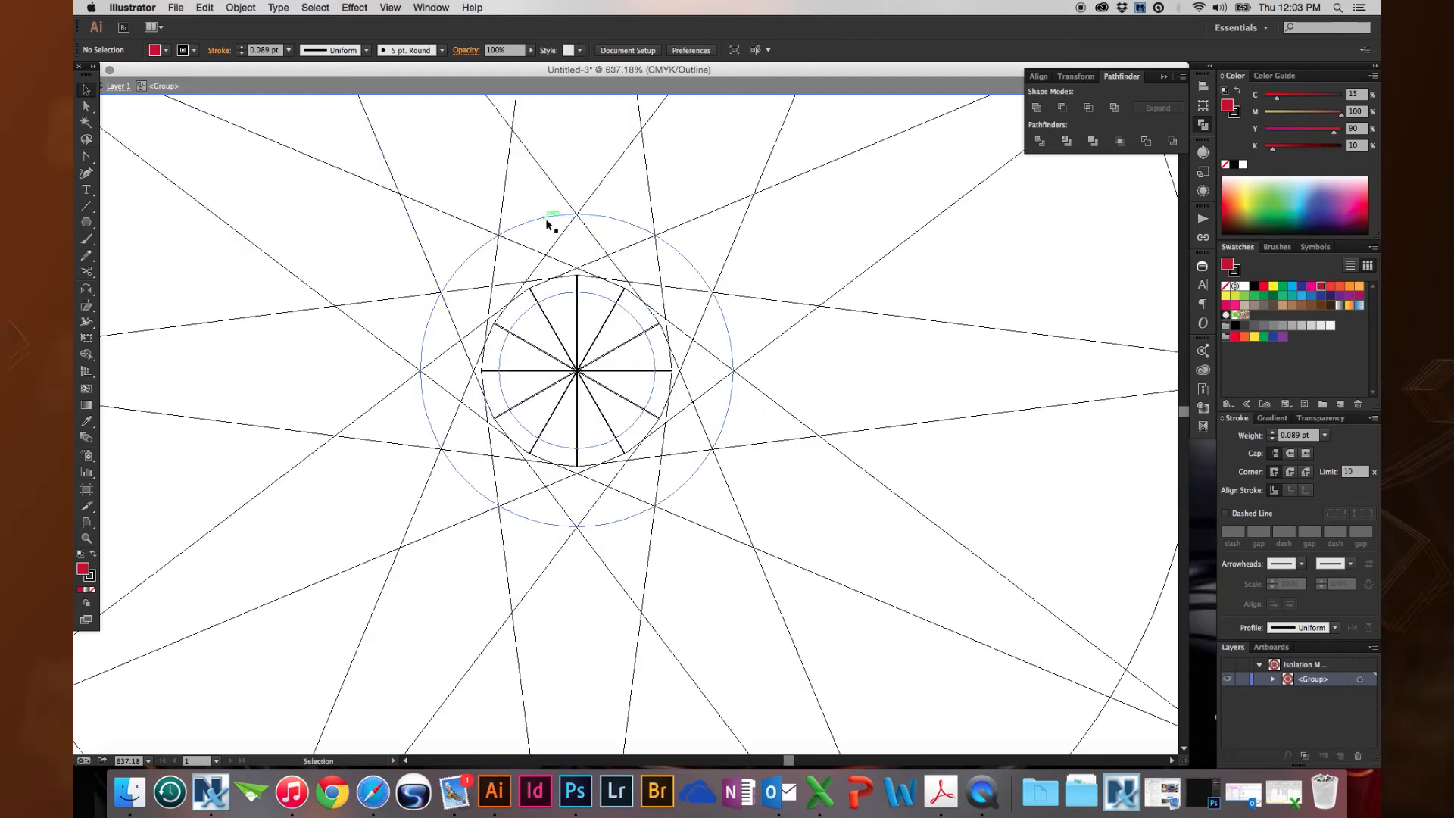
left_click(546, 219)
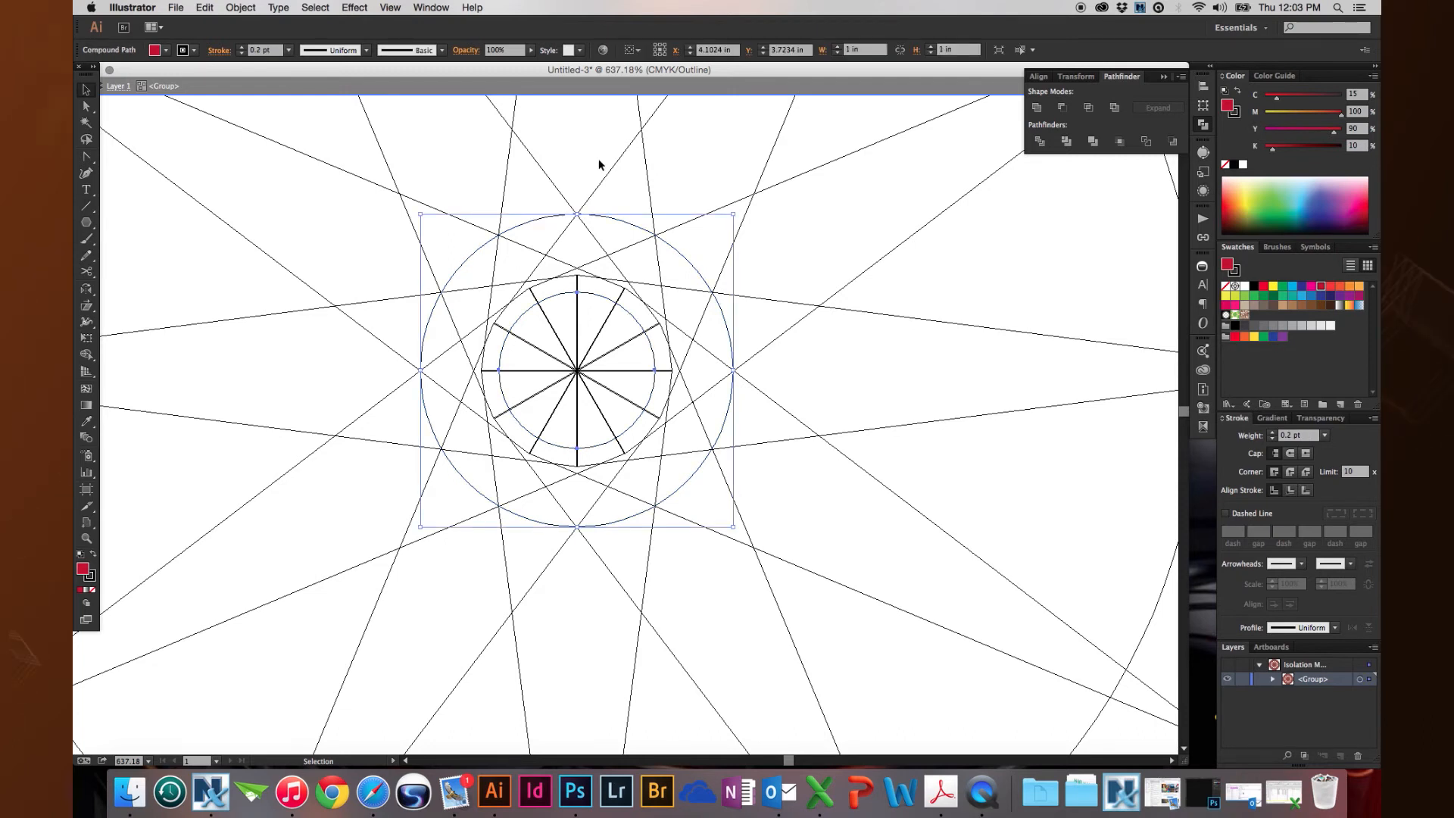
key("a")
key("v")
key("a")
key("Delete")
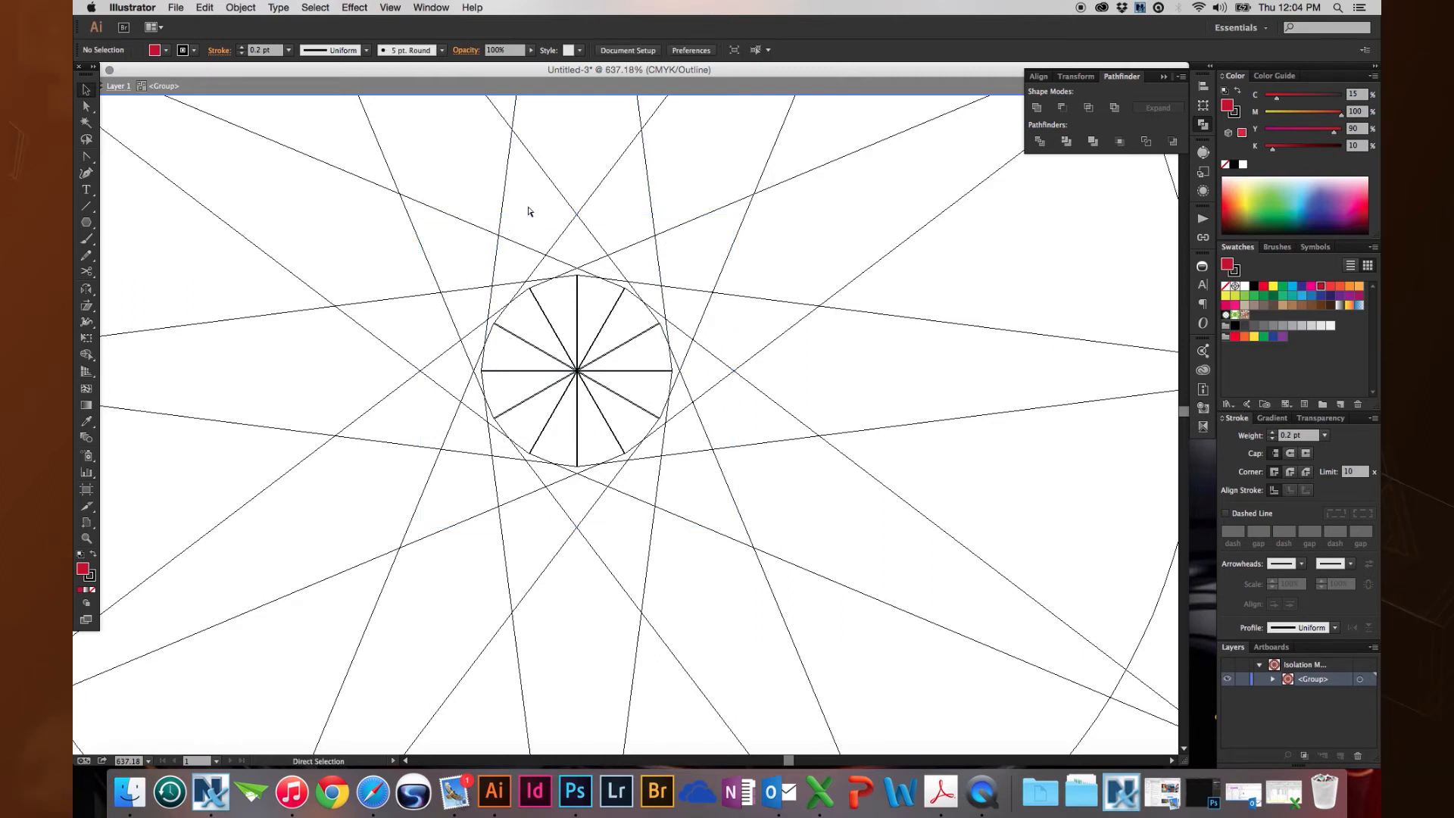
- Return to preview display, select all parts of the gear, exit isolation mode and unite them into one shape
key("v")
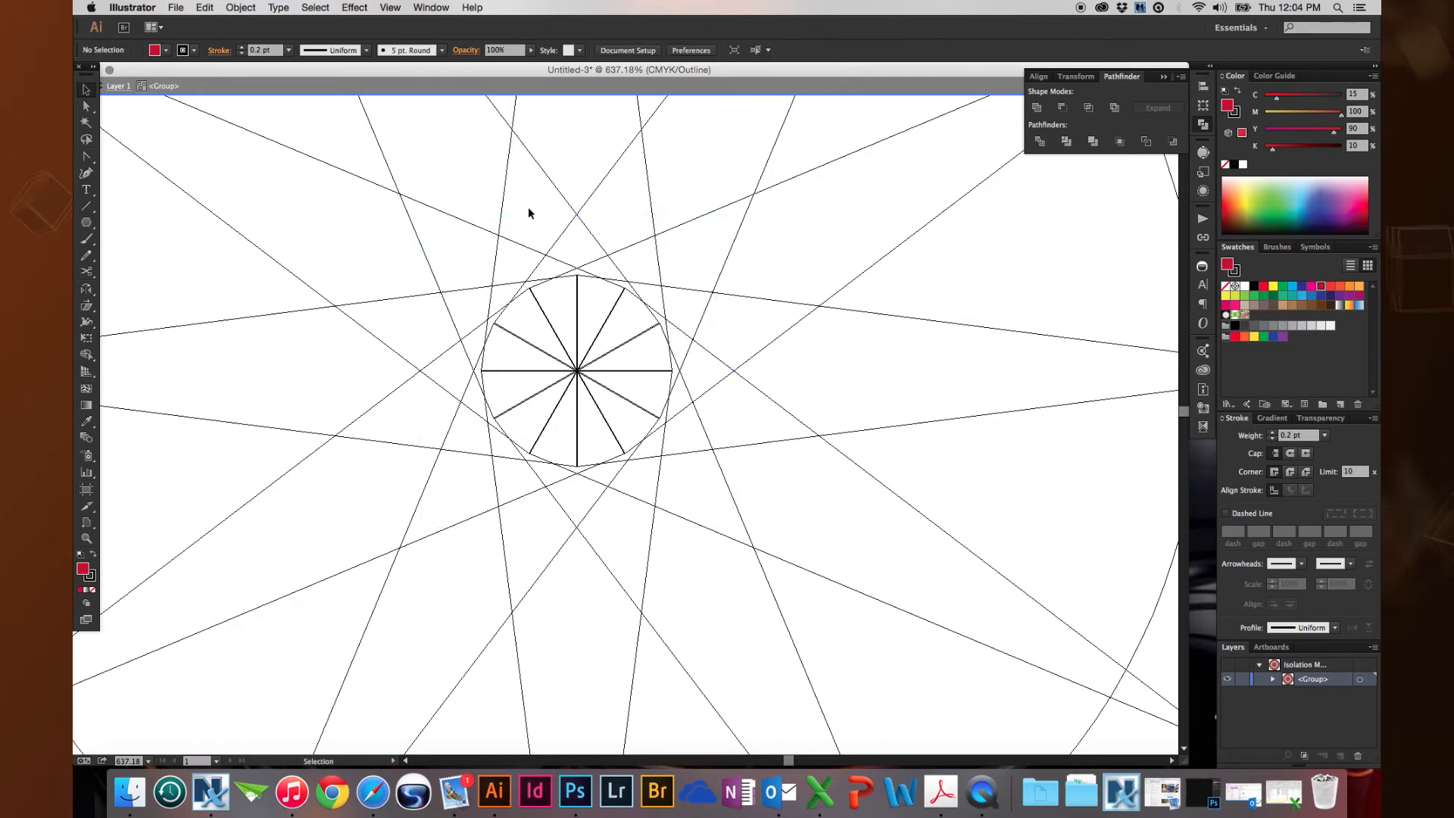
key("super+0")
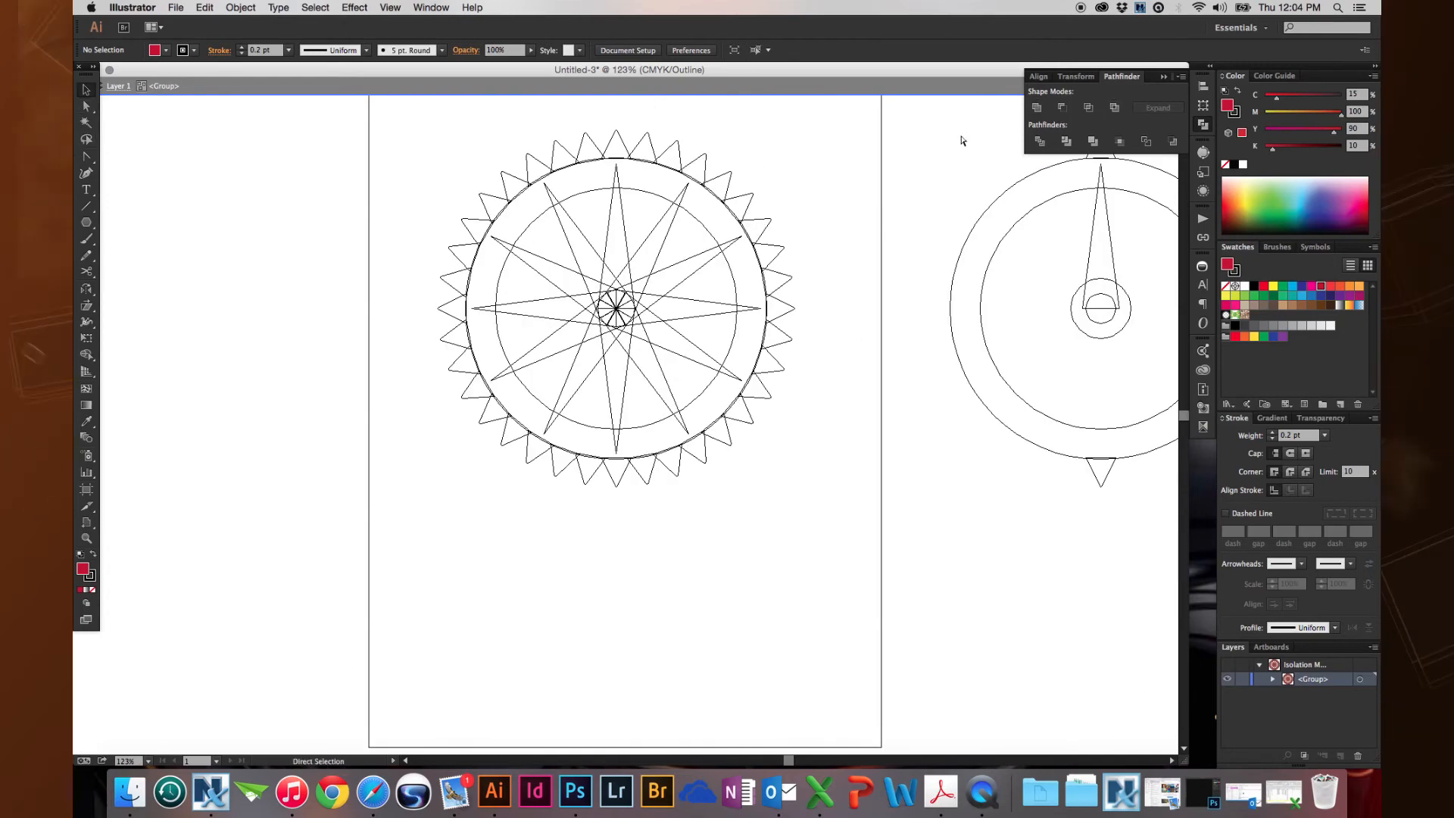
key("super+y")
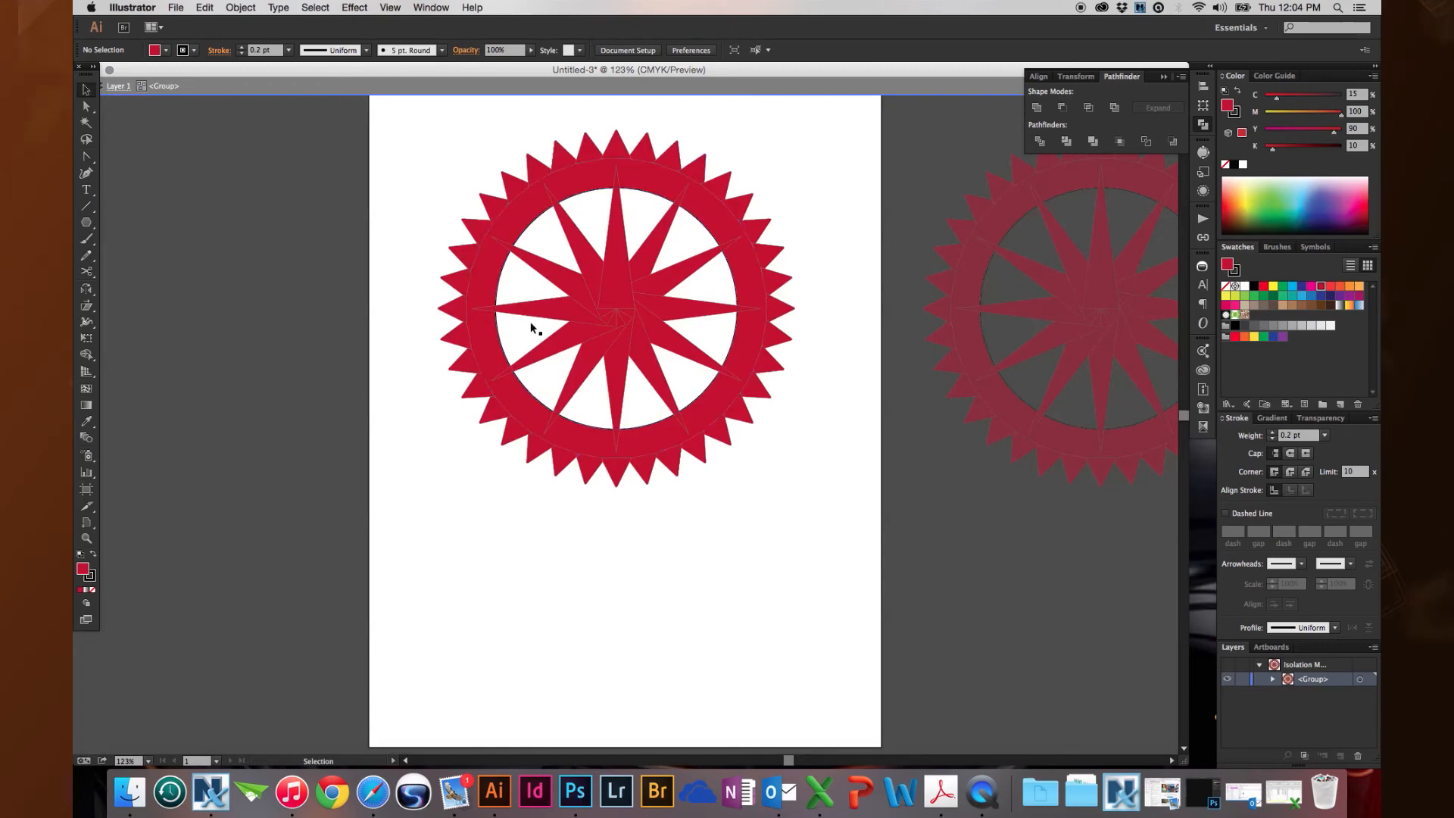
left_click_drag(383, 162, 708, 446)
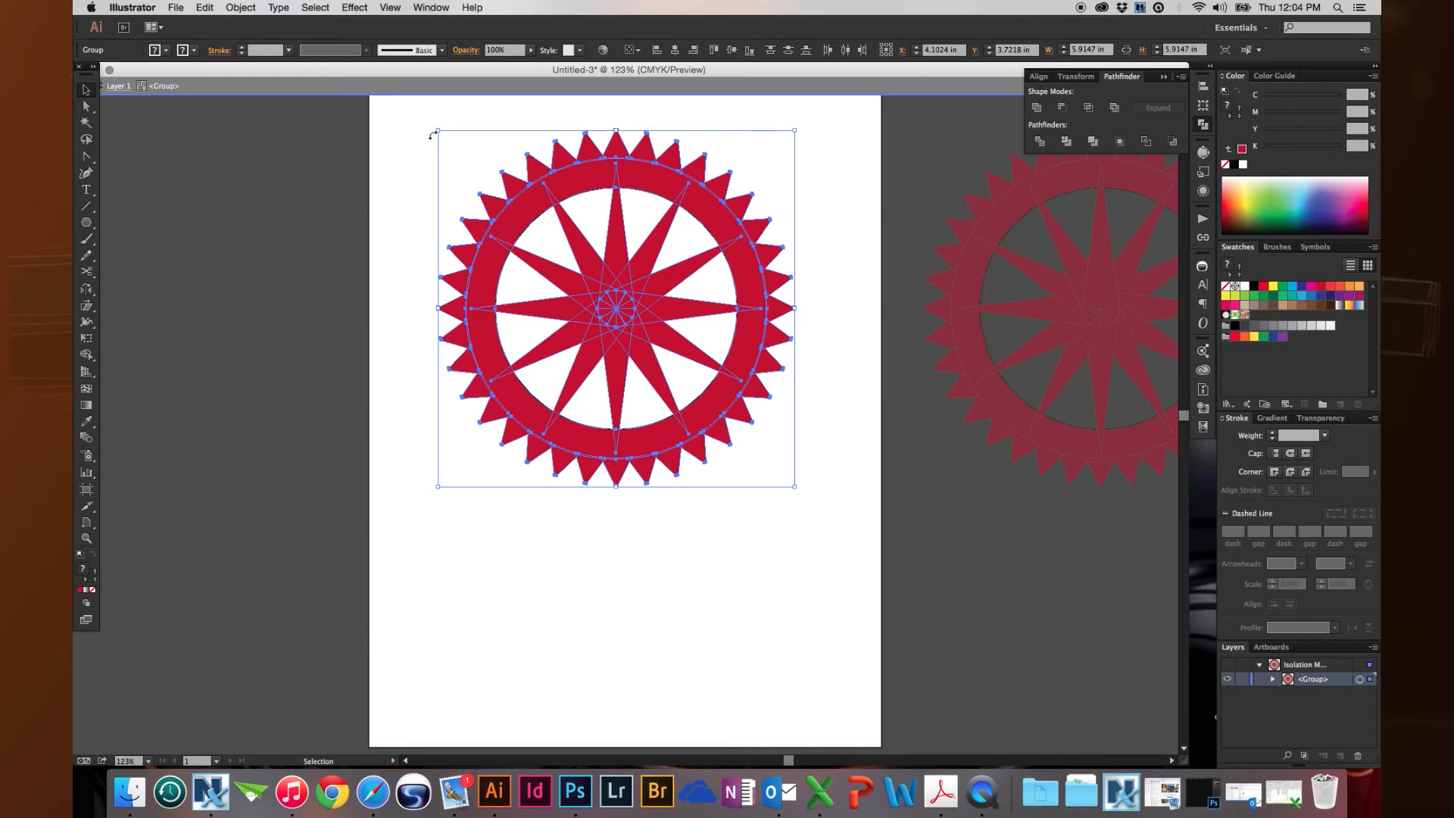
double_click(295, 171)
left_click(515, 184)
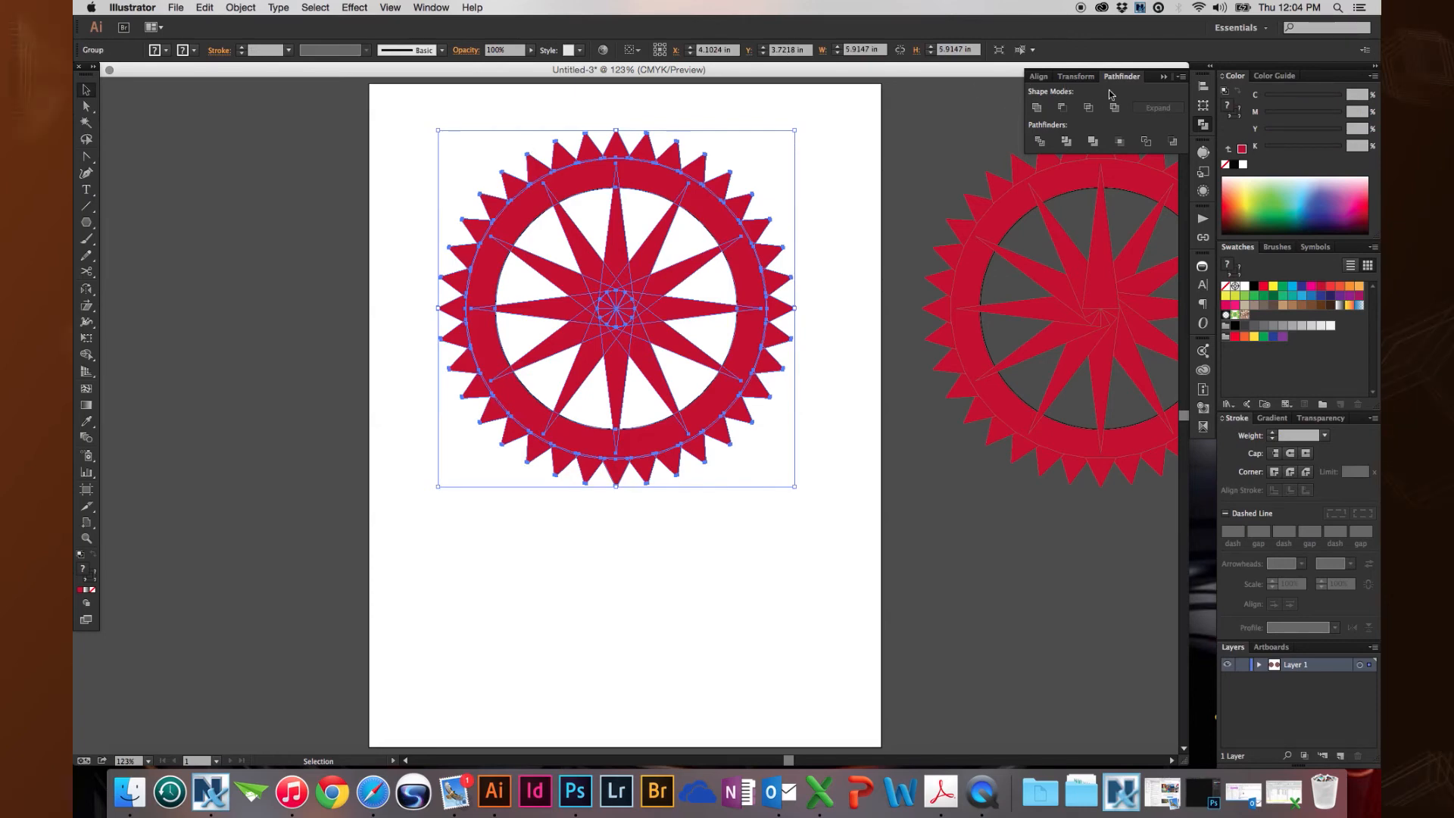
left_click(1037, 108)
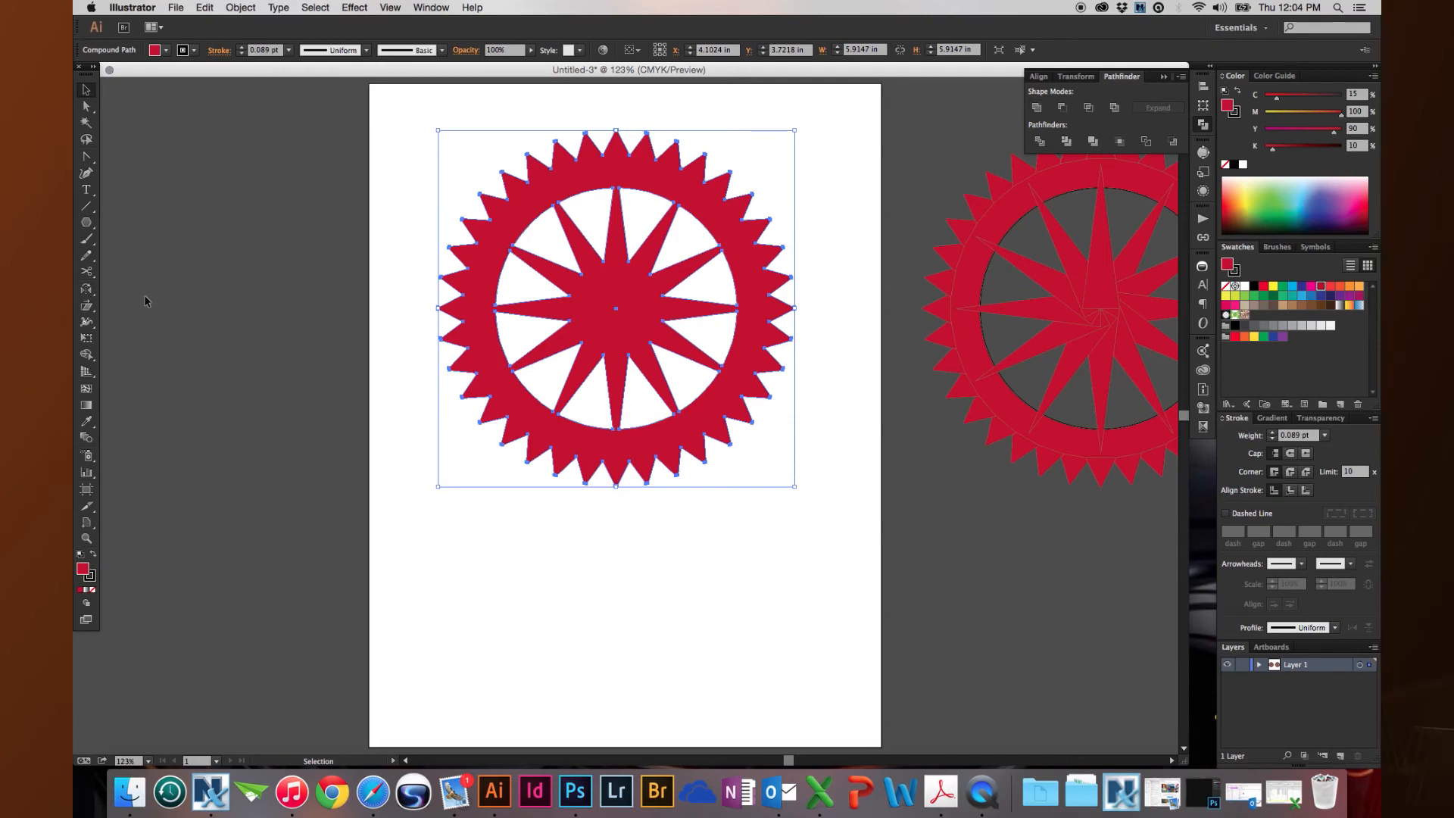
- Paste the 1 in hub ring in front at the gear's centre and release its compound path
key("a")
key("super+f")
key("super+space")
left_click_drag(485, 244, 662, 369)
key("super+alt+space")
left_click(721, 321)
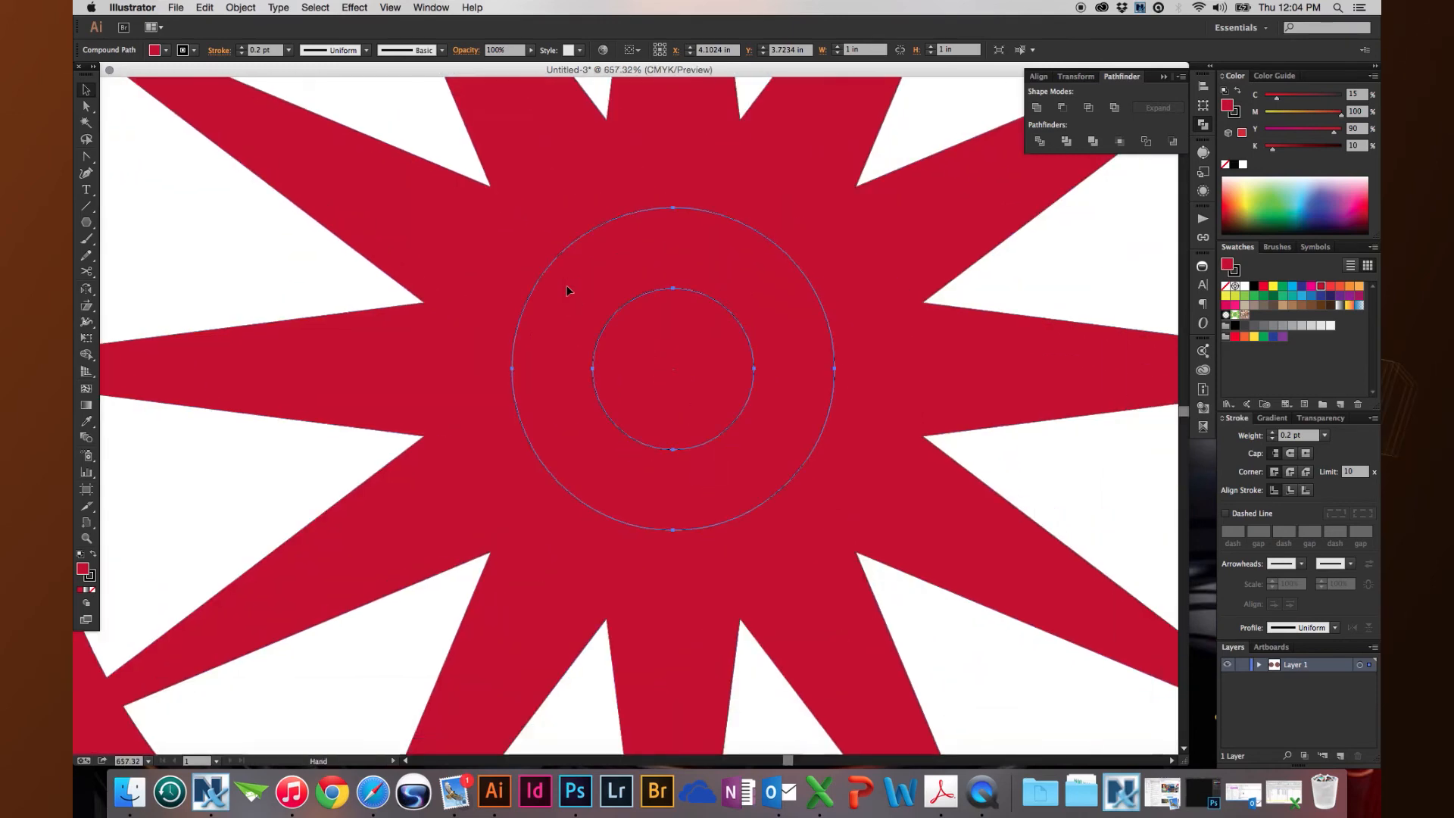
right_click(591, 319)
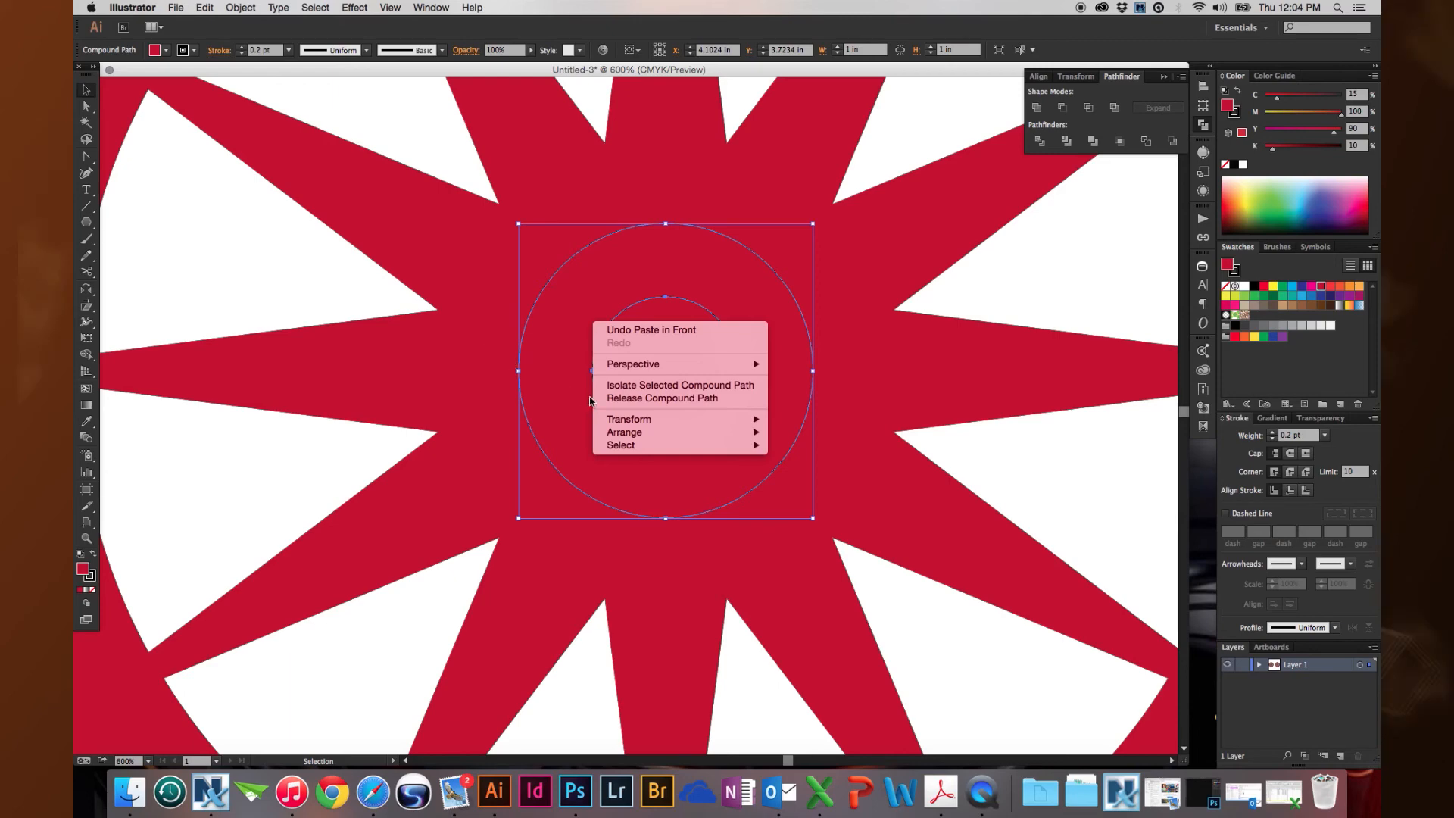
left_click(564, 297)
right_click(575, 292)
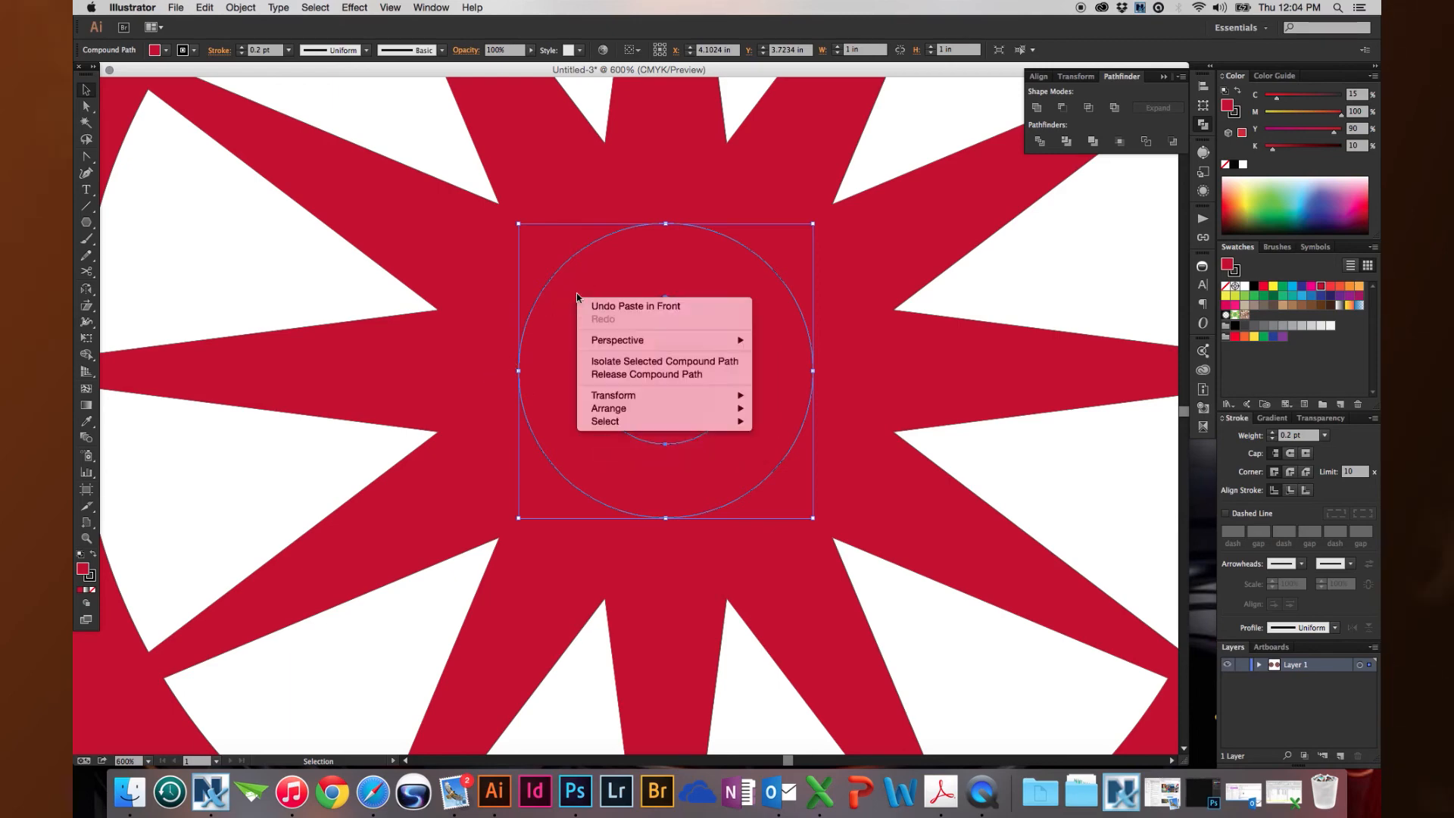
left_click(625, 374)
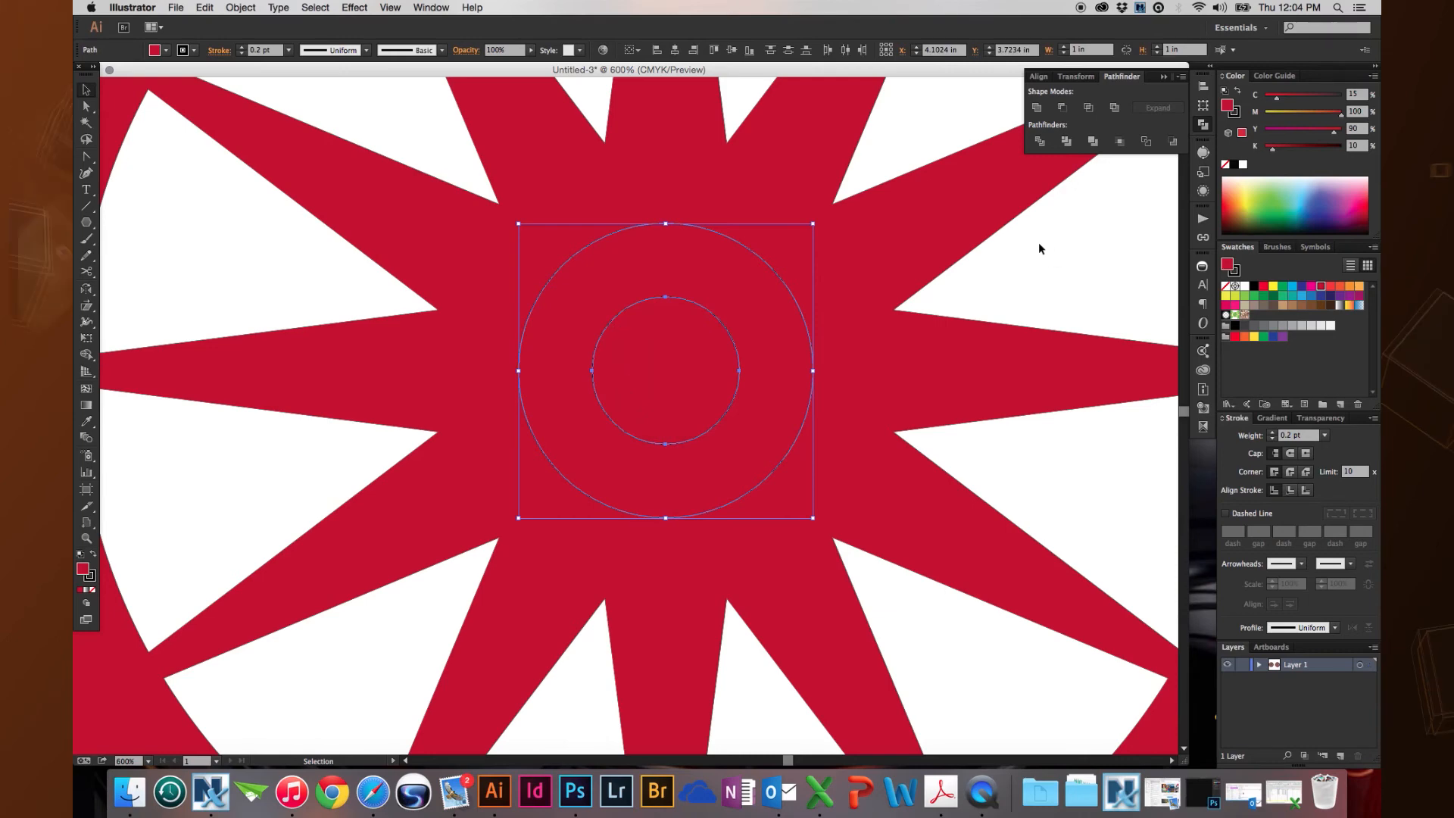
- Cut the 0.5 in inner hub circle and remove the fill from the 1 in outer circle
left_click(1038, 242)
left_click(628, 393)
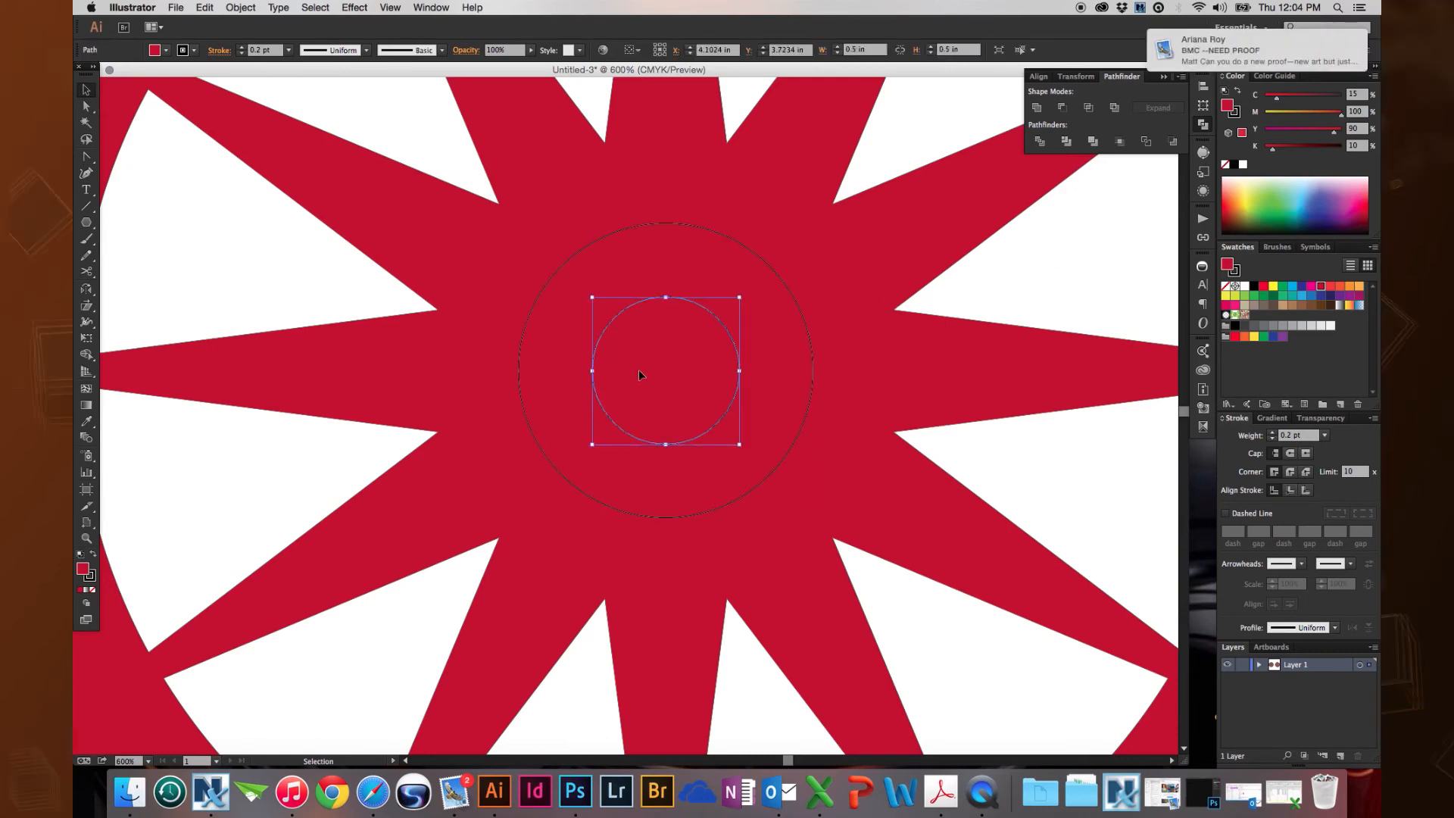
key("a")
key("Delete")
key("v")
left_click(638, 374)
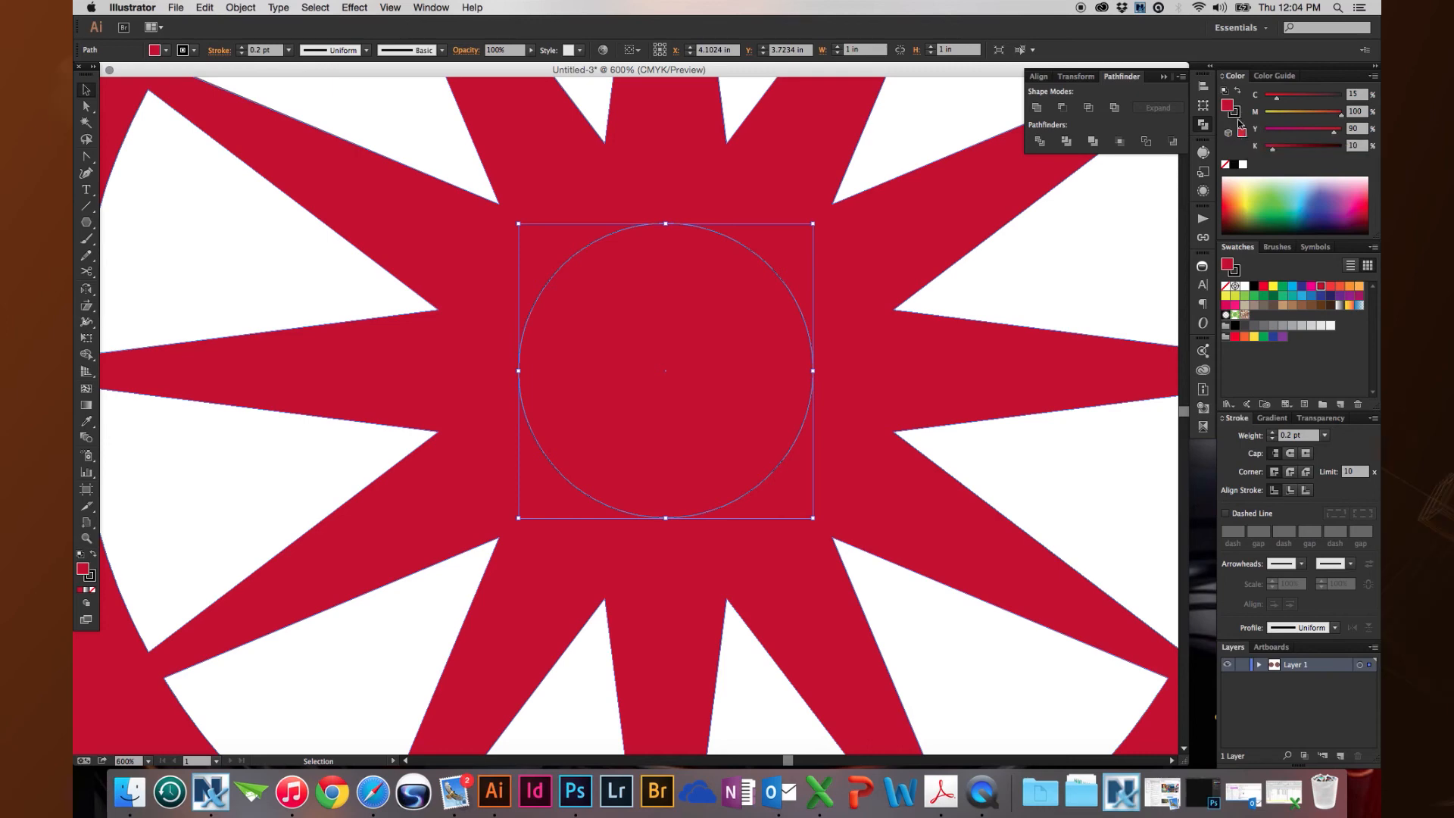
key("slash")
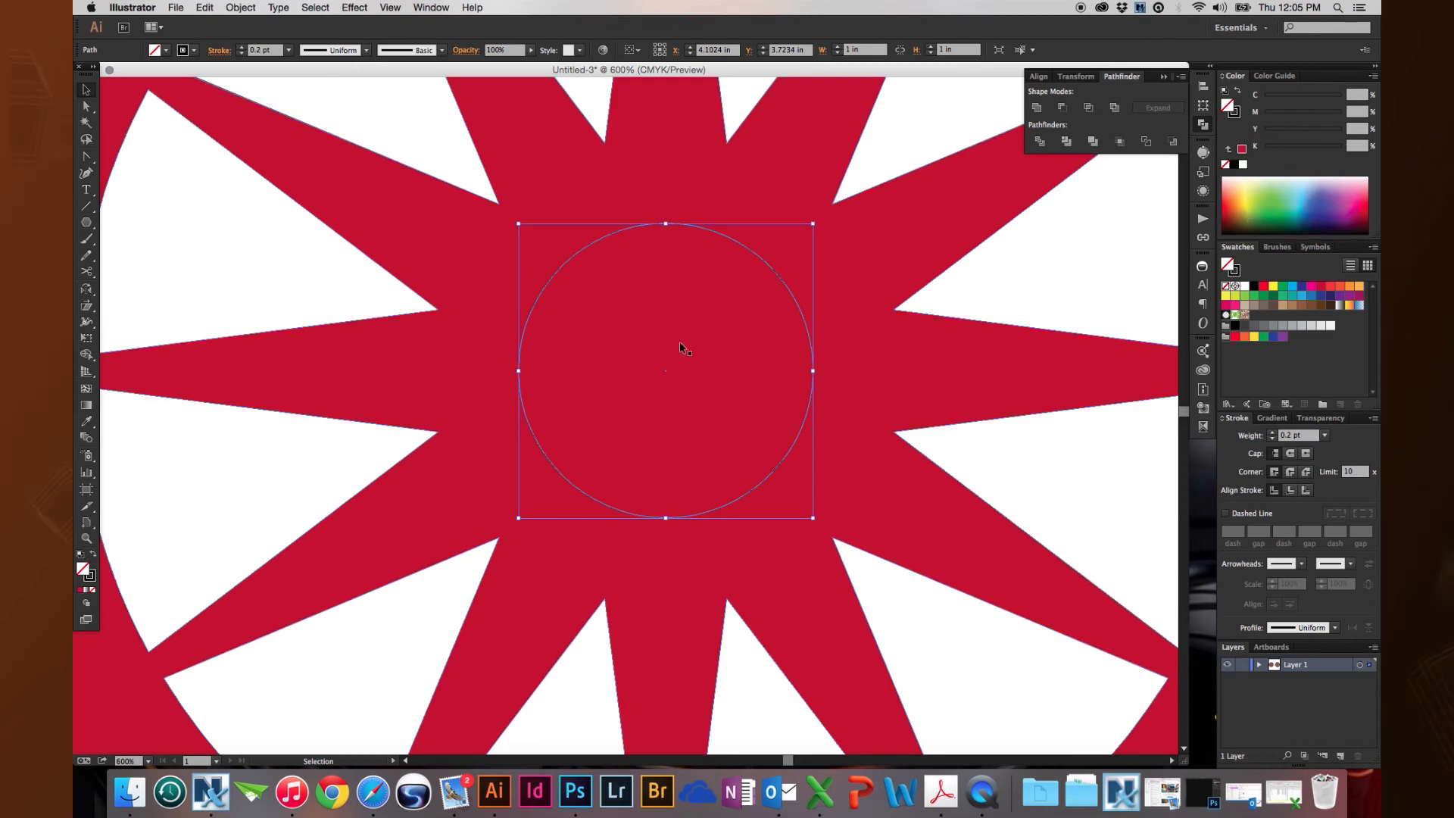
- Paste the 0.5 in circle in front and subtract it from the gear to cut a centre hole
key("super+f")
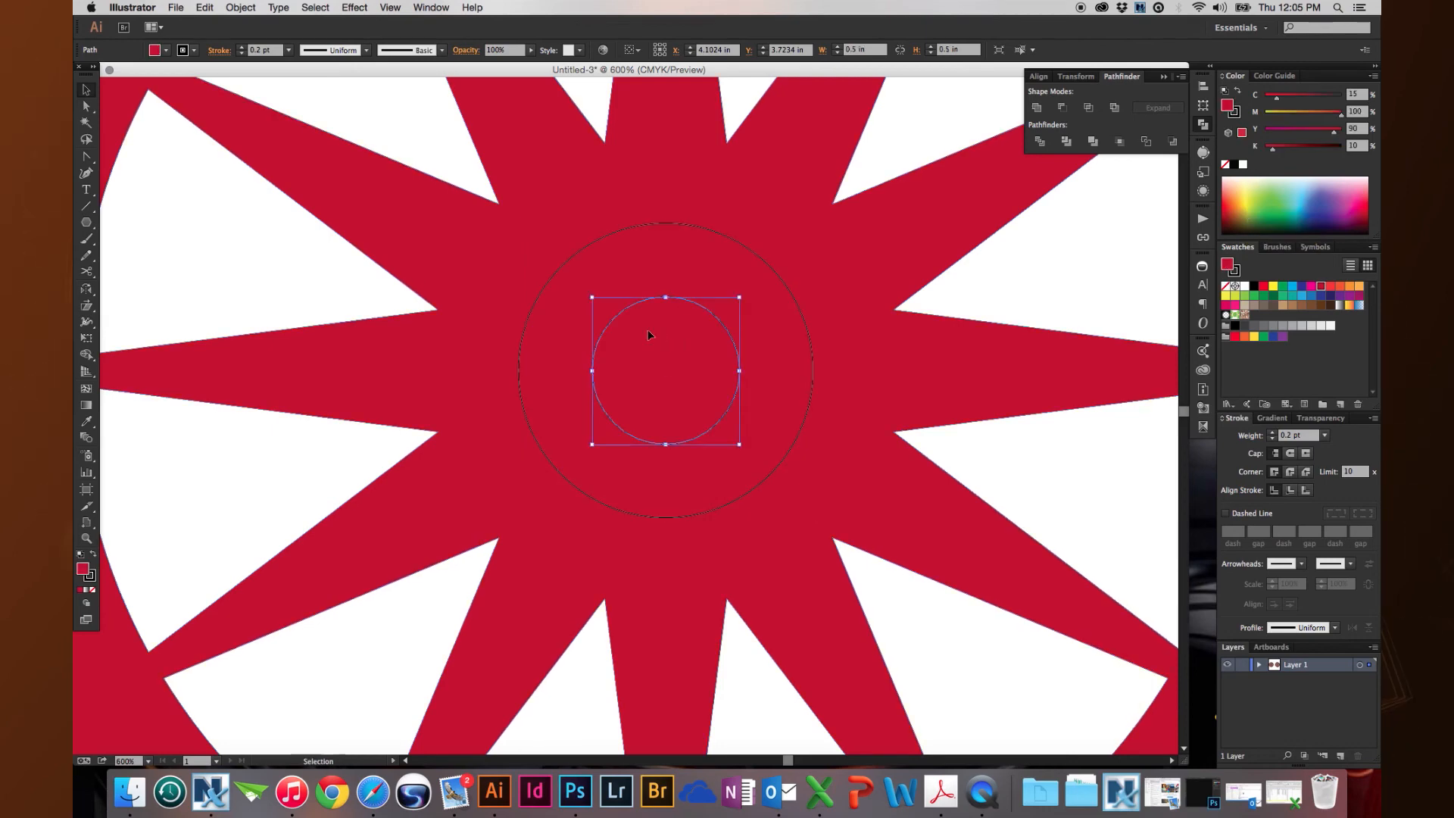
left_click(746, 182, "shift")
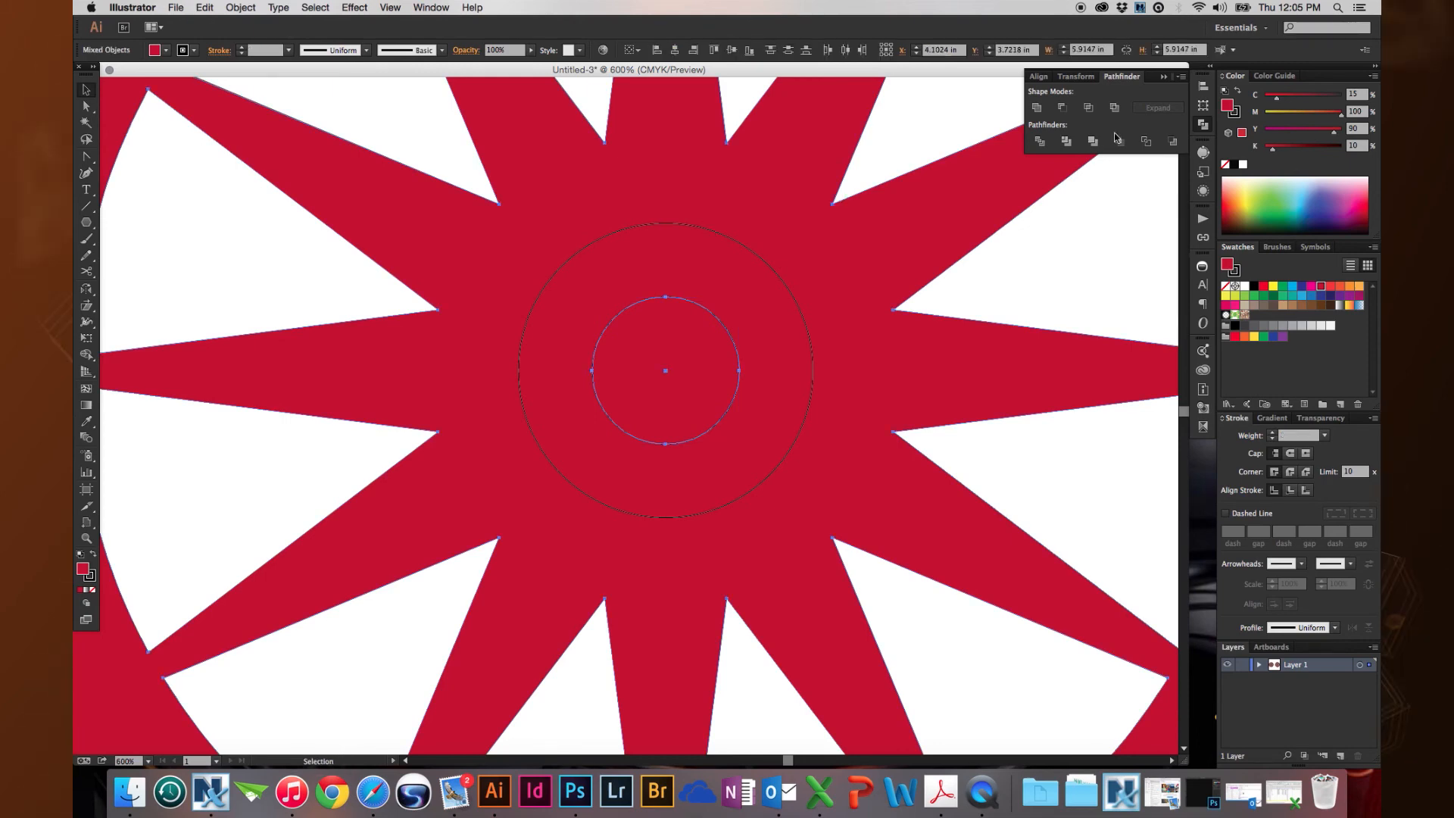
left_click(1064, 110)
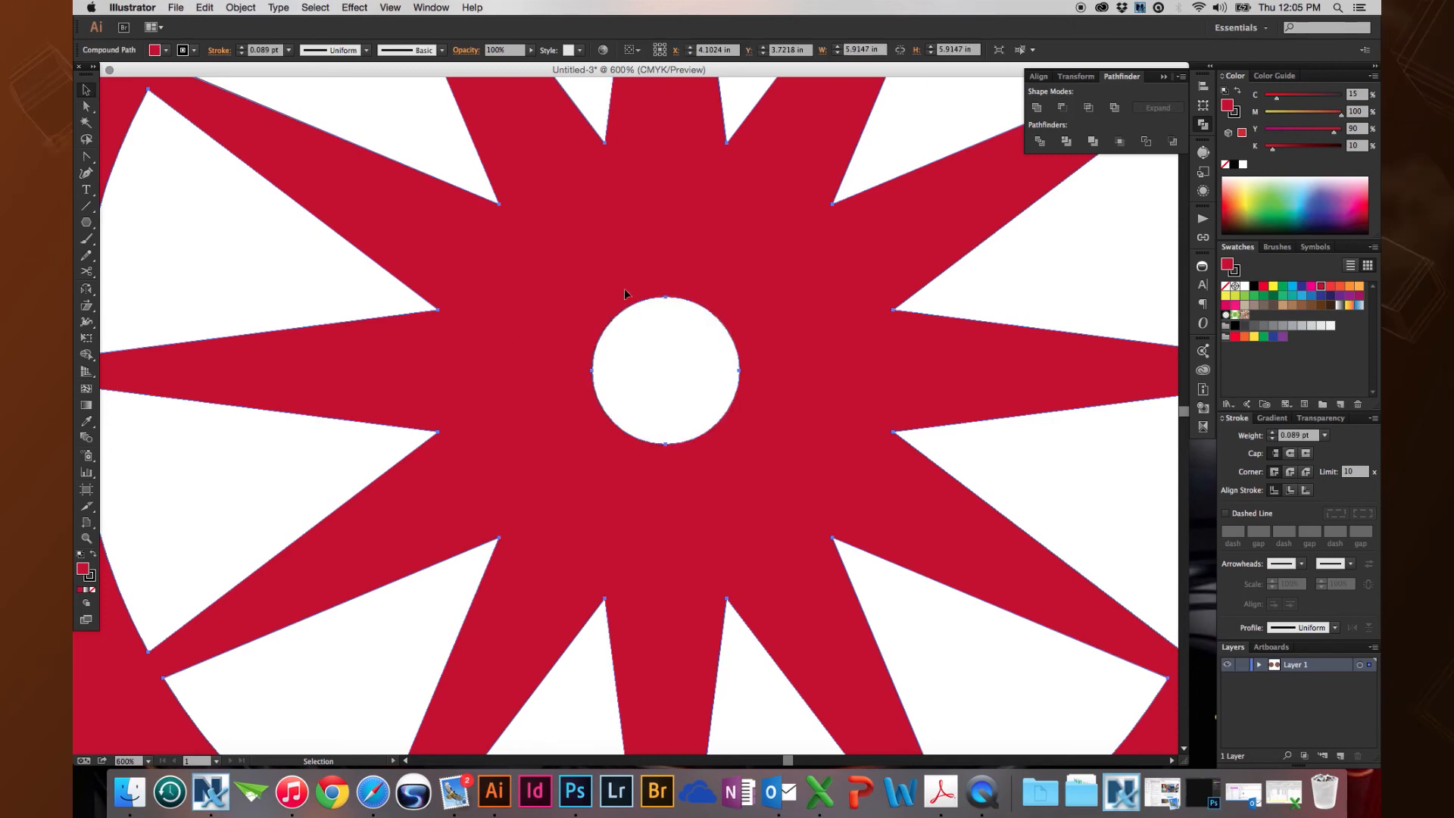
- Send the gear shape to the back, behind the unfilled hub circle
right_click(626, 229)
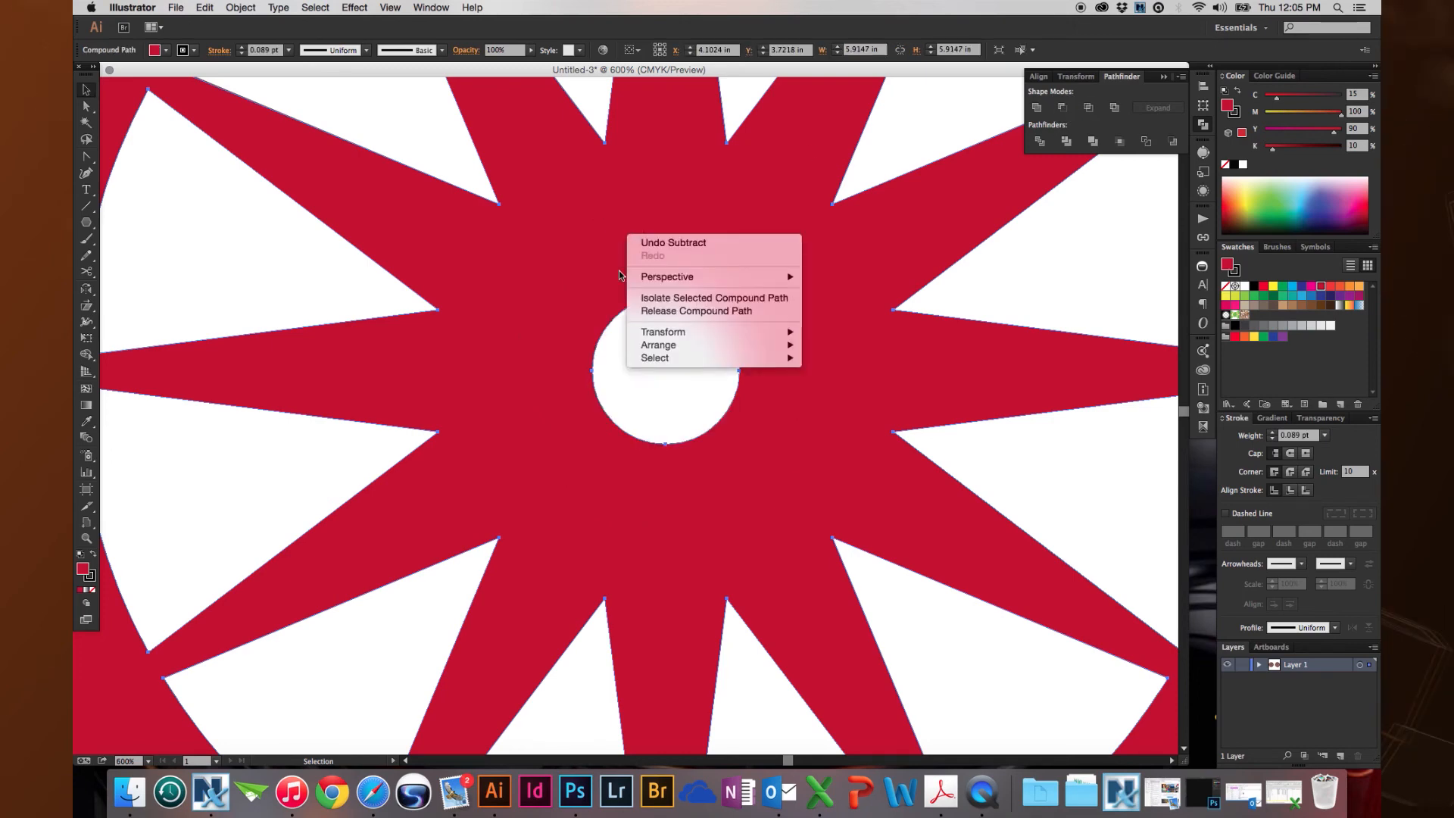
mouse_move(643, 343)
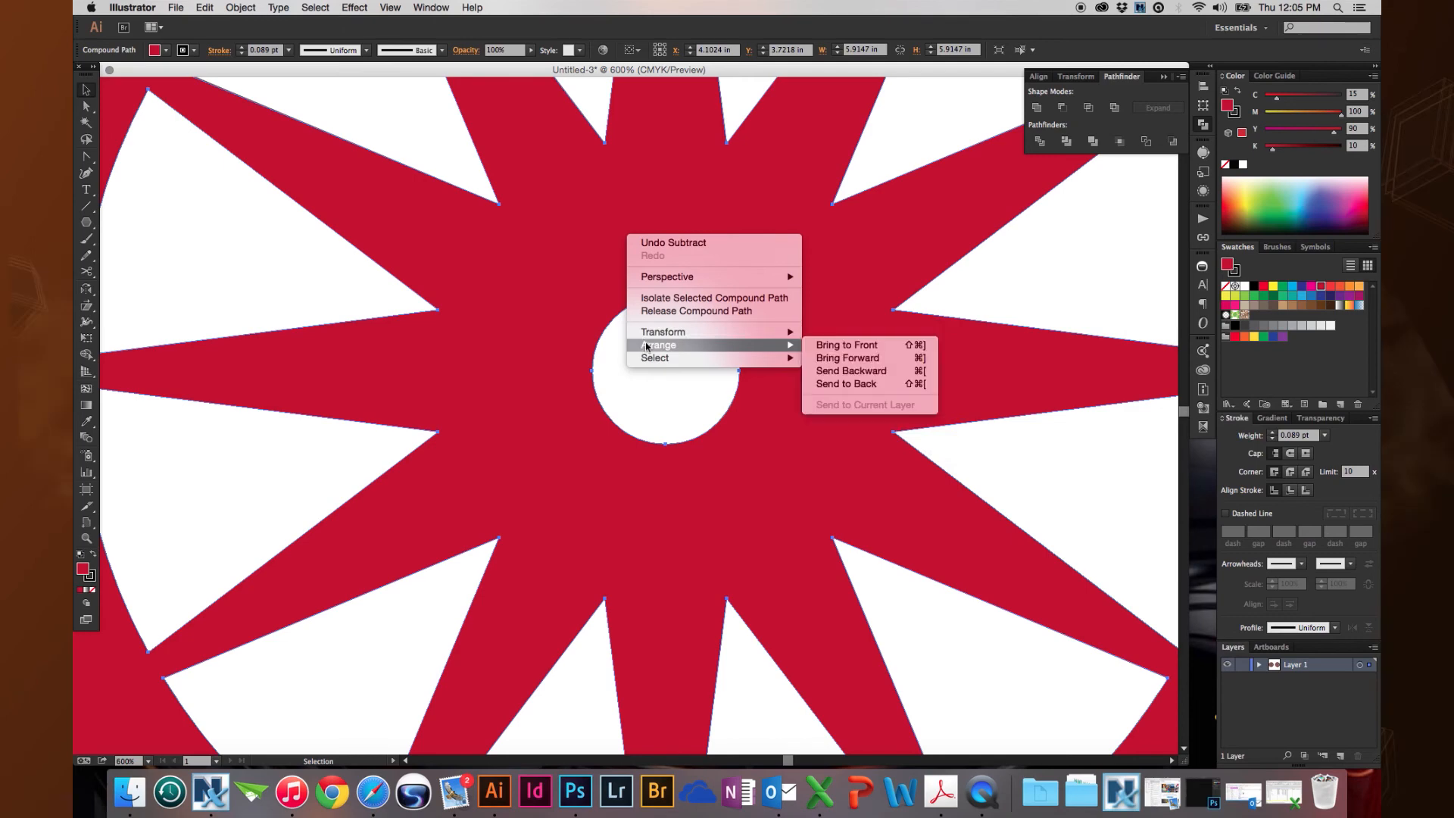
left_click(818, 387)
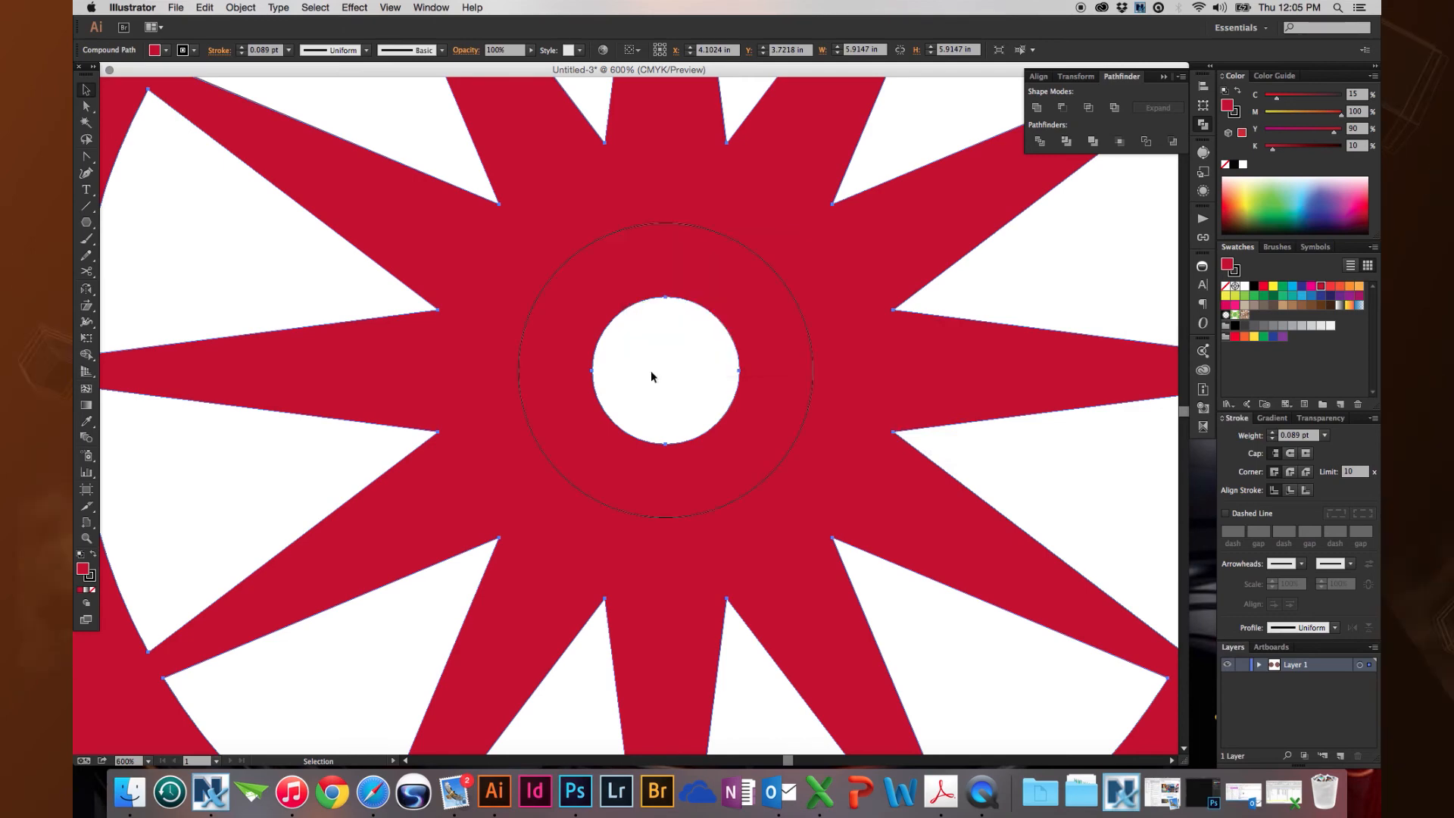
- Set the hub circle's stroke to 2 pt and enlarge it from its centre to about 1.36 in
left_click(610, 234)
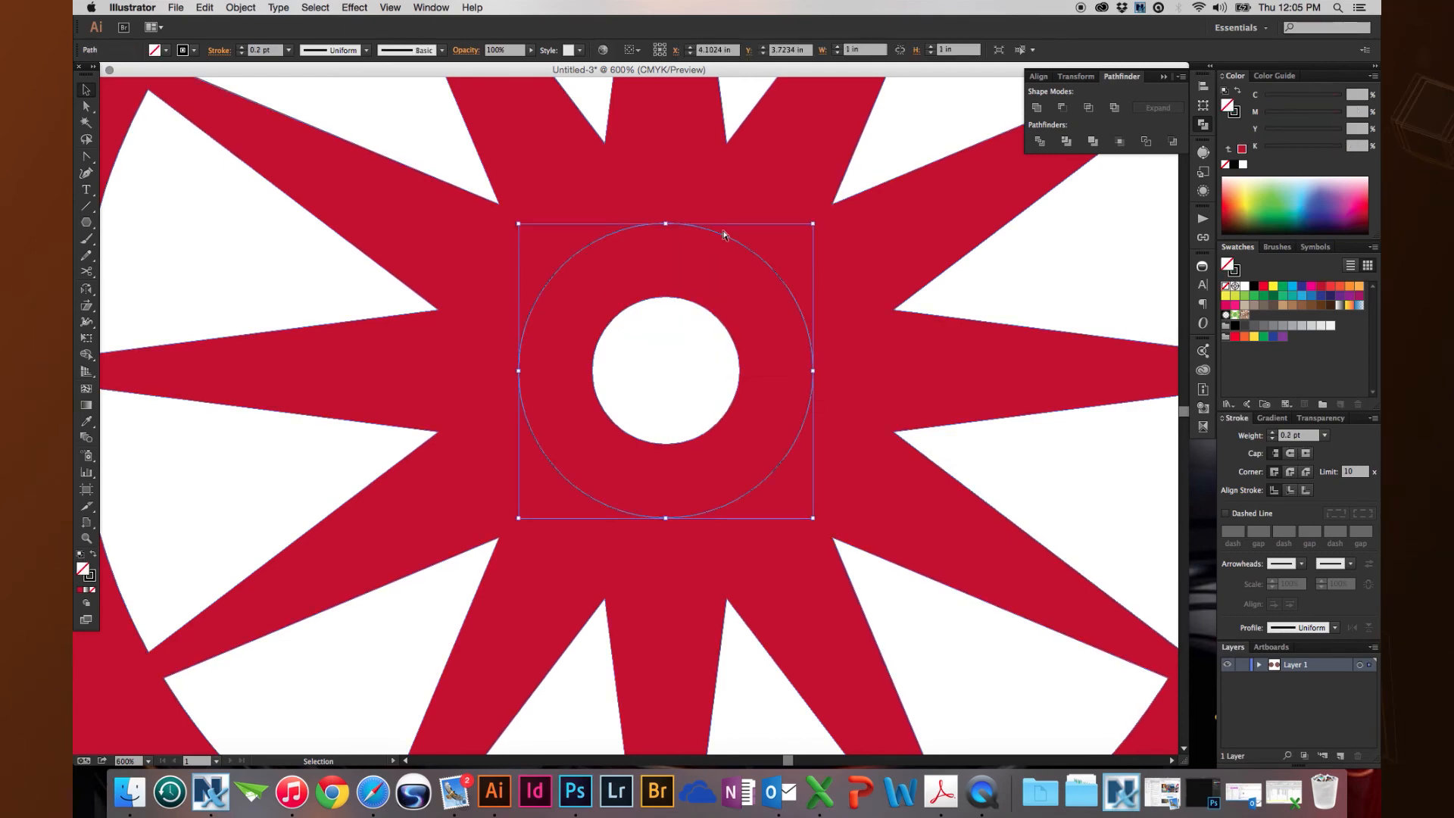
key("super+minus")
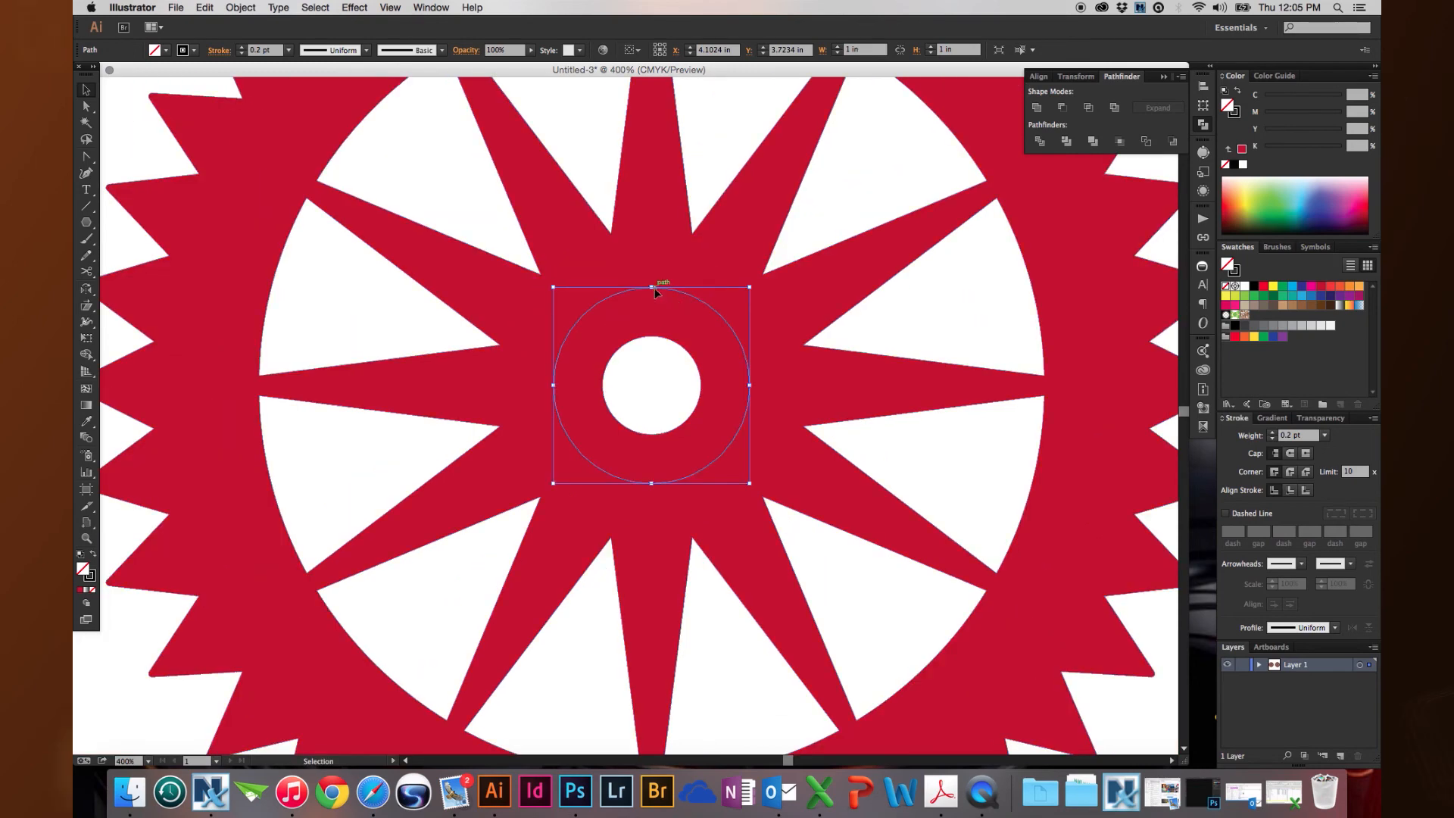
left_click(1272, 433)
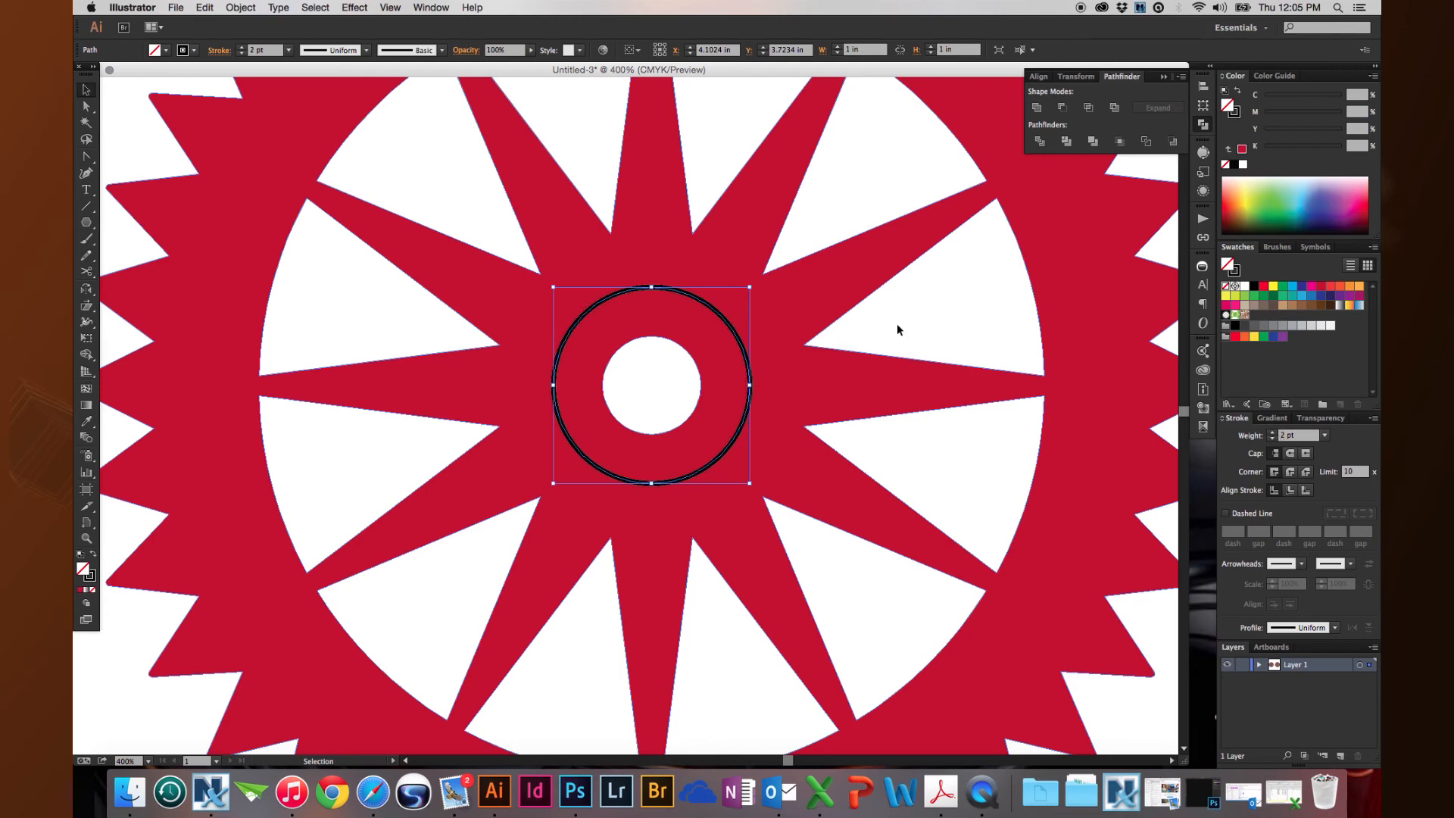
left_click(651, 288)
left_click_drag(651, 287, 650, 256)
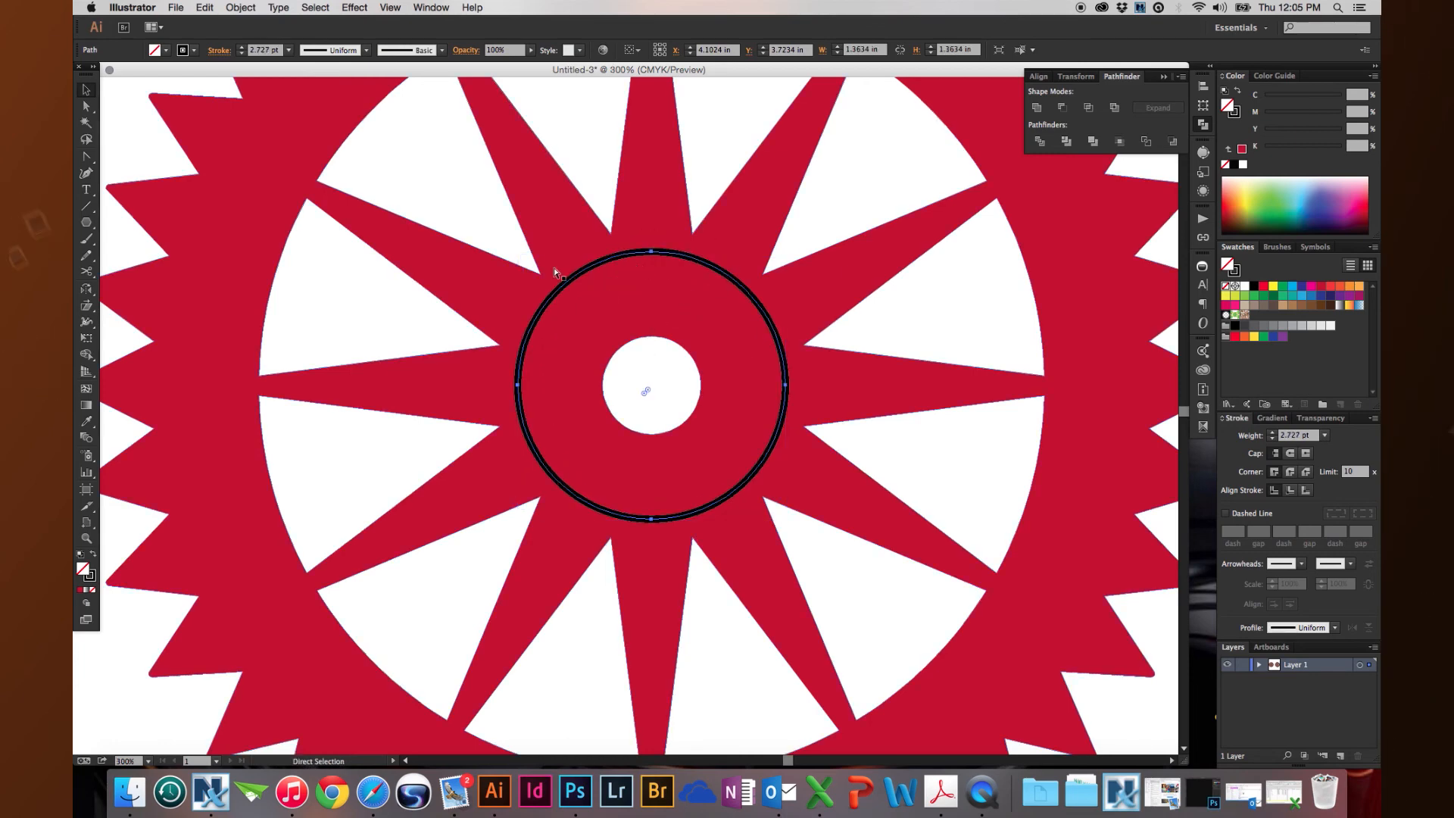
- Make an enlarged concentric copy of the hub circle, about 4.93 in across, and set its stroke to 3 pt
key("super+minus")
left_click_drag(631, 343, 621, 454)
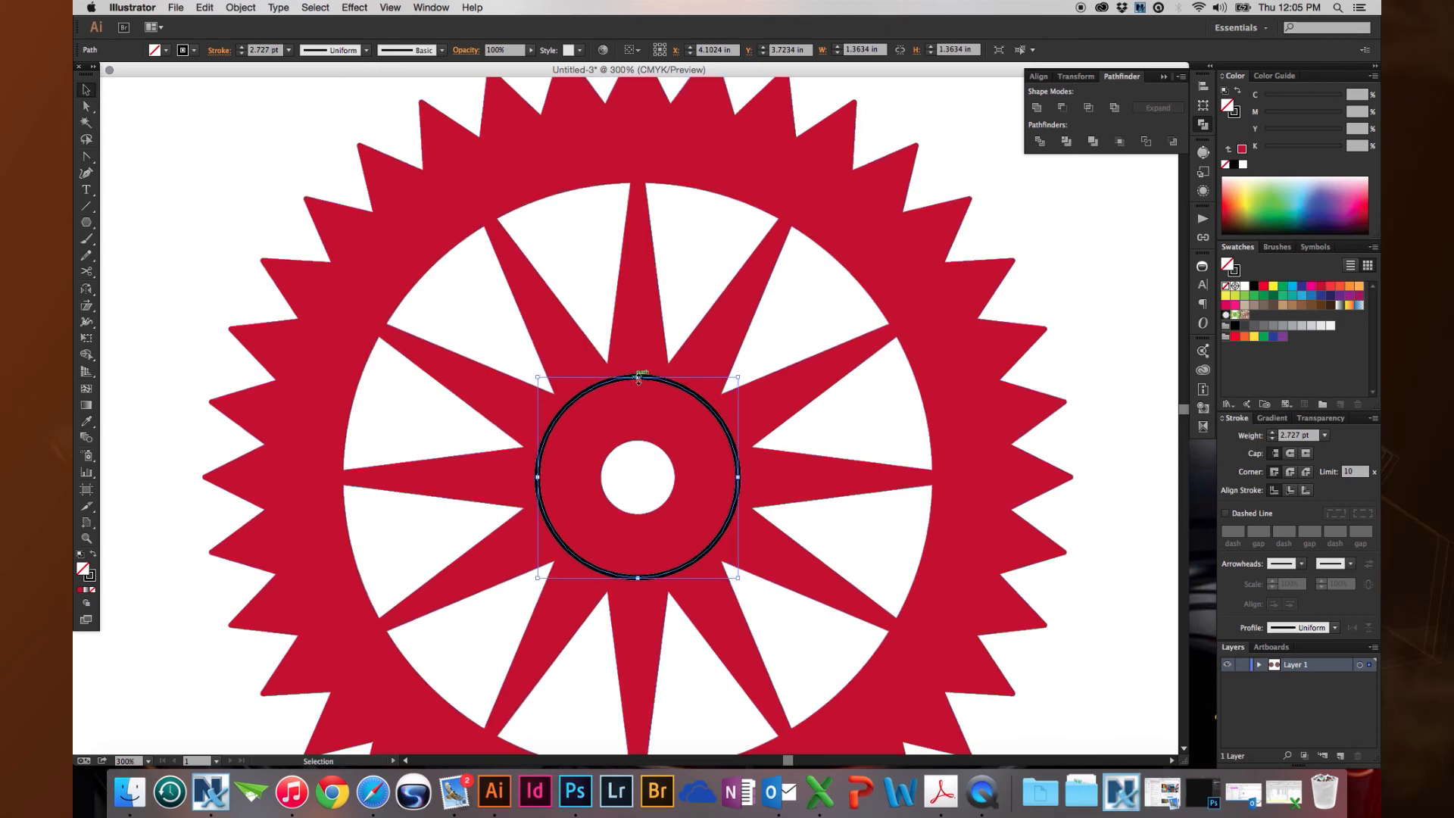
mouse_move(640, 378)
left_mouse_down()
mouse_move(627, 267)
mouse_move(656, 119)
left_mouse_up()
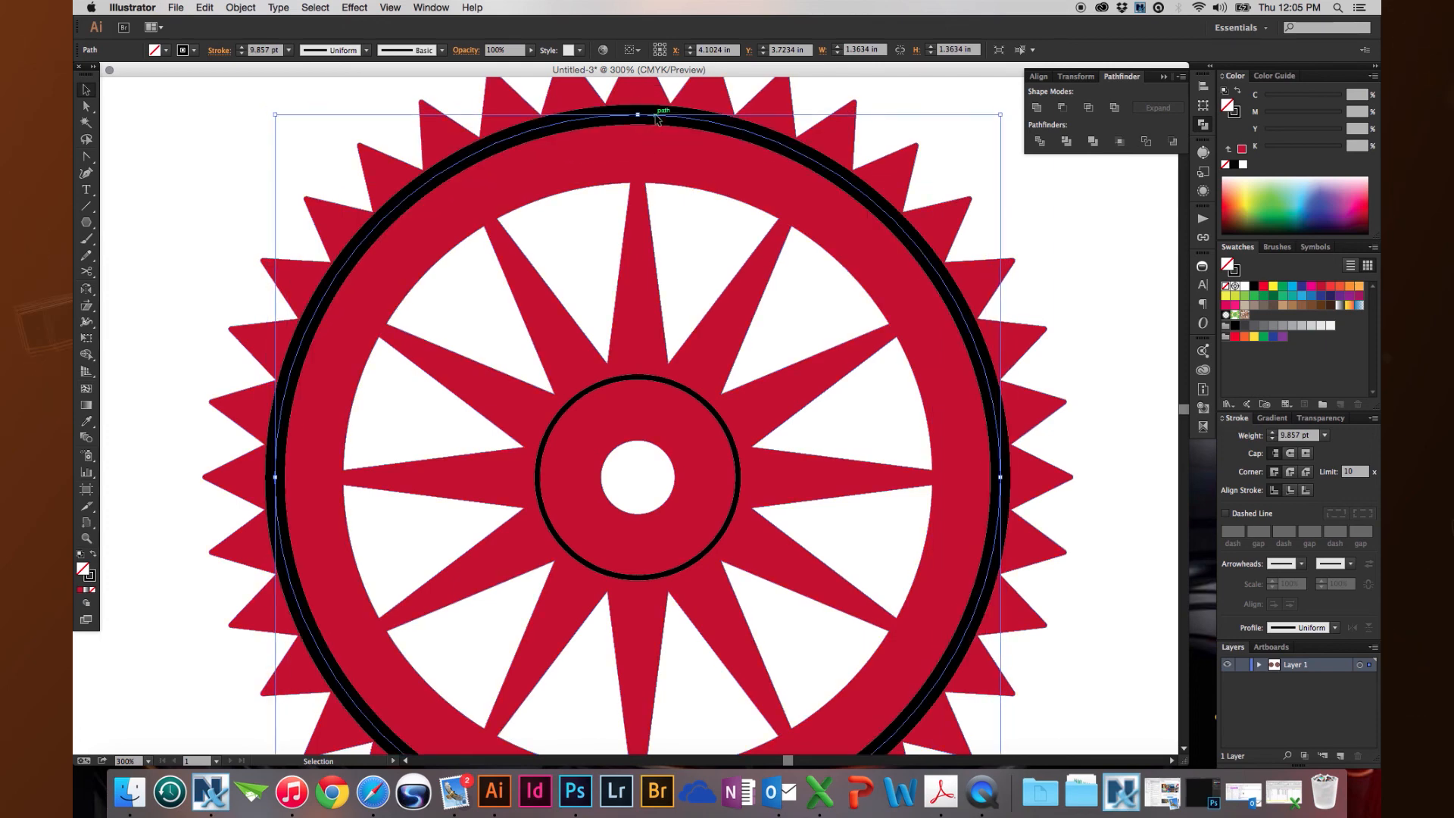
left_click(1324, 437)
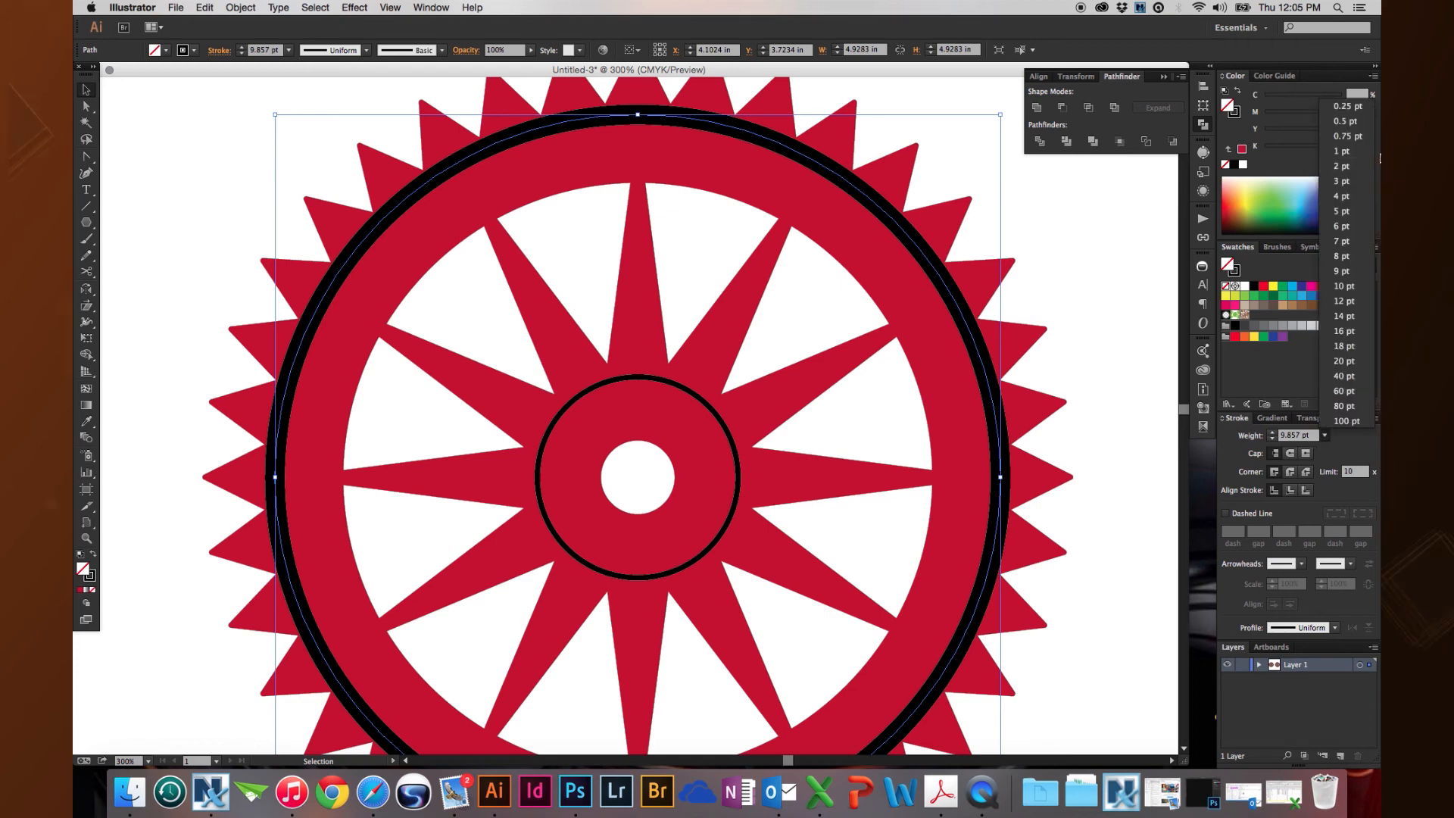
left_click(1342, 181)
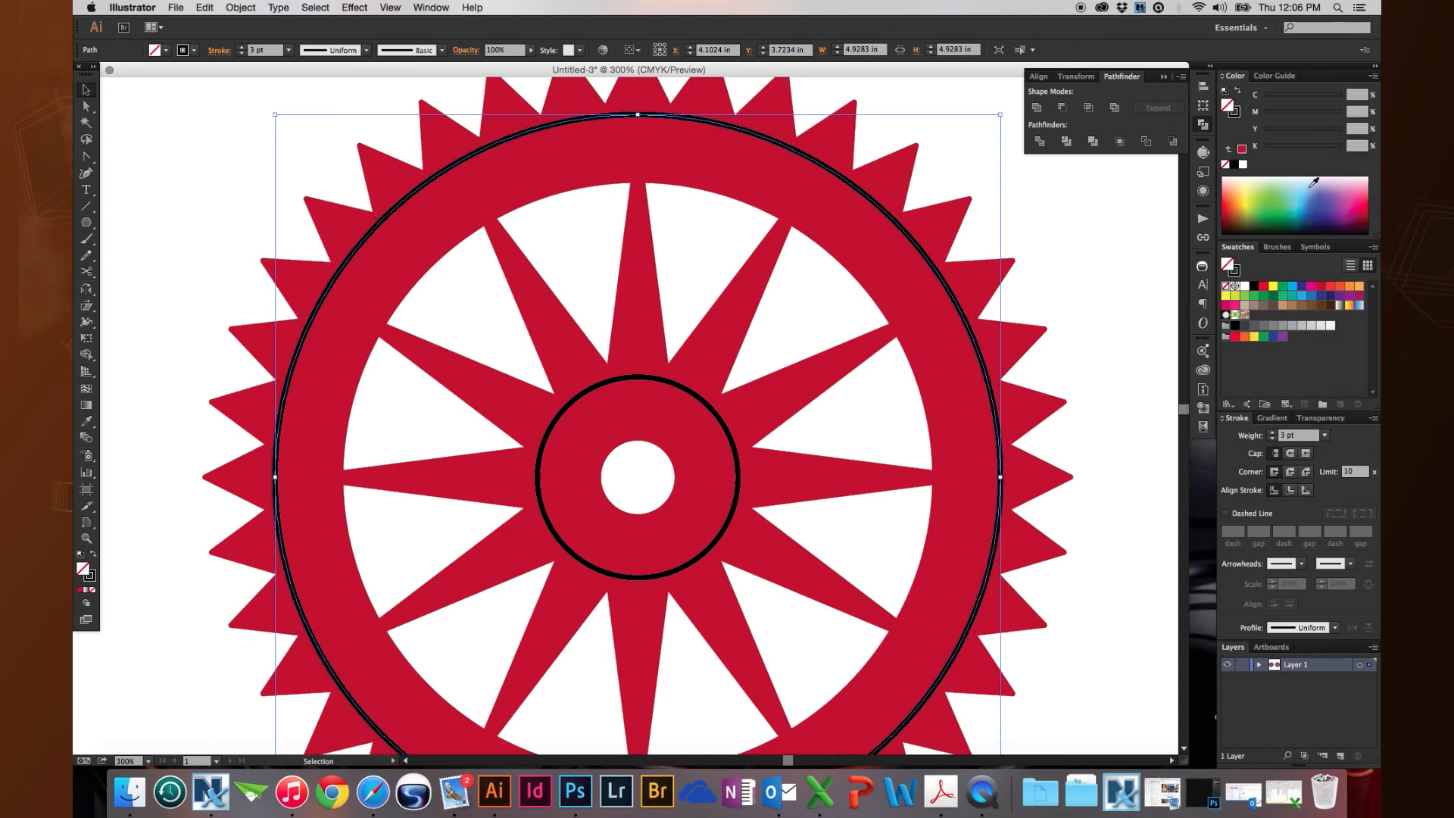
- Make a reduced concentric copy of the rim circle, about 4.11 in across, just outside the gear's inner rim edge
key("a")
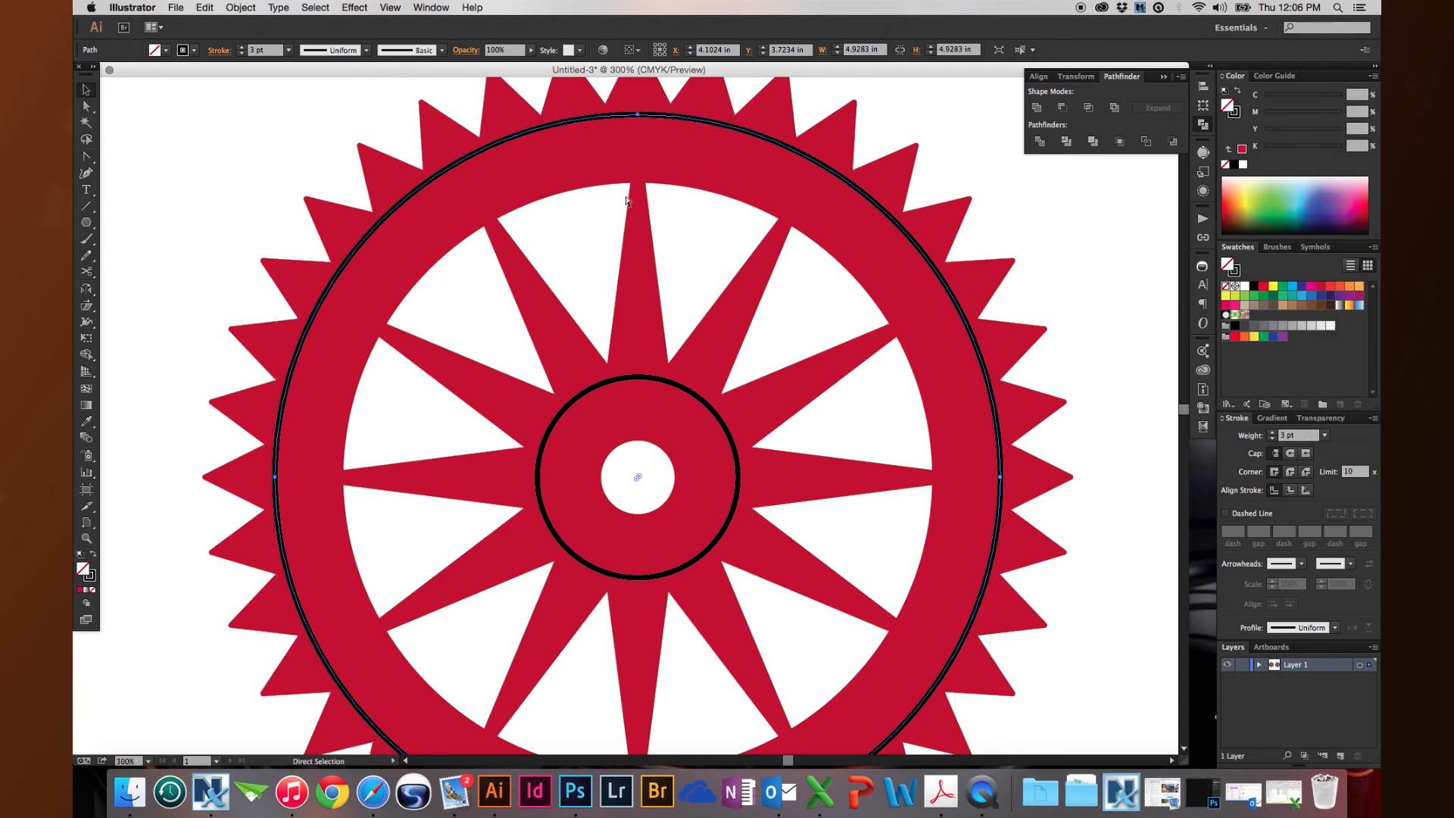
key("v")
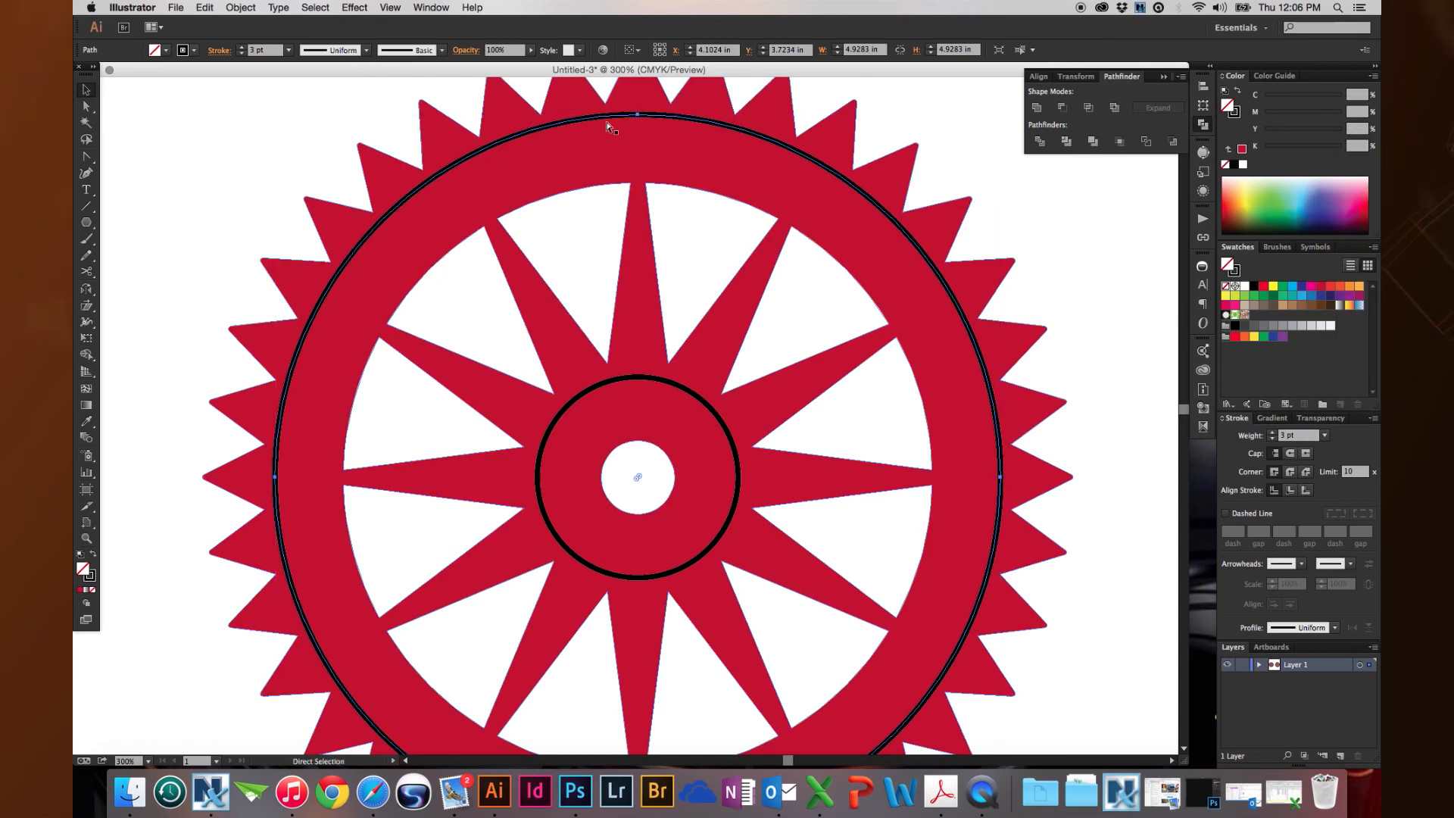
left_click_drag(637, 114, 639, 179)
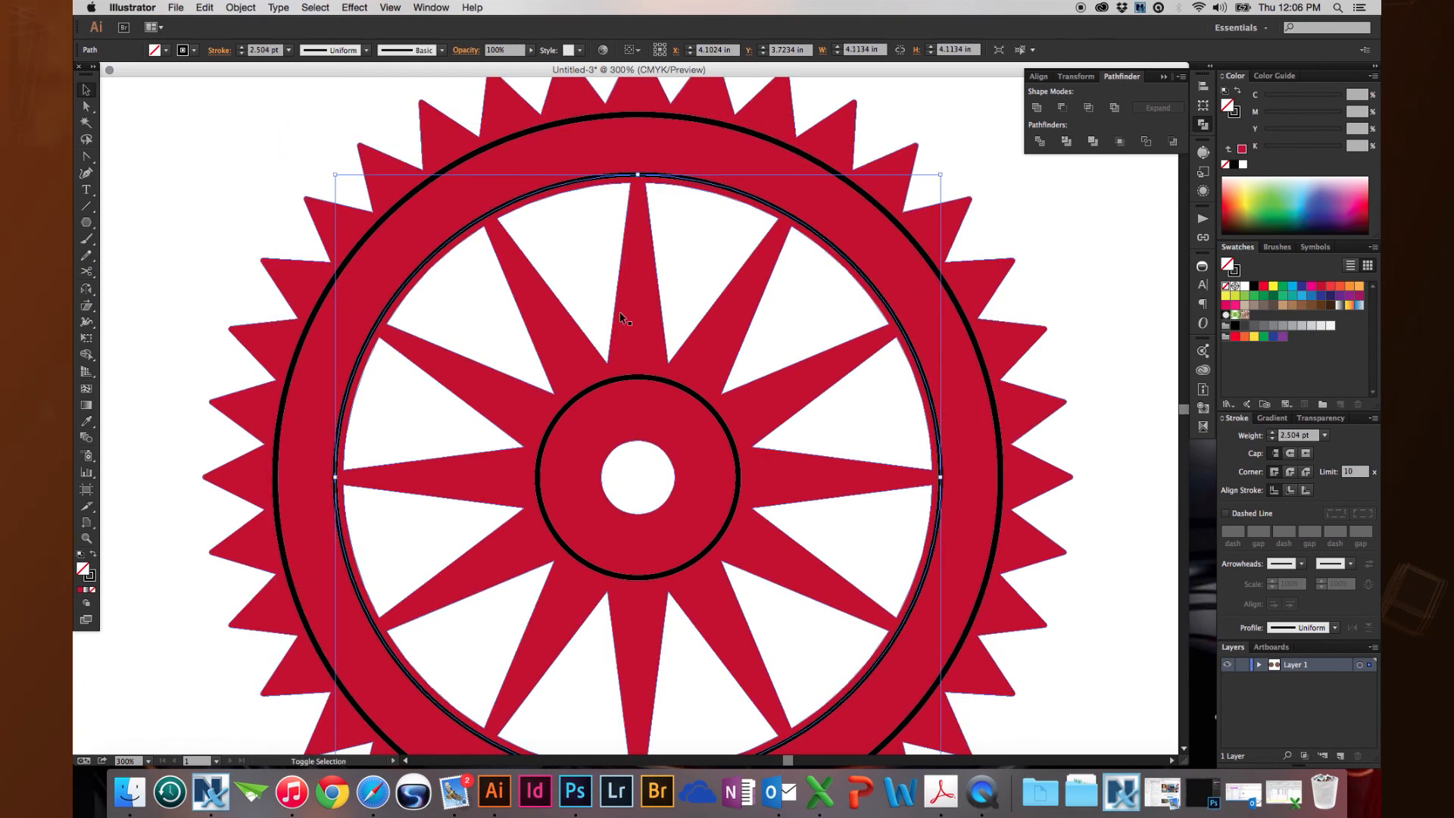
- Select both rim circles and subtract the smaller one from the larger to form a ring
left_click(561, 127, "shift")
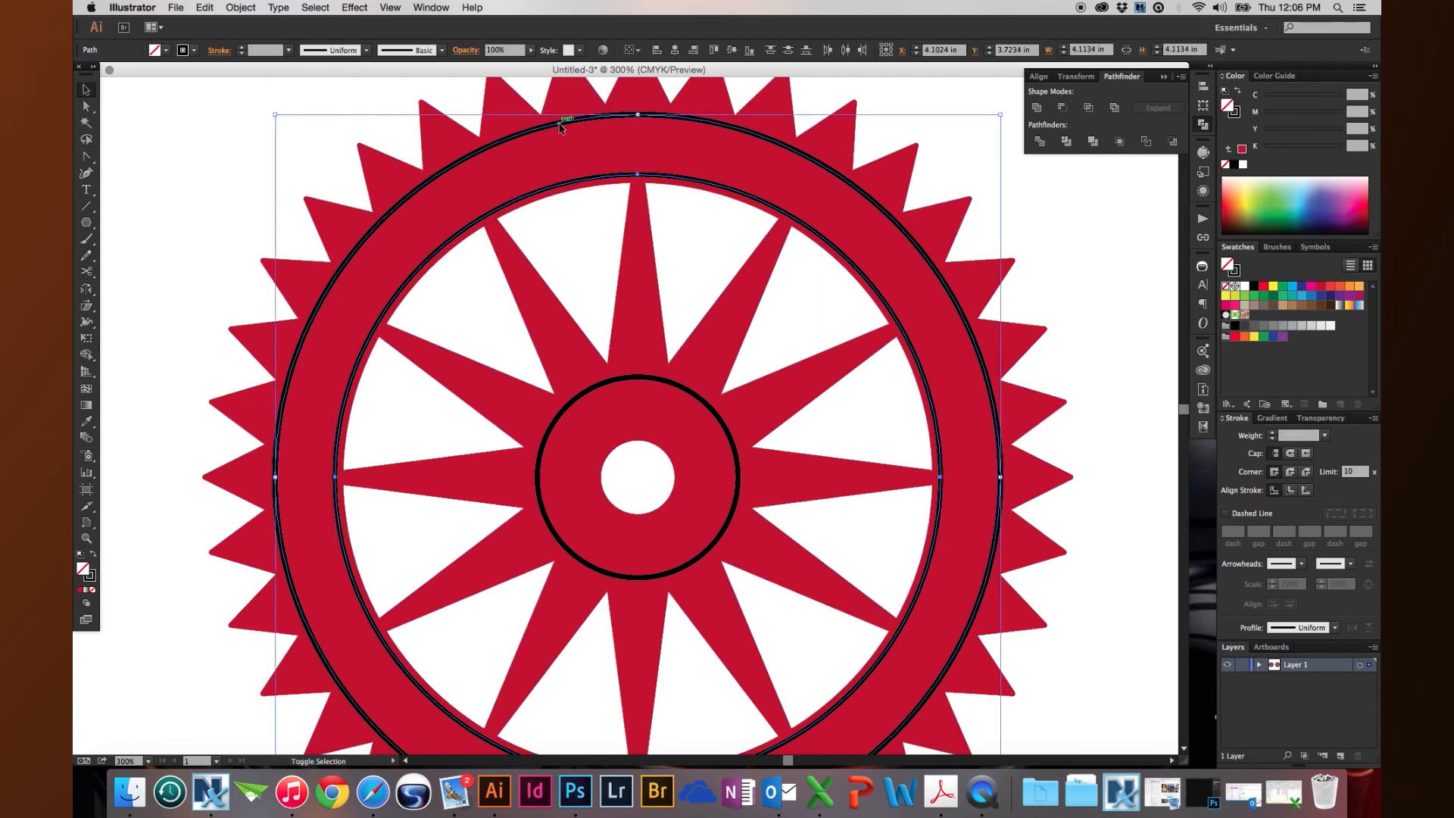
left_click(1038, 108)
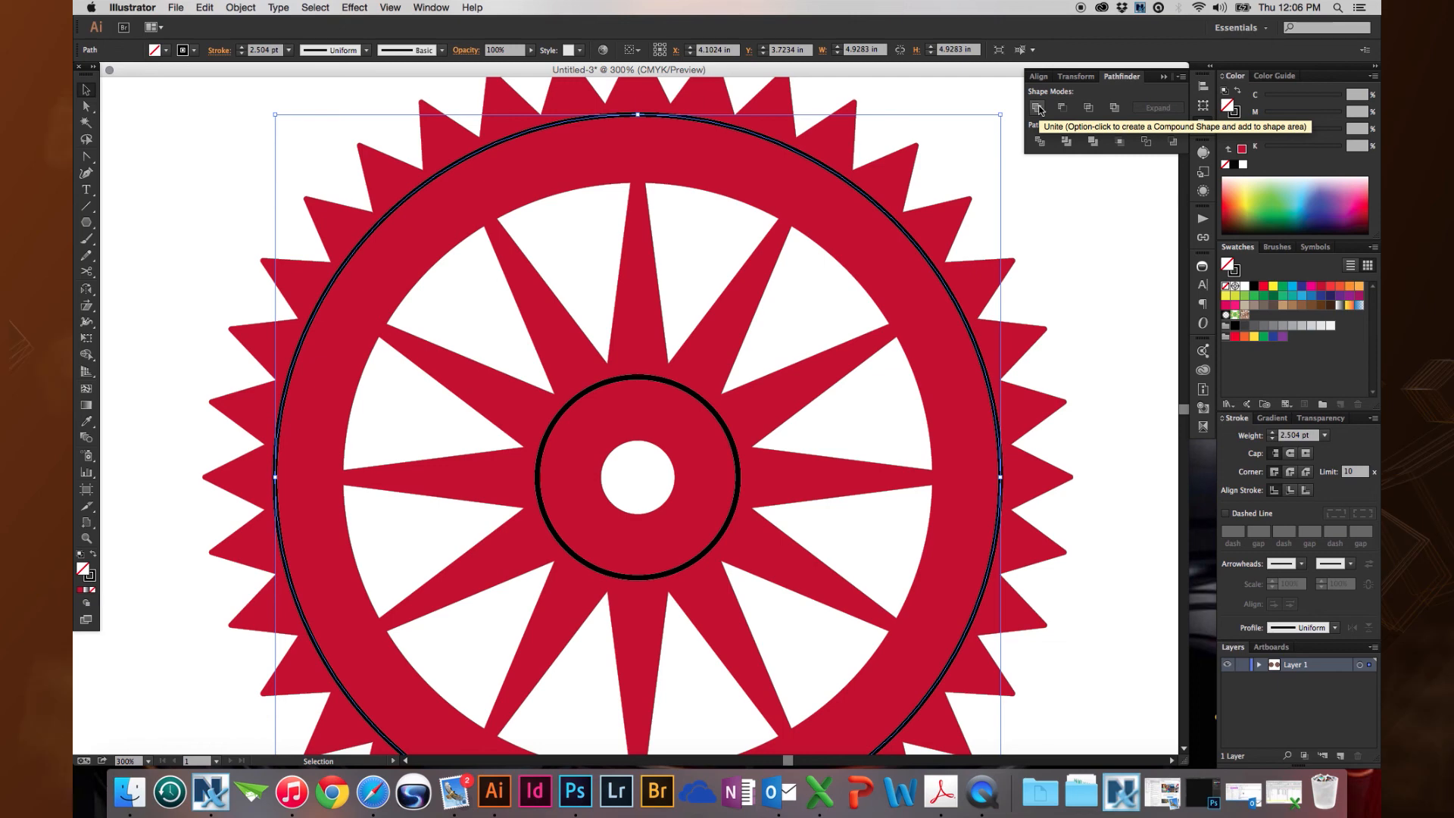
key("super+z")
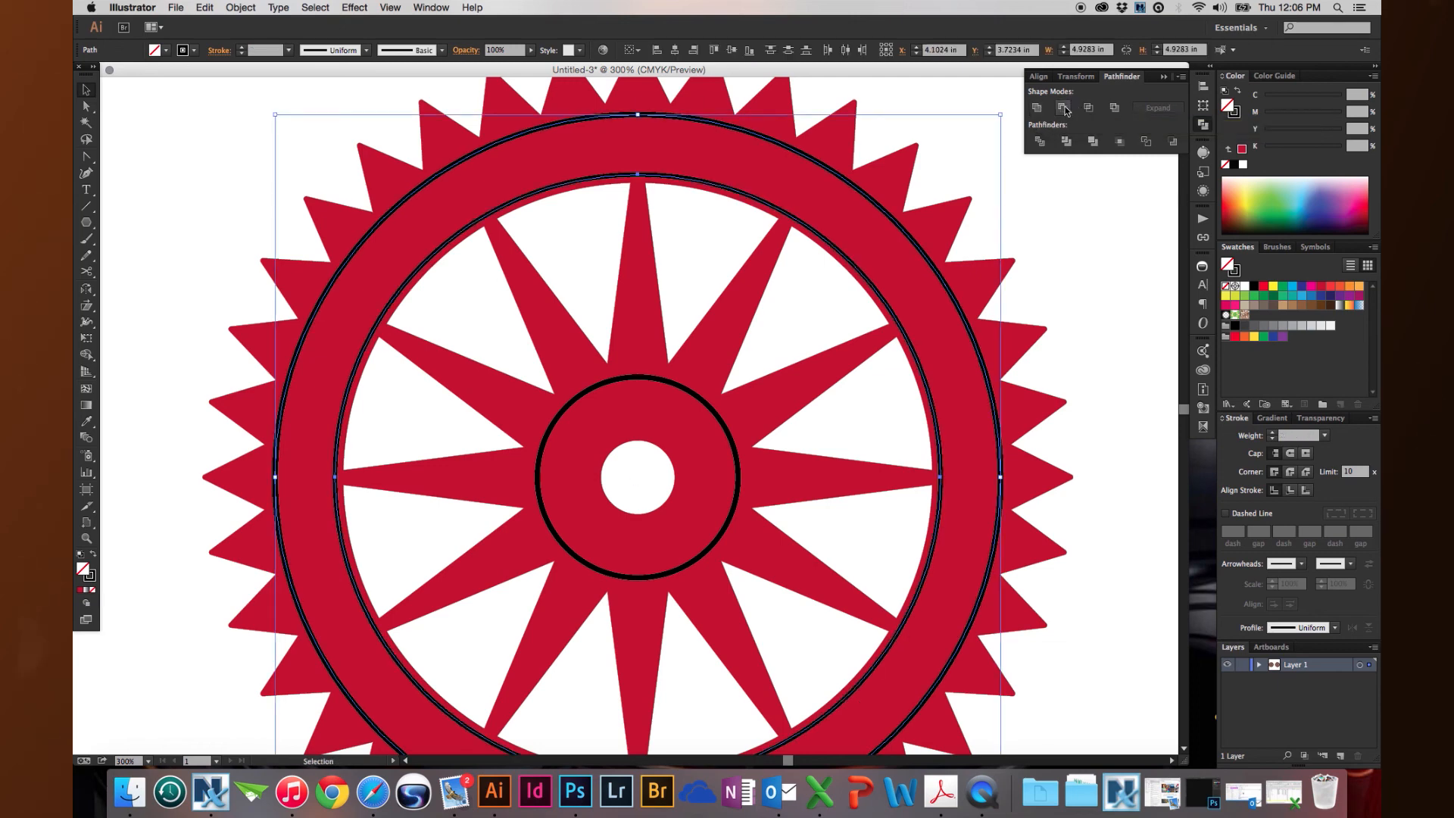
left_click(1064, 108)
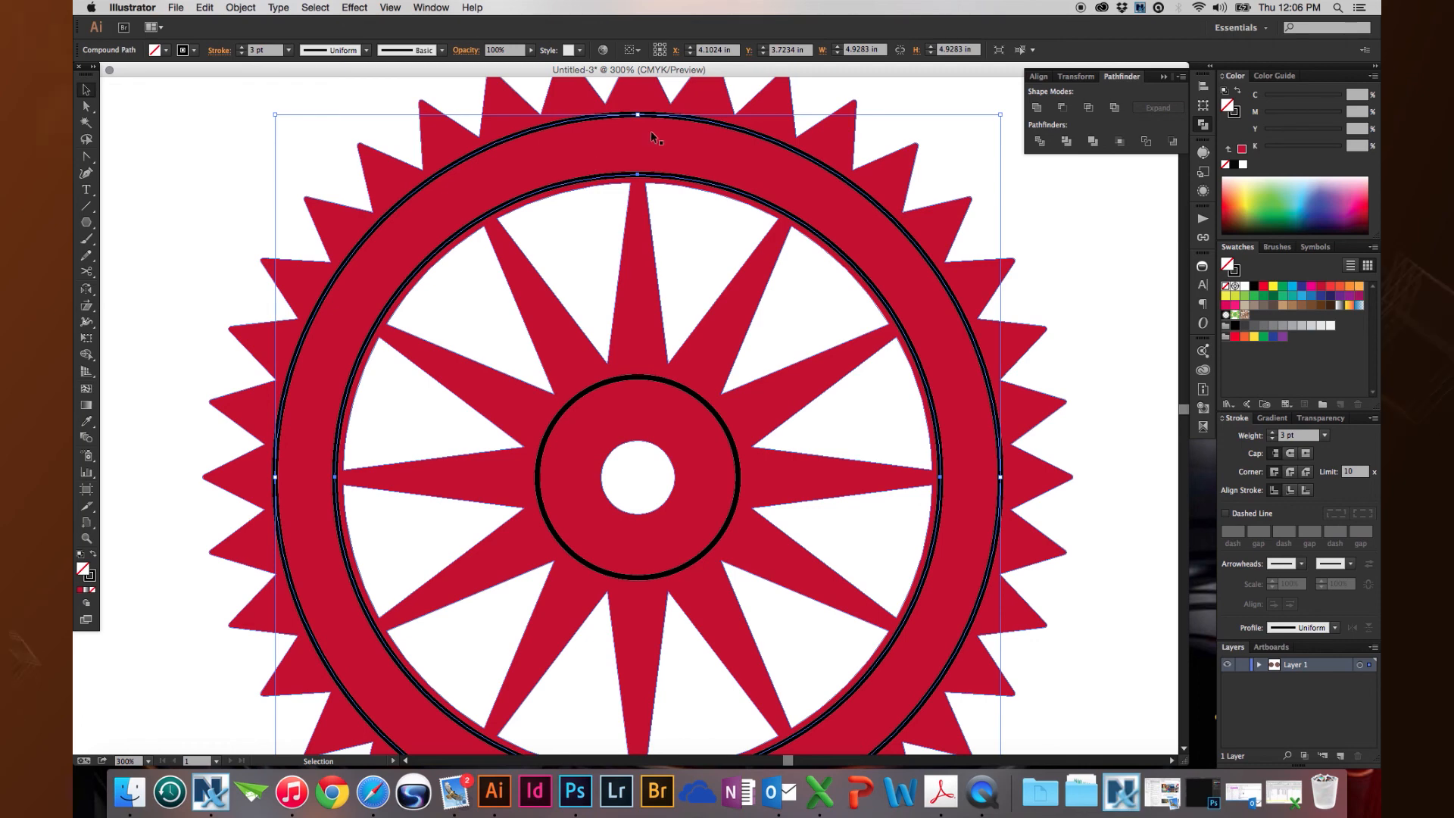
- Fill the rim ring with the red sampled from the gear and darken it by raising black to about 39%
key("shift+x")
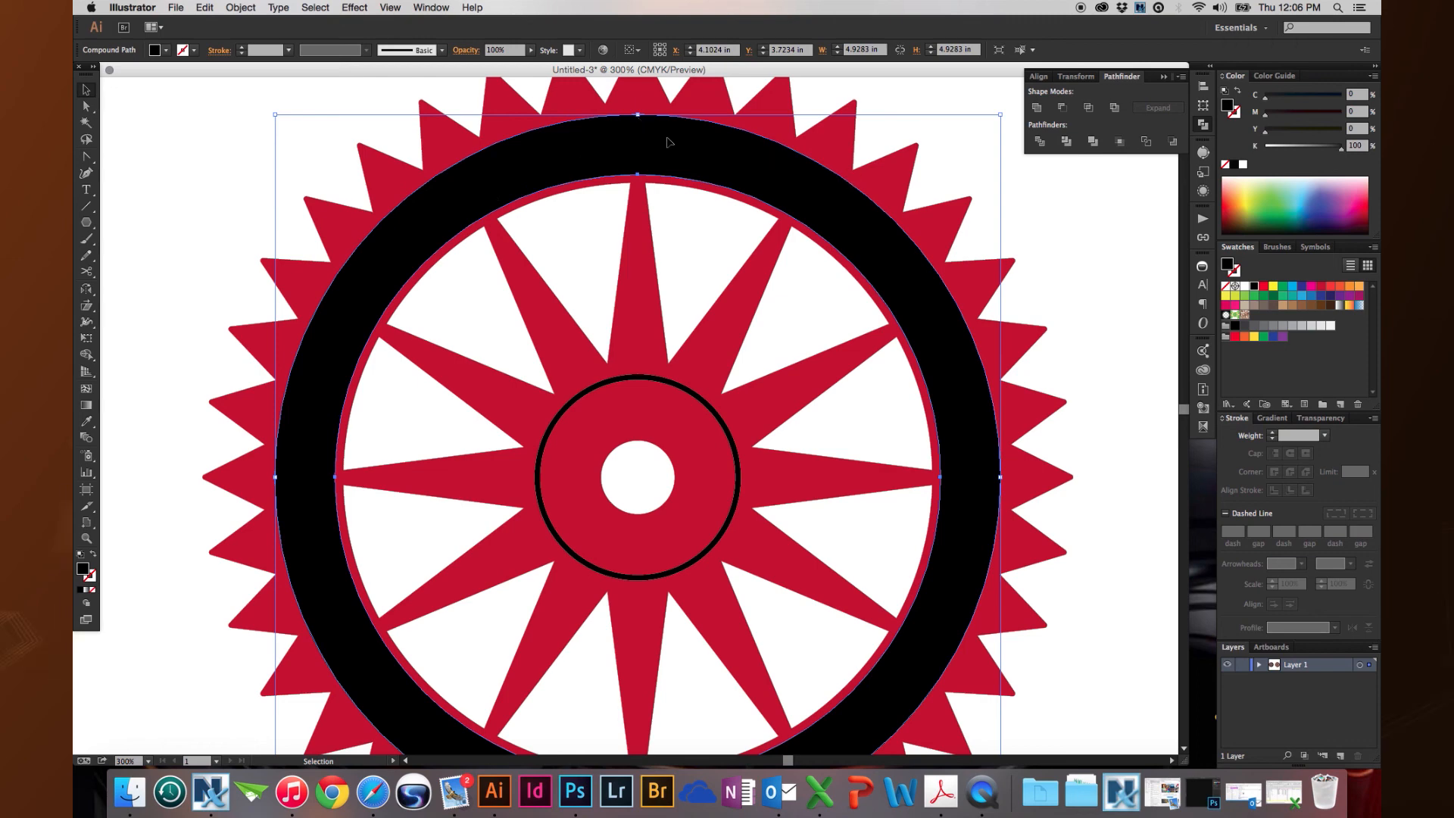
key("i")
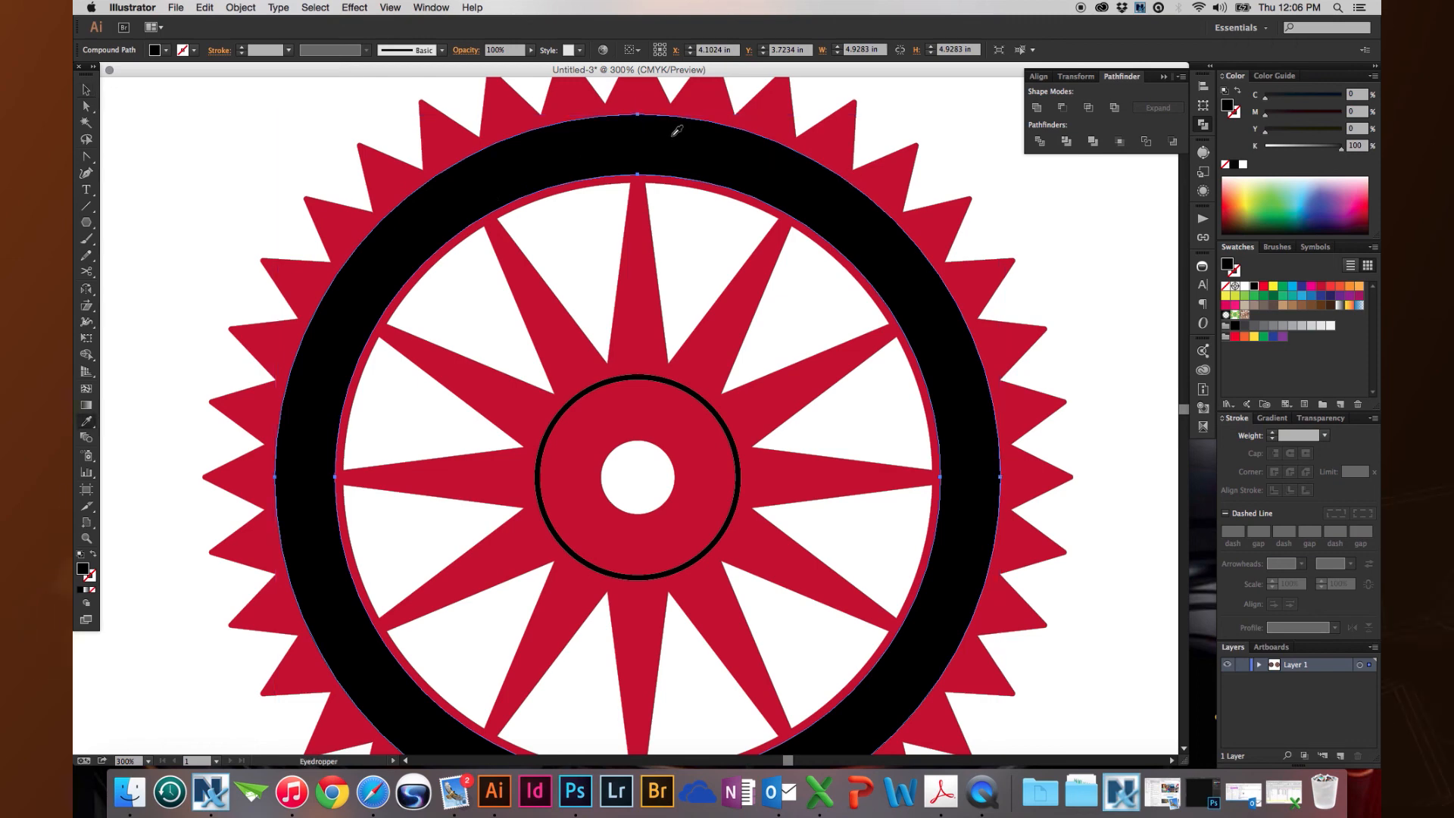
left_click(777, 118)
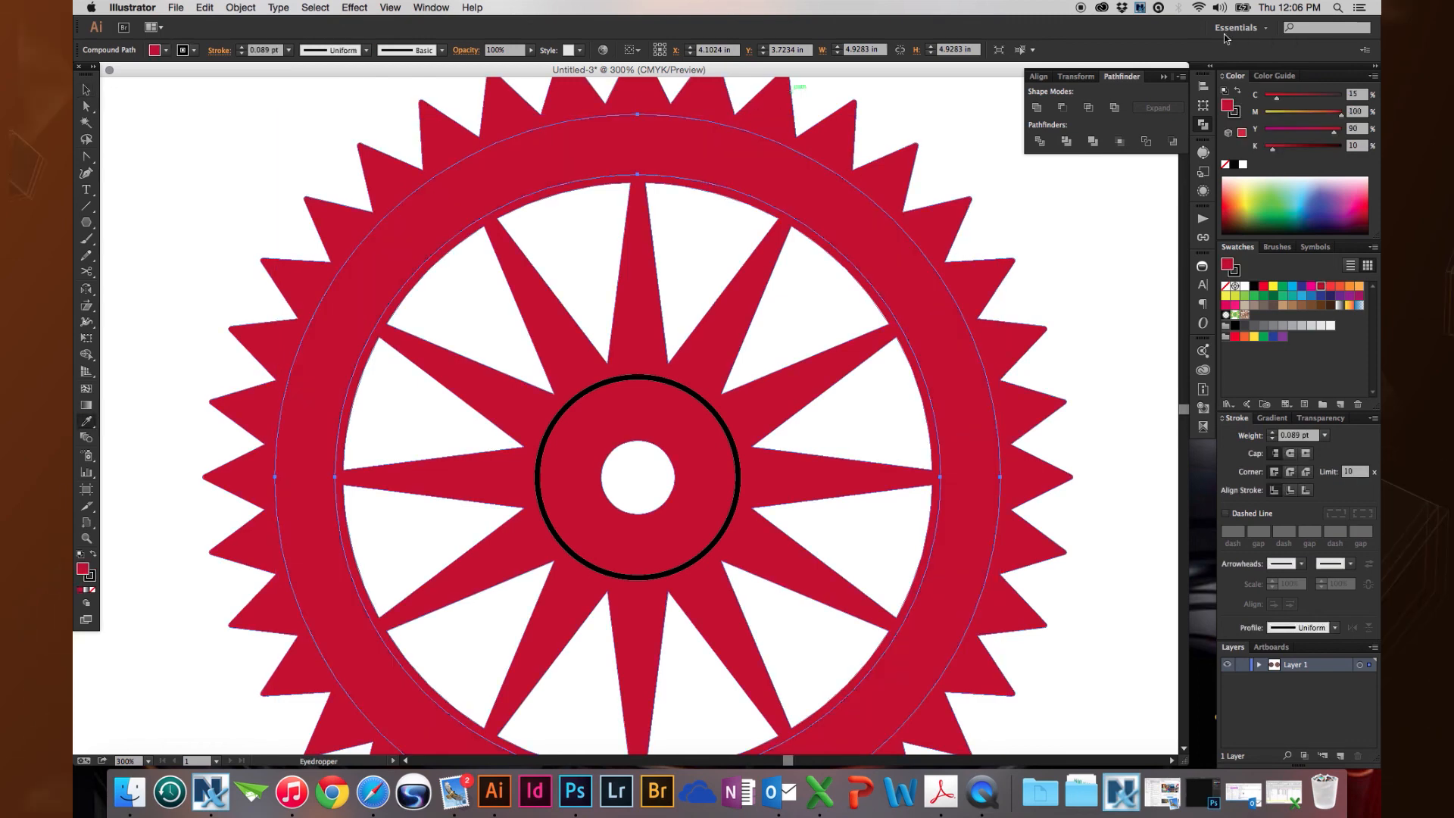
left_click(1294, 148)
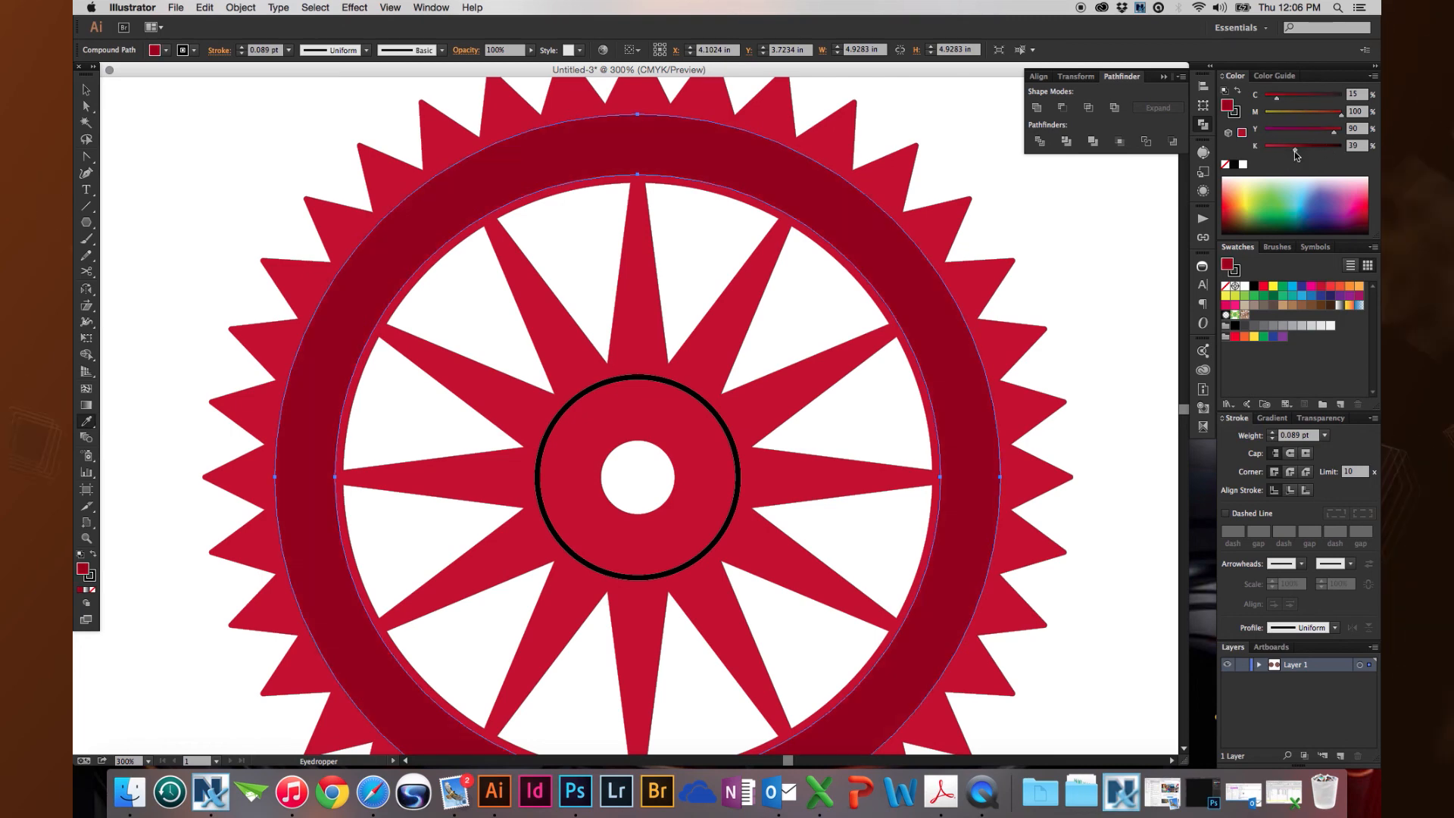